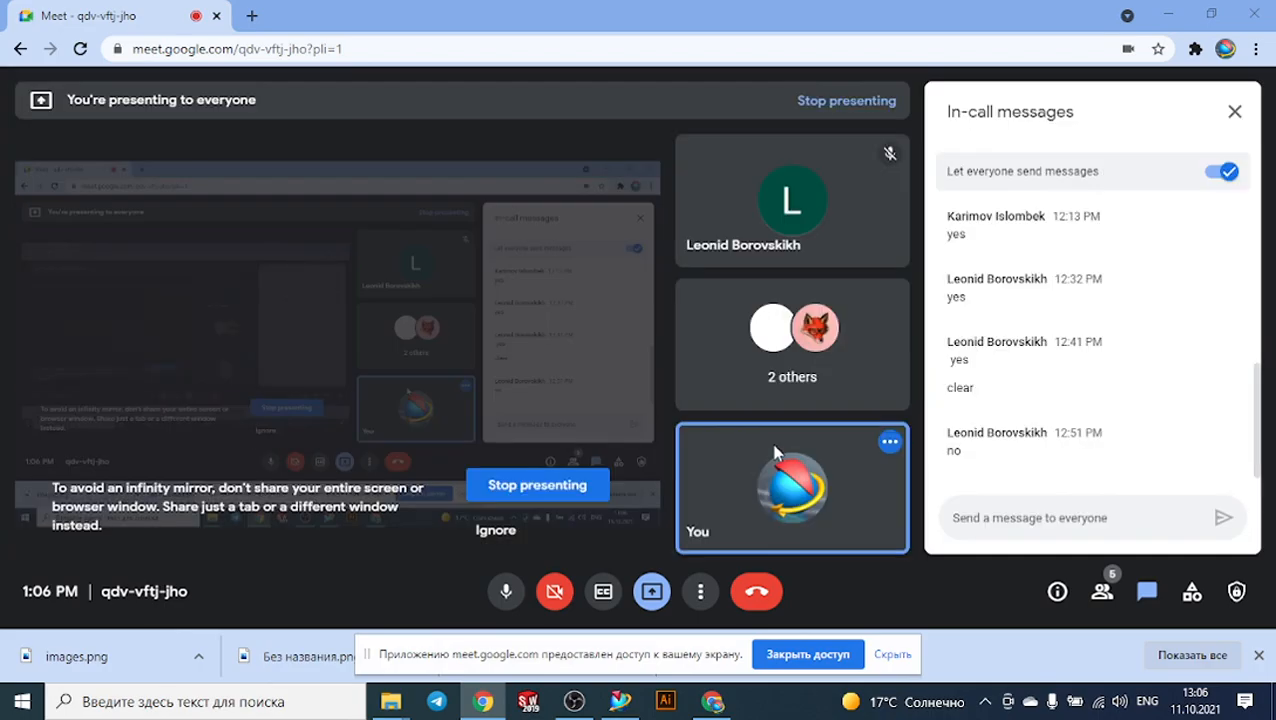
# Switch to NX, hide the screen-sharing notice and start creating a new file.
pyautogui.click(616, 703)
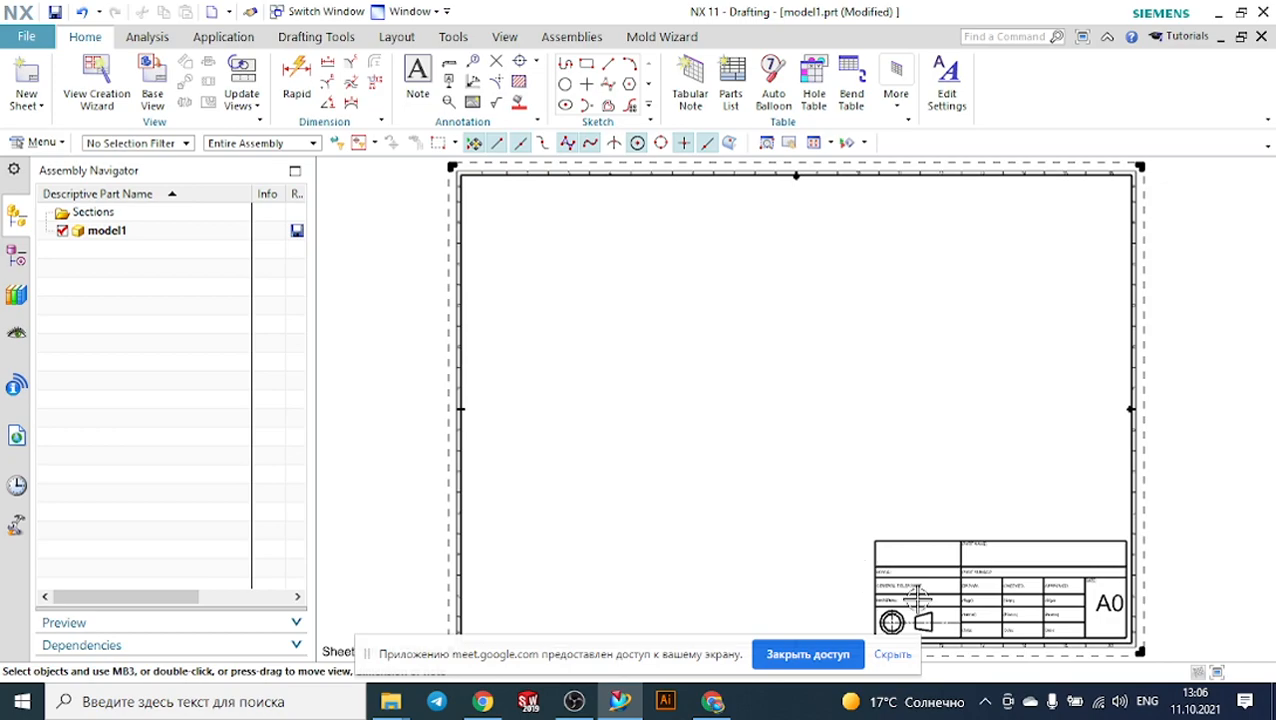
pyautogui.click(894, 656)
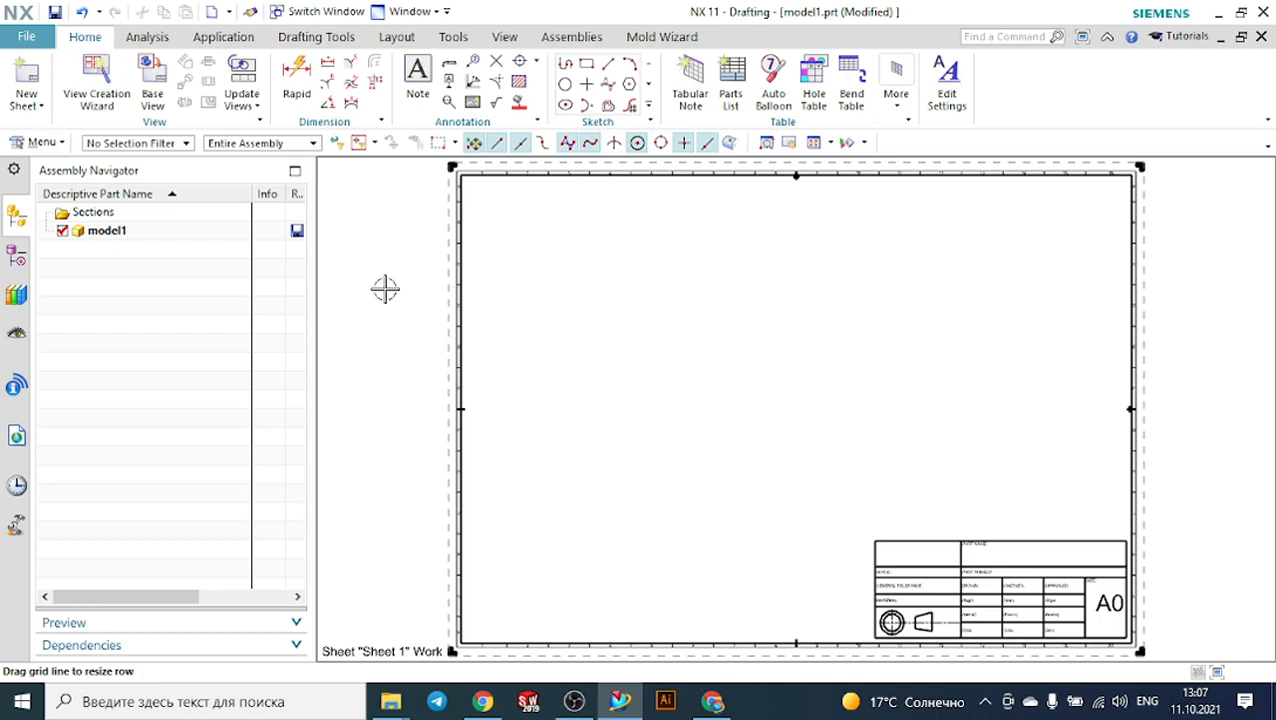
pyautogui.click(28, 37)
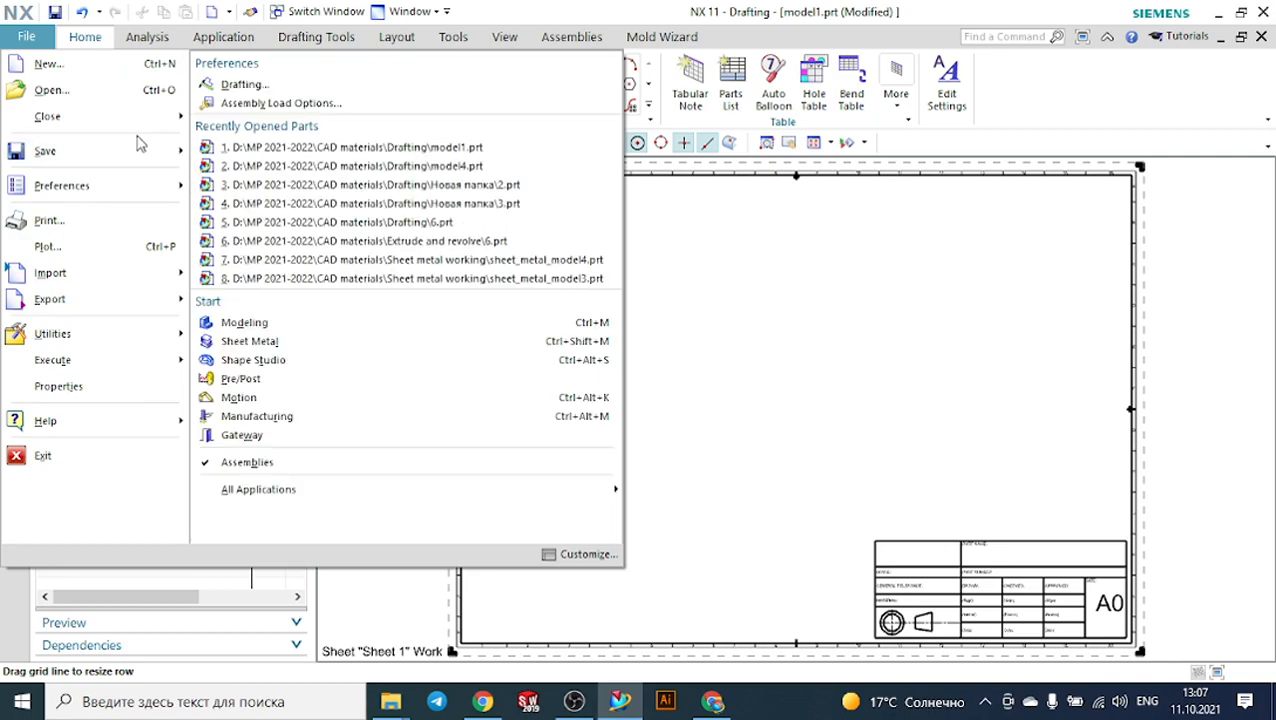
pyautogui.click(66, 72)
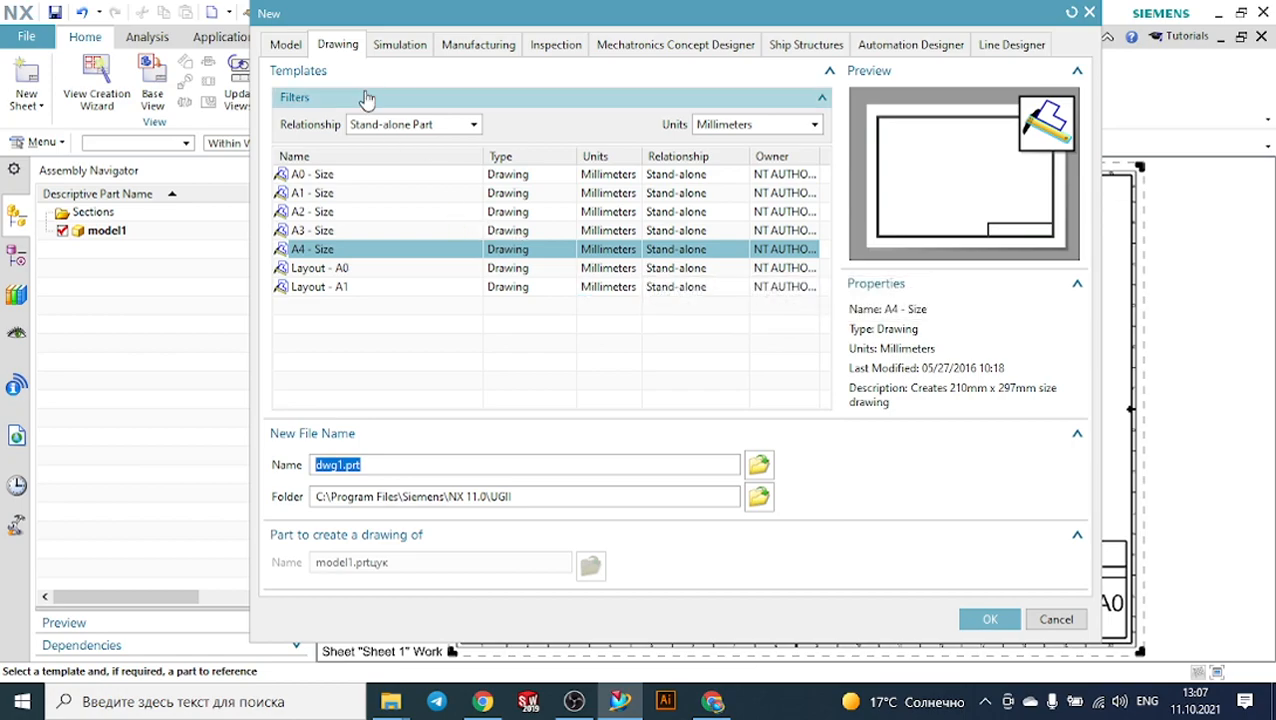
# Examine the model templates and the stand-alone drawing templates from A0 to A4 size.
pyautogui.click(278, 47)
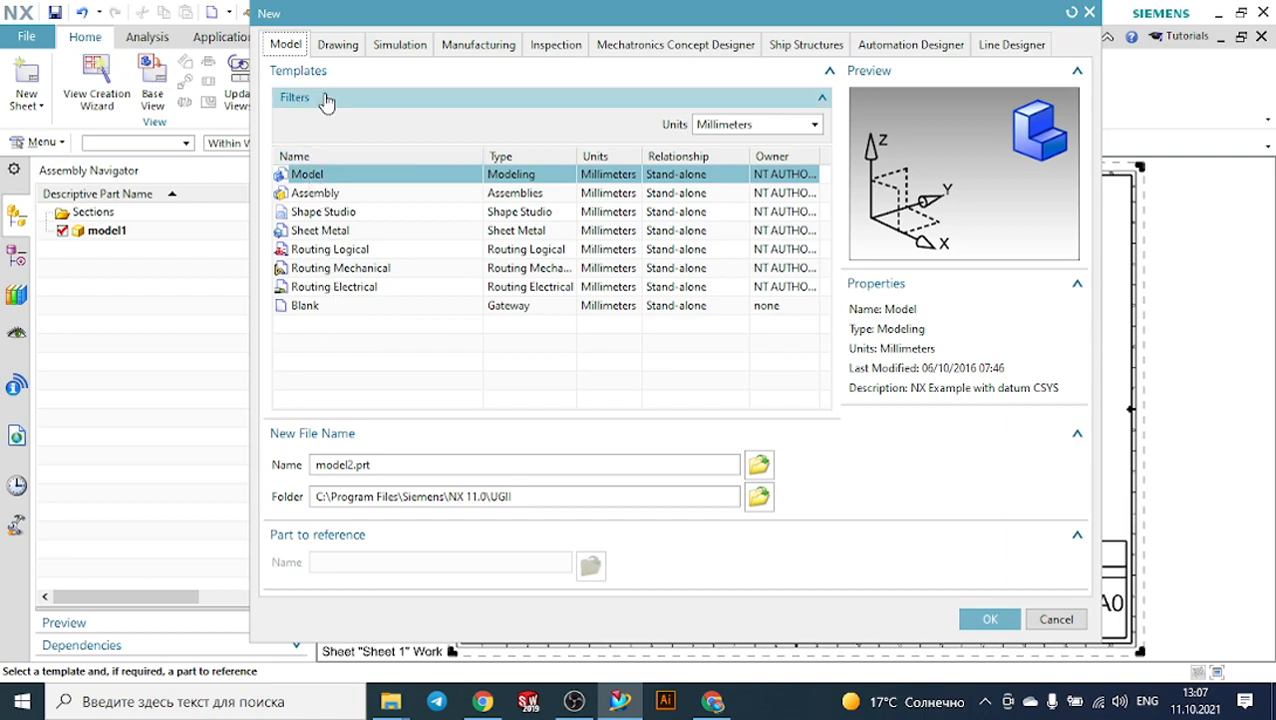
pyautogui.click(333, 48)
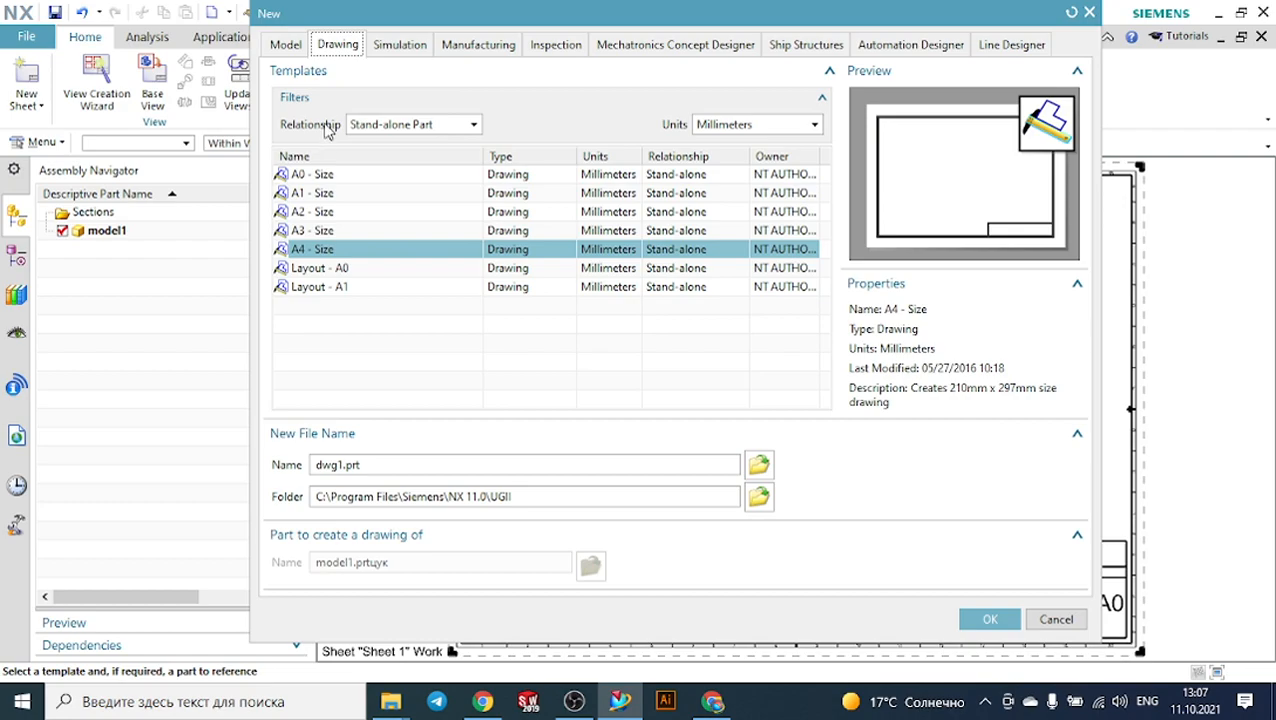
pyautogui.click(340, 176)
pyautogui.click(326, 195)
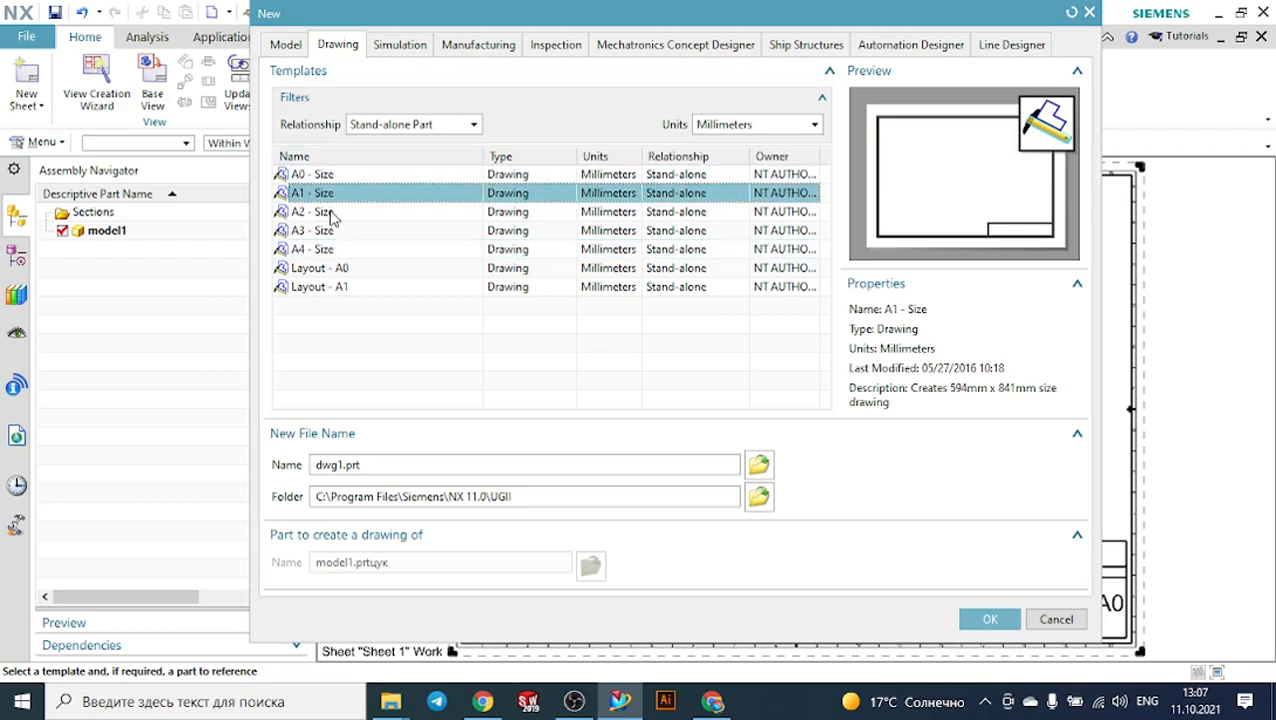
pyautogui.click(330, 212)
pyautogui.click(330, 231)
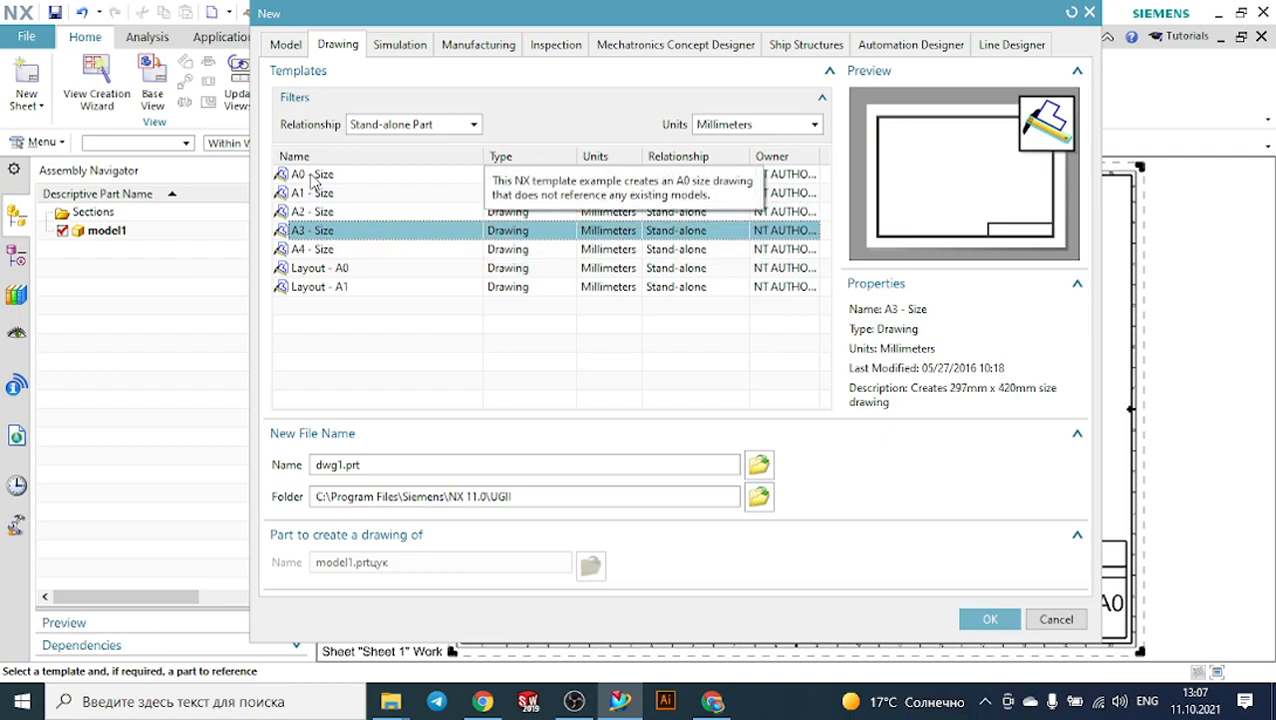
pyautogui.click(312, 176)
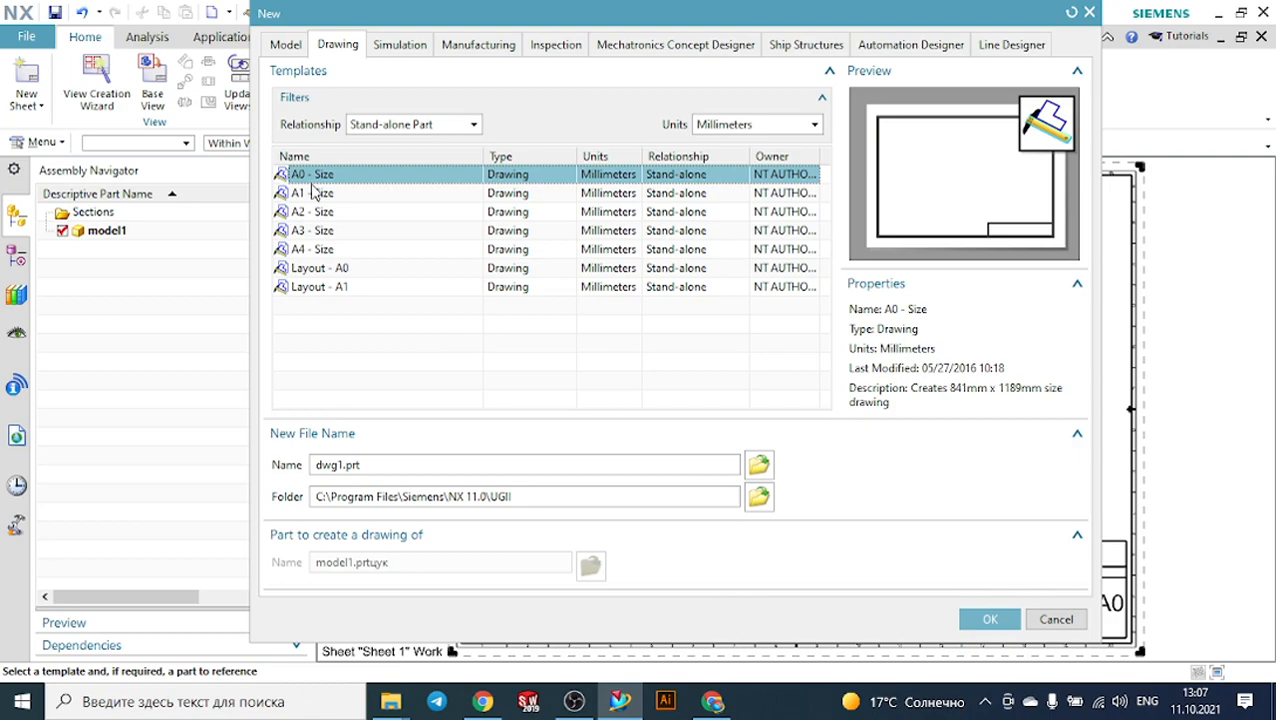
pyautogui.click(316, 195)
pyautogui.click(332, 250)
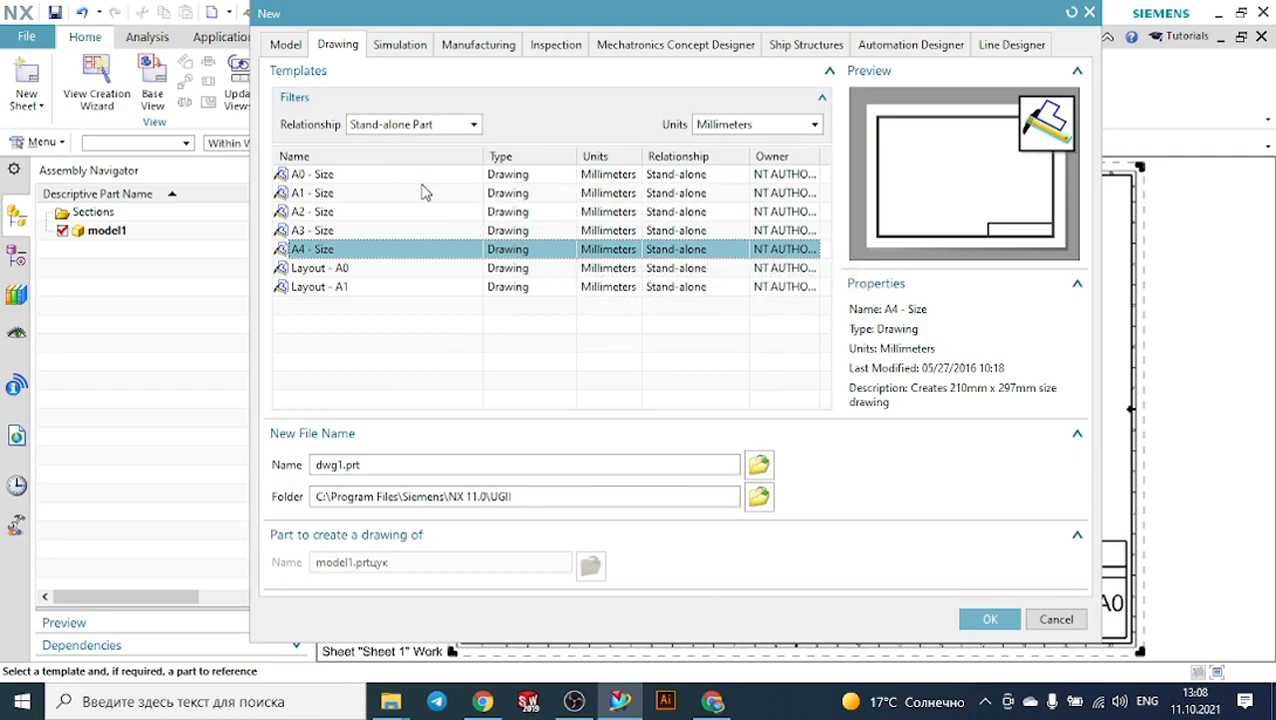
# Create the new part model2.prt from the Blank model template in millimetres.
pyautogui.click(284, 45)
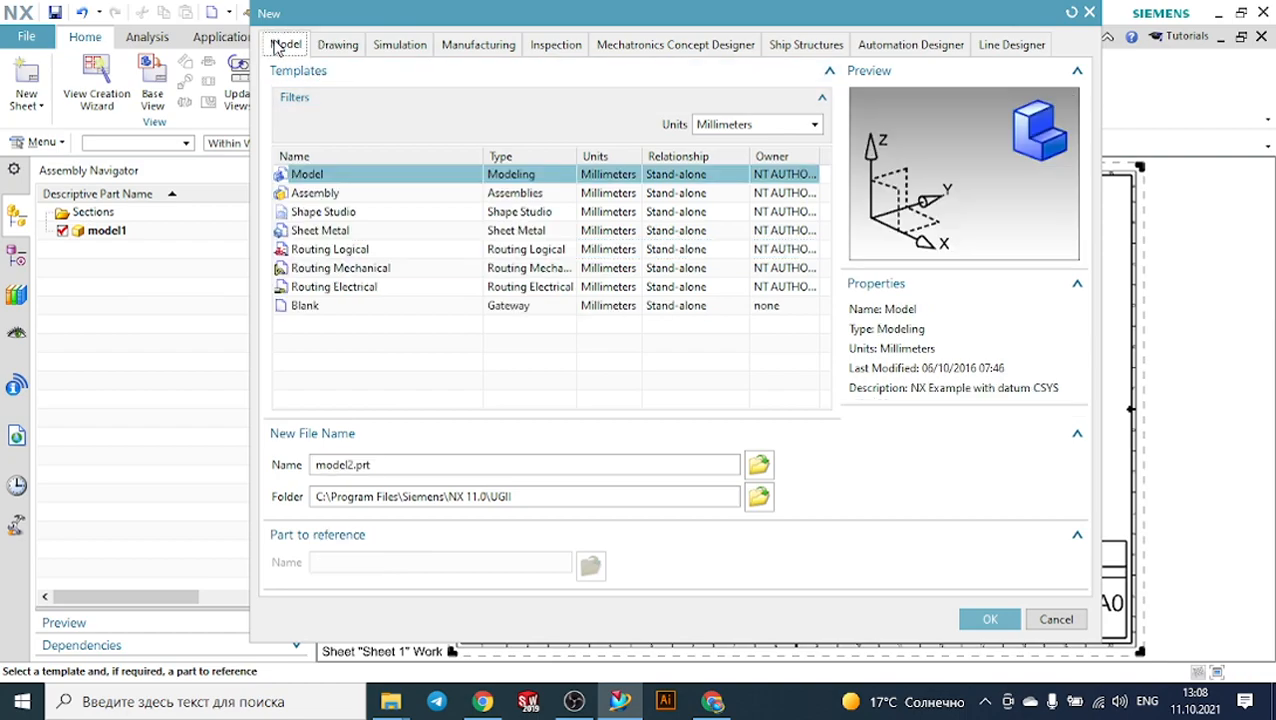
pyautogui.click(313, 312)
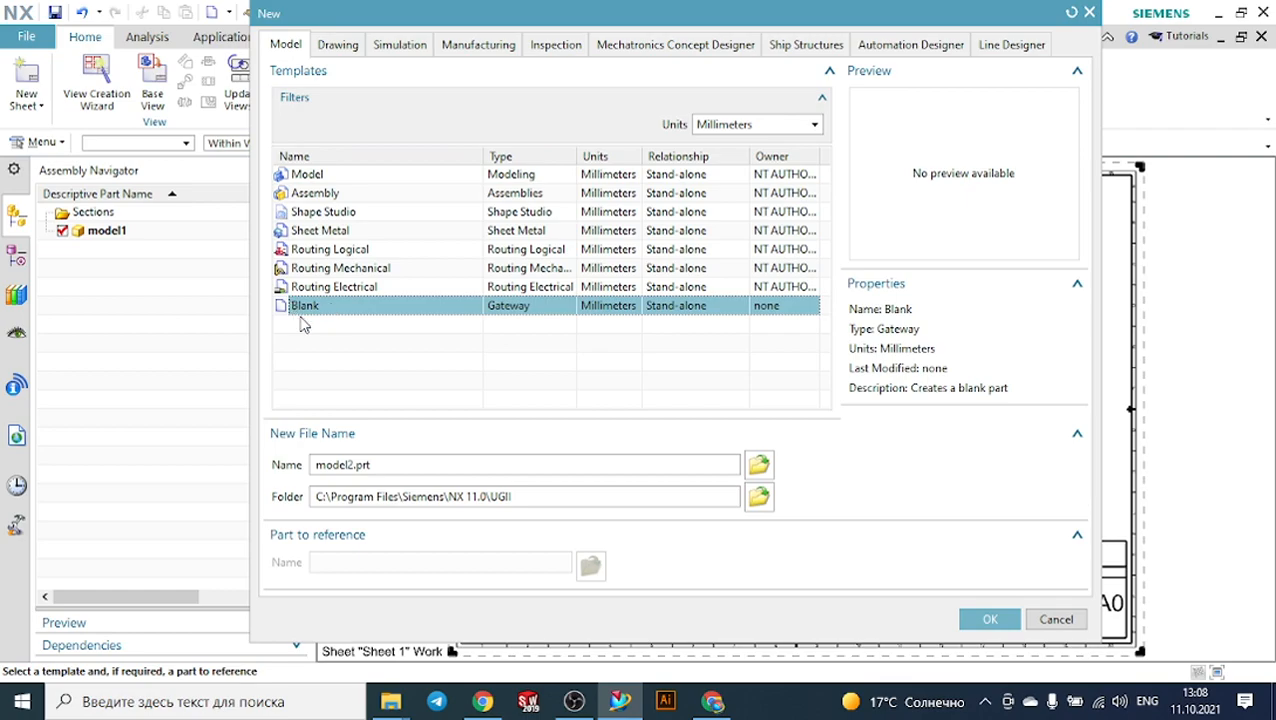
pyautogui.click(993, 620)
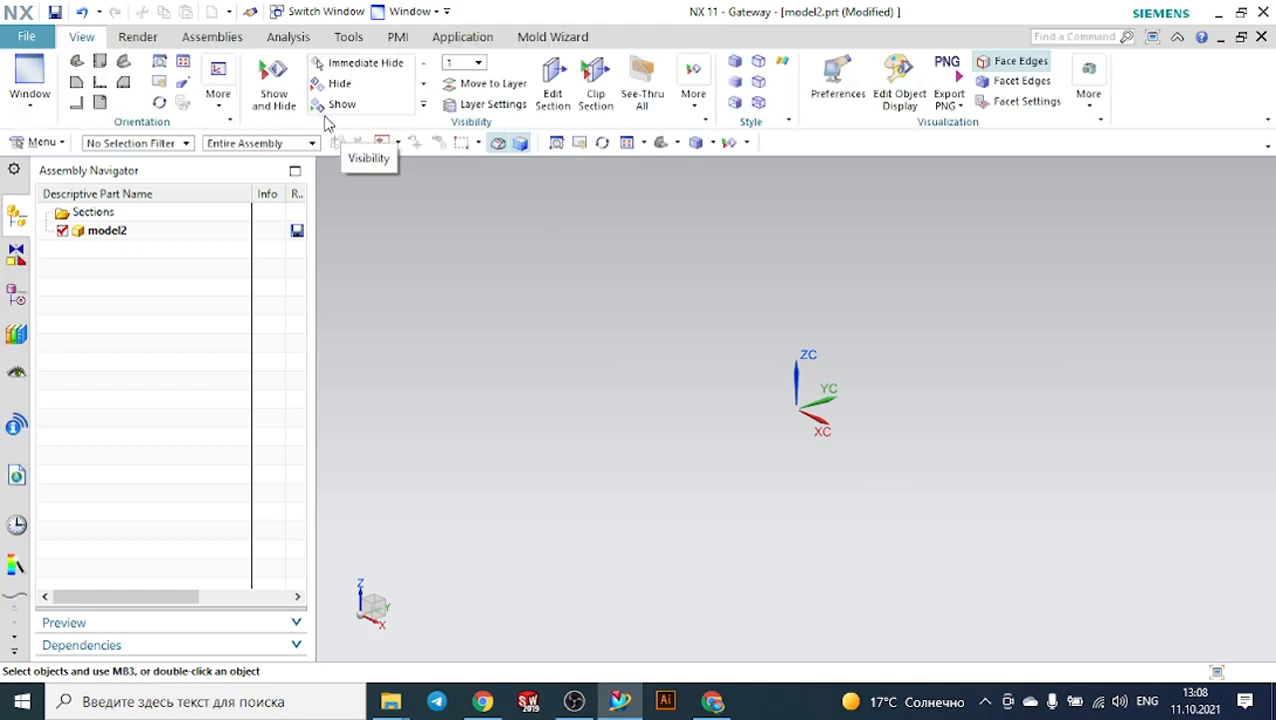
# Switch the blank part to the Drafting application and move the Sheet dialog clear of the navigator's edge.
pyautogui.click(465, 37)
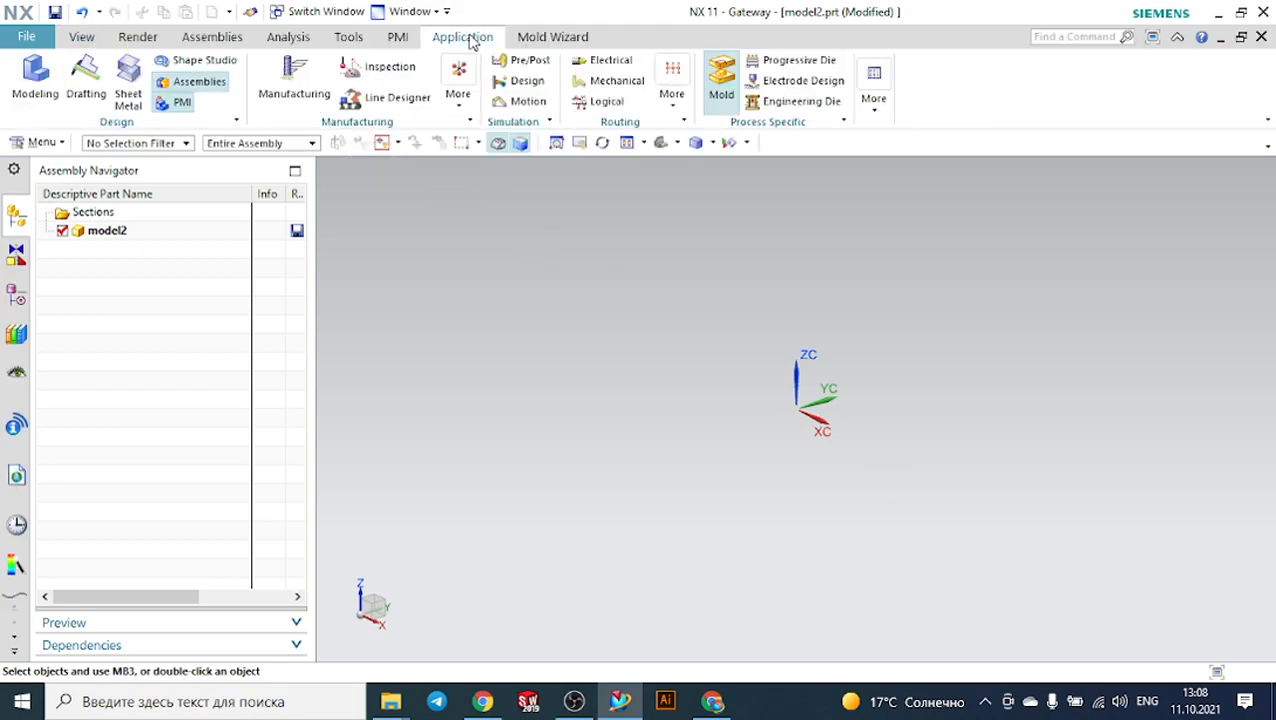
pyautogui.click(80, 70)
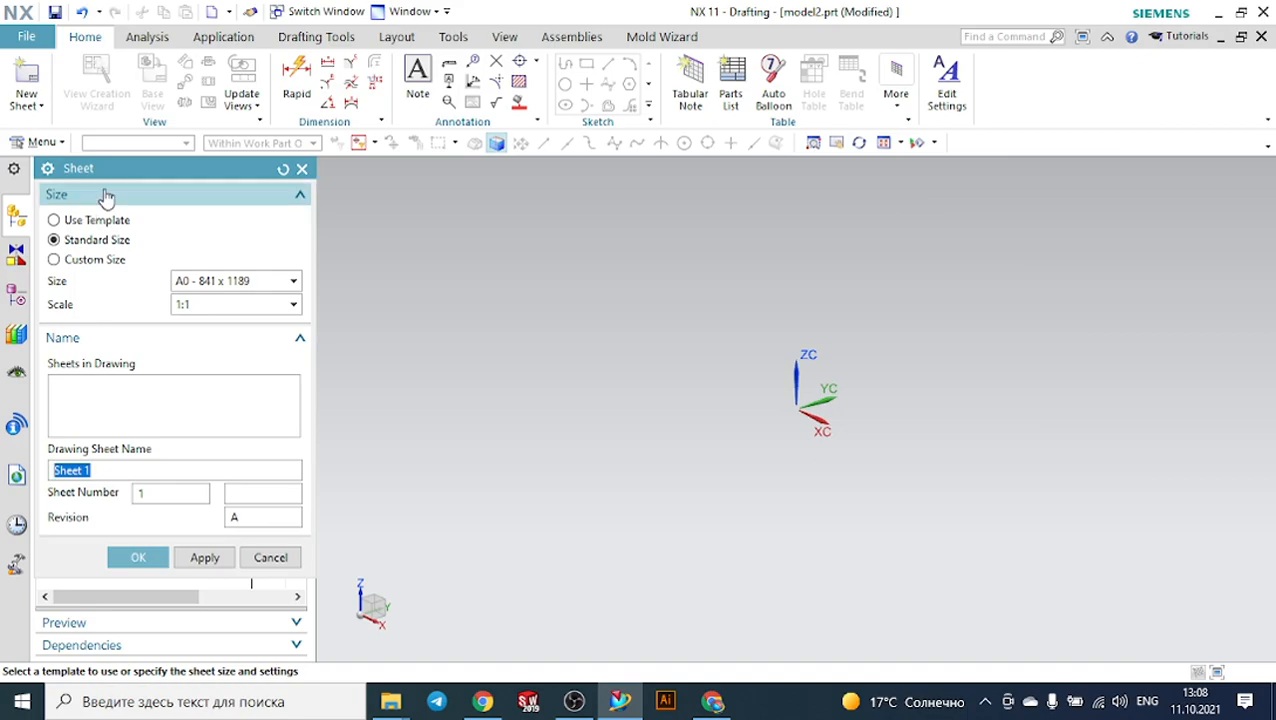
pyautogui.click(200, 200)
pyautogui.click(157, 197)
pyautogui.moveTo(142, 170); pyautogui.dragTo(268, 163)
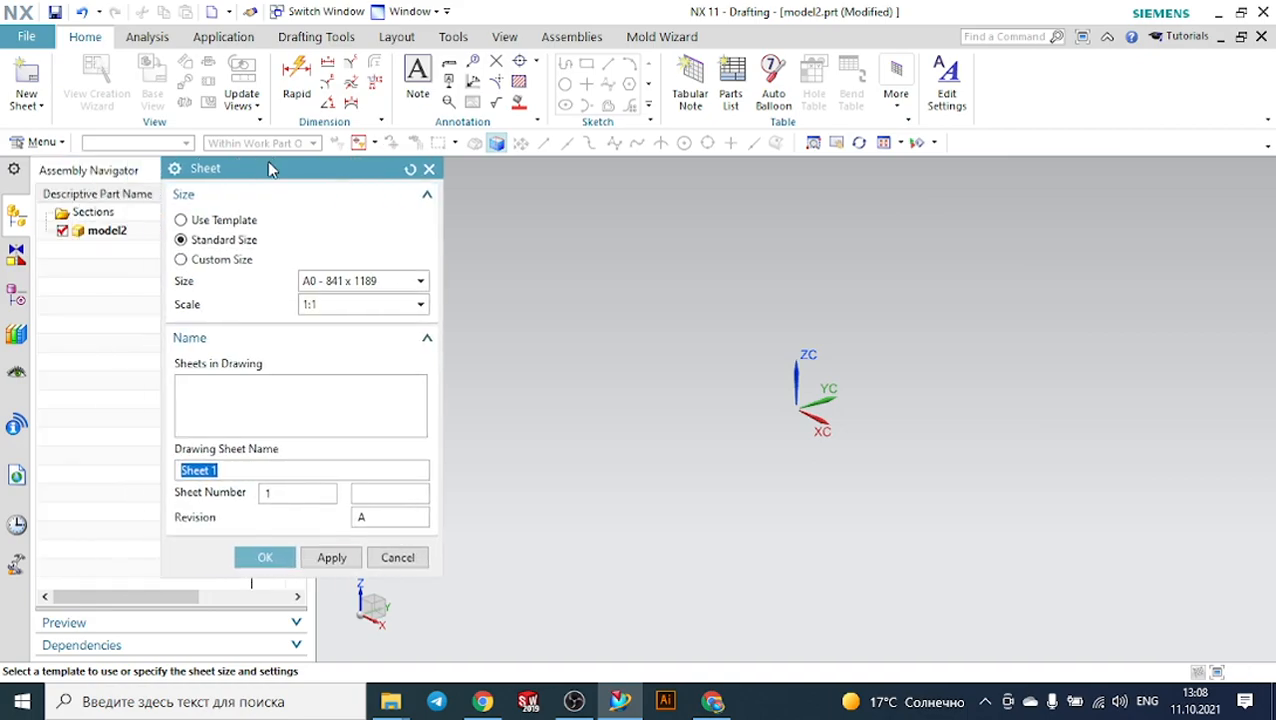
# Look through the A1, A2 and A4 sheet templates under the Use Template option.
pyautogui.click(181, 222)
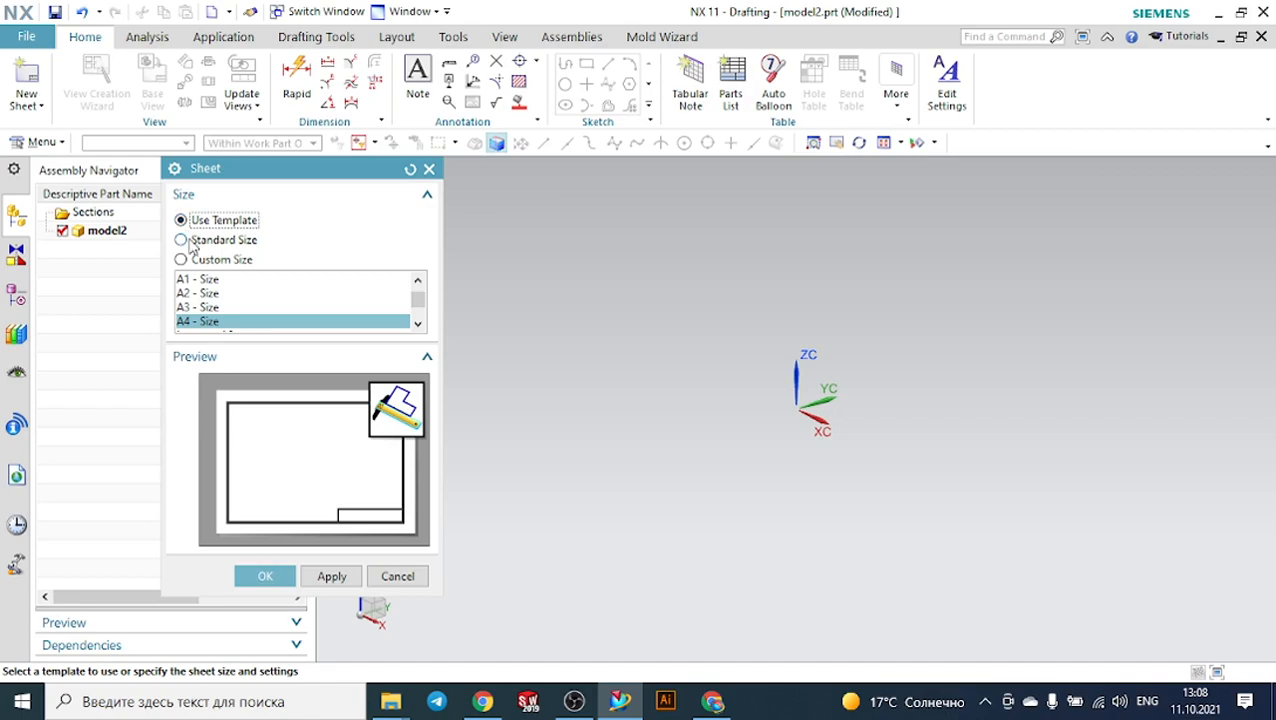
pyautogui.click(202, 280)
pyautogui.click(208, 294)
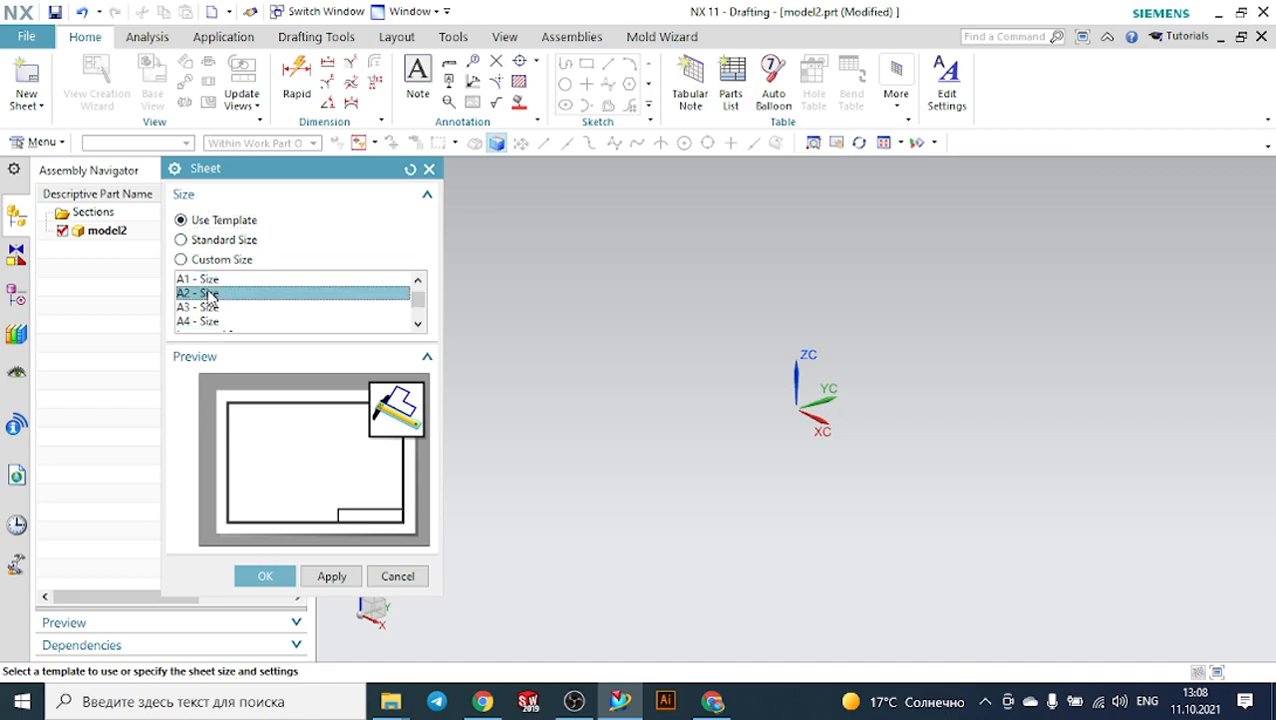
pyautogui.click(211, 322)
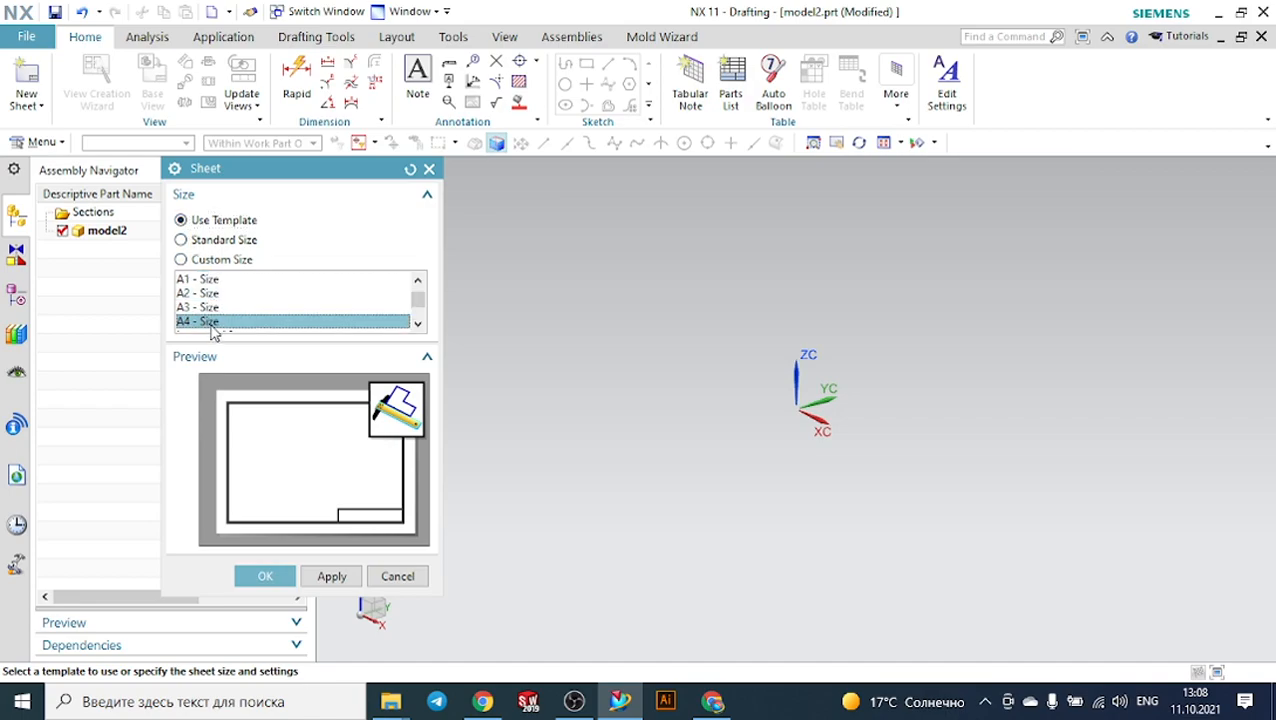
# Configure the sheet as standard size A3 - 297 x 420 at 1:1 scale.
pyautogui.click(220, 240)
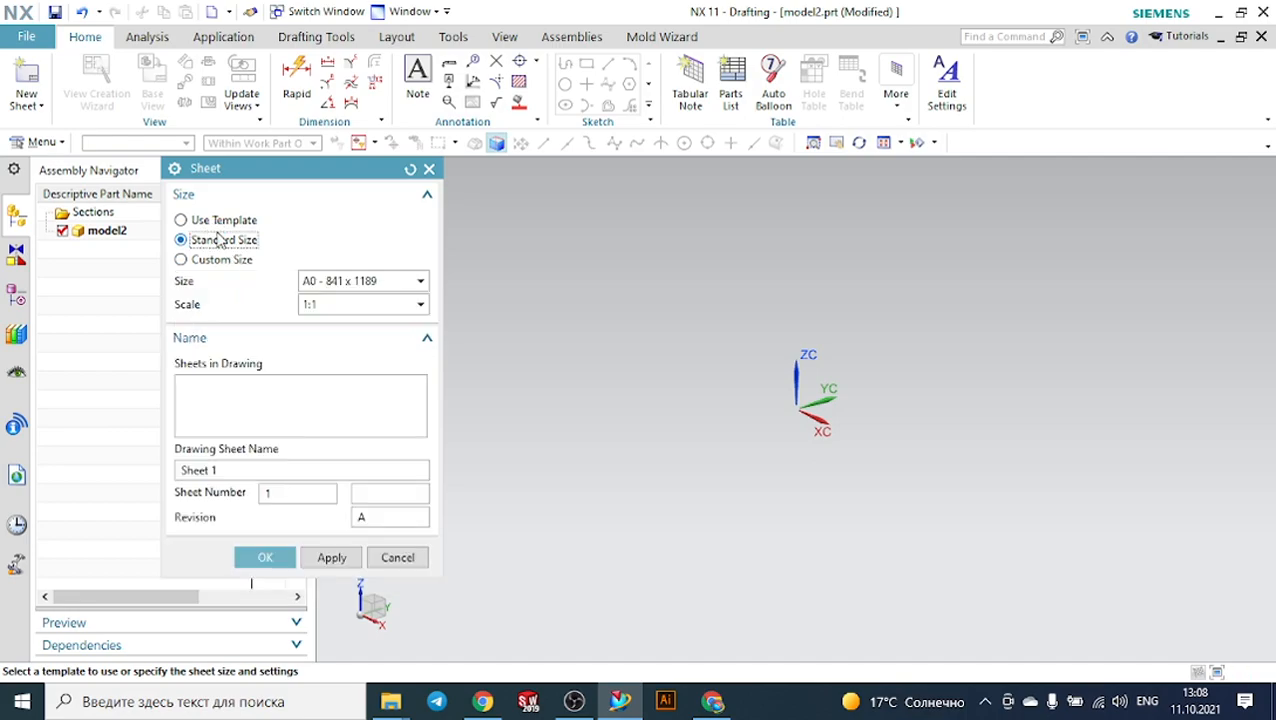
pyautogui.click(360, 286)
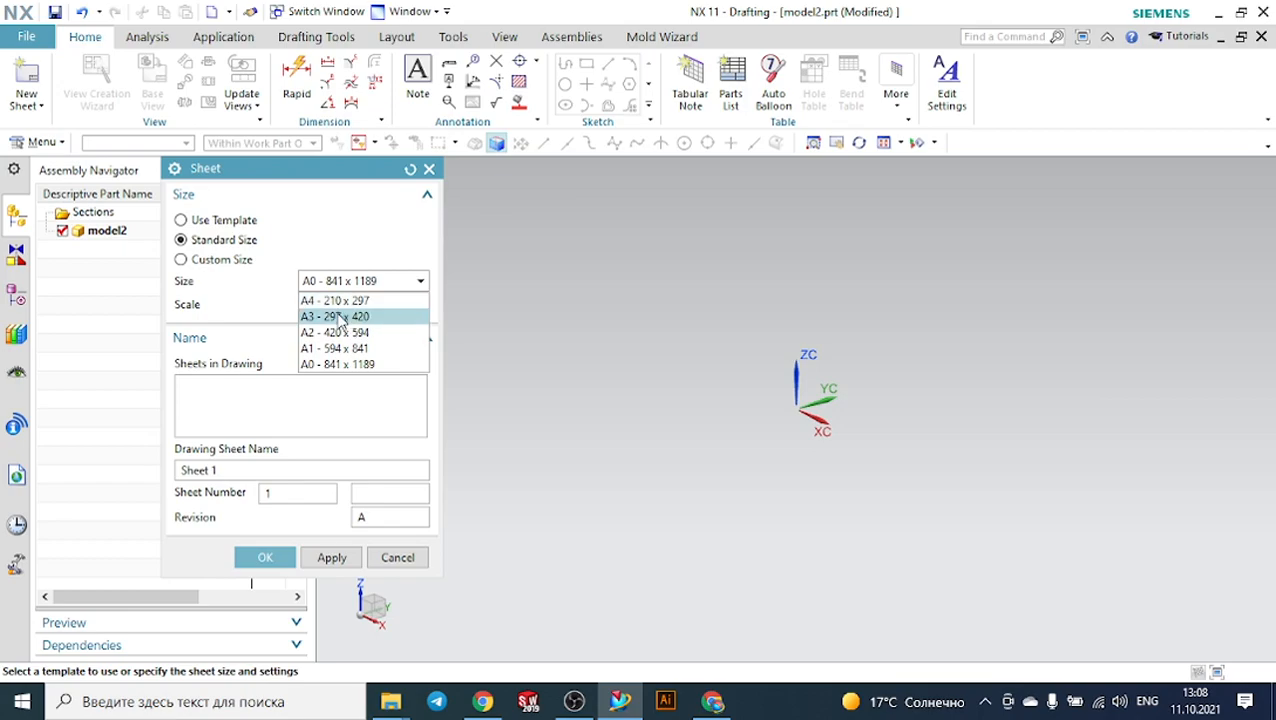
pyautogui.click(340, 316)
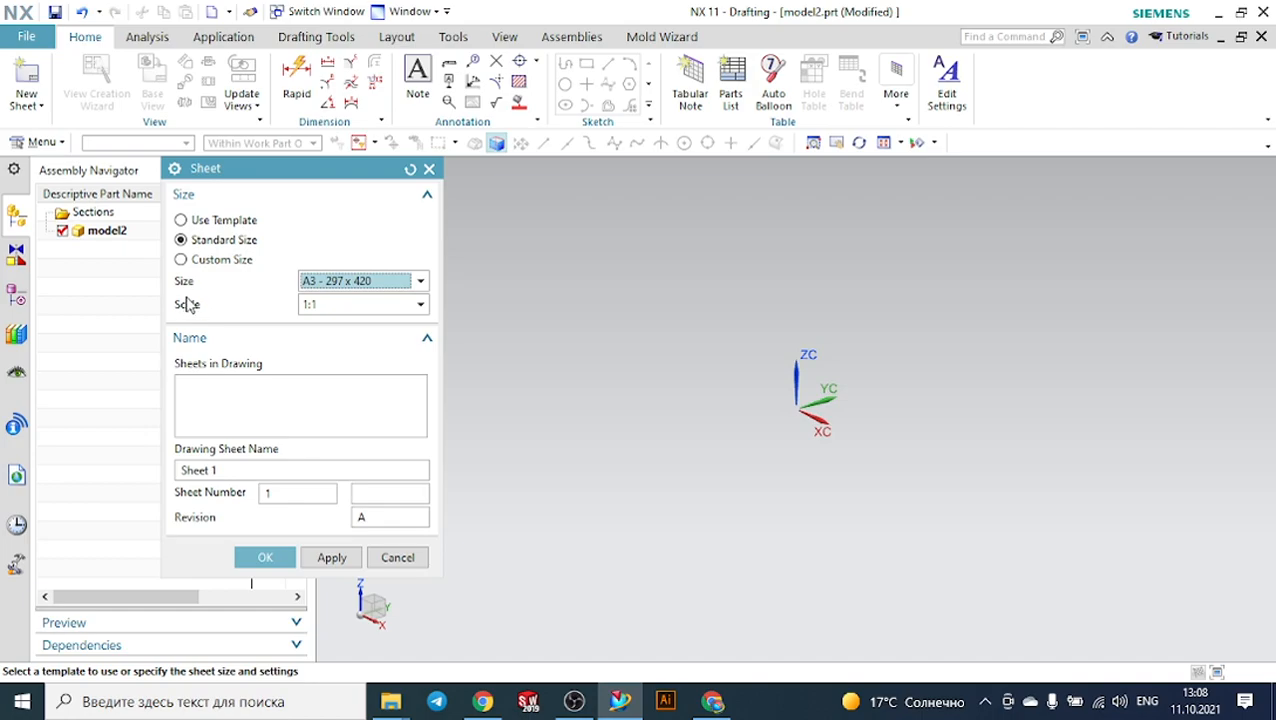
pyautogui.click(337, 305)
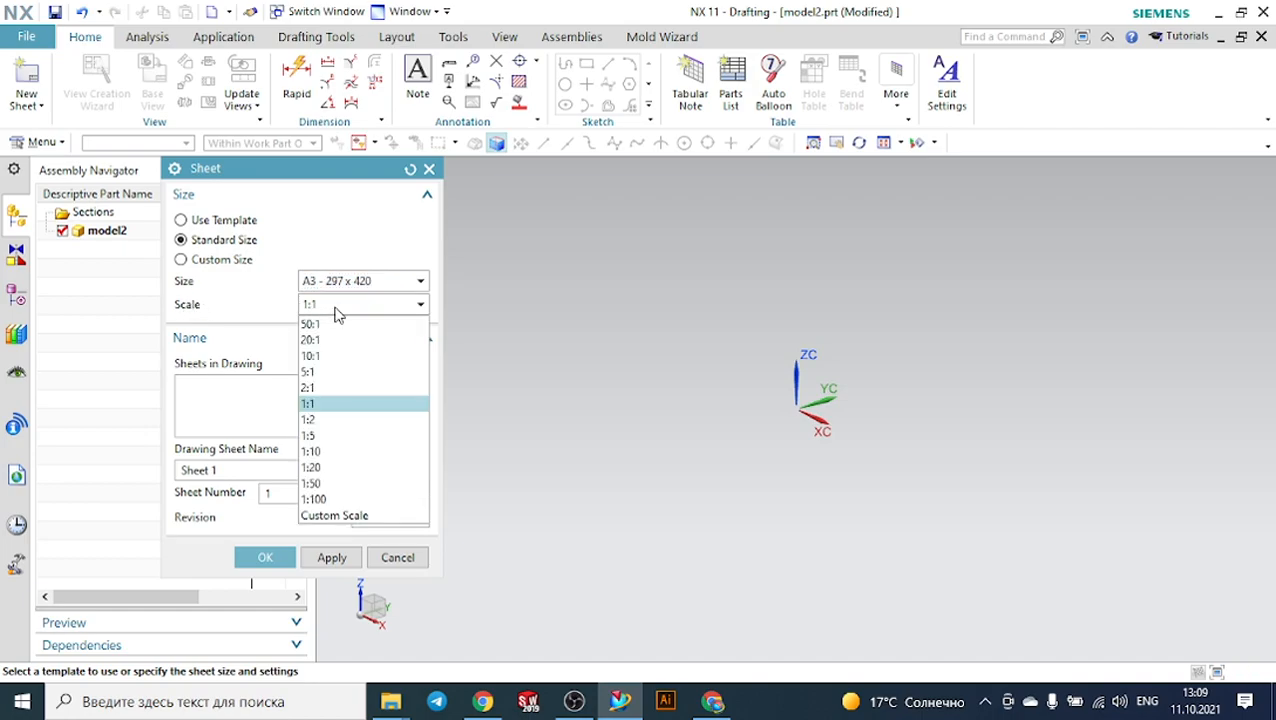
pyautogui.click(308, 404)
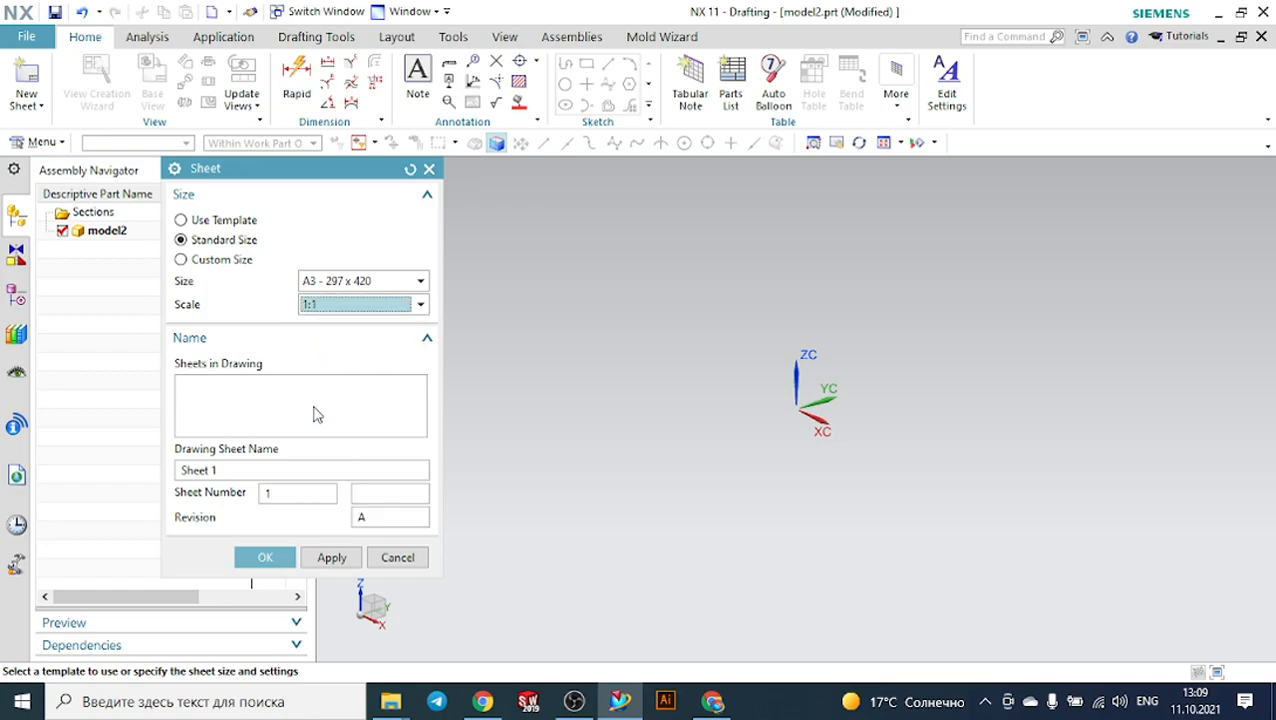
# Examine the available sheet scales and the height and length settings of the Custom Size option.
pyautogui.click(318, 308)
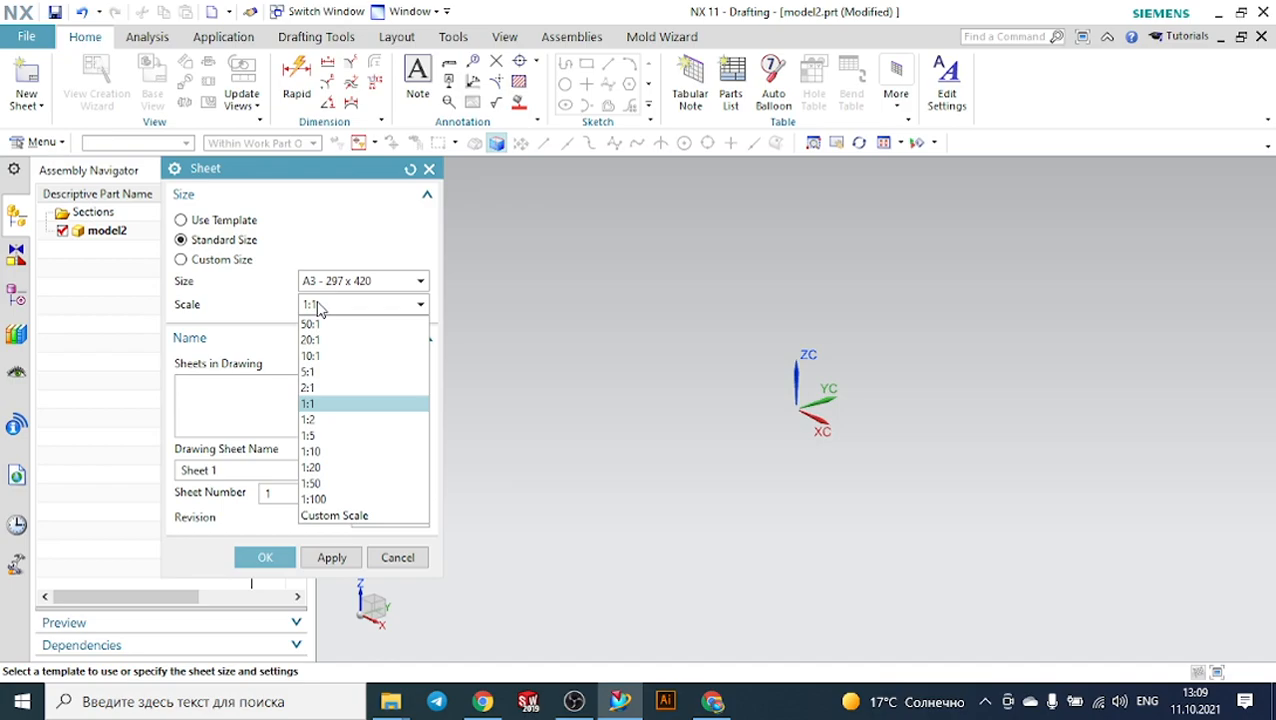
pyautogui.click(318, 308)
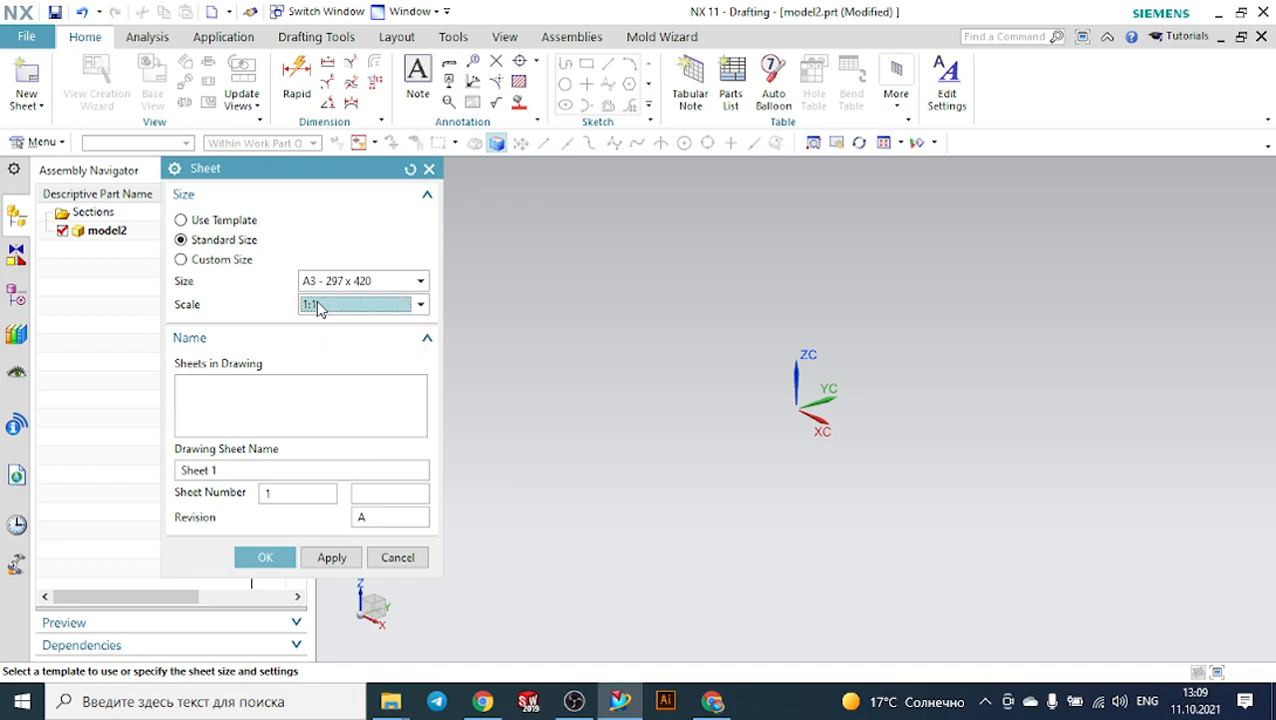
pyautogui.click(196, 263)
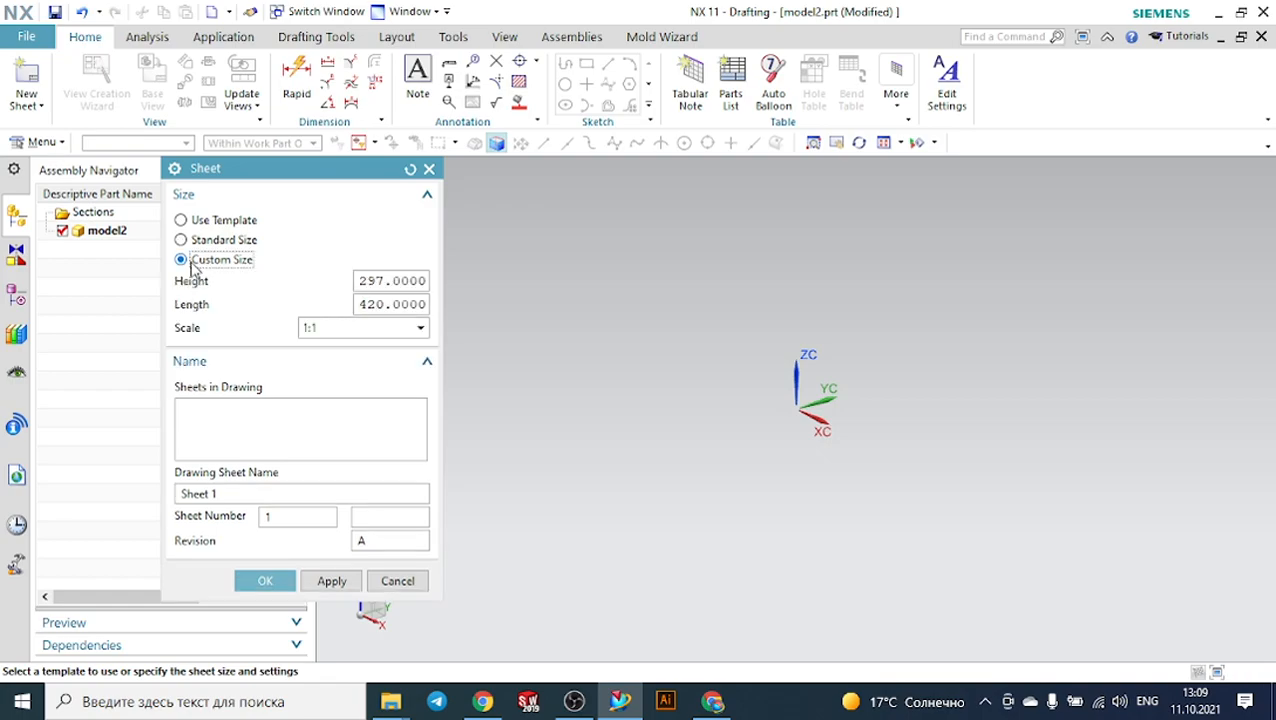
pyautogui.click(382, 273)
# Return to the Standard Size option and create the A3 sheet at 1:1 scale.
pyautogui.click(195, 242)
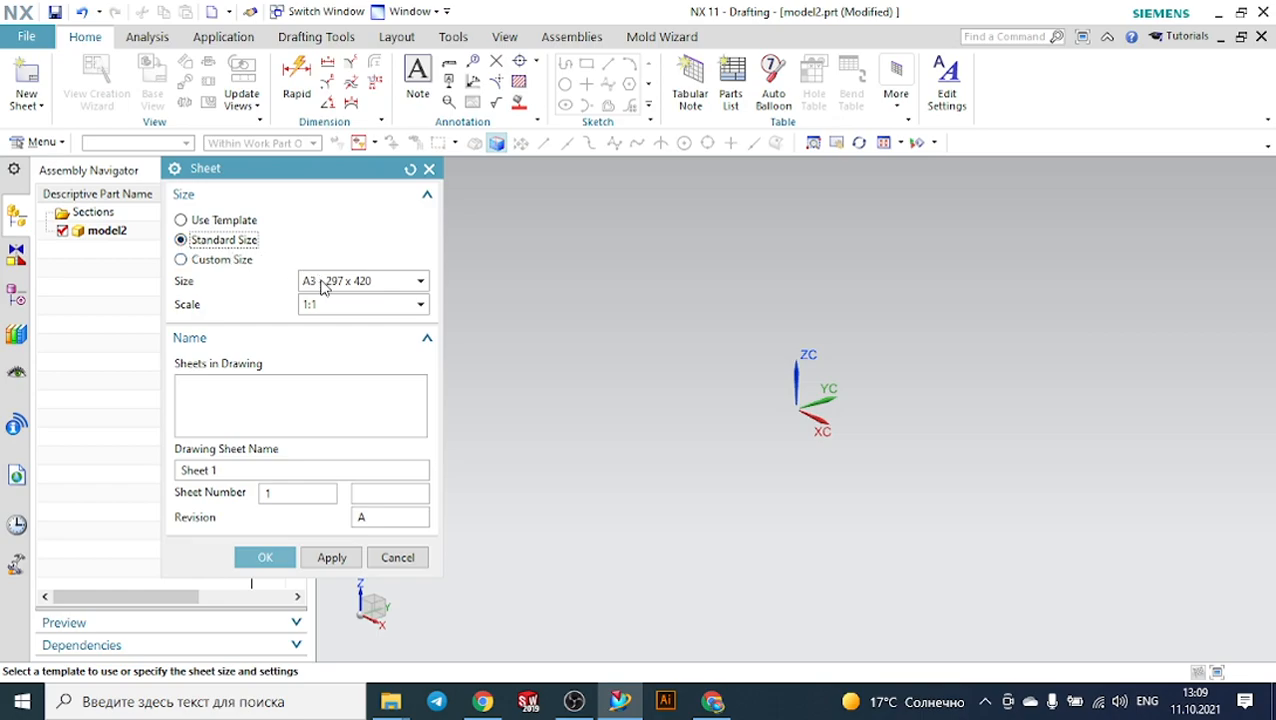
pyautogui.click(270, 561)
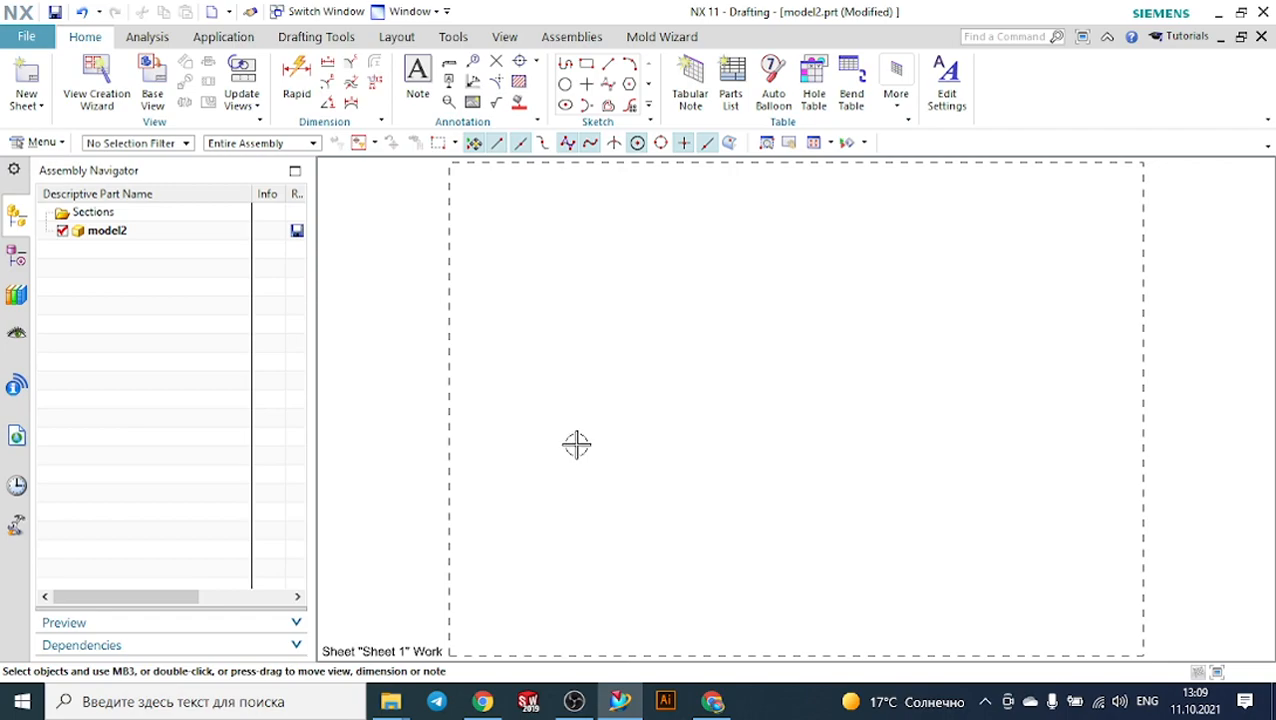
# Start defining borders and zones for the A3 sheet, keeping the Standard method and border creation enabled with a width of 5.
pyautogui.click(310, 38)
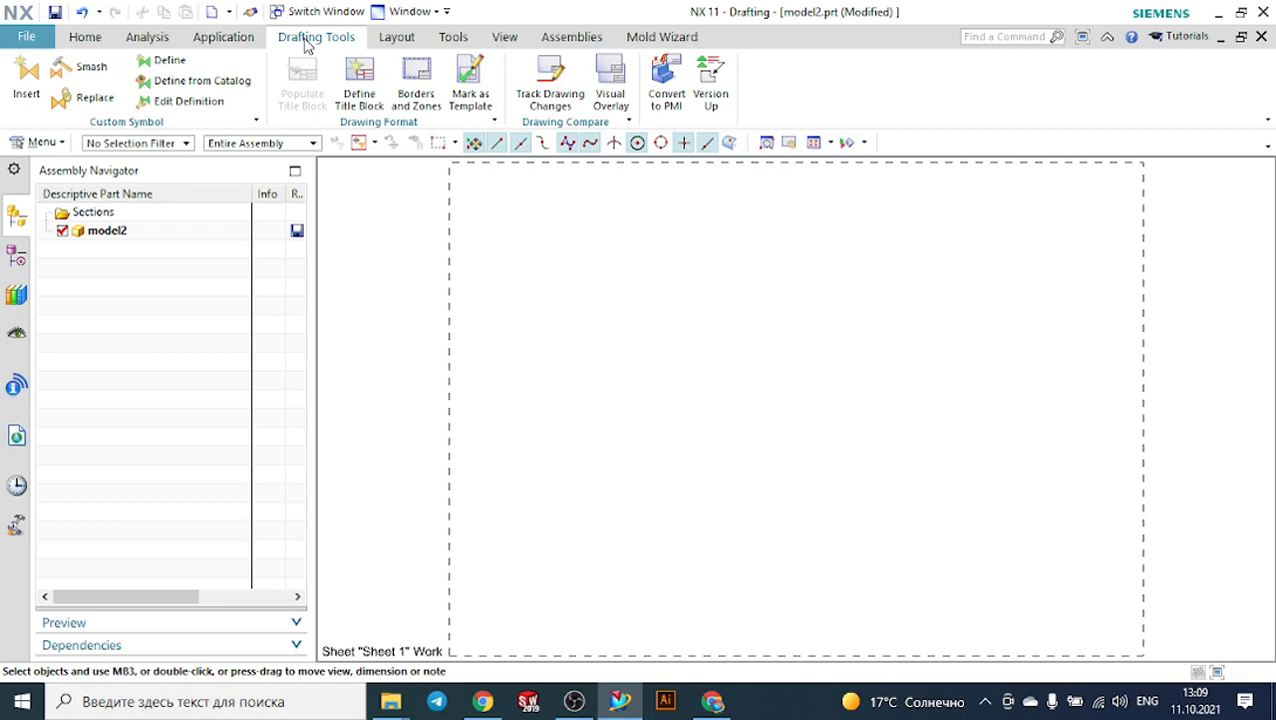
pyautogui.click(431, 81)
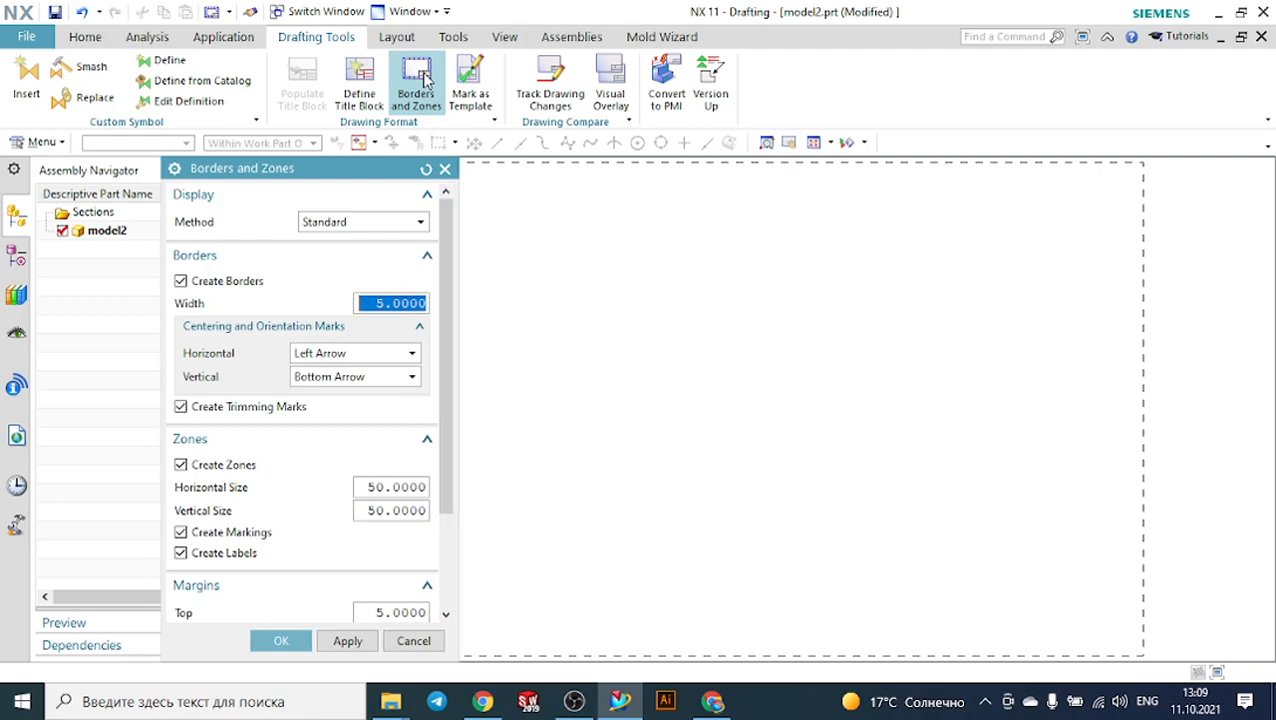
pyautogui.moveTo(294, 168); pyautogui.dragTo(270, 114)
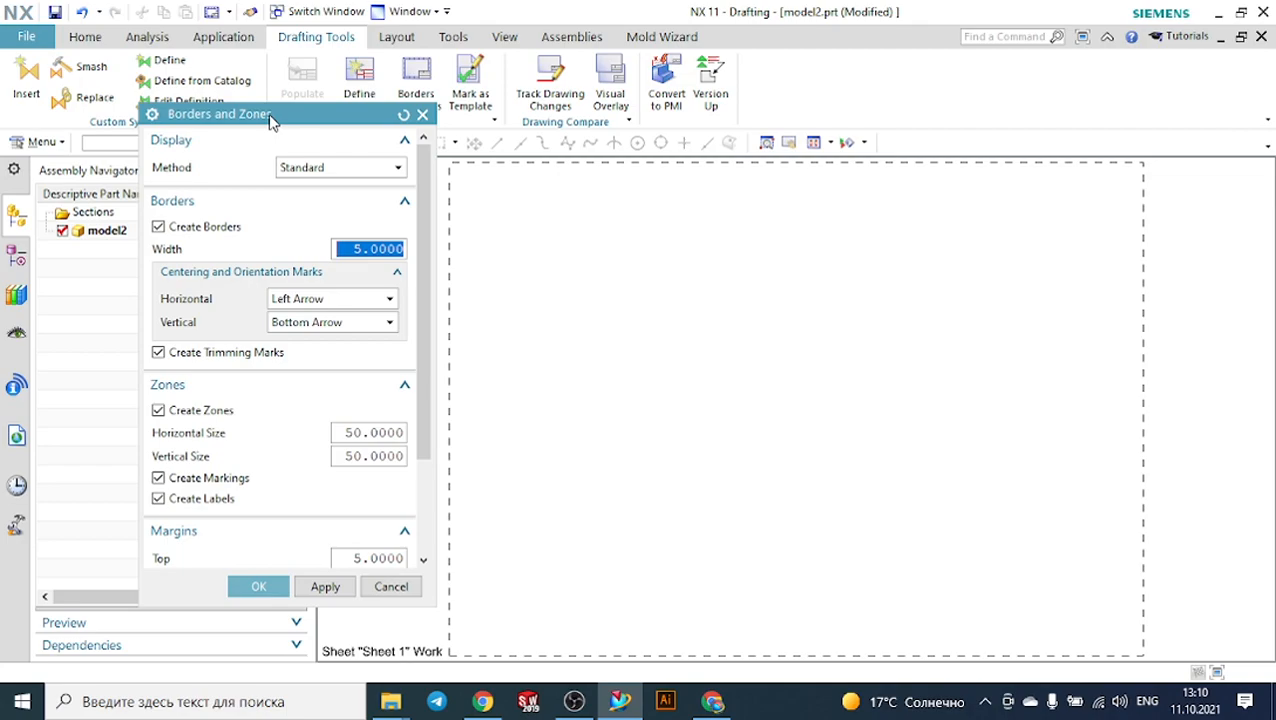
pyautogui.click(304, 168)
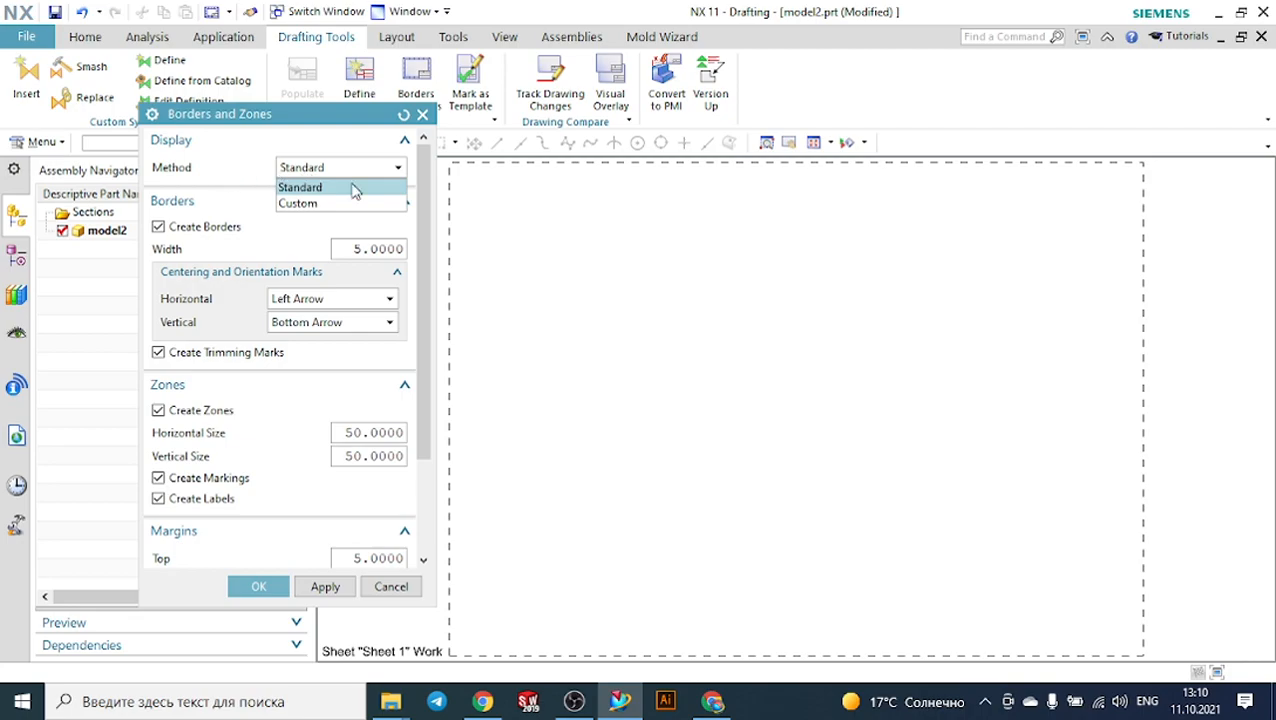
pyautogui.click(351, 191)
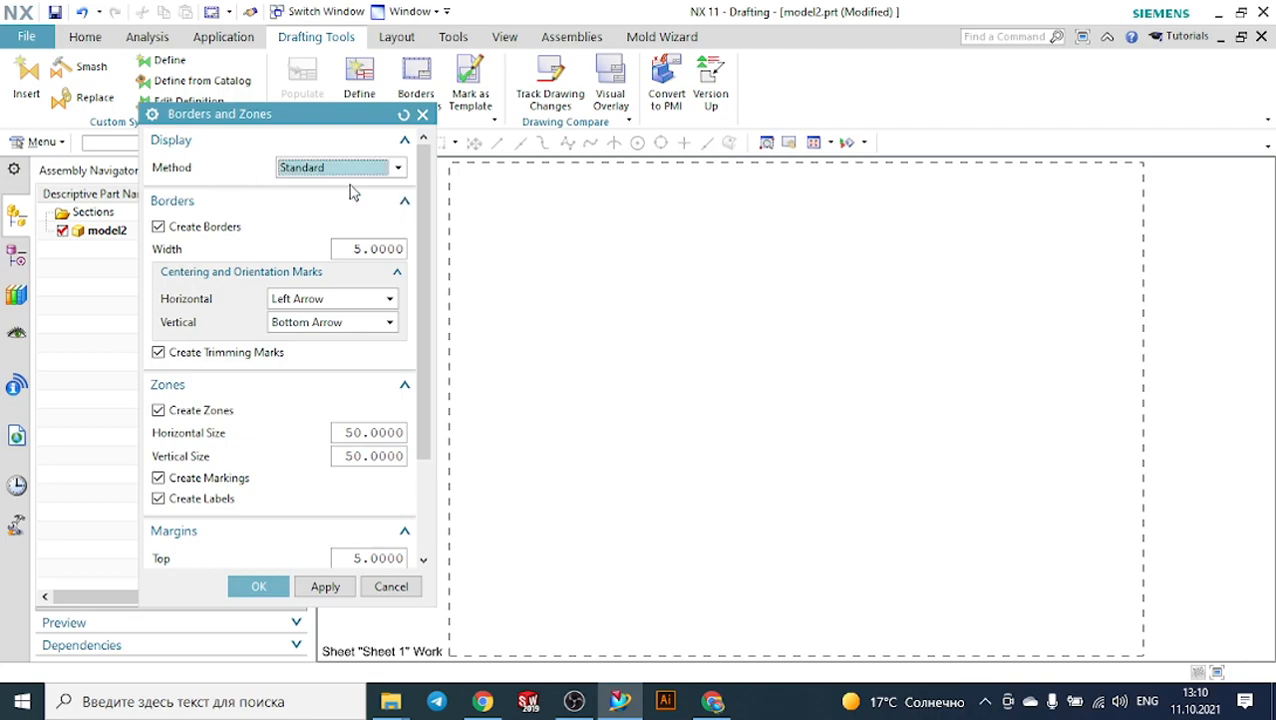
pyautogui.click(158, 227)
pyautogui.click(158, 227)
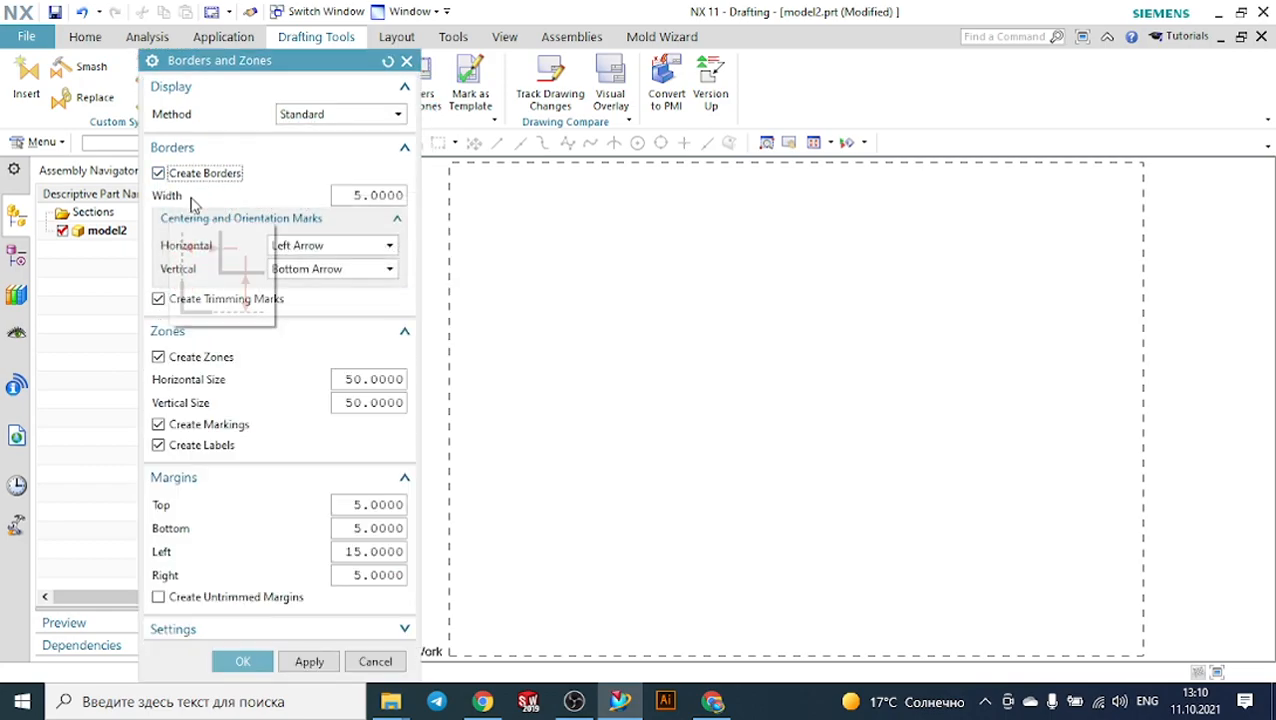
pyautogui.click(370, 195)
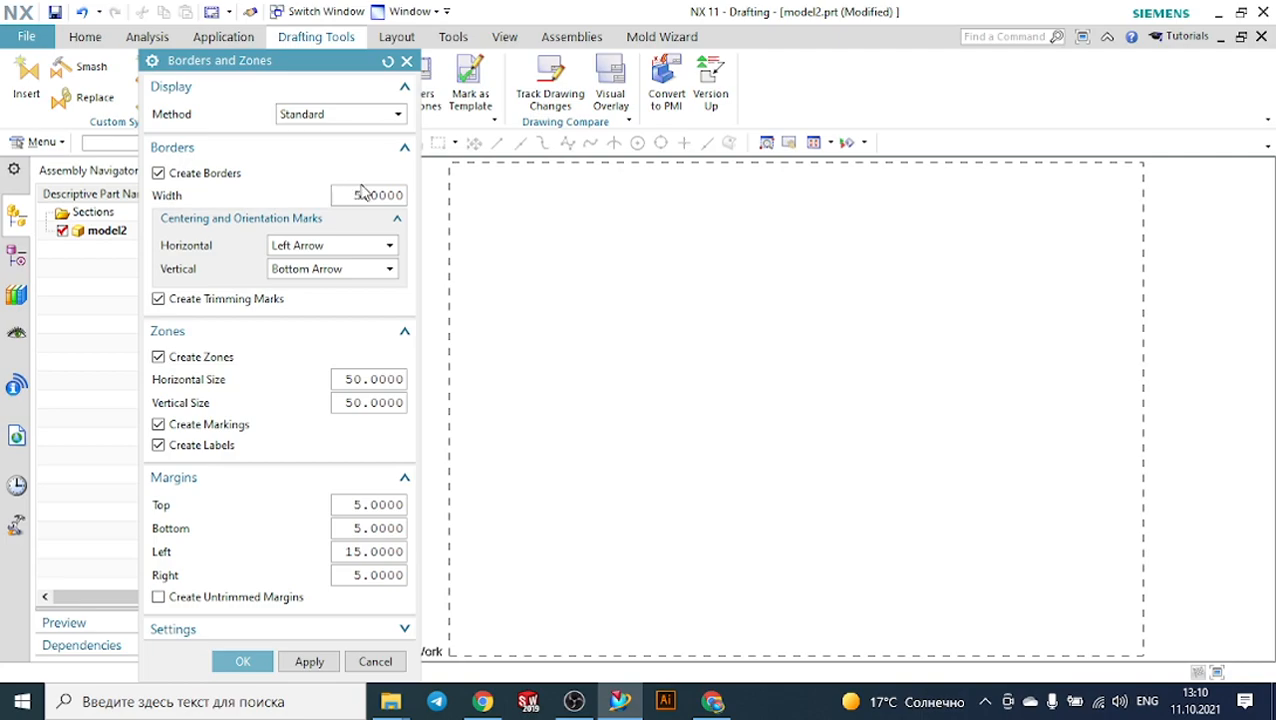
# Set the centering and orientation marks to Right Arrow horizontally and Top Arrow vertically.
pyautogui.click(304, 249)
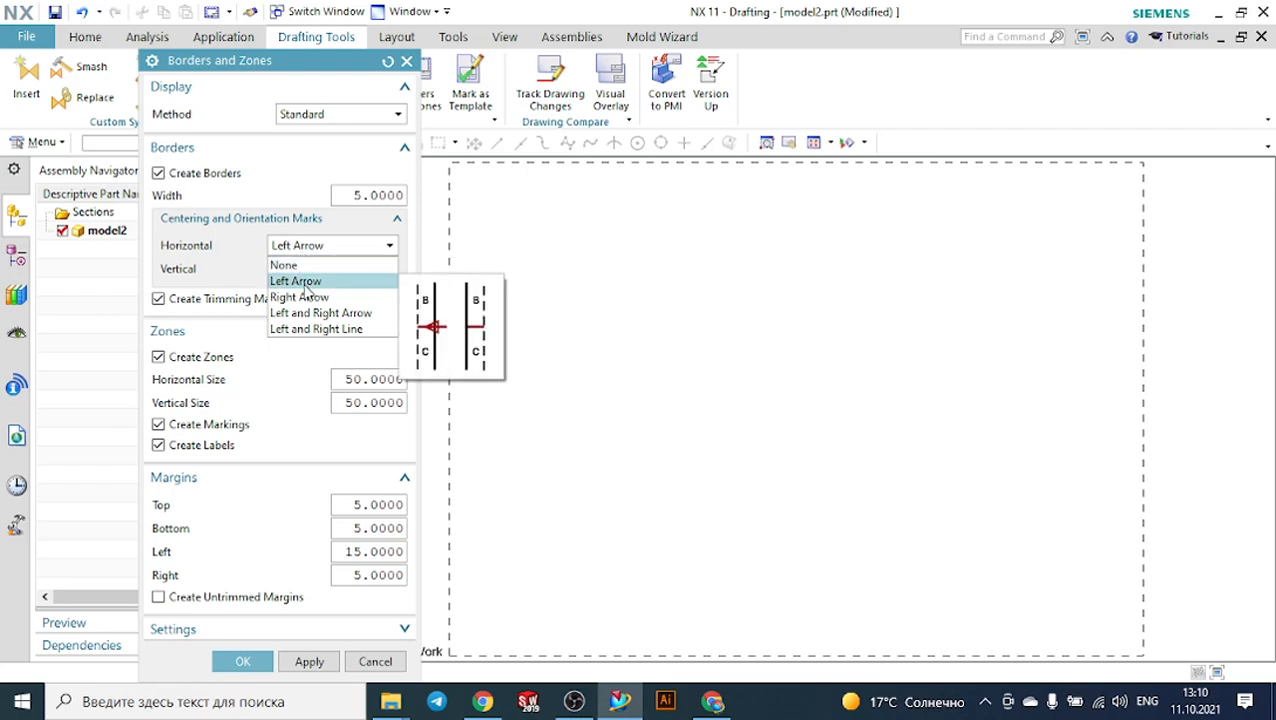
pyautogui.click(299, 298)
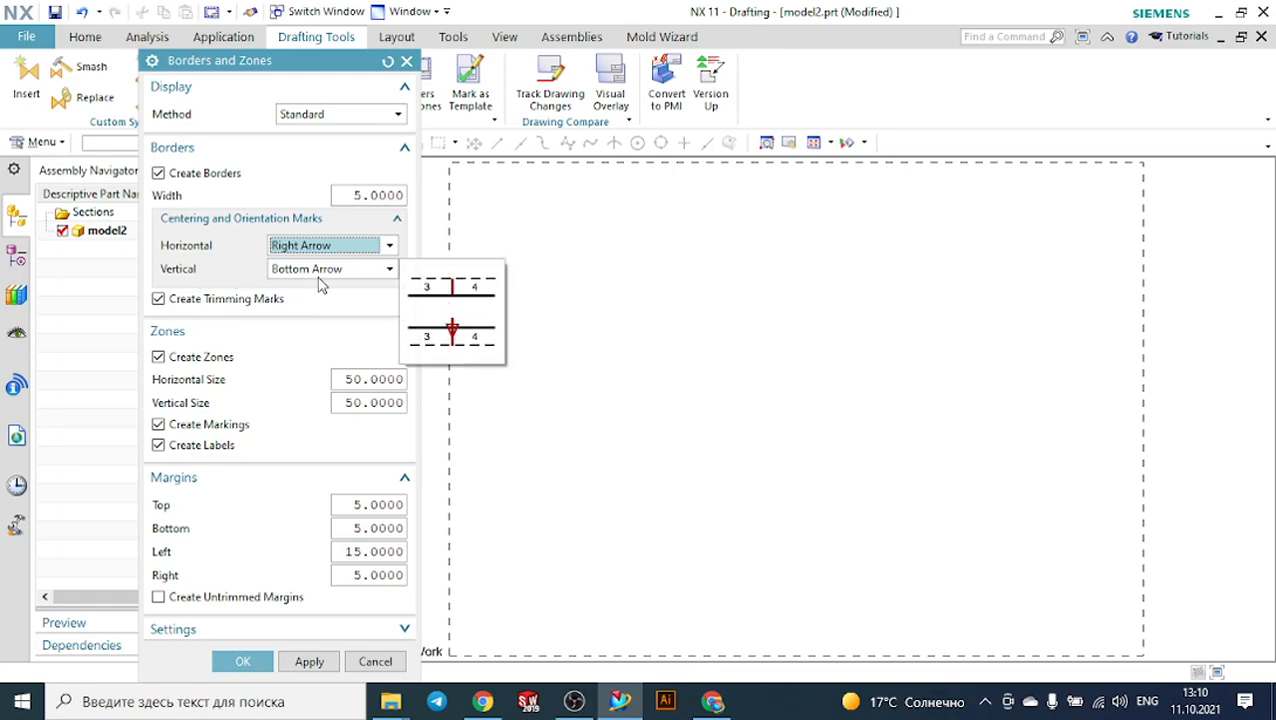
pyautogui.click(313, 277)
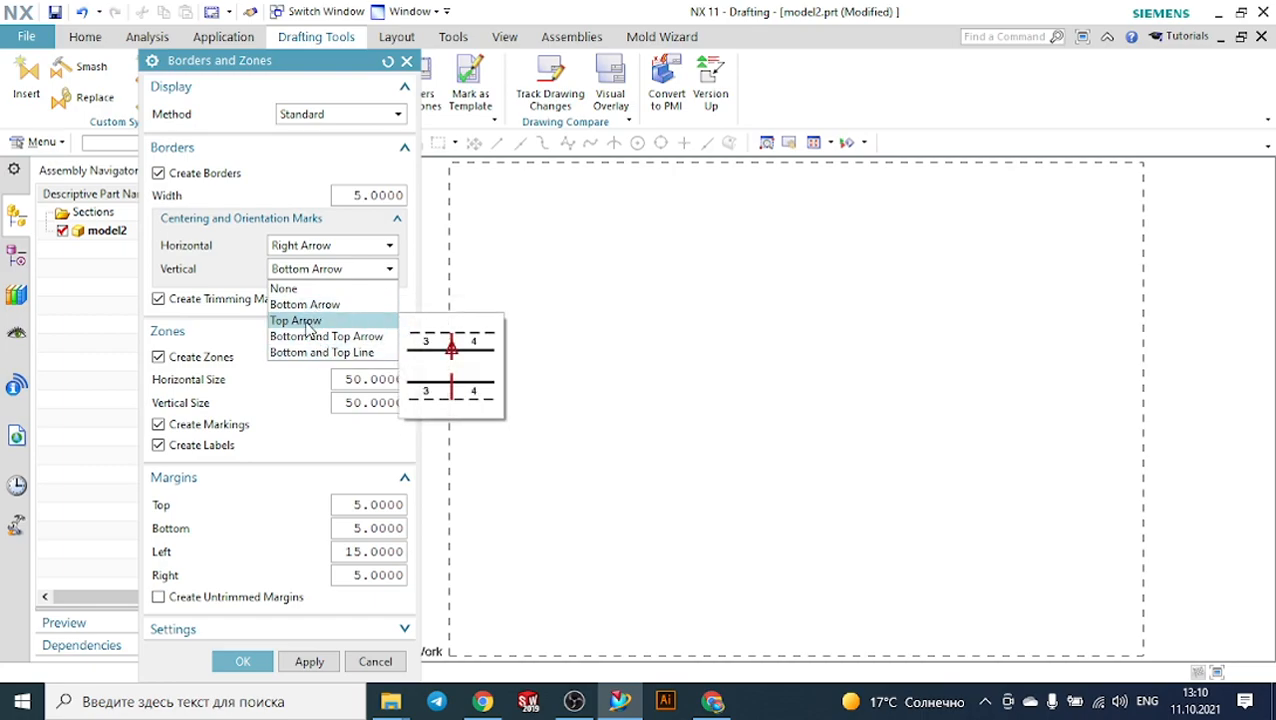
pyautogui.click(309, 322)
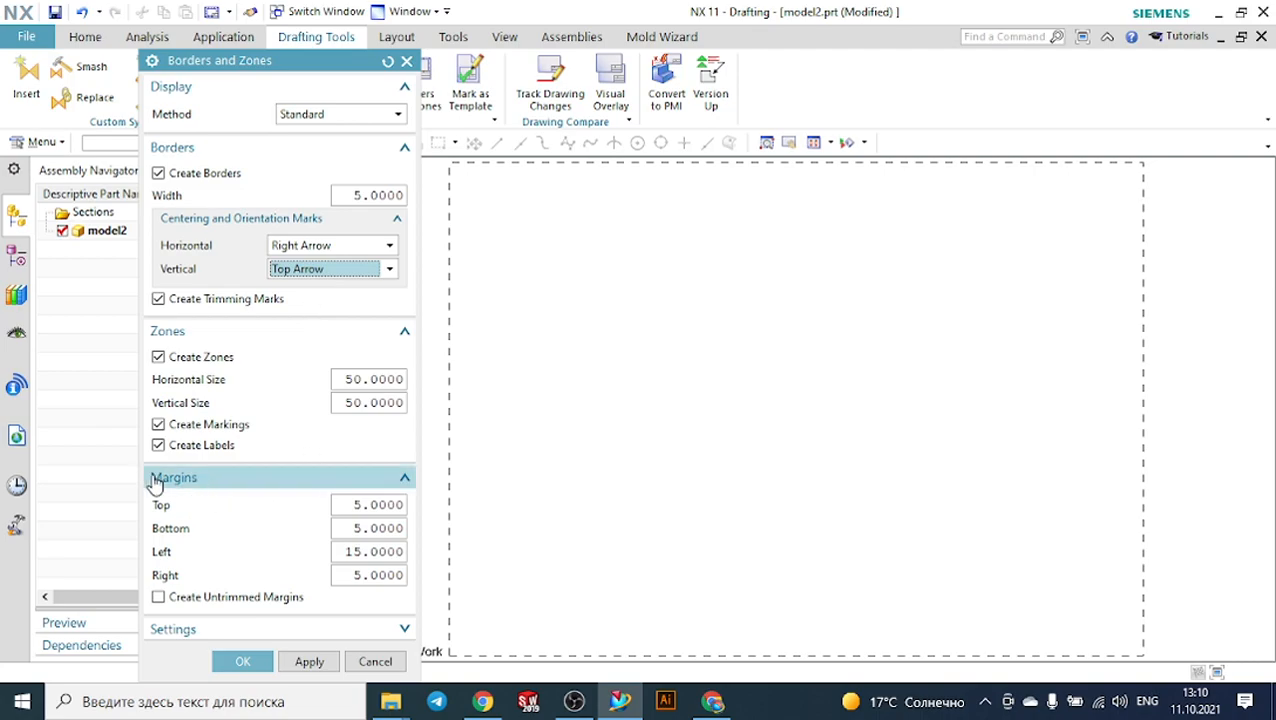
# Set the top, bottom, left and right margins to 10 each and create the borders and zones.
pyautogui.doubleClick(370, 506)
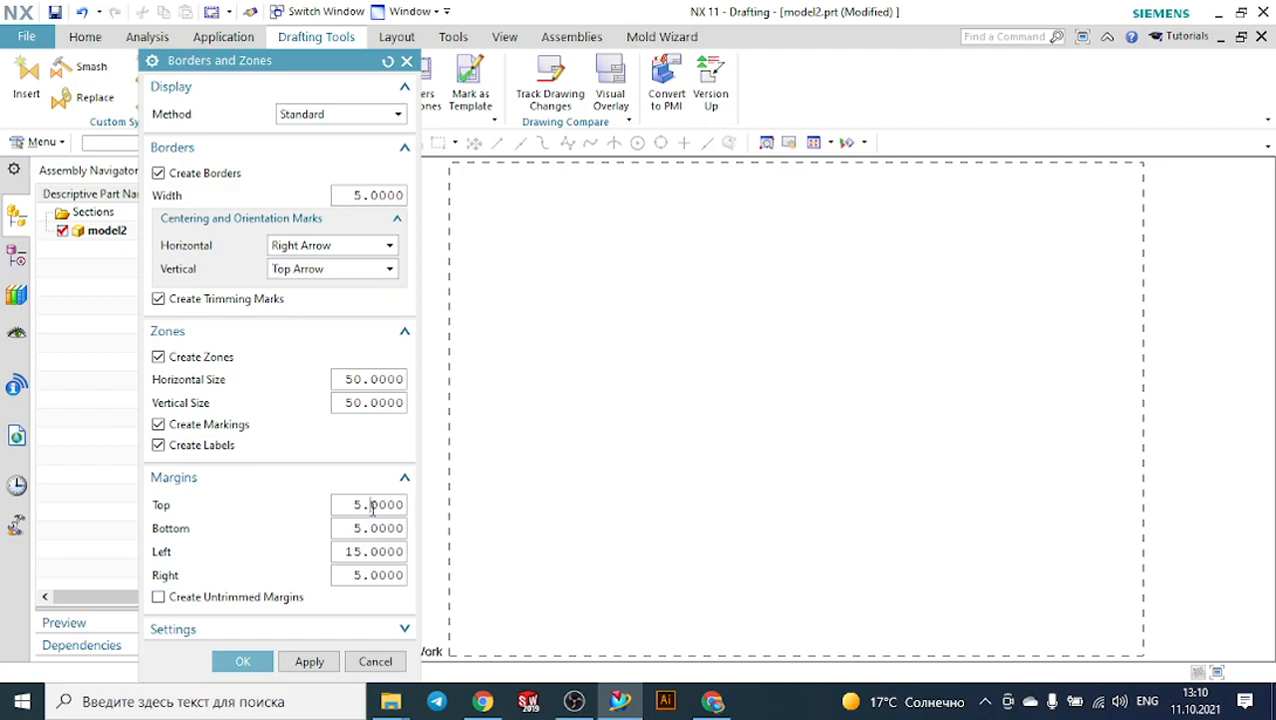
pyautogui.write('1')
pyautogui.doubleClick(368, 506)
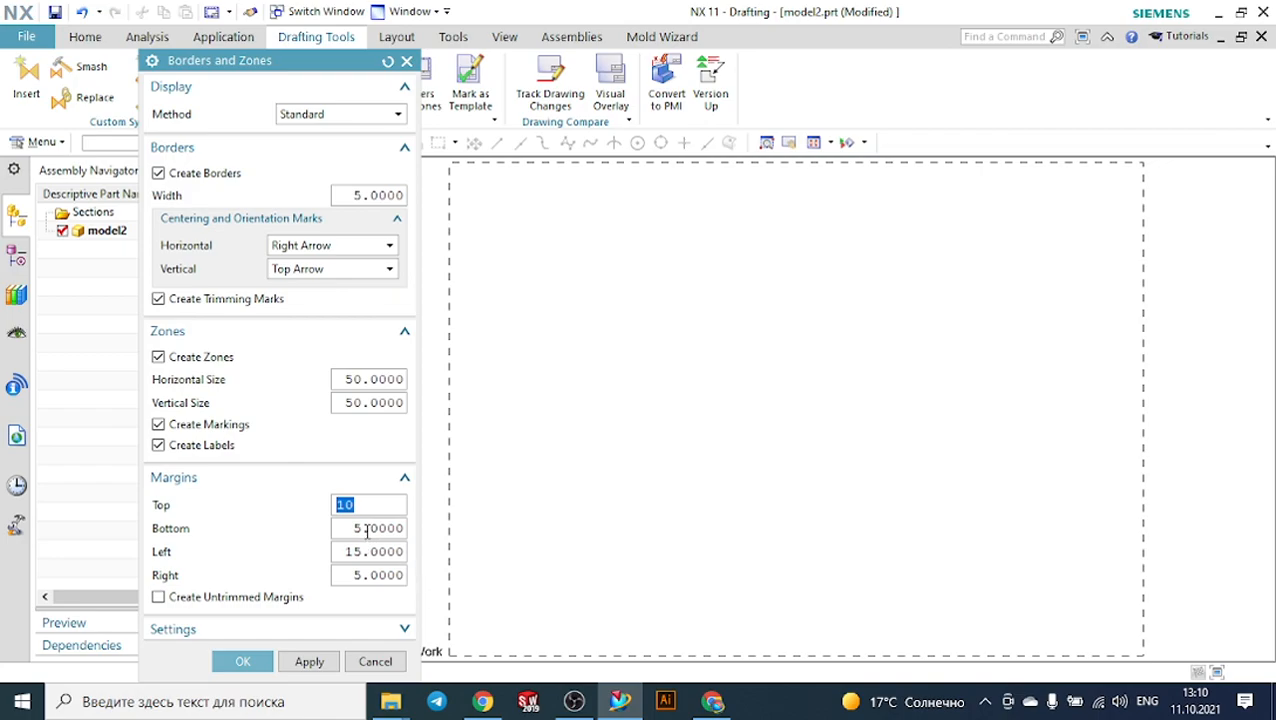
pyautogui.doubleClick(367, 528)
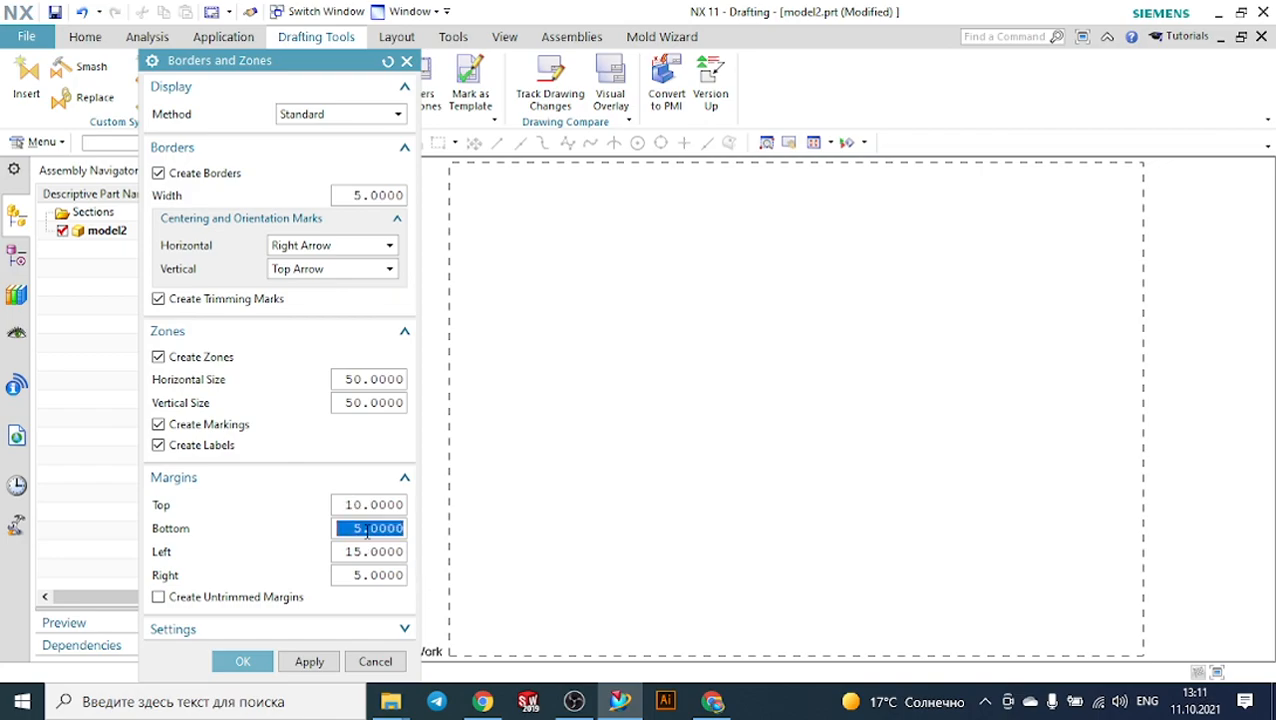
pyautogui.write('10')
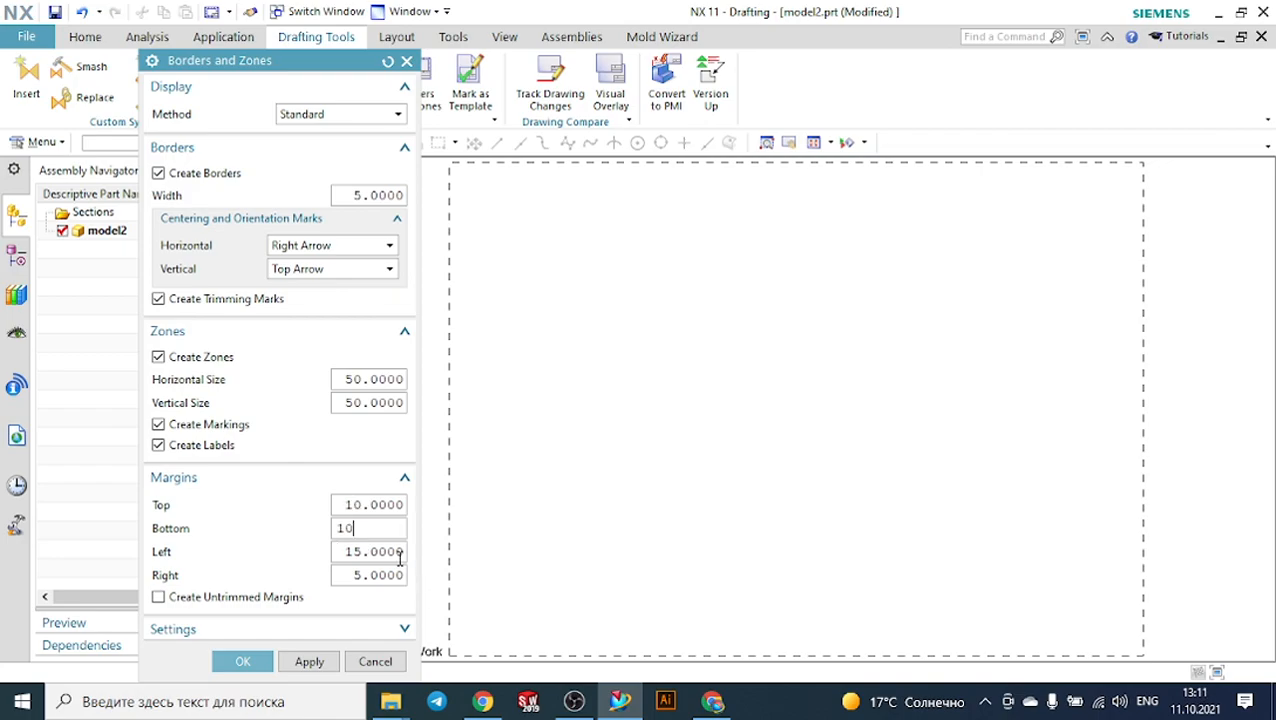
pyautogui.press('Tab')
pyautogui.write('10')
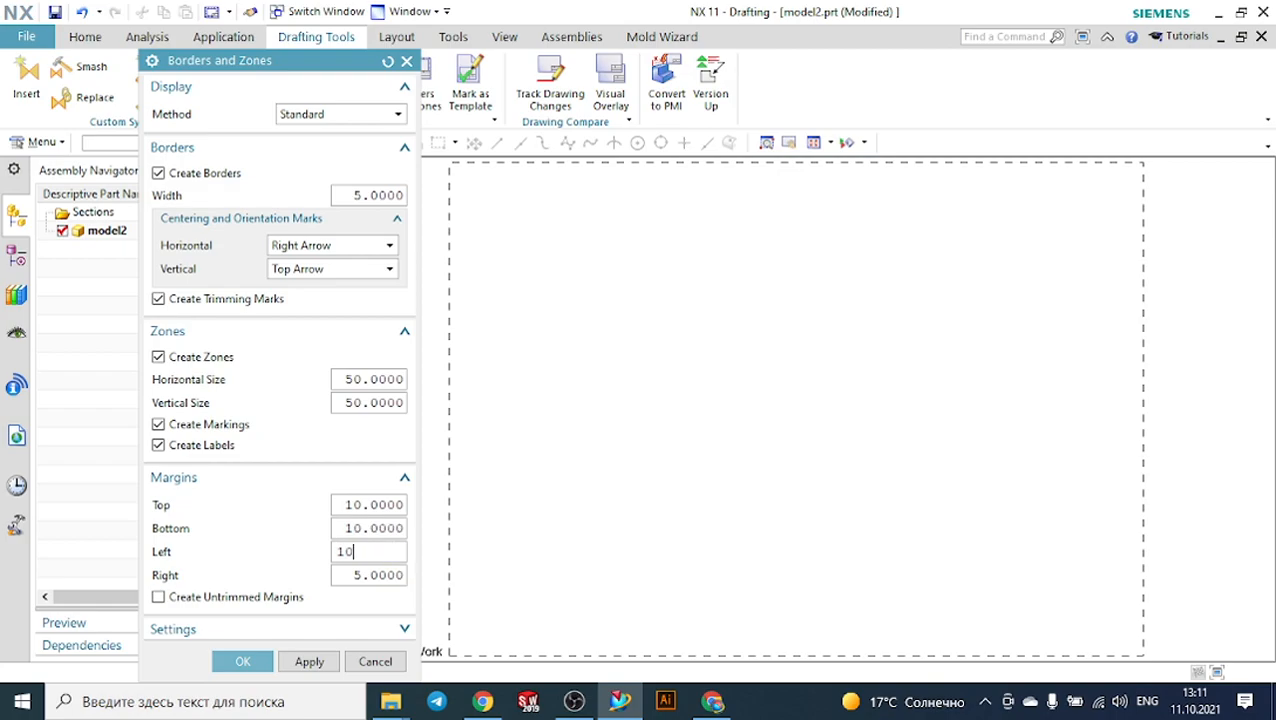
pyautogui.click(370, 575)
pyautogui.doubleClick(401, 575)
pyautogui.write('10')
pyautogui.doubleClick(393, 575)
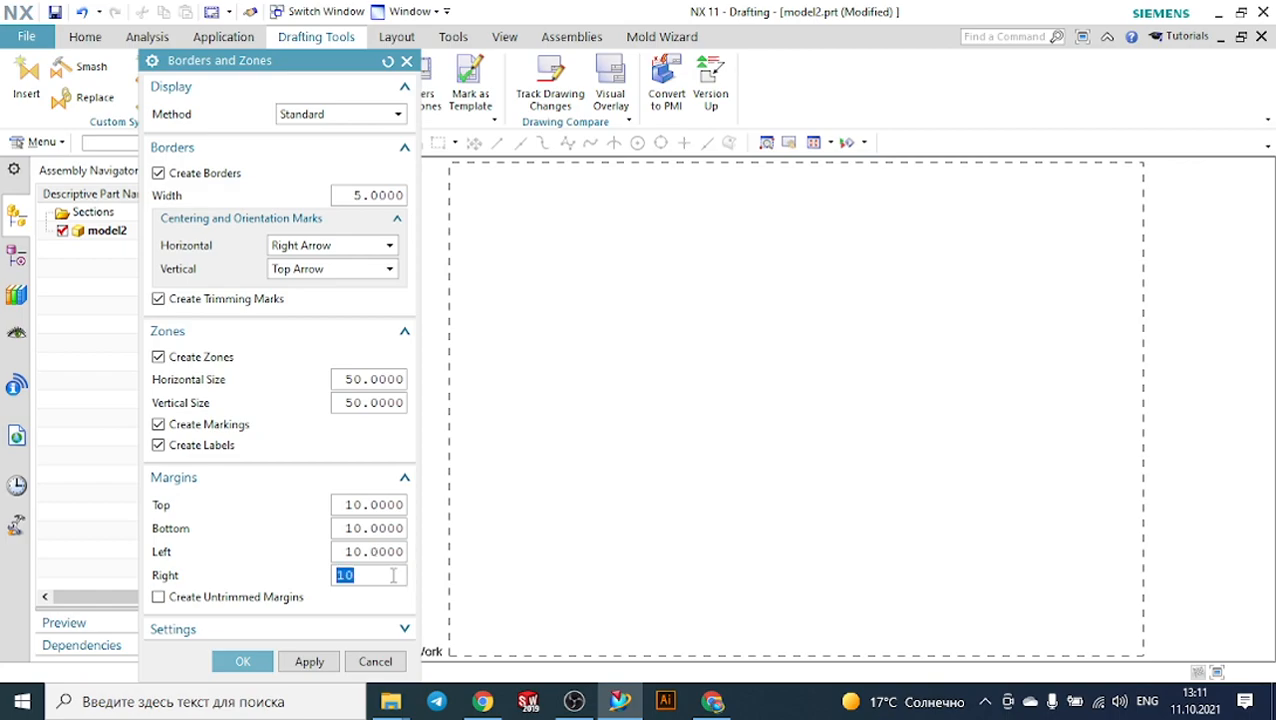
pyautogui.click(243, 662)
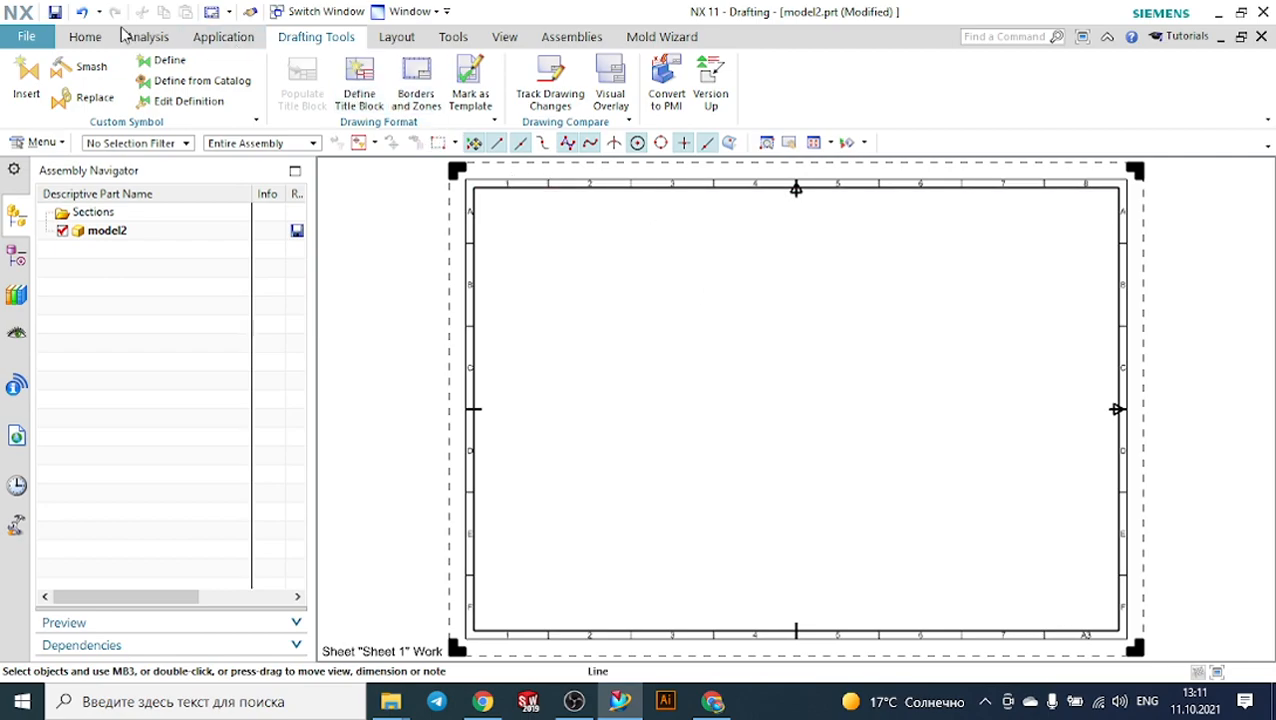
# Insert a tabular note with 5 columns and 5 rows, anchored Bottom Right at the lower-right corner of the sheet's inner border.
pyautogui.click(86, 38)
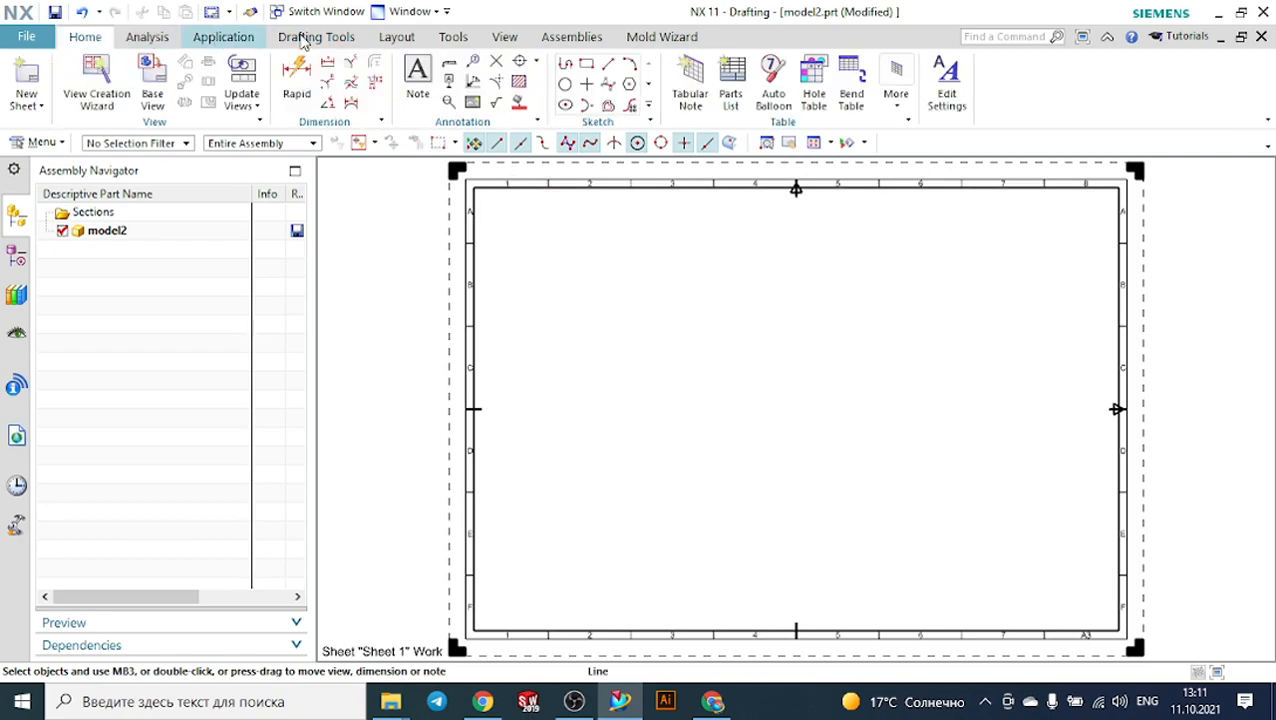
pyautogui.click(693, 72)
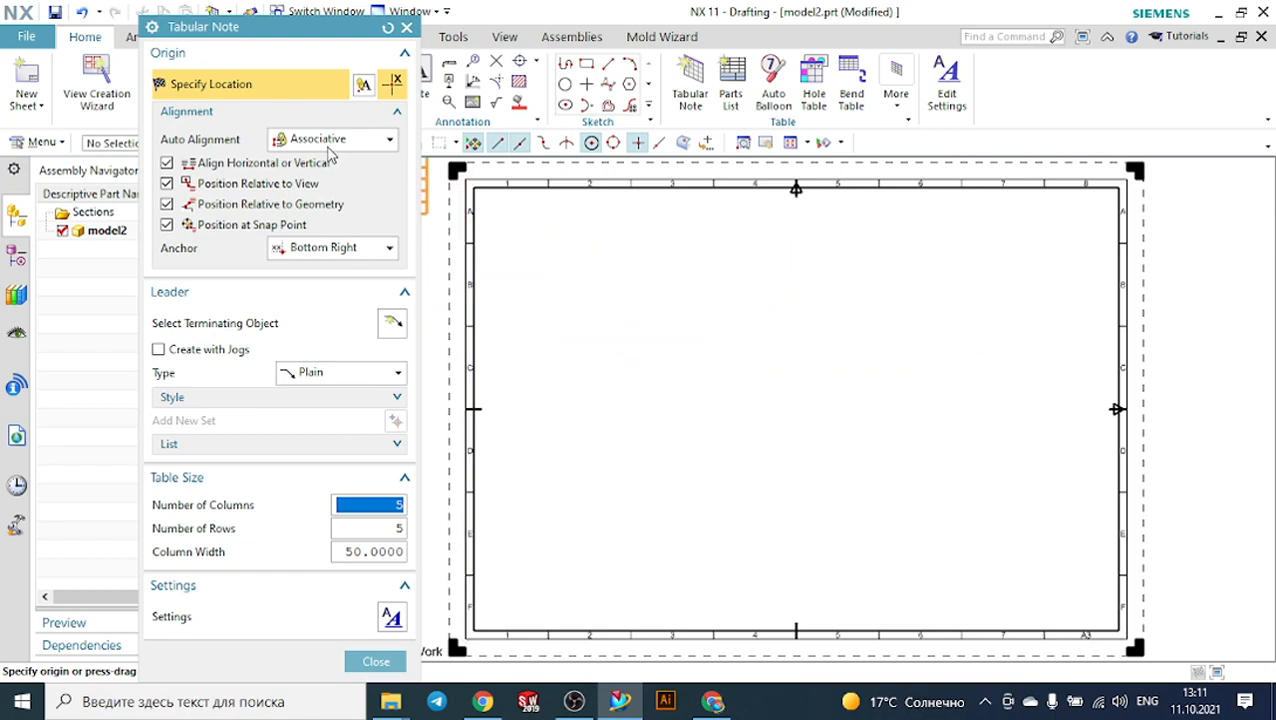
pyautogui.click(349, 247)
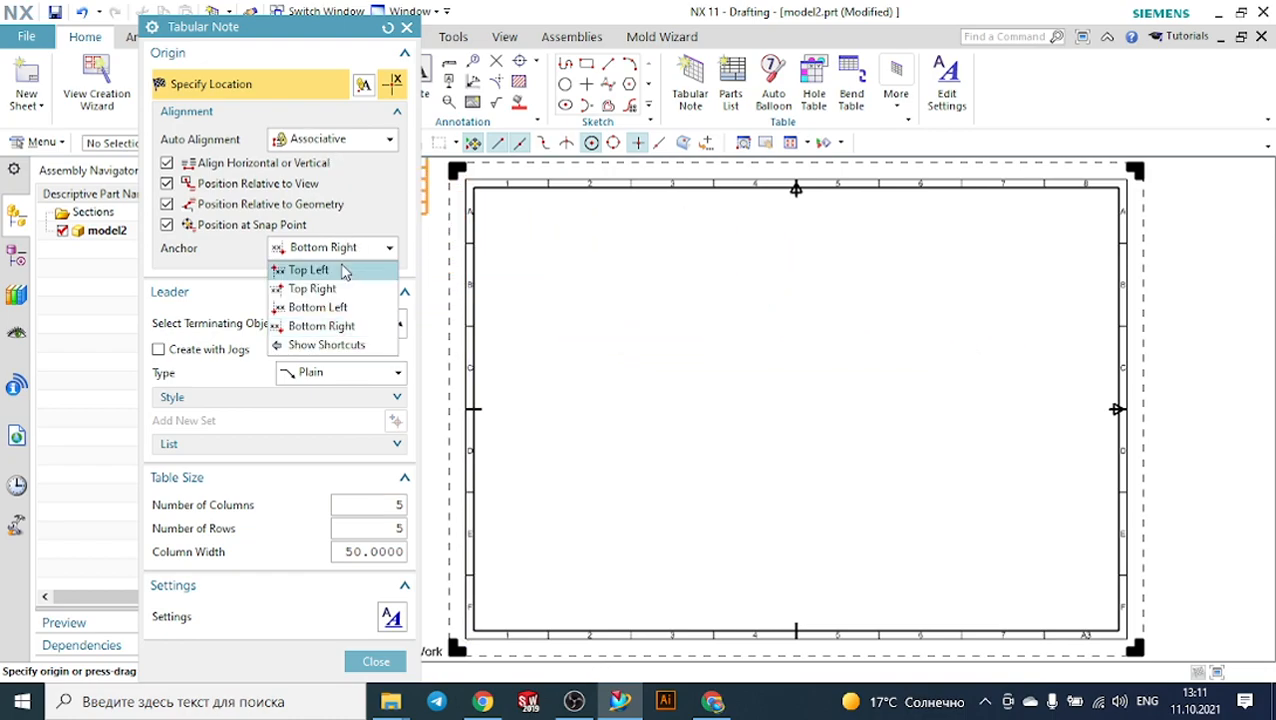
pyautogui.click(345, 333)
pyautogui.click(327, 248)
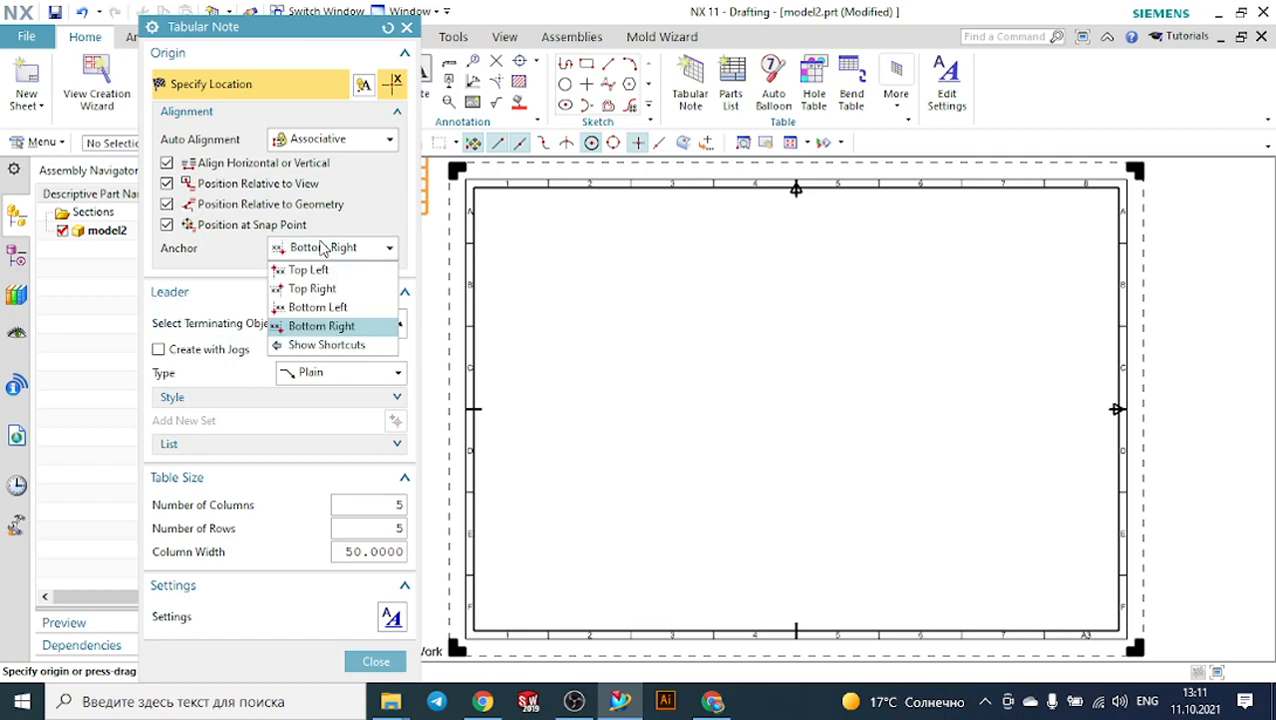
pyautogui.click(339, 327)
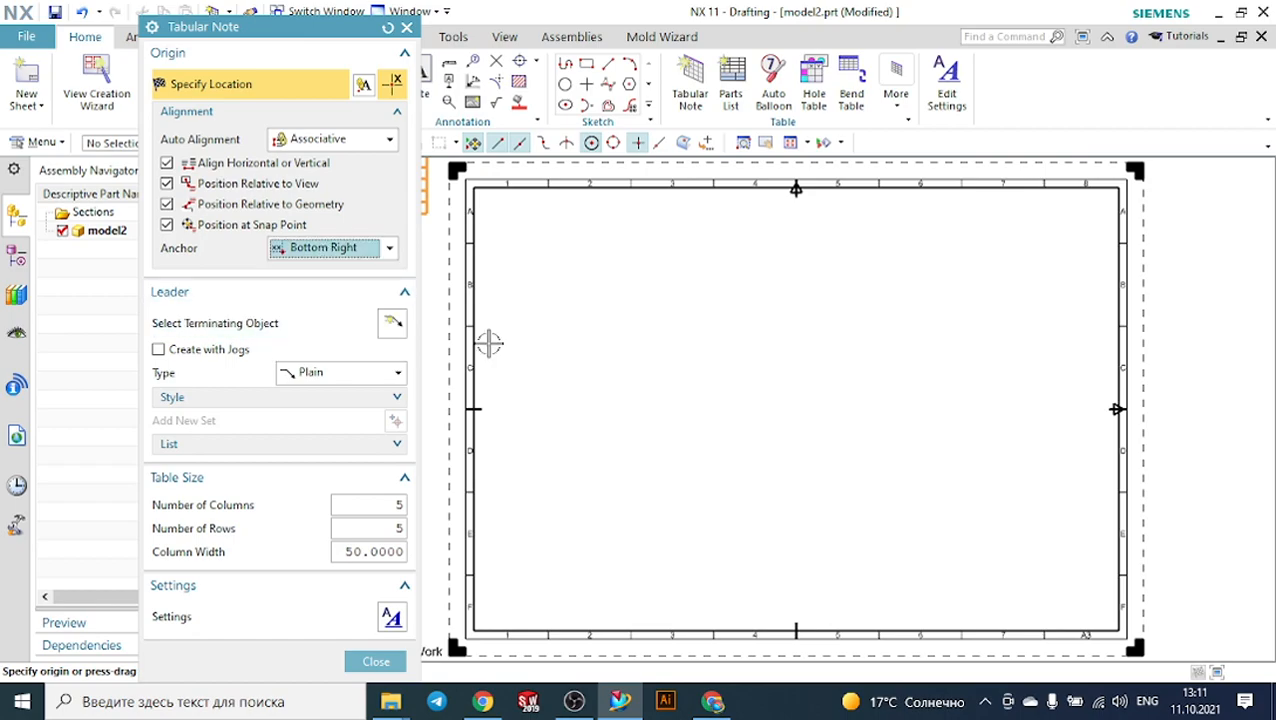
pyautogui.click(1118, 630)
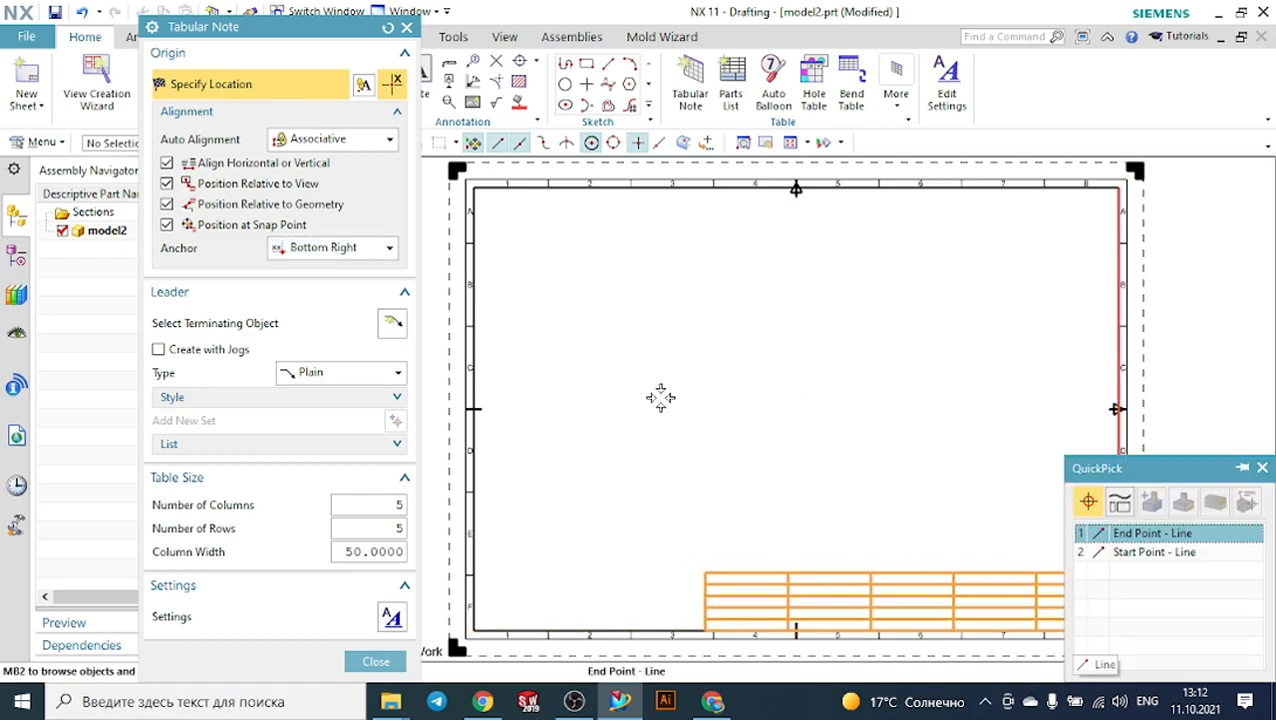
pyautogui.click(1116, 533)
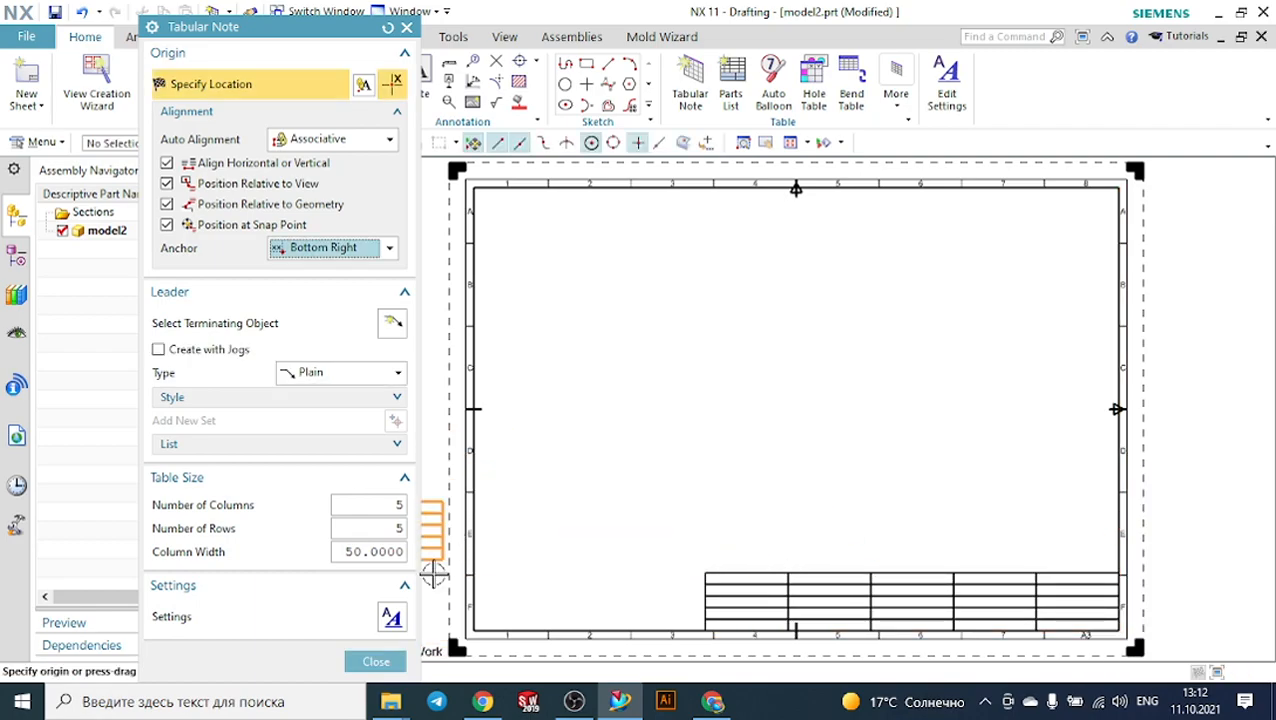
pyautogui.click(376, 661)
# Heighten the tabular note's third row to about three times its neighbours' height, removing the auto-size row fit from all its cells.
pyautogui.scroll(-2, 612, 450)
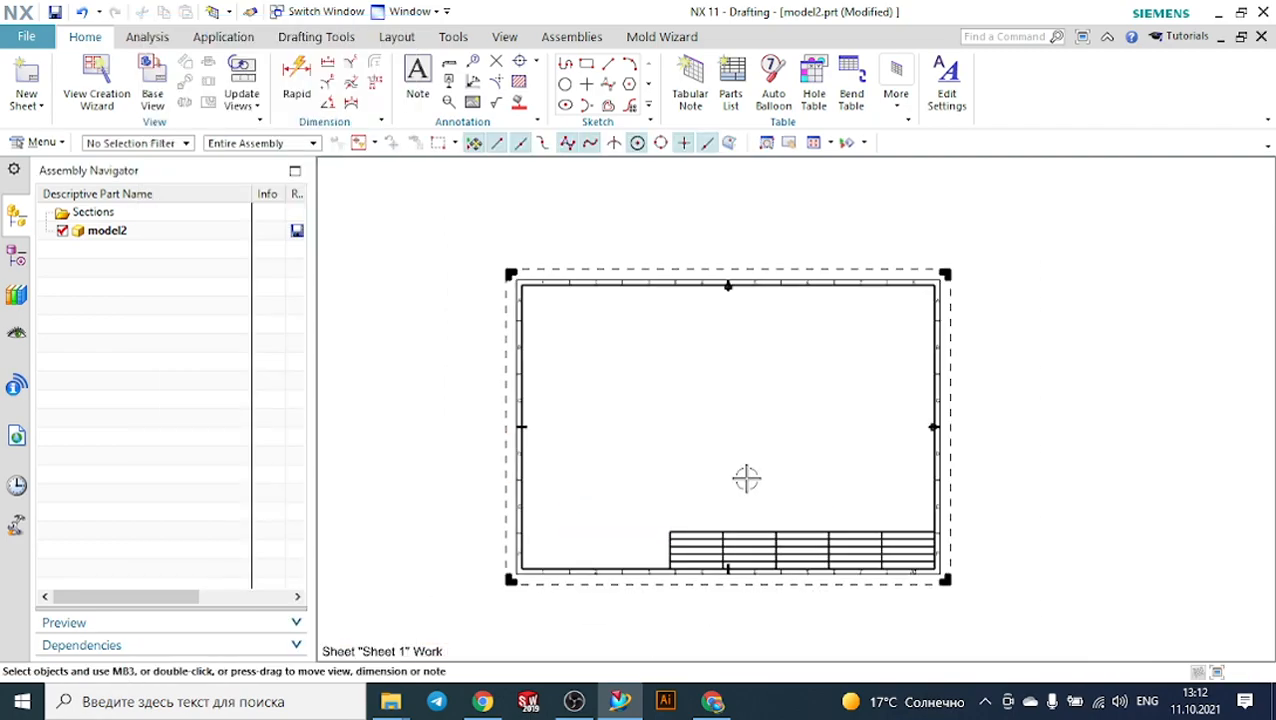
pyautogui.scroll(2, 856, 506)
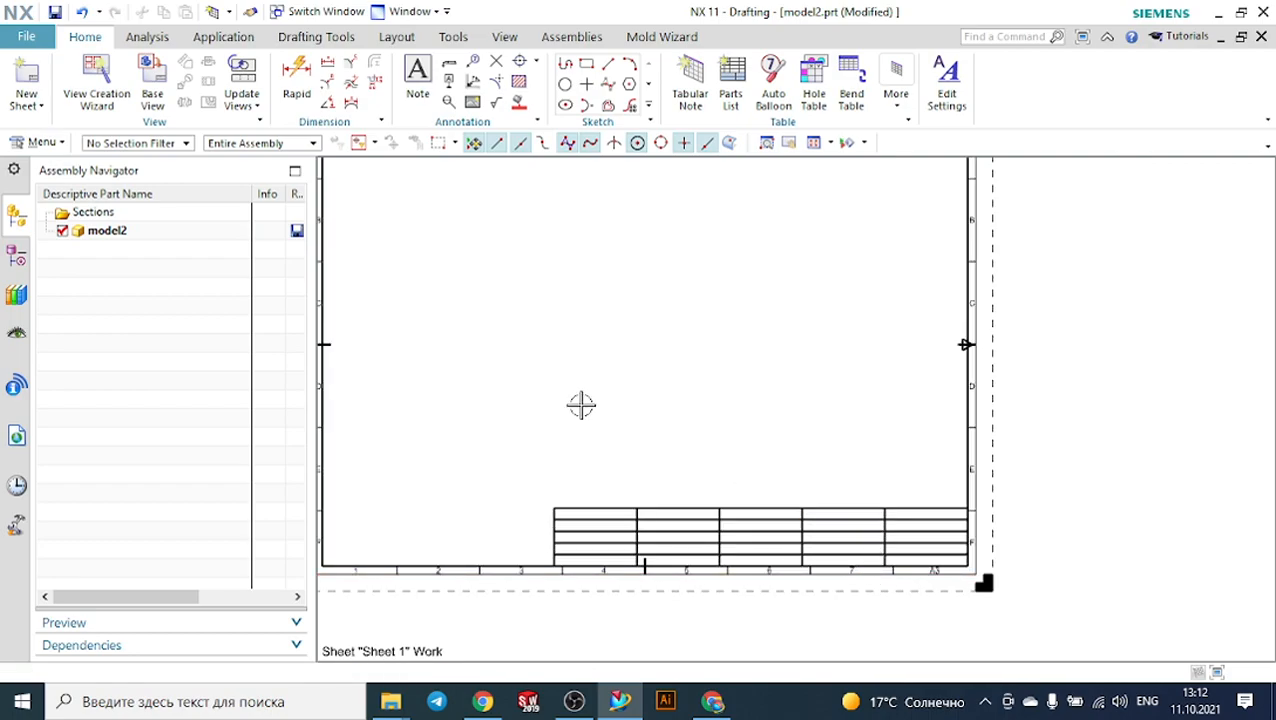
pyautogui.scroll(4, 578, 507)
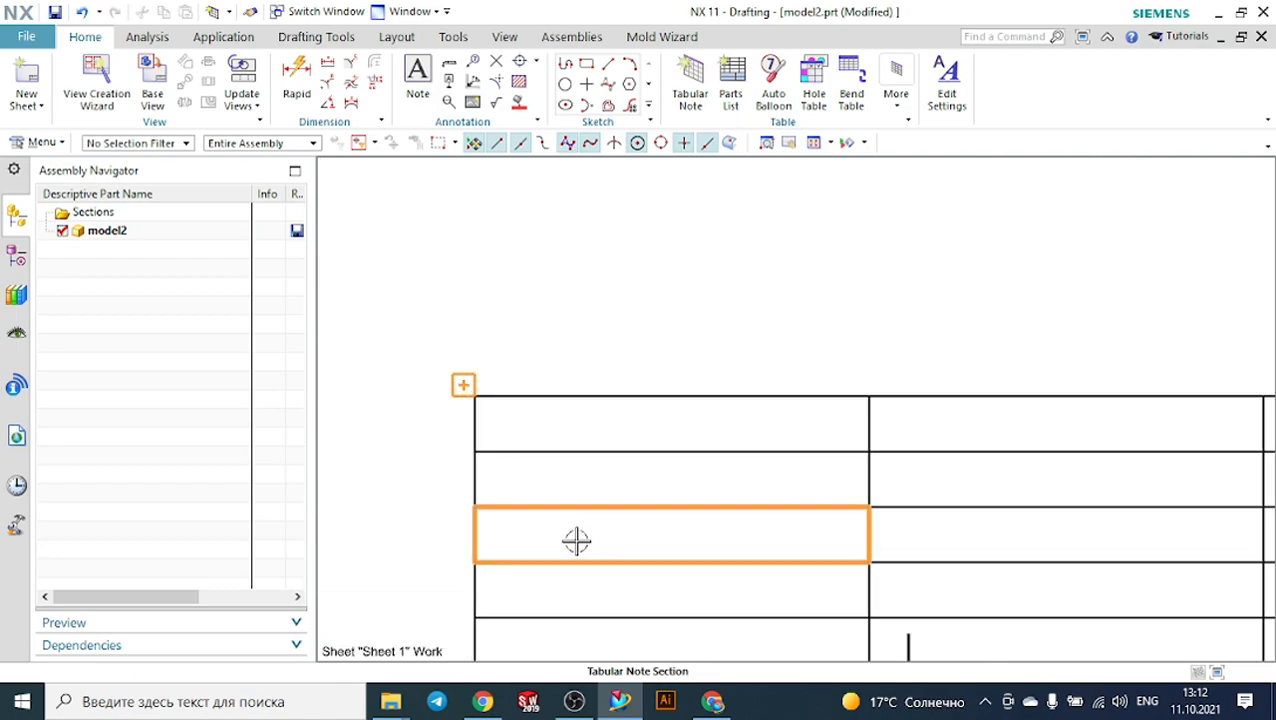
pyautogui.moveTo(581, 509); pyautogui.dragTo(588, 468)
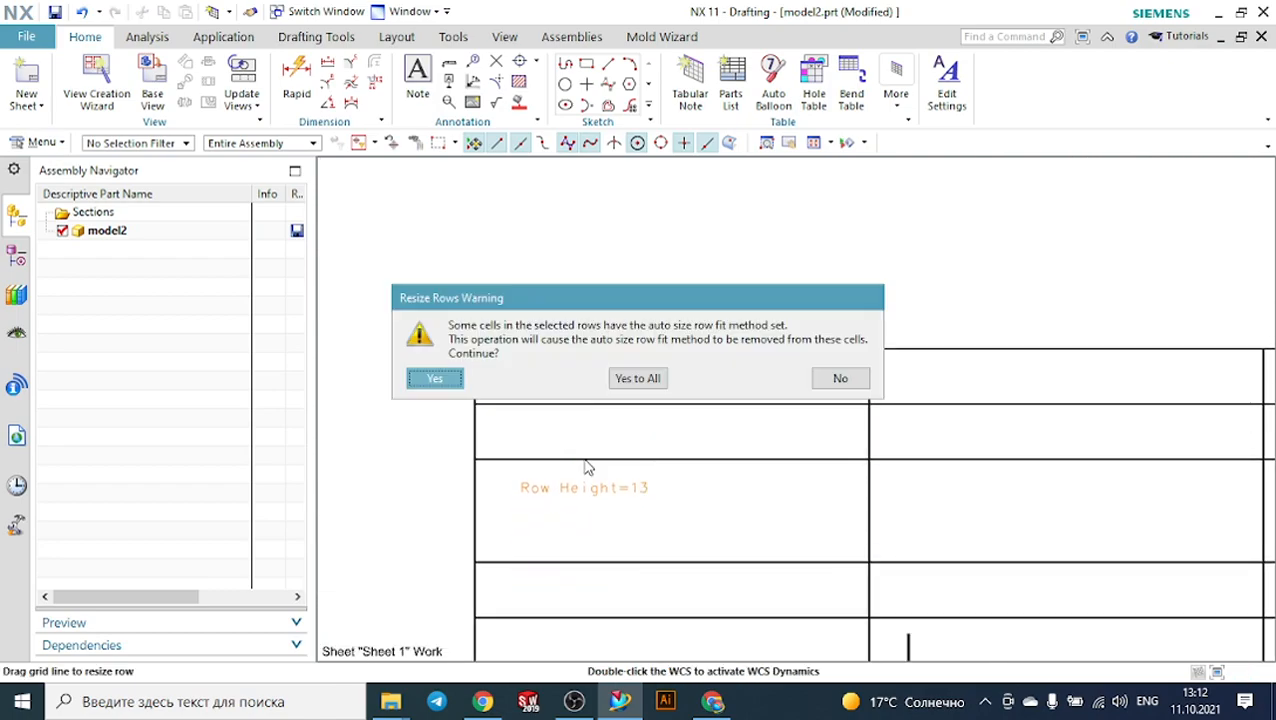
pyautogui.click(655, 378)
pyautogui.click(635, 465)
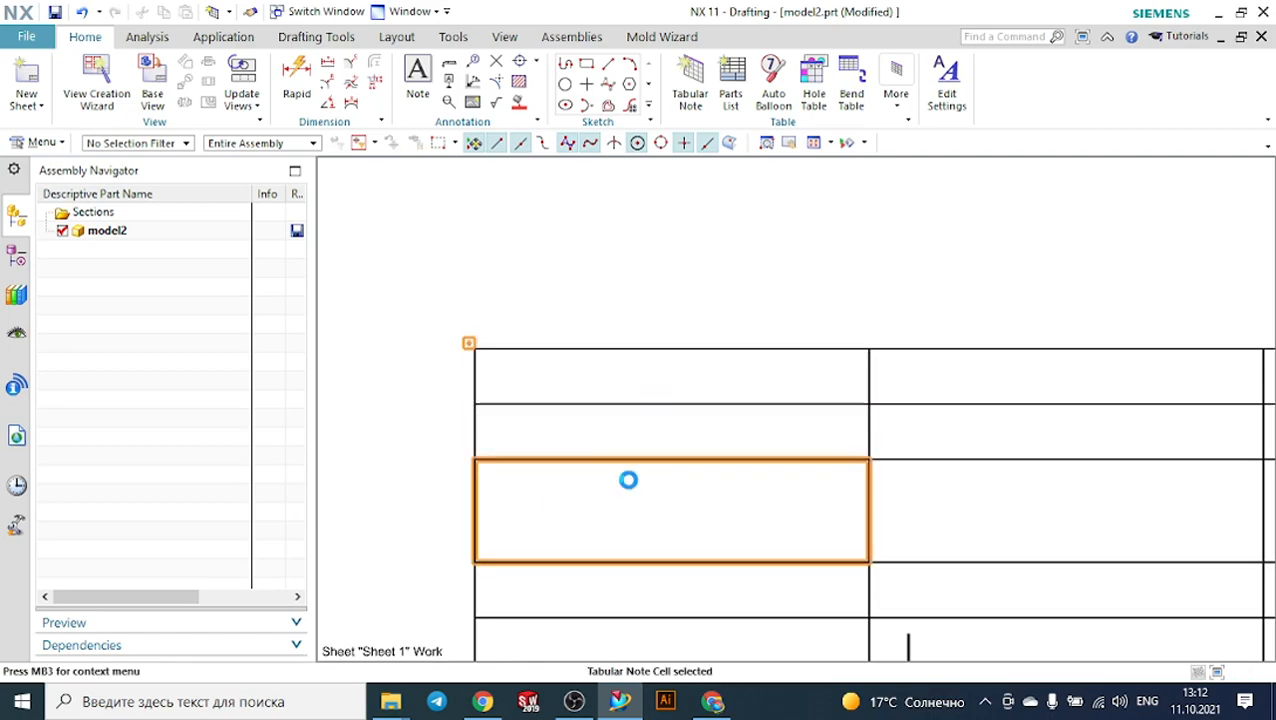
pyautogui.click(516, 455)
pyautogui.moveTo(527, 461)
pyautogui.mouseDown()
pyautogui.moveTo(528, 514)
pyautogui.moveTo(541, 380)
pyautogui.mouseUp()
pyautogui.scroll(-4, 575, 455)
pyautogui.scroll(2, 624, 447)
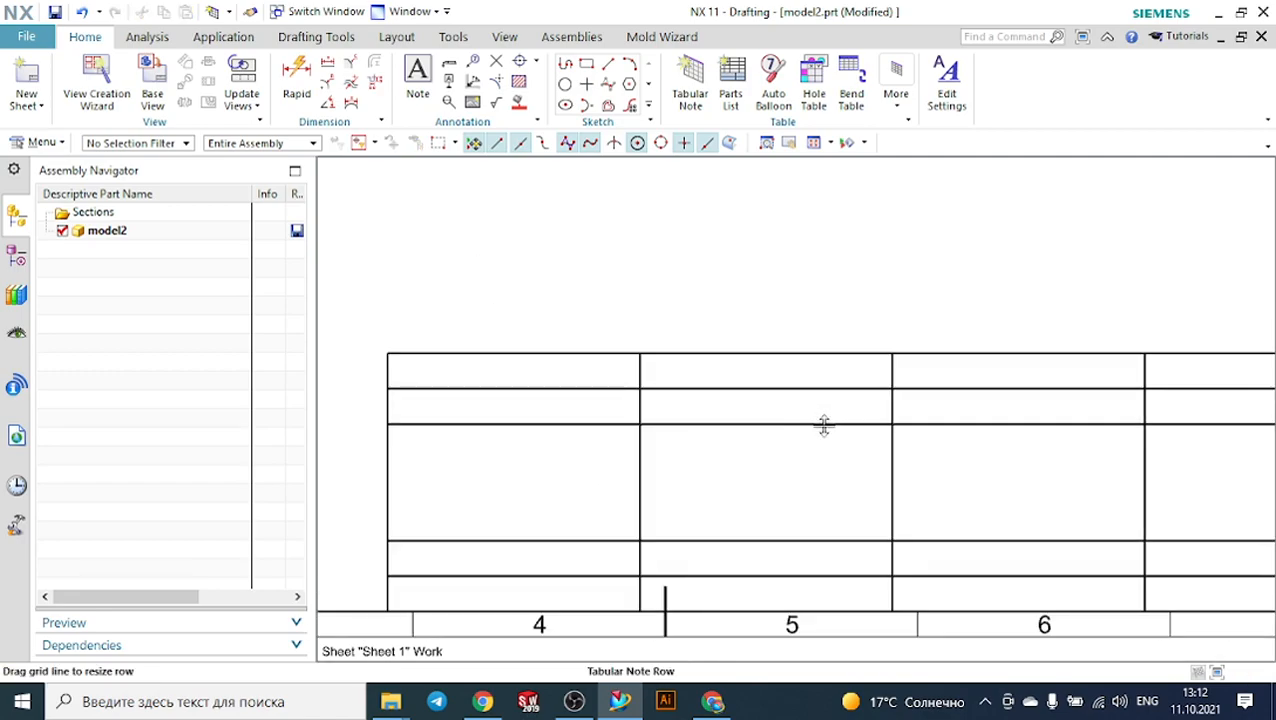
pyautogui.scroll(-2, 775, 376)
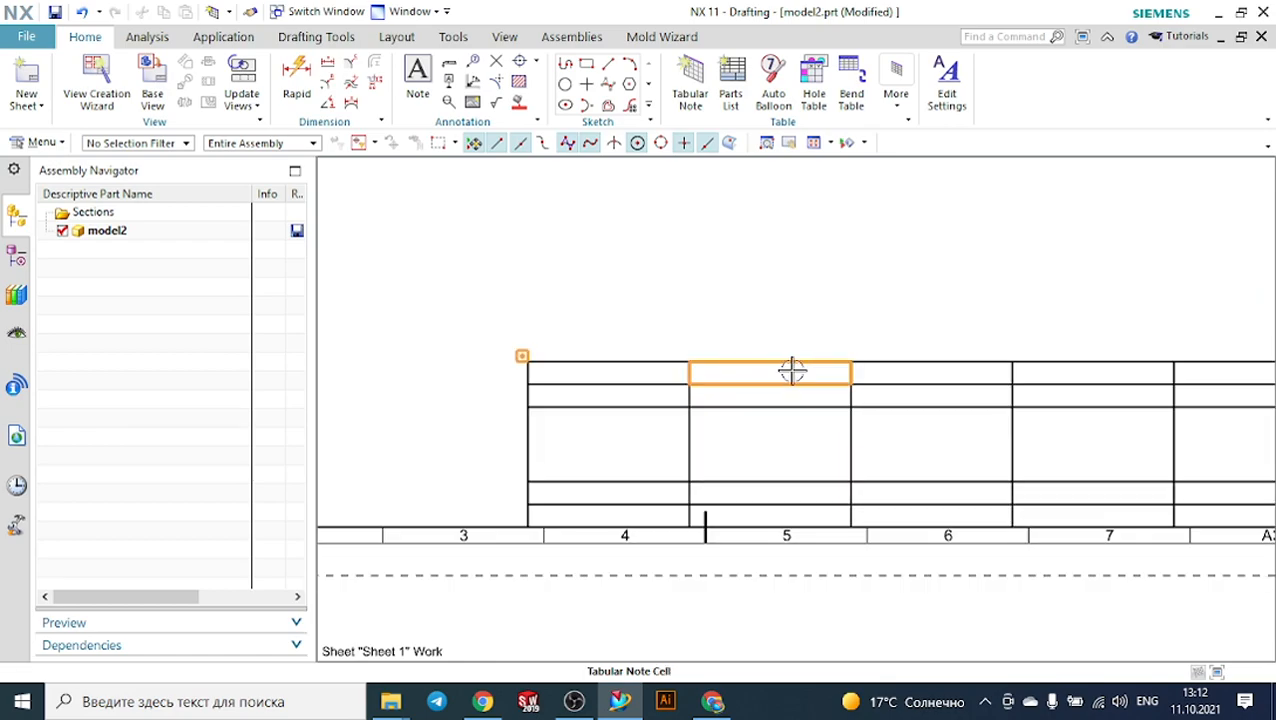
pyautogui.click(791, 371)
pyautogui.moveTo(791, 371); pyautogui.dragTo(1105, 370)
pyautogui.scroll(-2, 1105, 370)
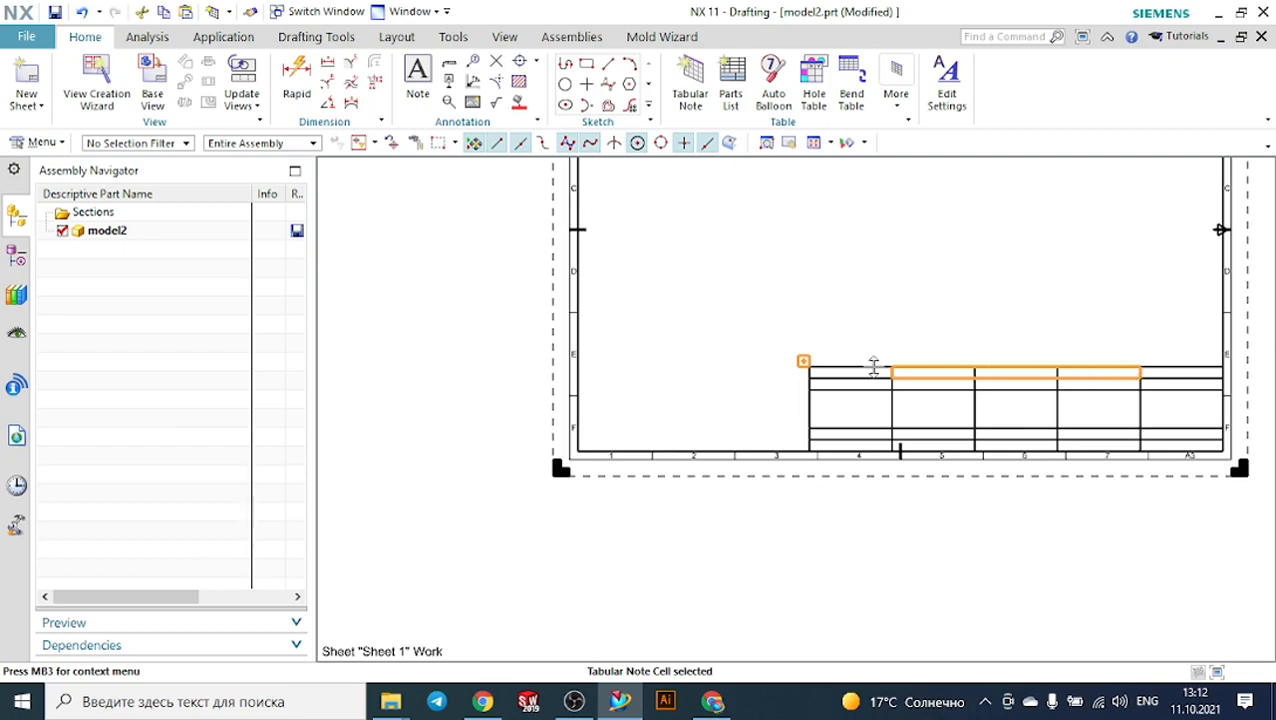
pyautogui.moveTo(935, 369); pyautogui.dragTo(1169, 372)
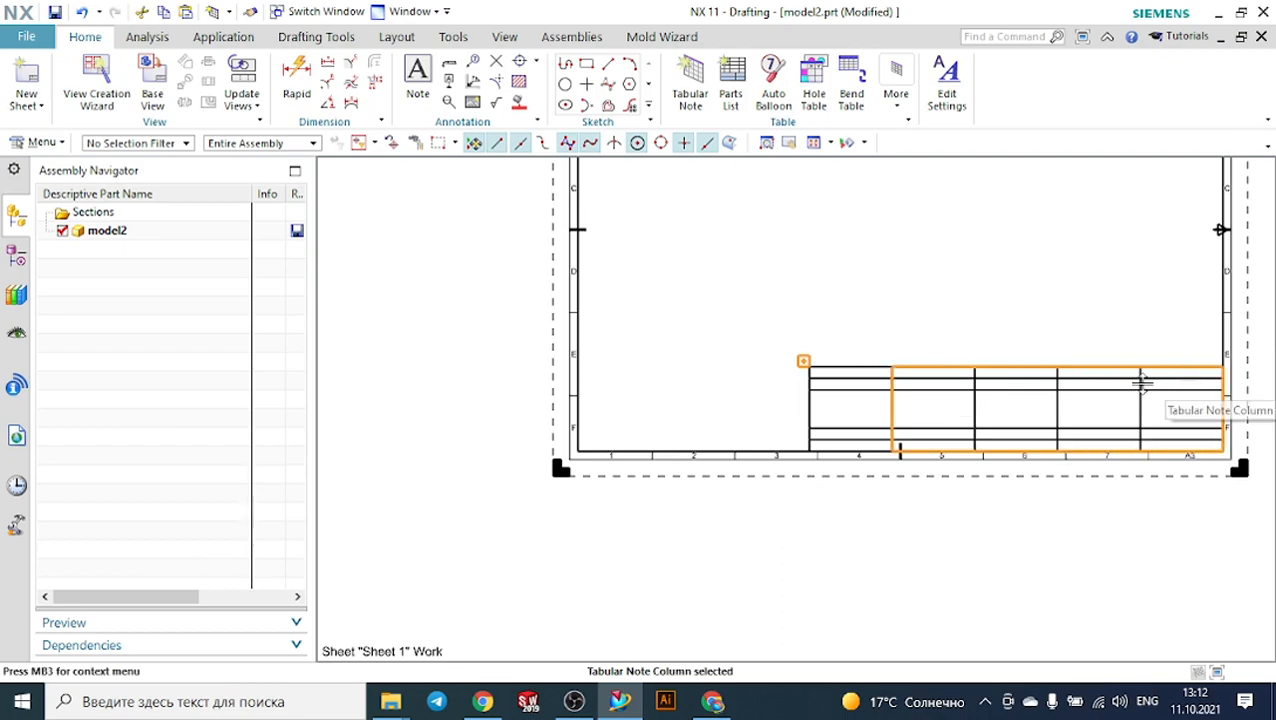
pyautogui.scroll(-2, 1066, 382)
pyautogui.scroll(4, 1048, 413)
pyautogui.scroll(-2, 980, 408)
pyautogui.scroll(-2, 980, 408)
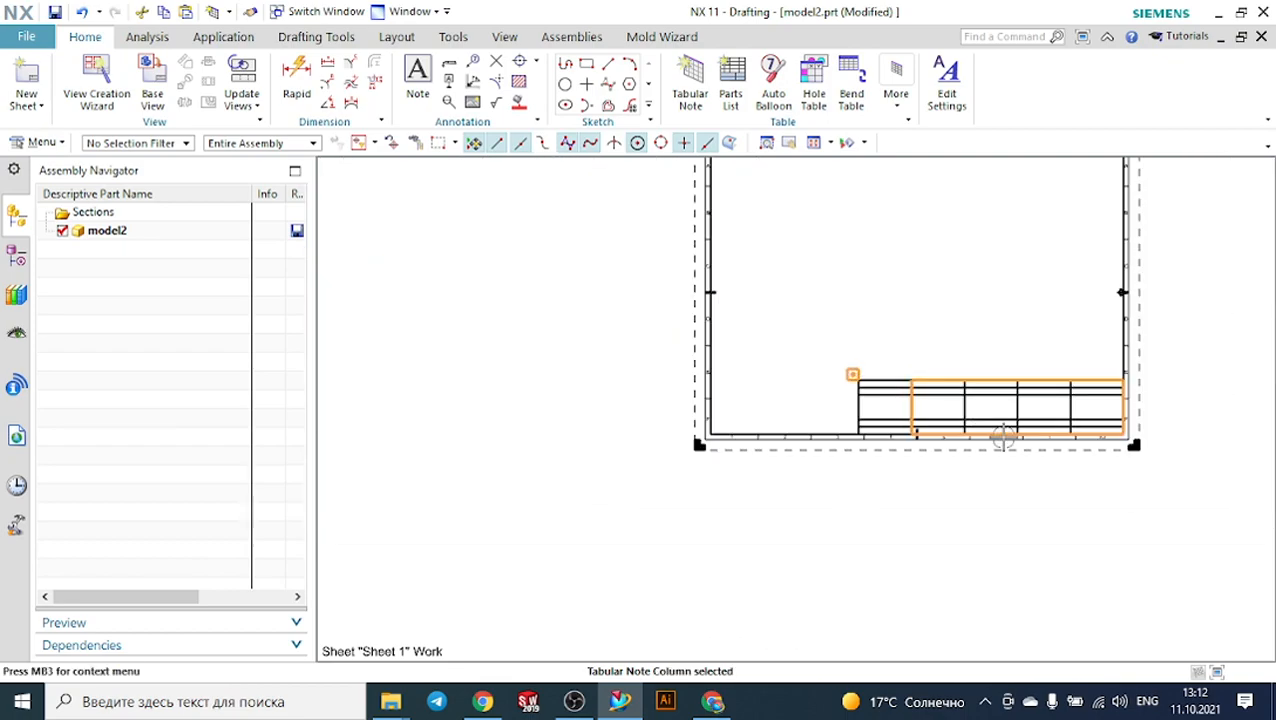
pyautogui.click(200, 494)
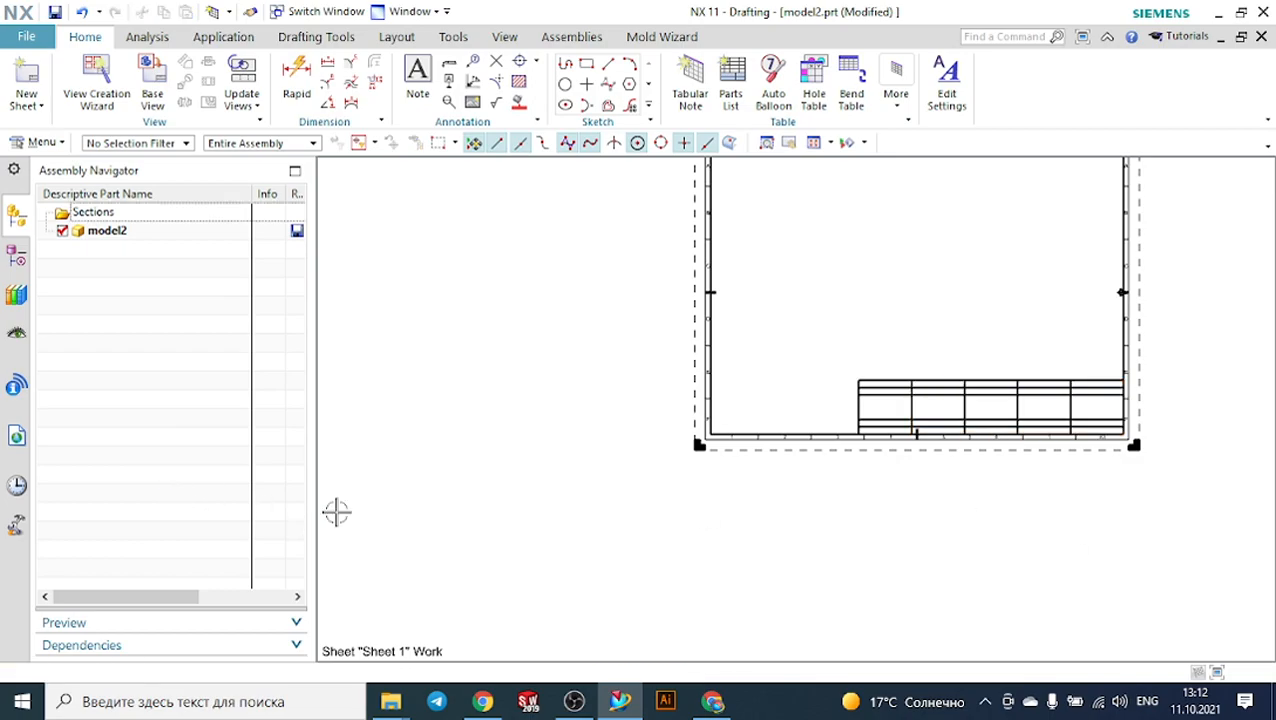
# Merge the tabular note's top-row cells from the second through the fifth column into one cell.
pyautogui.scroll(2, 1173, 465)
pyautogui.scroll(-3, 934, 538)
pyautogui.scroll(3, 871, 390)
pyautogui.scroll(2, 871, 390)
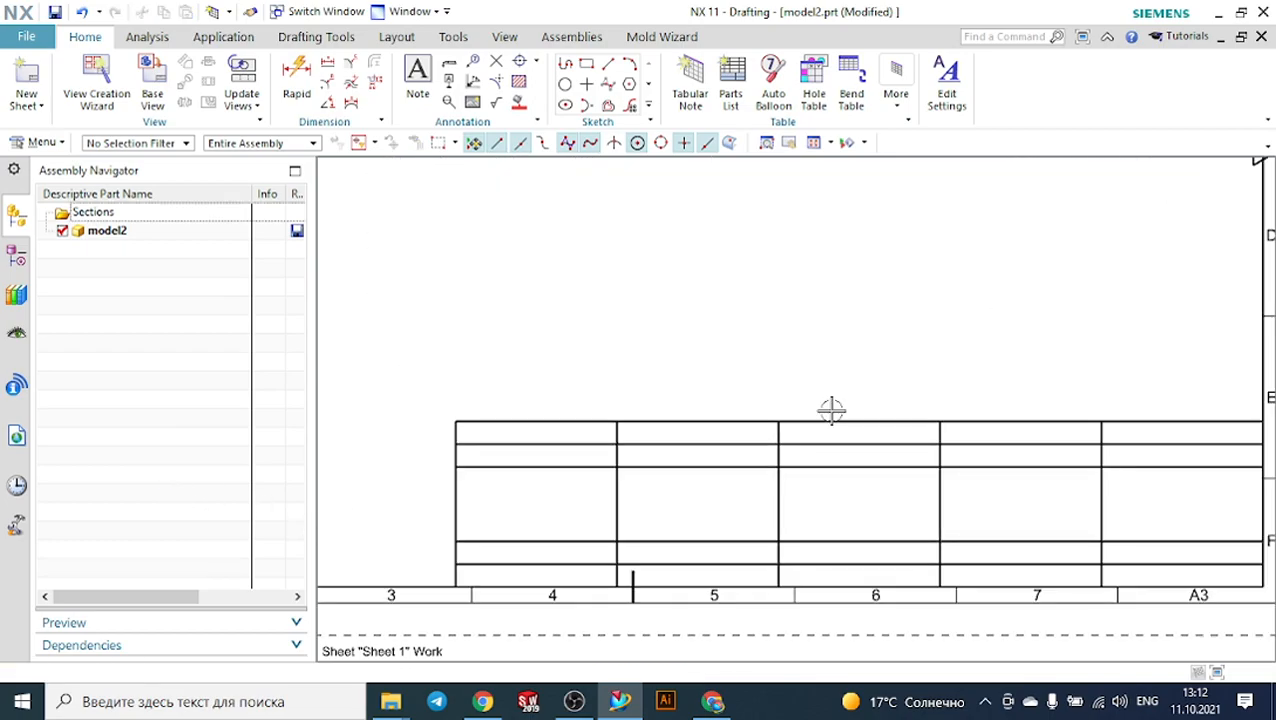
pyautogui.click(748, 432)
pyautogui.moveTo(967, 443); pyautogui.dragTo(1168, 441)
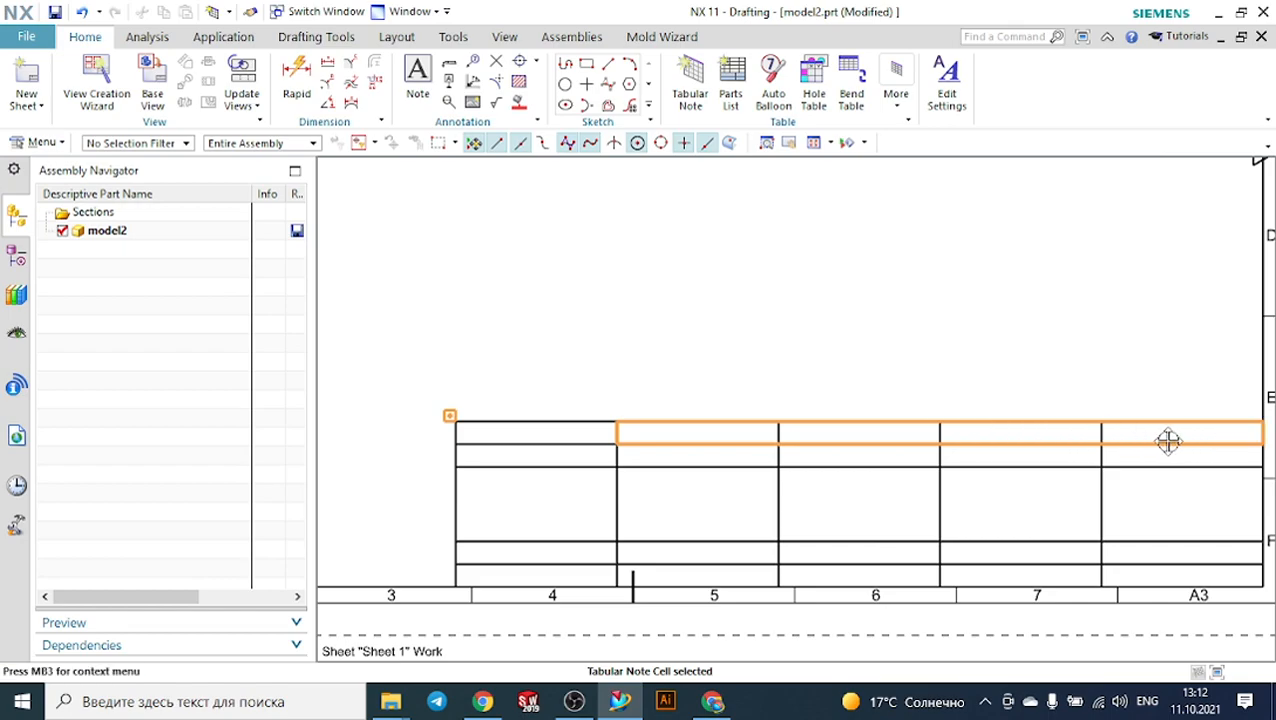
pyautogui.rightClick(674, 436)
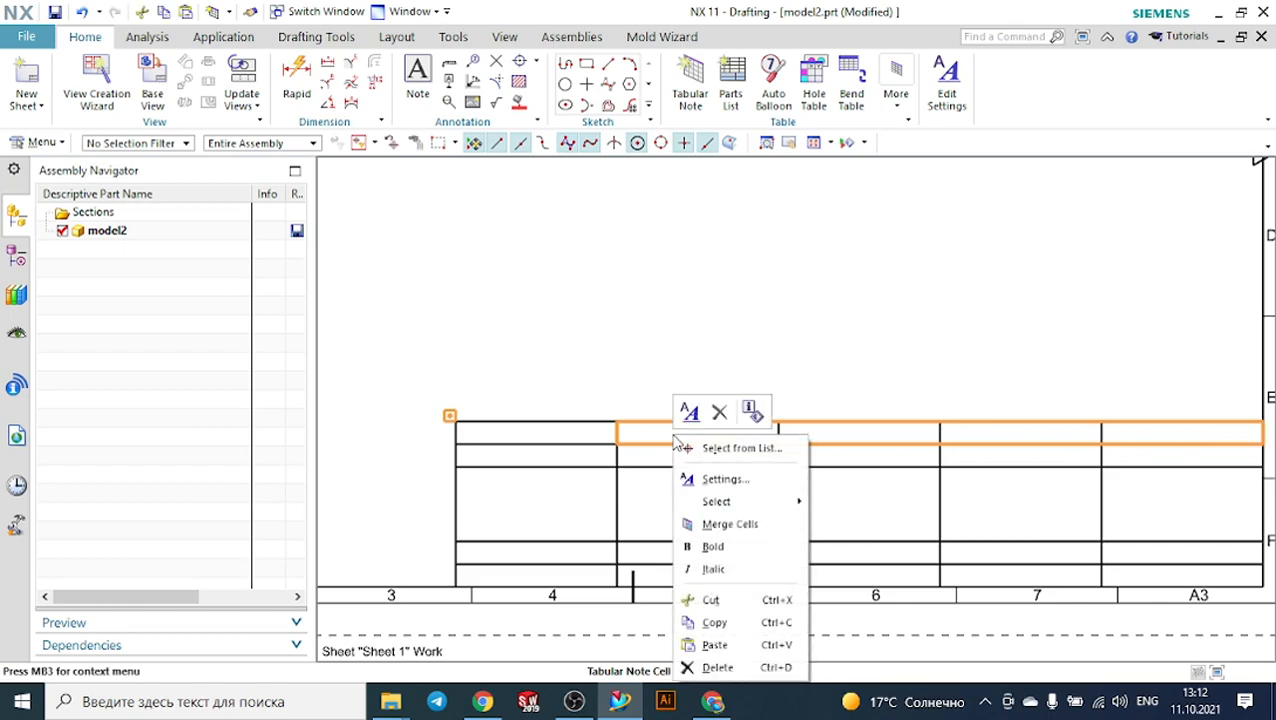
pyautogui.click(720, 521)
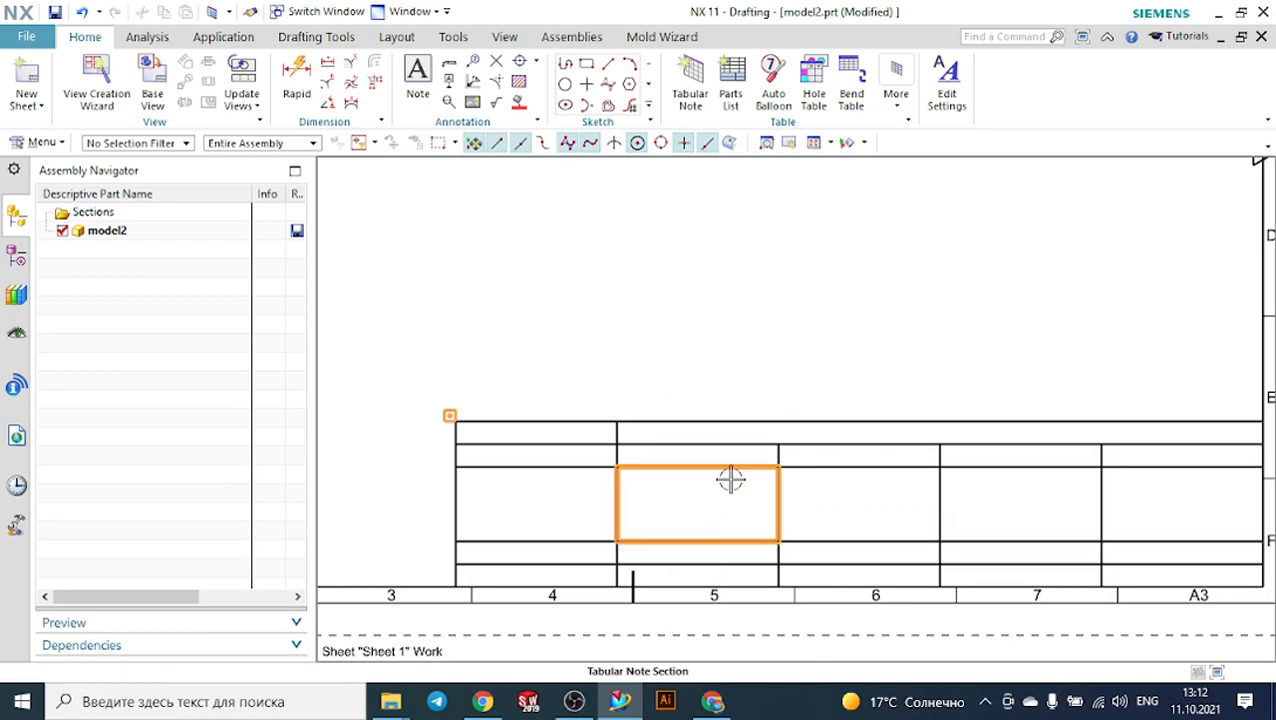
# Shrink the tabular note's third row to the same height as its neighbouring rows.
pyautogui.scroll(-2, 732, 467)
pyautogui.scroll(3, 900, 631)
pyautogui.scroll(-1, 844, 408)
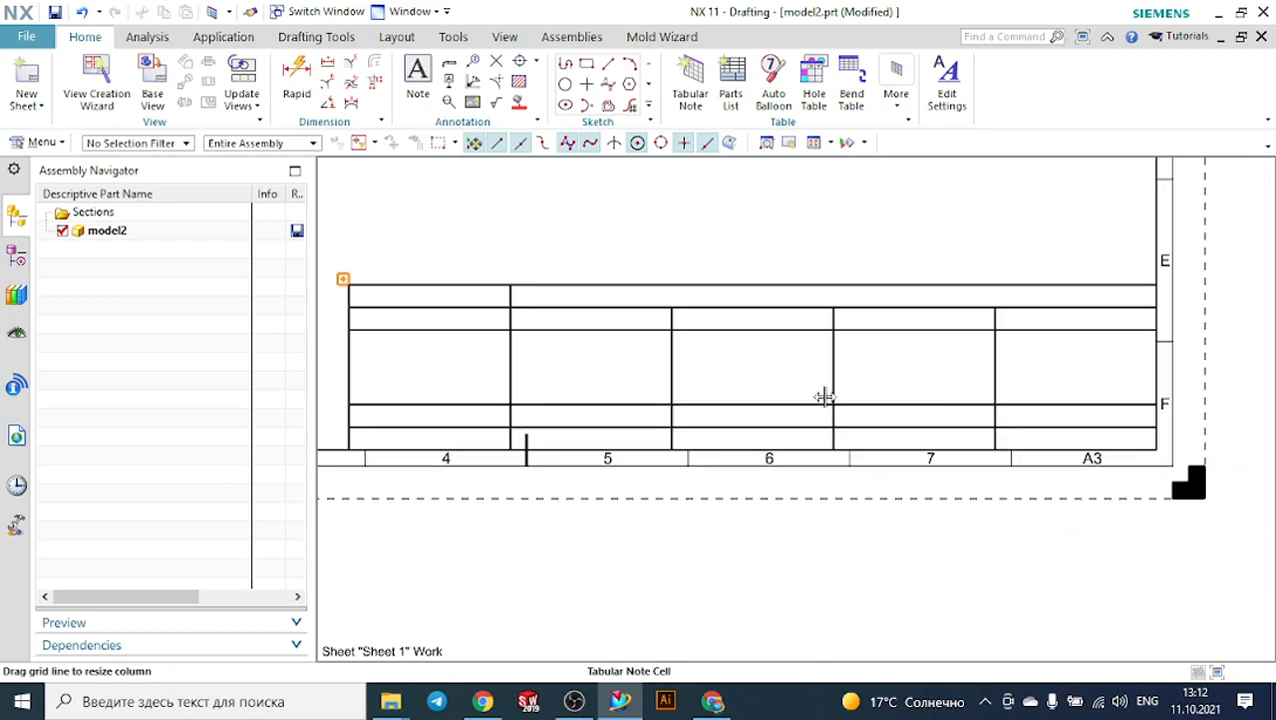
pyautogui.click(419, 320)
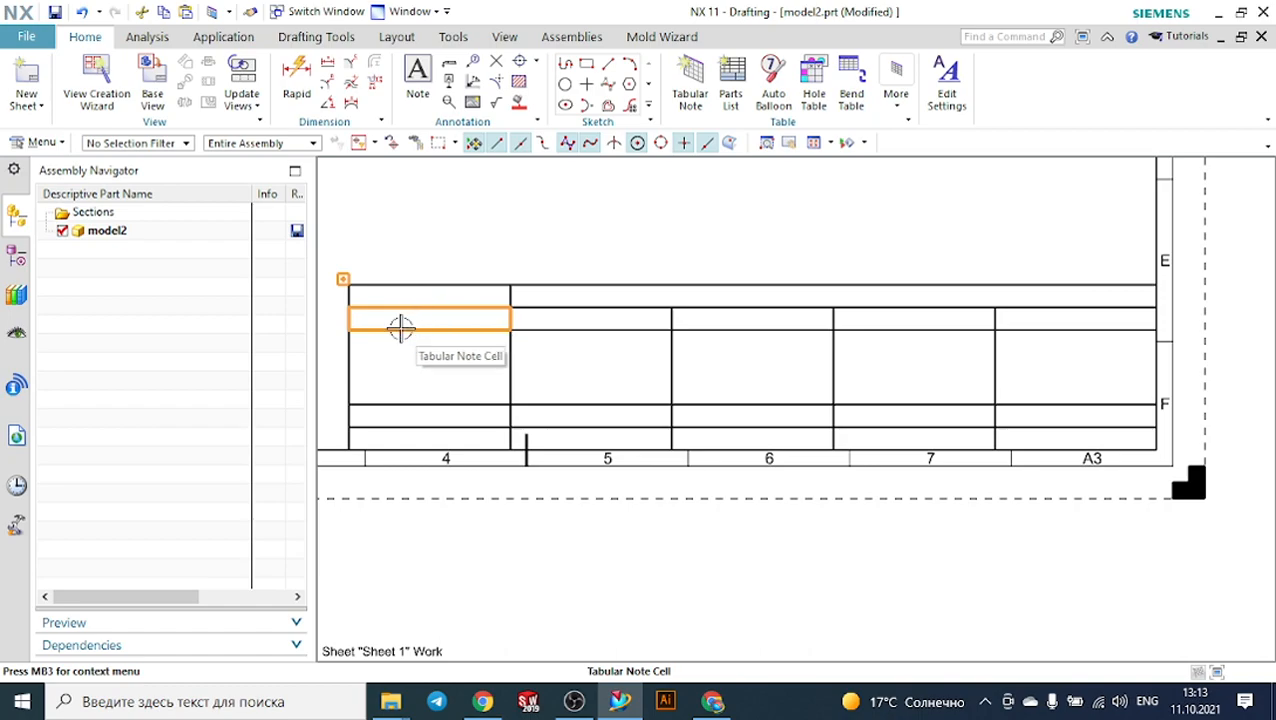
pyautogui.click(143, 383)
pyautogui.moveTo(392, 333); pyautogui.dragTo(382, 359)
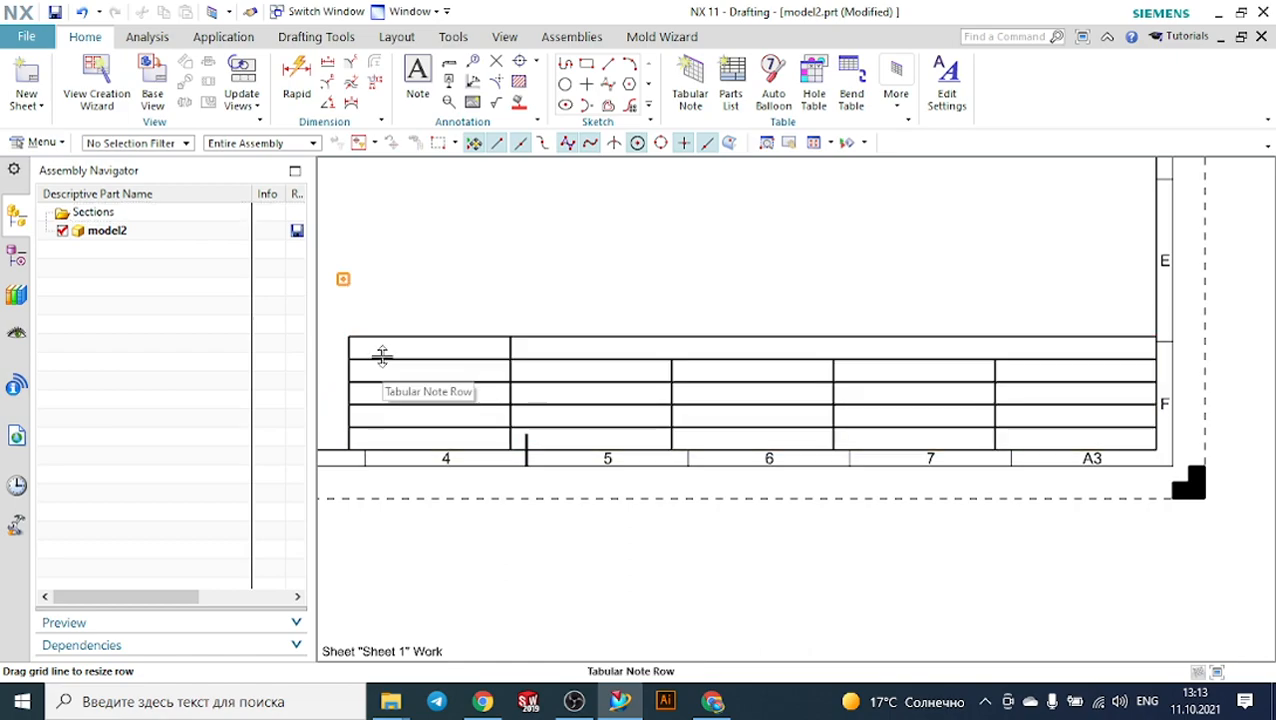
pyautogui.click(383, 355)
pyautogui.moveTo(382, 356); pyautogui.dragTo(392, 308)
pyautogui.hotkey('ctrl', 'z')
pyautogui.hotkey('ctrl', 'z')
# Heighten the tabular note's top row to about four and a half times the height of the other rows.
pyautogui.moveTo(399, 337); pyautogui.dragTo(405, 254)
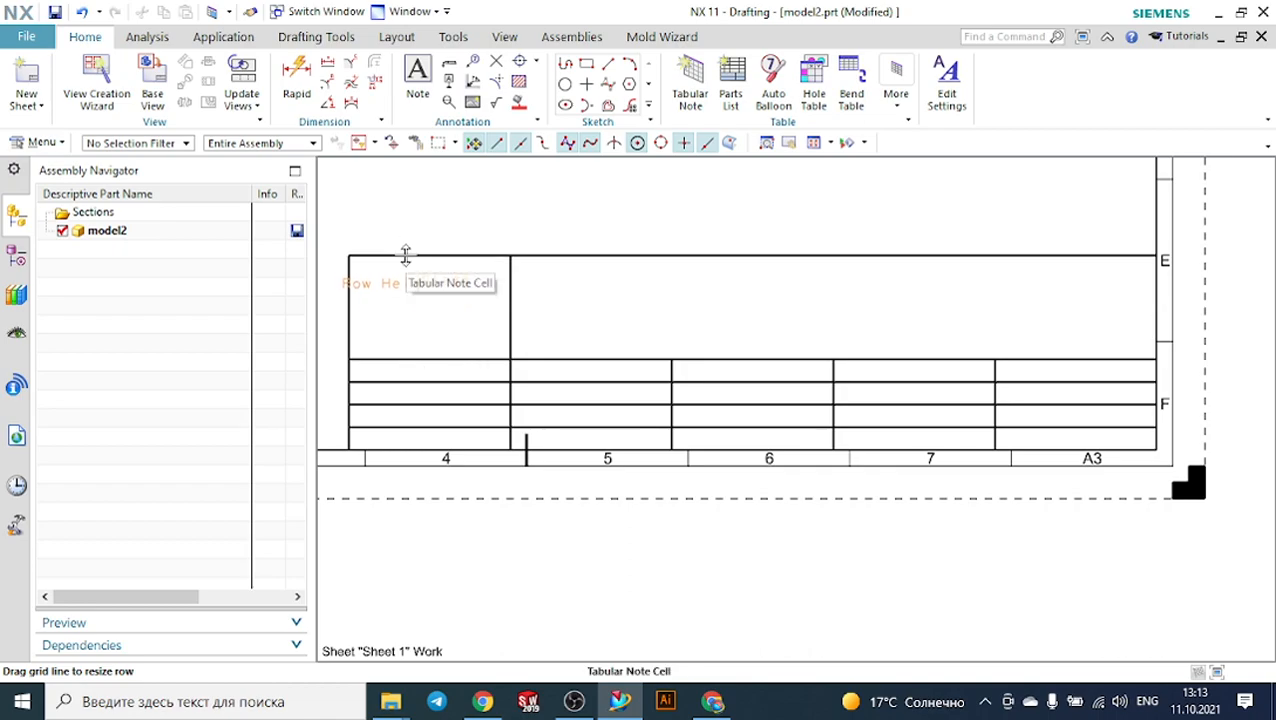
# Enter "DATE: 11.10.2021" in the first column's second-row cell.
pyautogui.click(424, 373)
pyautogui.doubleClick(424, 373)
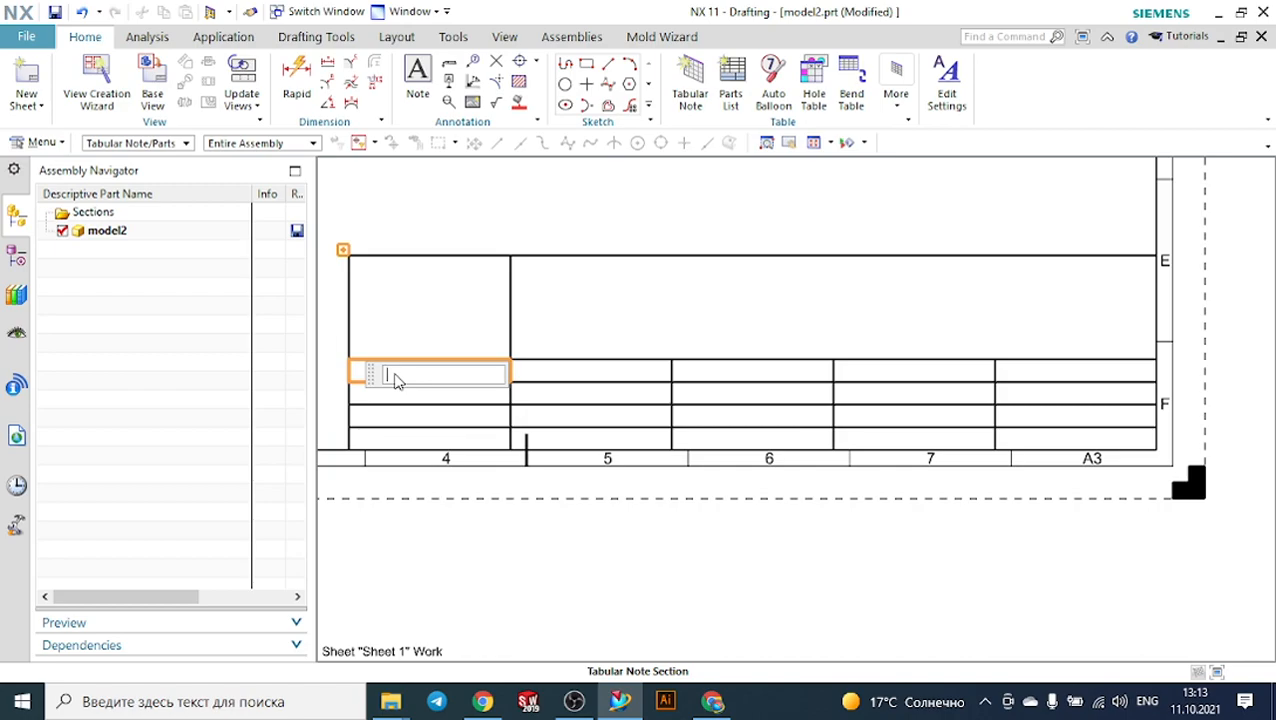
pyautogui.write('DATE: 11.10.2021')
pyautogui.press('Return')
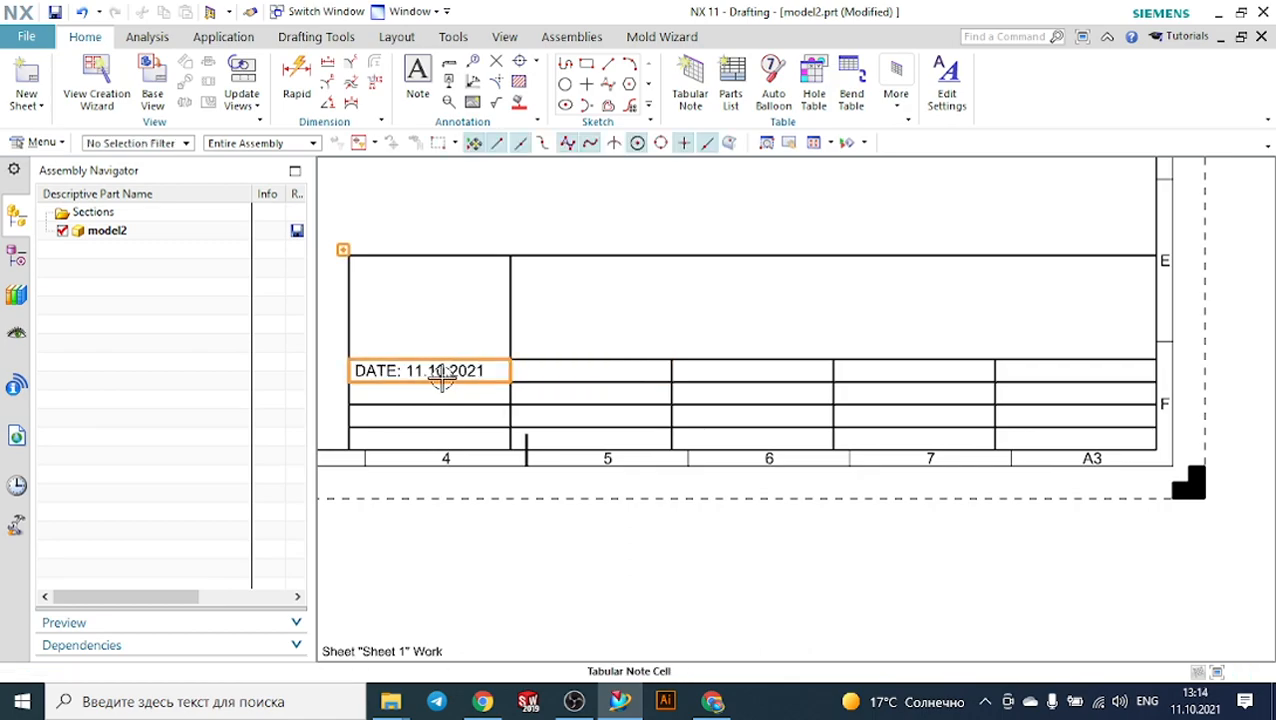
# Enter "DRAWN:" followed by the drafter's surname in the first column's third-row cell.
pyautogui.click(432, 394)
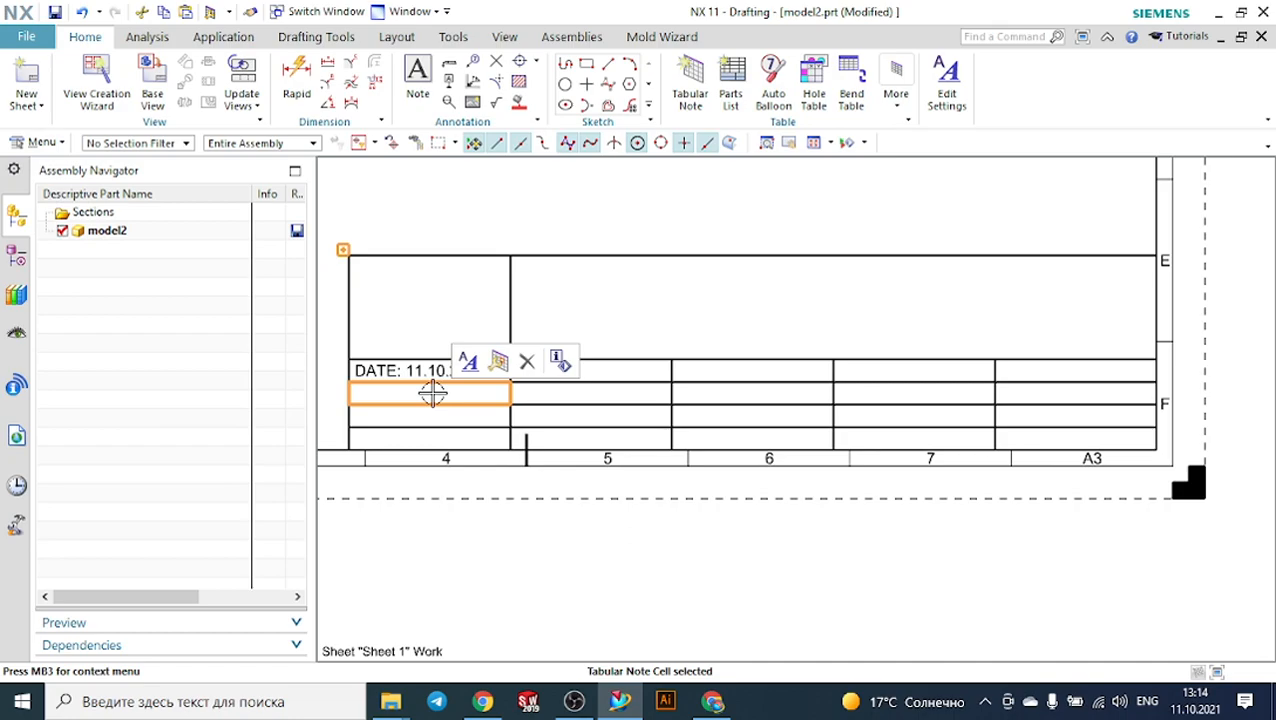
pyautogui.doubleClick(432, 394)
pyautogui.write('D')
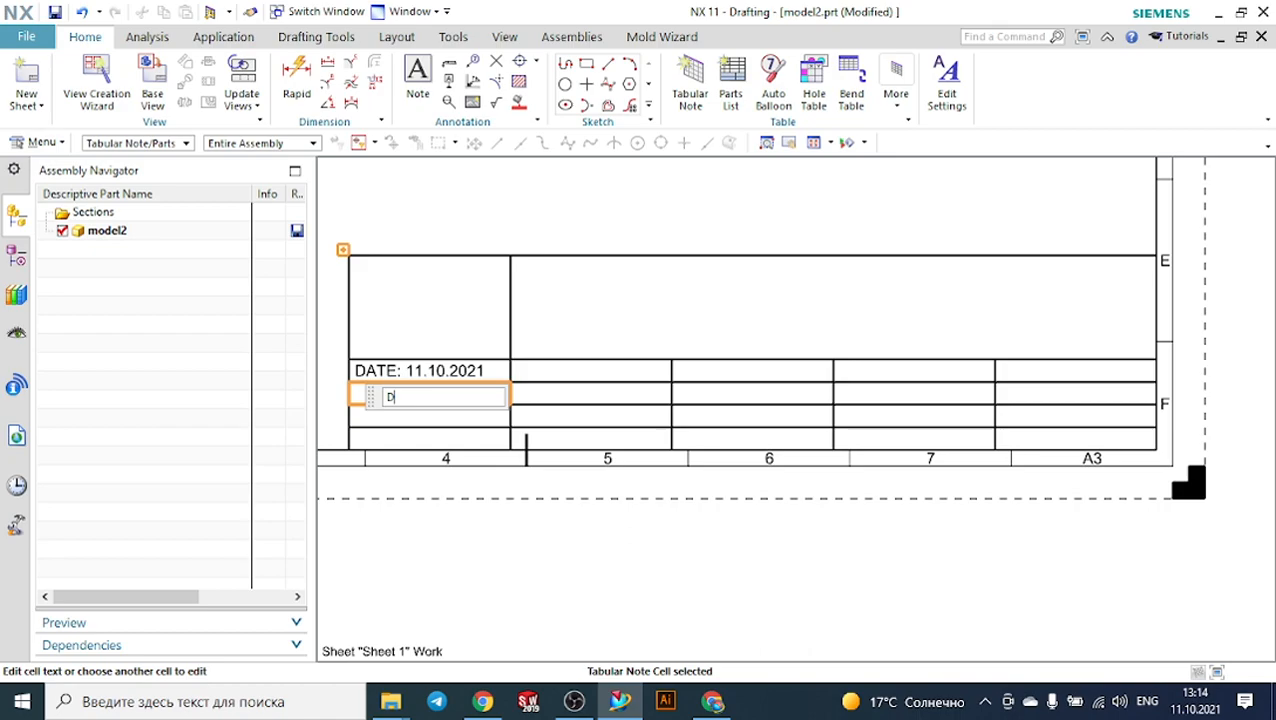
pyautogui.write('RAWN: KAM')
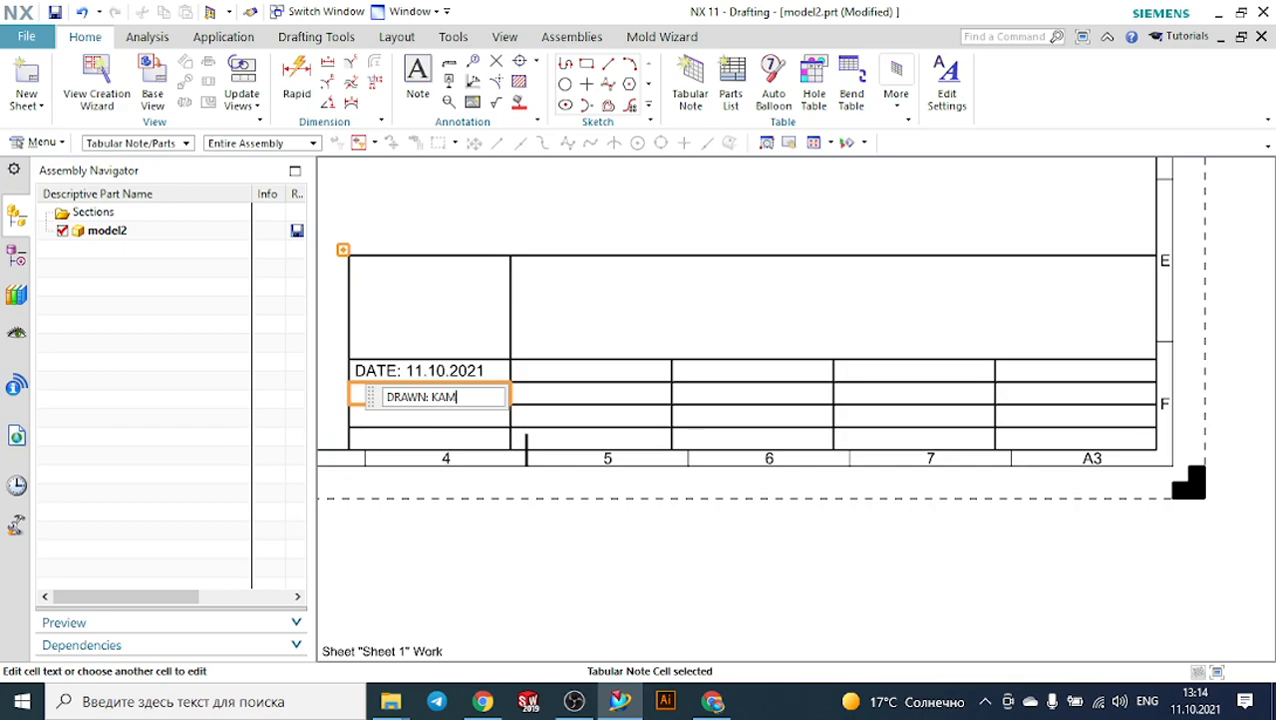
pyautogui.write('BAROV')
pyautogui.press('Return')
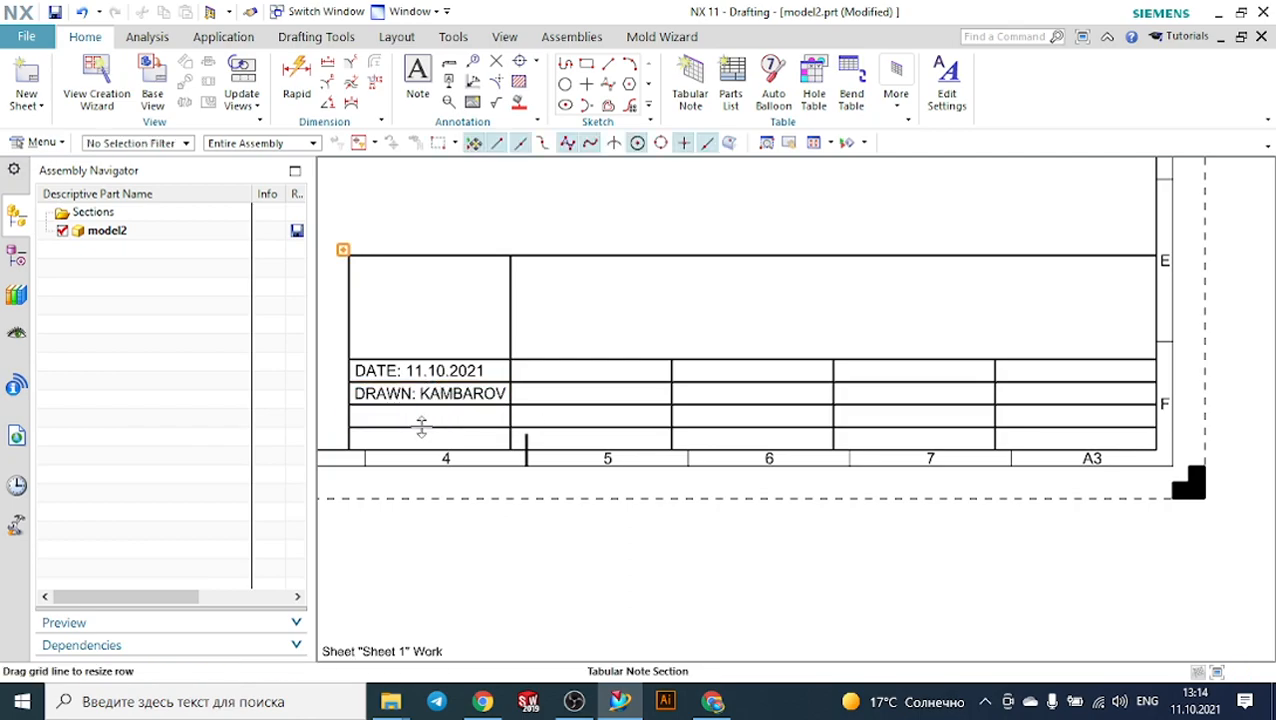
# Enter "CHECKED:" in the first column's fourth-row cell.
pyautogui.click(417, 418)
pyautogui.rightClick(404, 421)
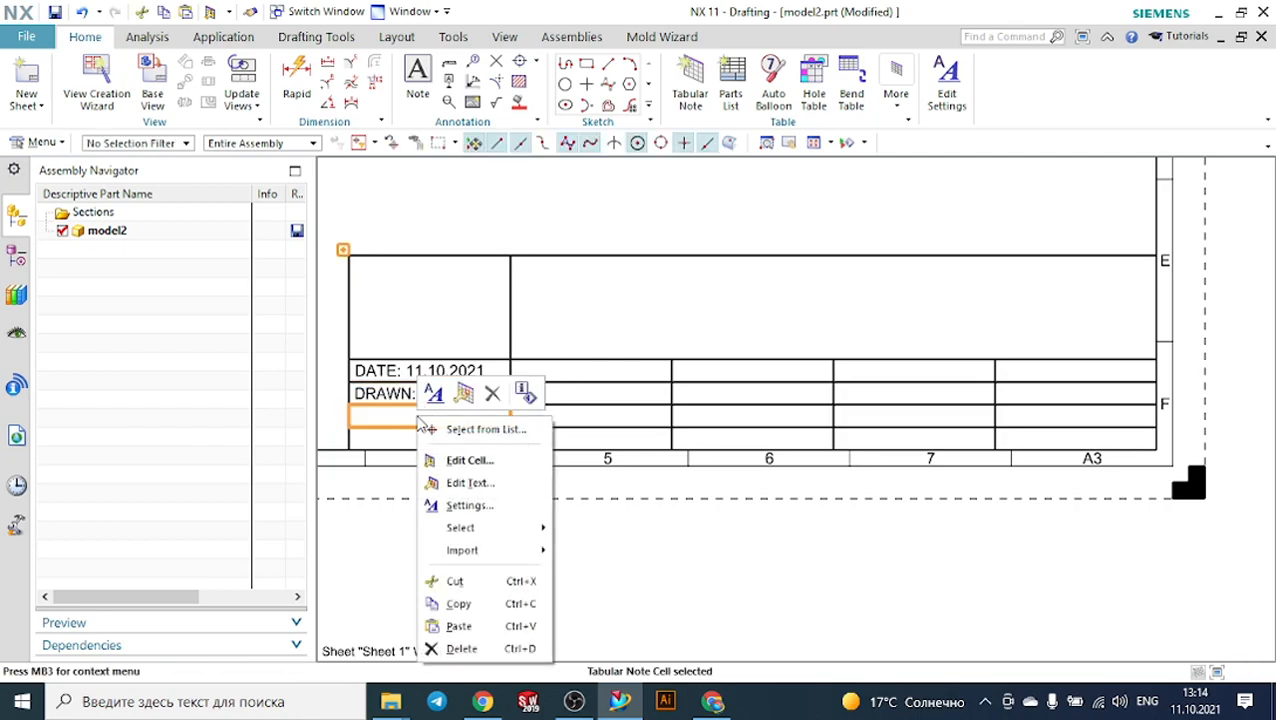
pyautogui.click(424, 304)
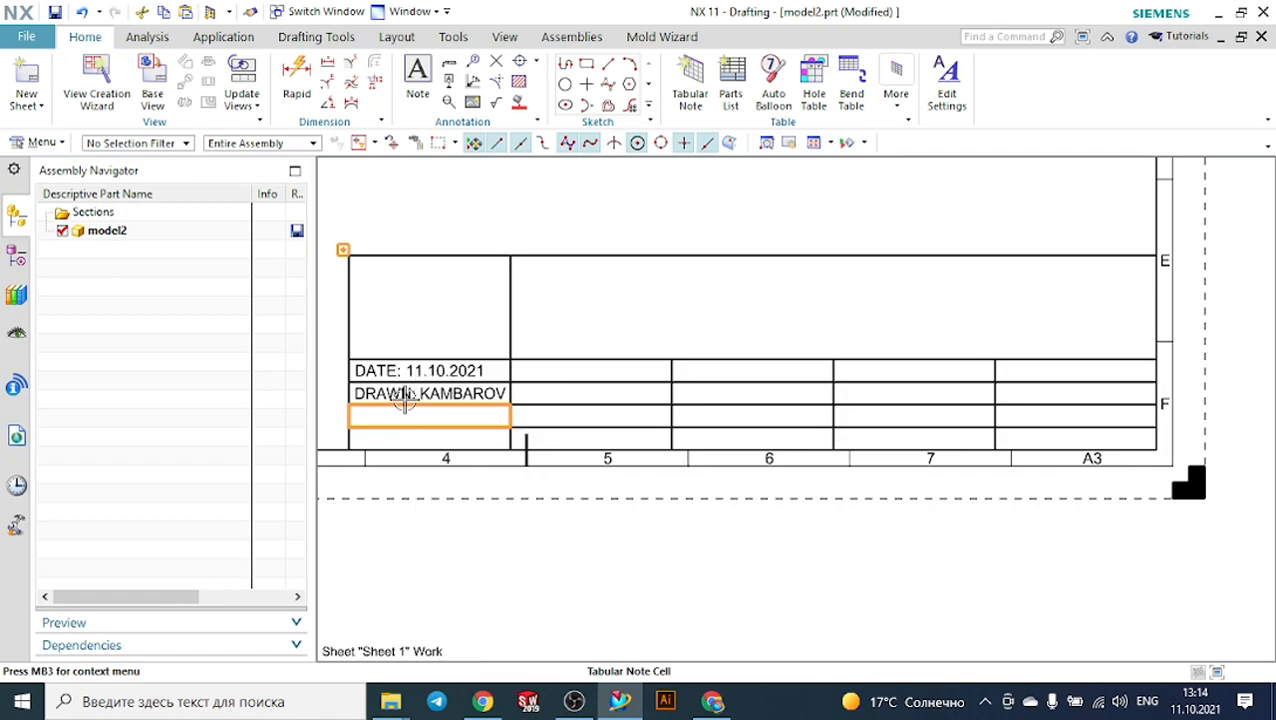
pyautogui.doubleClick(407, 417)
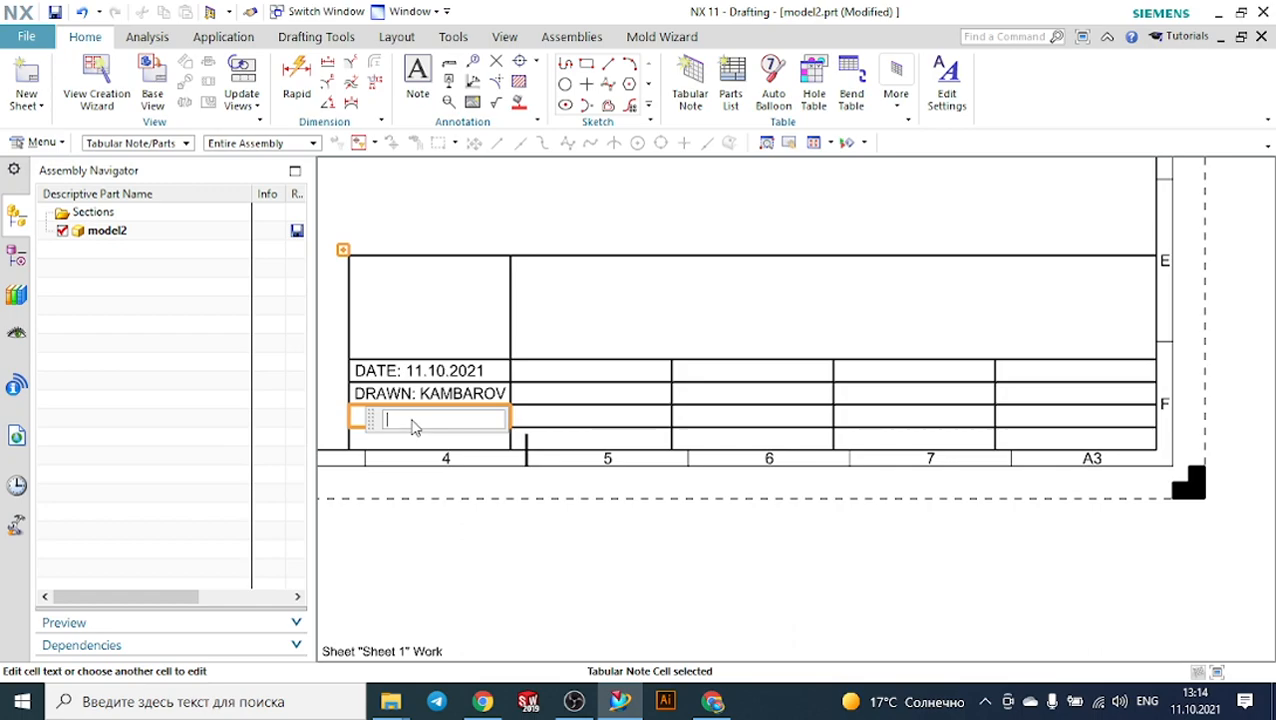
pyautogui.write('CHECKED')
pyautogui.press('Return')
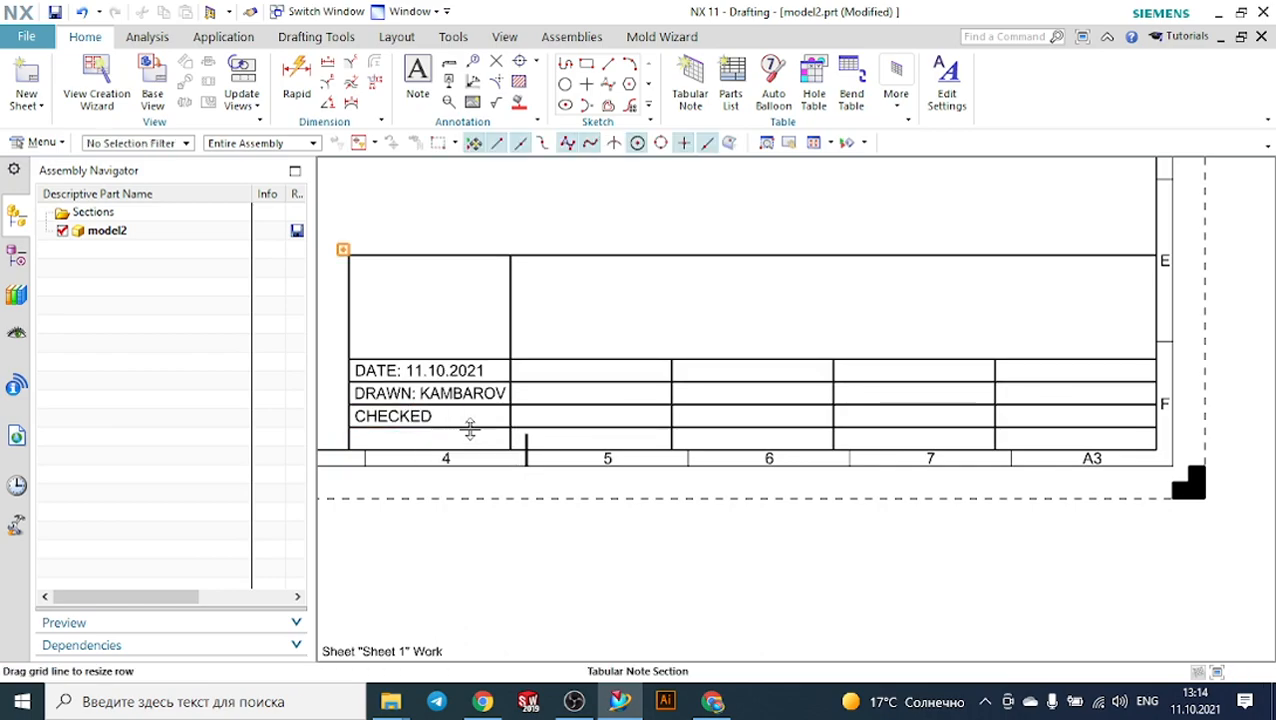
pyautogui.doubleClick(443, 417)
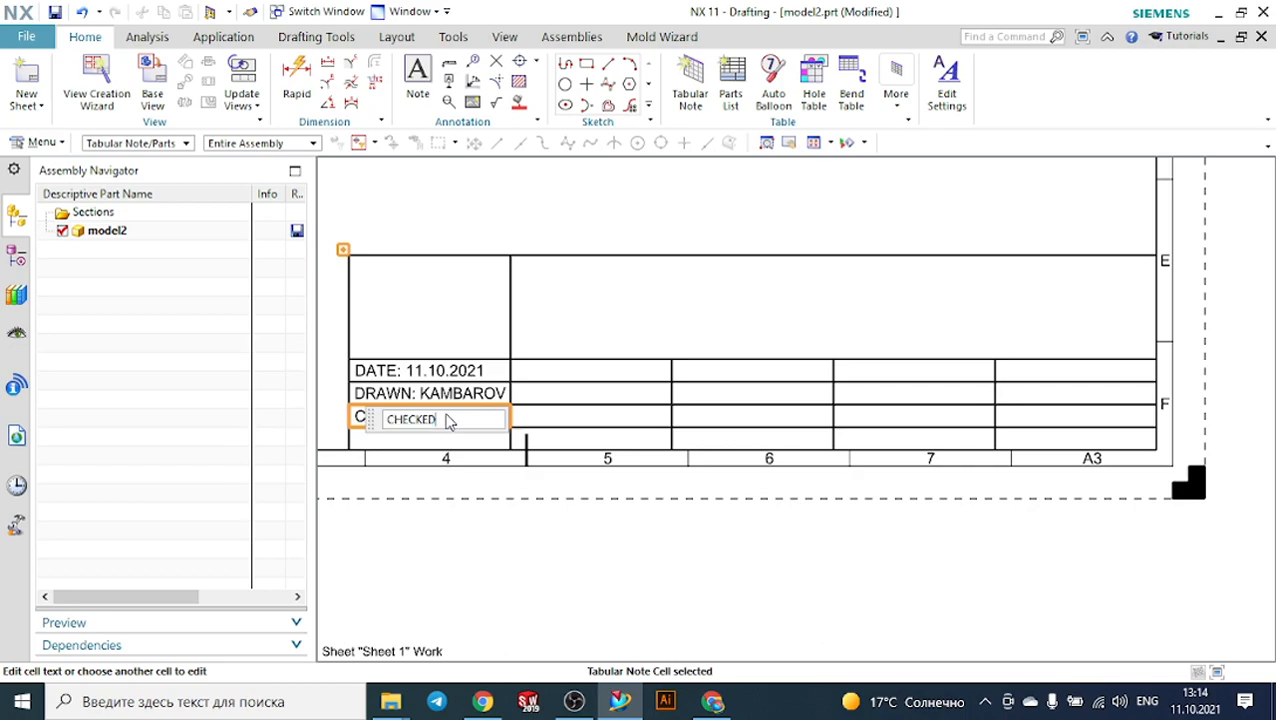
pyautogui.write(':')
pyautogui.doubleClick(507, 332)
# Enter "NAME OF THE WORKPIECE" in the merged top-row cell.
pyautogui.doubleClick(577, 281)
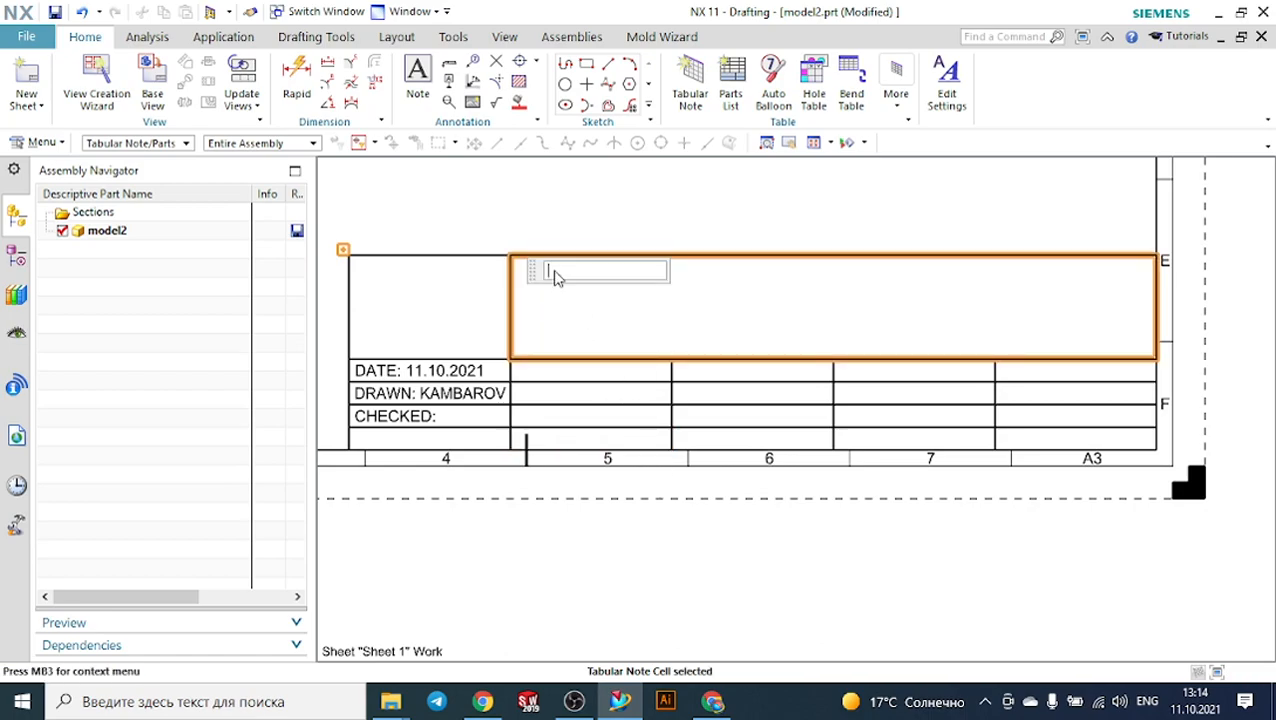
pyautogui.write('NAME OF THE WOR')
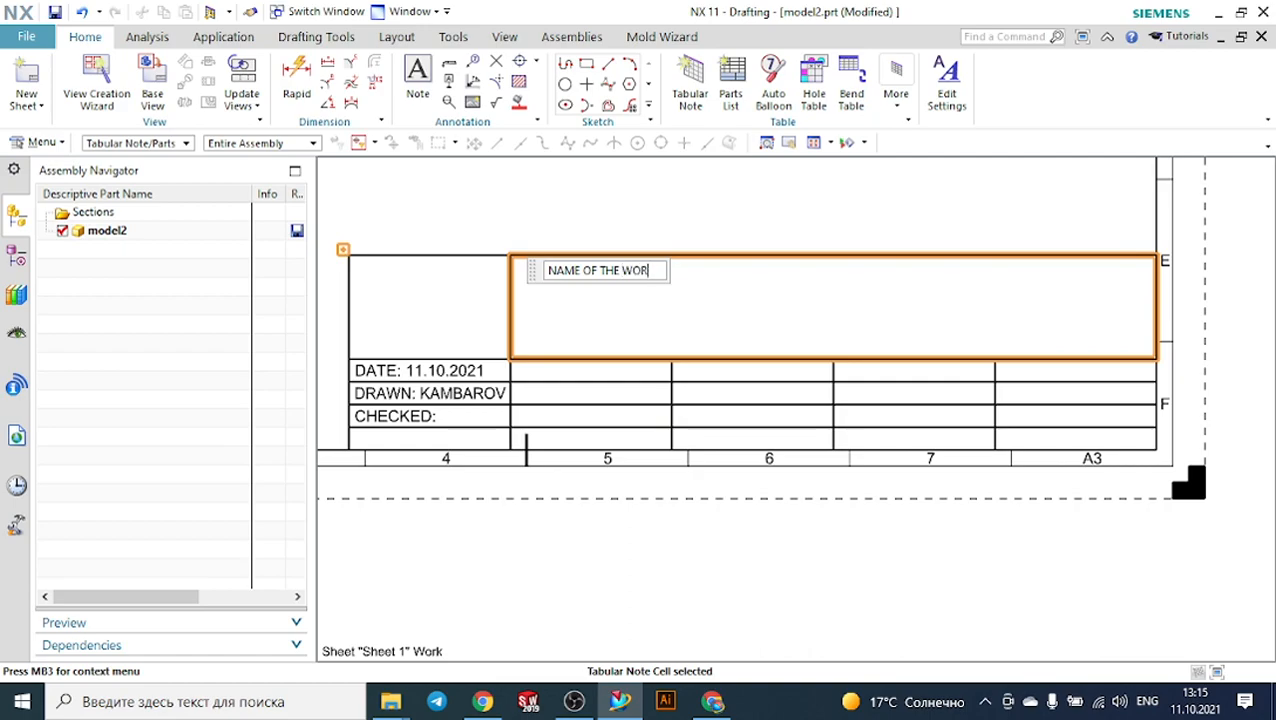
pyautogui.write('KPIECE')
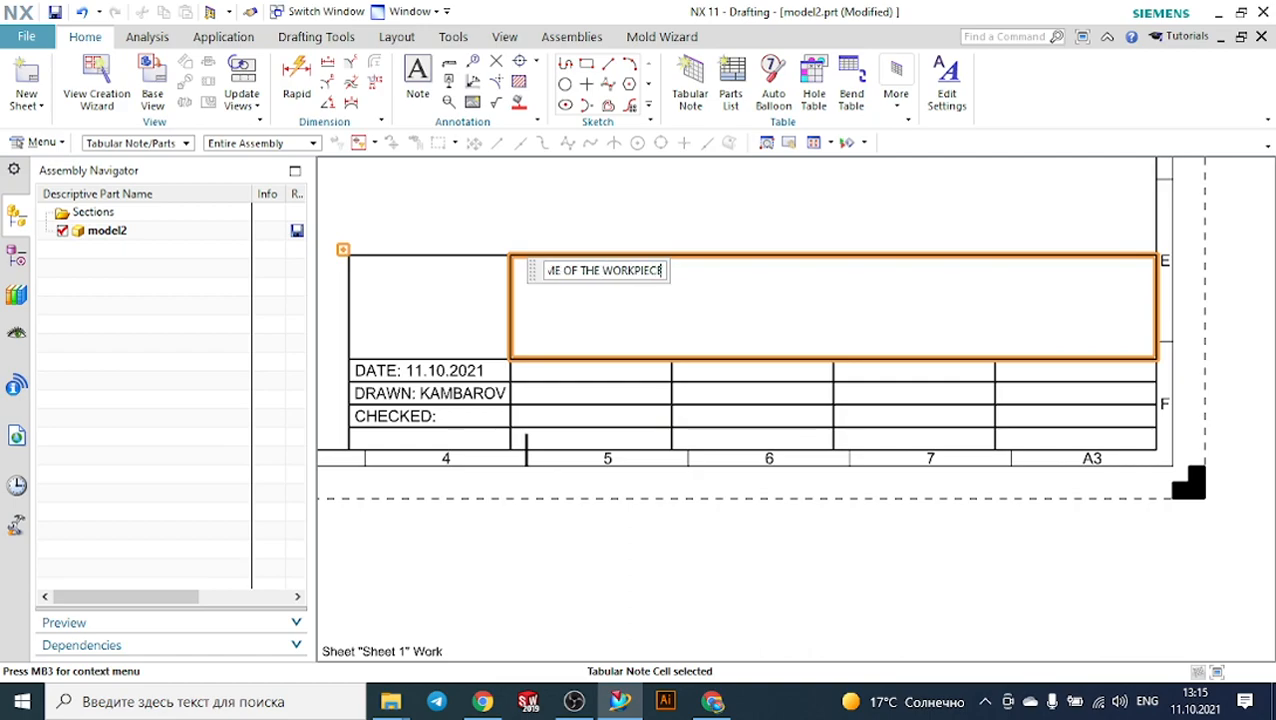
pyautogui.press('Return')
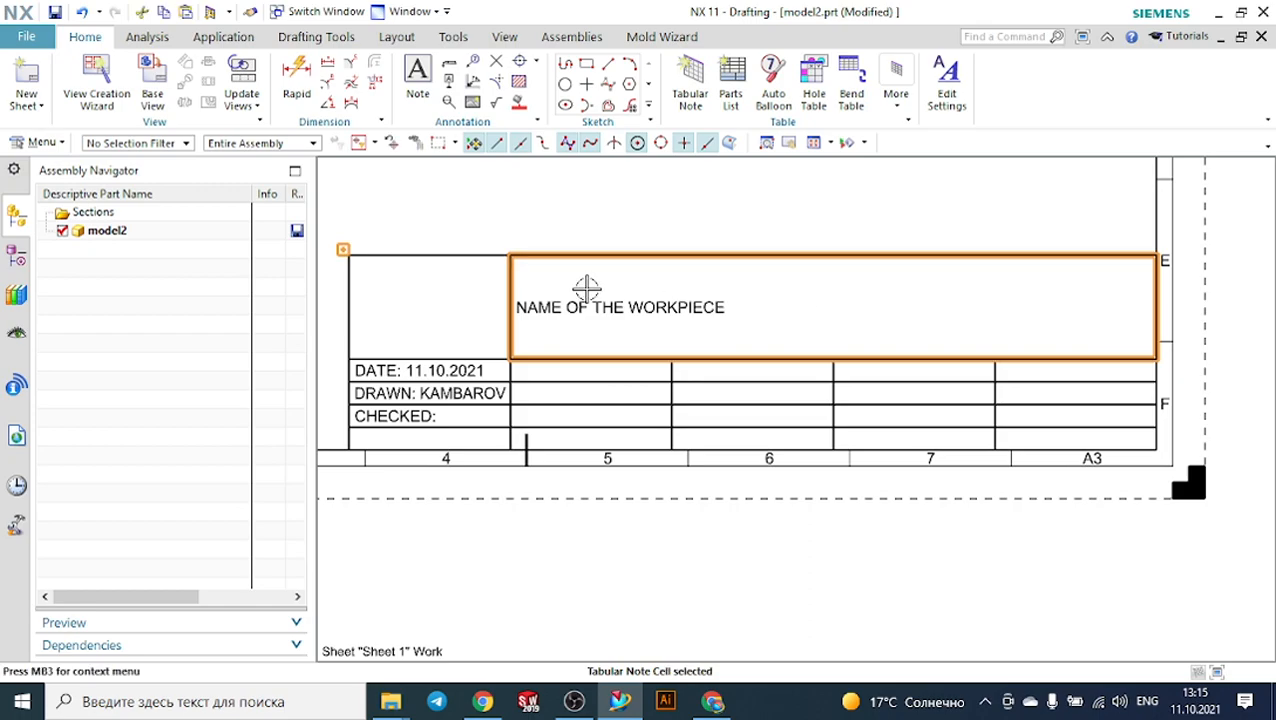
# Enter "SCLAE: 1:1" in the second column's second-row cell, beside the date.
pyautogui.click(581, 370)
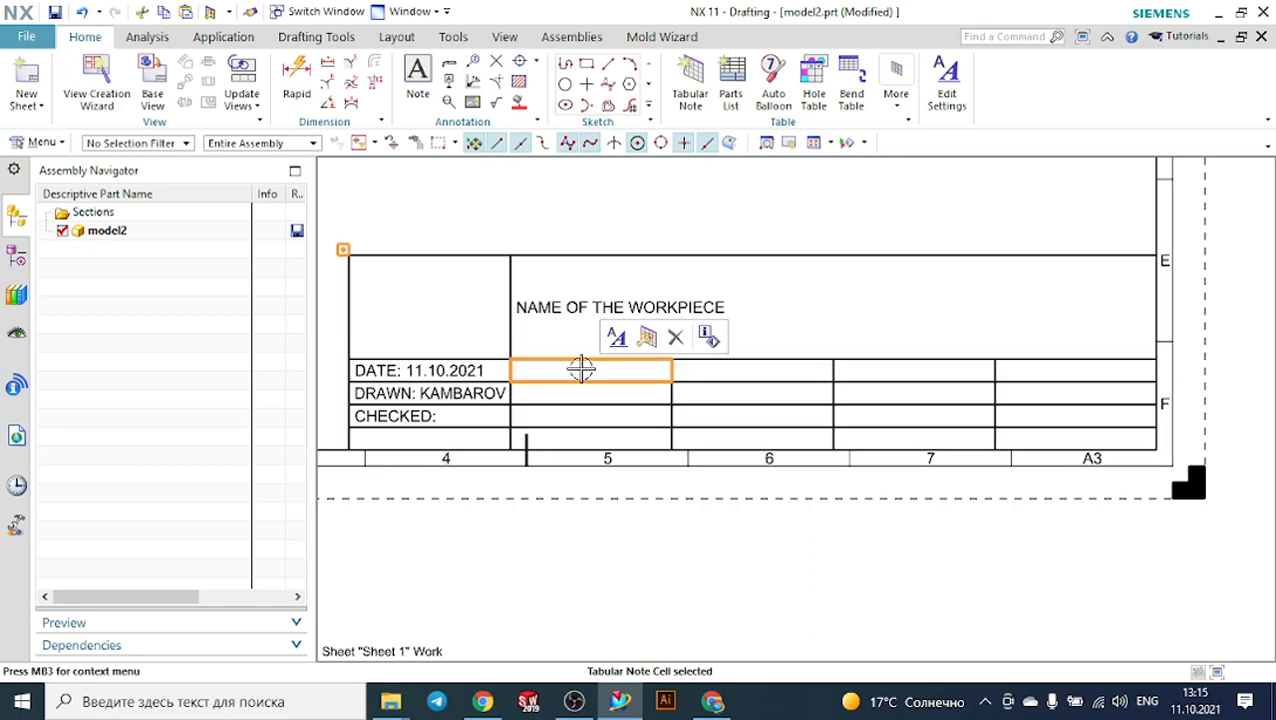
pyautogui.doubleClick(581, 370)
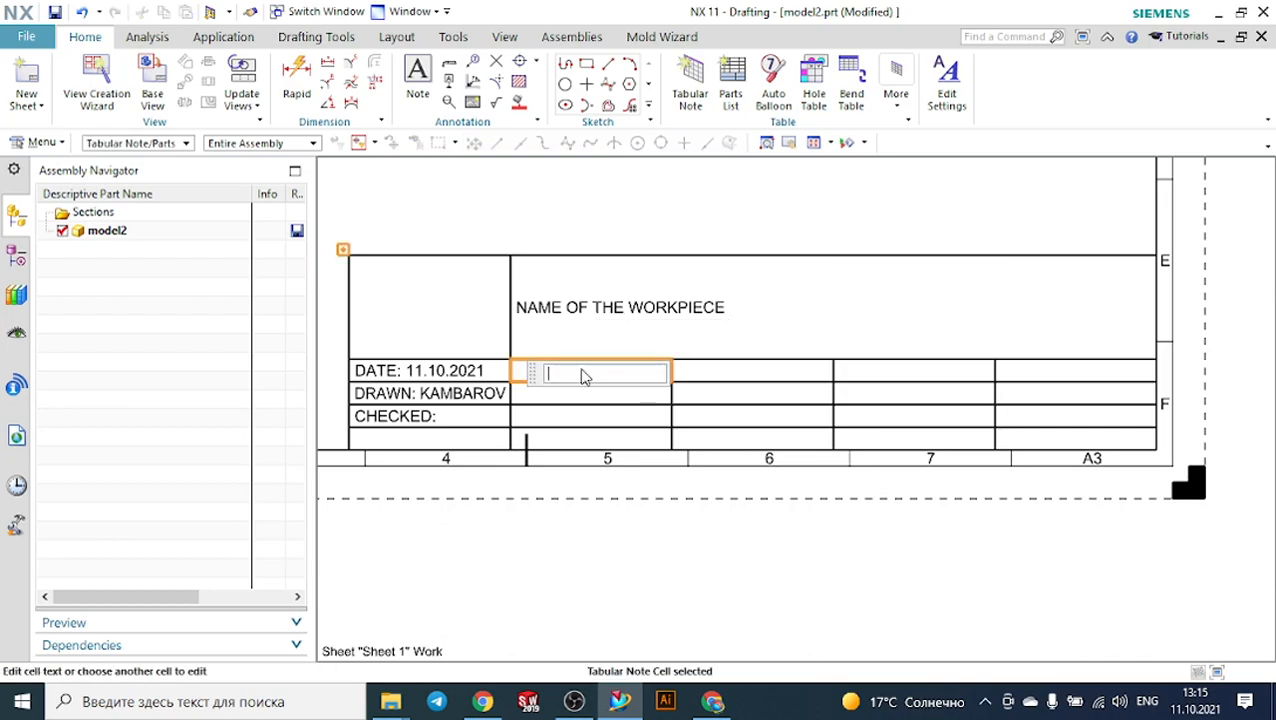
pyautogui.write('s')
pyautogui.press('BackSpace')
pyautogui.write('SCLA')
pyautogui.write('E; ')
pyautogui.write('11')
pyautogui.press('BackSpace')
pyautogui.write(':1')
pyautogui.press('Return')
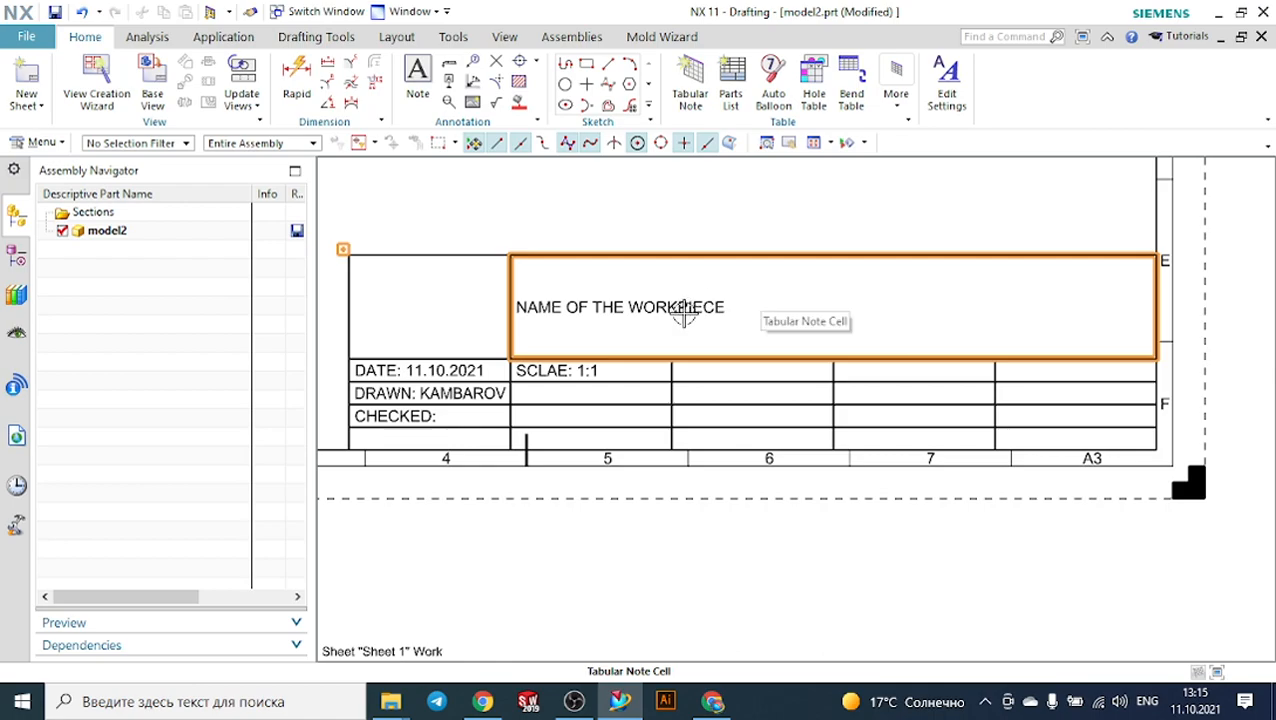
# Enter "SHEET: A3" in the second column's third-row cell, below the scale.
pyautogui.click(556, 392)
pyautogui.doubleClick(556, 393)
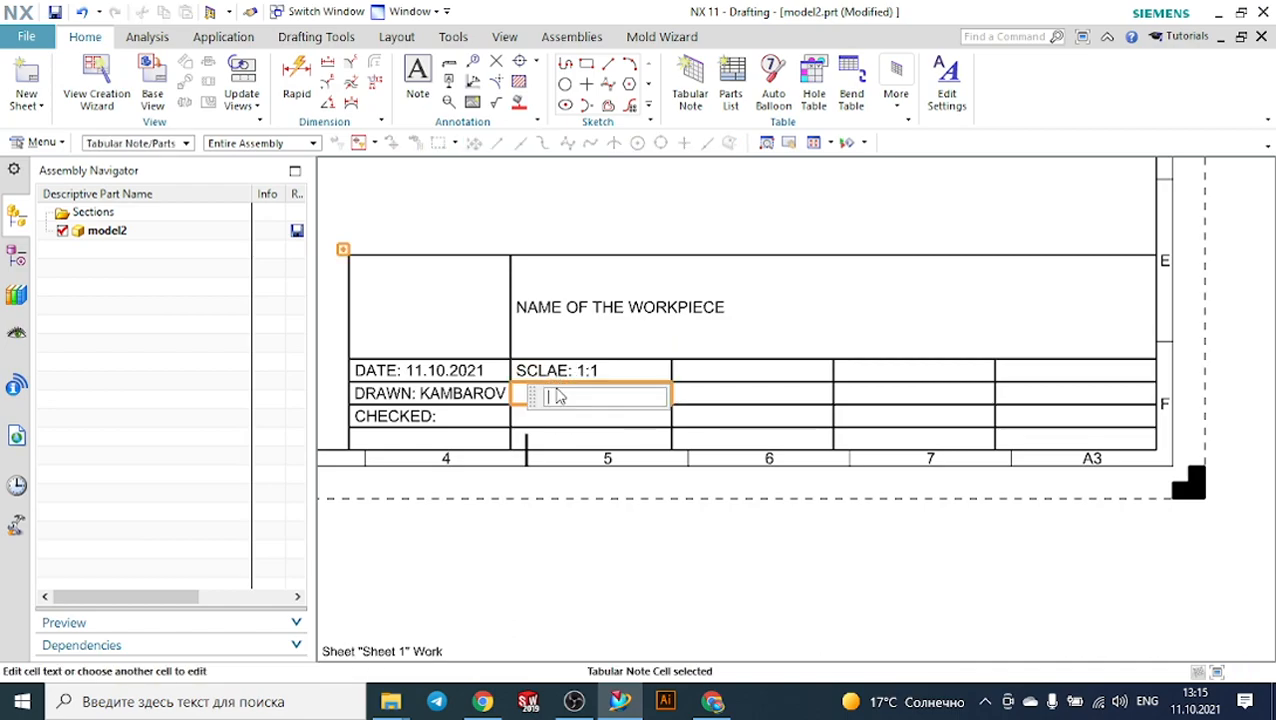
pyautogui.write('s')
pyautogui.press('BackSpace')
pyautogui.write('SHEET')
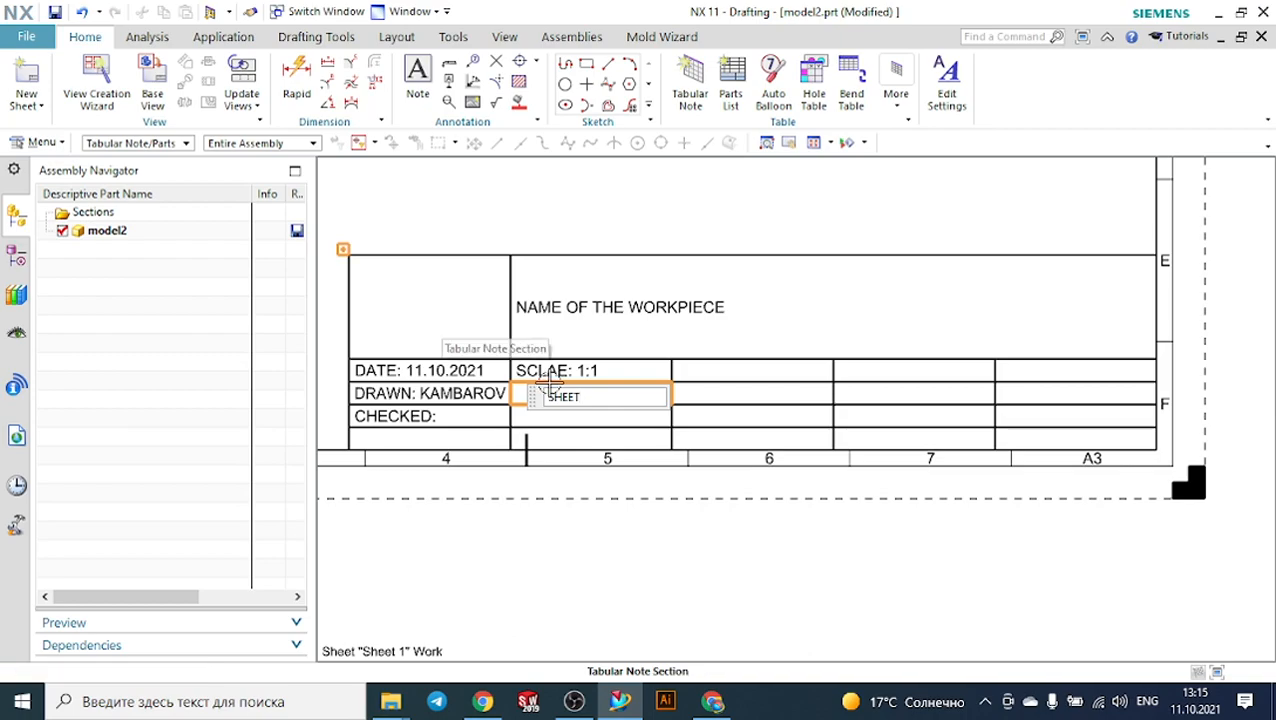
pyautogui.write(':')
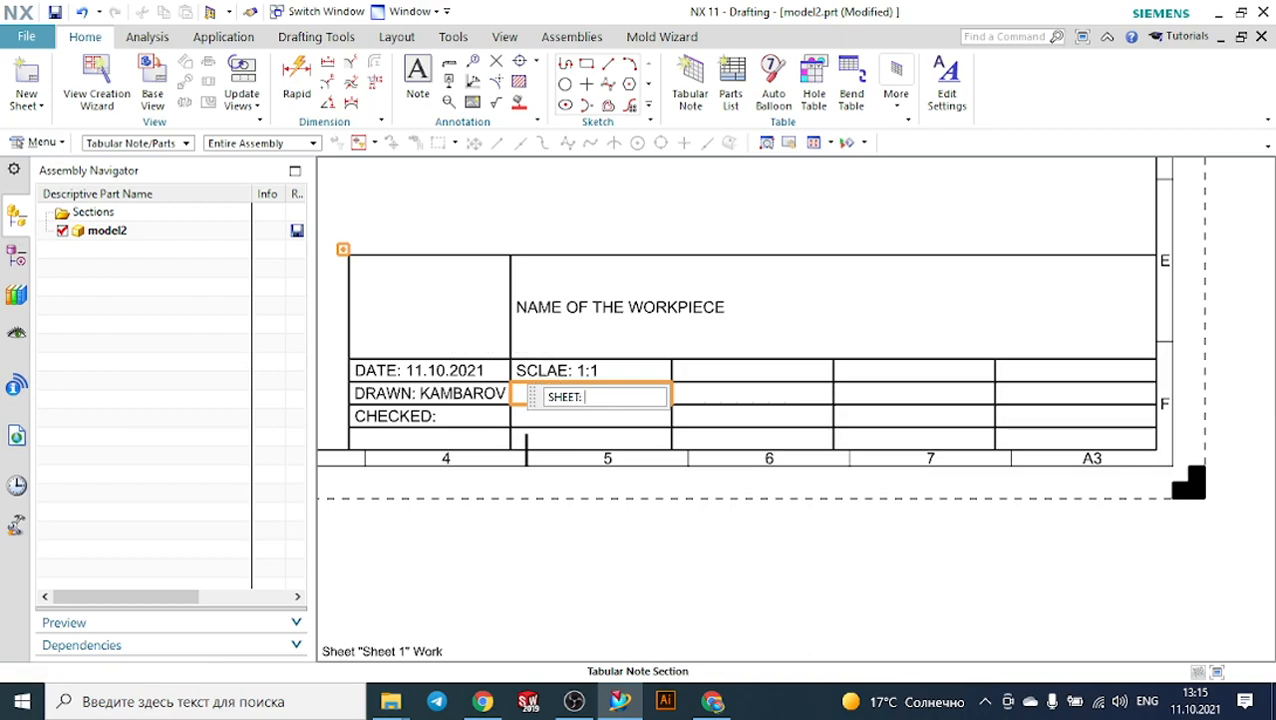
pyautogui.write(' a')
pyautogui.press('BackSpace')
pyautogui.write('A3')
pyautogui.press('Return')
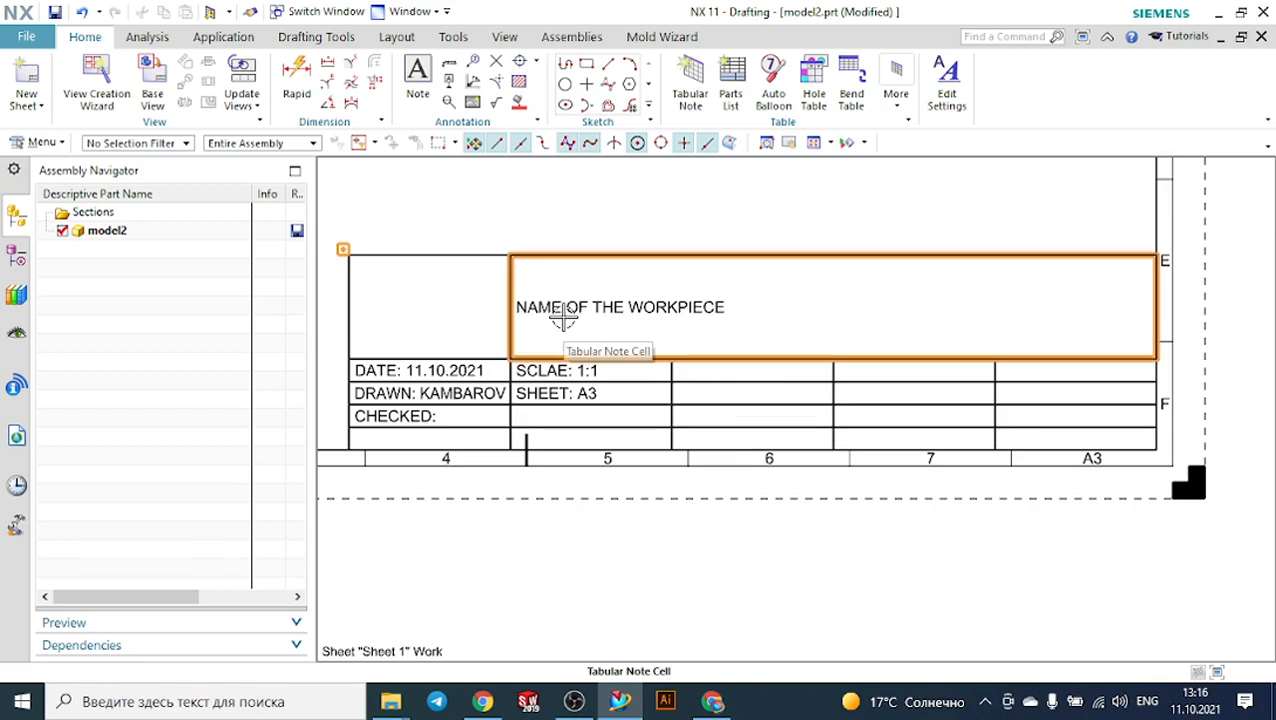
# Set the text alignment of the merged "NAME OF THE WORKPIECE" cell to Top Left.
pyautogui.click(581, 305)
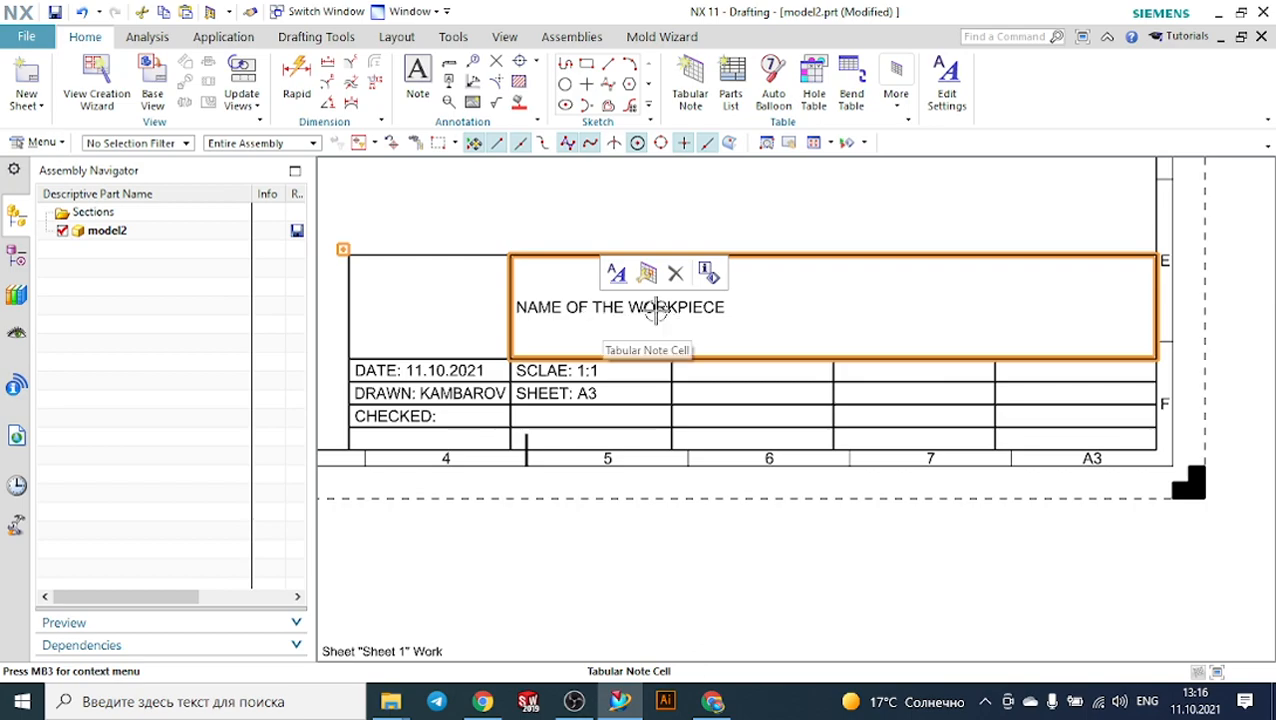
pyautogui.press('Escape')
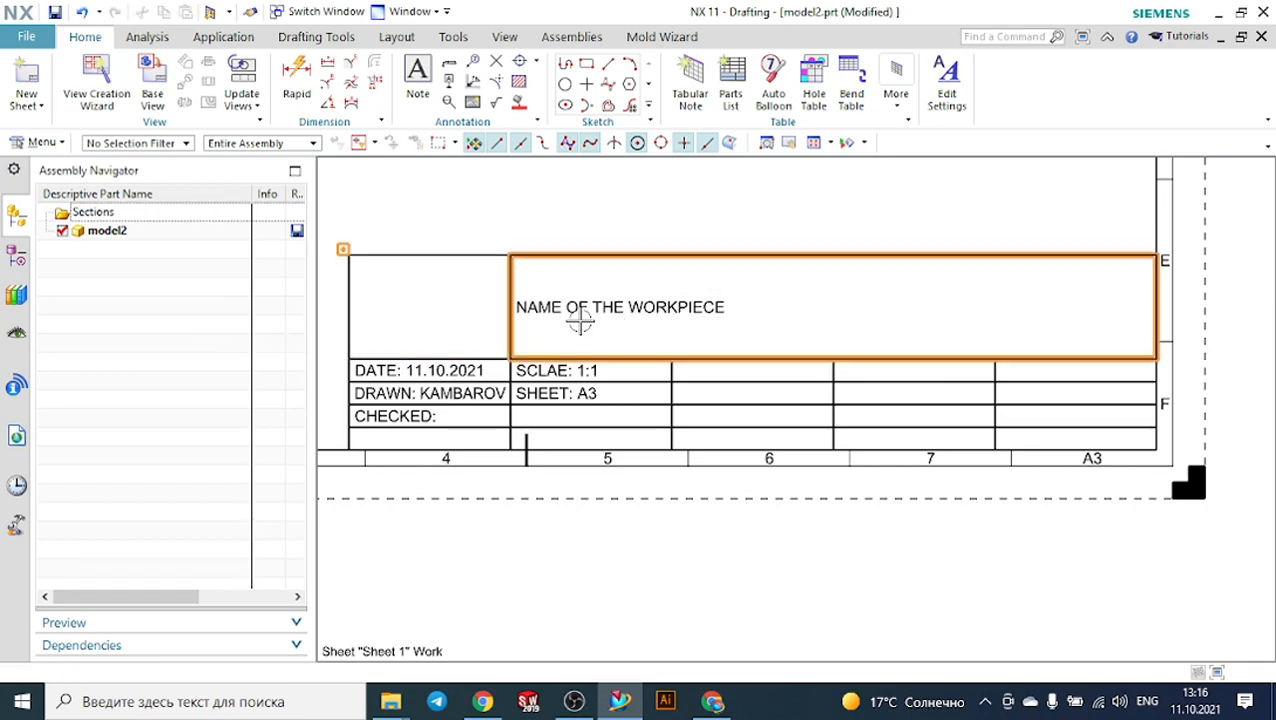
pyautogui.click(553, 320)
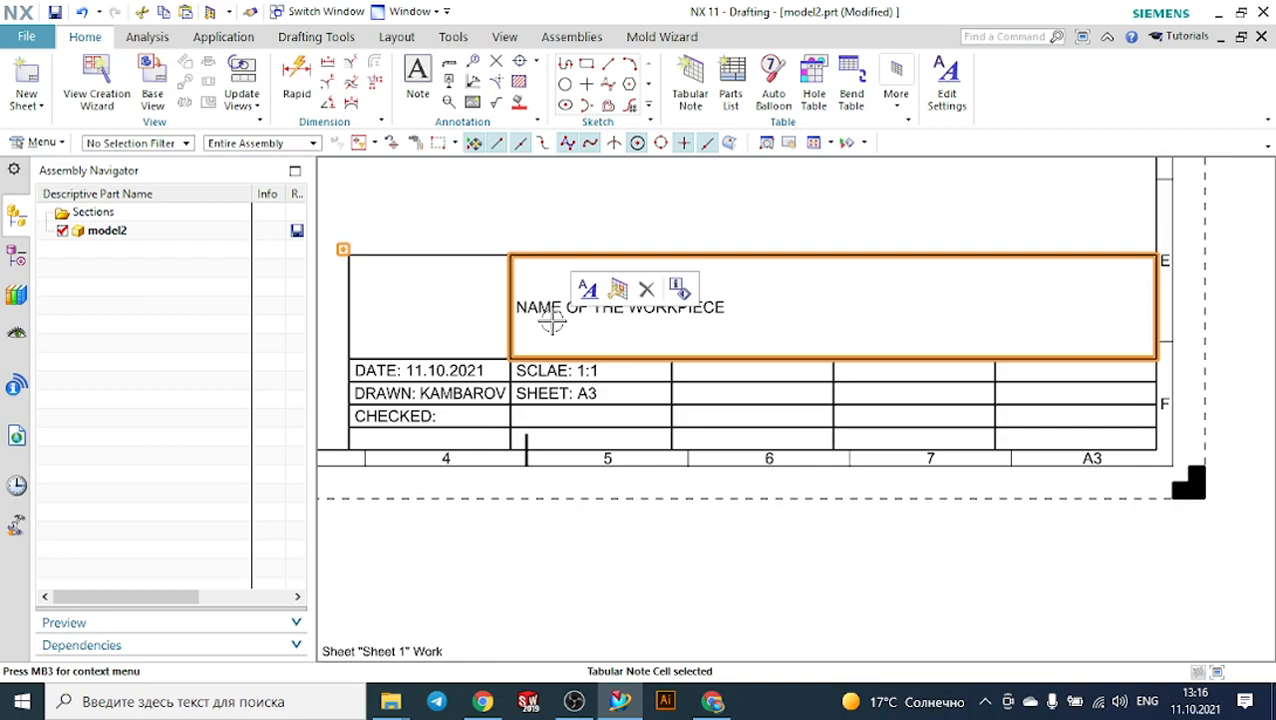
pyautogui.click(587, 289)
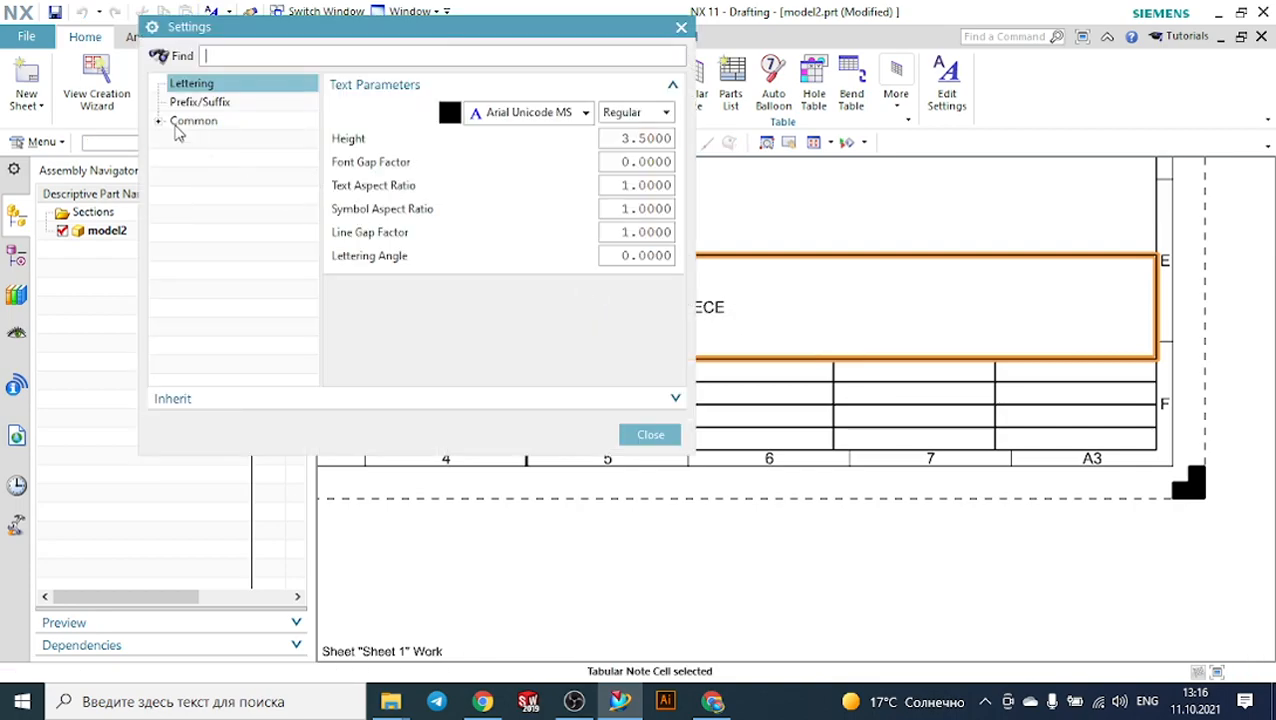
pyautogui.click(160, 121)
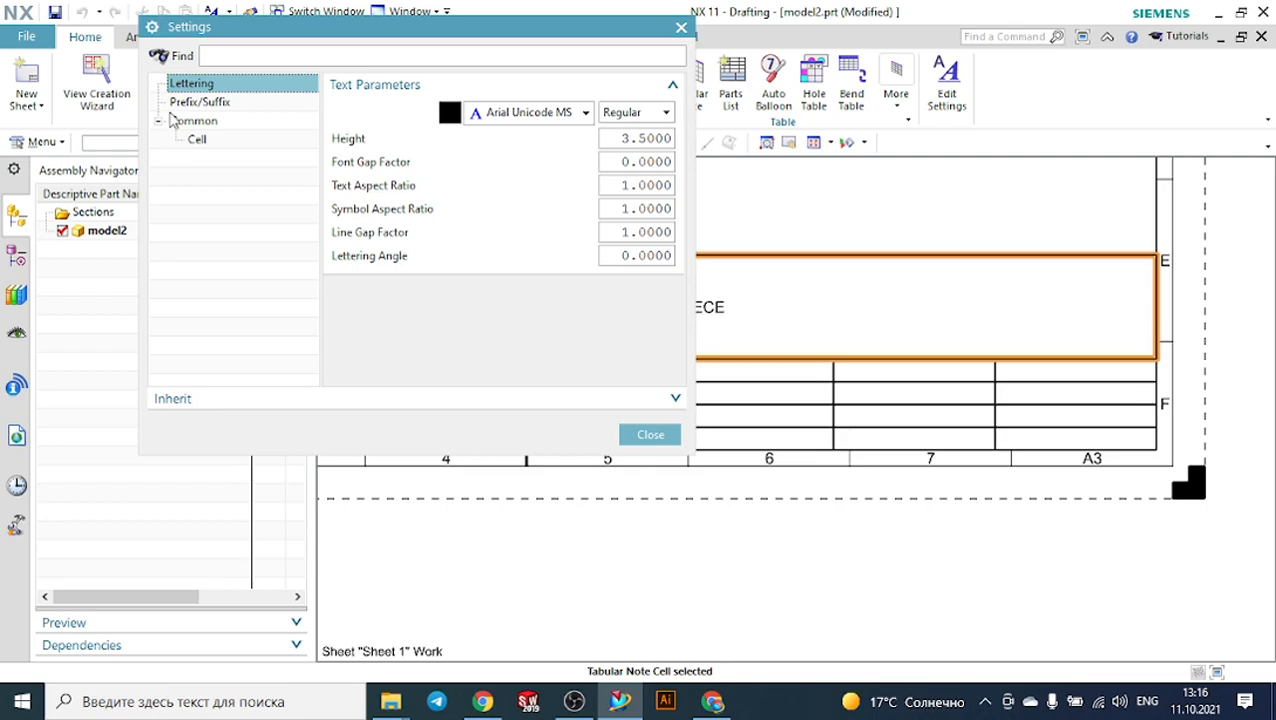
pyautogui.click(188, 102)
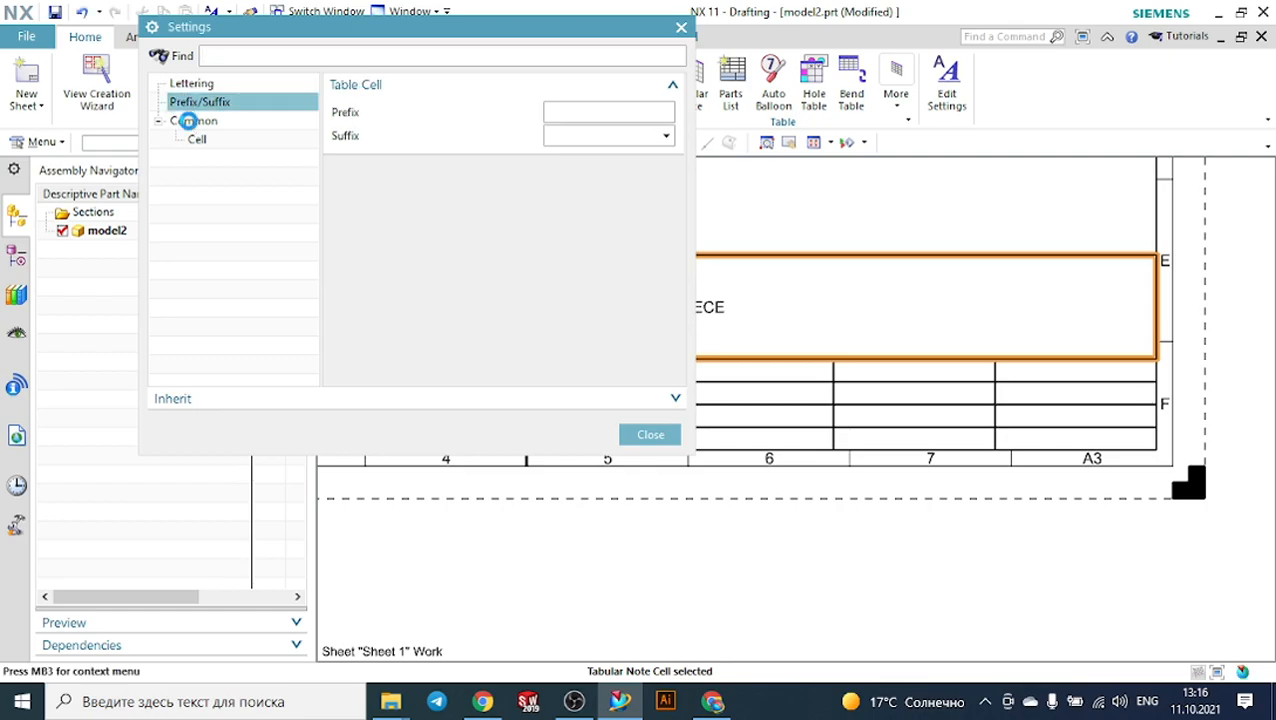
pyautogui.click(199, 142)
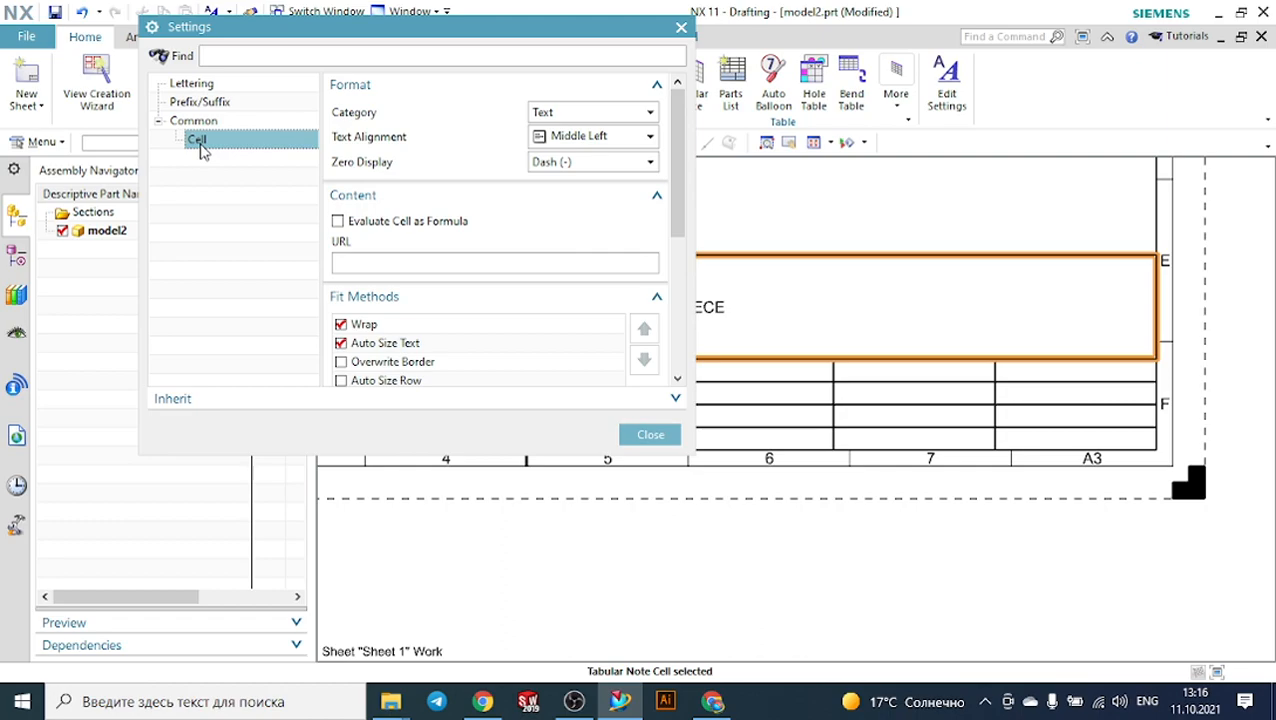
pyautogui.click(604, 136)
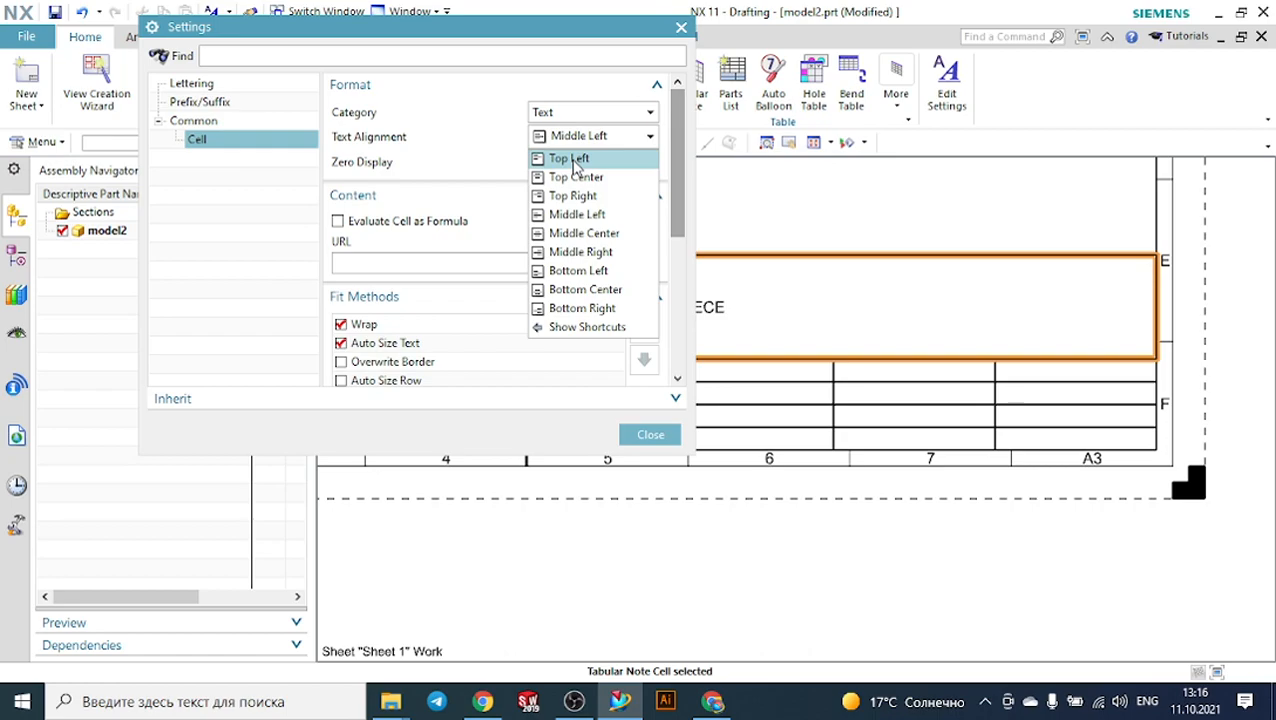
pyautogui.click(575, 160)
pyautogui.click(650, 434)
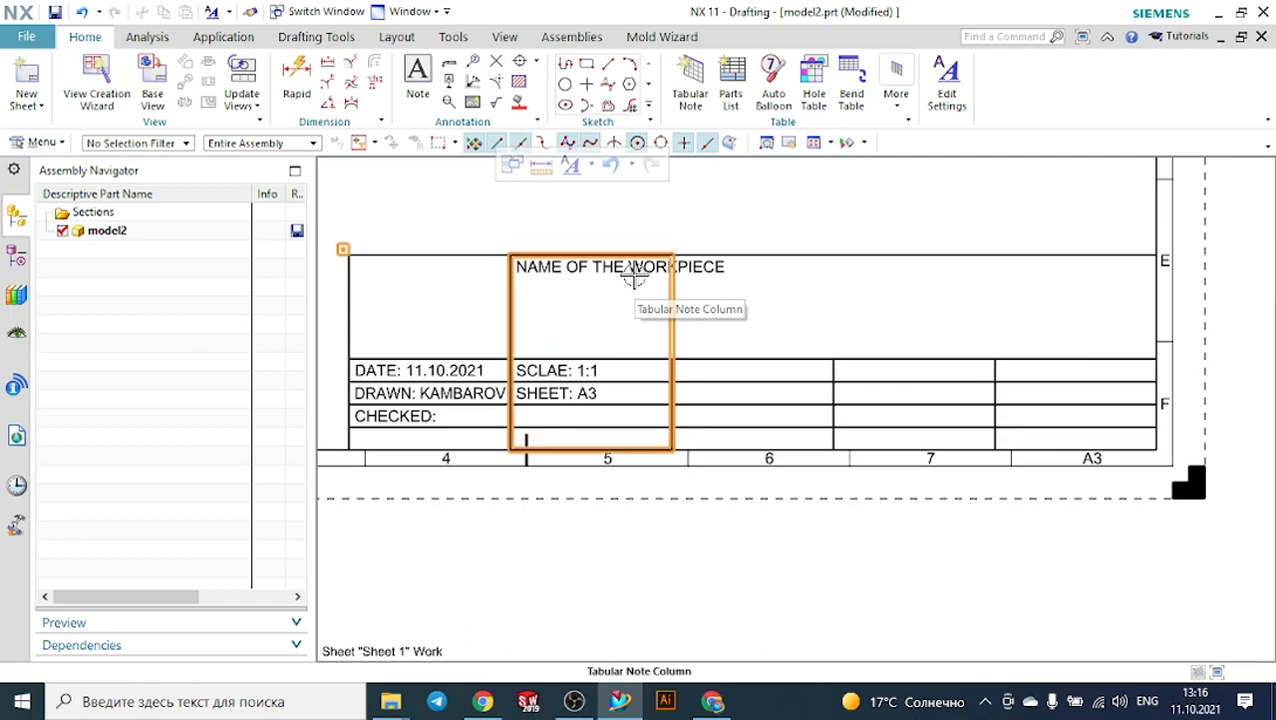
# Merge the four cells below the name row in the table's last column into one cell.
pyautogui.moveTo(1040, 371); pyautogui.dragTo(1046, 445)
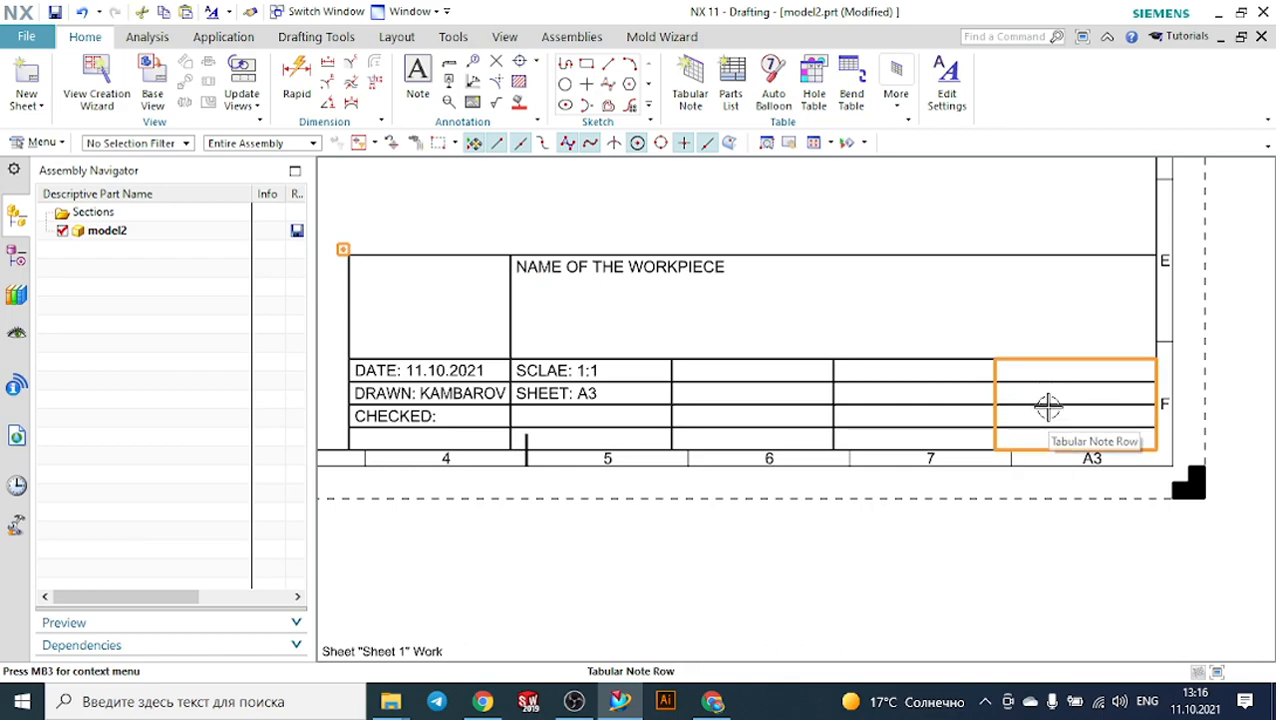
pyautogui.rightClick(1045, 401)
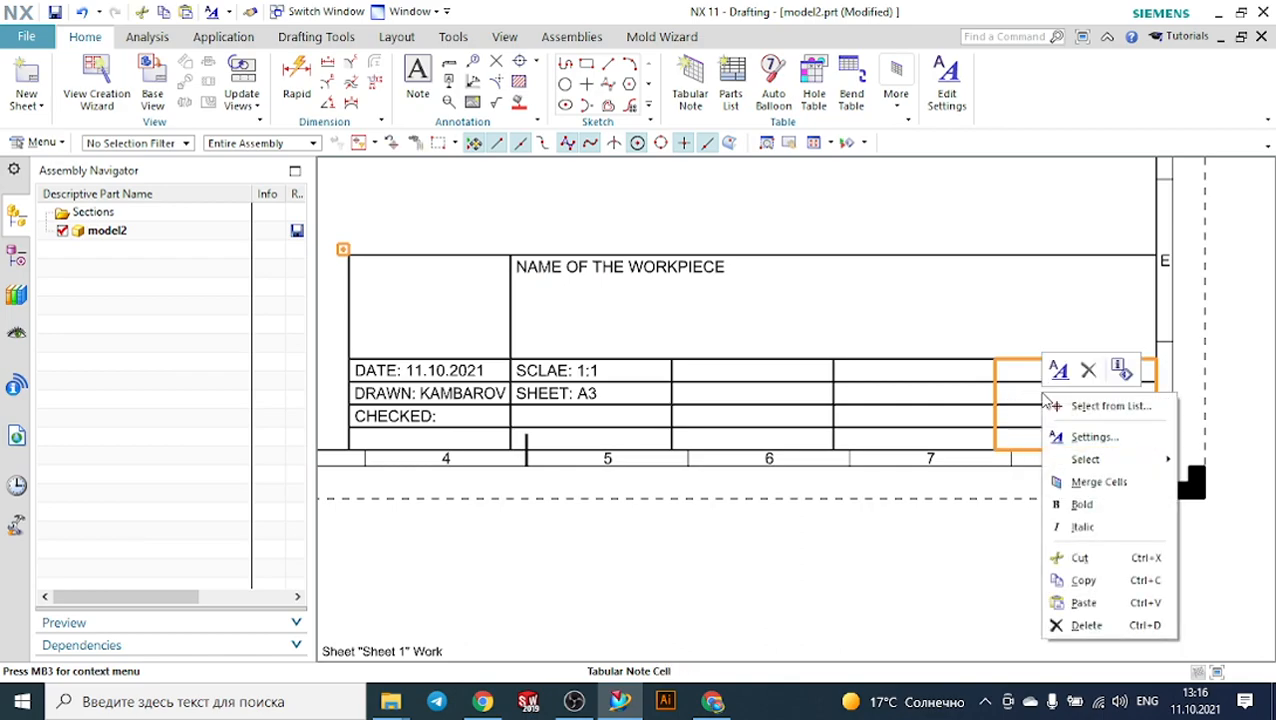
pyautogui.click(1099, 482)
# Select the title block's entire bottom row and insert a new row above it.
pyautogui.scroll(-2, 1090, 389)
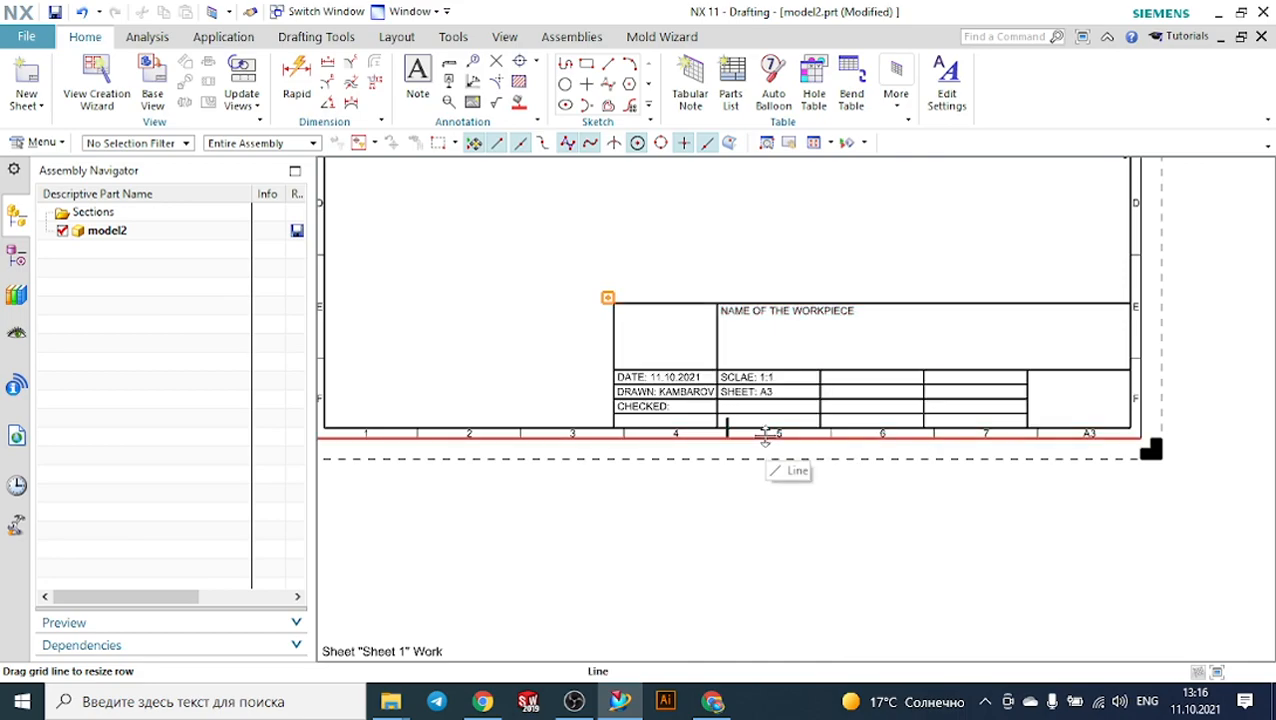
pyautogui.scroll(2, 765, 435)
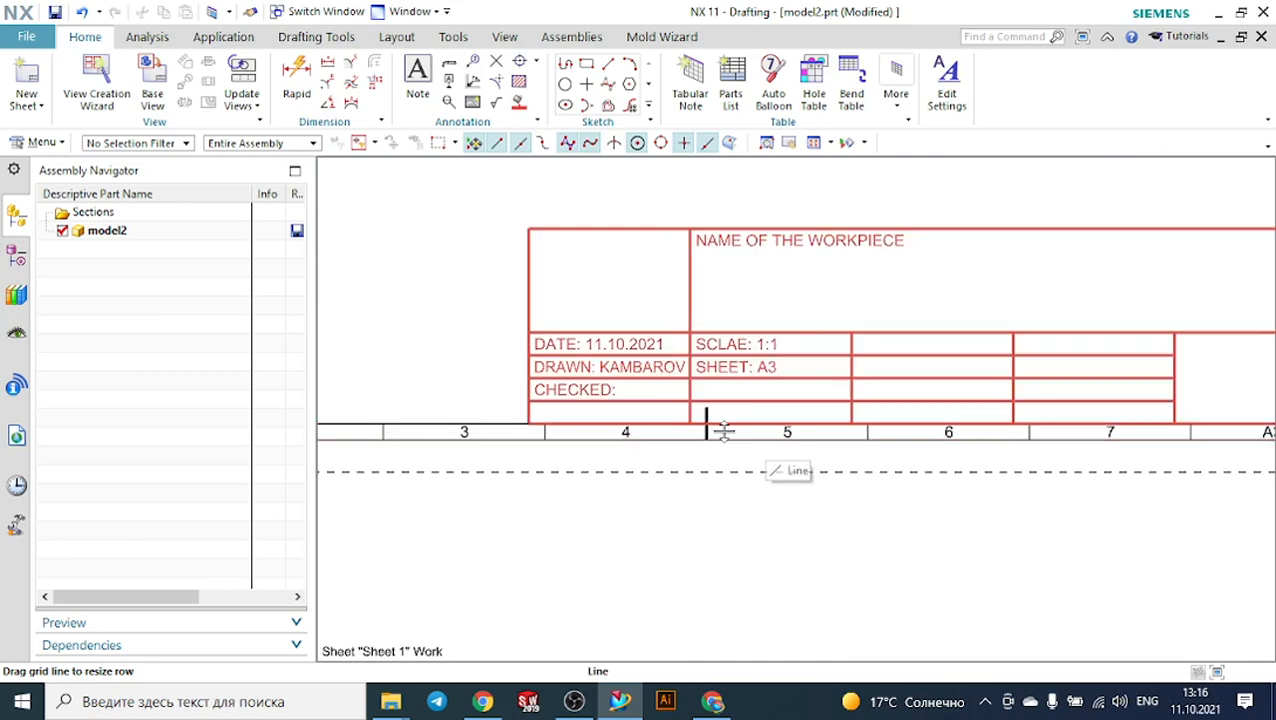
pyautogui.moveTo(630, 413); pyautogui.dragTo(1062, 415)
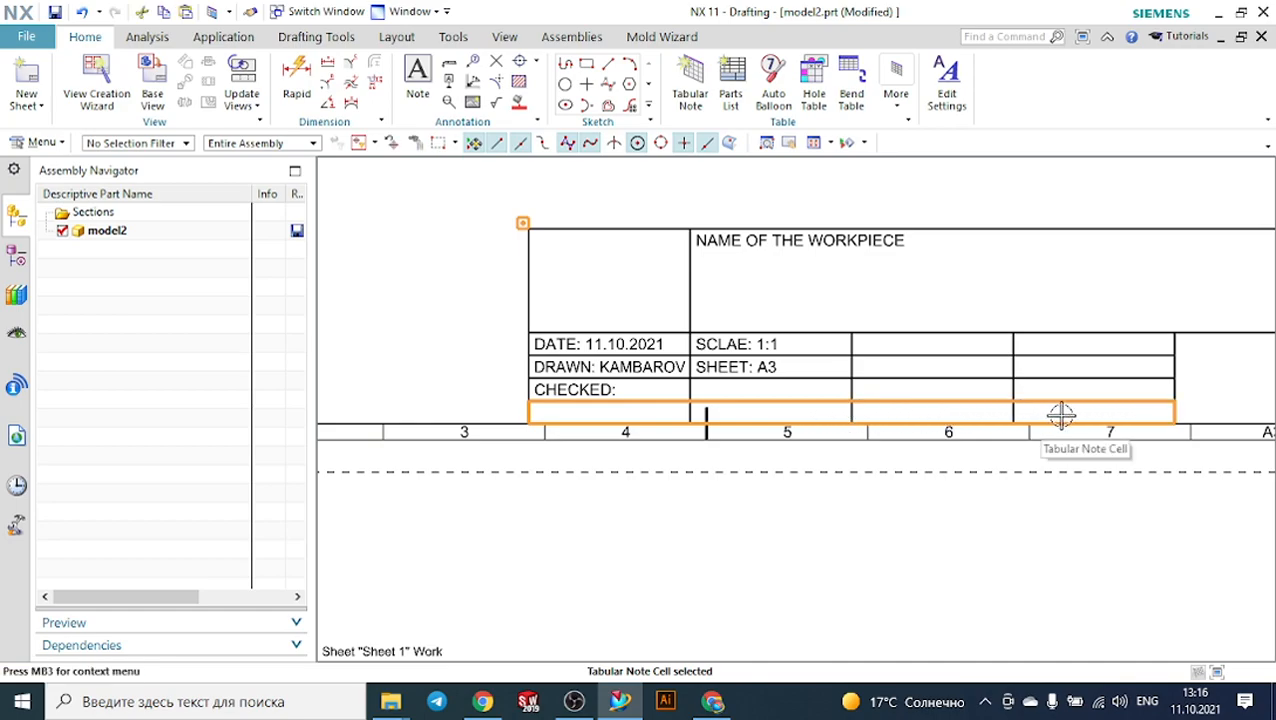
pyautogui.rightClick(613, 413)
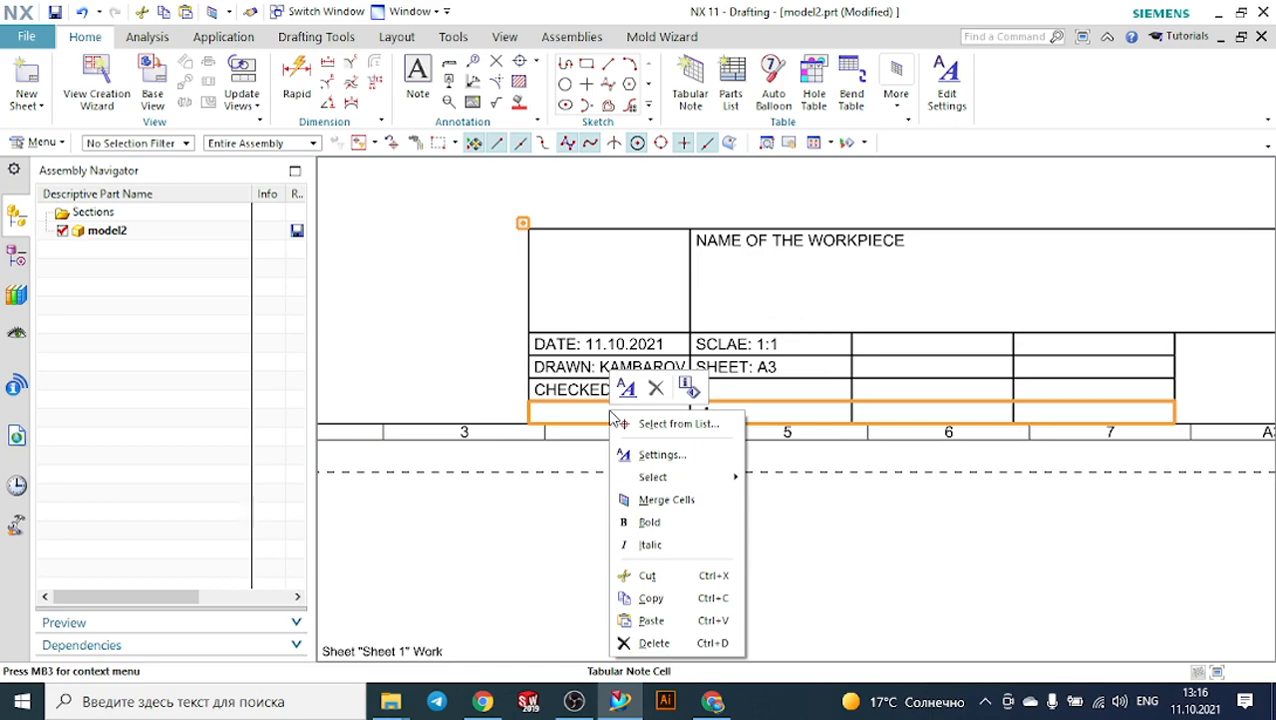
pyautogui.moveTo(690, 477)
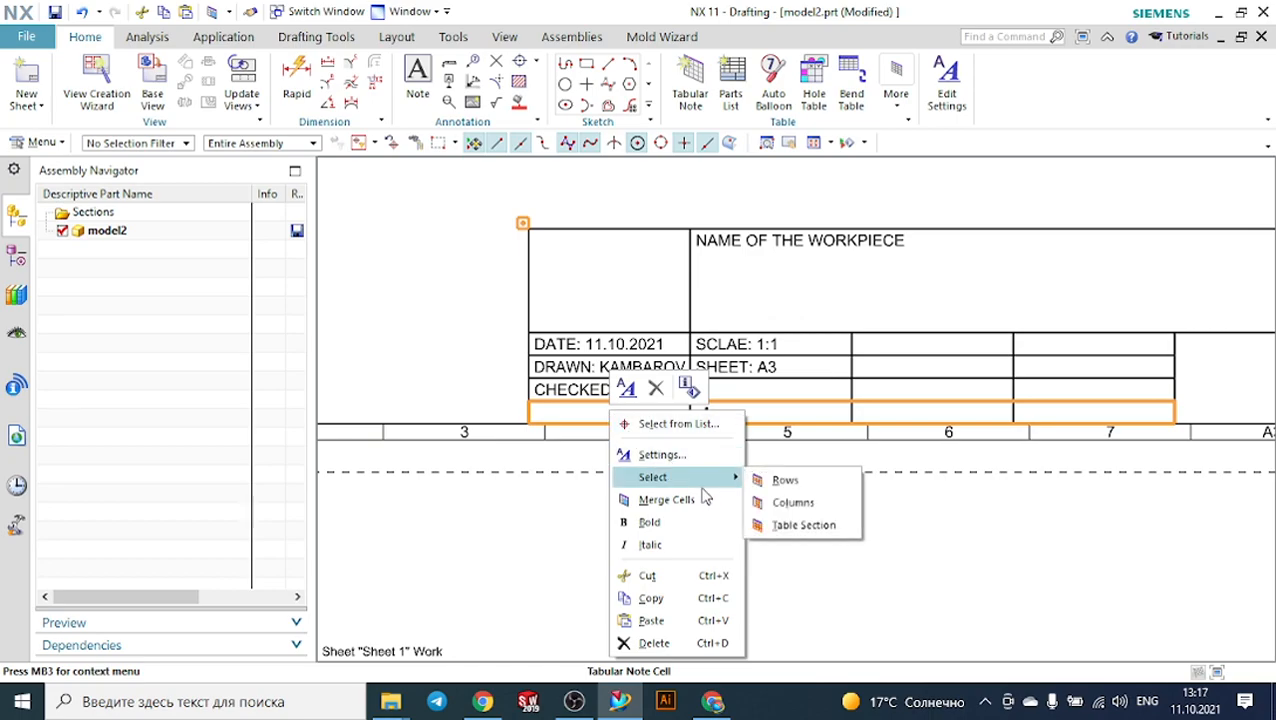
pyautogui.click(785, 480)
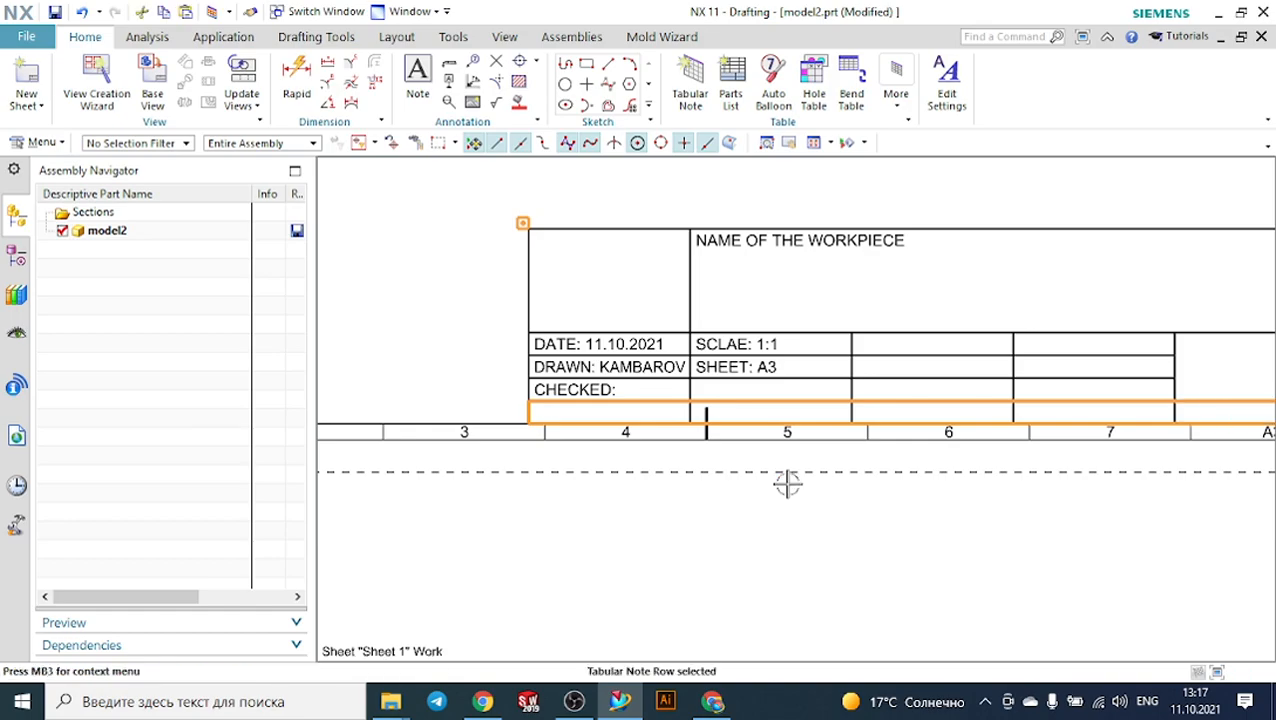
pyautogui.scroll(2, 787, 483)
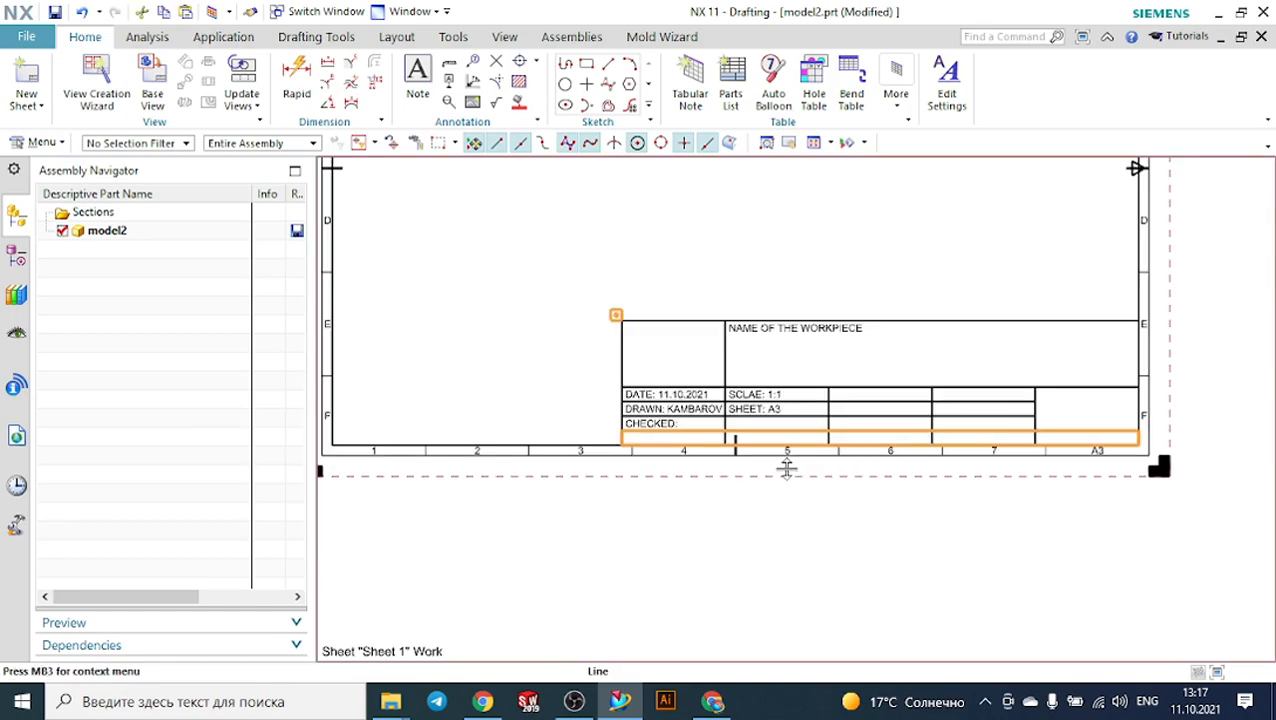
pyautogui.scroll(-2, 690, 452)
pyautogui.rightClick(621, 420)
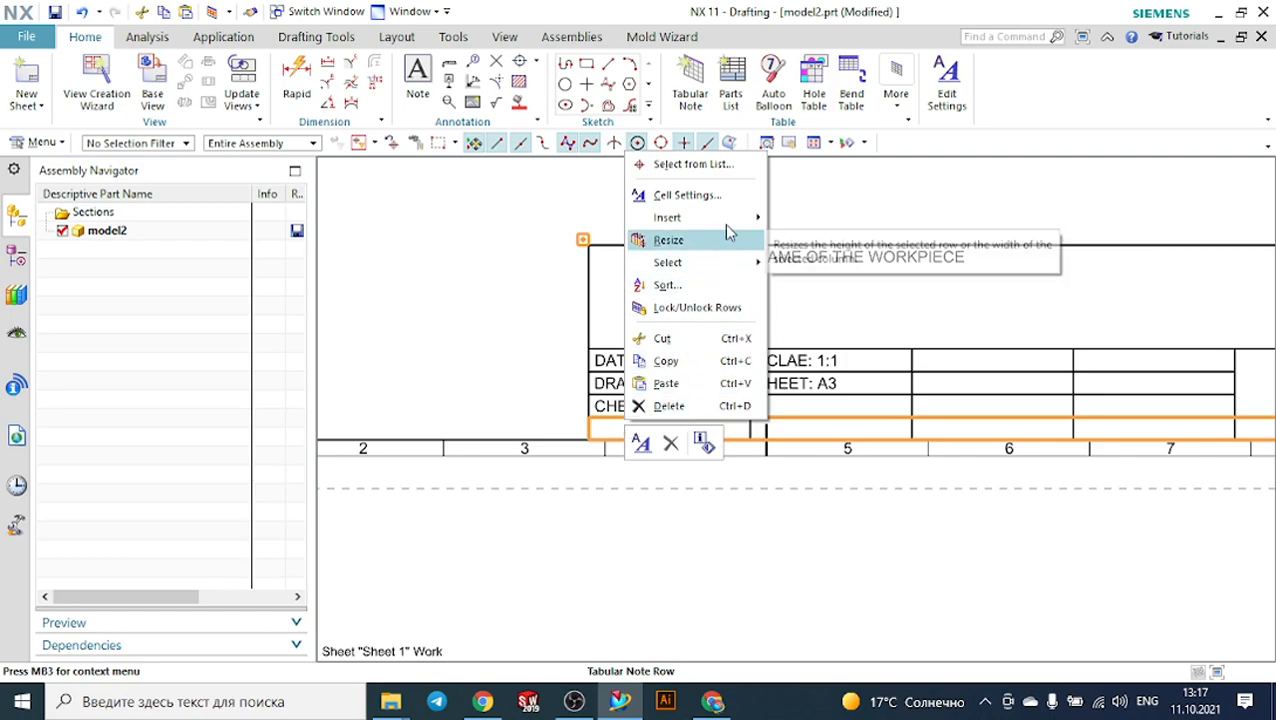
pyautogui.moveTo(728, 218)
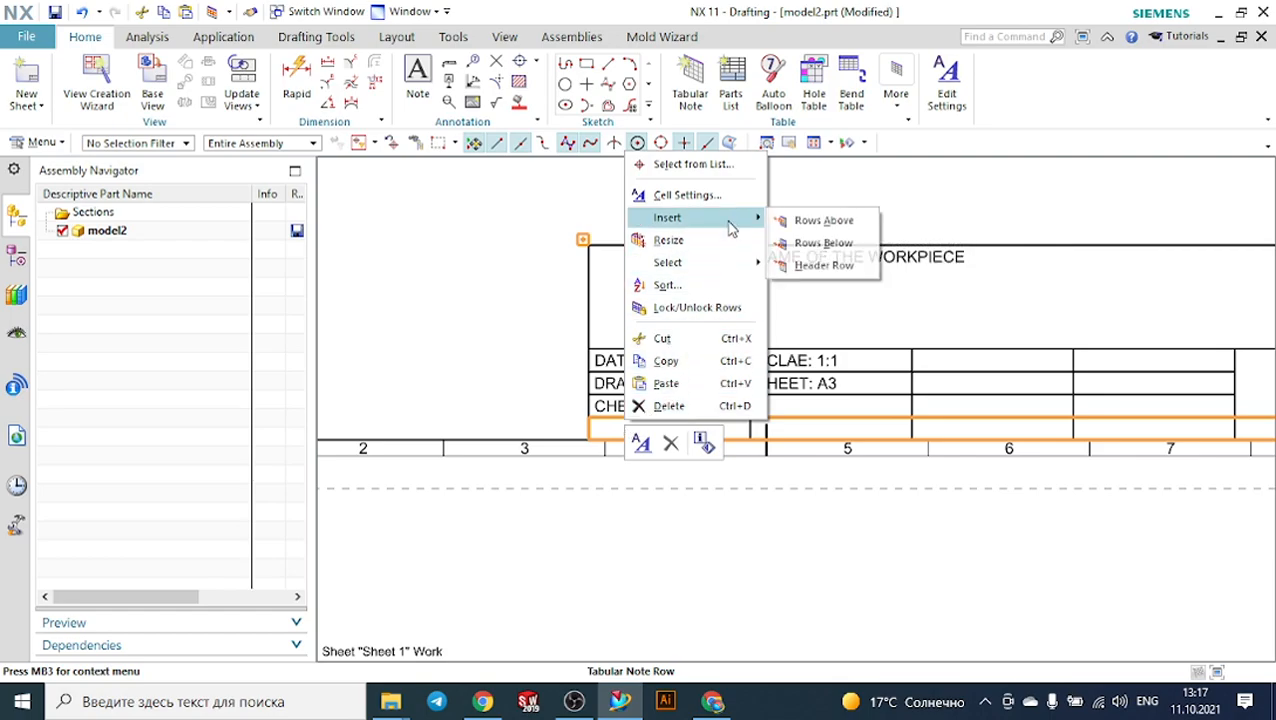
pyautogui.click(822, 220)
pyautogui.scroll(-2, 826, 276)
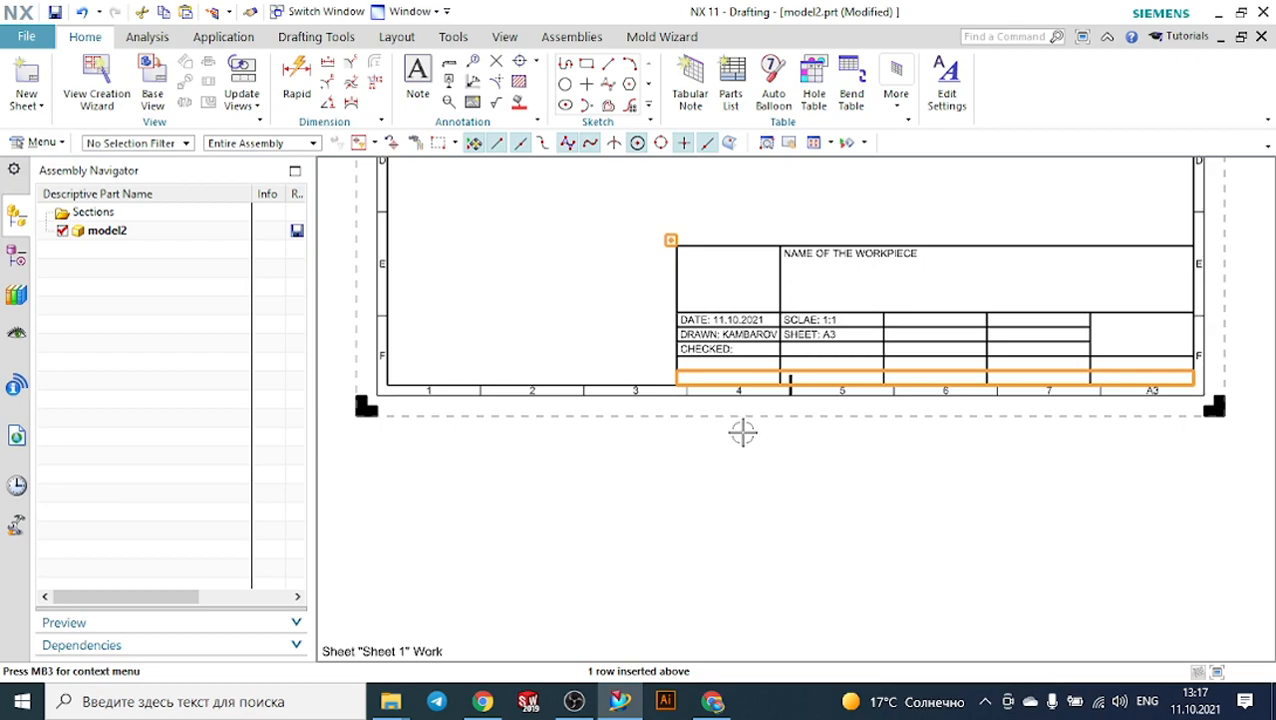
pyautogui.scroll(-2, 742, 432)
pyautogui.scroll(2, 775, 353)
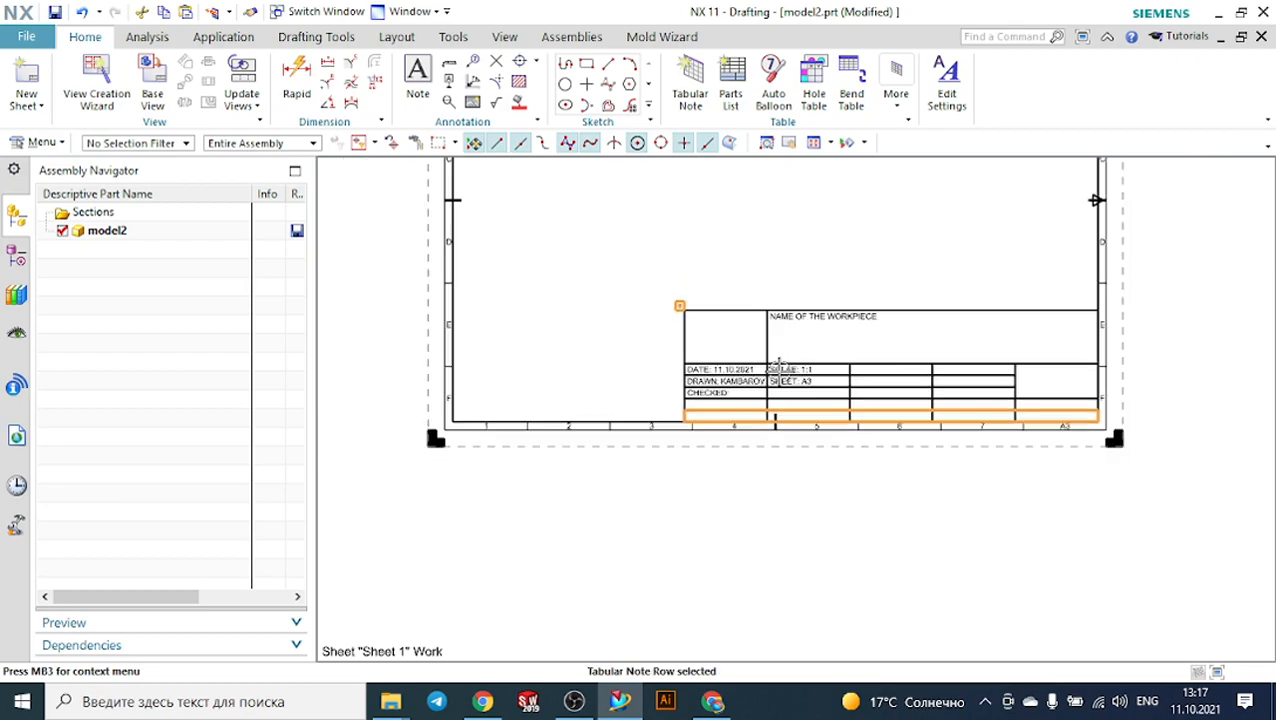
pyautogui.scroll(-2, 818, 345)
pyautogui.scroll(2, 856, 276)
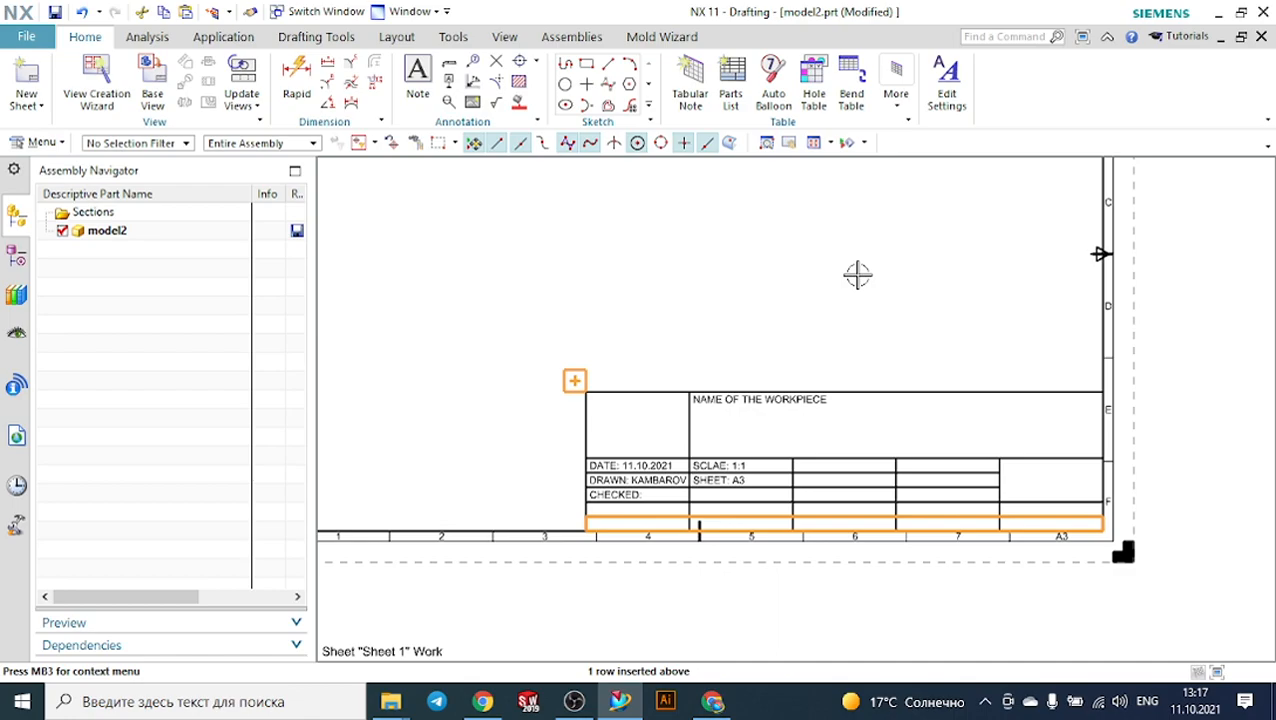
pyautogui.scroll(-4, 857, 276)
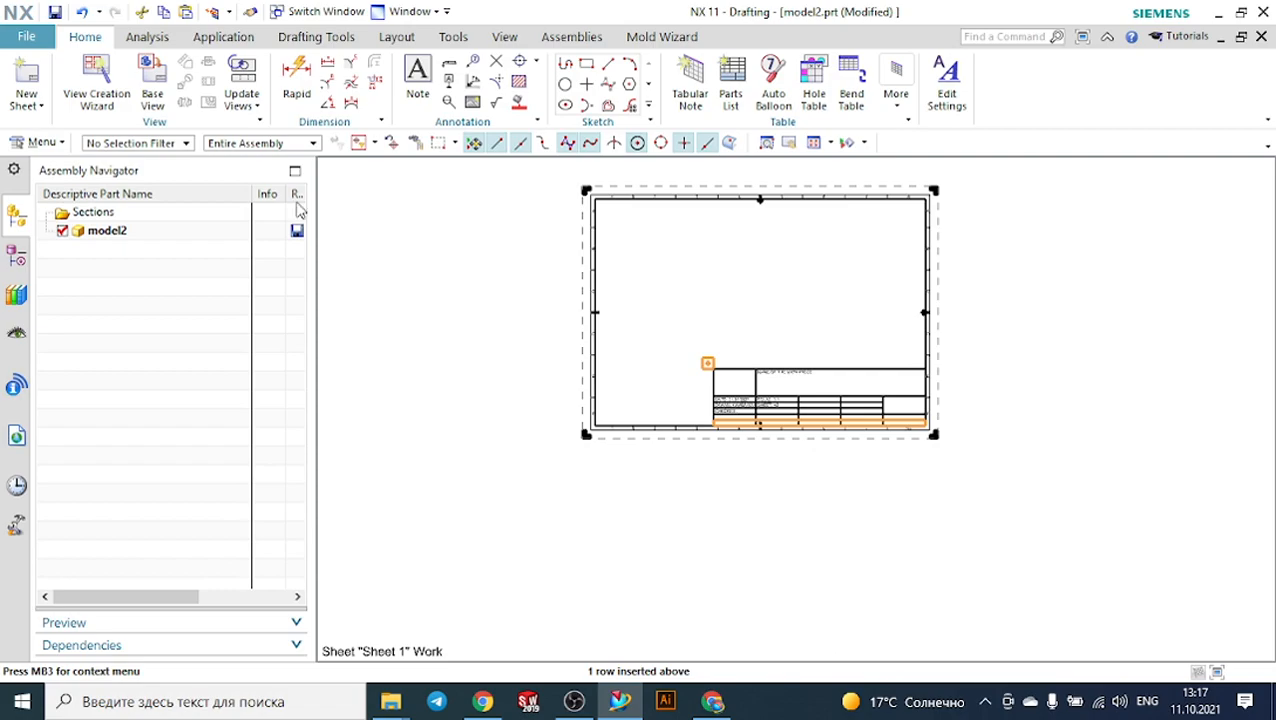
# Create a second drawing sheet from the "A4 - Size" template.
pyautogui.click(26, 80)
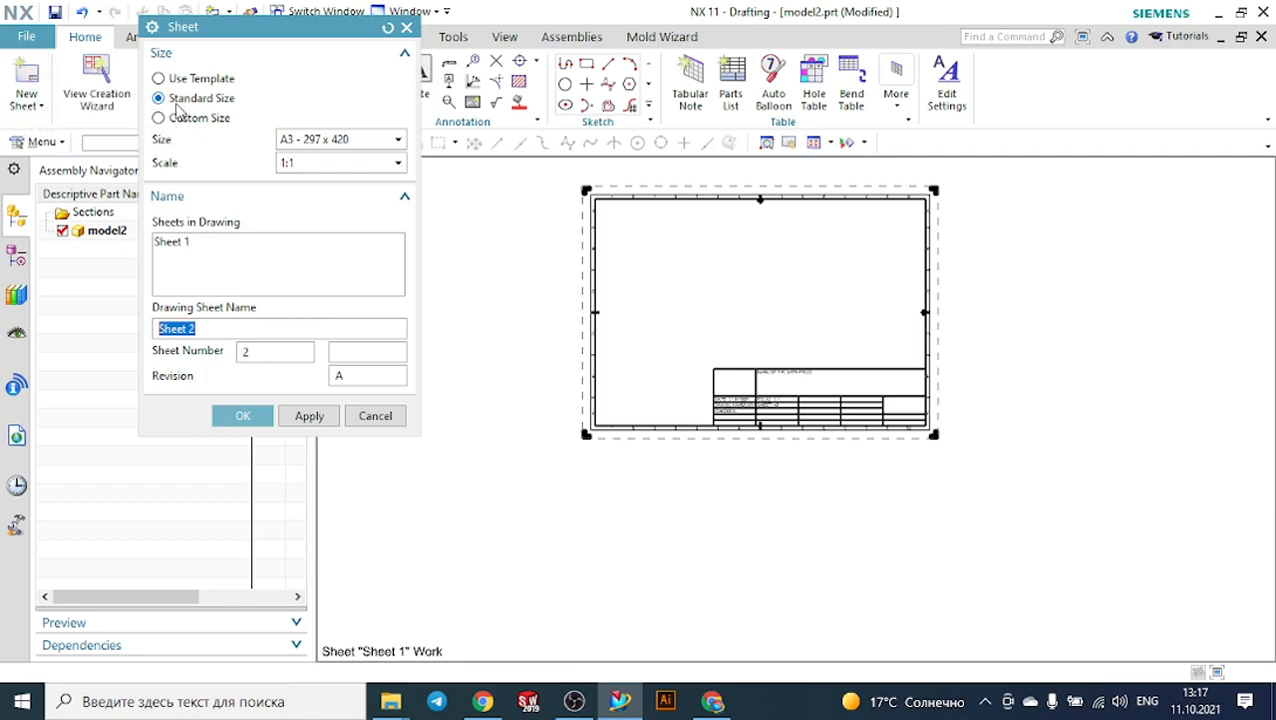
pyautogui.click(174, 79)
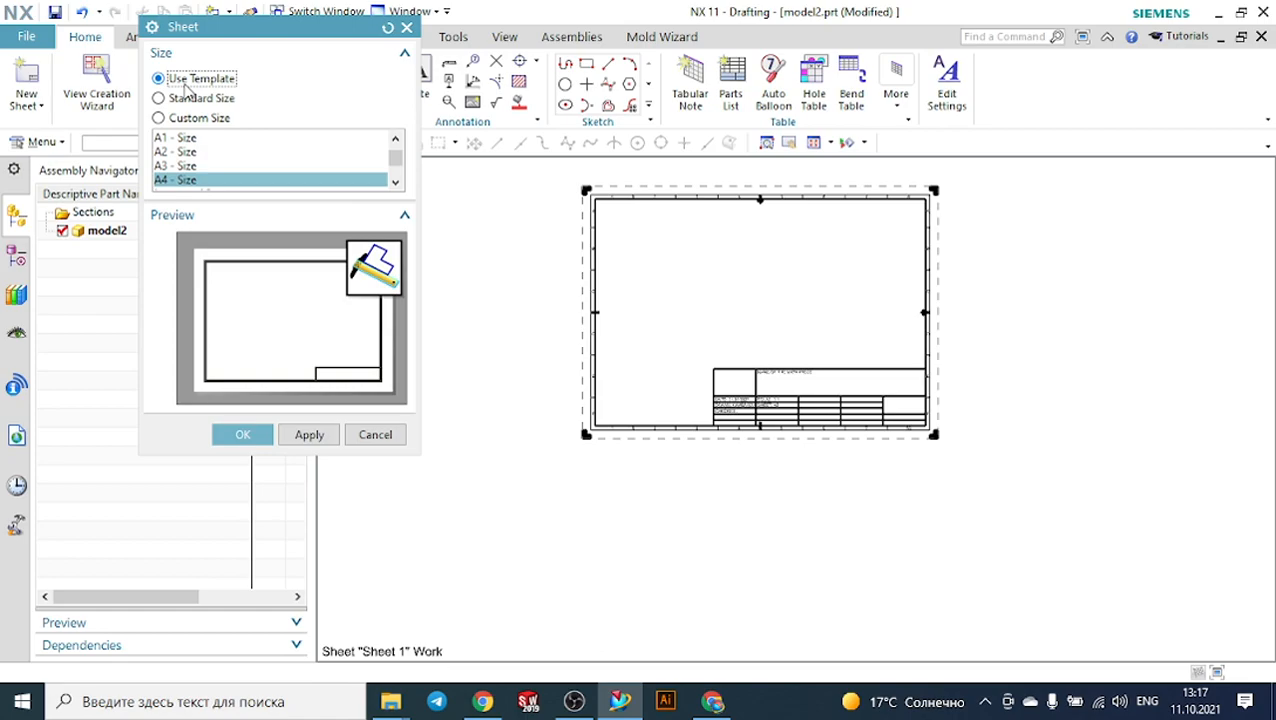
pyautogui.scroll(1, 199, 157)
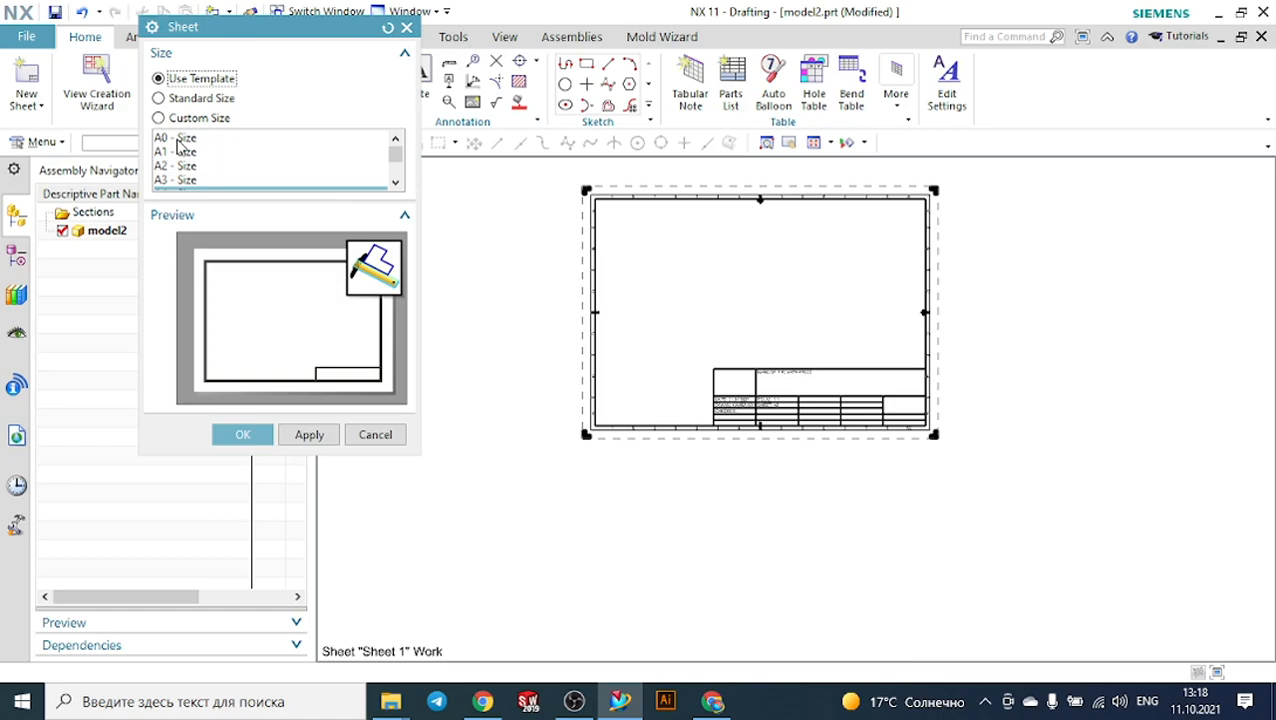
pyautogui.click(178, 139)
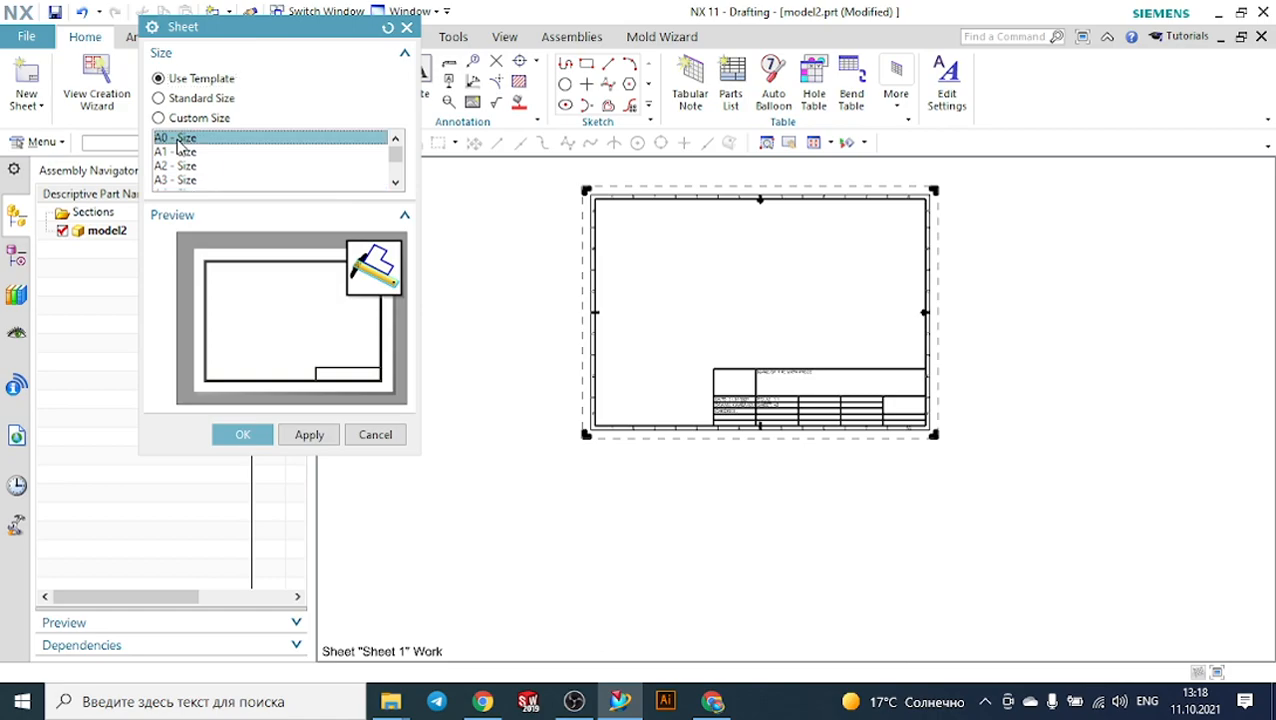
pyautogui.click(178, 151)
pyautogui.scroll(-3, 180, 165)
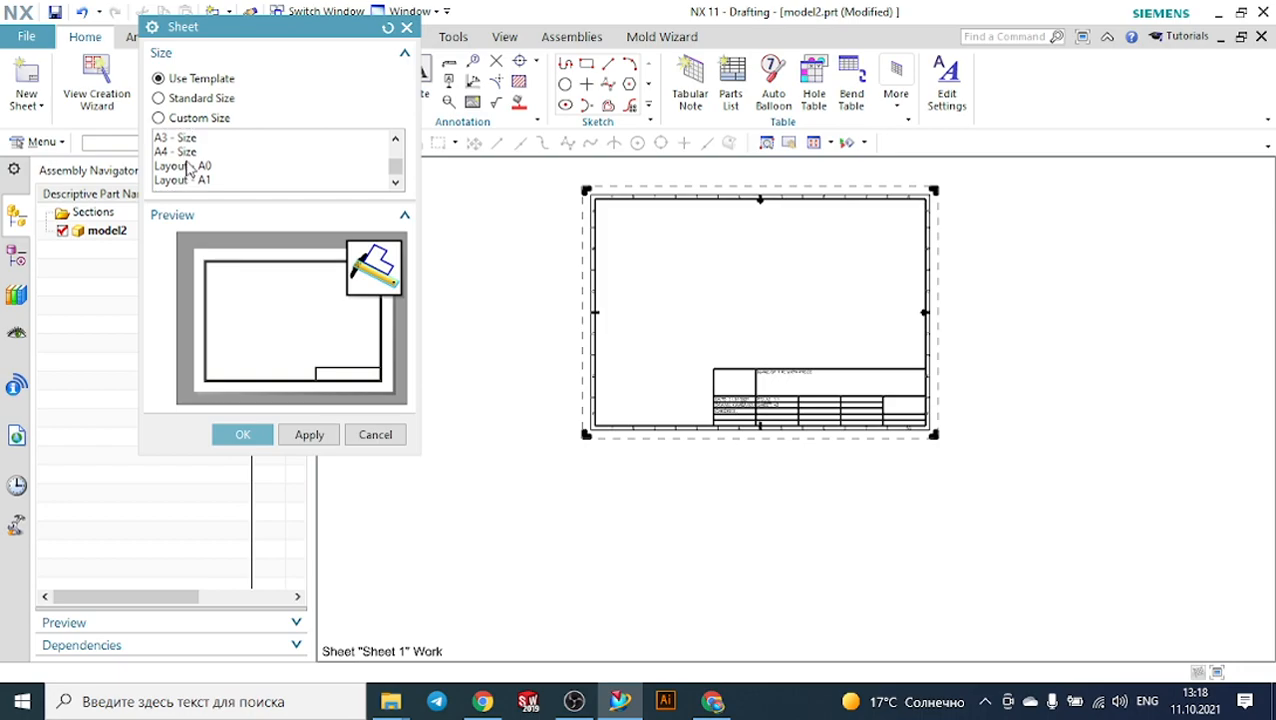
pyautogui.click(188, 152)
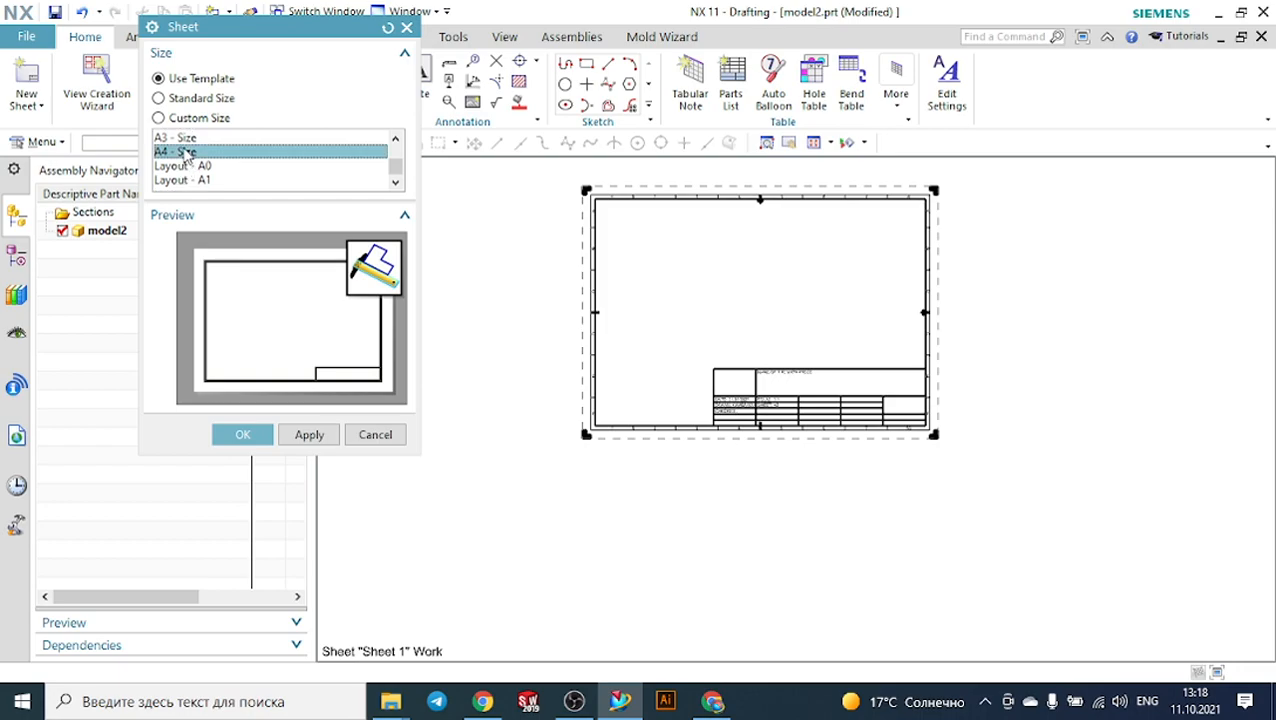
pyautogui.click(262, 436)
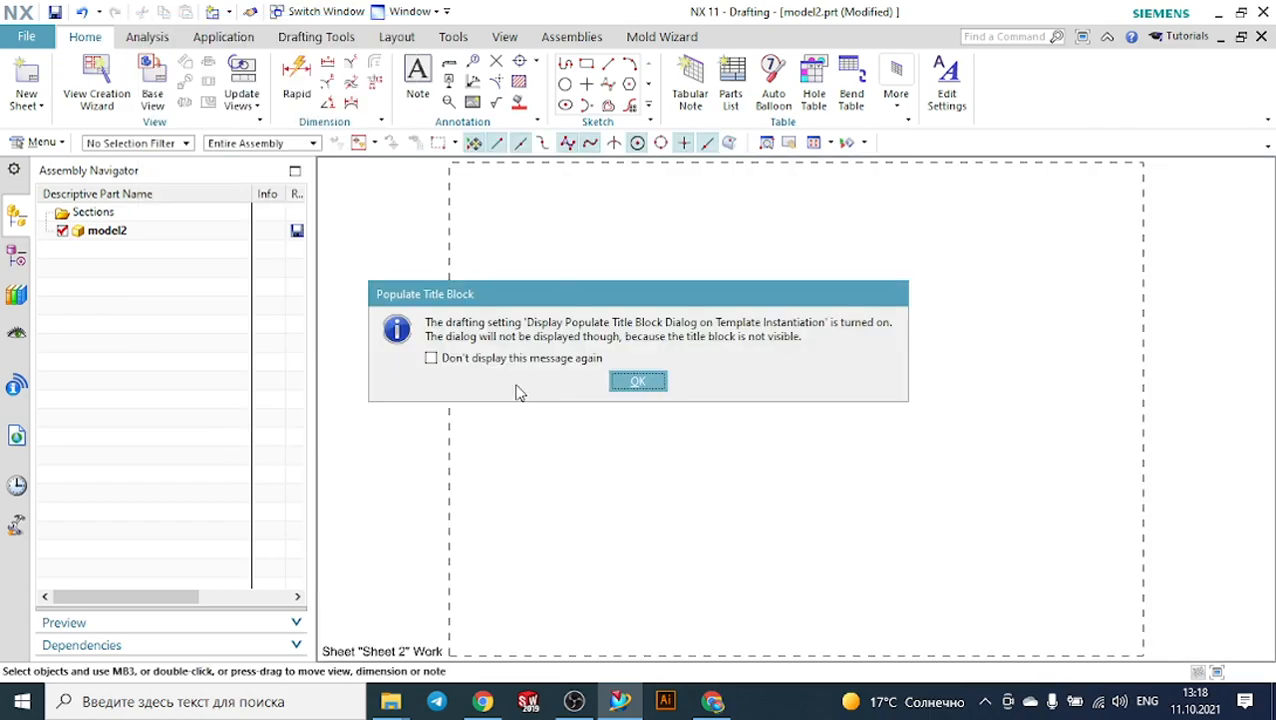
# Dismiss the Populate Title Block notice and look over the blank second sheet.
pyautogui.click(650, 380)
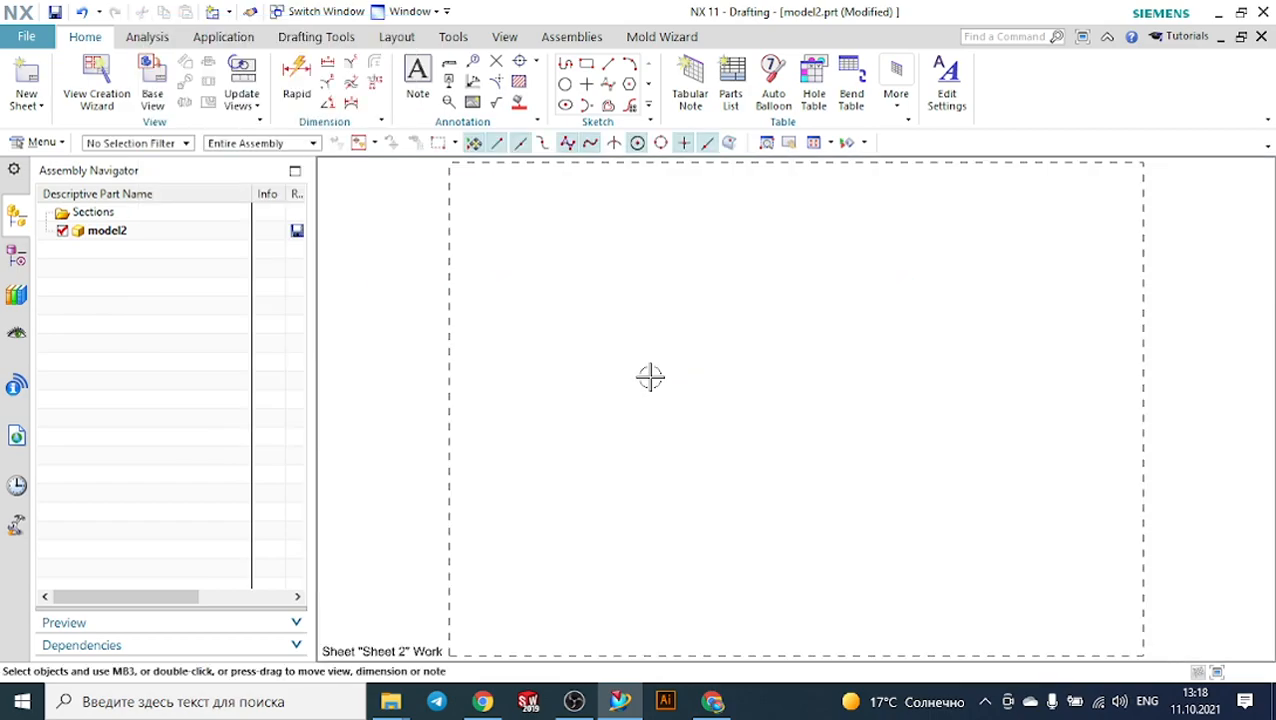
pyautogui.scroll(-2, 586, 298)
pyautogui.scroll(3, 586, 305)
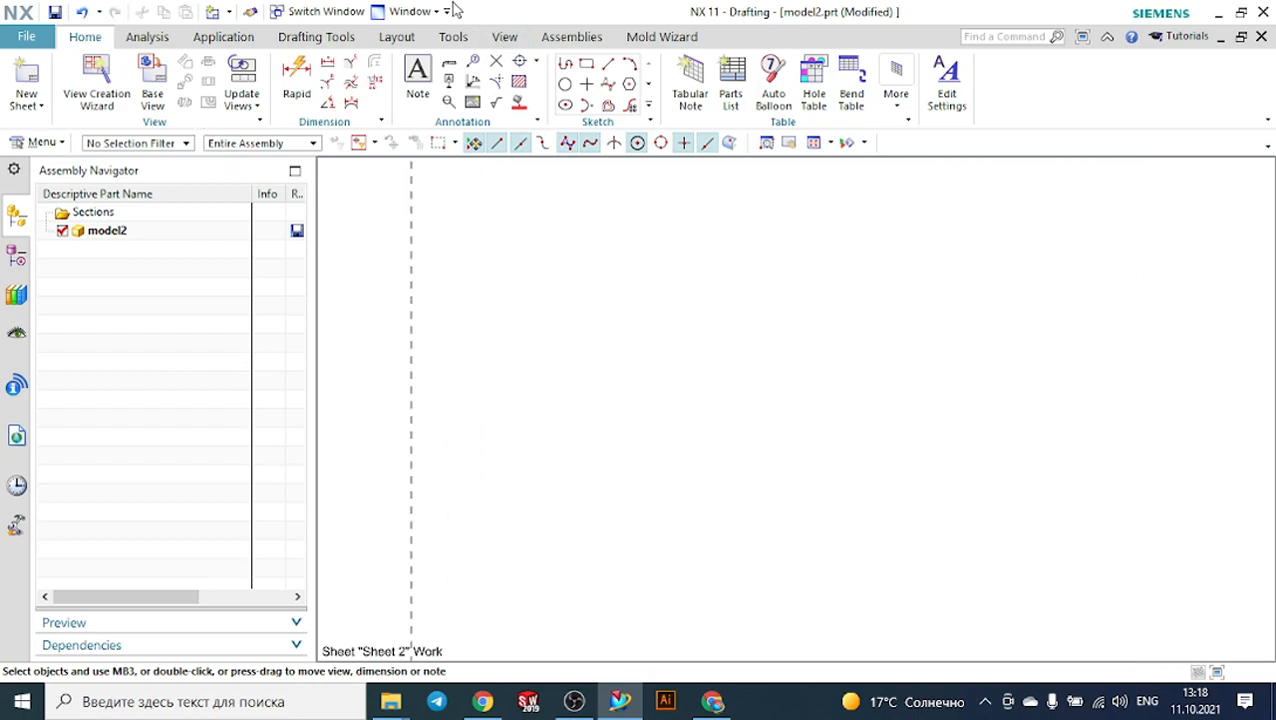
pyautogui.click(302, 18)
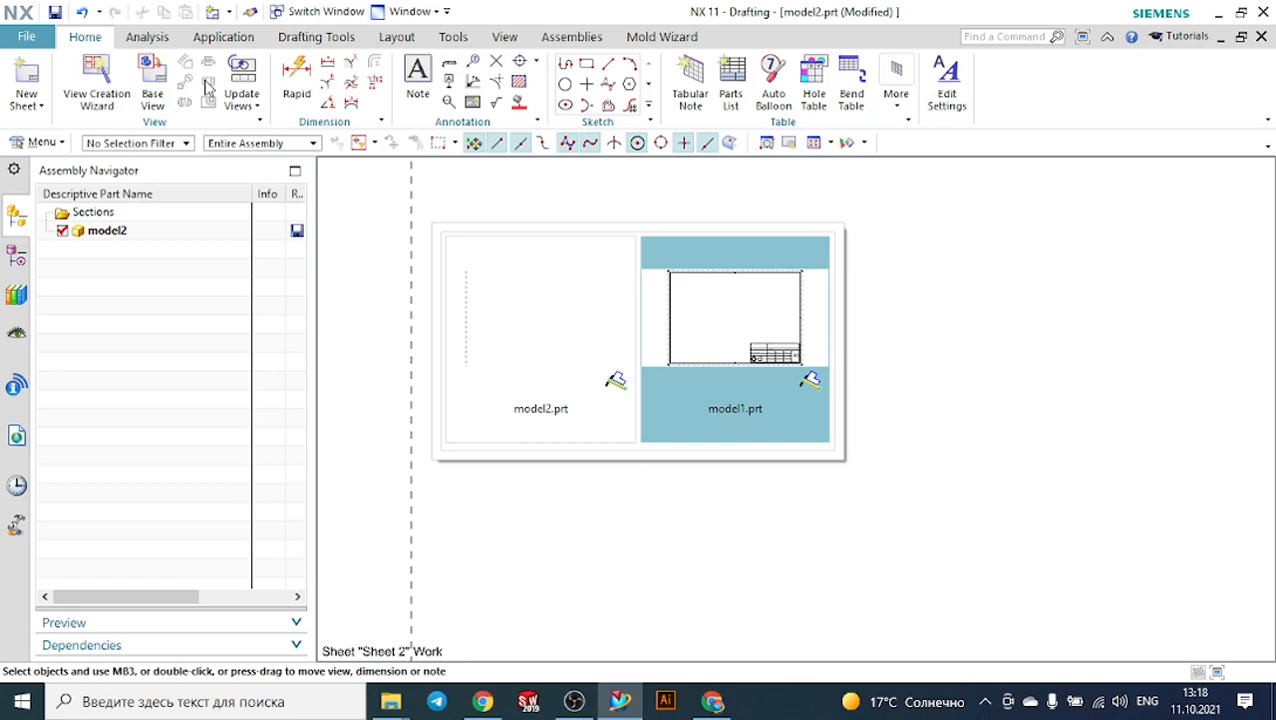
# Create a new stand-alone drawing file in millimetres from the "A4 - Size" template.
pyautogui.click(38, 40)
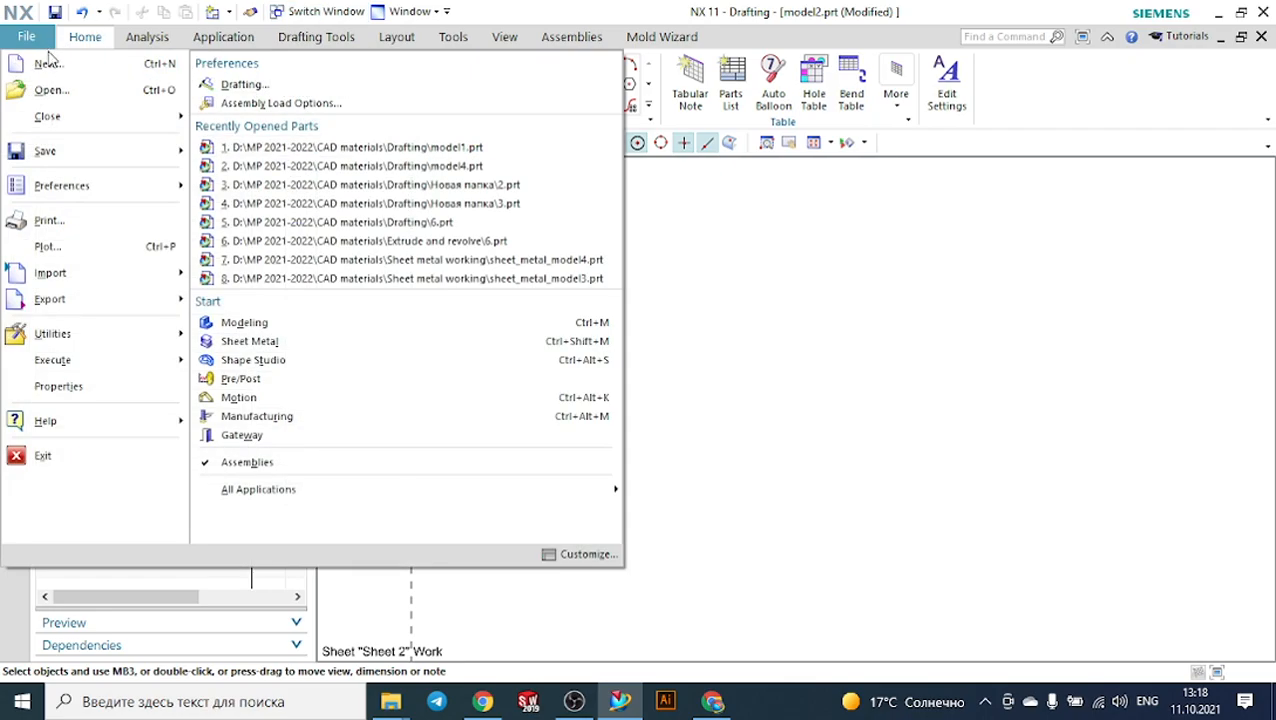
pyautogui.click(48, 63)
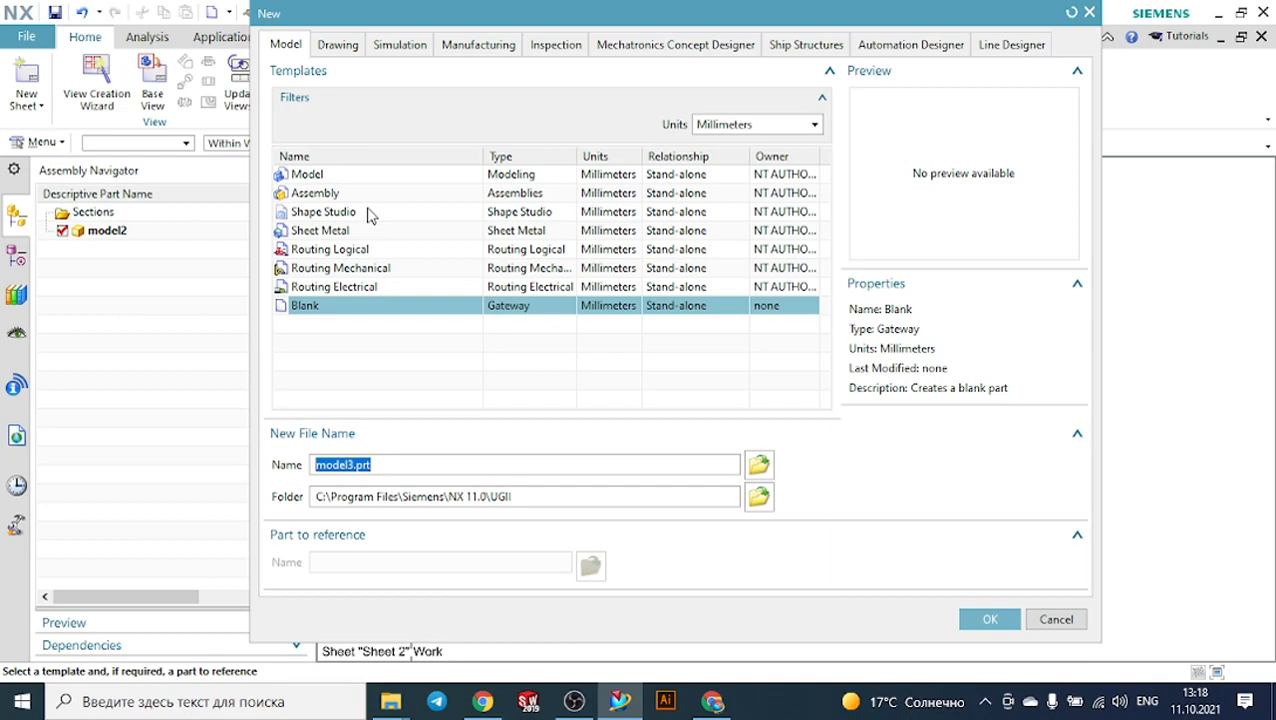
pyautogui.click(337, 47)
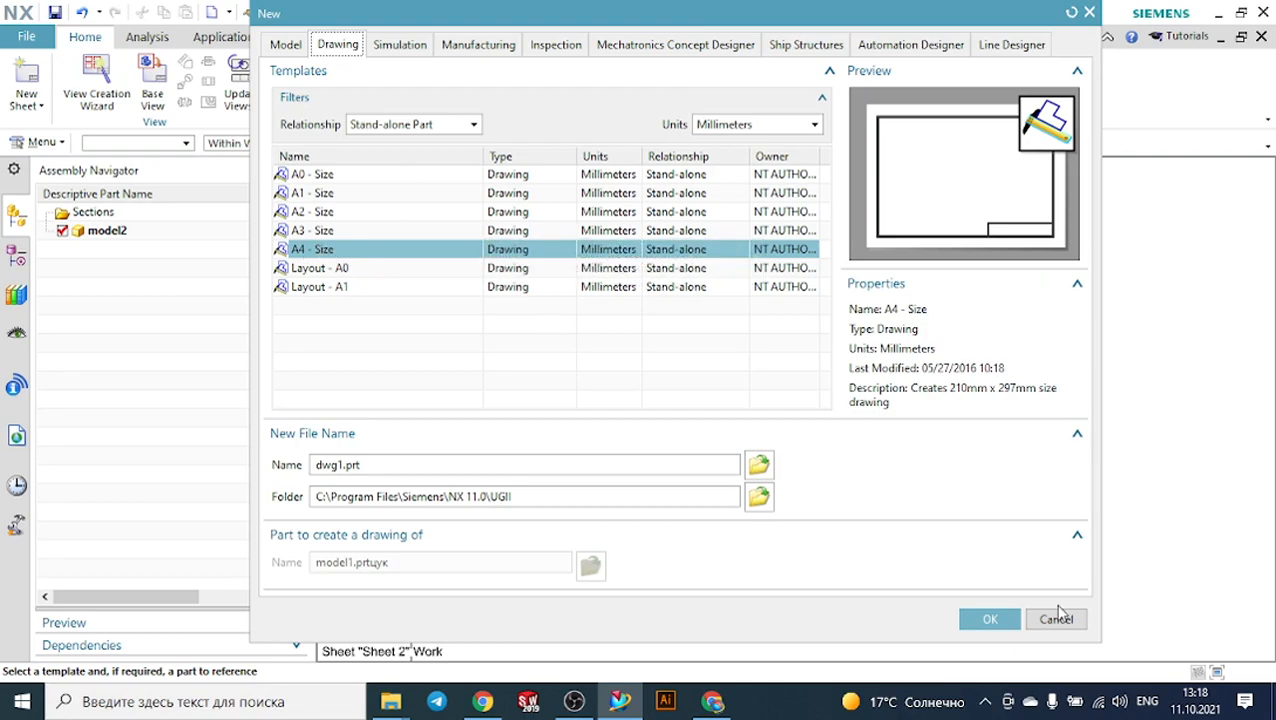
pyautogui.click(990, 621)
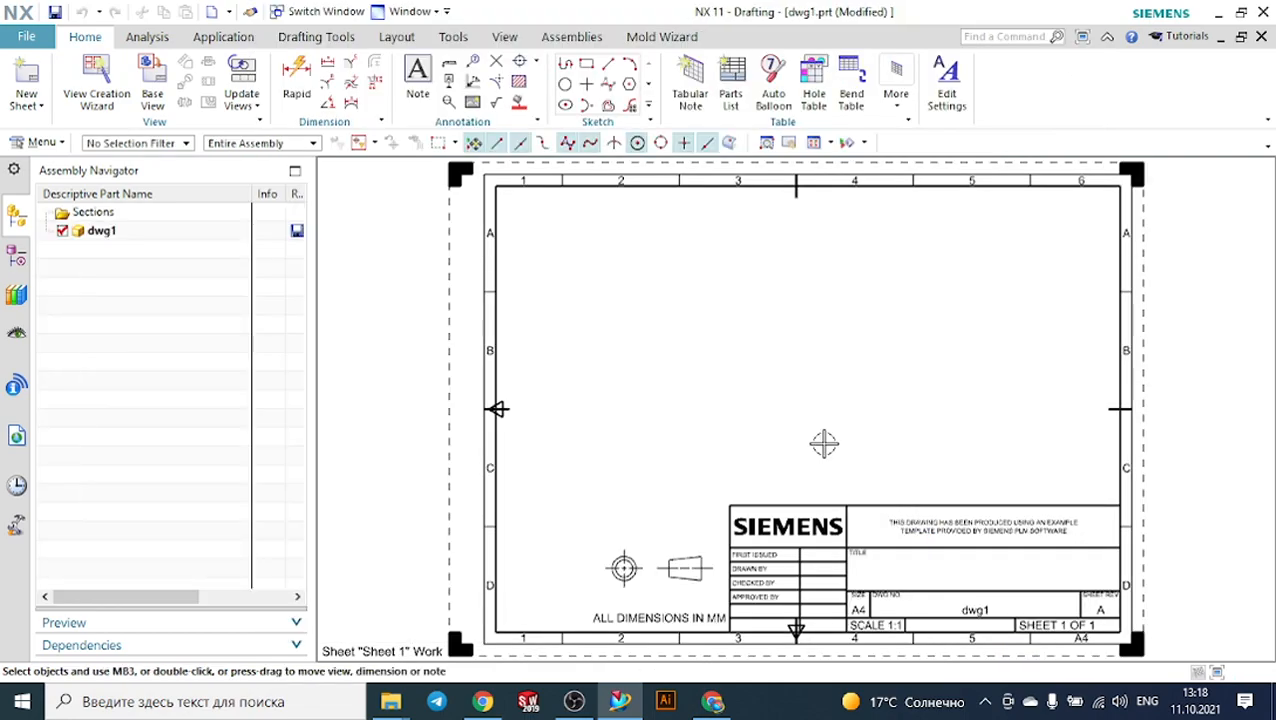
# Examine the template's title block, including its issue, approval, title, size, drawing number, revision, scale and sheet fields.
pyautogui.scroll(-1, 752, 376)
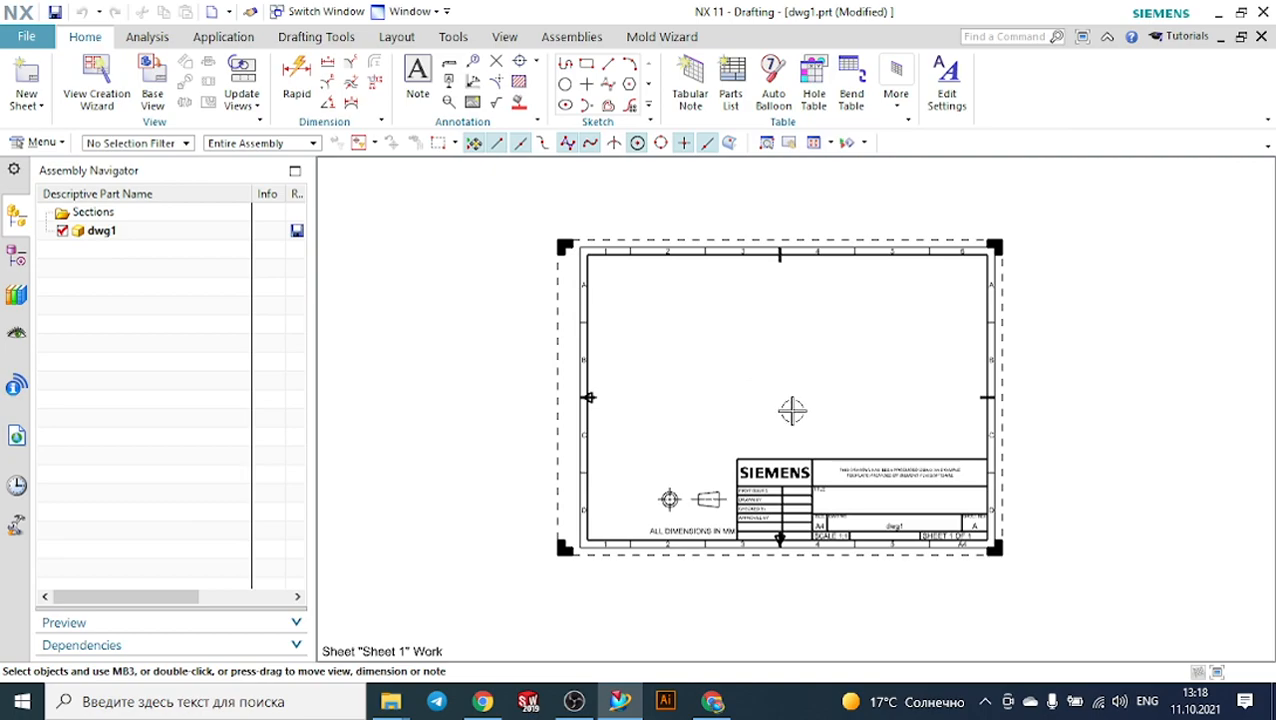
pyautogui.scroll(2, 818, 502)
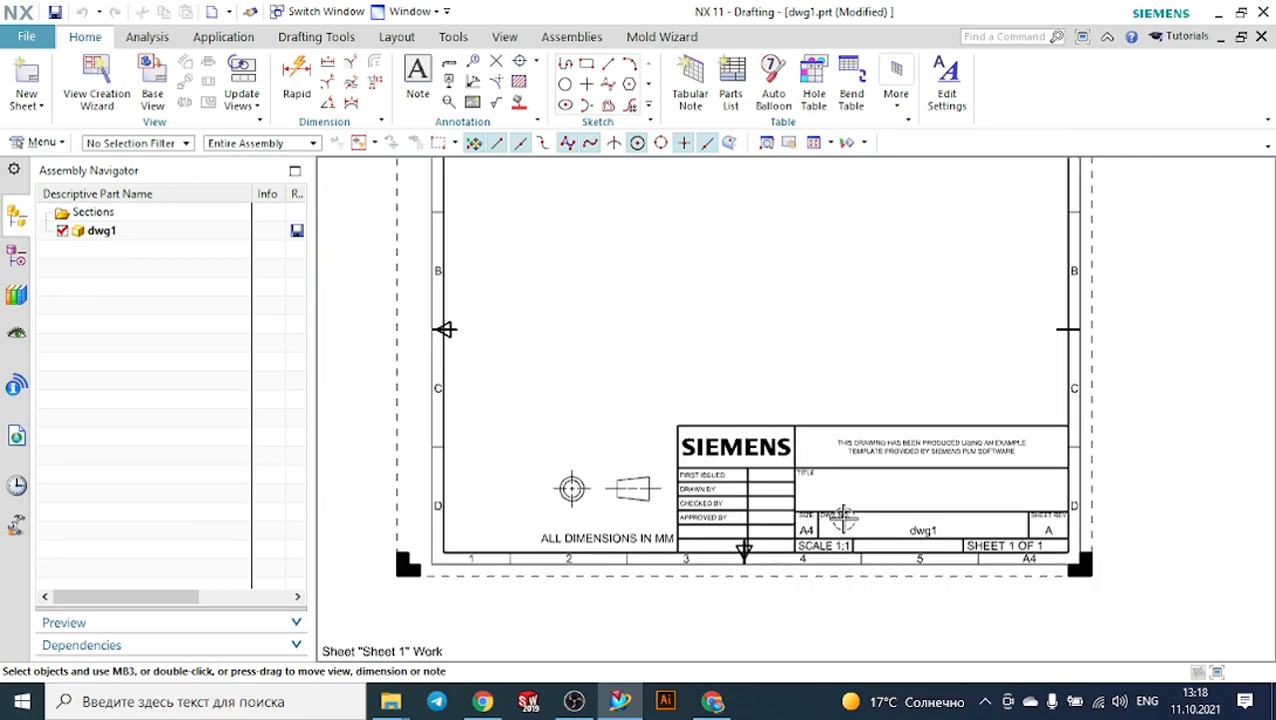
pyautogui.scroll(-1, 845, 514)
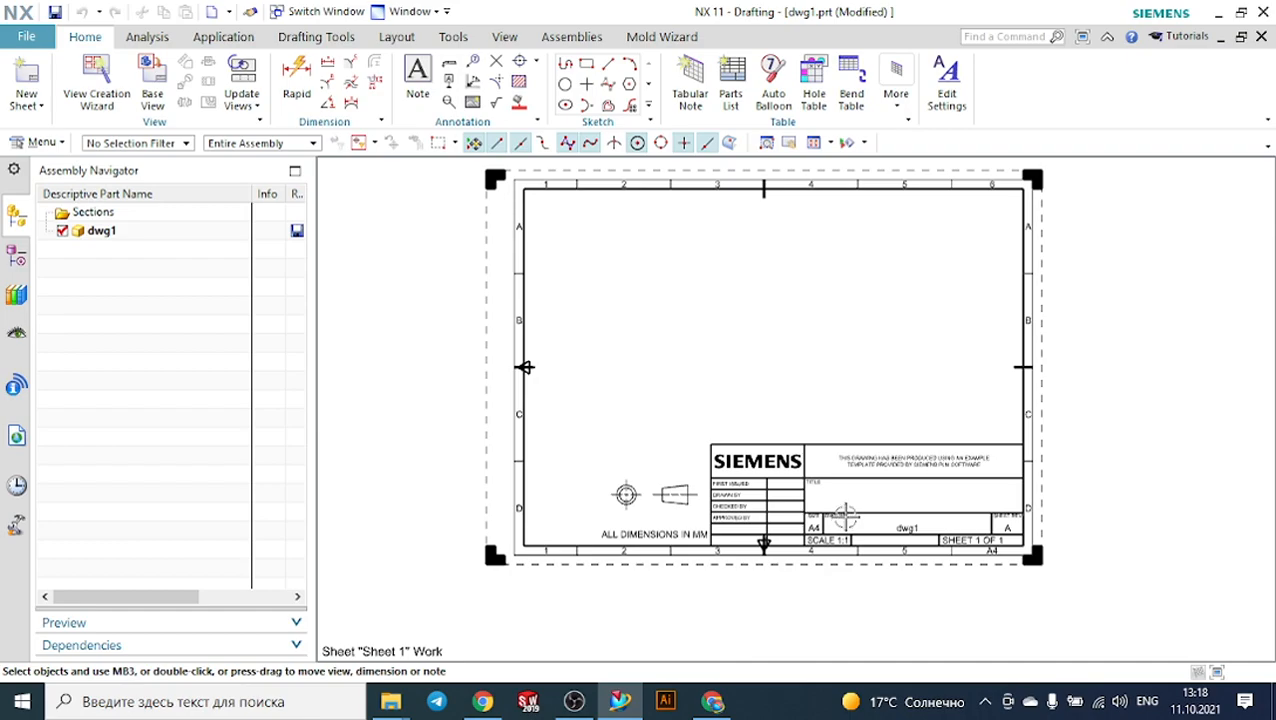
pyautogui.scroll(3, 845, 515)
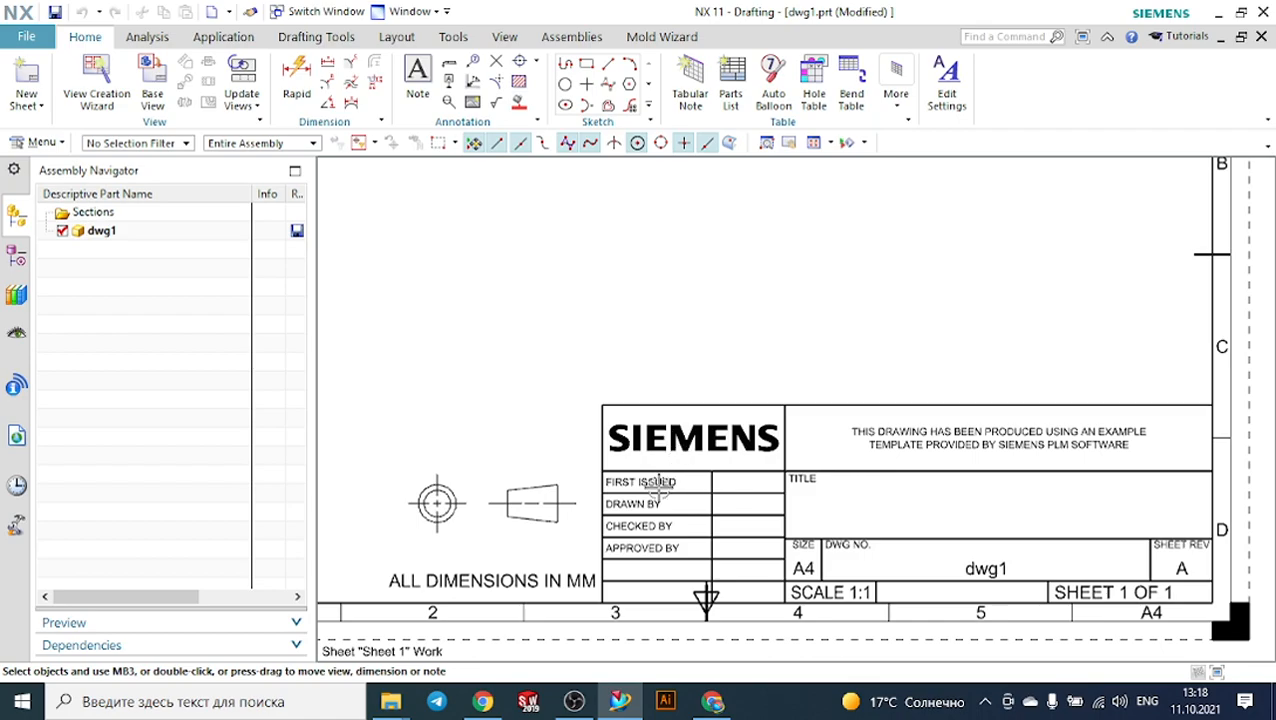
pyautogui.scroll(1, 661, 490)
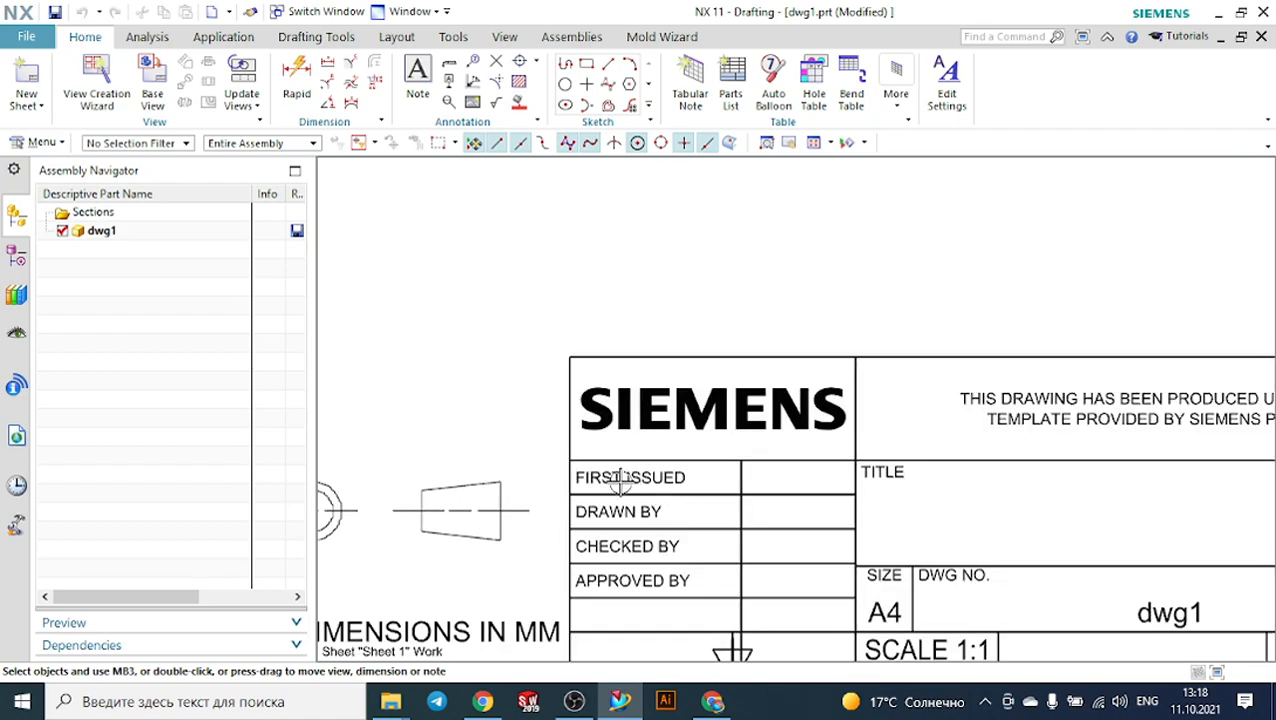
pyautogui.scroll(-1, 641, 543)
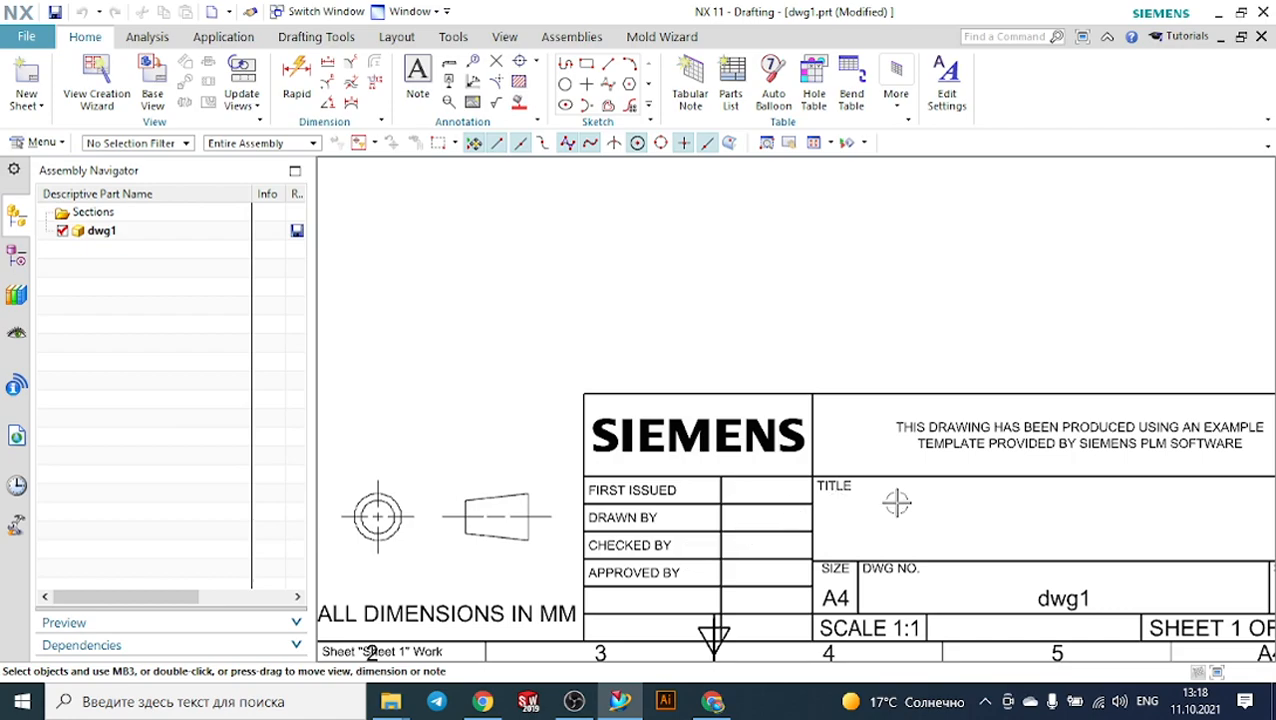
pyautogui.scroll(-1, 897, 500)
pyautogui.scroll(3, 879, 580)
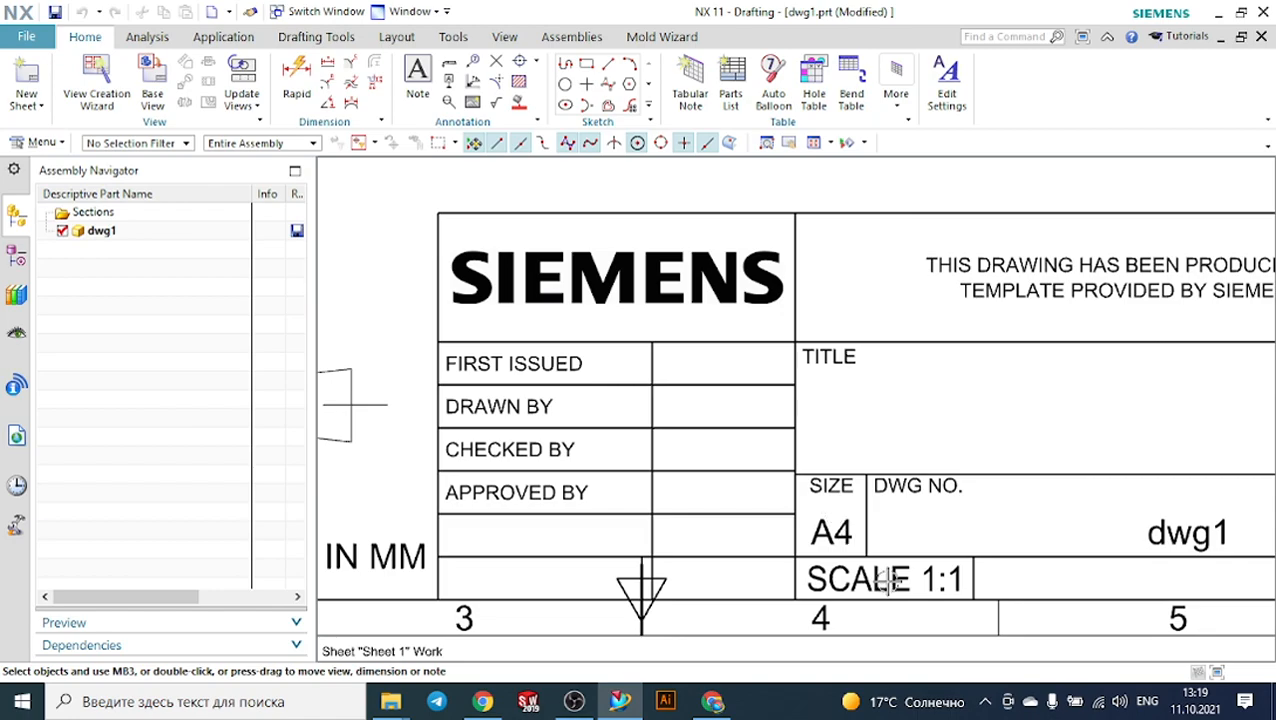
pyautogui.scroll(-2, 870, 575)
pyautogui.scroll(2, 1158, 538)
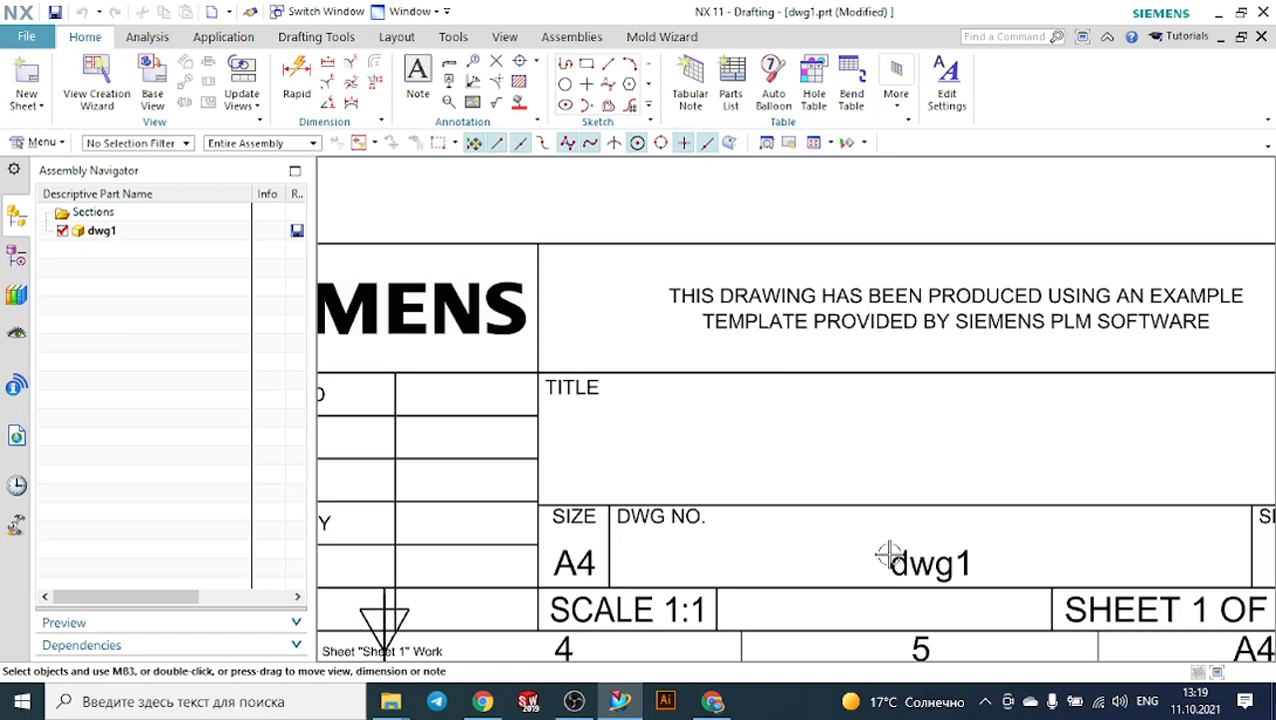
pyautogui.scroll(-2, 888, 557)
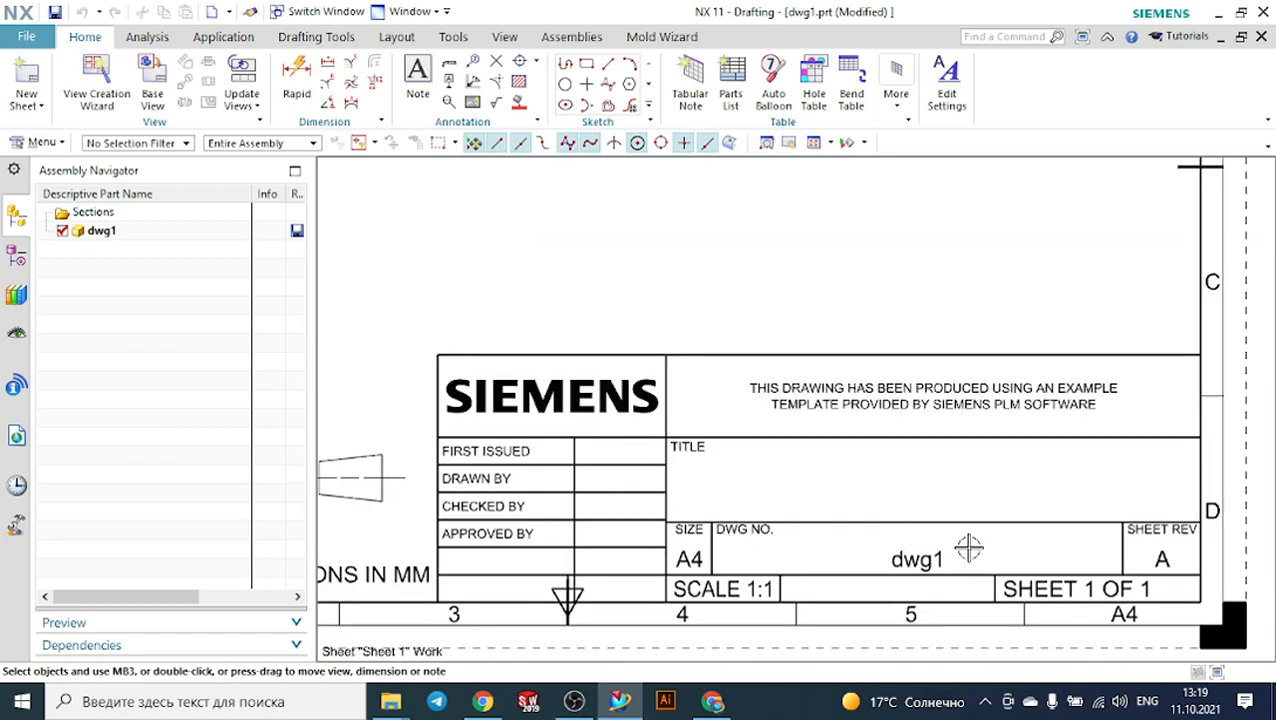
pyautogui.scroll(1, 1164, 553)
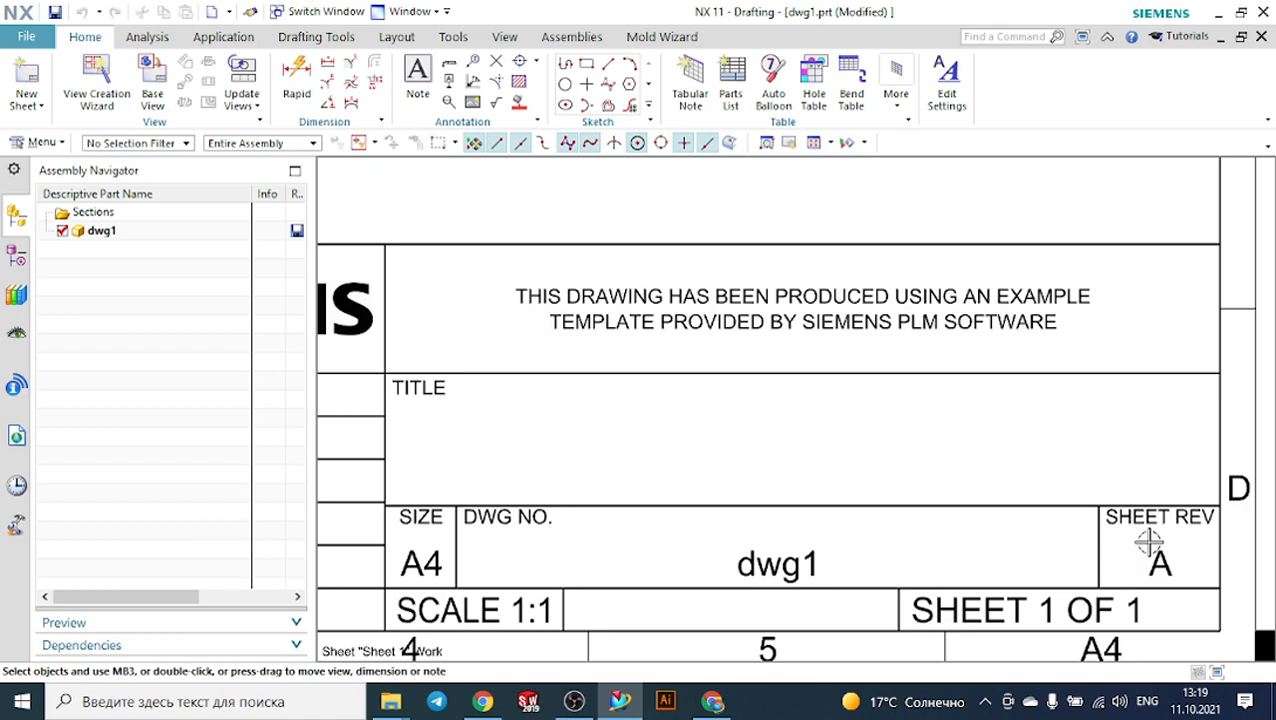
pyautogui.scroll(-2, 1151, 541)
pyautogui.scroll(-1, 1147, 541)
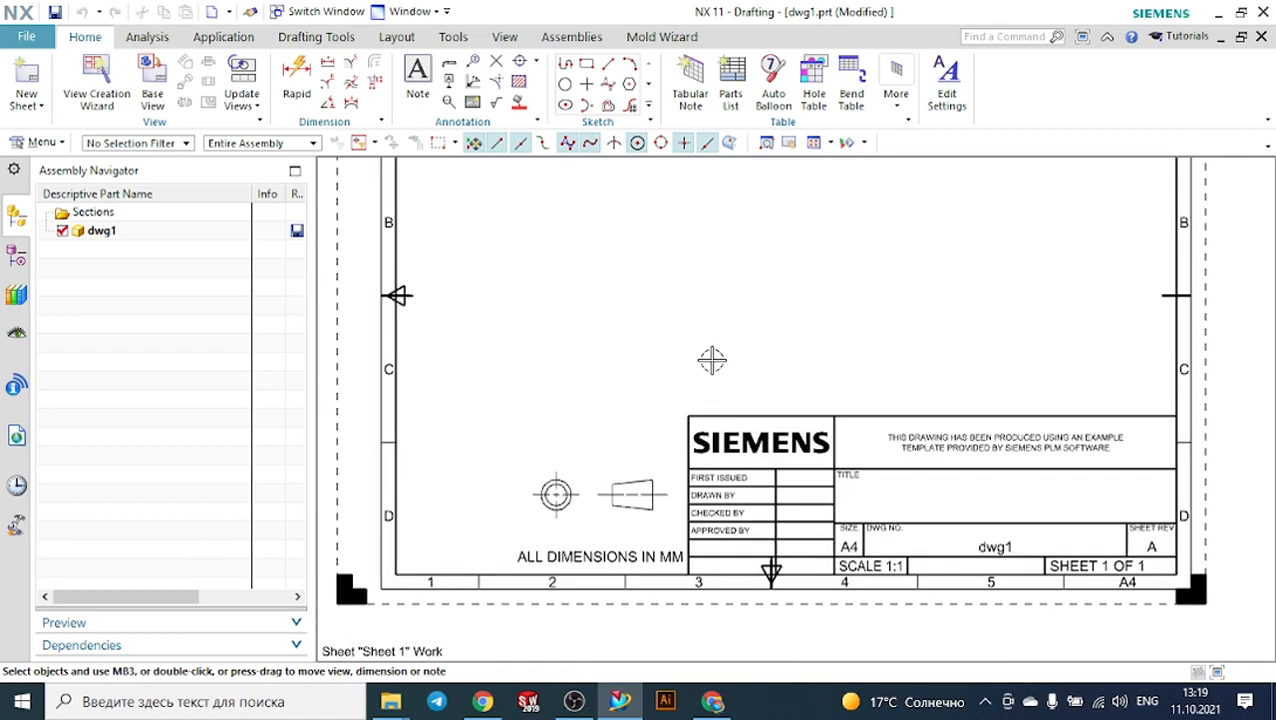
pyautogui.scroll(3, 793, 480)
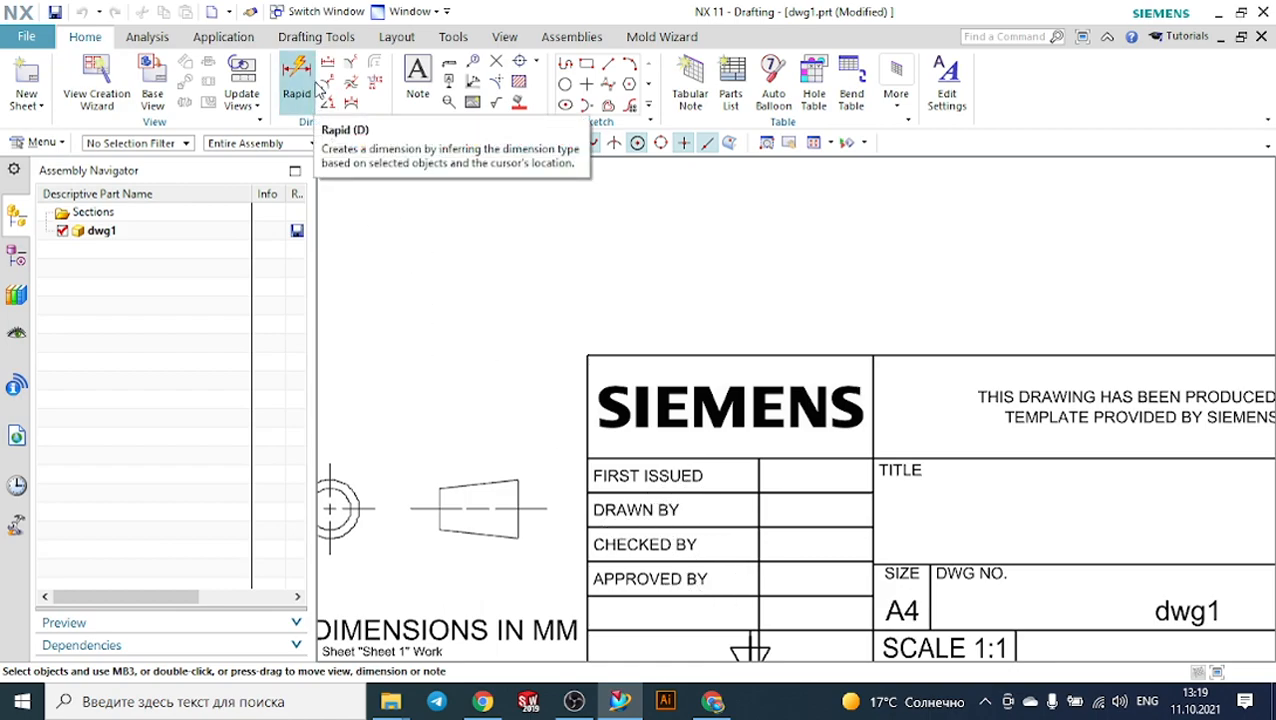
# Populate the title block with First Issued 11.10.2021 and the drafter's surname under Drawn By, leaving Checked By and Approved By blank.
pyautogui.click(327, 40)
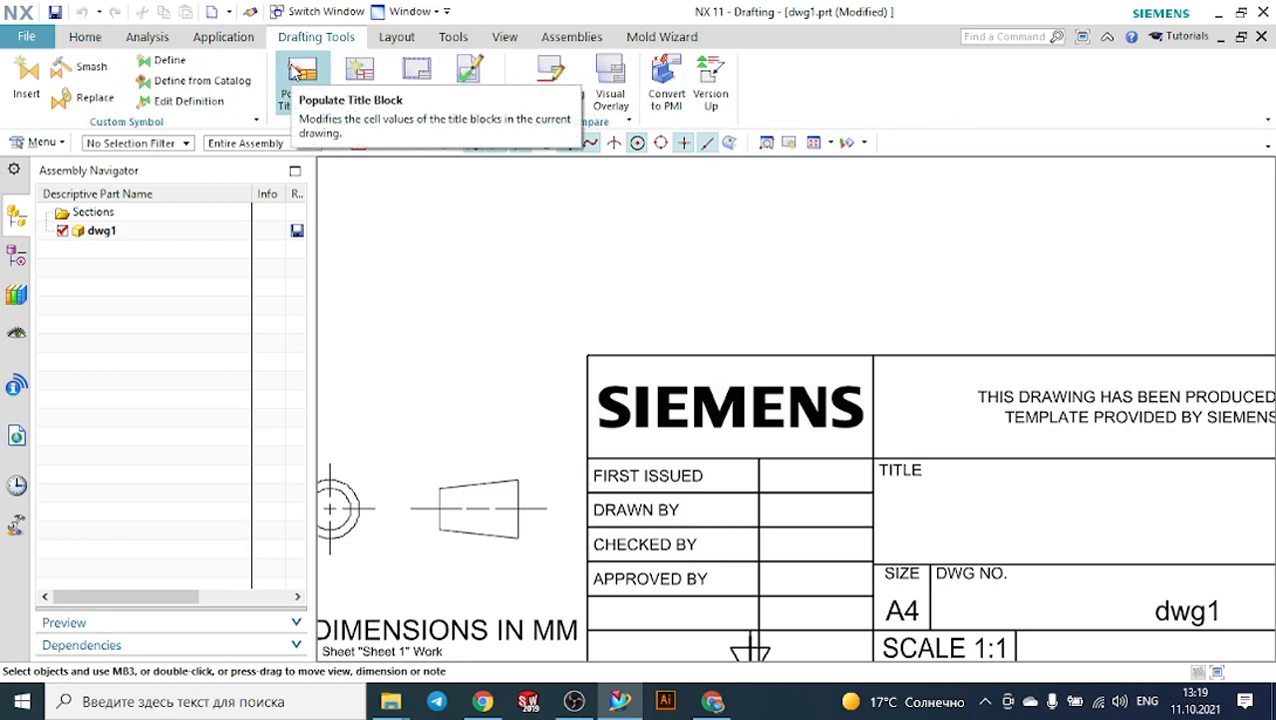
pyautogui.click(291, 69)
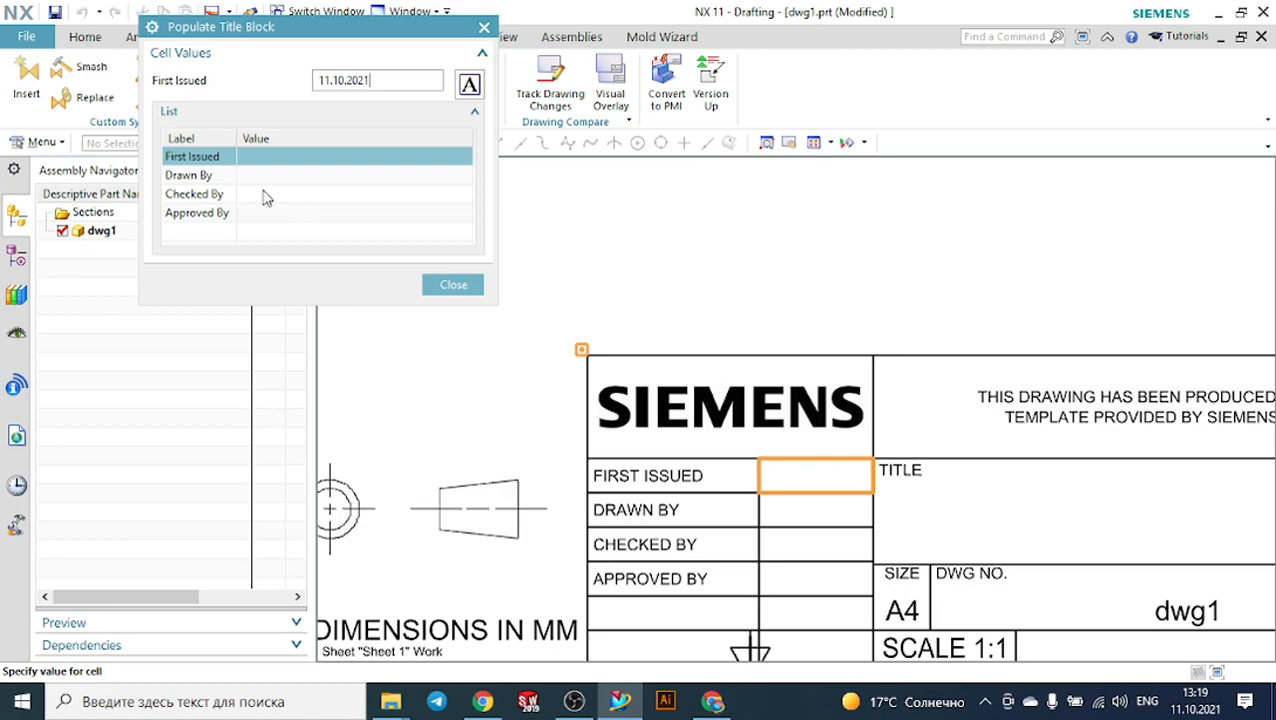
pyautogui.click(207, 176)
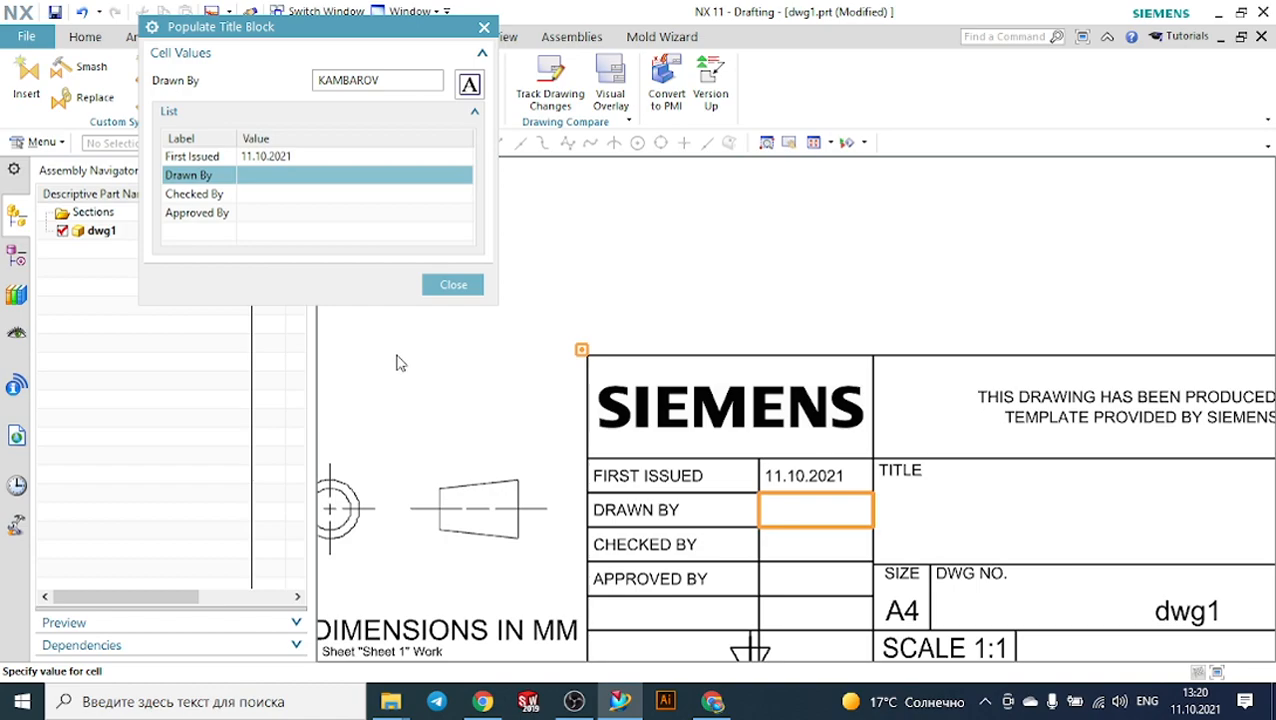
pyautogui.click(203, 195)
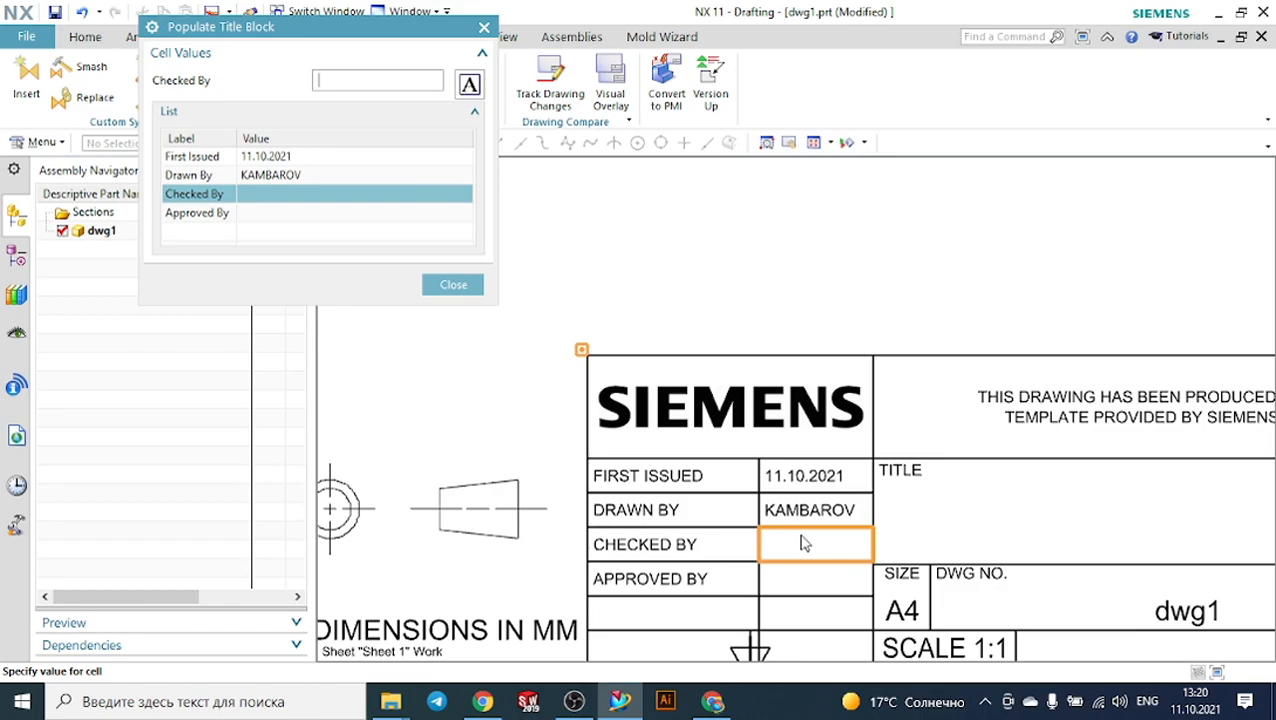
pyautogui.click(209, 216)
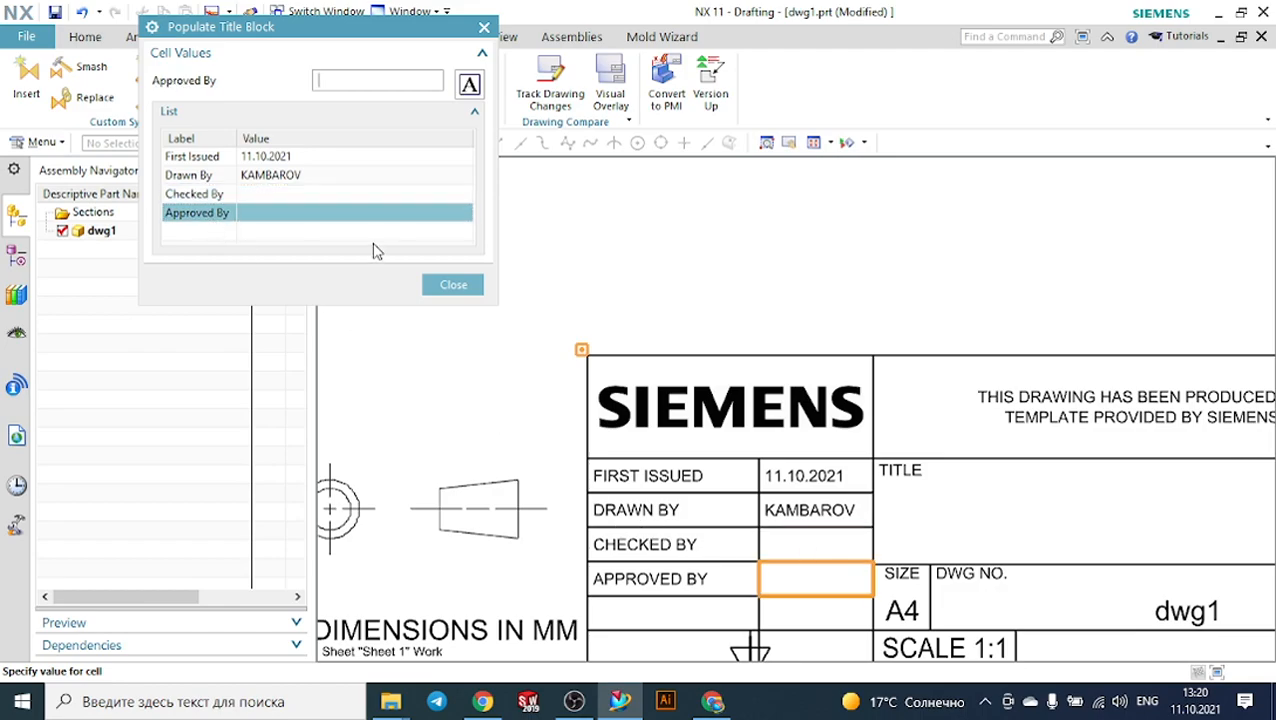
pyautogui.click(450, 285)
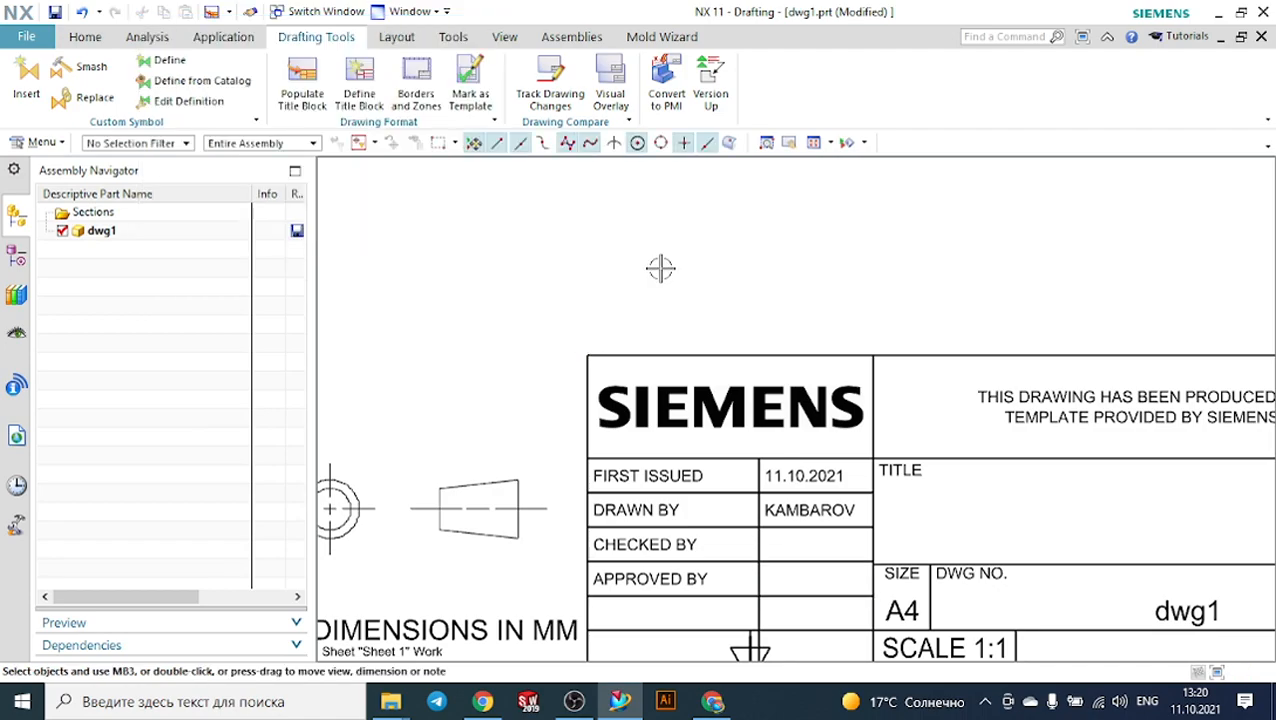
# Make layer 256, which holds the template's title block and border, selectable in the layer settings.
pyautogui.scroll(-4, 720, 279)
pyautogui.scroll(3, 957, 373)
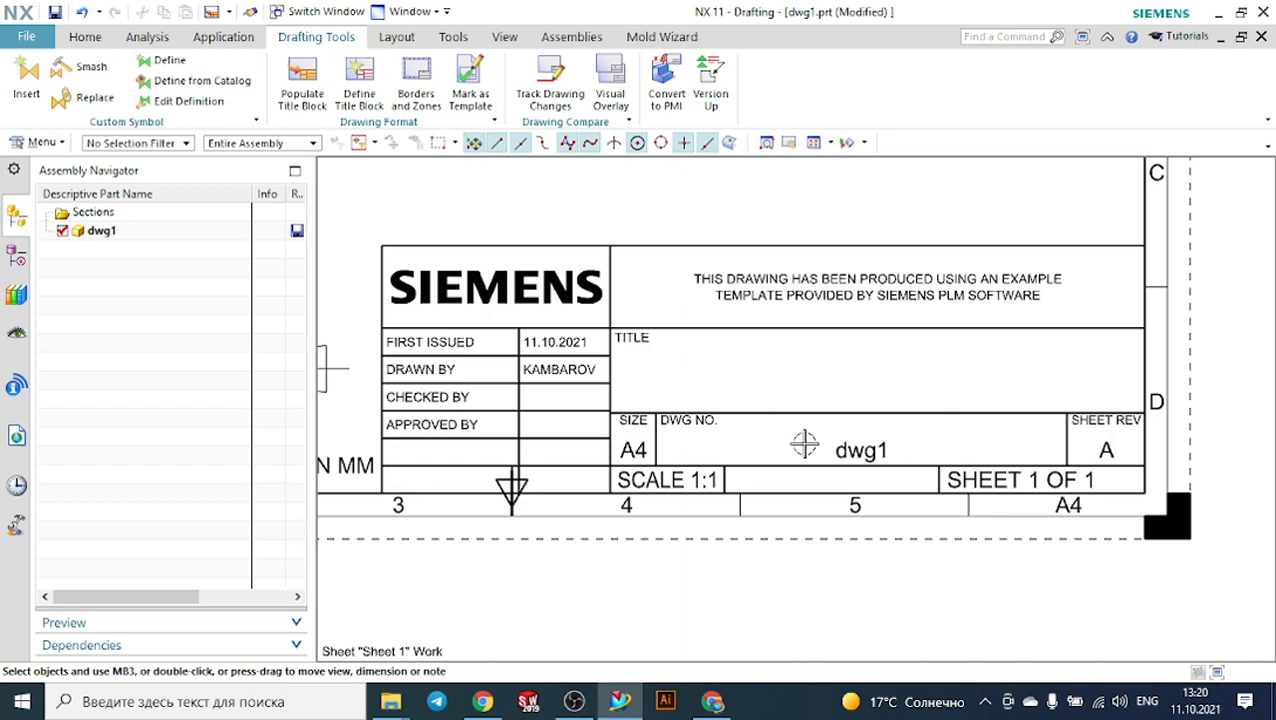
pyautogui.scroll(-1, 836, 446)
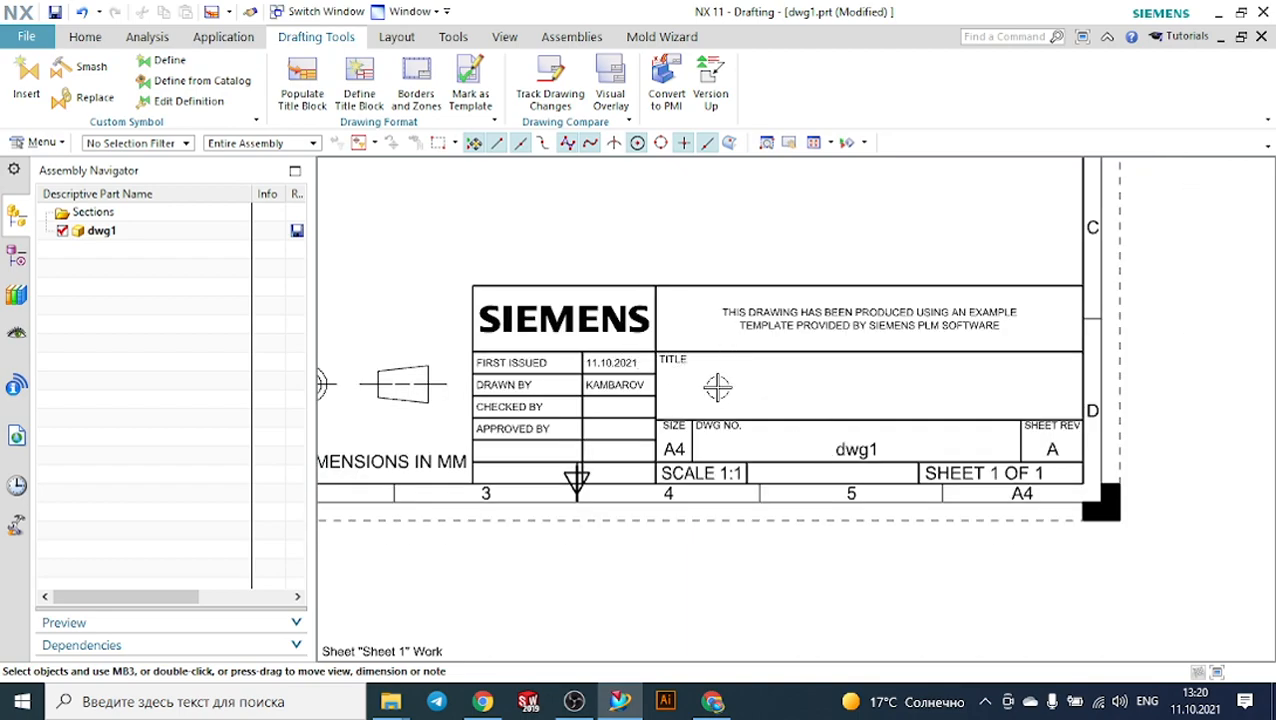
pyautogui.scroll(-1, 795, 398)
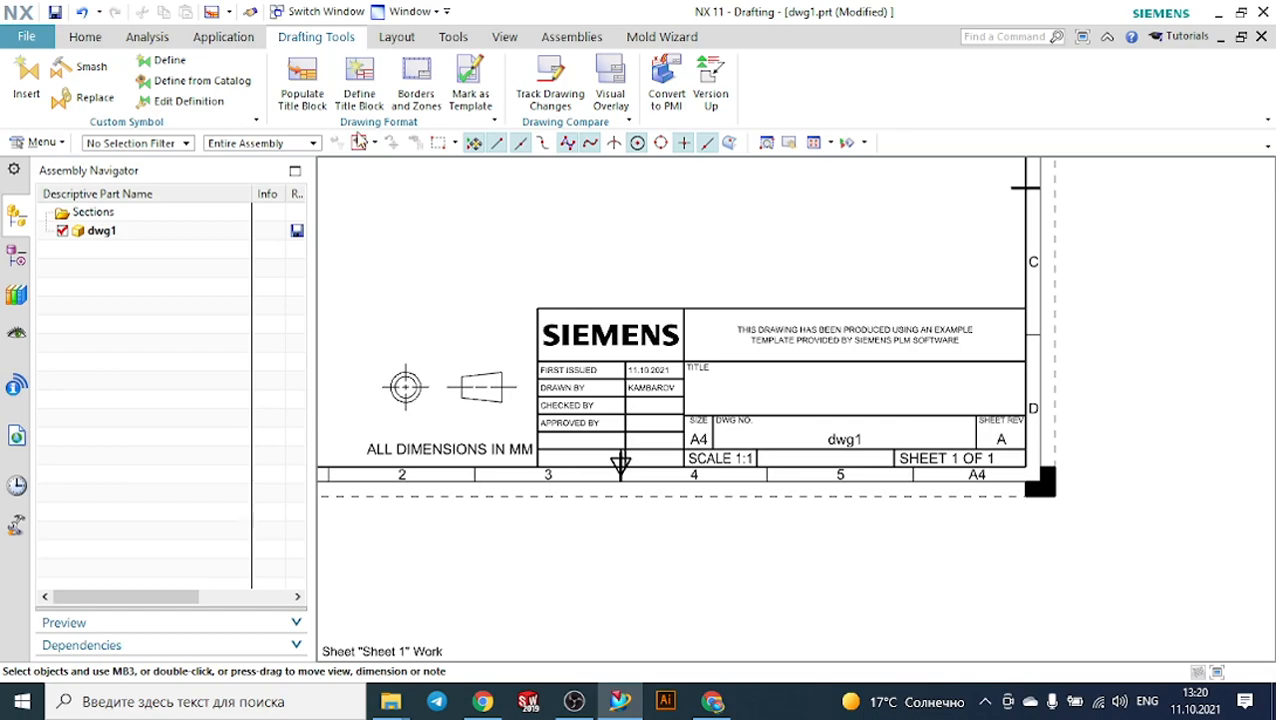
pyautogui.click(506, 38)
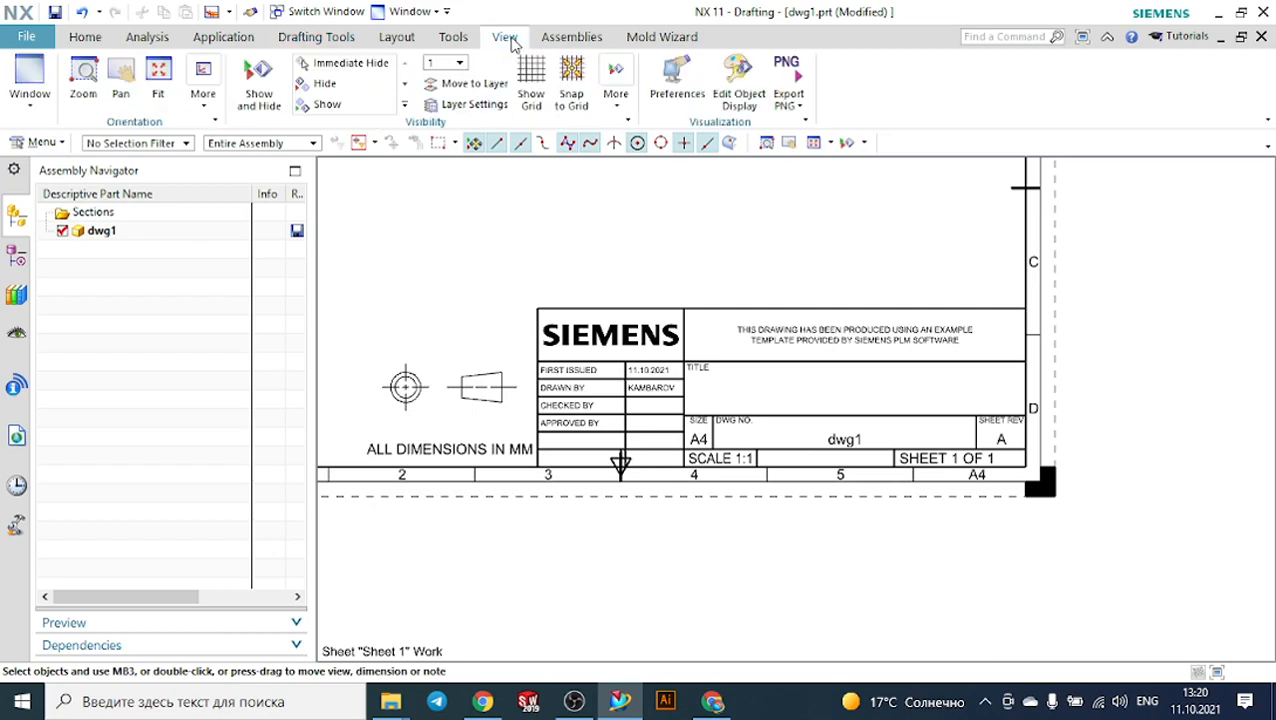
pyautogui.click(490, 104)
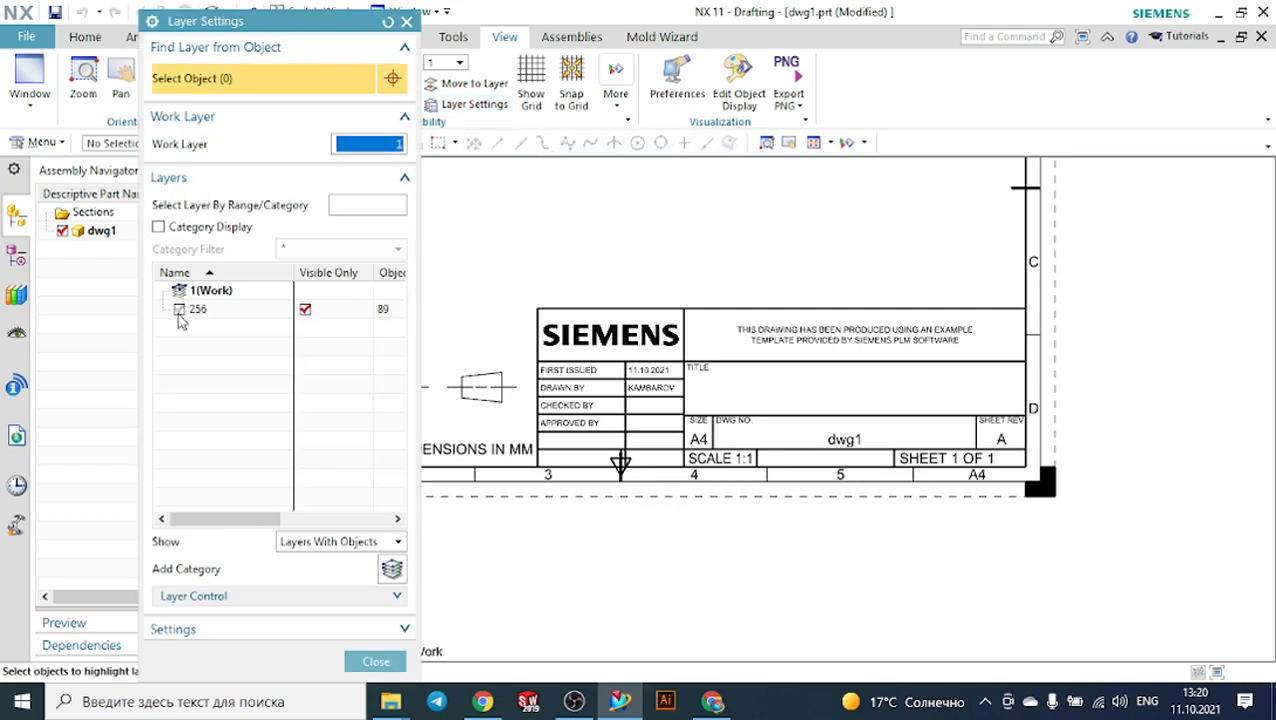
pyautogui.click(179, 309)
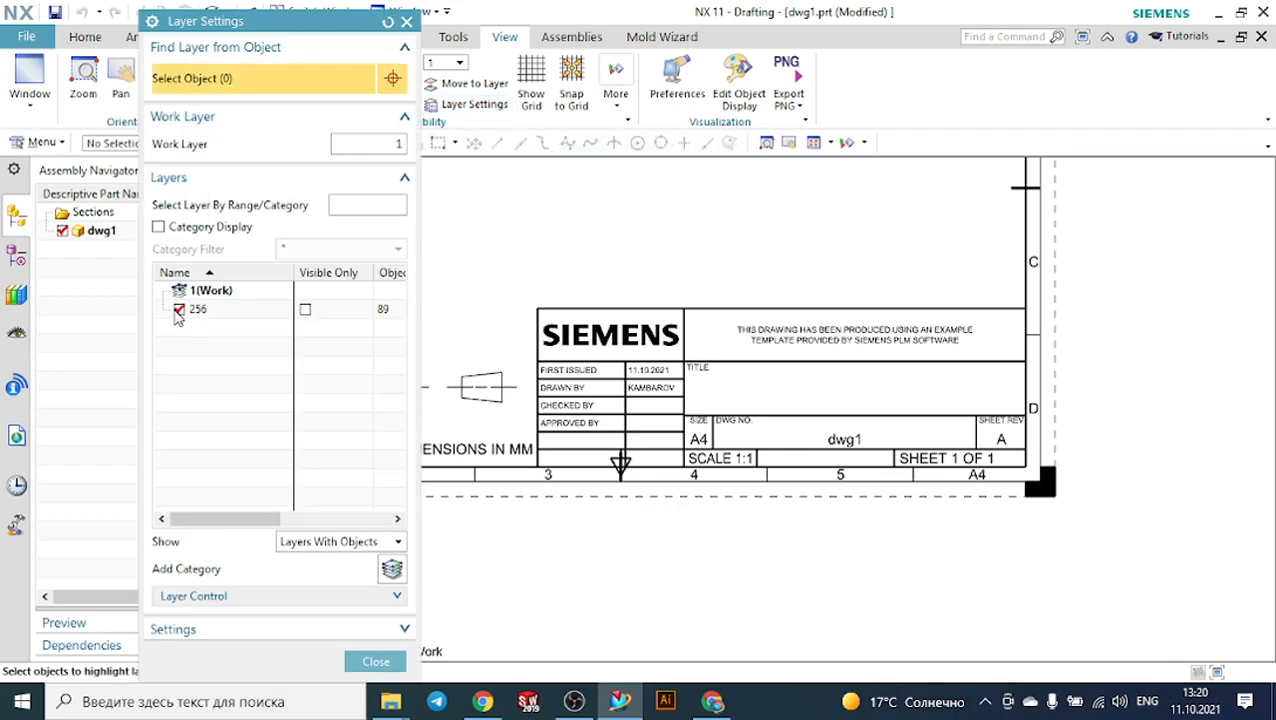
pyautogui.click(376, 661)
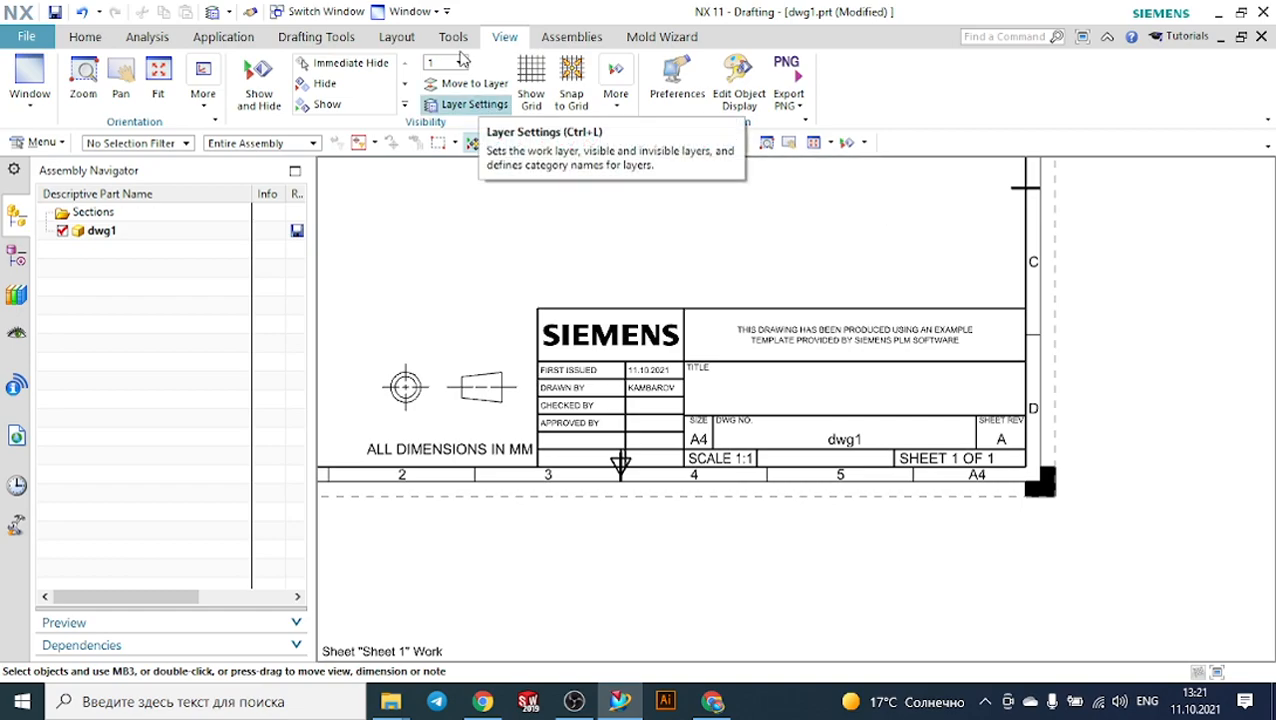
# Recheck the layer settings for layer 256 and check that the title block can be highlighted.
pyautogui.click(466, 104)
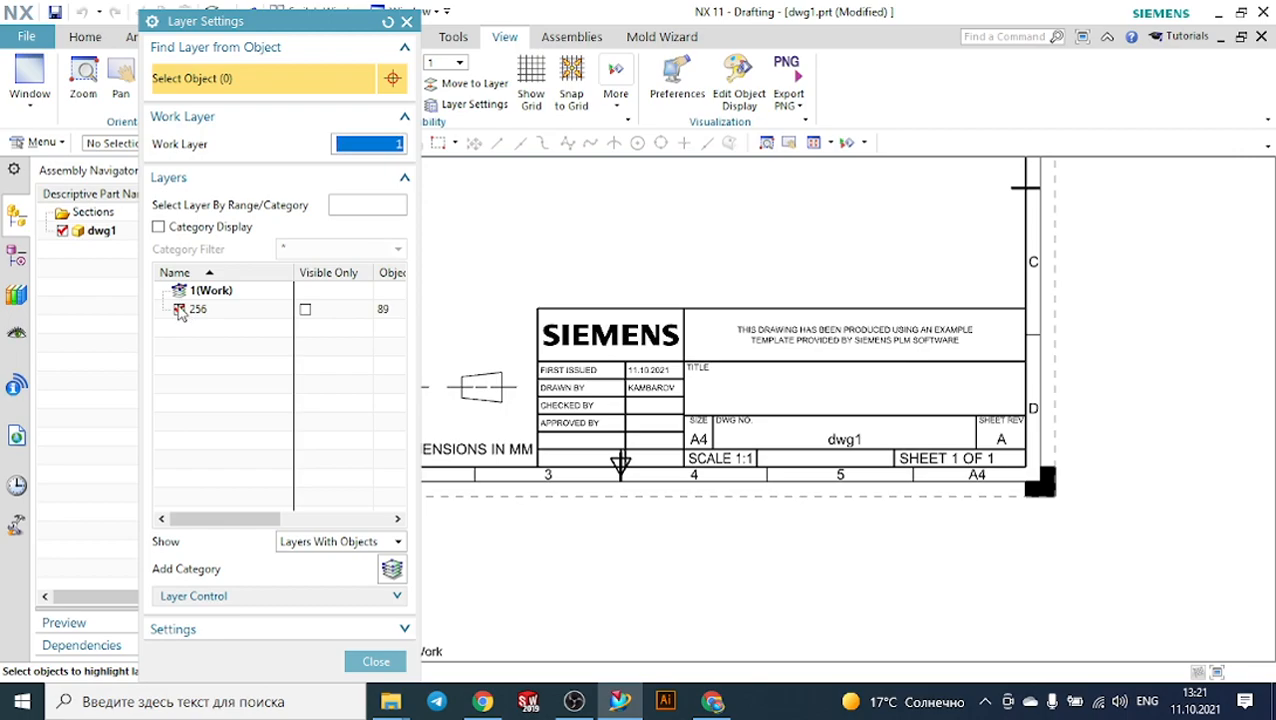
pyautogui.click(375, 661)
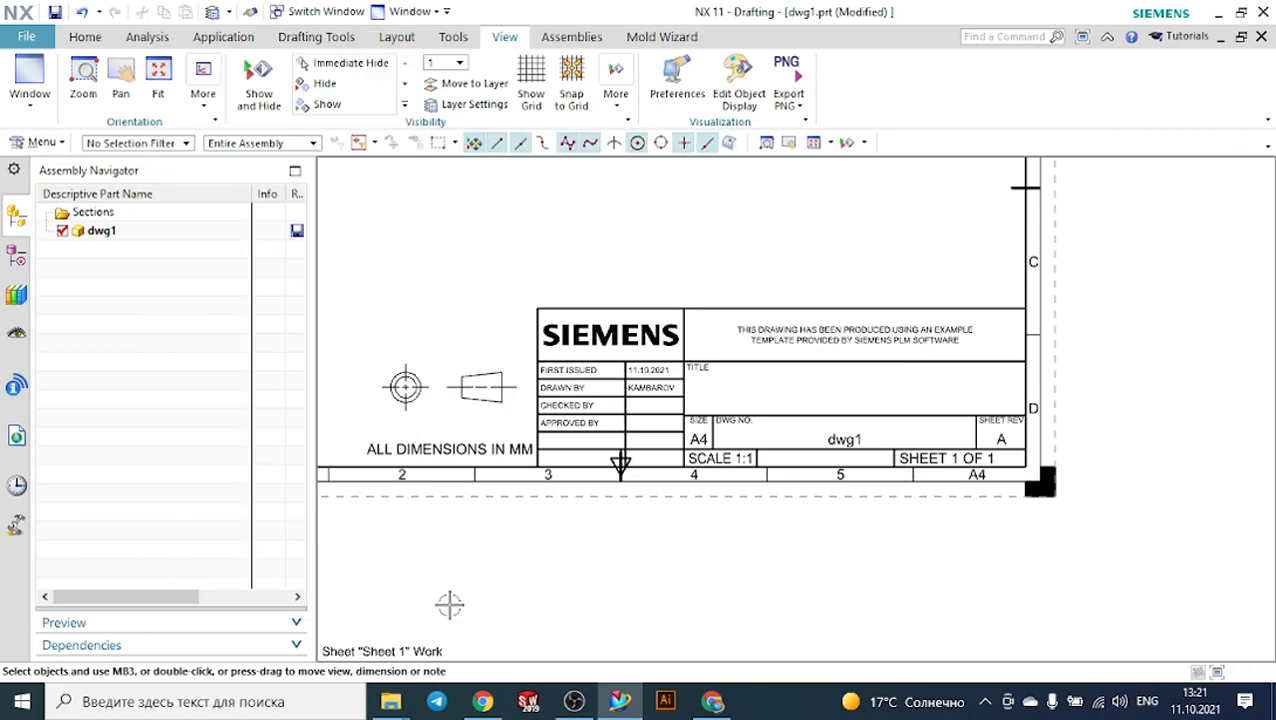
pyautogui.scroll(2, 715, 340)
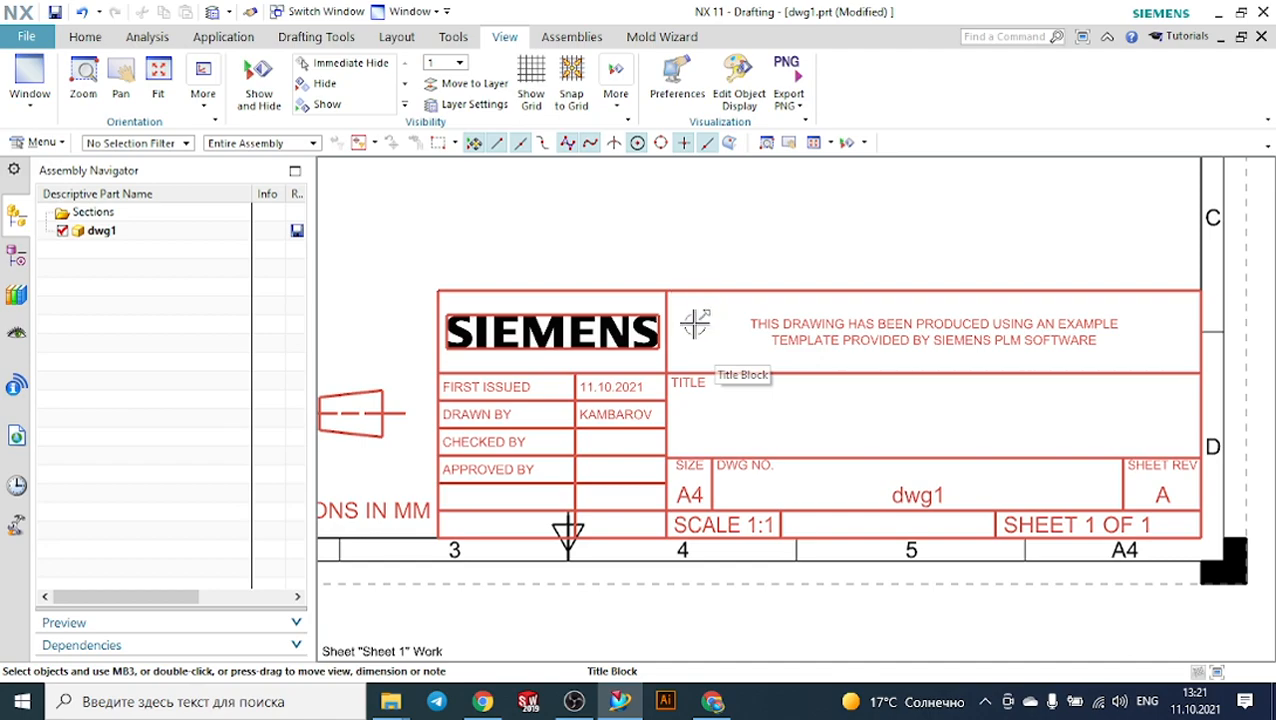
# Open the definition of the template's title block and start editing its tables.
pyautogui.rightClick(697, 324)
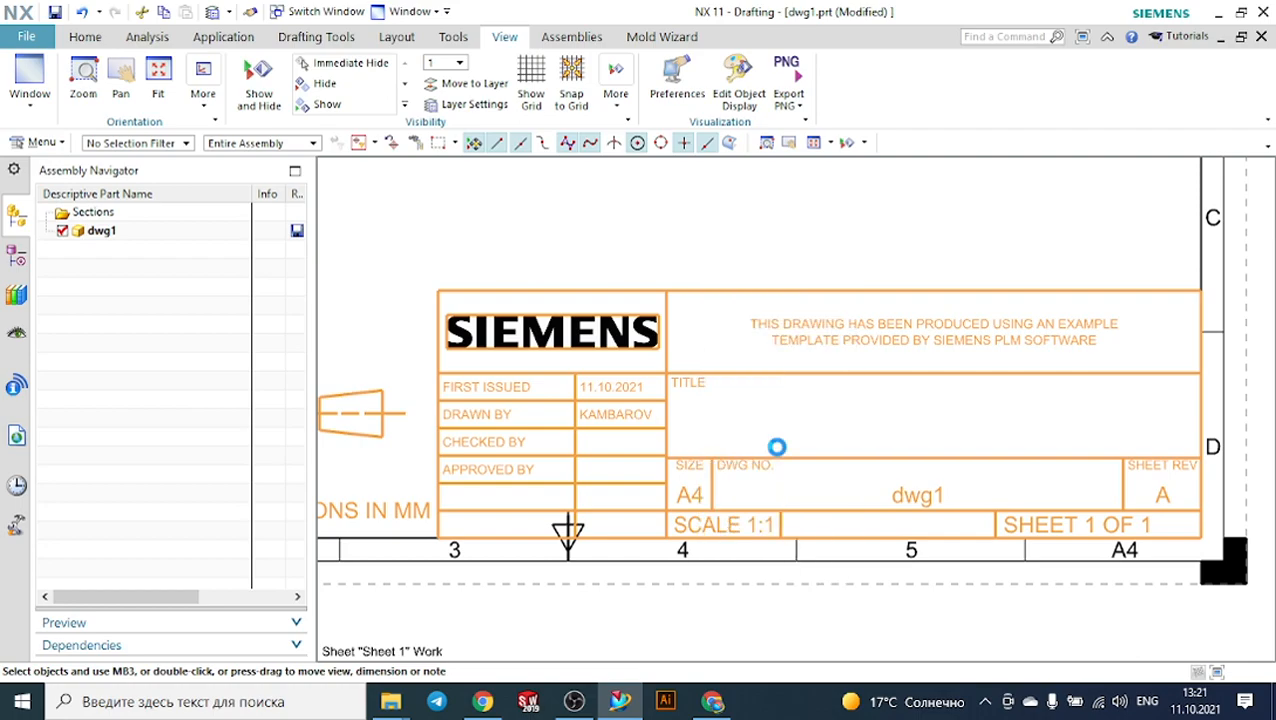
pyautogui.click(781, 449)
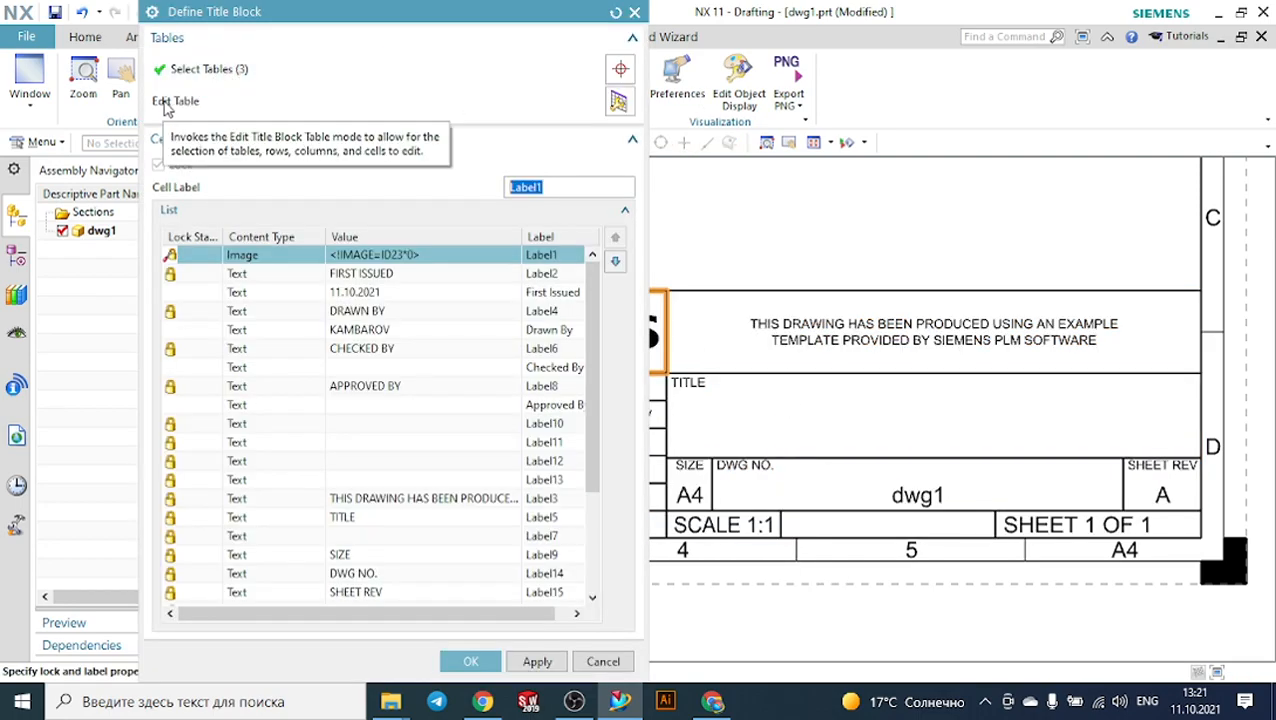
pyautogui.click(619, 101)
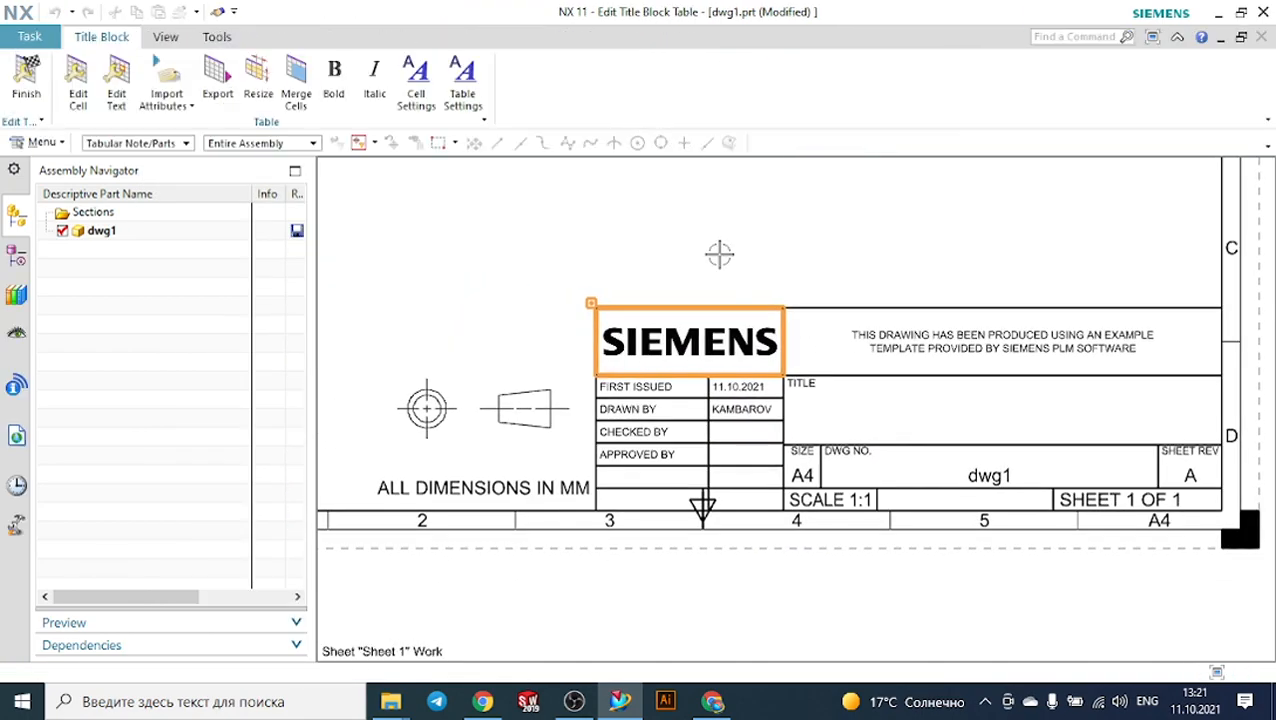
pyautogui.click(908, 359)
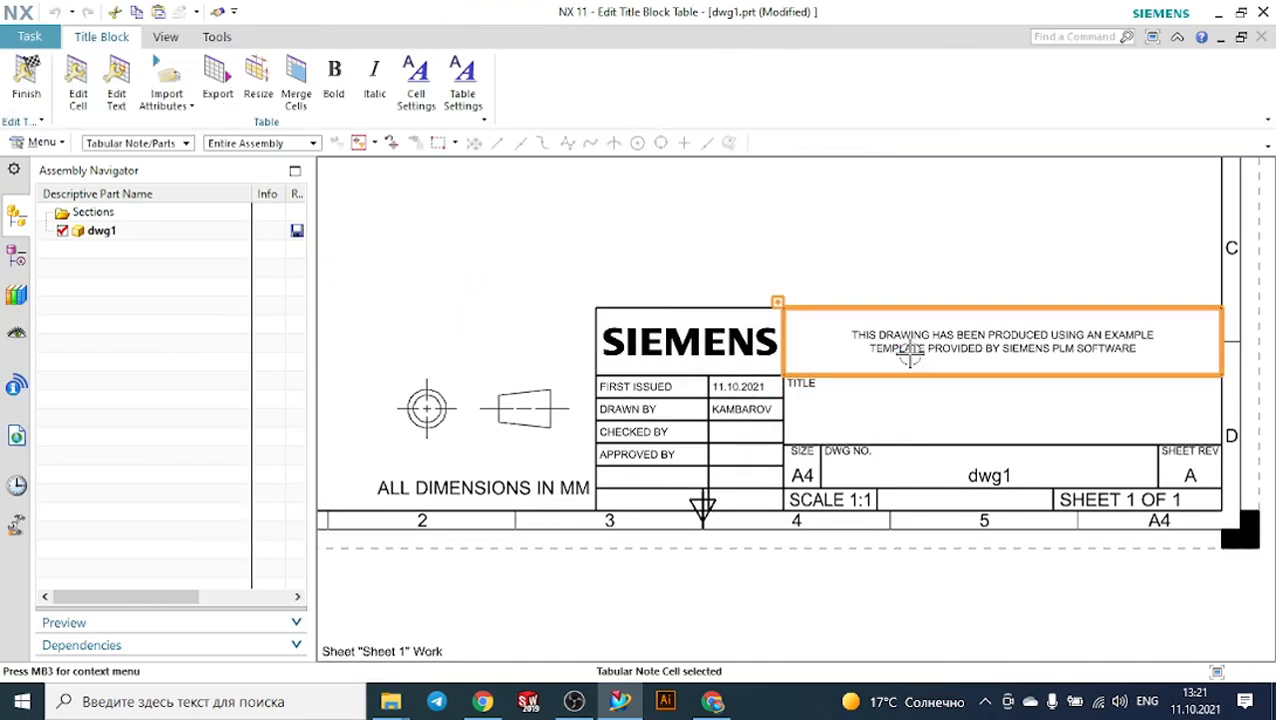
pyautogui.doubleClick(836, 401)
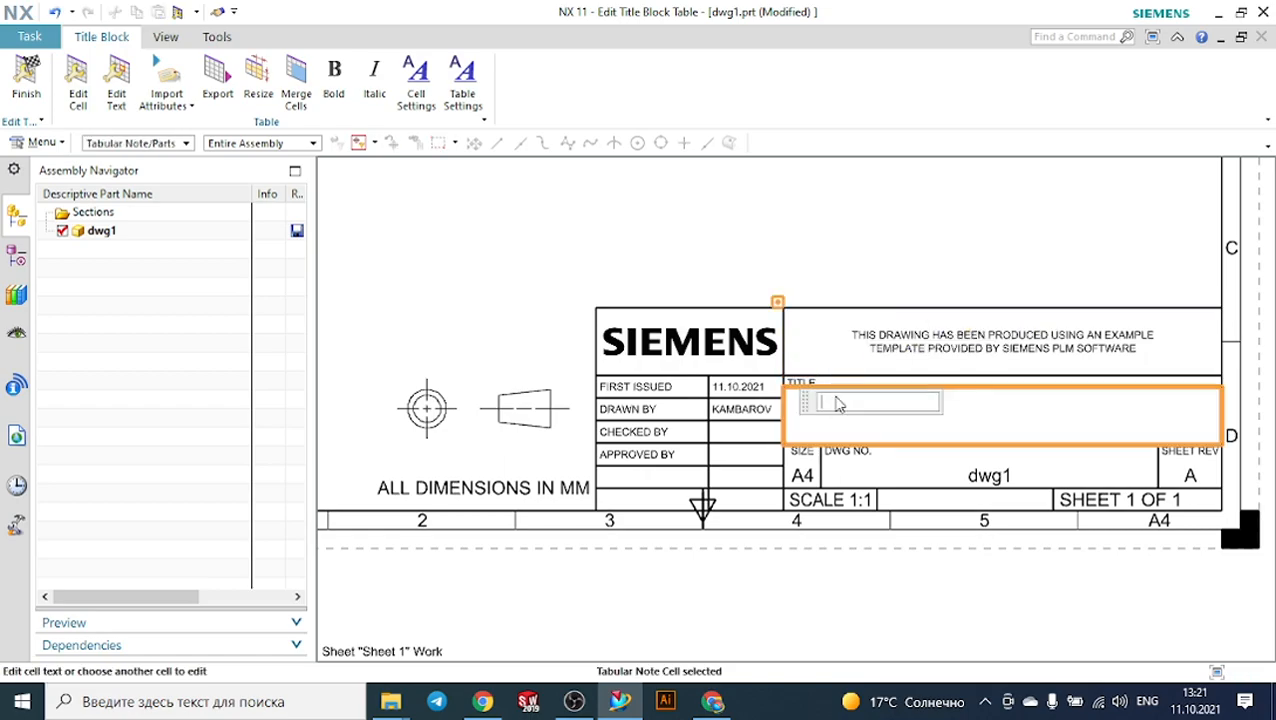
pyautogui.click(820, 345)
pyautogui.doubleClick(820, 346)
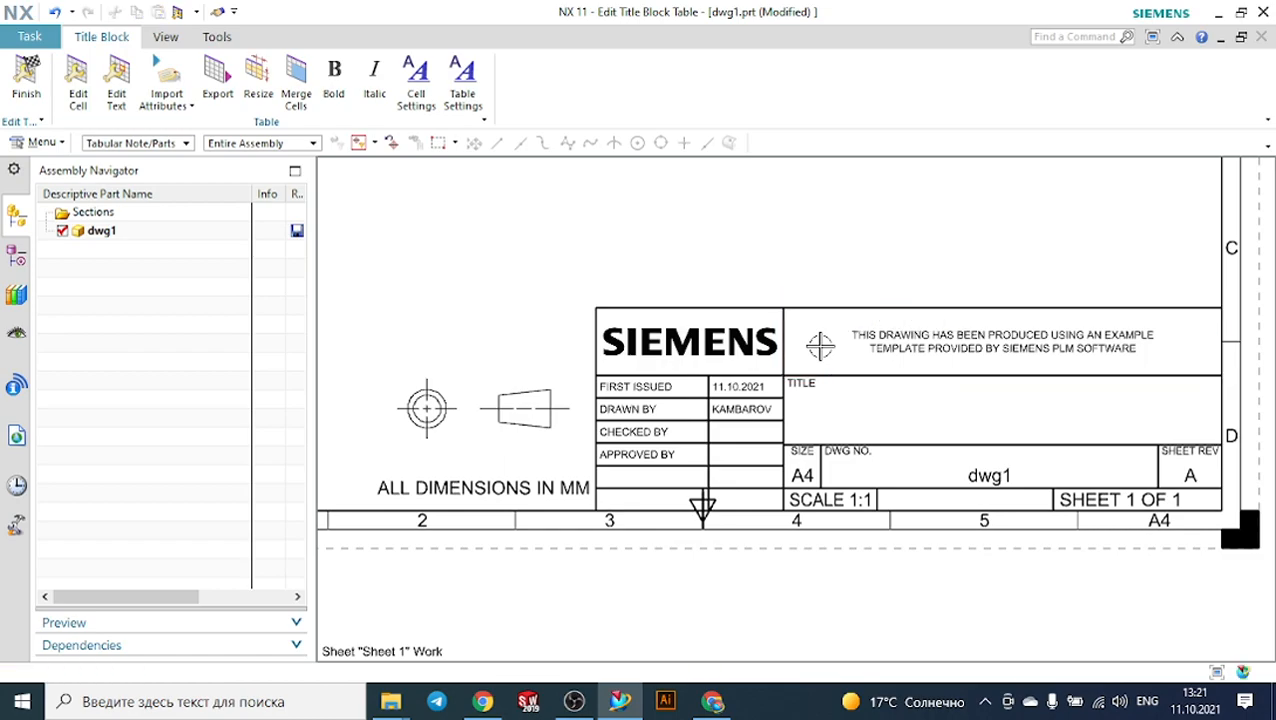
pyautogui.doubleClick(860, 405)
pyautogui.scroll(2, 860, 405)
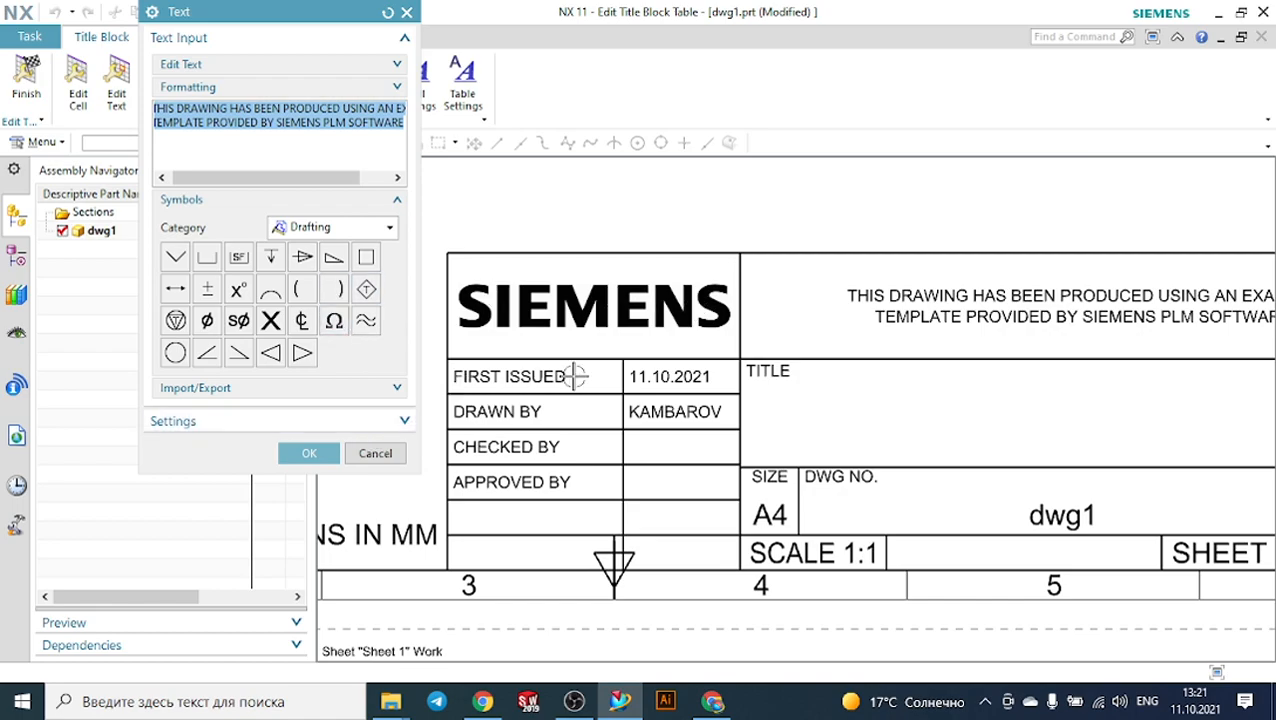
pyautogui.click(373, 452)
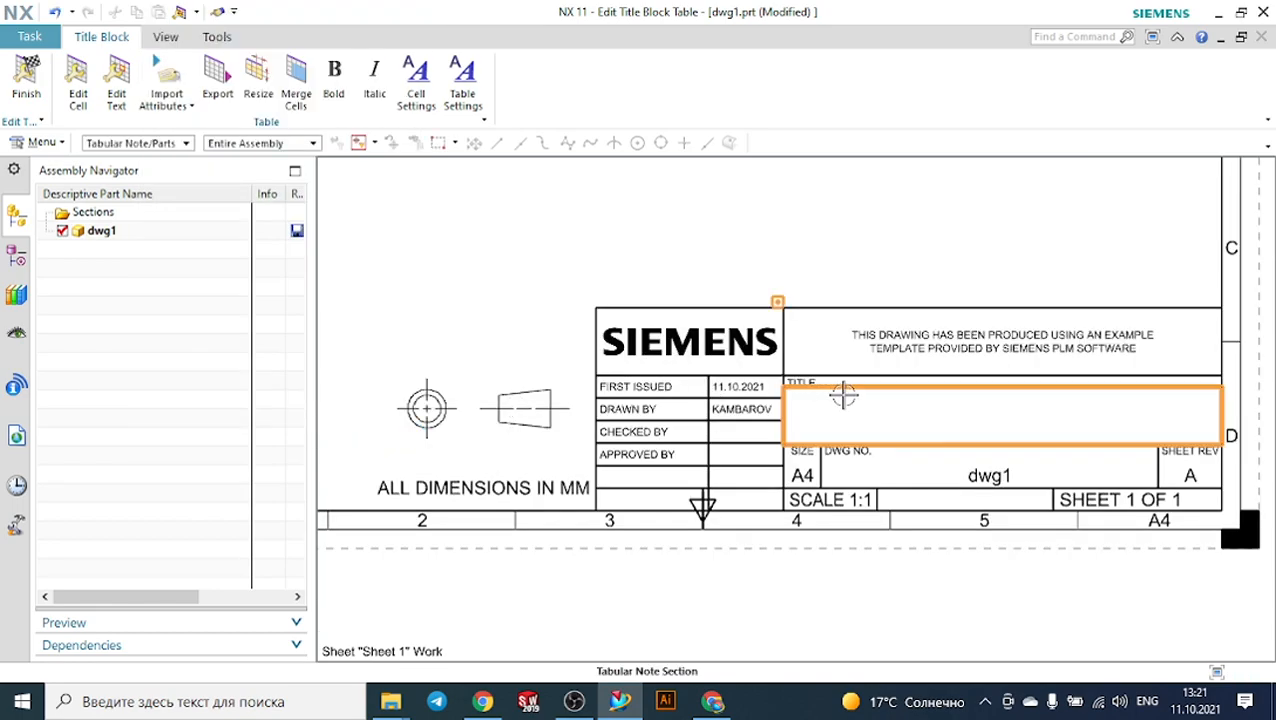
# Enter BLOWER in the empty cell beneath the TITLE label of the title block.
pyautogui.scroll(3, 843, 409)
pyautogui.click(792, 361)
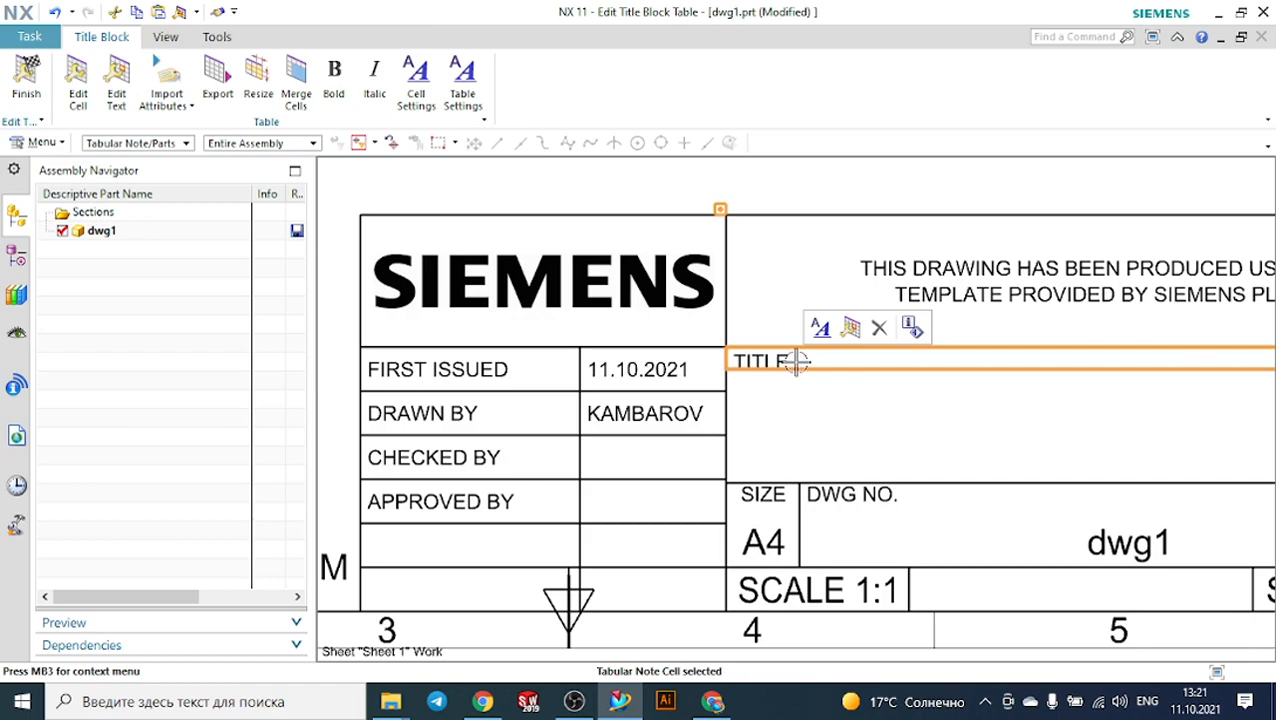
pyautogui.doubleClick(797, 362)
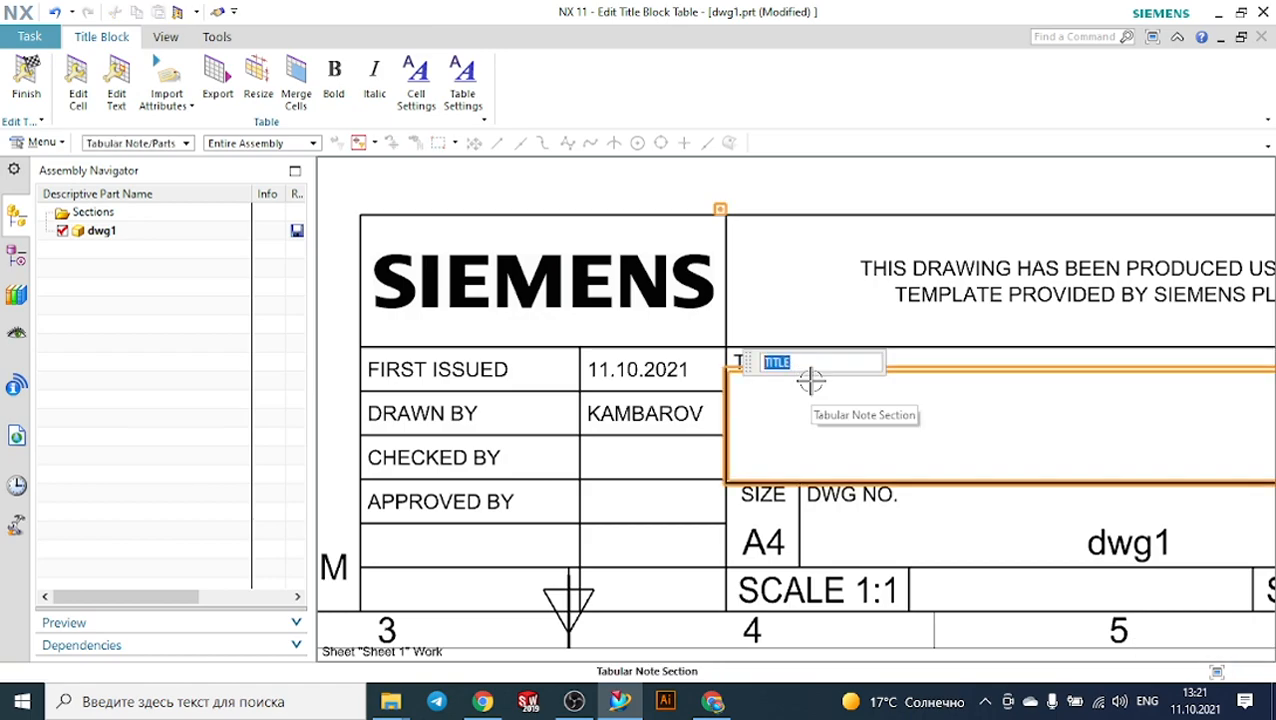
pyautogui.click(820, 402)
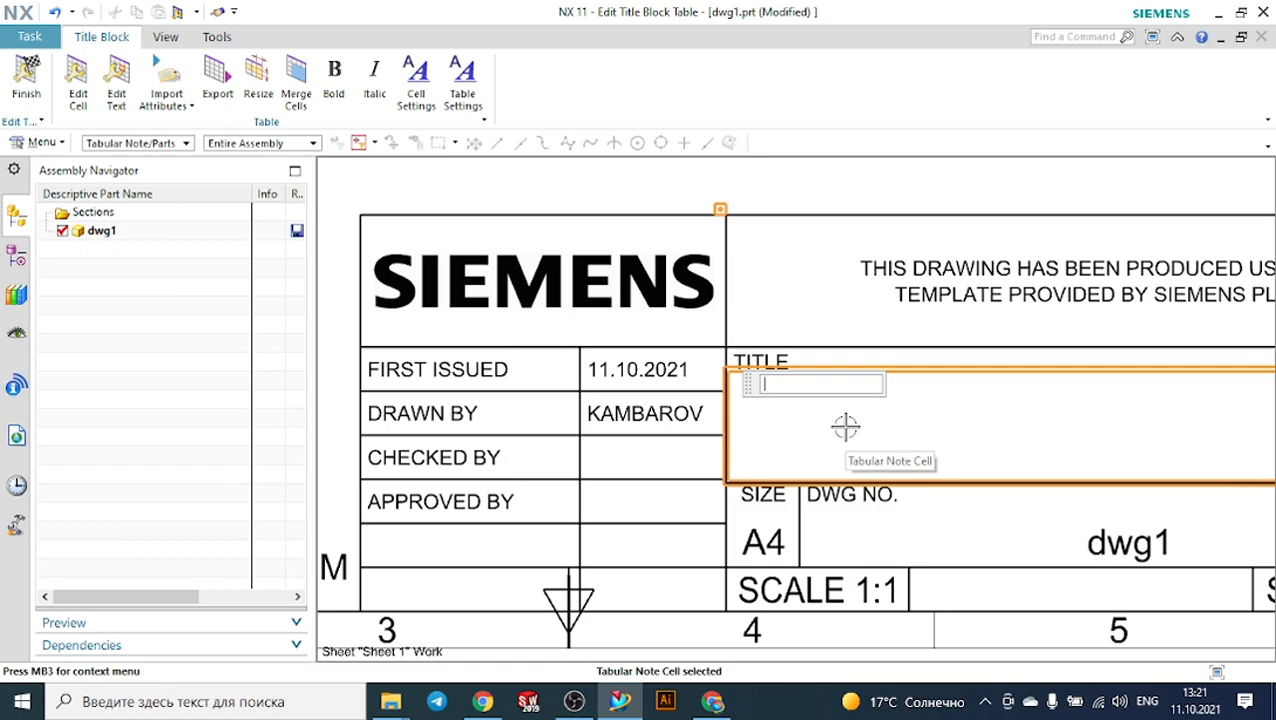
pyautogui.write('b')
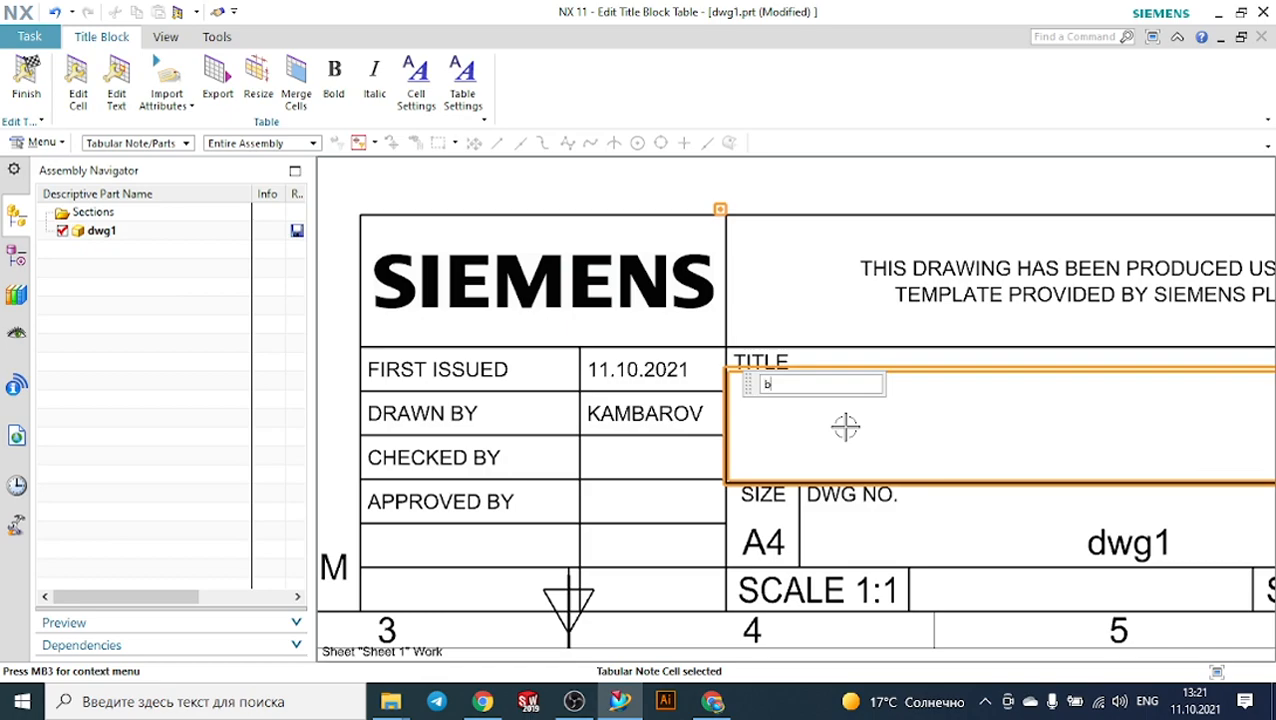
pyautogui.write('b')
pyautogui.press('Return')
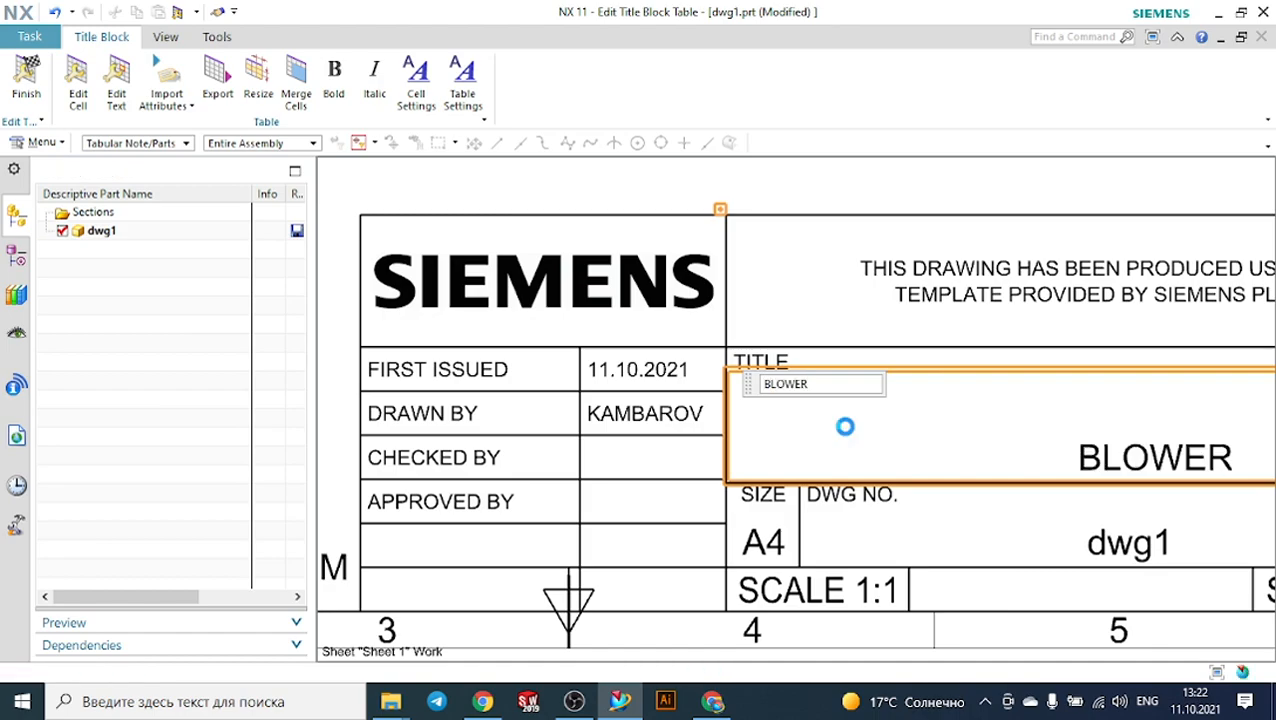
# Set the text alignment of the BLOWER title cell to Middle Center in its cell settings.
pyautogui.scroll(-2, 880, 419)
pyautogui.scroll(-1, 963, 490)
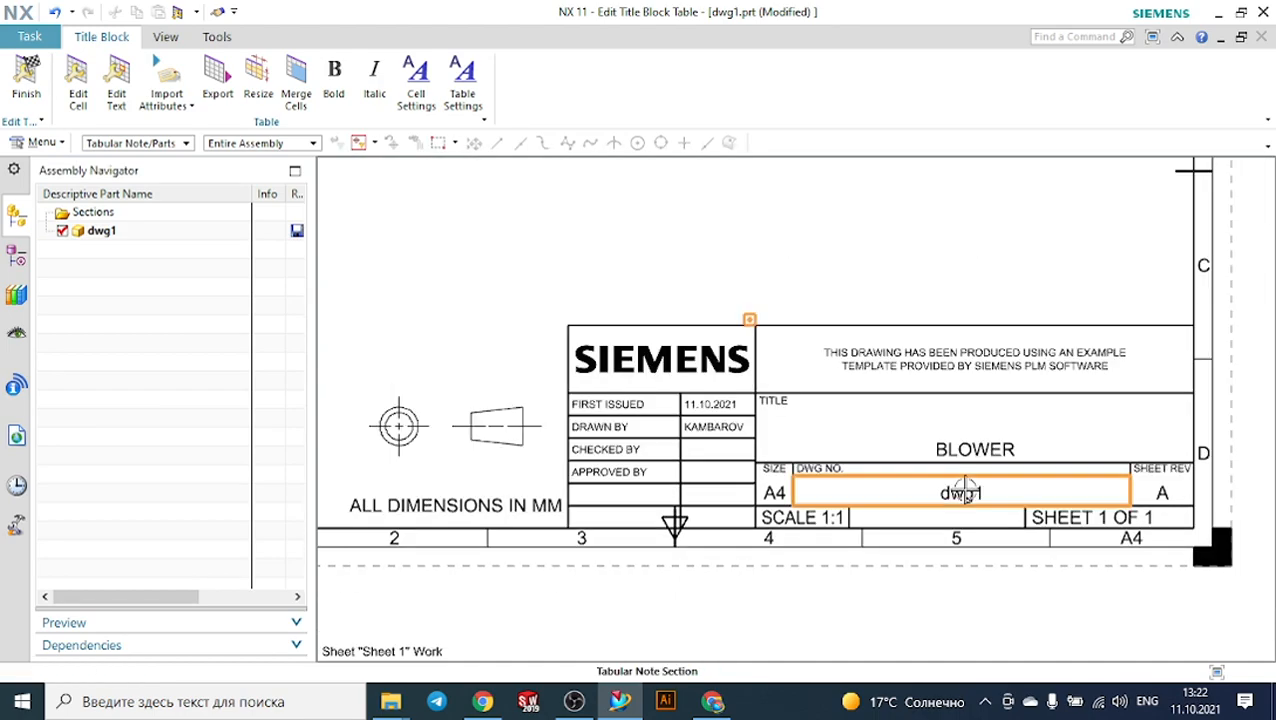
pyautogui.scroll(2, 1068, 433)
pyautogui.rightClick(973, 458)
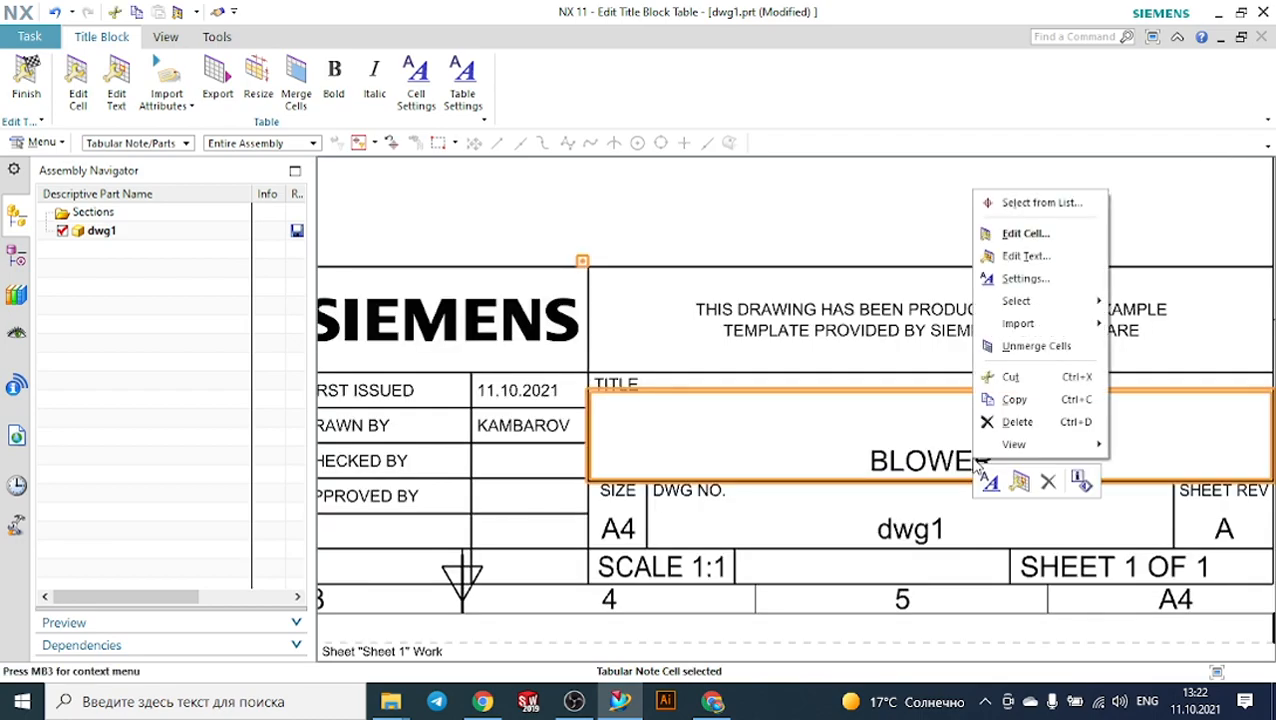
pyautogui.click(934, 458)
pyautogui.click(1037, 451)
pyautogui.click(1068, 421)
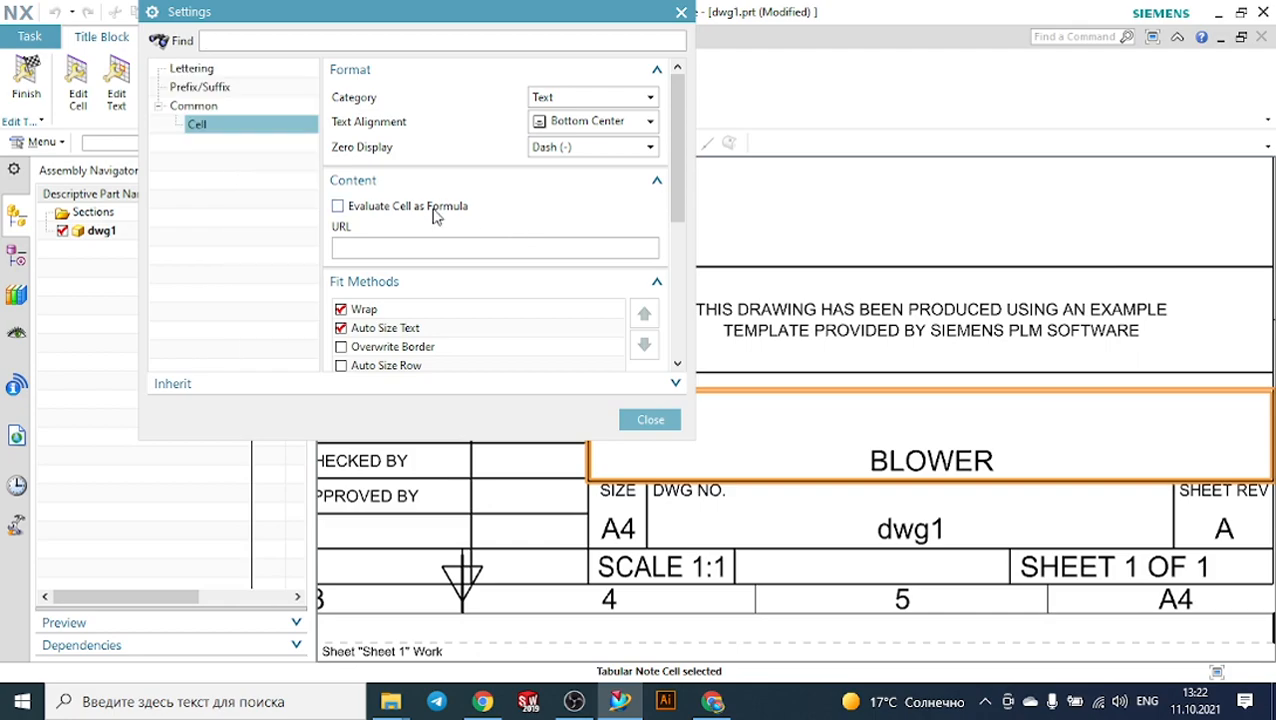
pyautogui.click(580, 124)
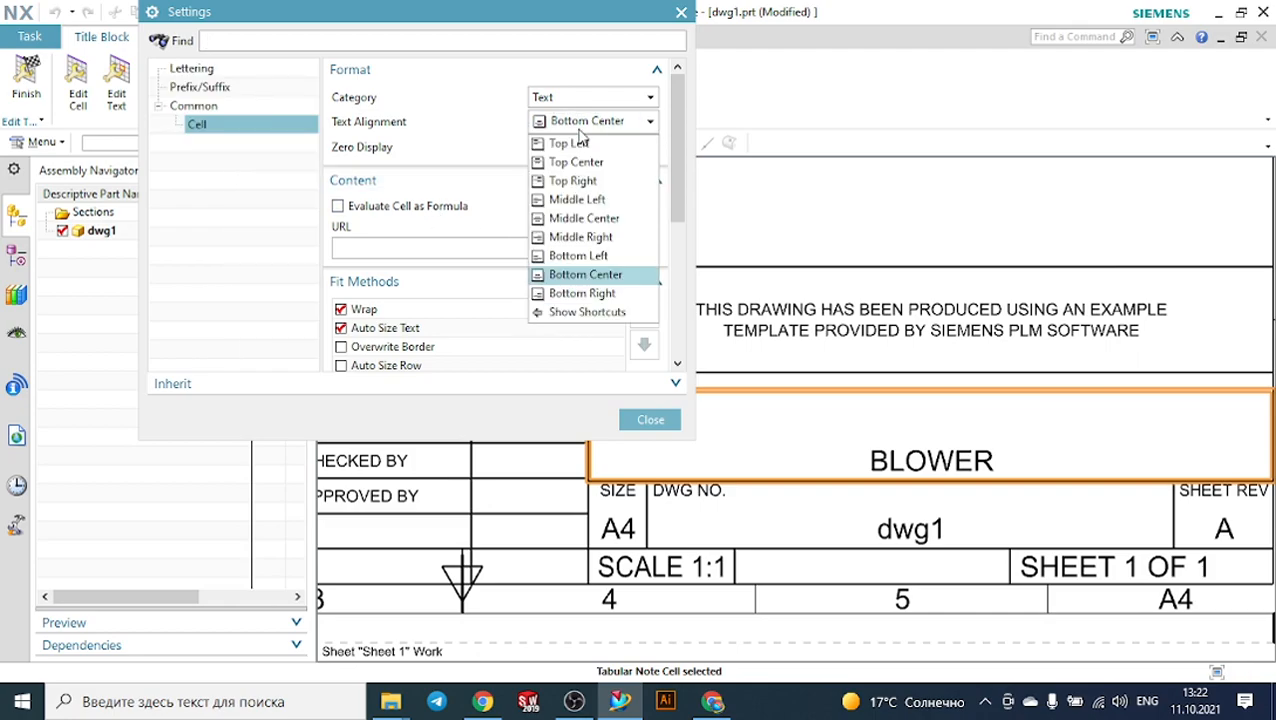
pyautogui.click(604, 218)
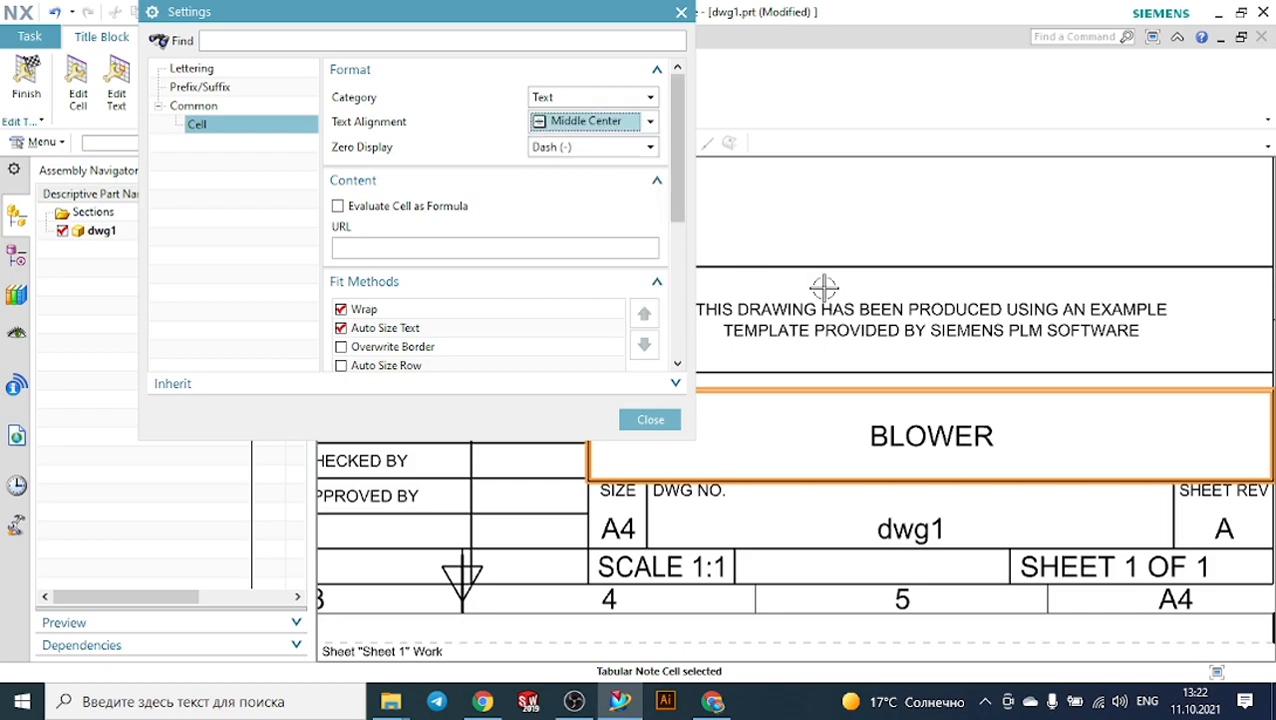
pyautogui.click(650, 419)
pyautogui.scroll(-3, 709, 379)
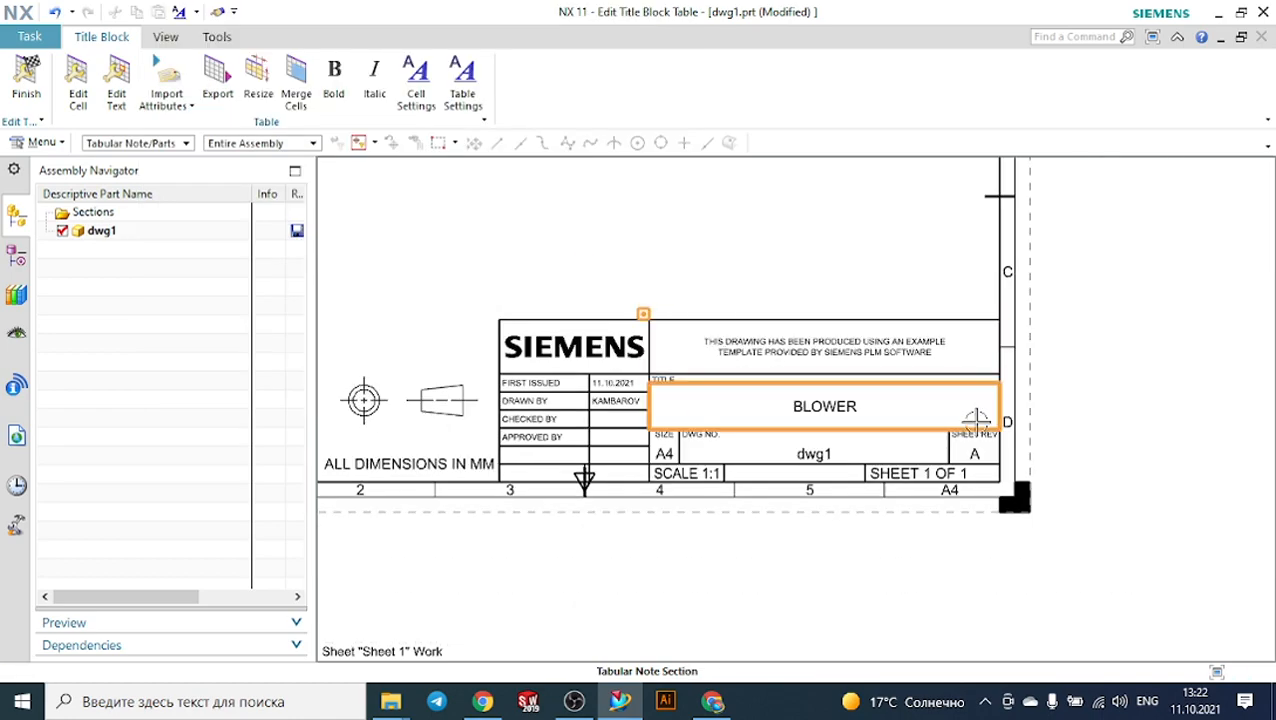
# Replace the automatic scale expression in the title block's scale cell with the text SCALE: 2:1.
pyautogui.scroll(2, 976, 420)
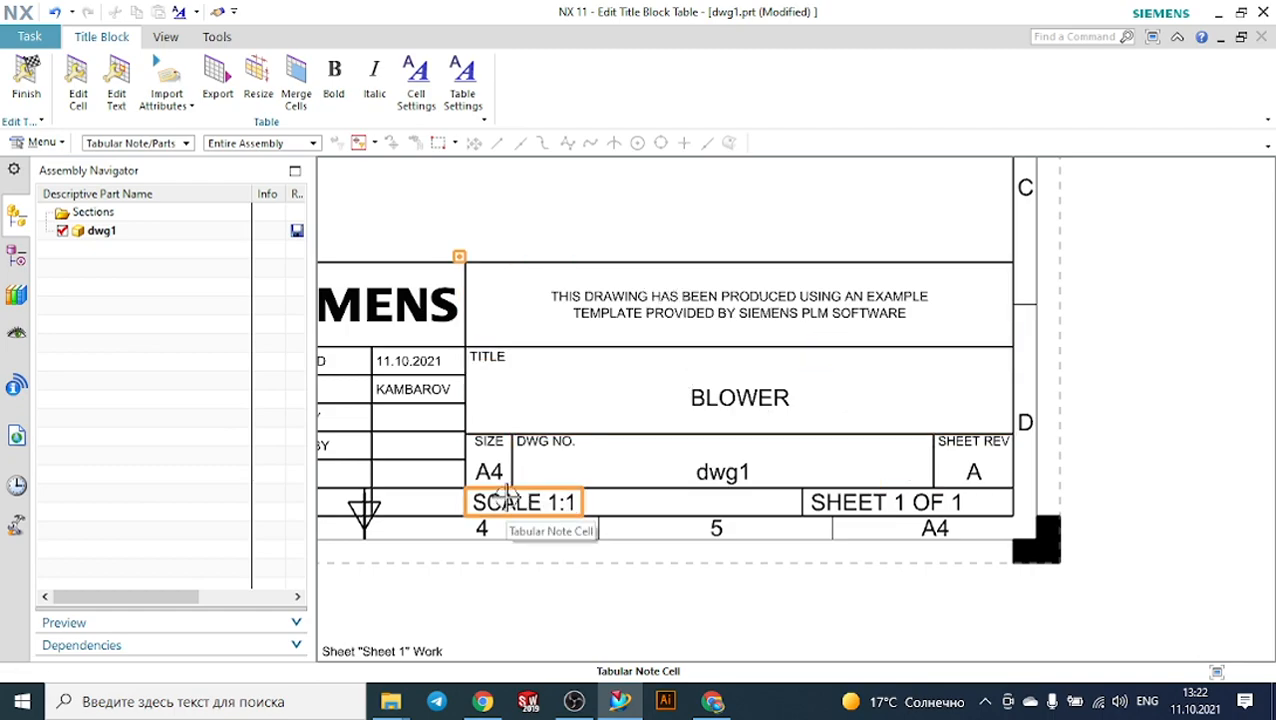
pyautogui.click(520, 498)
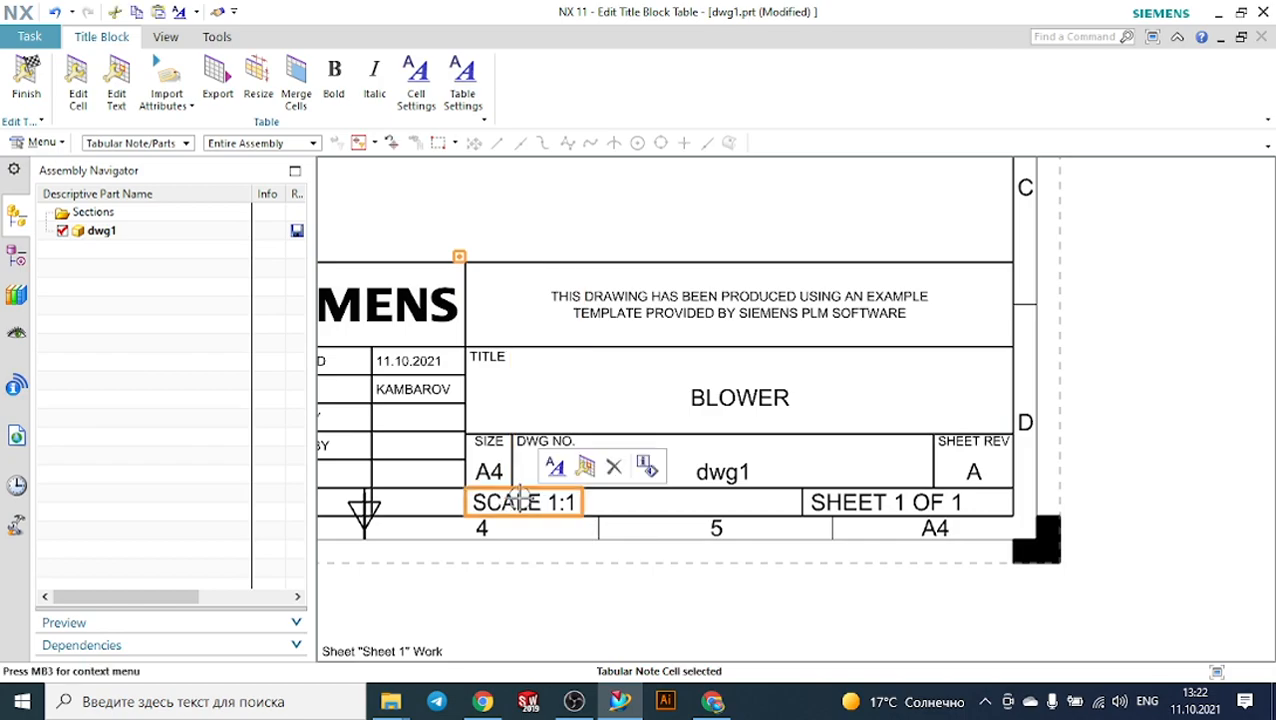
pyautogui.doubleClick(519, 499)
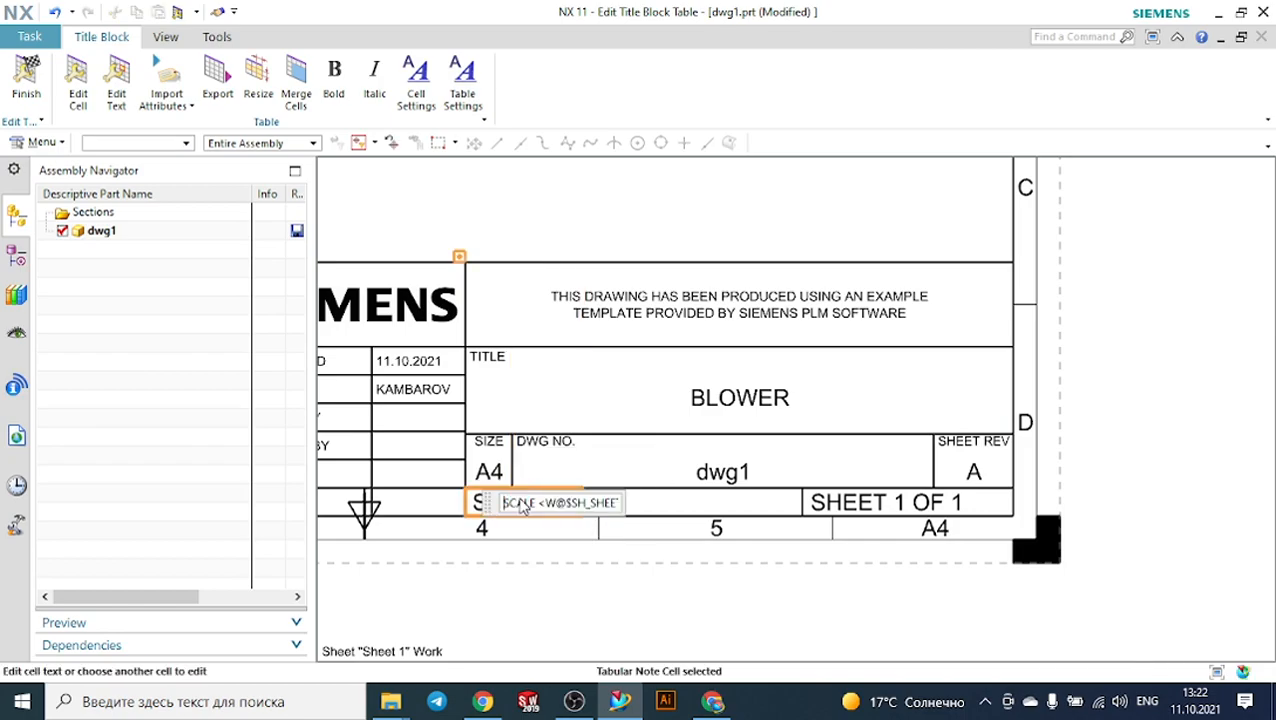
pyautogui.click(583, 504)
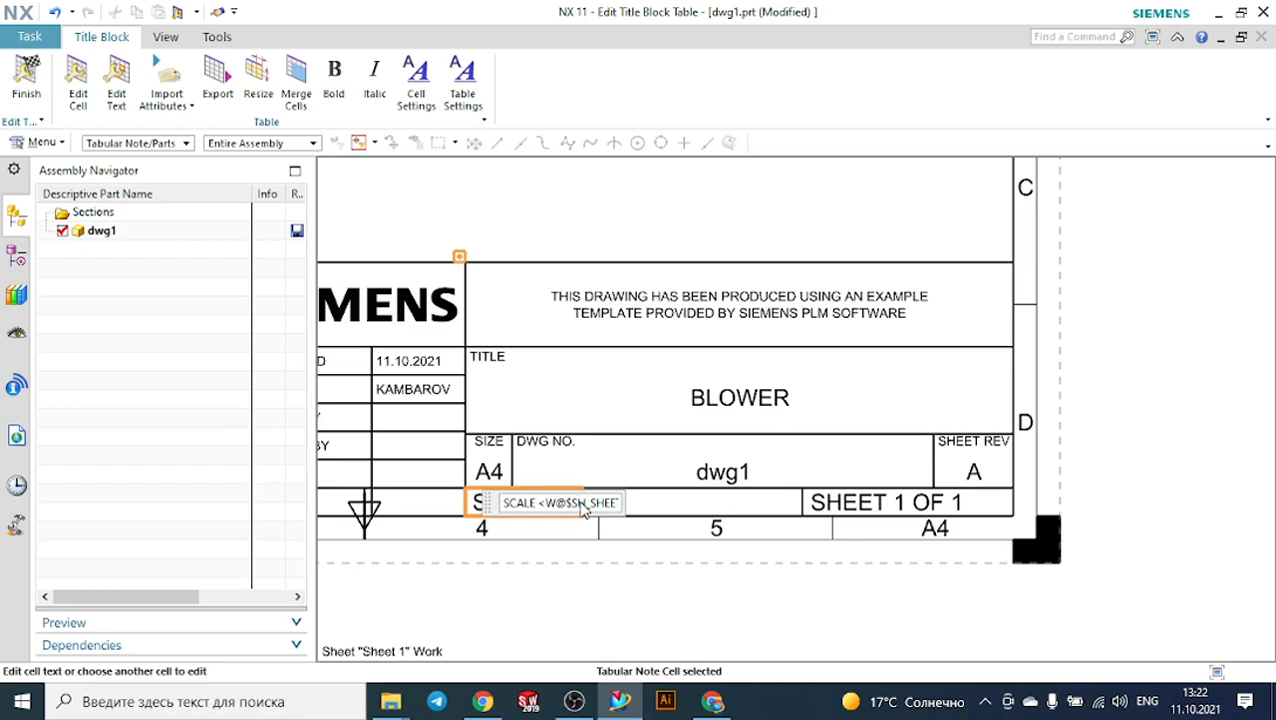
pyautogui.click(587, 396)
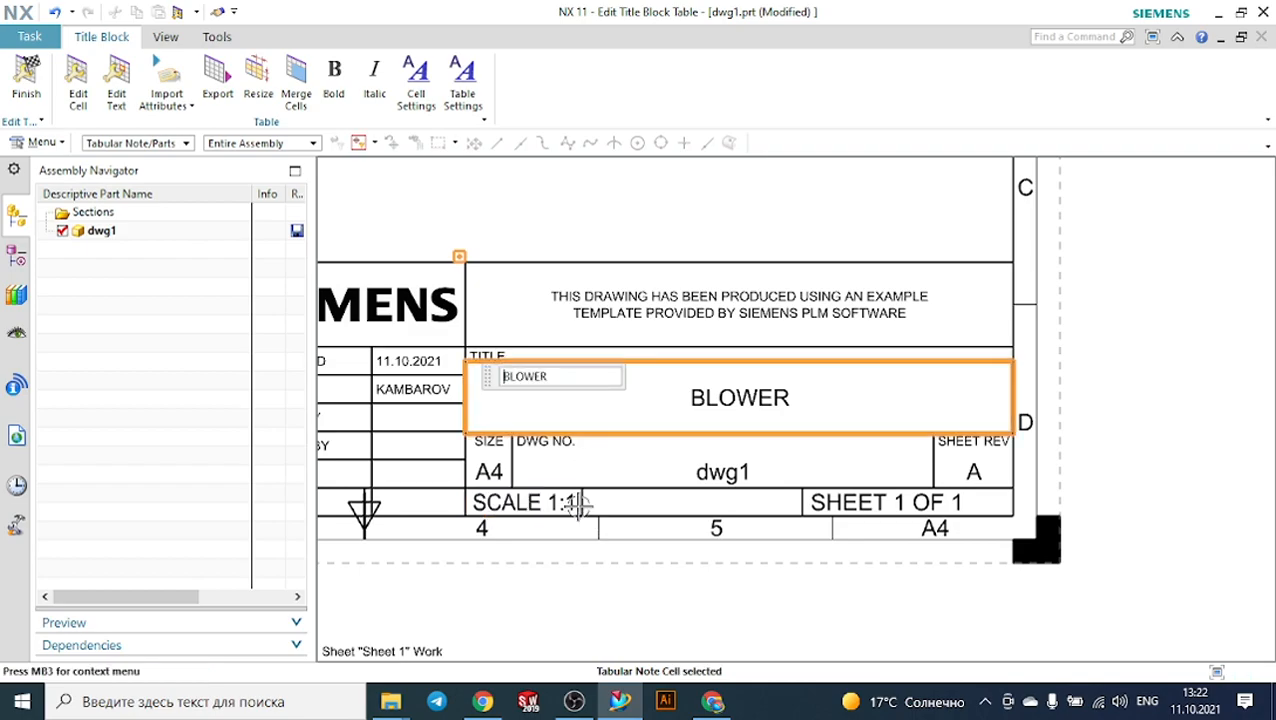
pyautogui.click(537, 508)
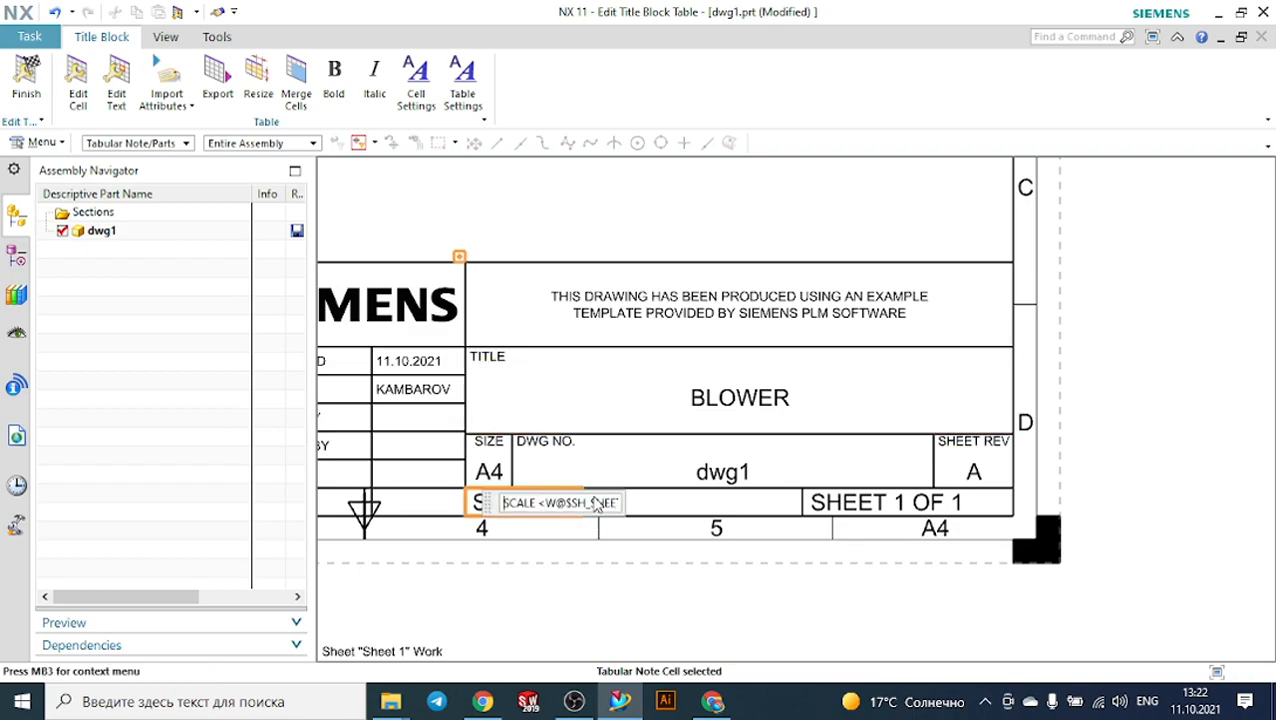
pyautogui.doubleClick(596, 505)
pyautogui.click(594, 505)
pyautogui.press('Right')
pyautogui.press('Right')
pyautogui.press('Right')
pyautogui.press('Right')
pyautogui.press('Right')
pyautogui.press('Right')
pyautogui.press('Right')
pyautogui.press('Right')
pyautogui.press('Right')
pyautogui.press('Right')
pyautogui.press('Right')
pyautogui.press('Right')
pyautogui.press('Right')
pyautogui.press('Right')
pyautogui.press('Right')
pyautogui.press('Right')
pyautogui.press('Right')
pyautogui.press('Right')
pyautogui.press('Right')
pyautogui.press('Right')
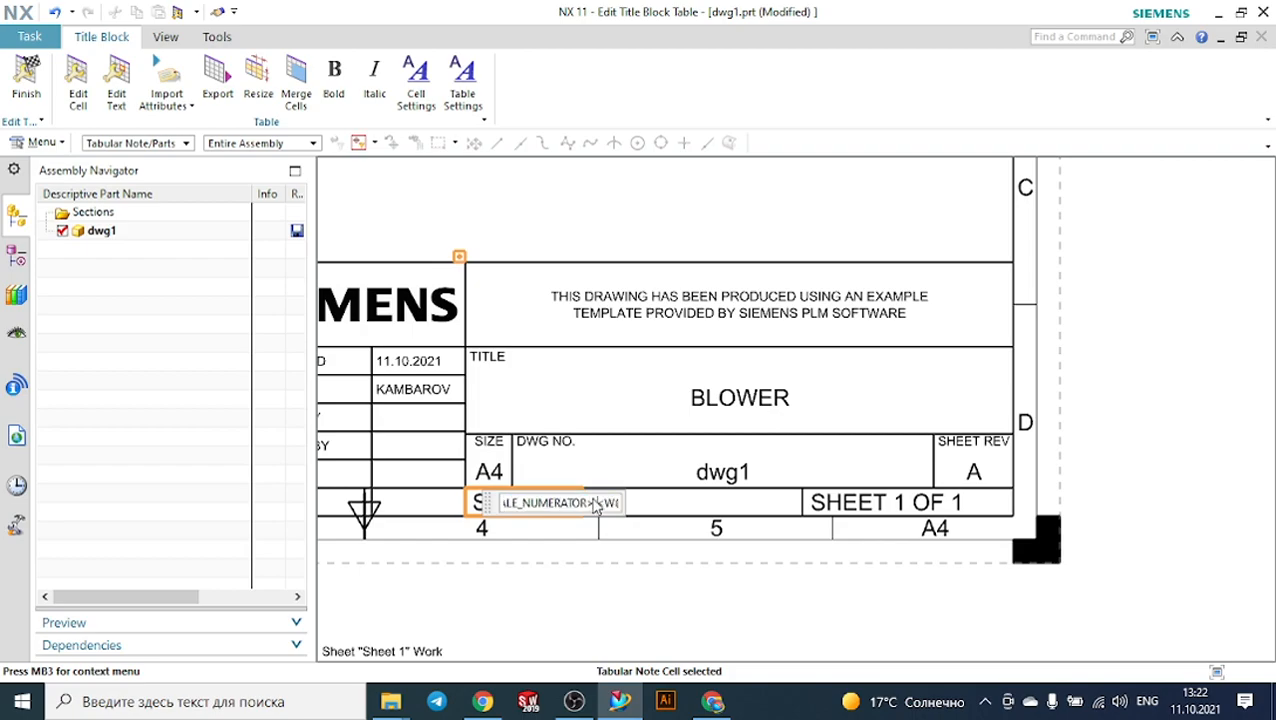
pyautogui.press('Left')
pyautogui.press('Left')
pyautogui.press('Left')
pyautogui.press('Left')
pyautogui.press('Left')
pyautogui.press('Left')
pyautogui.press('Left')
pyautogui.press('Left')
pyautogui.press('Left')
pyautogui.press('Left')
pyautogui.press('Left')
pyautogui.press('Left')
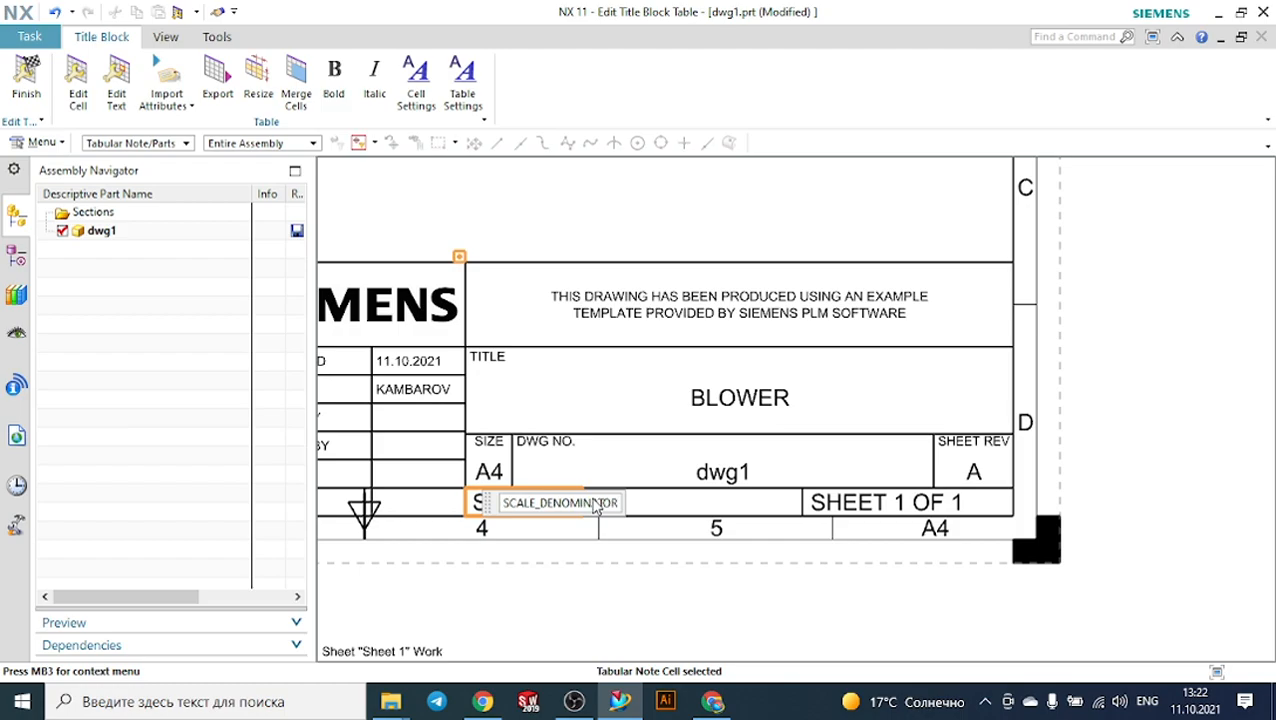
pyautogui.press('BackSpace')
pyautogui.press('BackSpace')
pyautogui.press('BackSpace')
pyautogui.press('BackSpace')
pyautogui.press('BackSpace')
pyautogui.press('BackSpace')
pyautogui.press('BackSpace')
pyautogui.press('BackSpace')
pyautogui.press('BackSpace')
pyautogui.press('BackSpace')
pyautogui.press('BackSpace')
pyautogui.press('BackSpace')
pyautogui.press('BackSpace')
pyautogui.press('BackSpace')
pyautogui.press('BackSpace')
pyautogui.press('BackSpace')
pyautogui.press('BackSpace')
pyautogui.press('BackSpace')
pyautogui.press('BackSpace')
pyautogui.press('BackSpace')
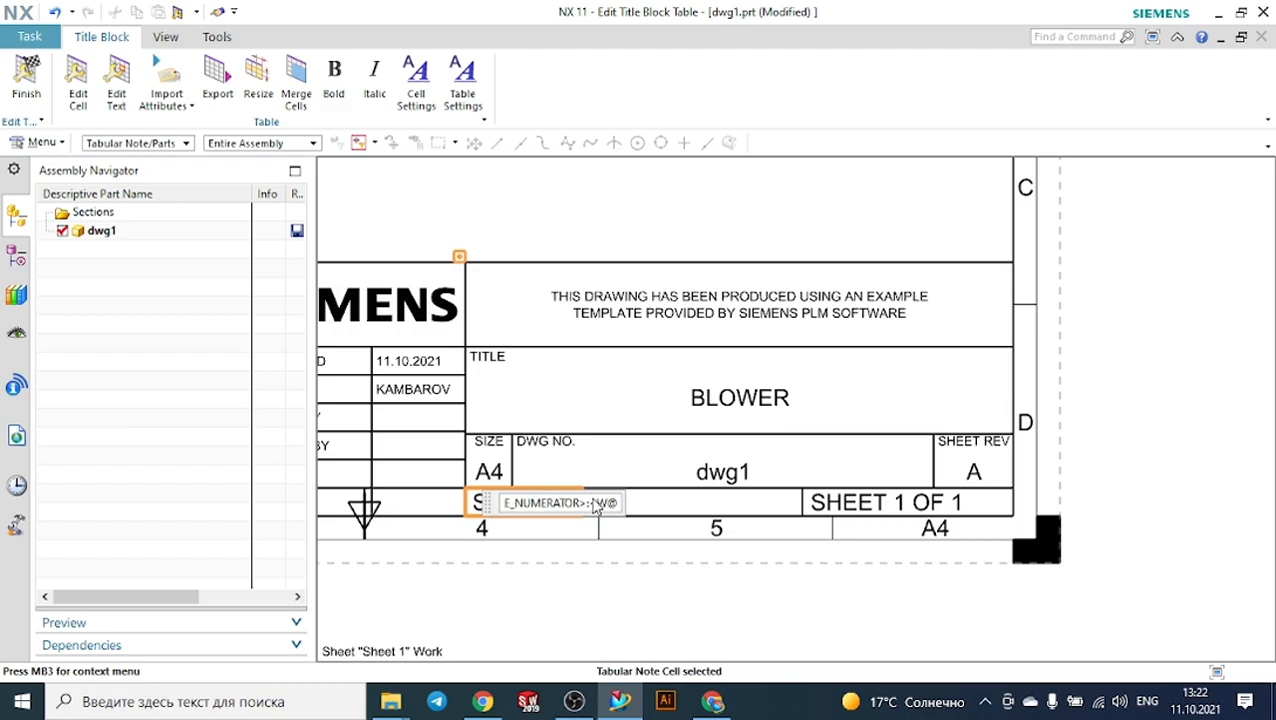
pyautogui.press('BackSpace')
pyautogui.press('BackSpace')
pyautogui.press('BackSpace')
pyautogui.press('BackSpace')
pyautogui.press('BackSpace')
pyautogui.press('BackSpace')
pyautogui.press('BackSpace')
pyautogui.press('BackSpace')
pyautogui.press('BackSpace')
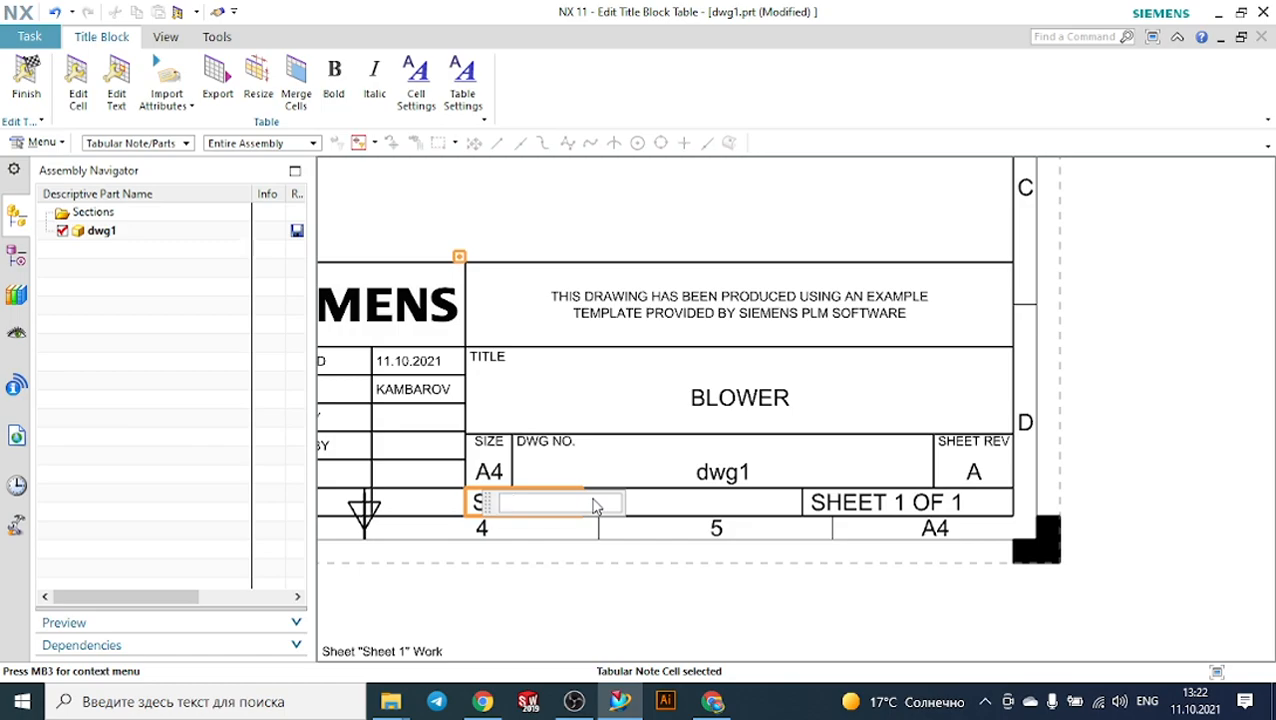
pyautogui.write('SCALE: 2:1')
pyautogui.press('Return')
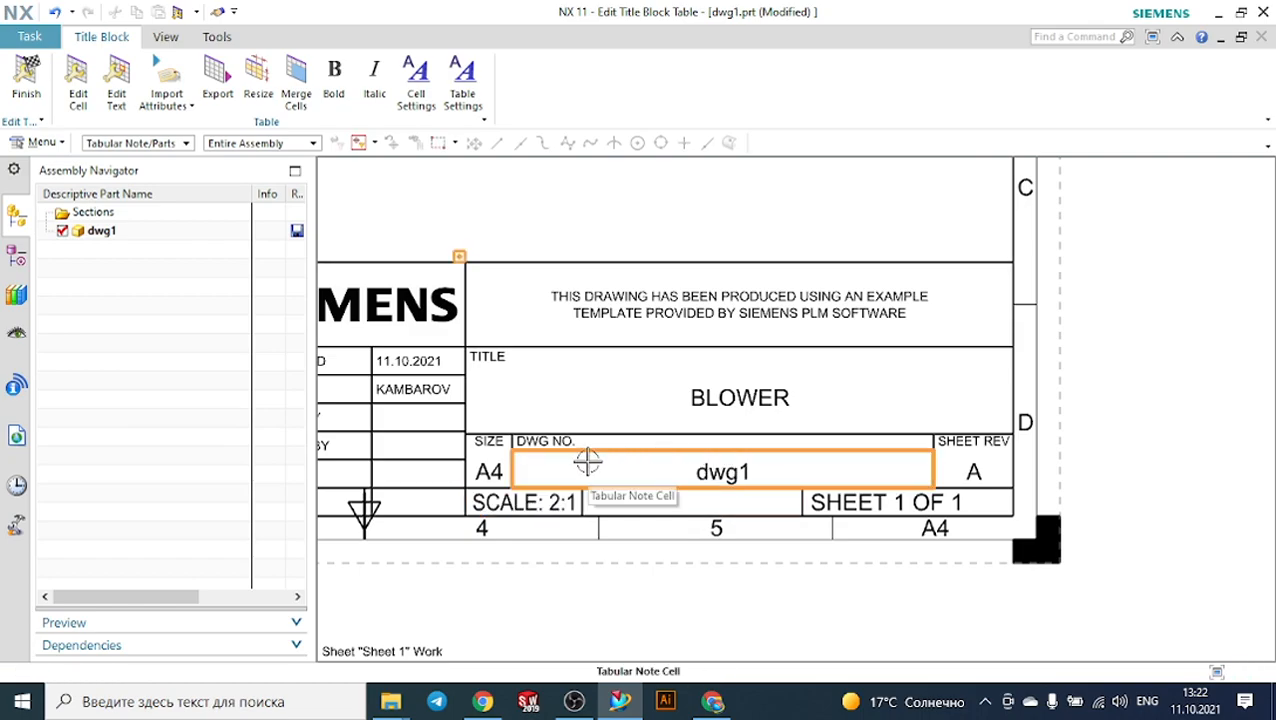
# Replace the SIEMENS logo in the title block's logo cell with the text TTPU.
pyautogui.scroll(-3, 854, 347)
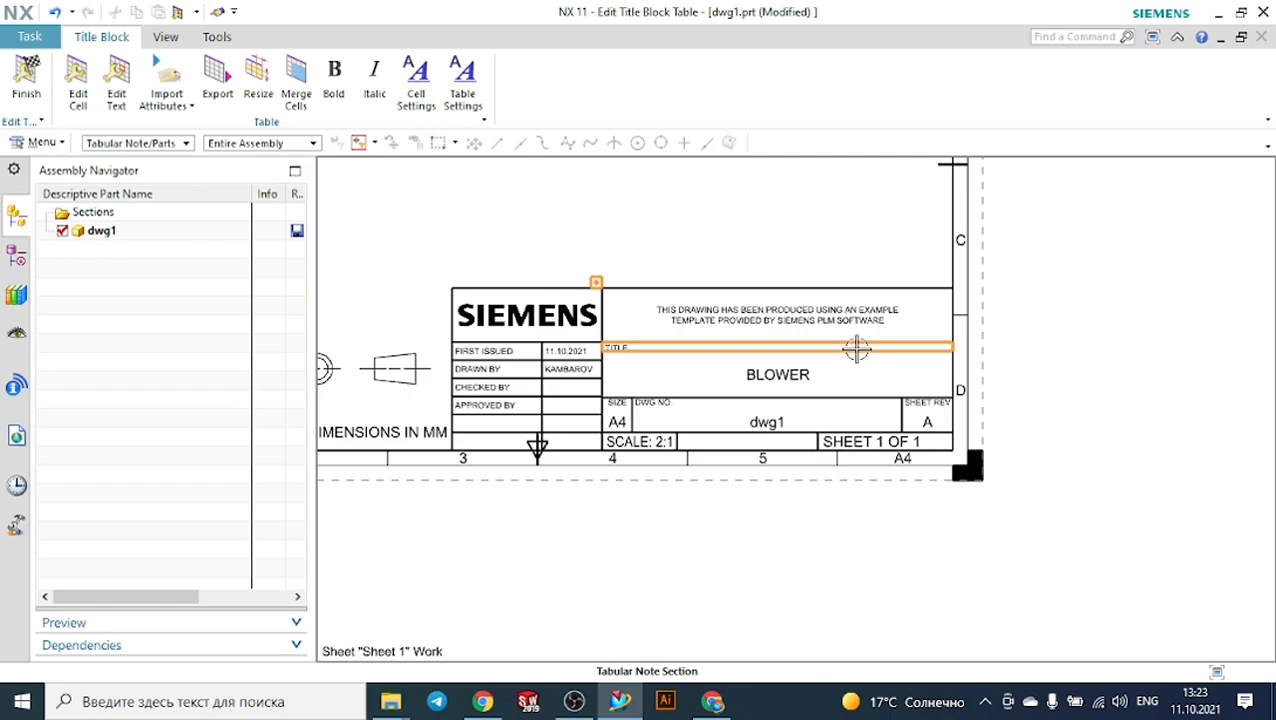
pyautogui.click(543, 316)
pyautogui.doubleClick(548, 316)
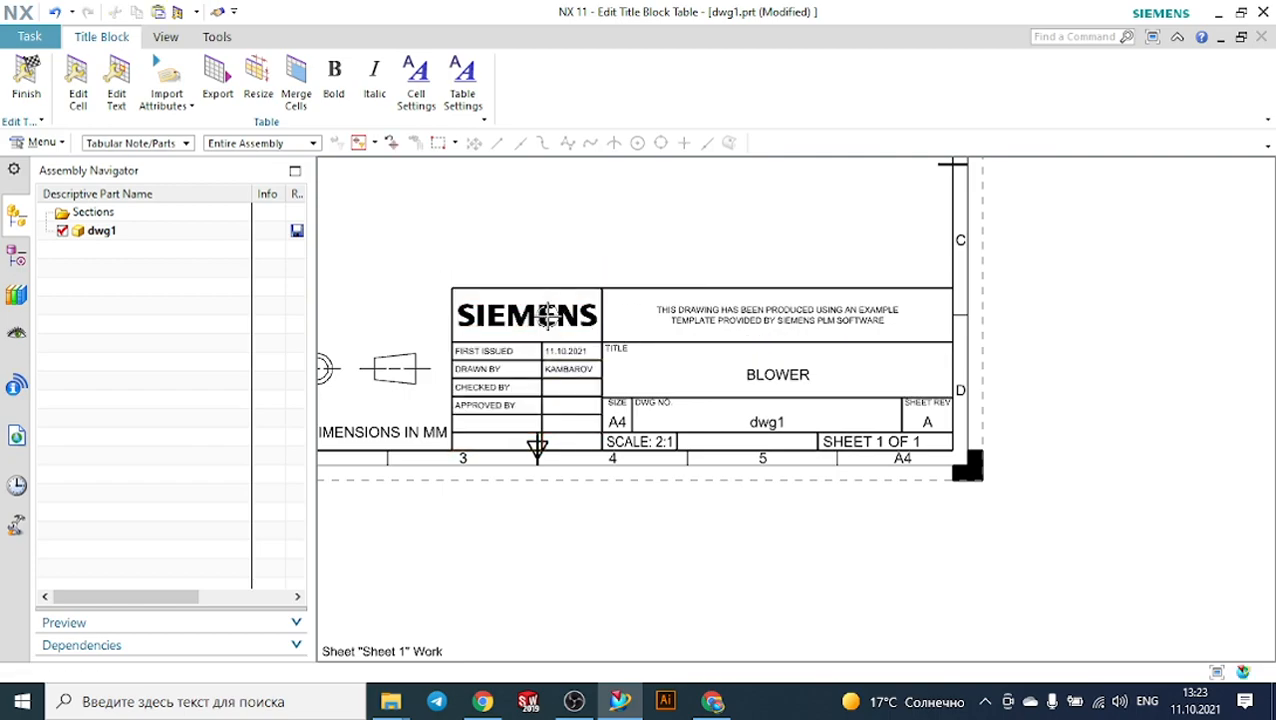
pyautogui.press('Delete')
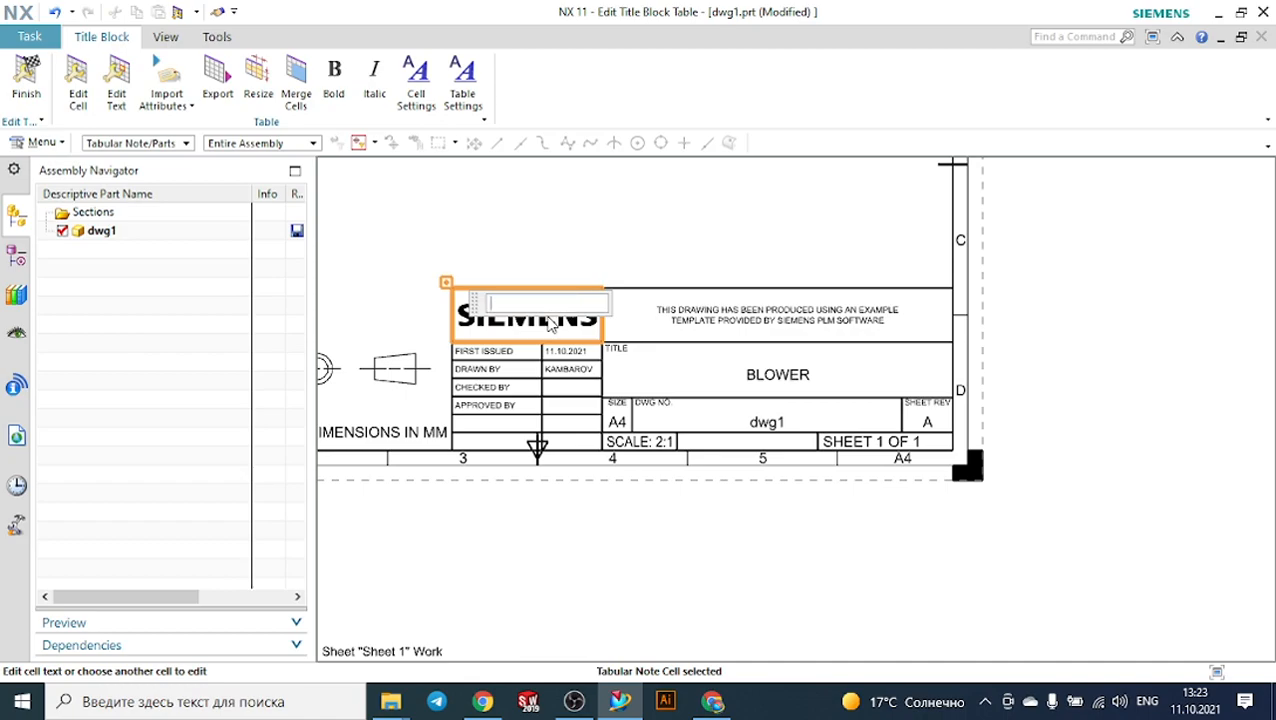
pyautogui.write('tTPU')
pyautogui.press('Return')
pyautogui.scroll(1, 545, 313)
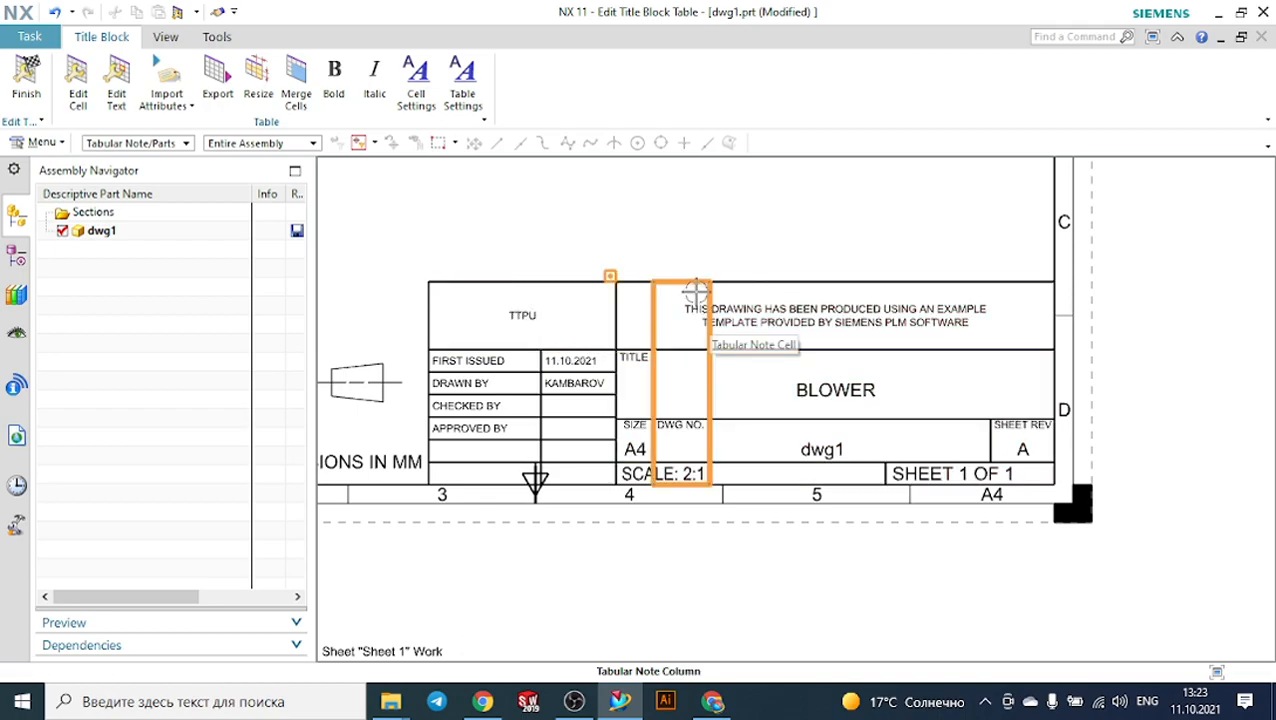
pyautogui.scroll(-2, 940, 412)
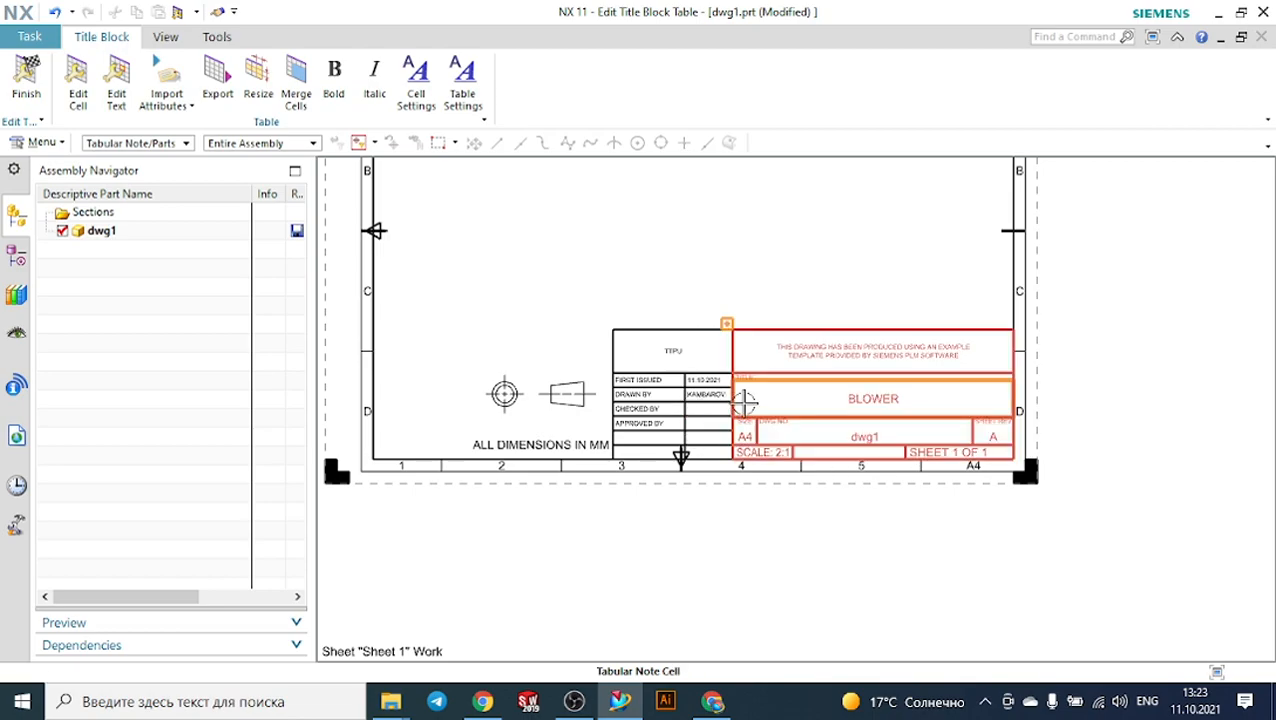
# Examine the edited title block and the overall layout of the A4 sheet.
pyautogui.scroll(1, 785, 385)
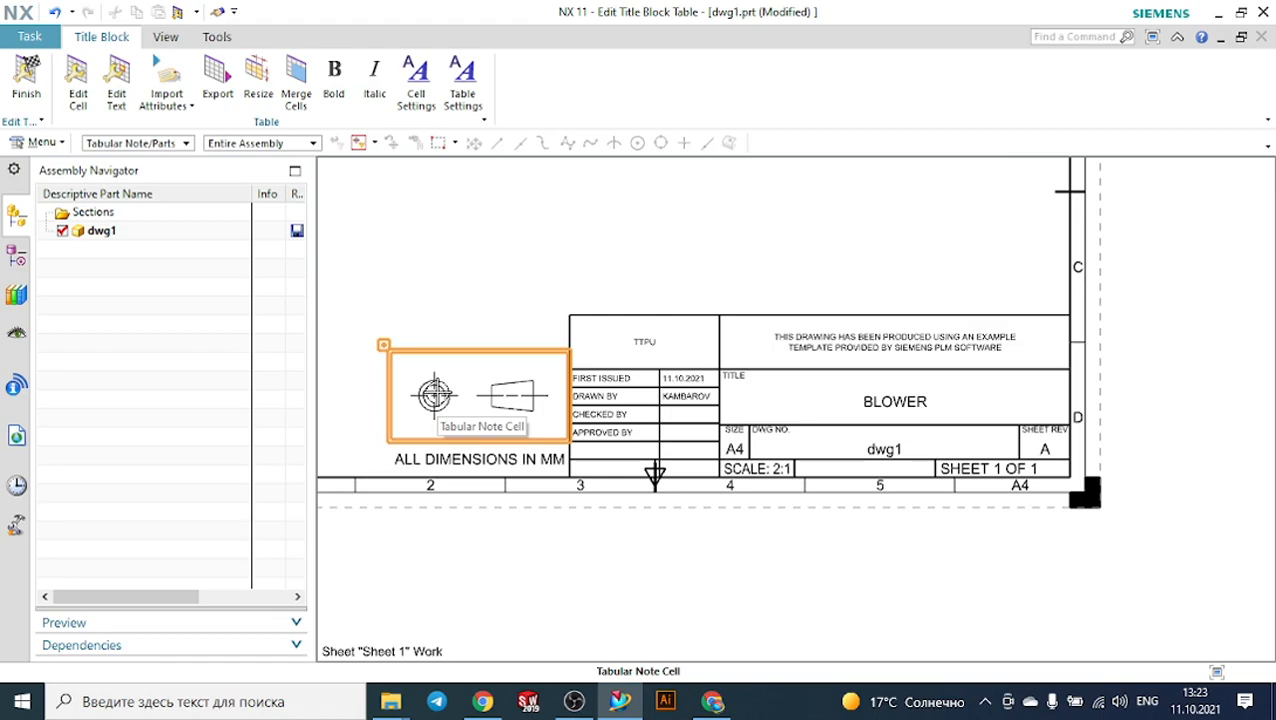
pyautogui.scroll(1, 795, 441)
pyautogui.scroll(-2, 795, 440)
pyautogui.scroll(-2, 795, 441)
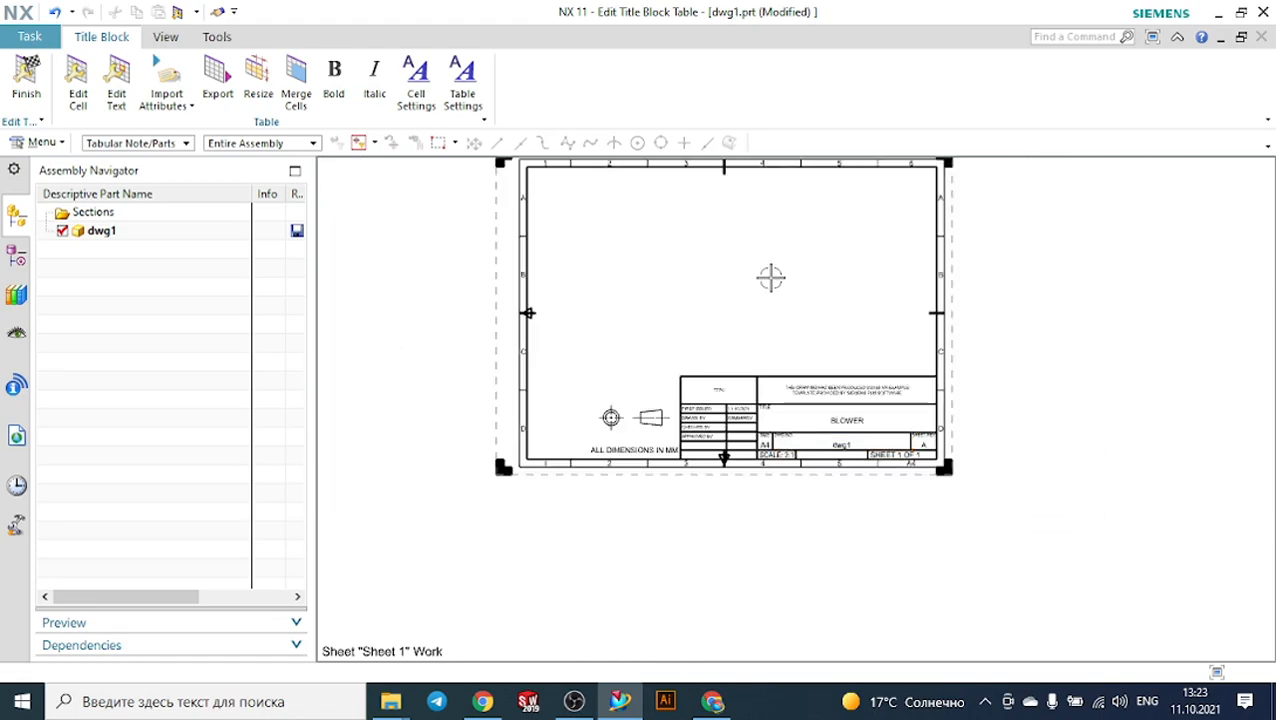
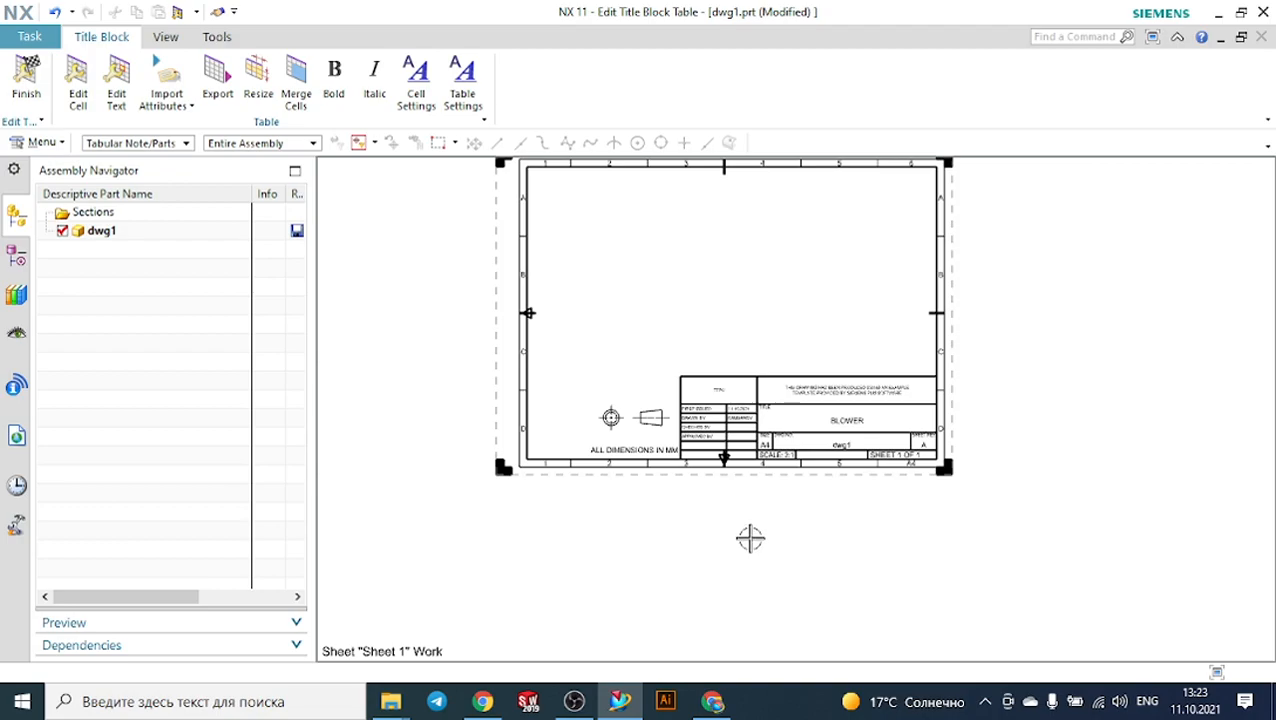
pyautogui.scroll(-1, 678, 484)
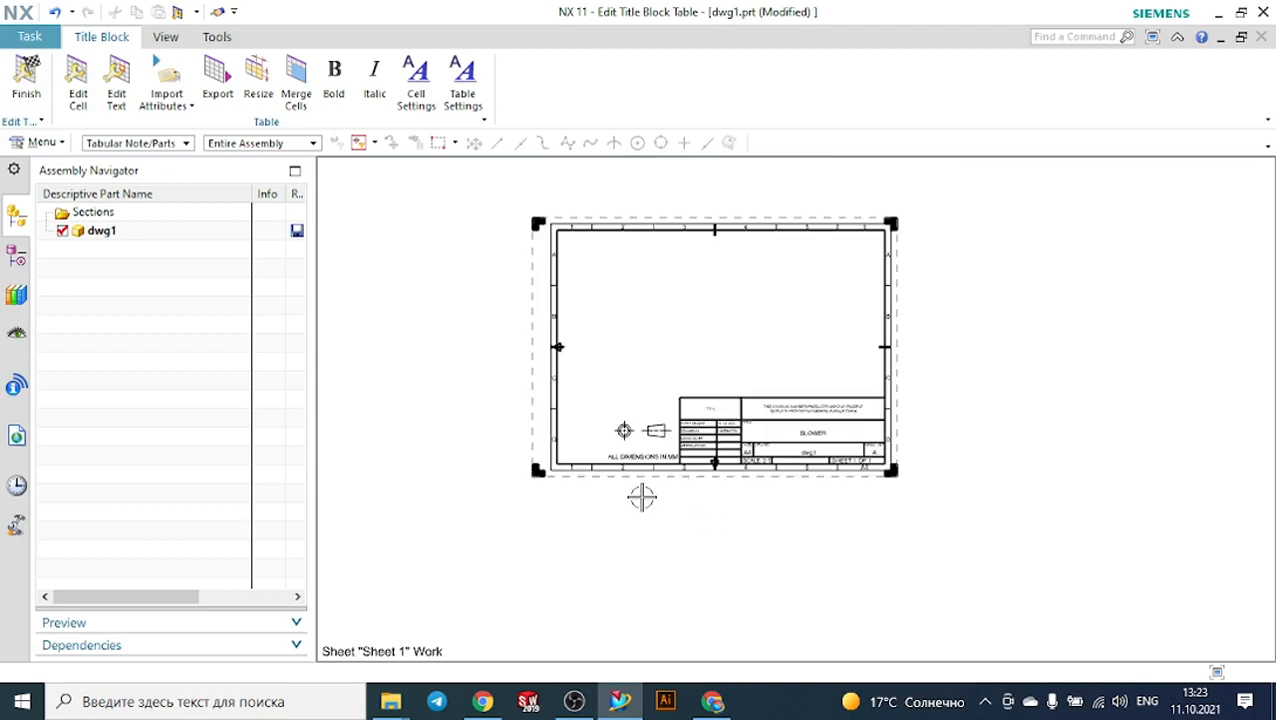
pyautogui.scroll(-1, 642, 465)
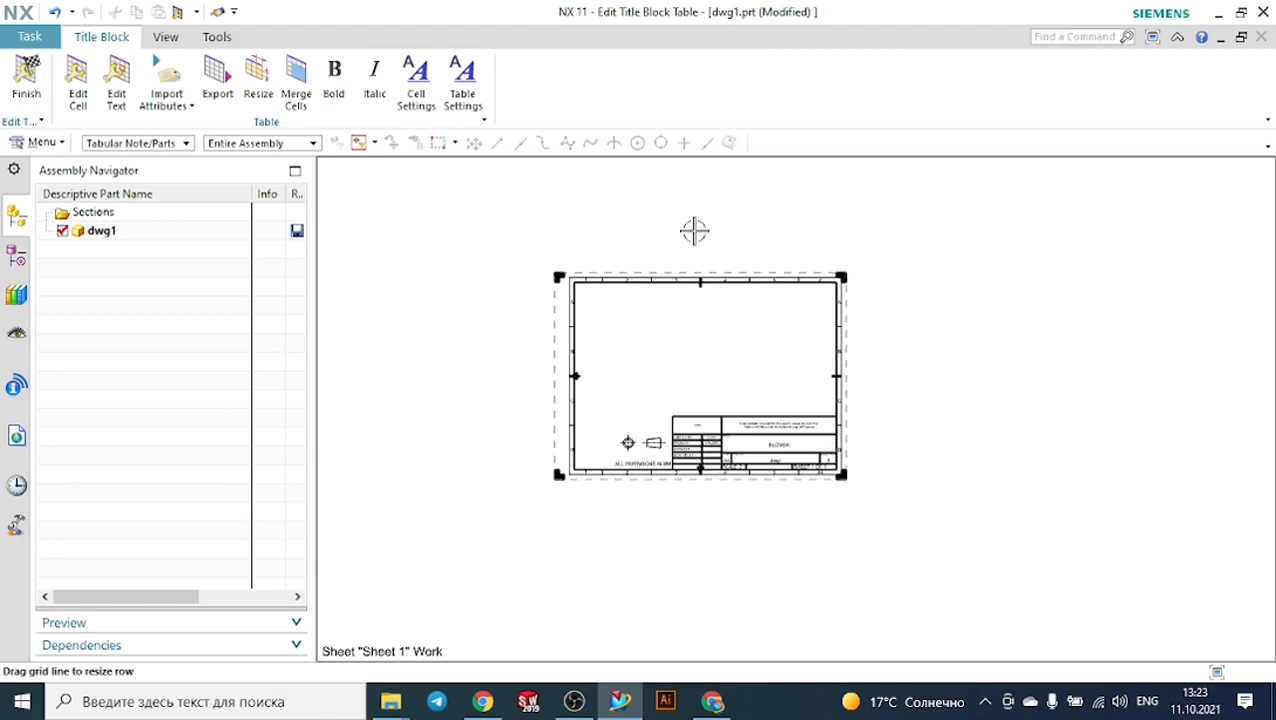
pyautogui.scroll(3, 694, 231)
pyautogui.scroll(-1, 694, 231)
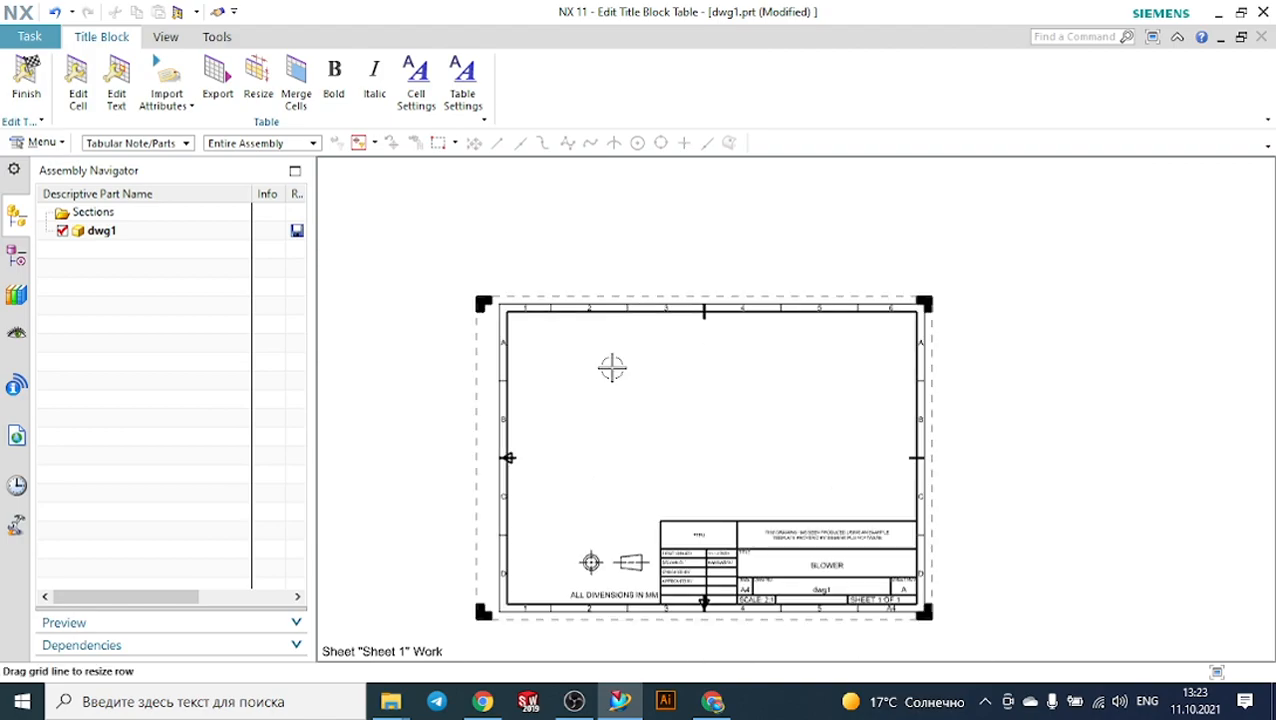
pyautogui.scroll(1, 610, 360)
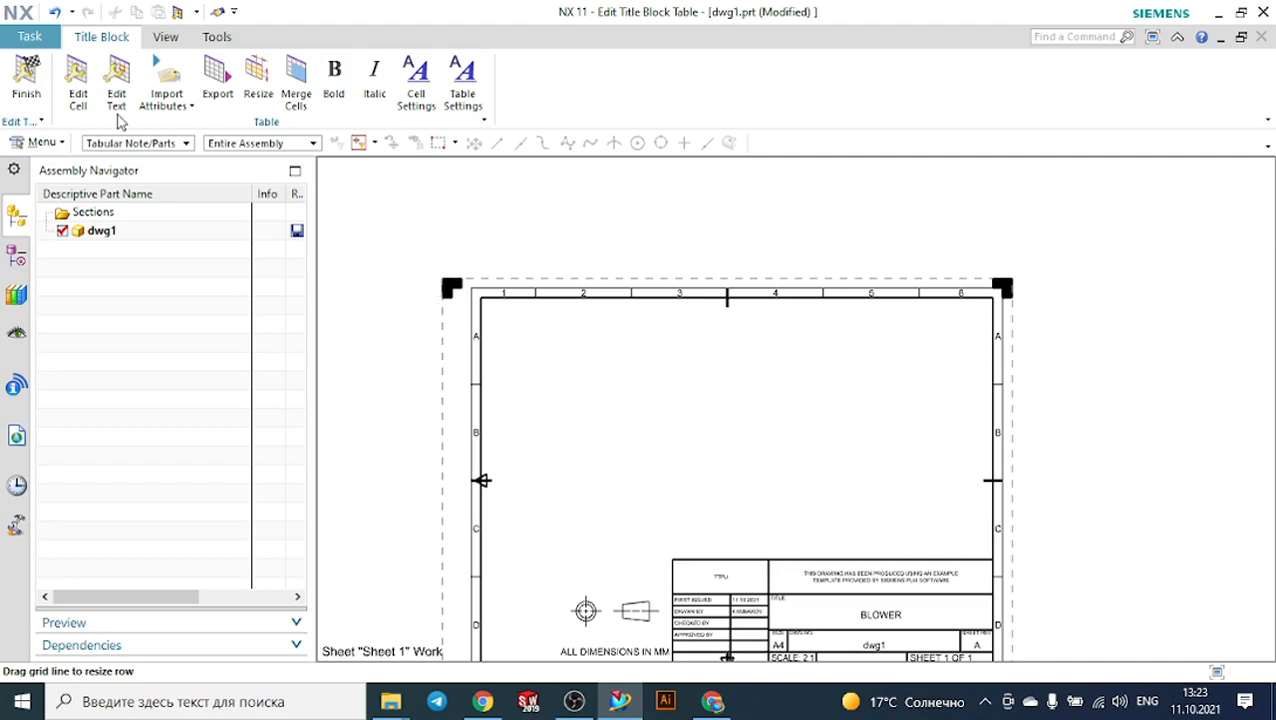
pyautogui.click(30, 37)
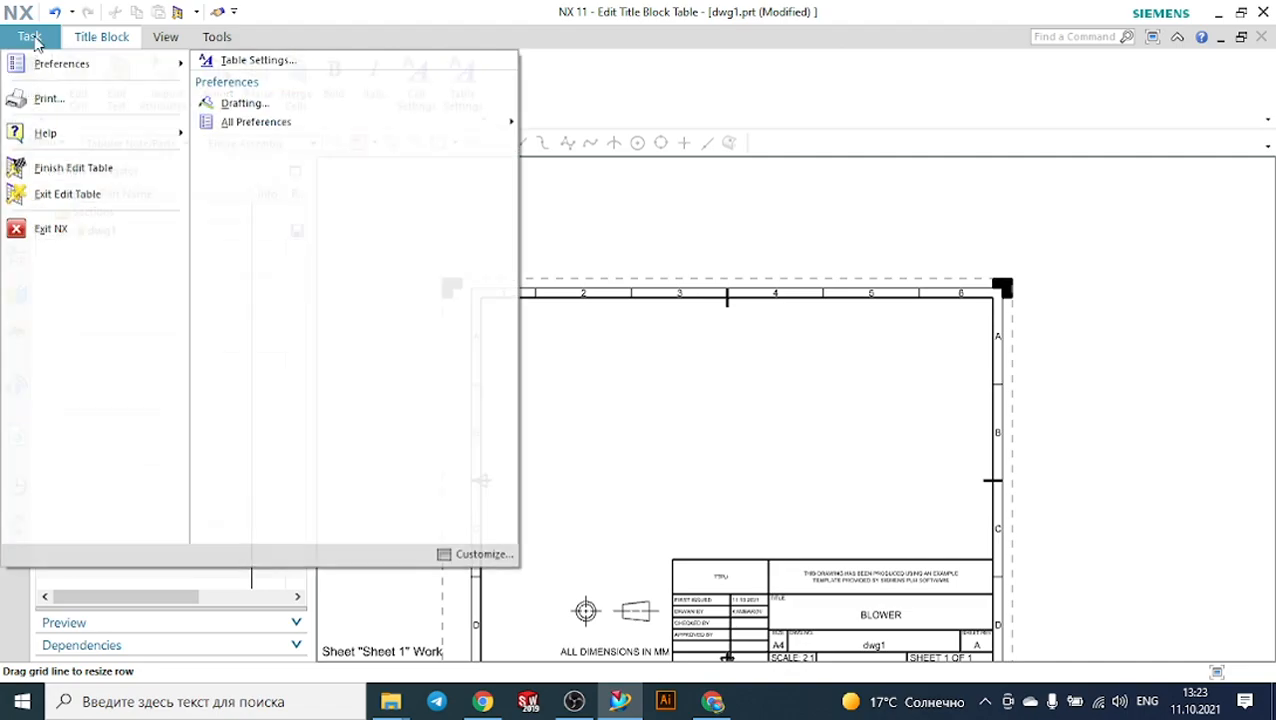
pyautogui.click(165, 37)
pyautogui.click(208, 38)
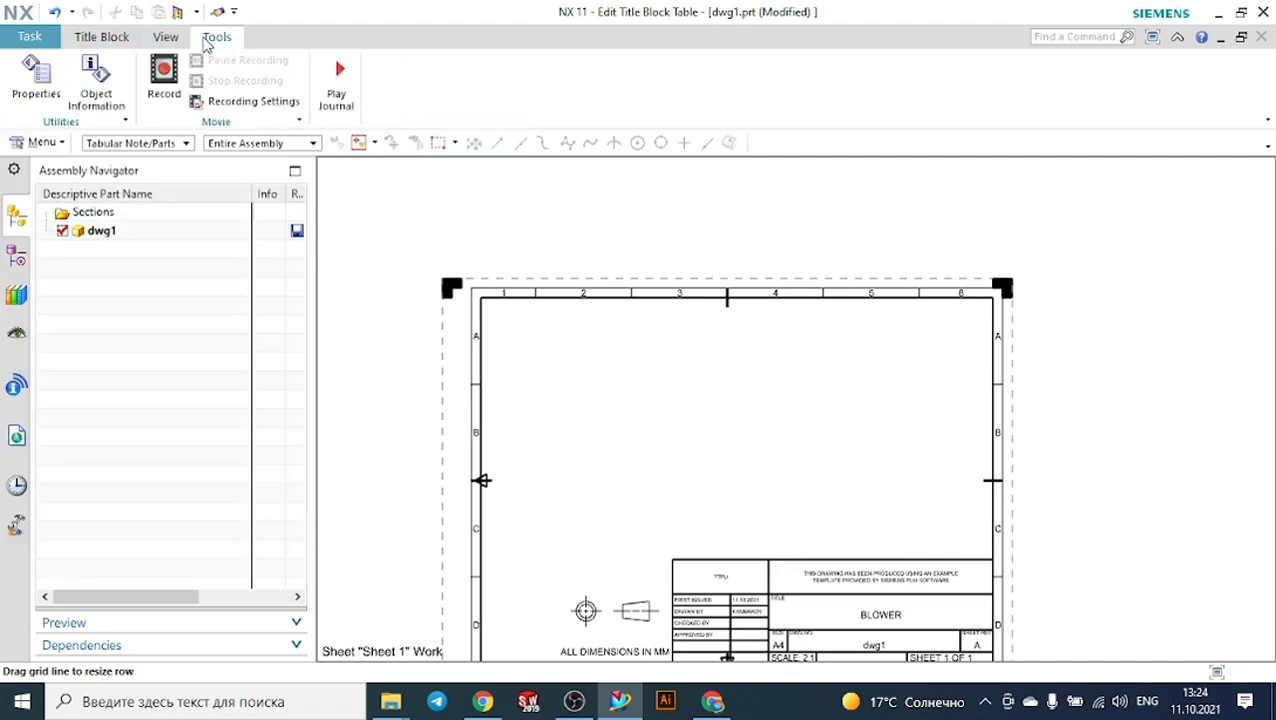
pyautogui.scroll(-3, 598, 328)
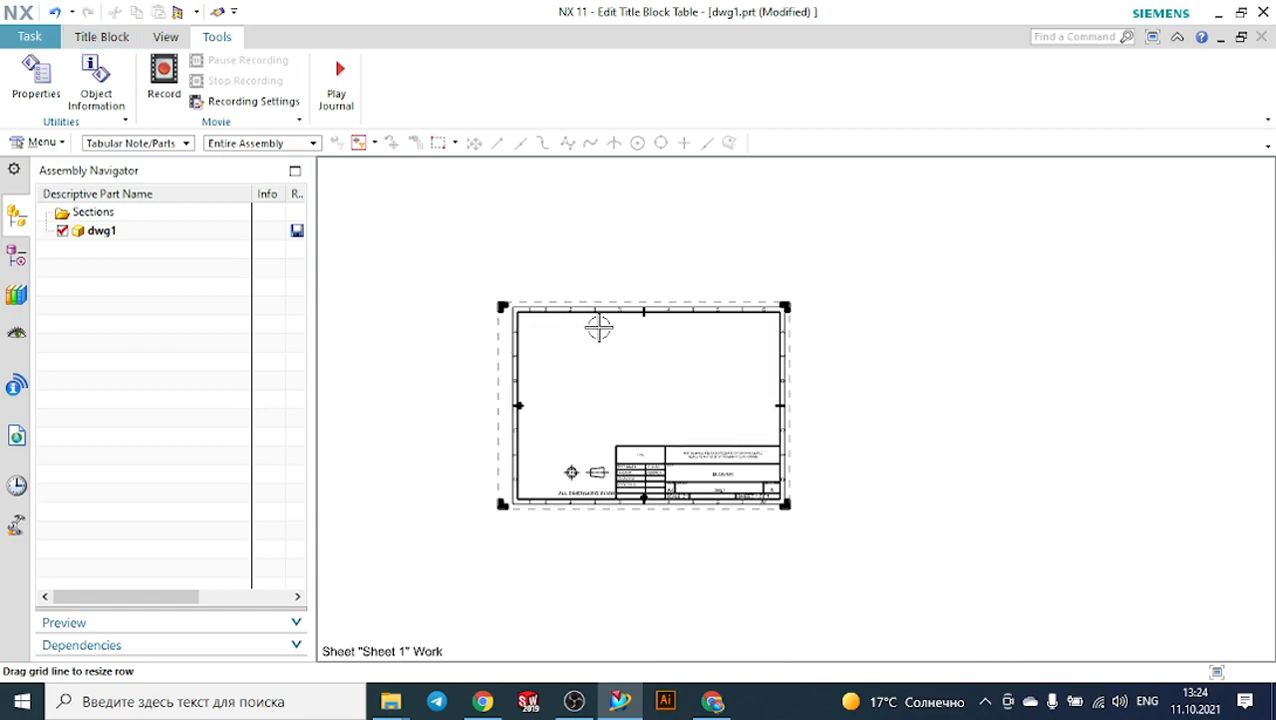
pyautogui.scroll(1, 610, 365)
pyautogui.scroll(1, 610, 365)
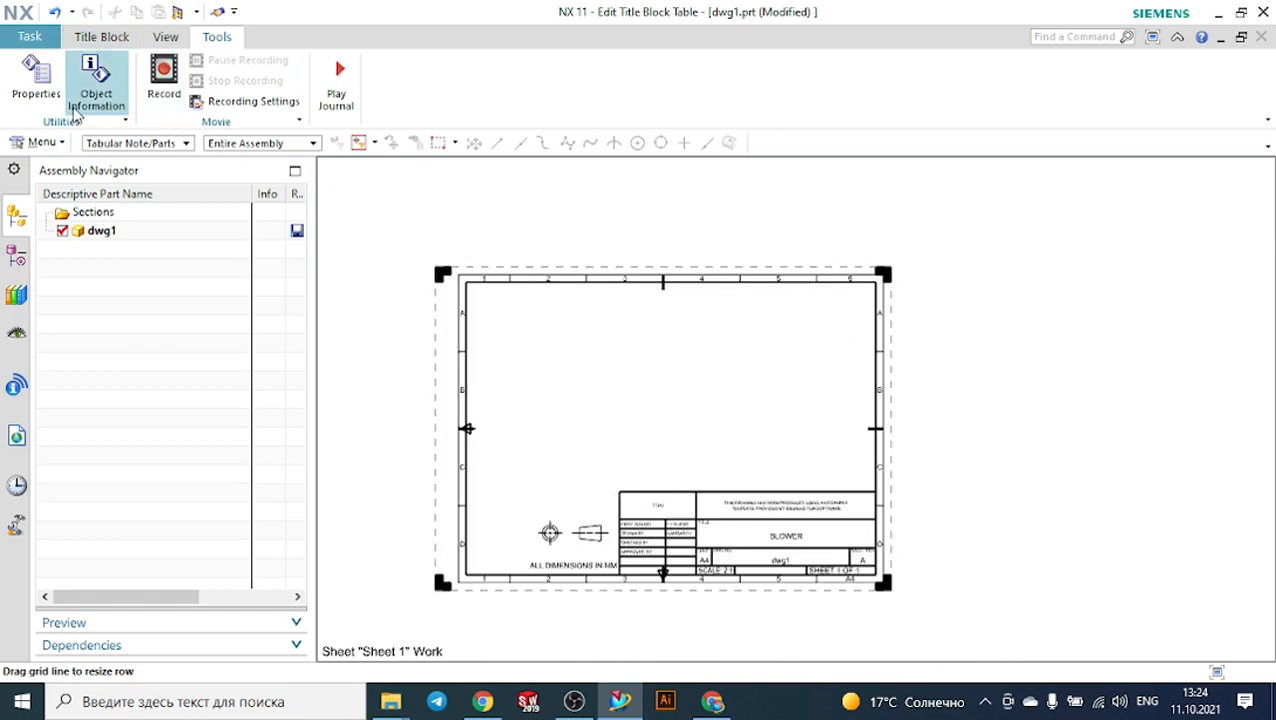
# Undo the TTPU logo replacement and the SCALE: 2:1 text change in the title block.
pyautogui.click(55, 12)
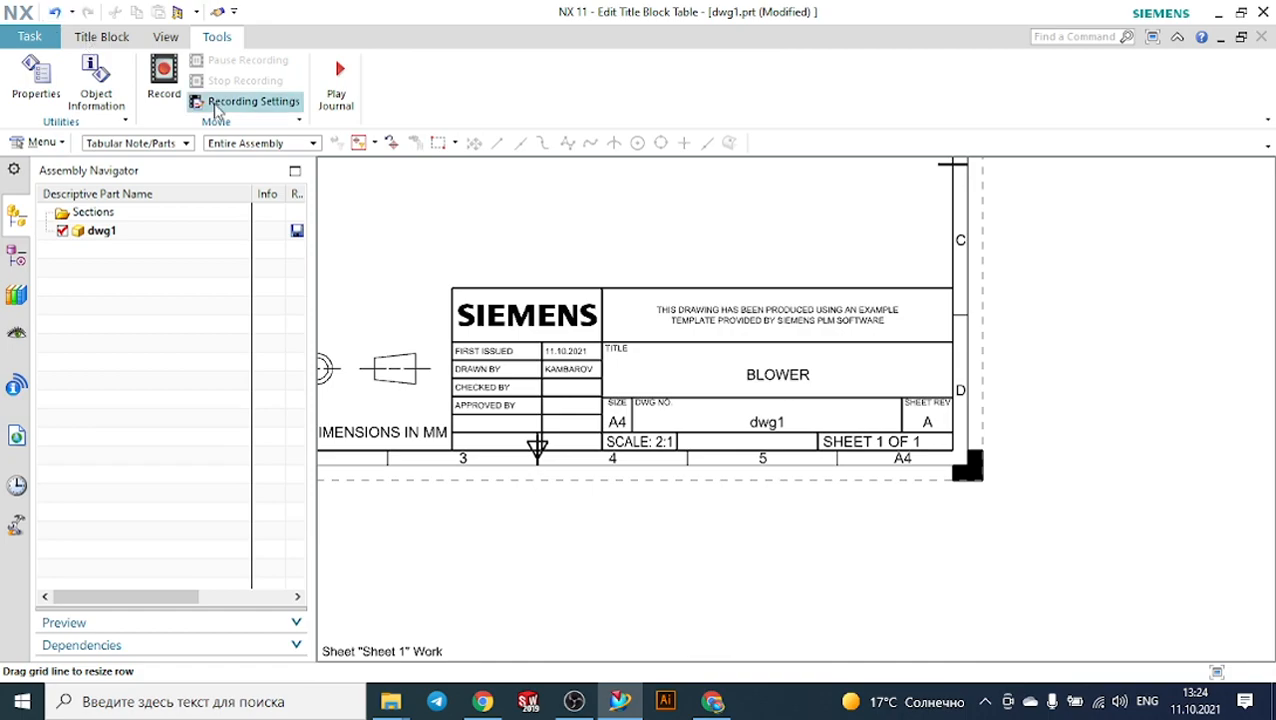
pyautogui.scroll(-4, 462, 196)
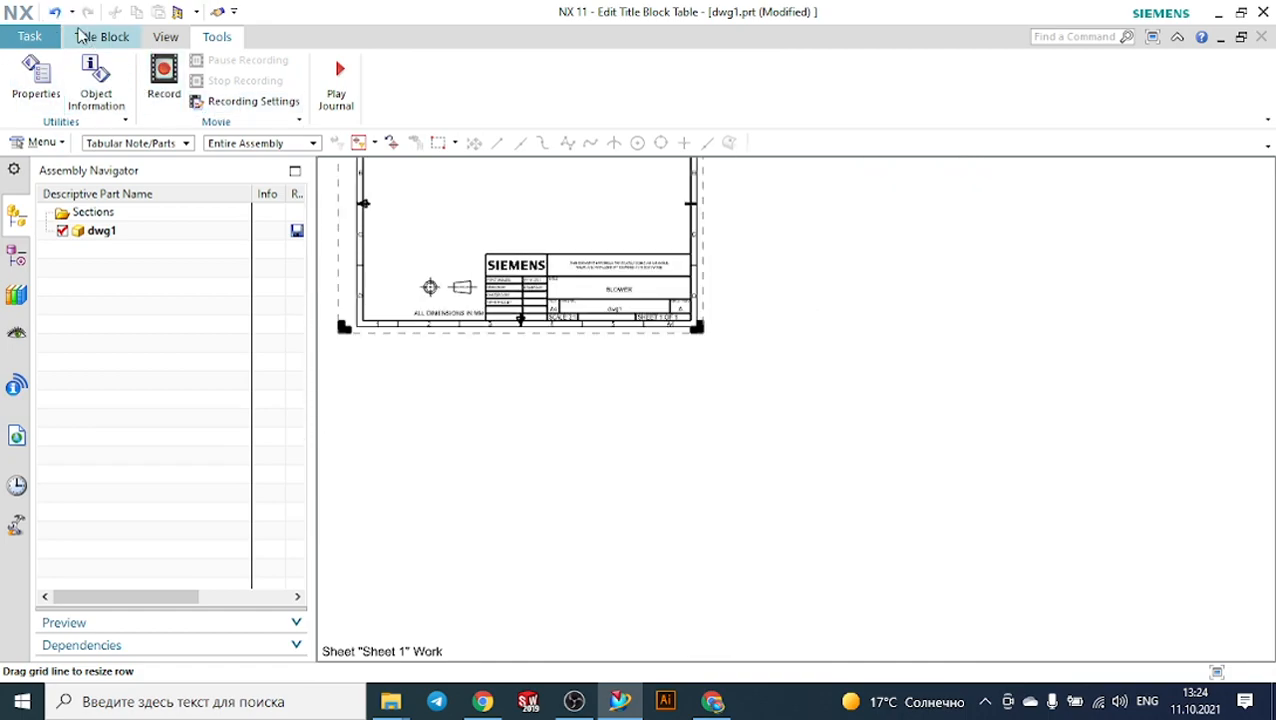
pyautogui.click(57, 13)
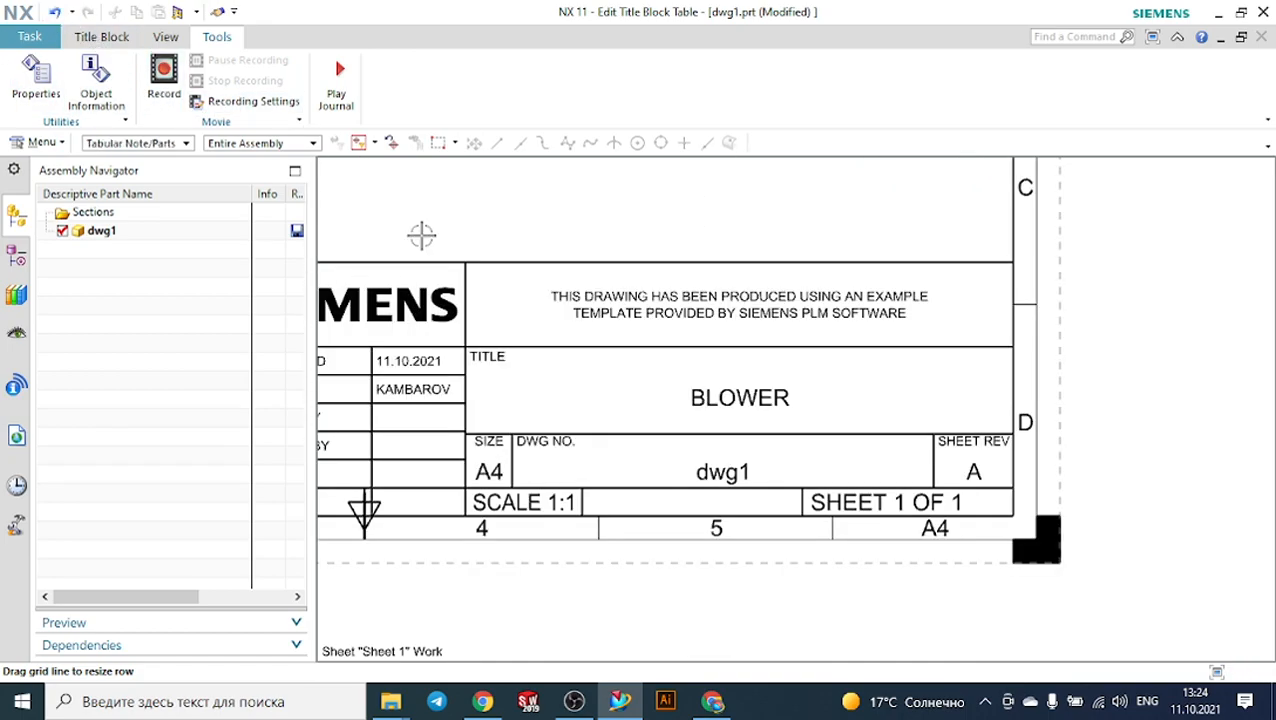
pyautogui.scroll(-2, 390, 225)
pyautogui.scroll(-1, 598, 293)
pyautogui.scroll(-2, 815, 408)
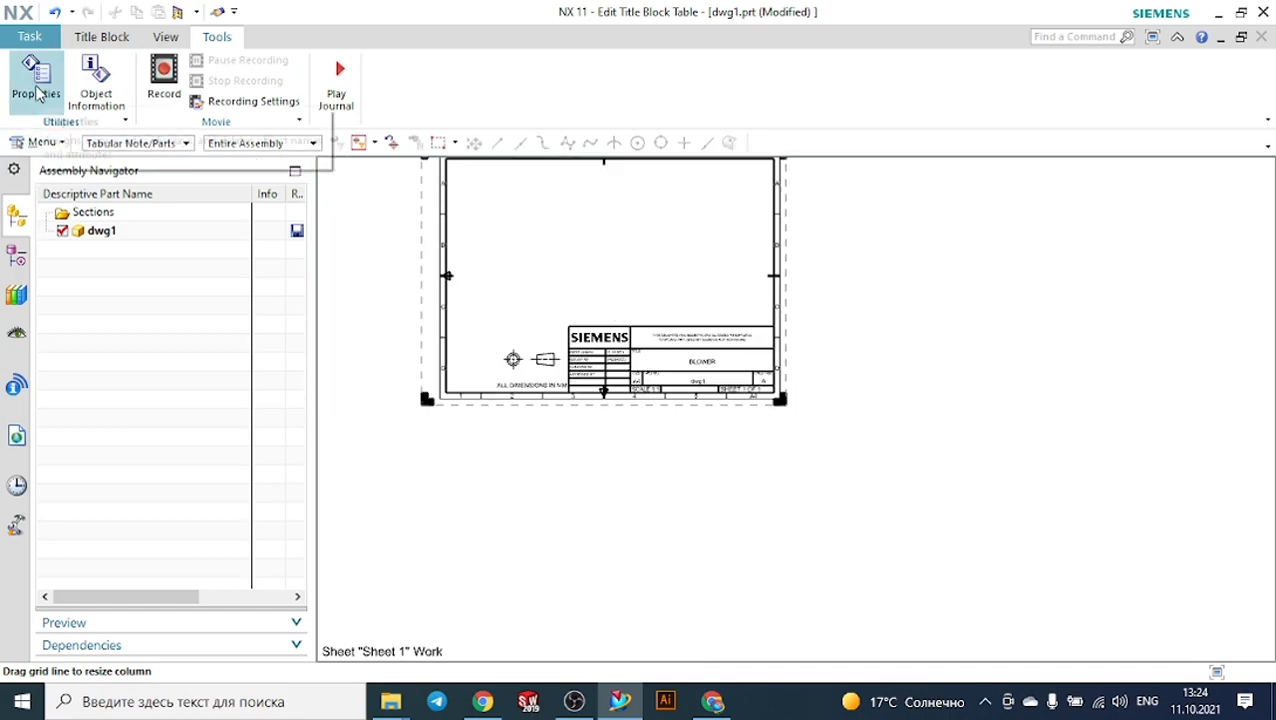
pyautogui.click(34, 42)
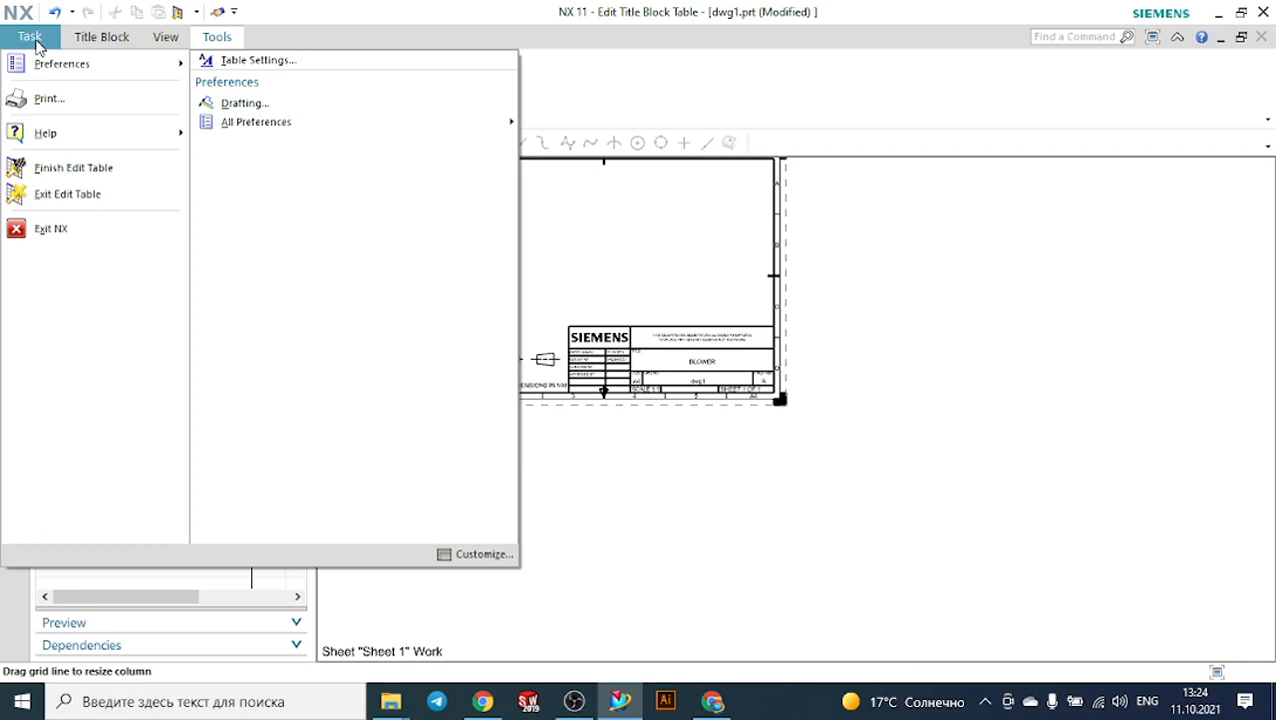
pyautogui.moveTo(44, 64)
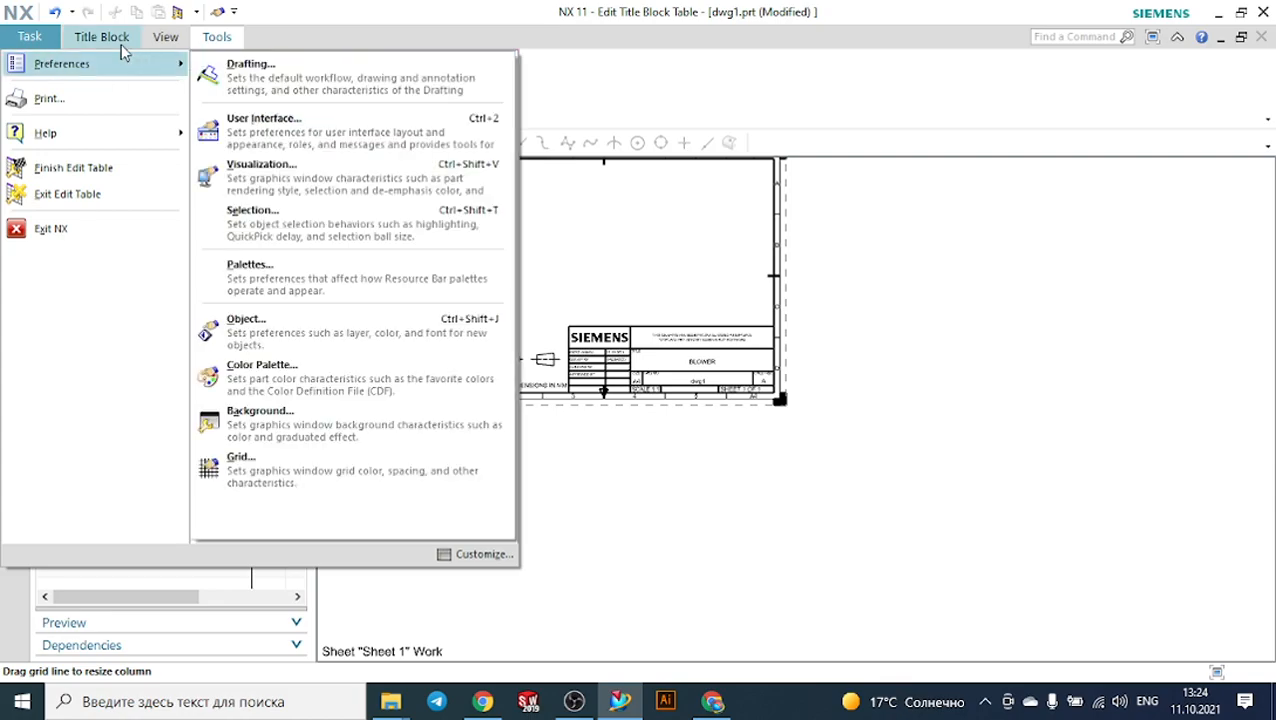
pyautogui.click(252, 64)
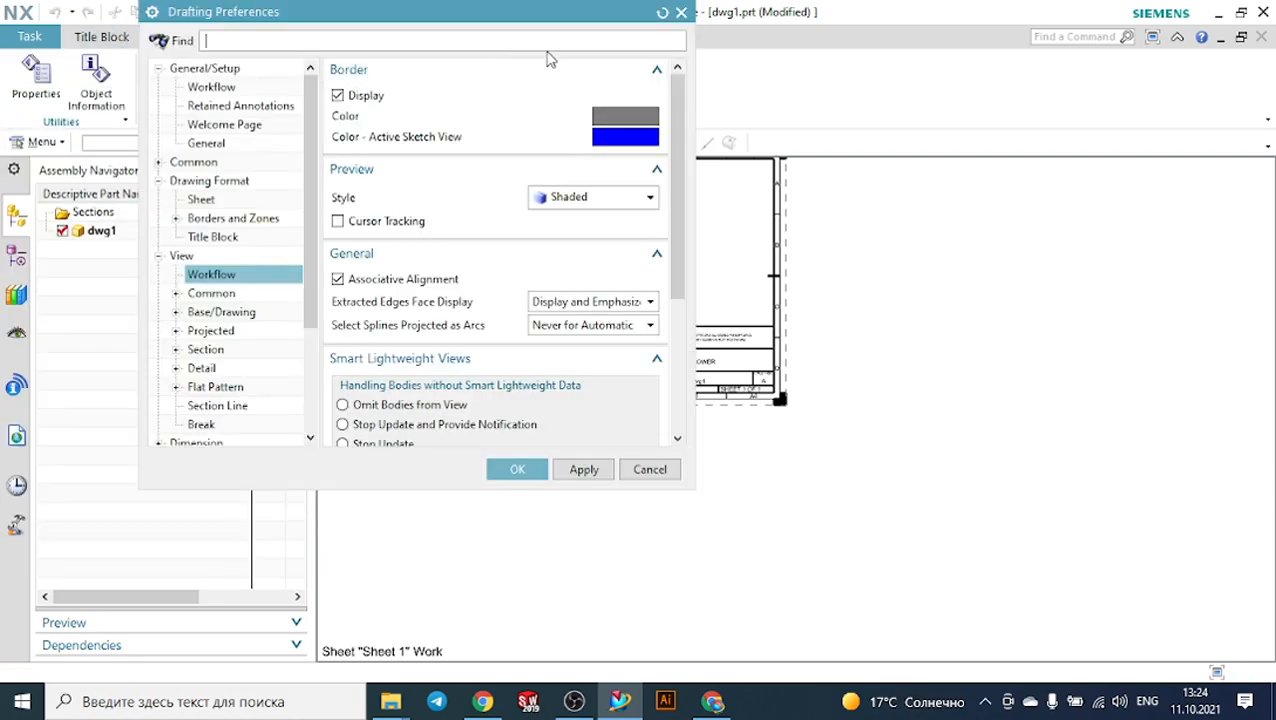
pyautogui.click(680, 14)
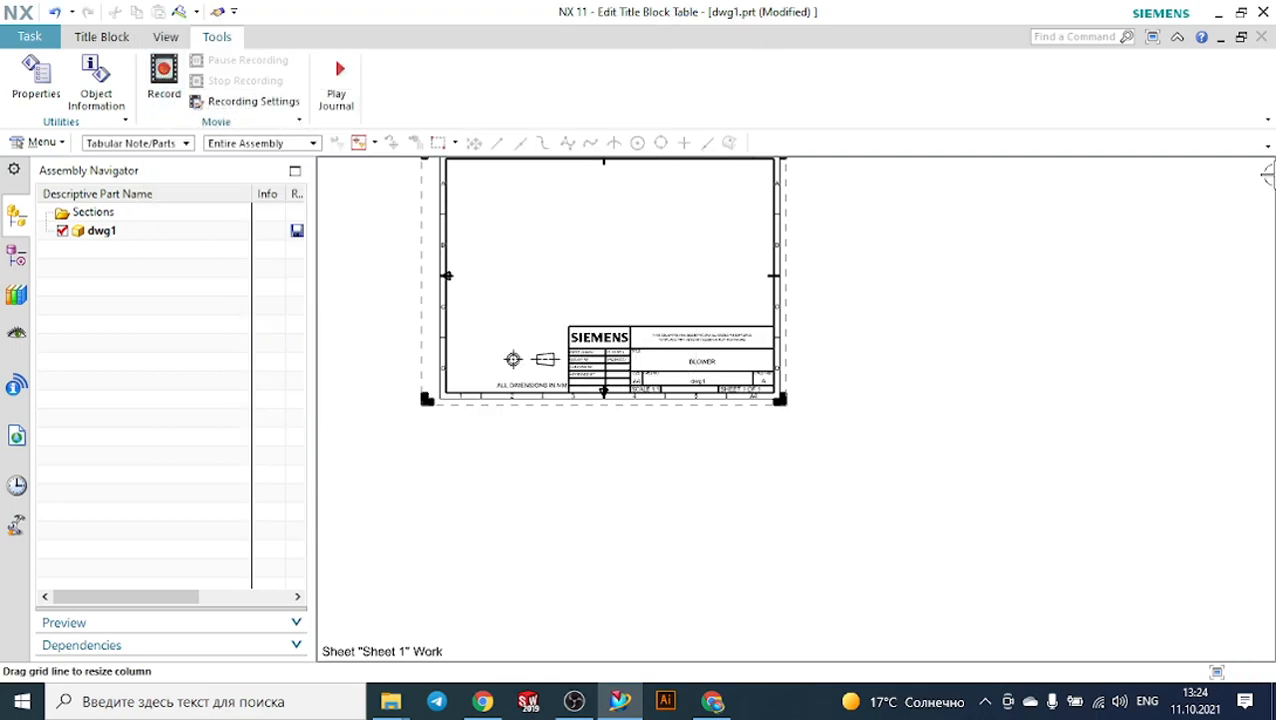
pyautogui.scroll(-2, 683, 283)
pyautogui.scroll(-1, 683, 283)
pyautogui.scroll(2, 683, 283)
pyautogui.scroll(-2, 732, 330)
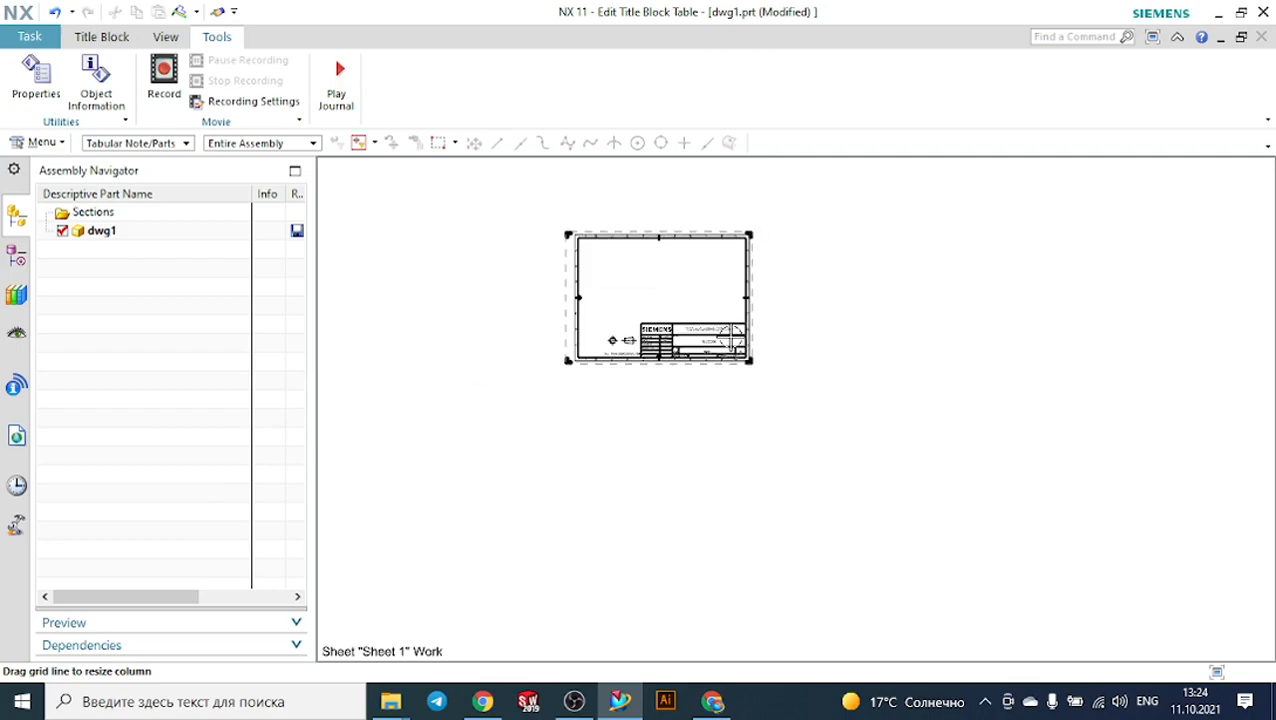
pyautogui.scroll(2, 704, 251)
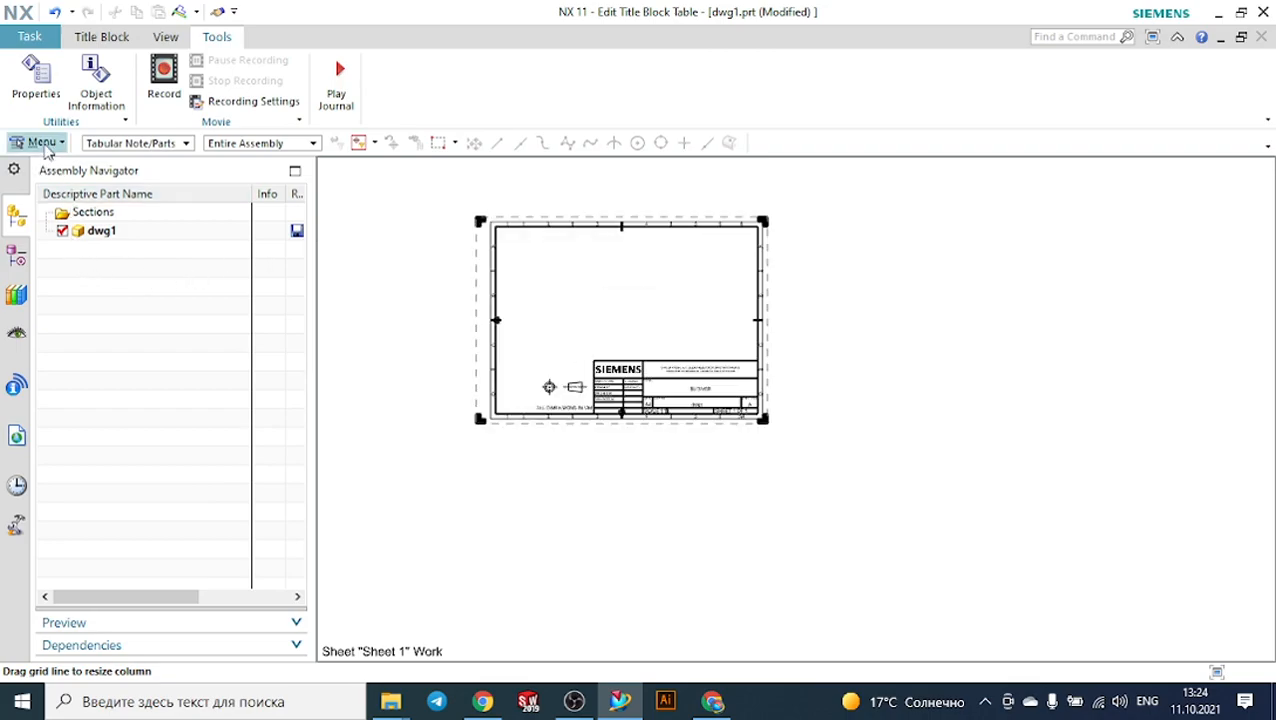
pyautogui.click(42, 143)
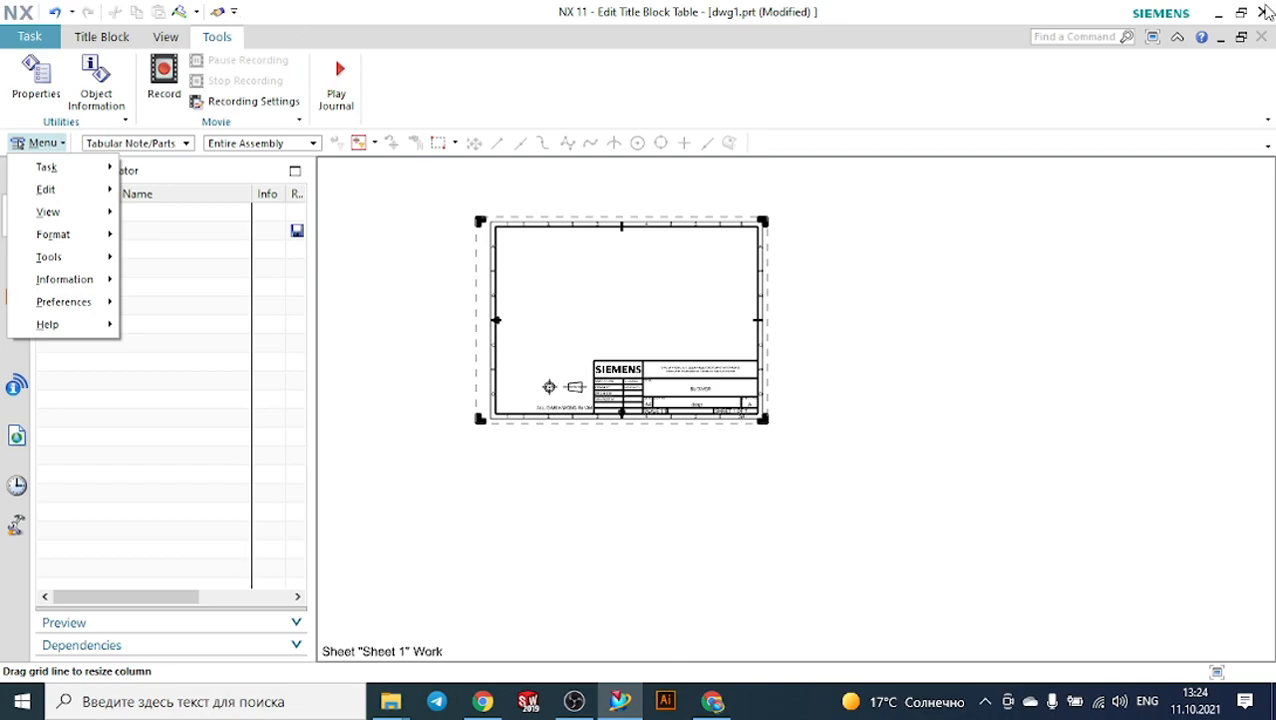
# Exit NX without saving the modified model1, dwg1 and model2 part files.
pyautogui.click(1261, 12)
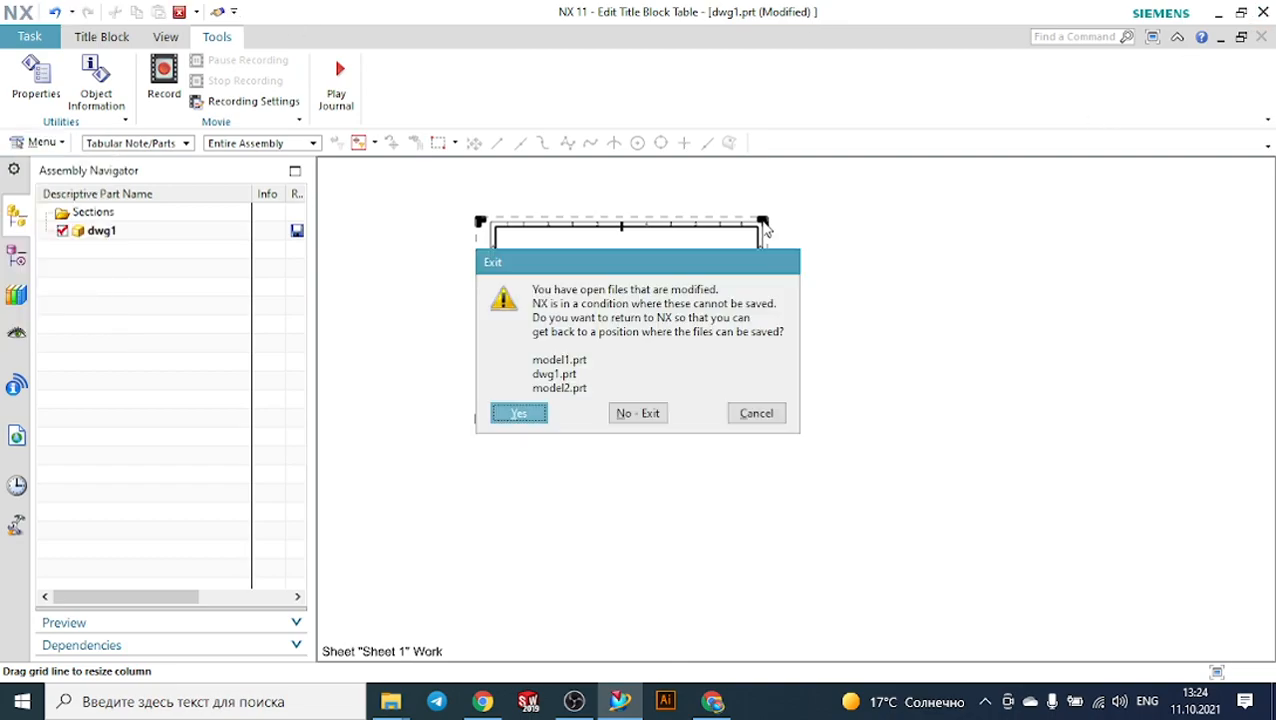
pyautogui.click(784, 419)
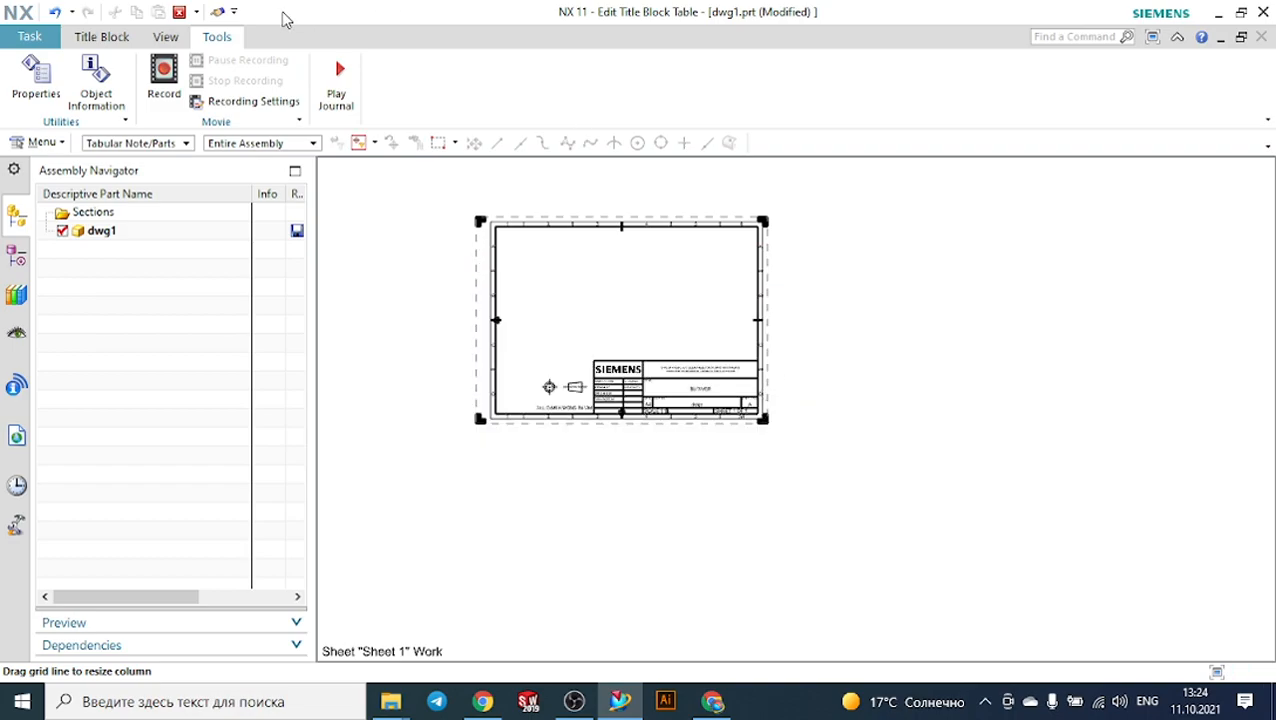
pyautogui.click(1263, 12)
pyautogui.click(648, 415)
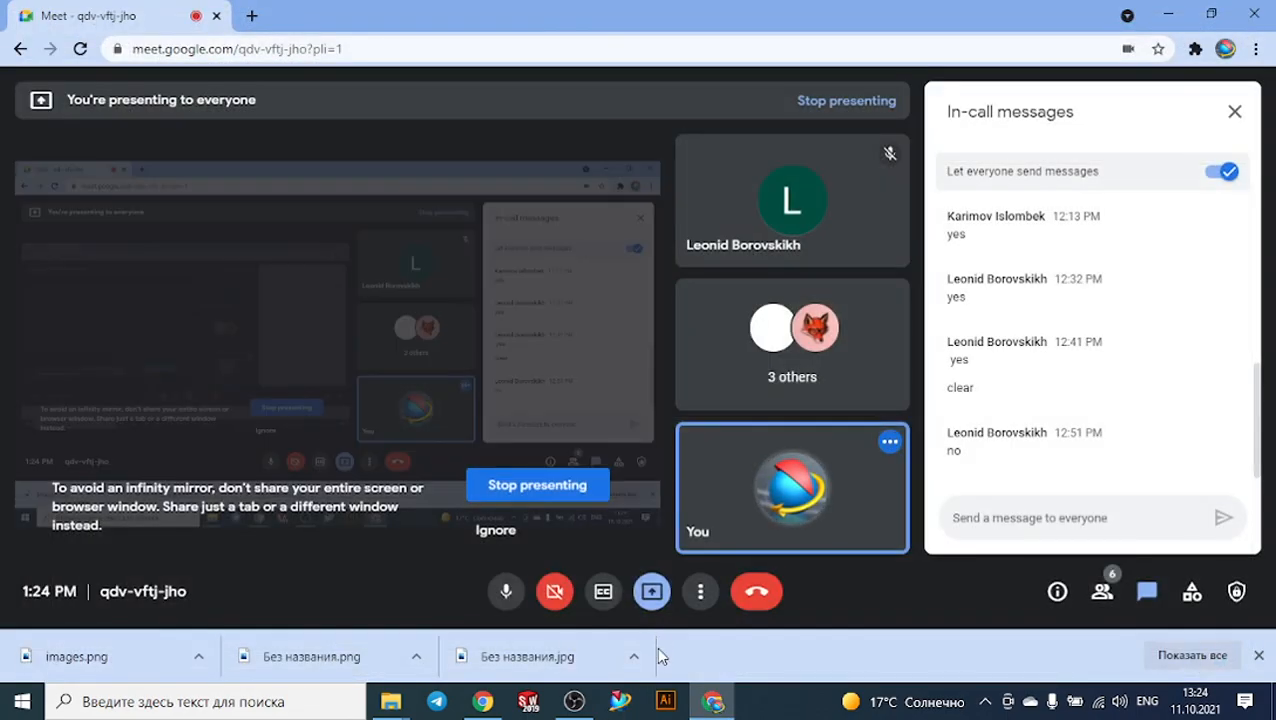
# Restart NX and create a new part model1.prt in millimetres from the Model template.
pyautogui.click(621, 700)
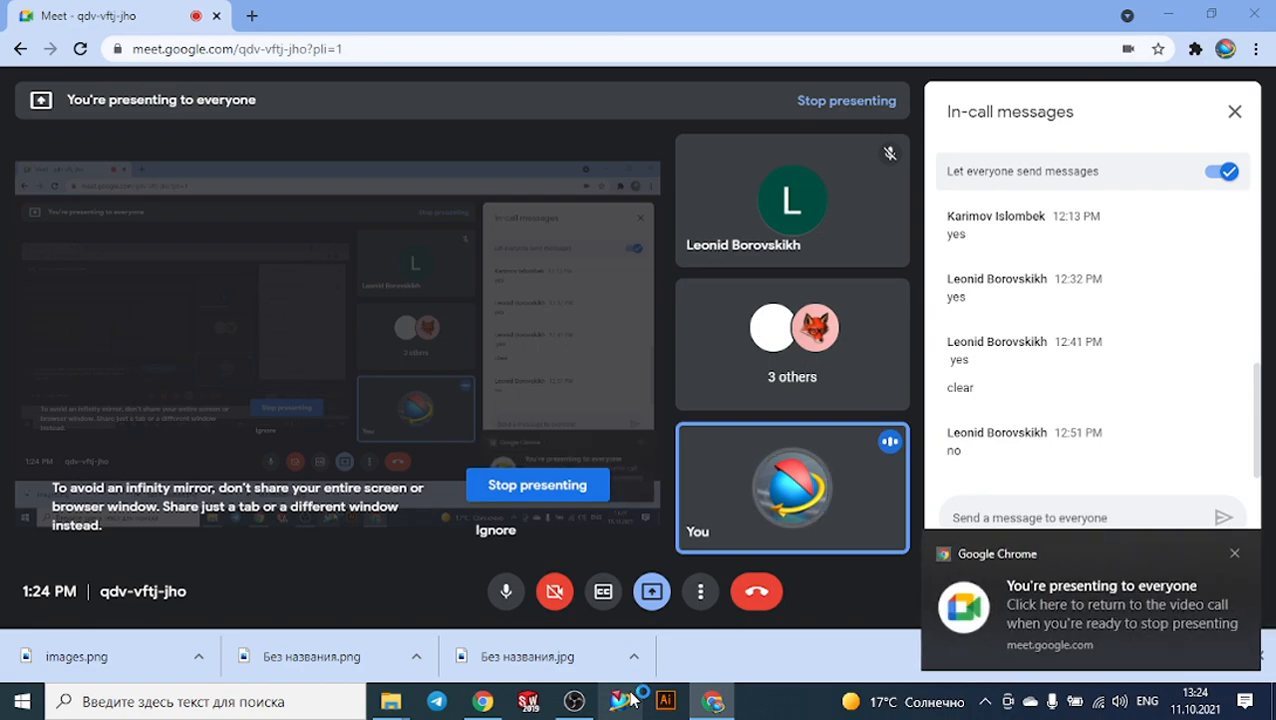
pyautogui.click(1235, 556)
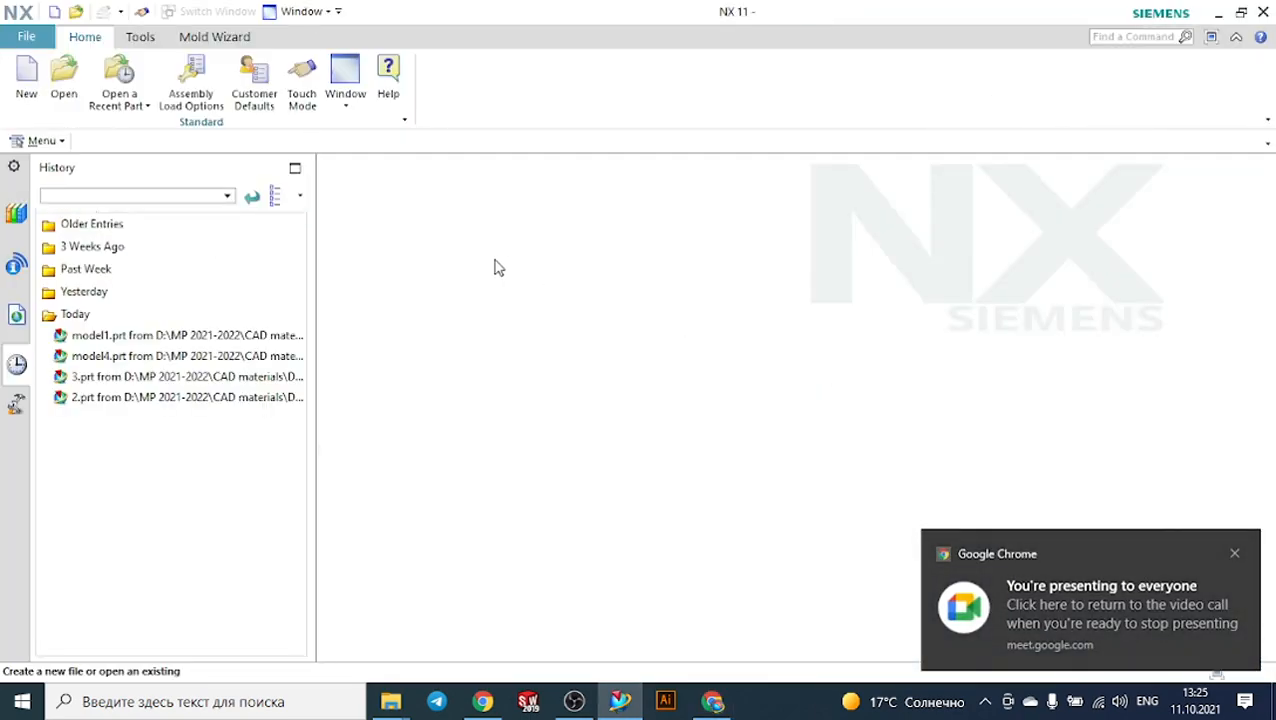
pyautogui.click(26, 76)
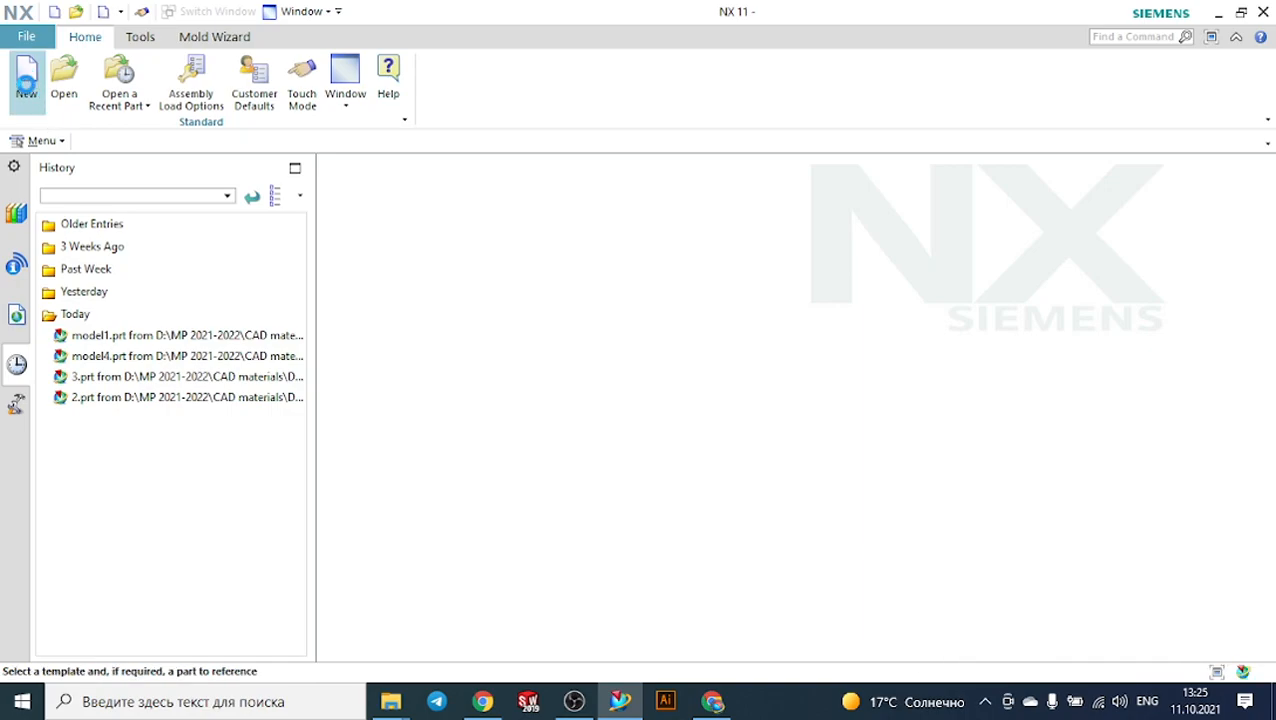
pyautogui.click(289, 50)
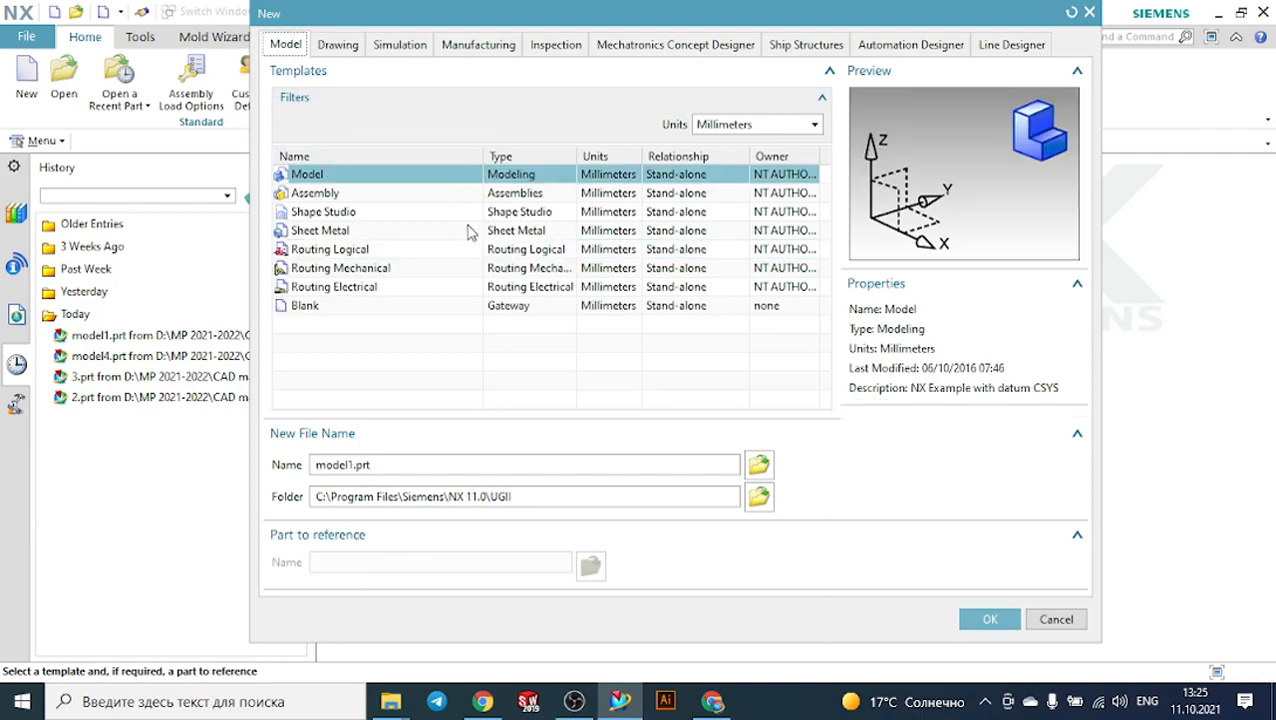
pyautogui.click(978, 617)
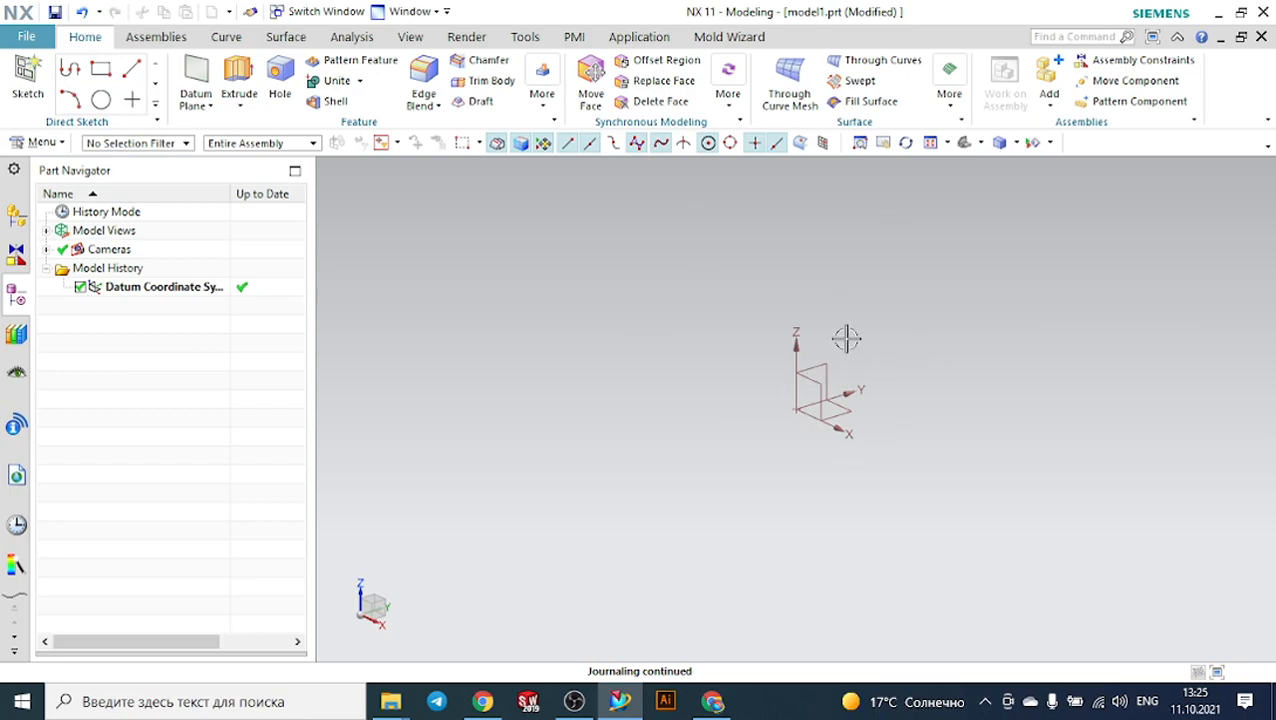
# Switch the new part to the Drafting application and create a sheet from the A4 - Size template.
pyautogui.click(637, 37)
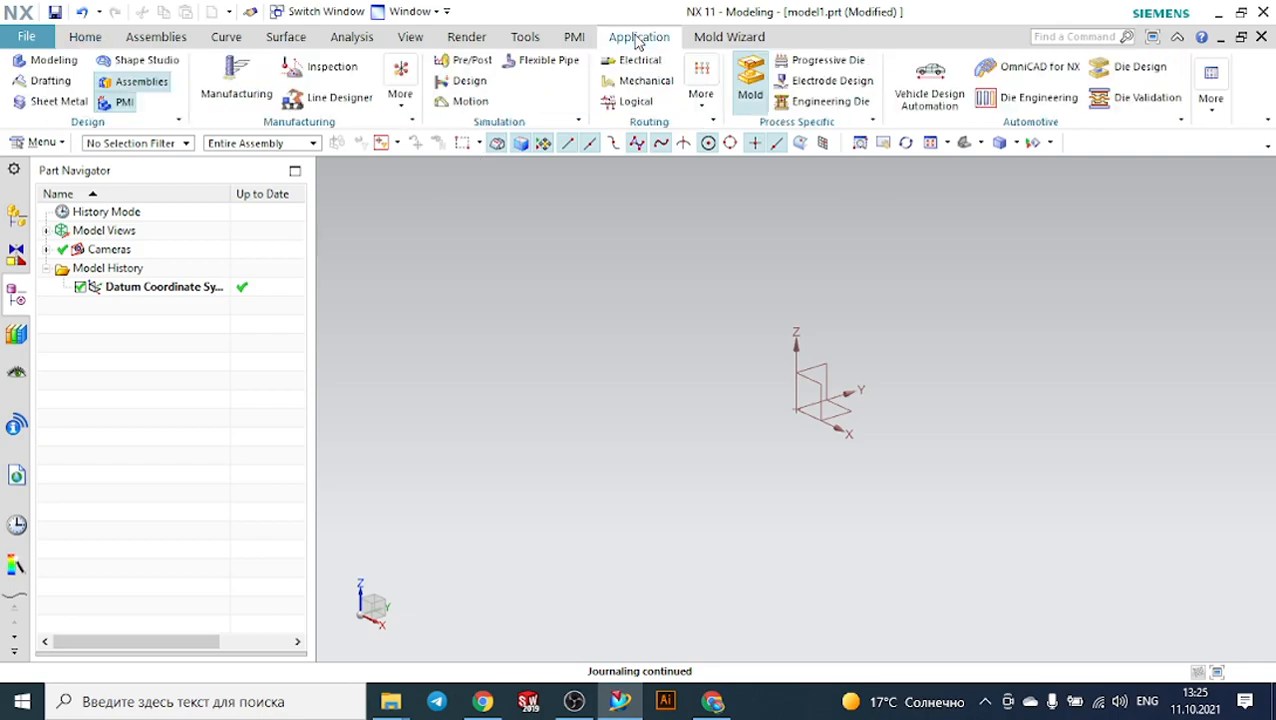
pyautogui.click(49, 80)
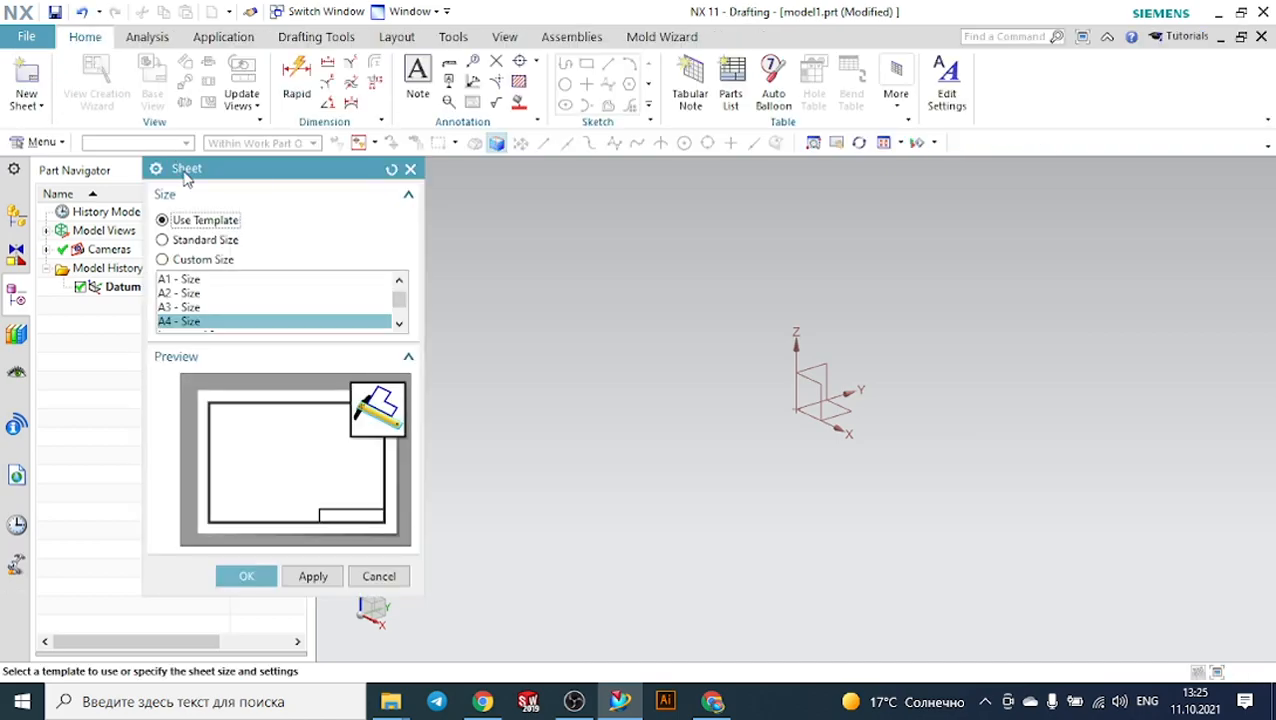
pyautogui.click(206, 242)
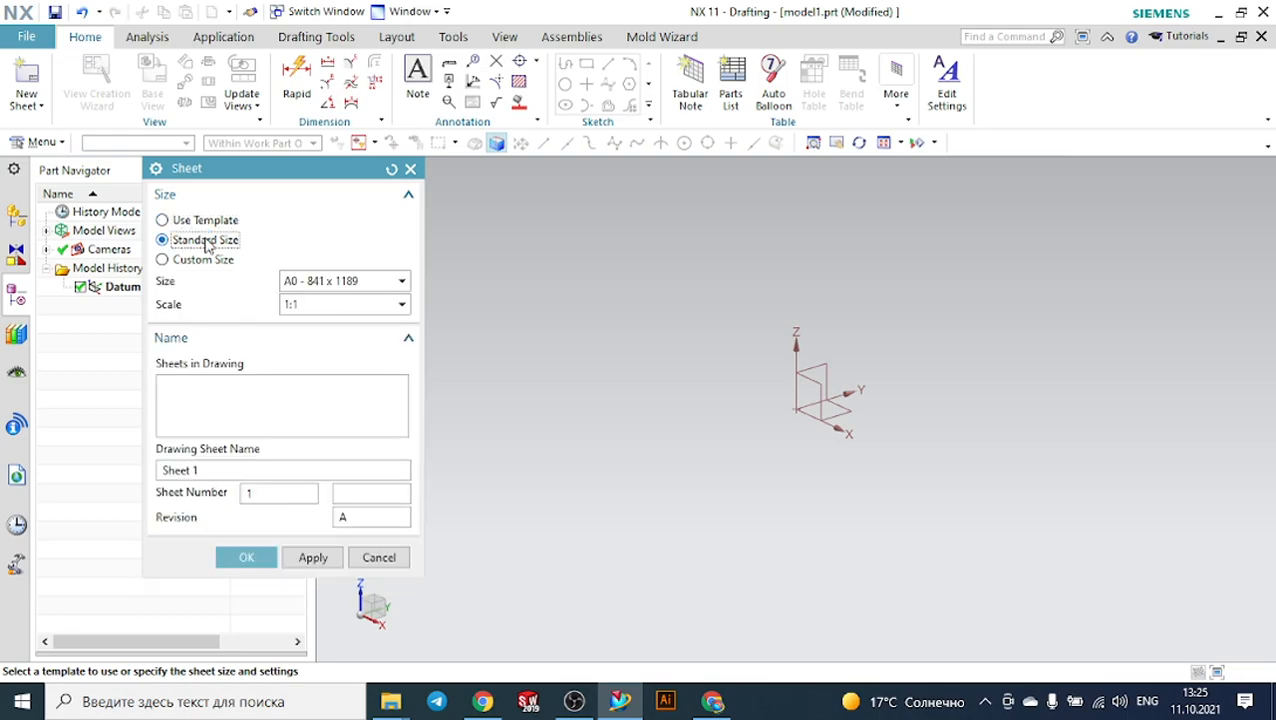
pyautogui.click(196, 222)
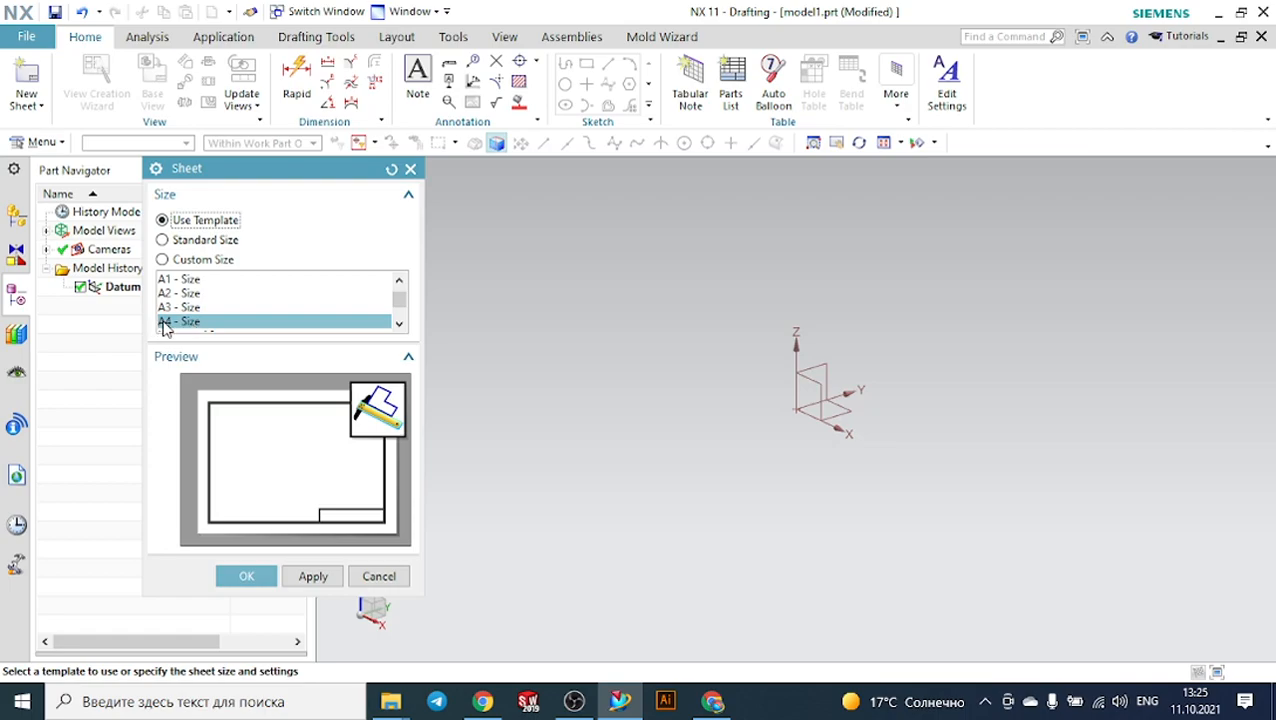
pyautogui.click(247, 577)
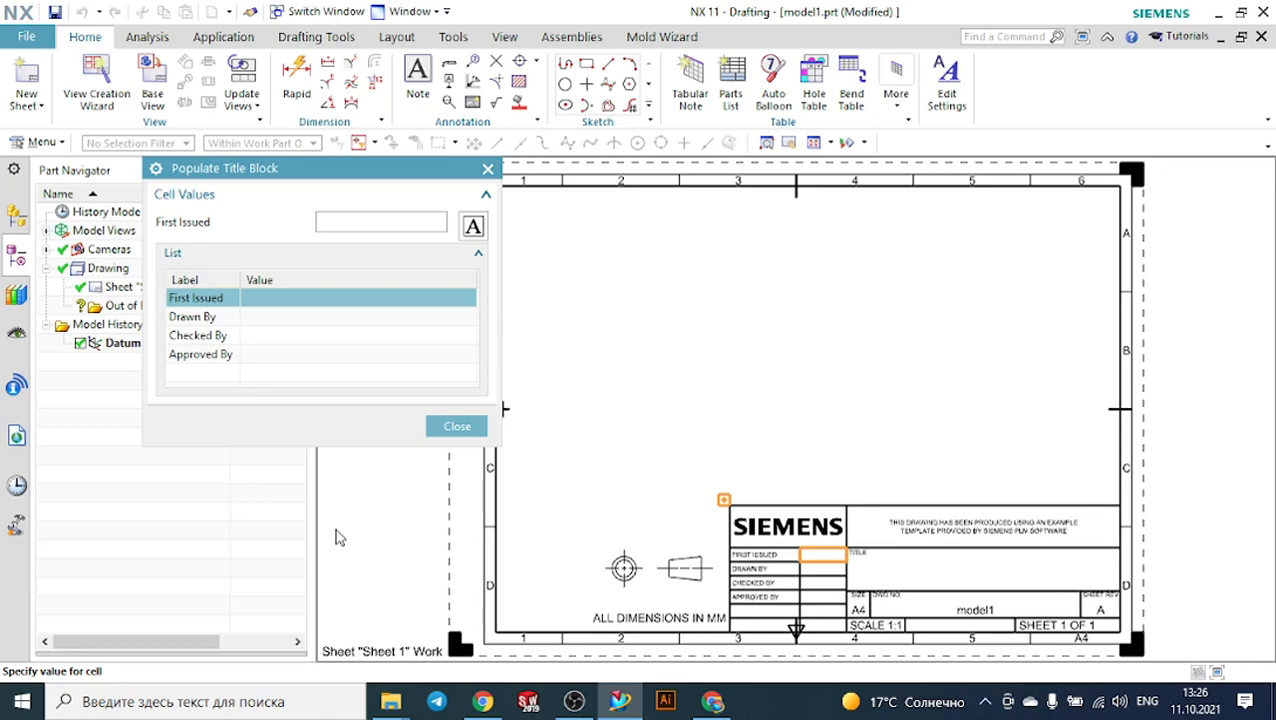
# Leave the title block cells unfilled and browse for a base view part to D:, MP 2021-2022, CAD materials, Drafting, Новая папка.
pyautogui.click(457, 426)
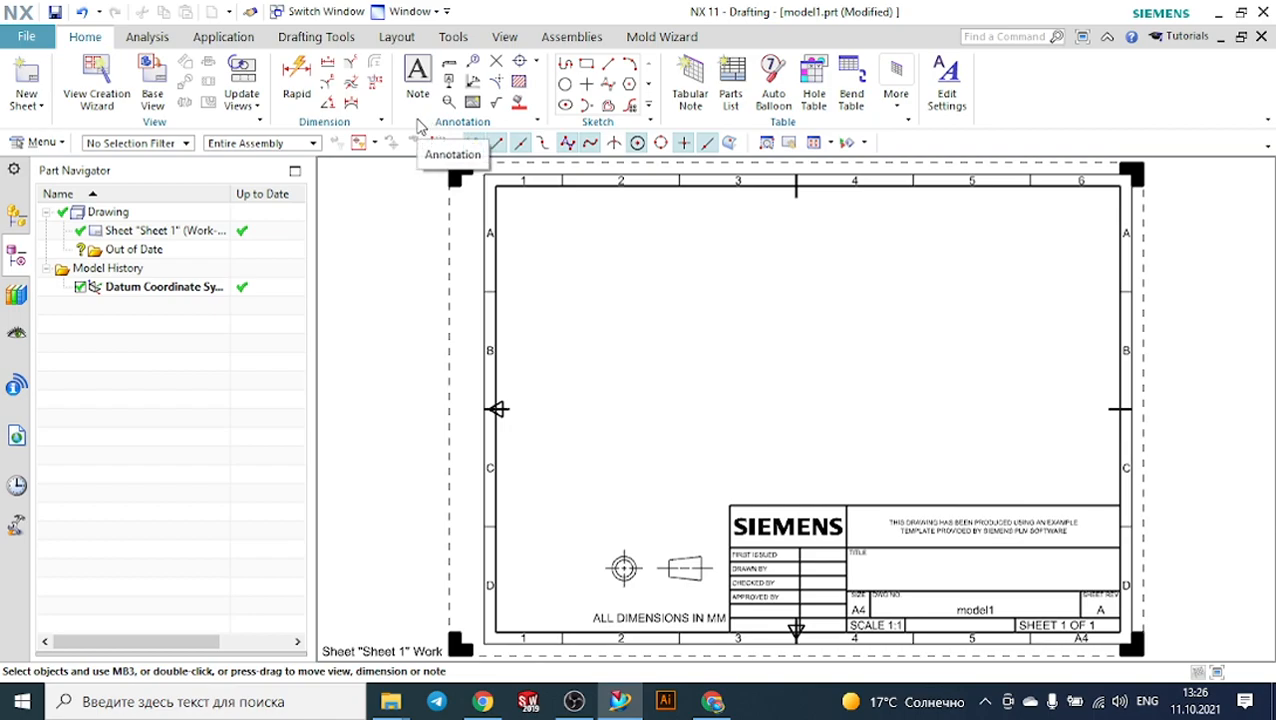
pyautogui.click(154, 70)
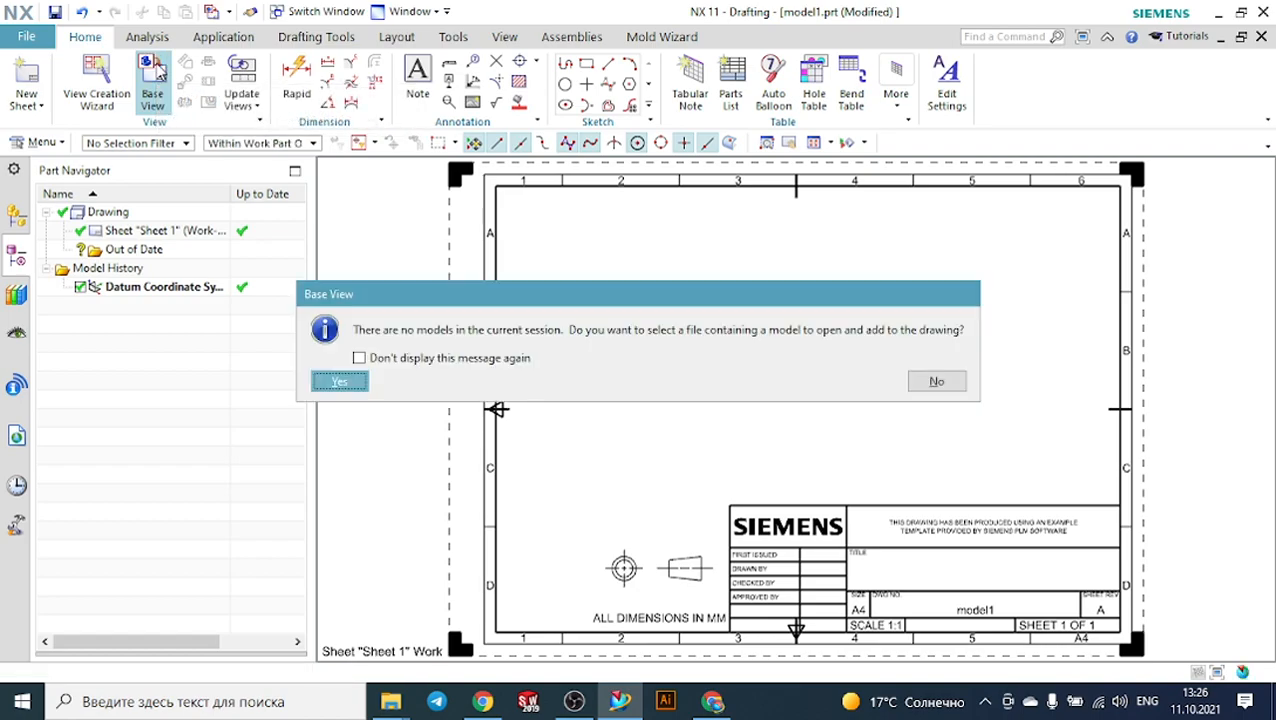
pyautogui.click(350, 386)
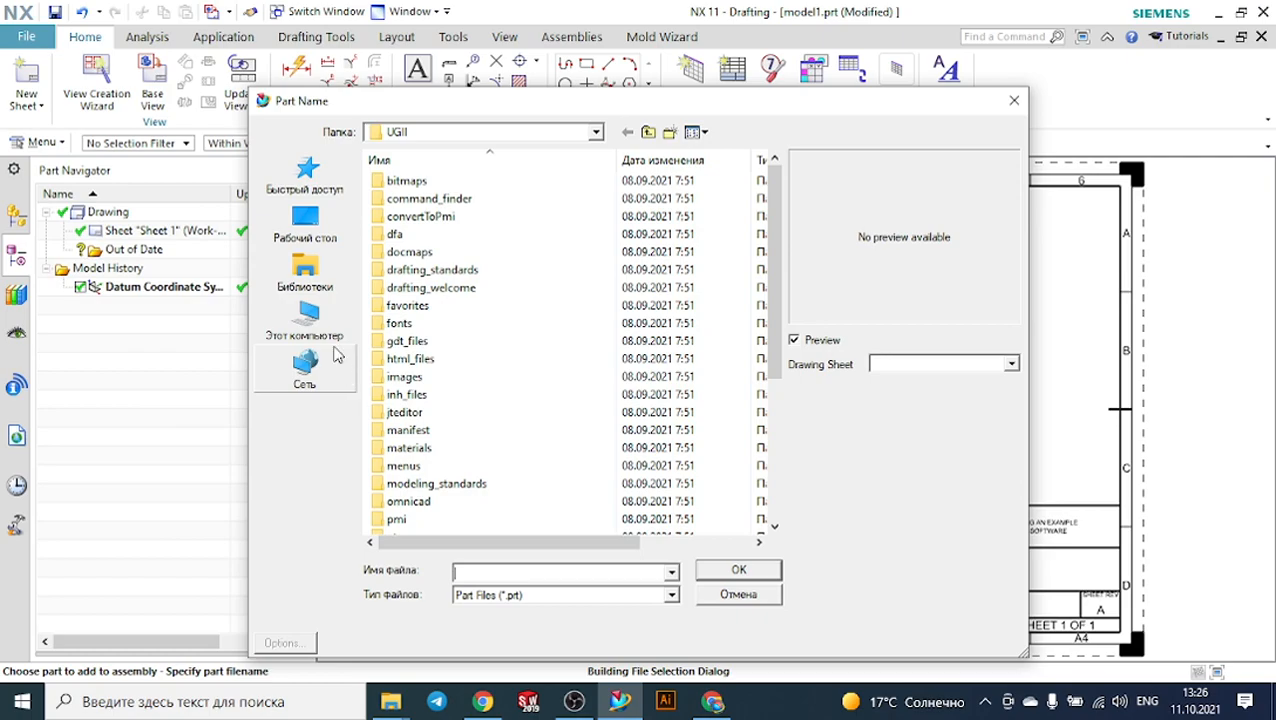
pyautogui.click(322, 330)
pyautogui.scroll(-2, 476, 377)
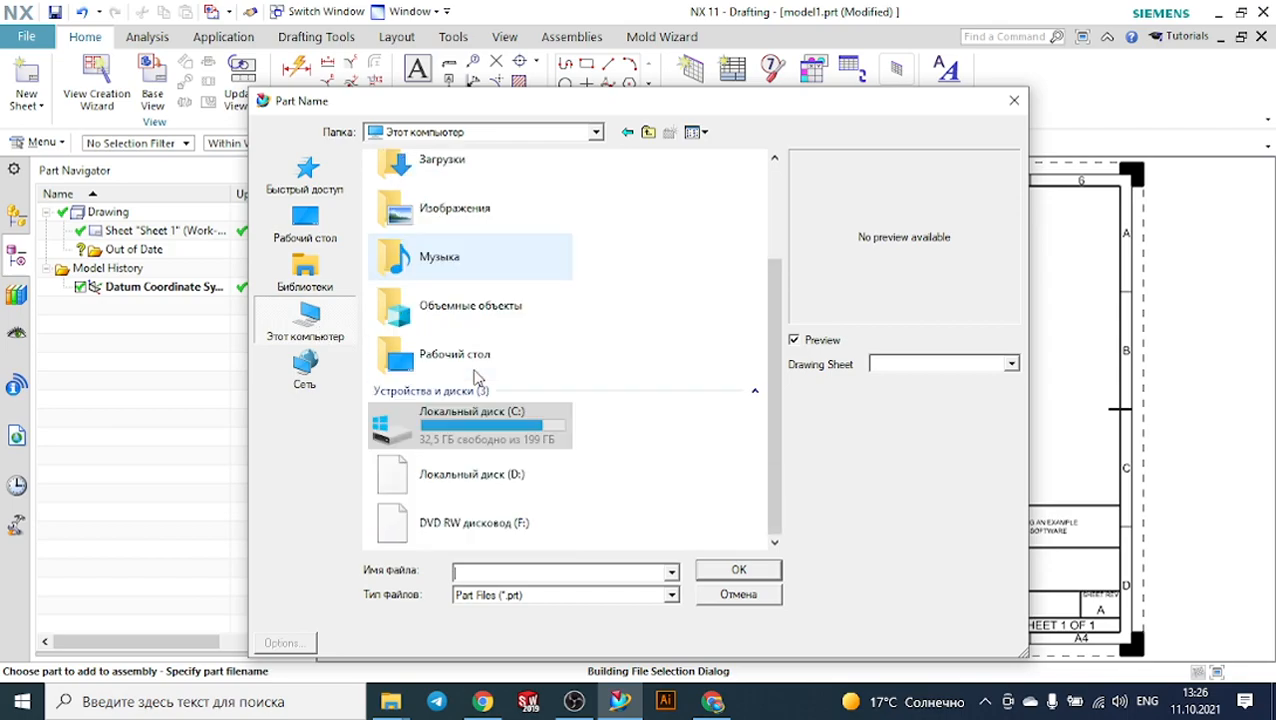
pyautogui.click(424, 485)
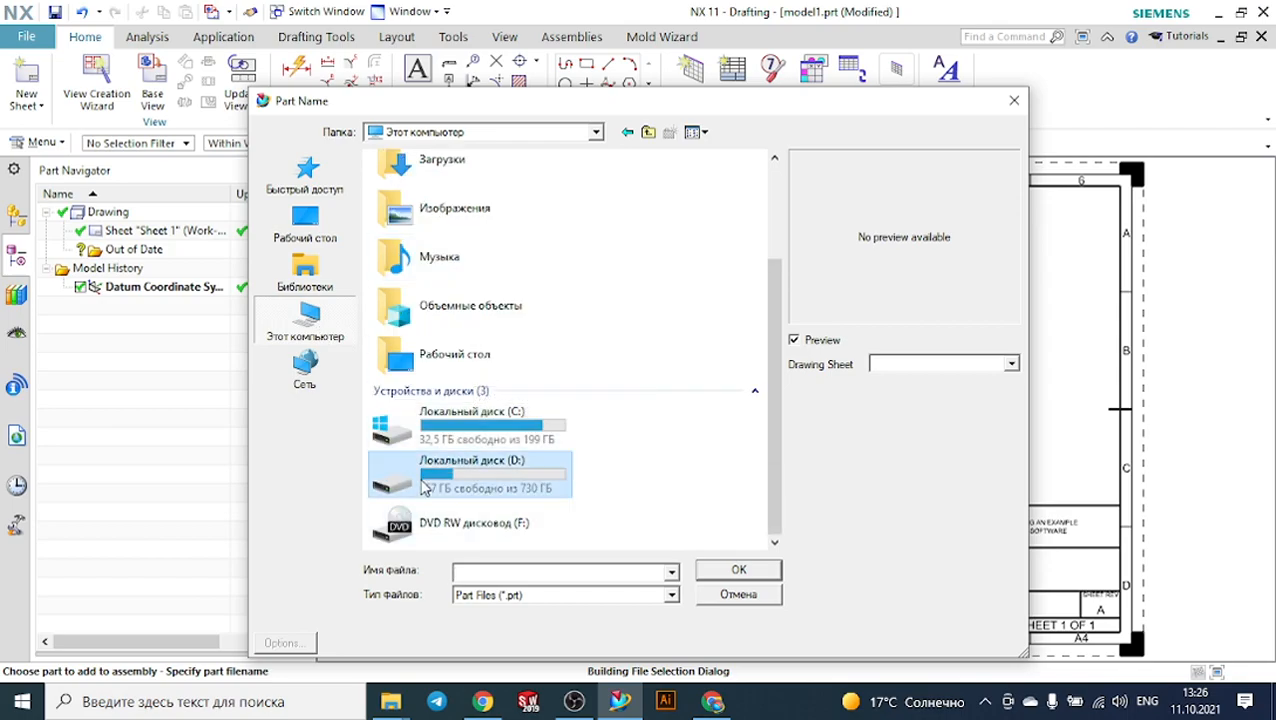
pyautogui.doubleClick(424, 485)
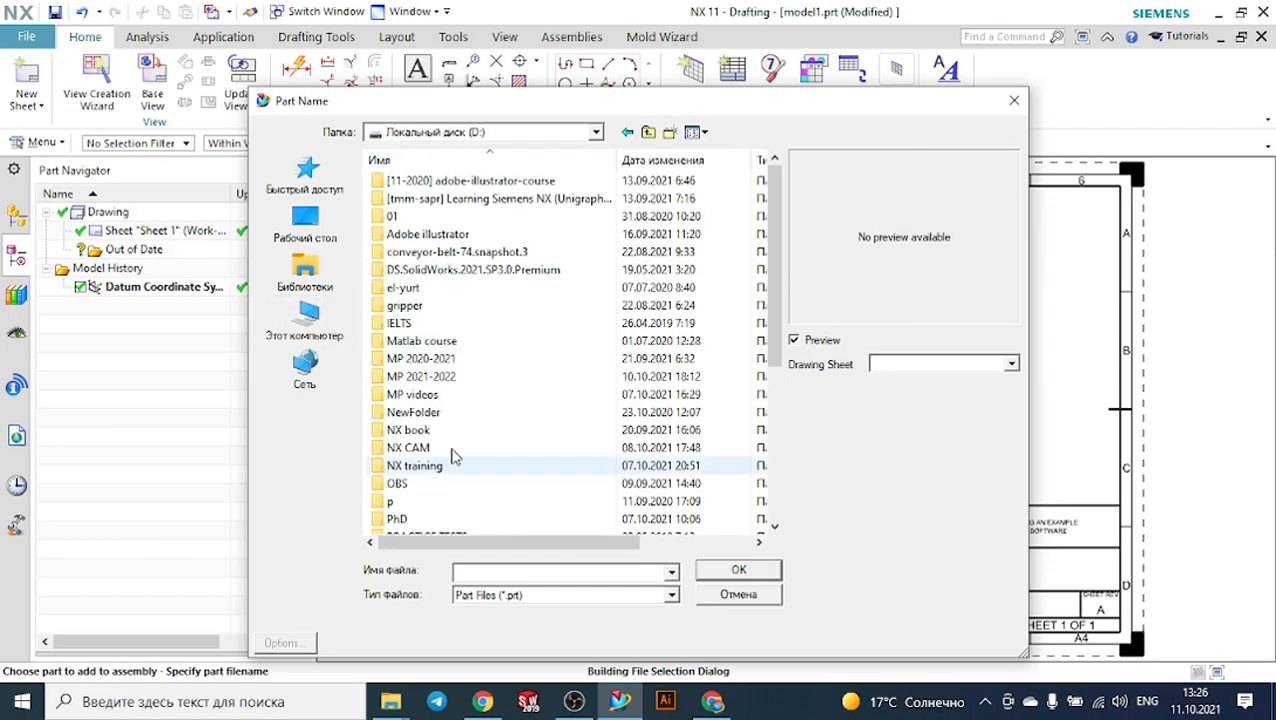
pyautogui.doubleClick(450, 386)
pyautogui.doubleClick(435, 199)
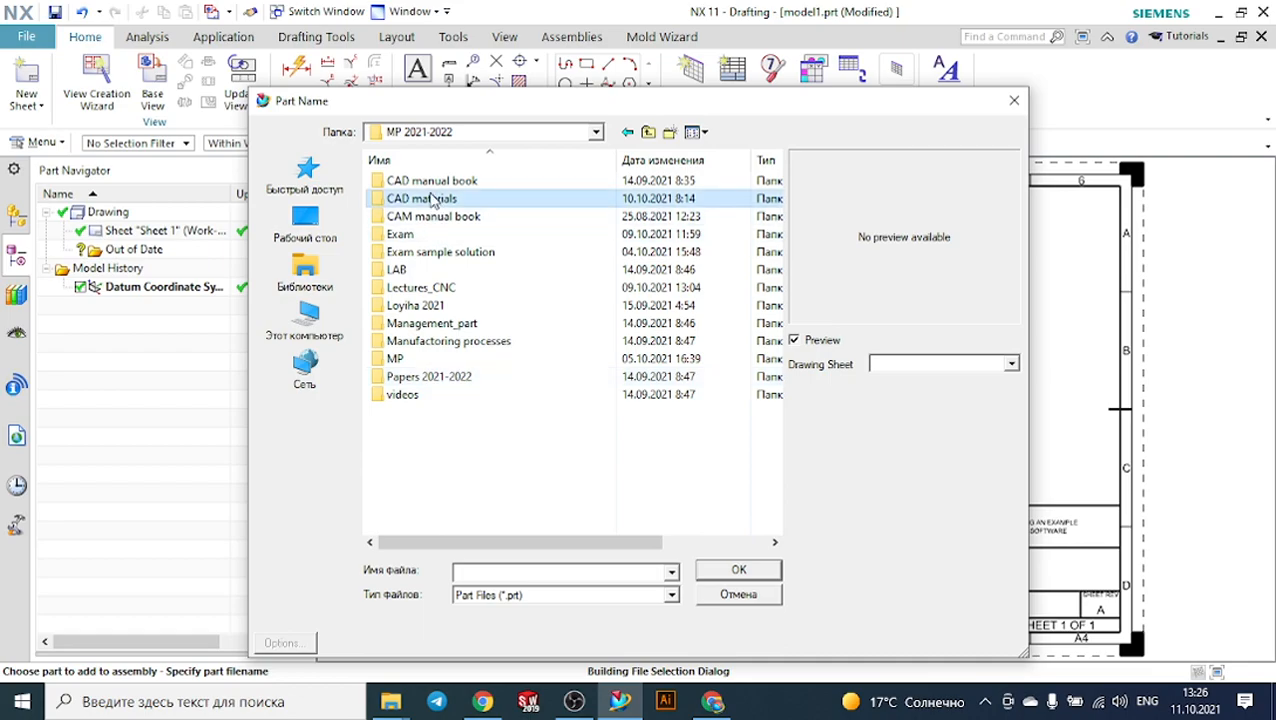
pyautogui.doubleClick(428, 233)
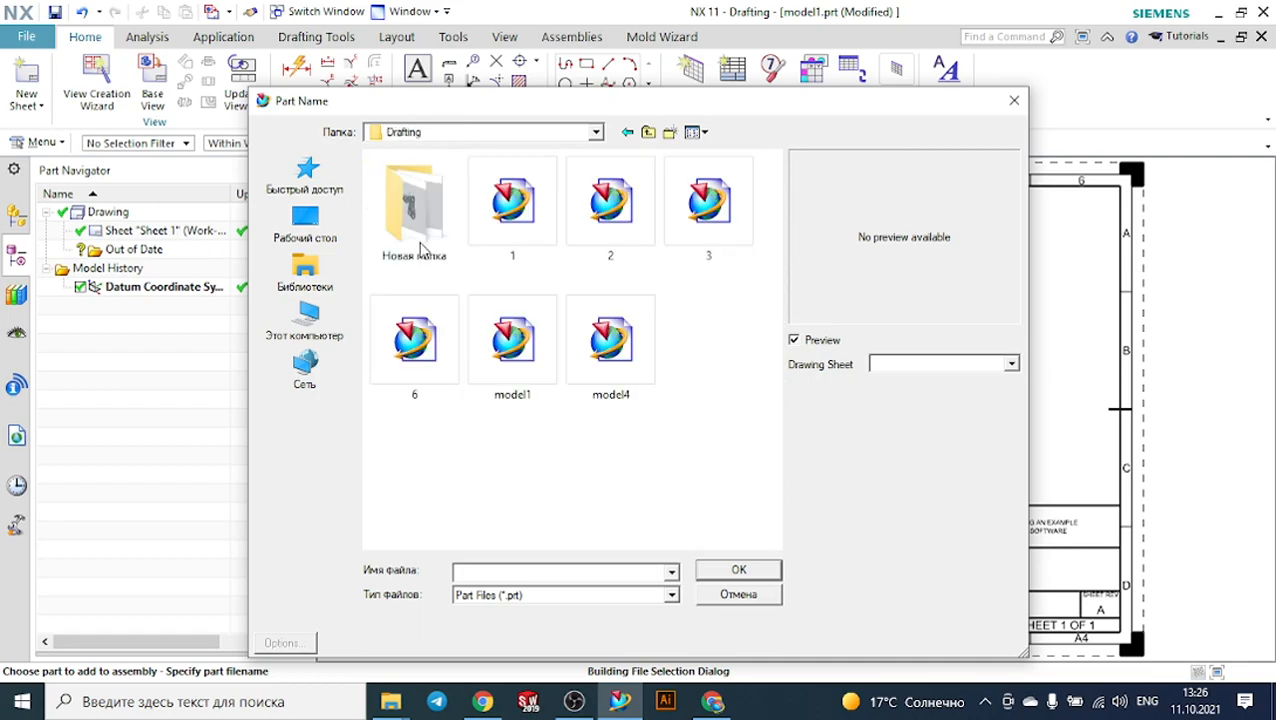
pyautogui.doubleClick(413, 229)
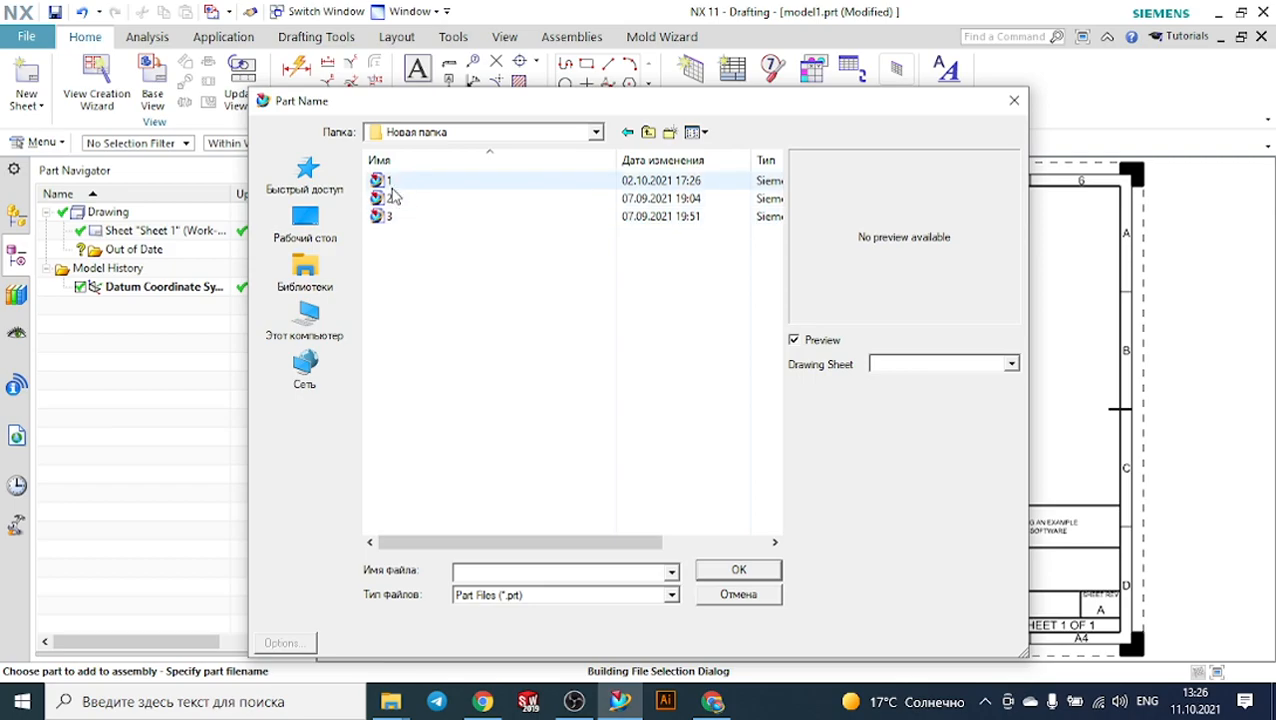
# Load part file 1 into the session and end the Base View command without placing a view.
pyautogui.click(390, 186)
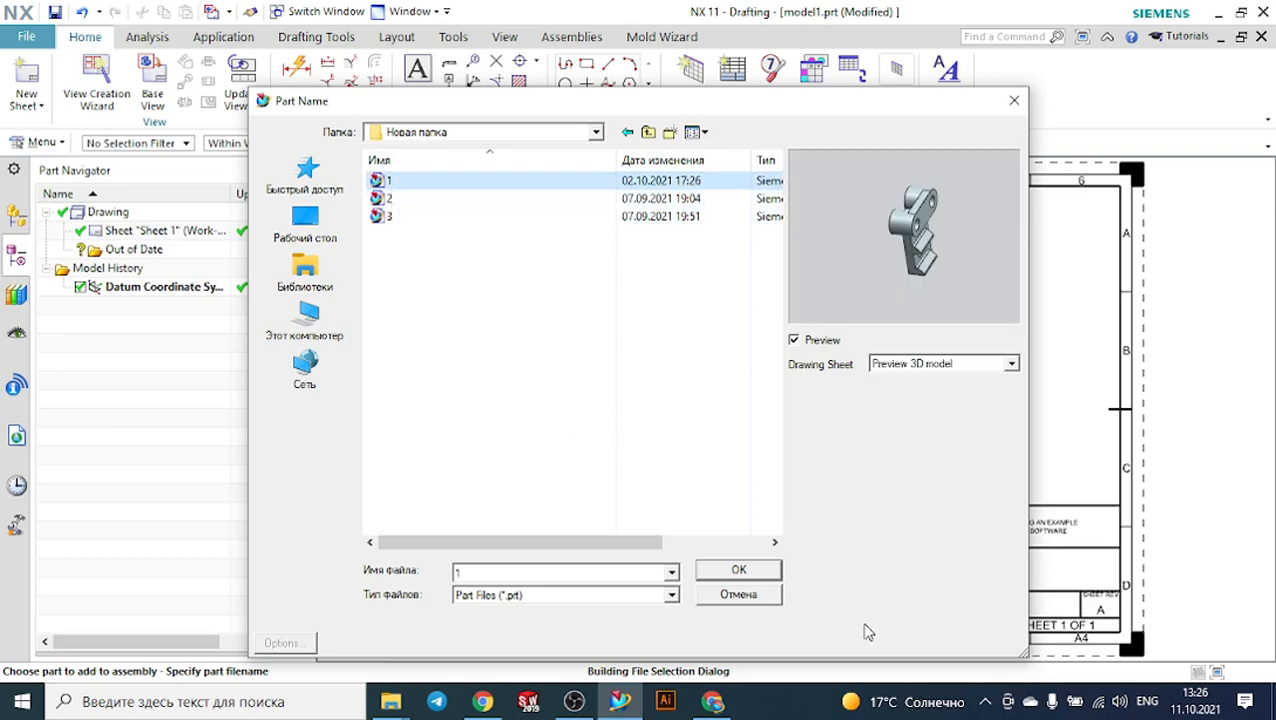
pyautogui.click(739, 571)
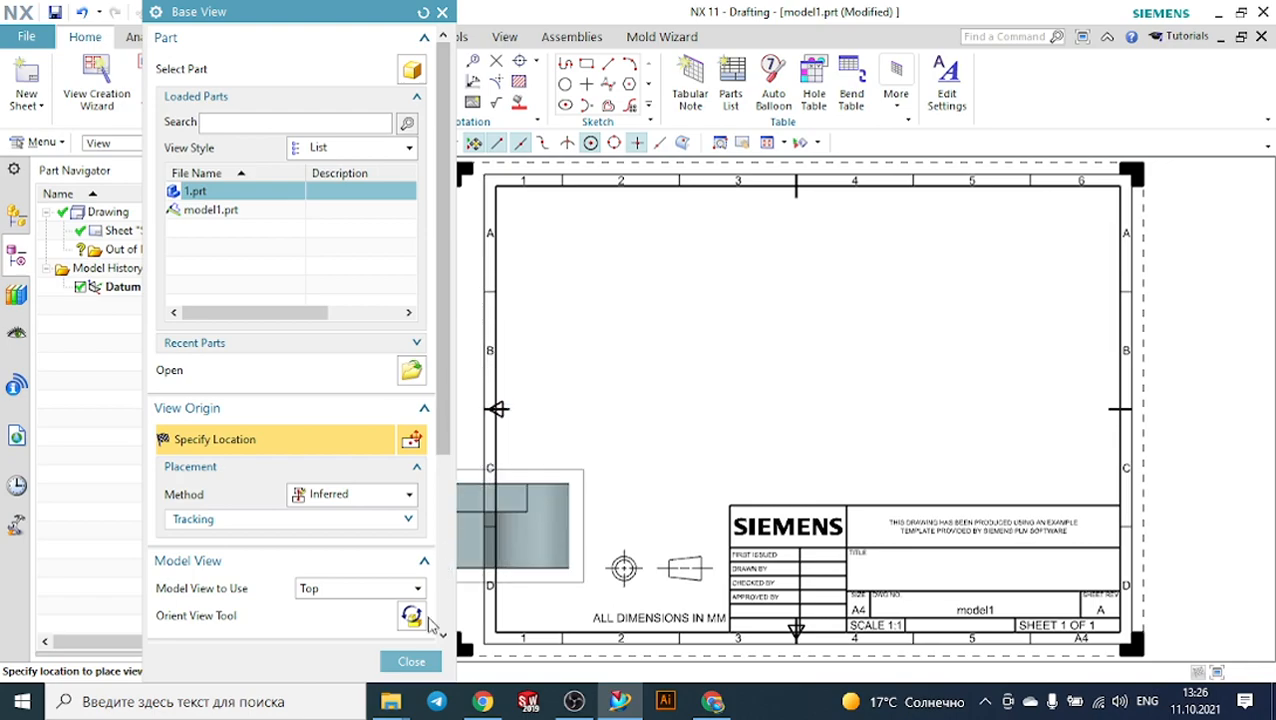
pyautogui.click(420, 668)
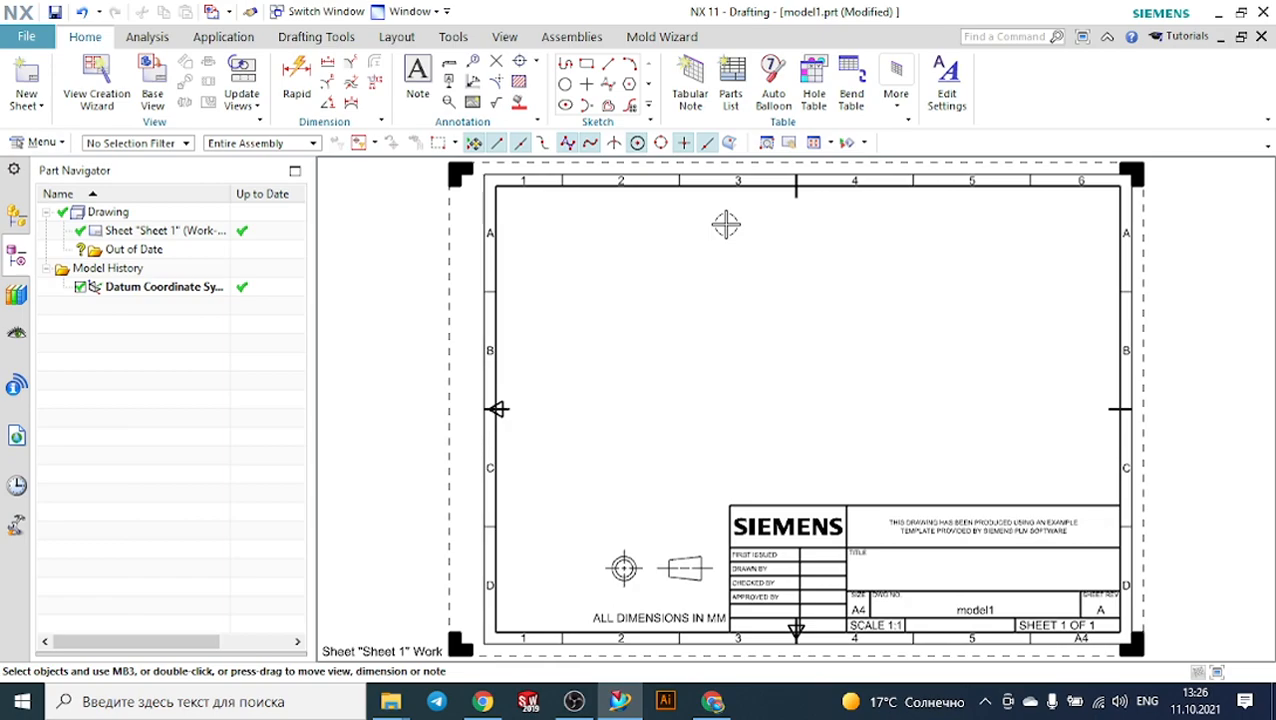
# Start a base view of 1.prt using the Front model view.
pyautogui.click(155, 68)
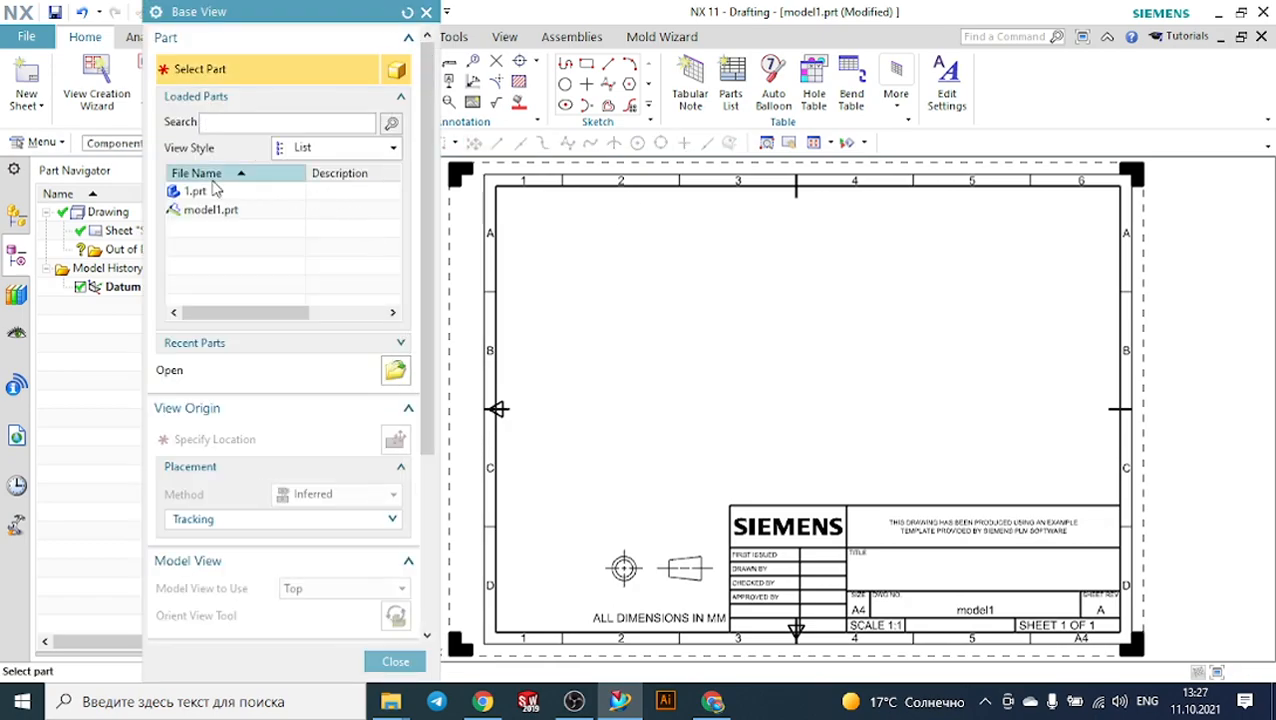
pyautogui.click(198, 191)
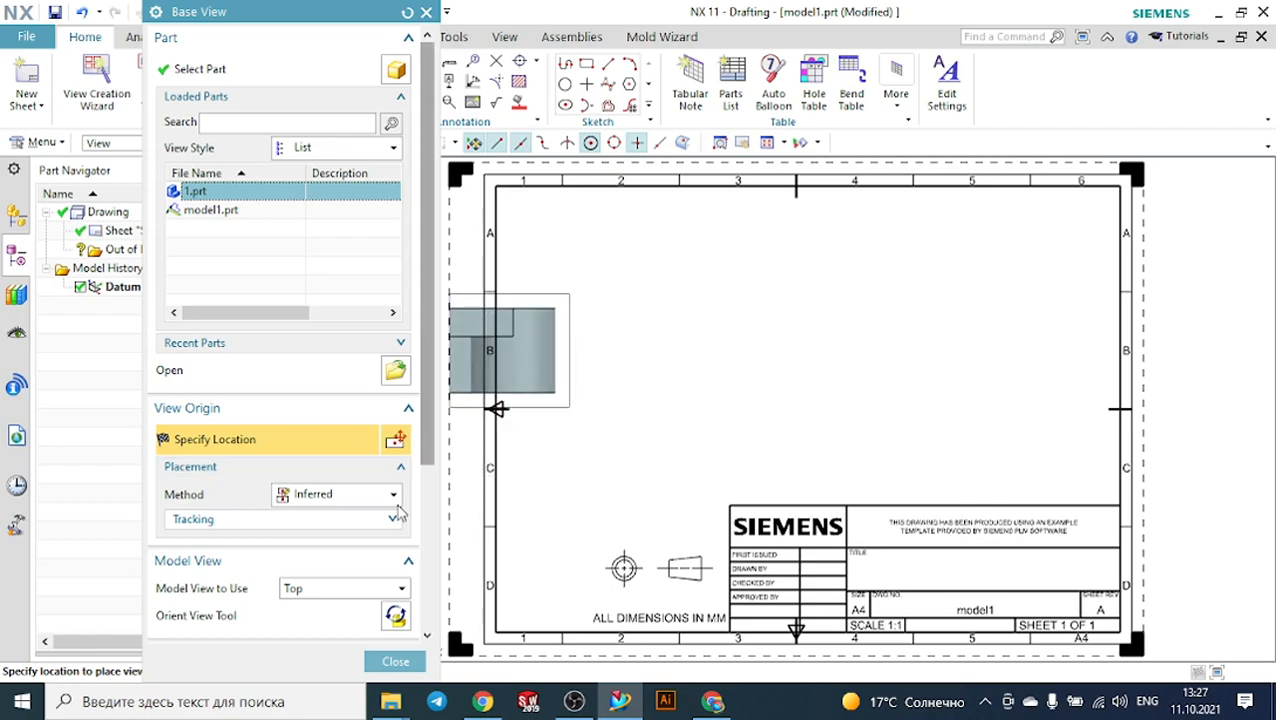
pyautogui.click(337, 590)
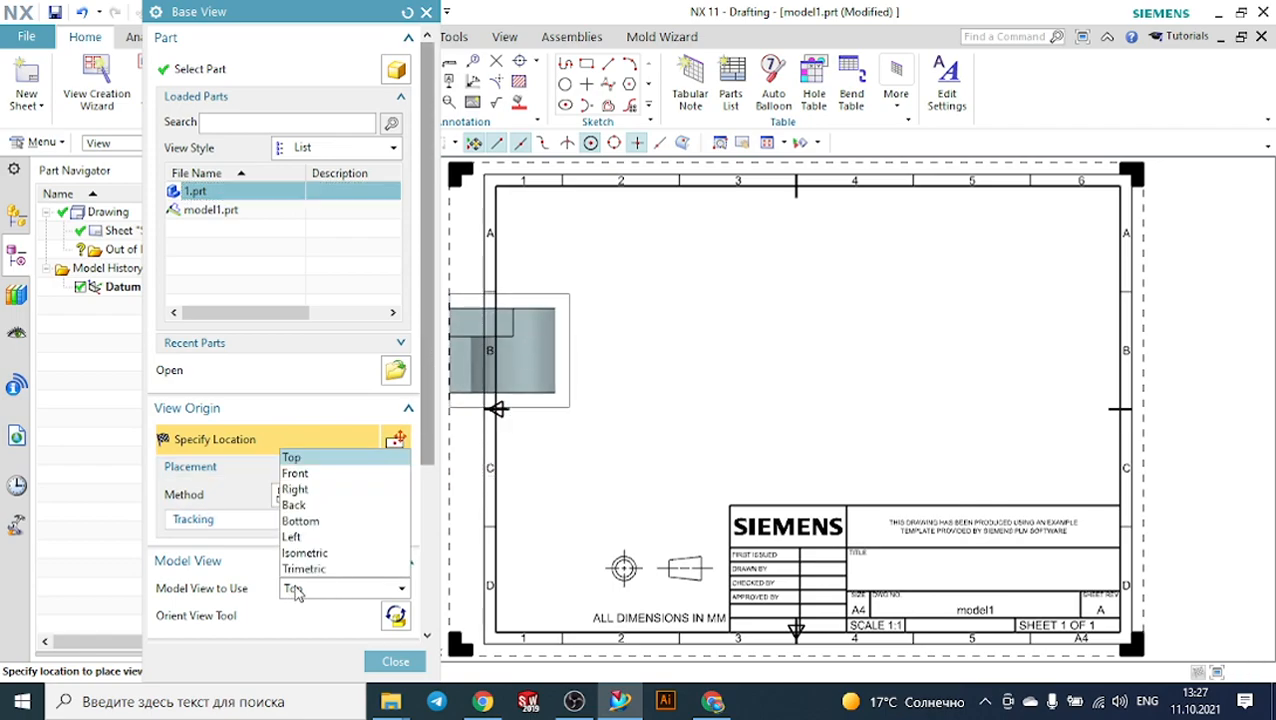
pyautogui.click(294, 589)
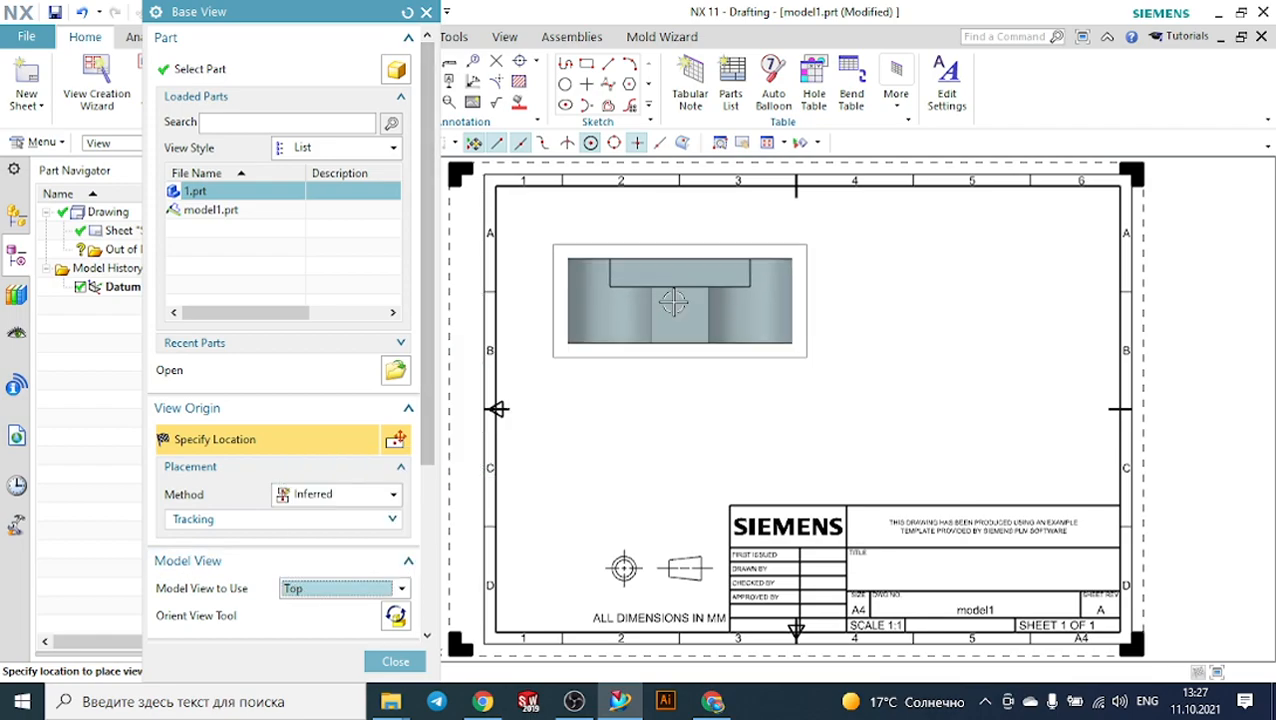
pyautogui.click(310, 591)
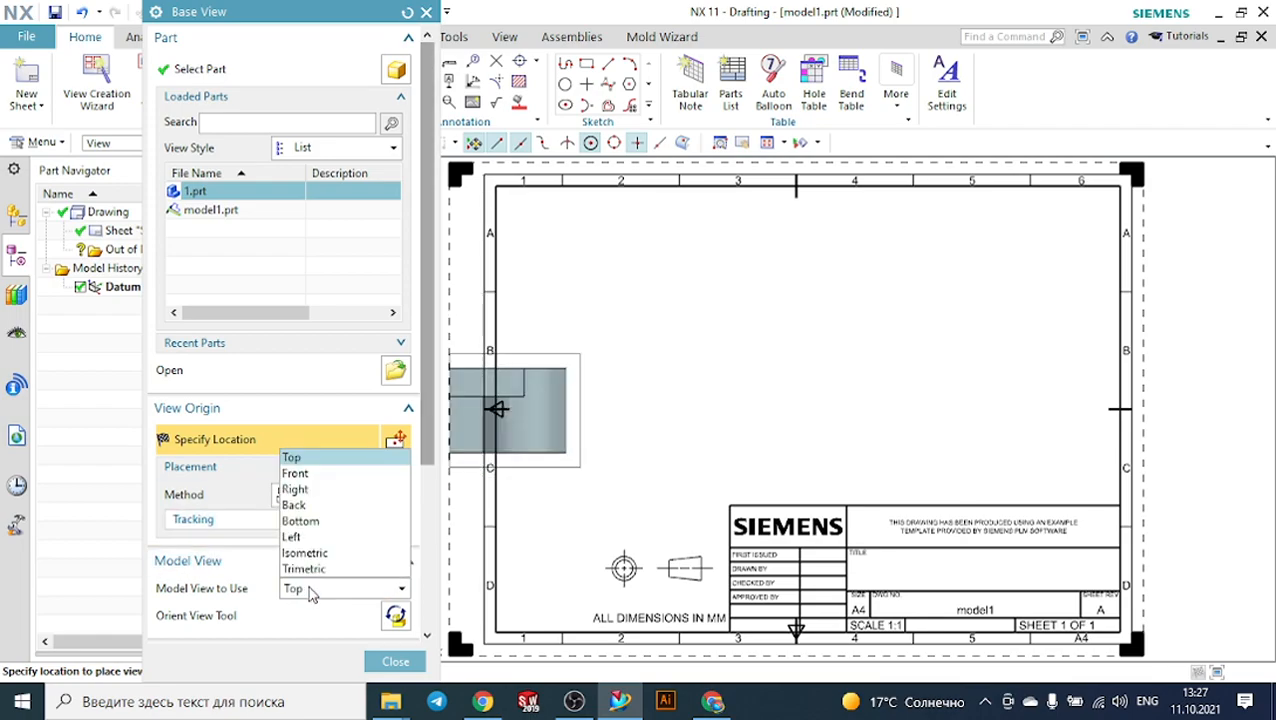
pyautogui.click(296, 473)
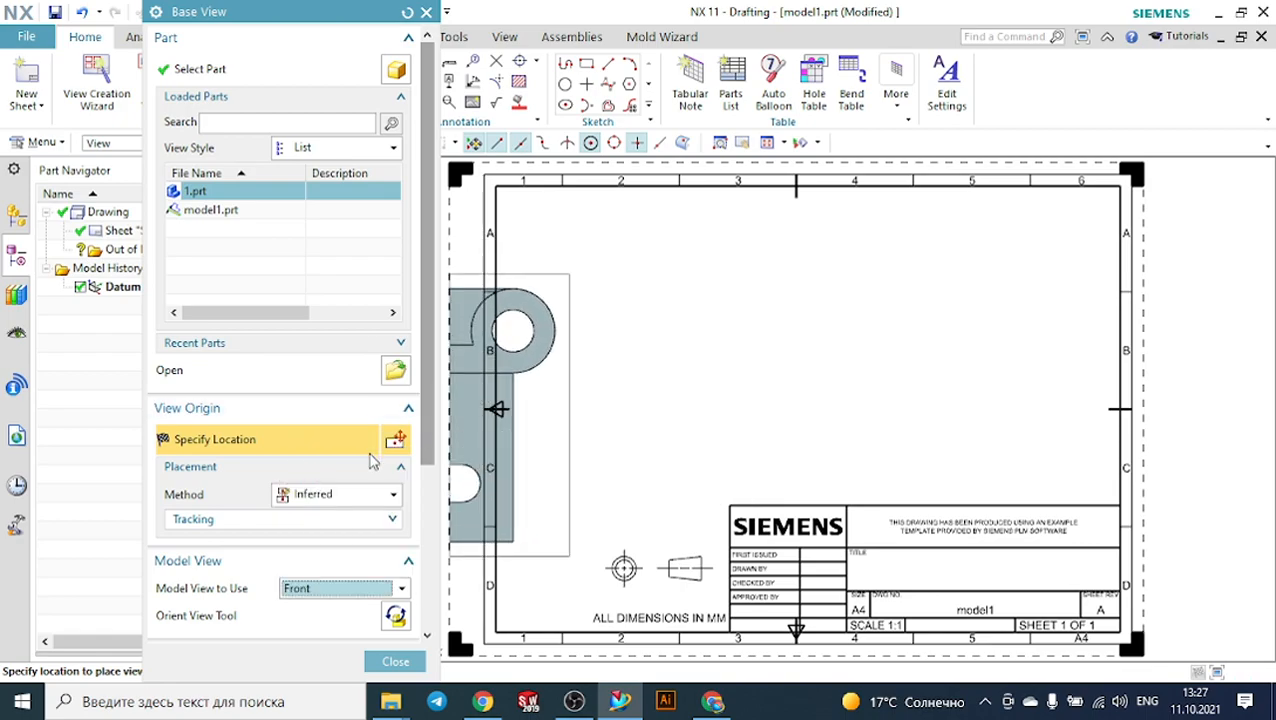
# Try the Back and Bottom model views for the base view and return to Front, keeping the Inferred placement method.
pyautogui.click(343, 590)
pyautogui.click(306, 506)
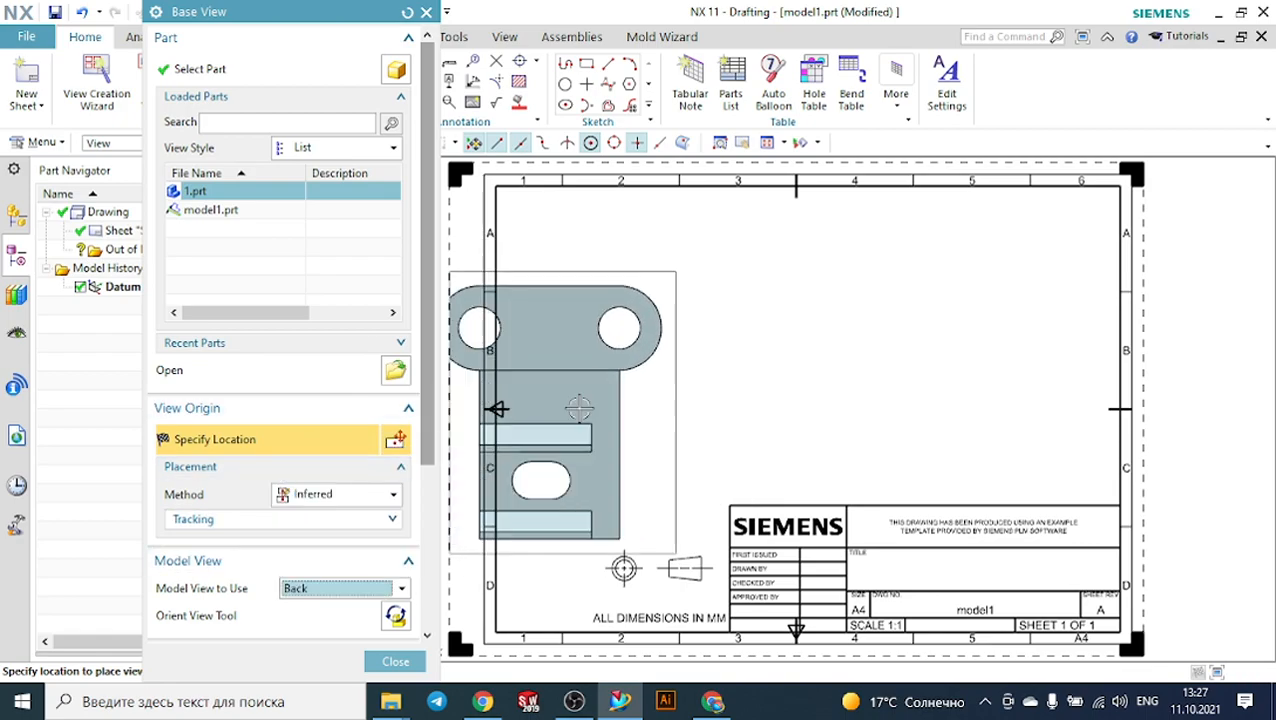
pyautogui.click(330, 494)
pyautogui.click(330, 500)
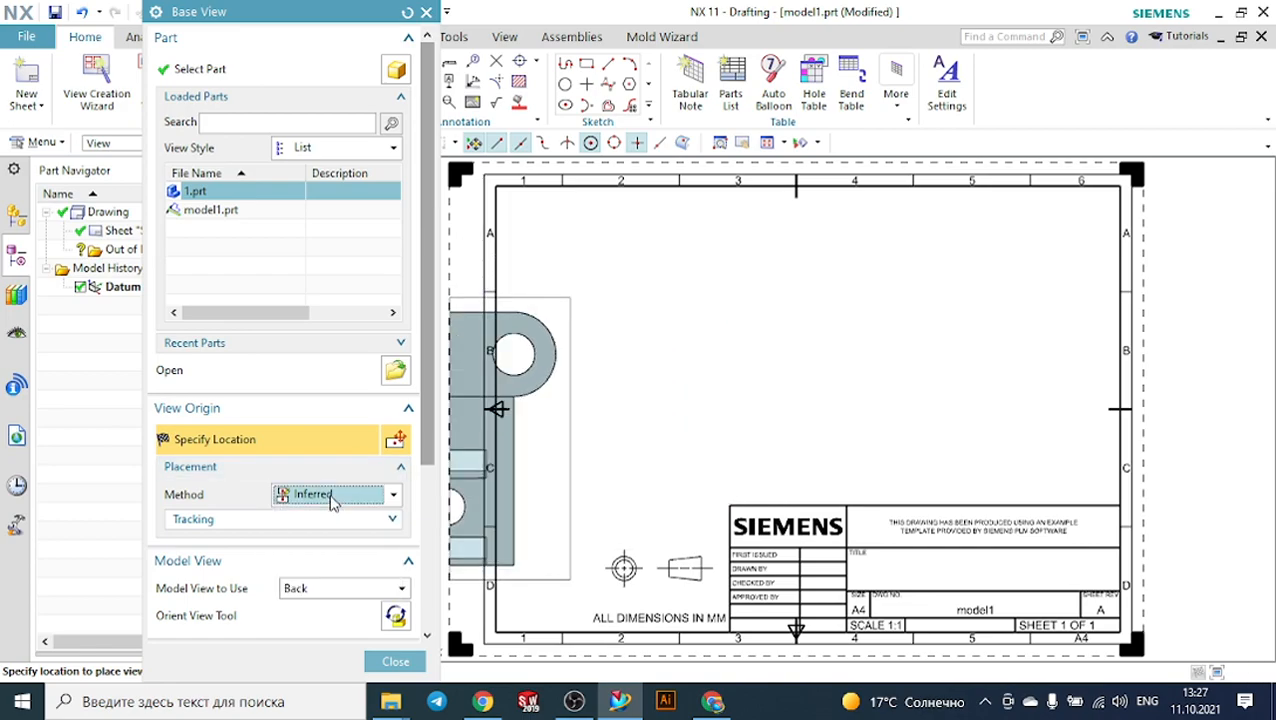
pyautogui.click(313, 587)
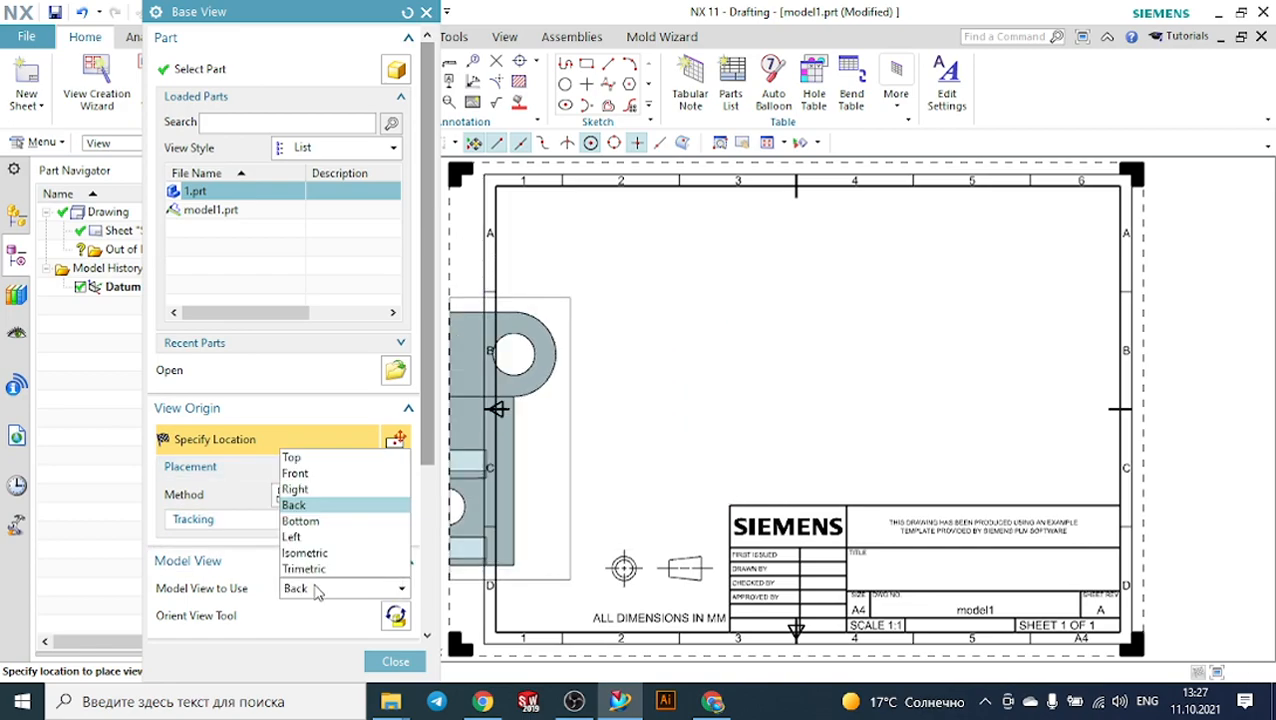
pyautogui.click(338, 521)
pyautogui.click(332, 493)
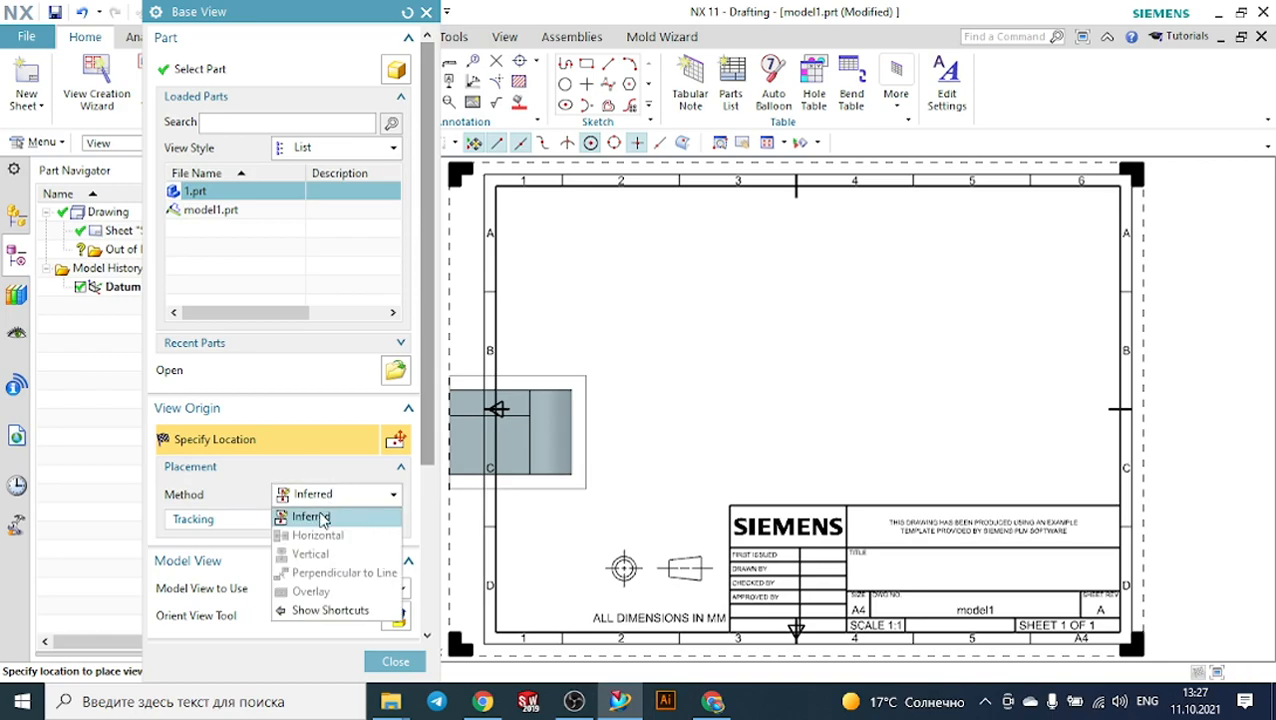
pyautogui.click(322, 517)
pyautogui.click(330, 586)
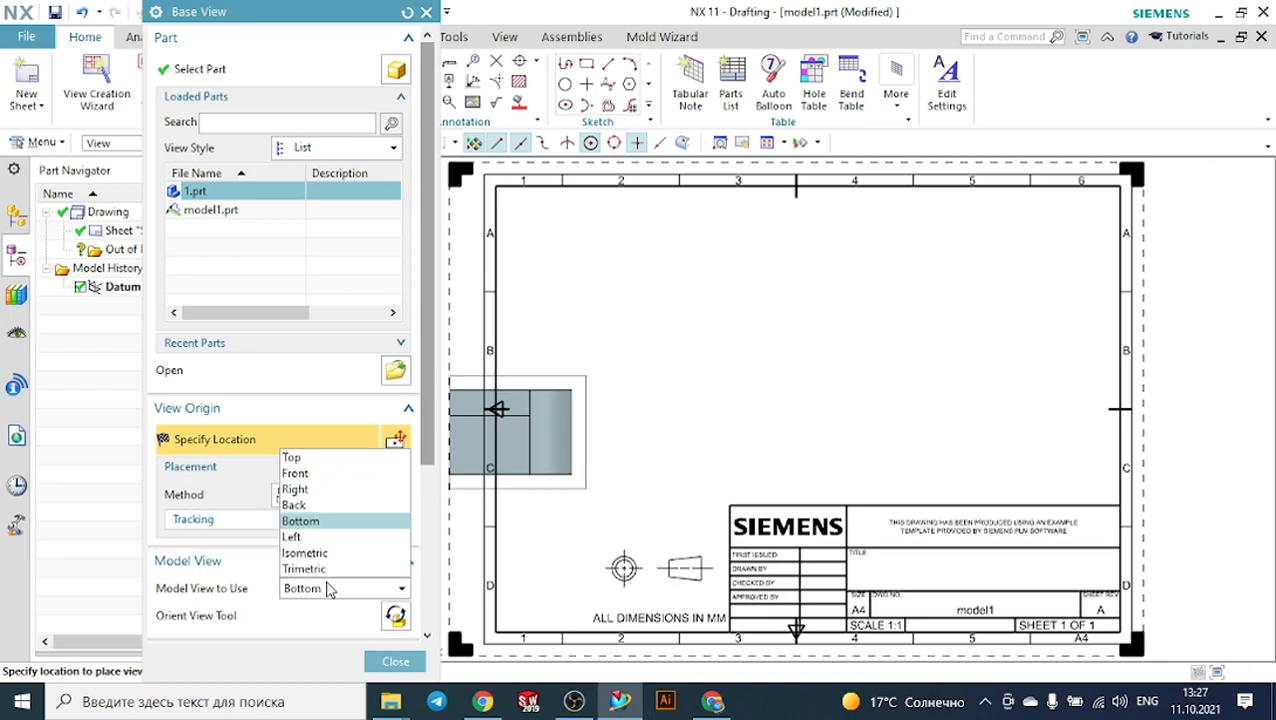
pyautogui.click(316, 475)
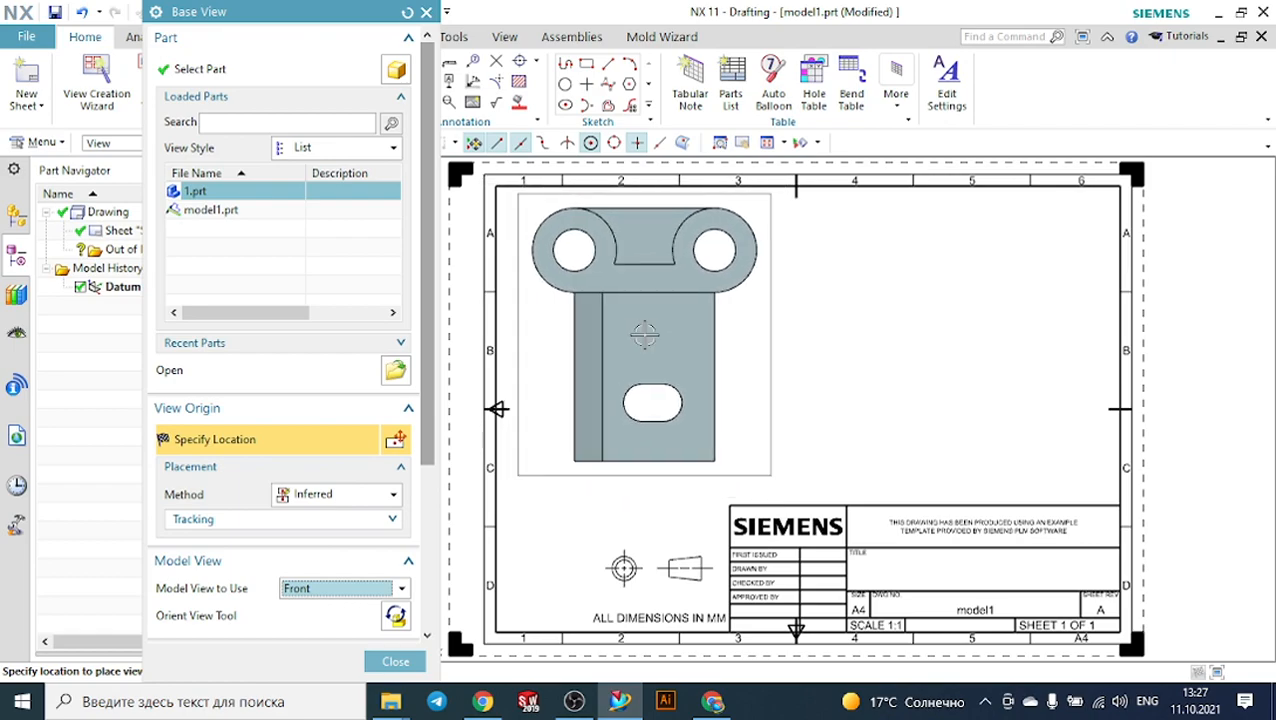
# Try a 2:1 scale for the base view and settle on 1:2.
pyautogui.scroll(-1, 644, 336)
pyautogui.scroll(-4, 343, 425)
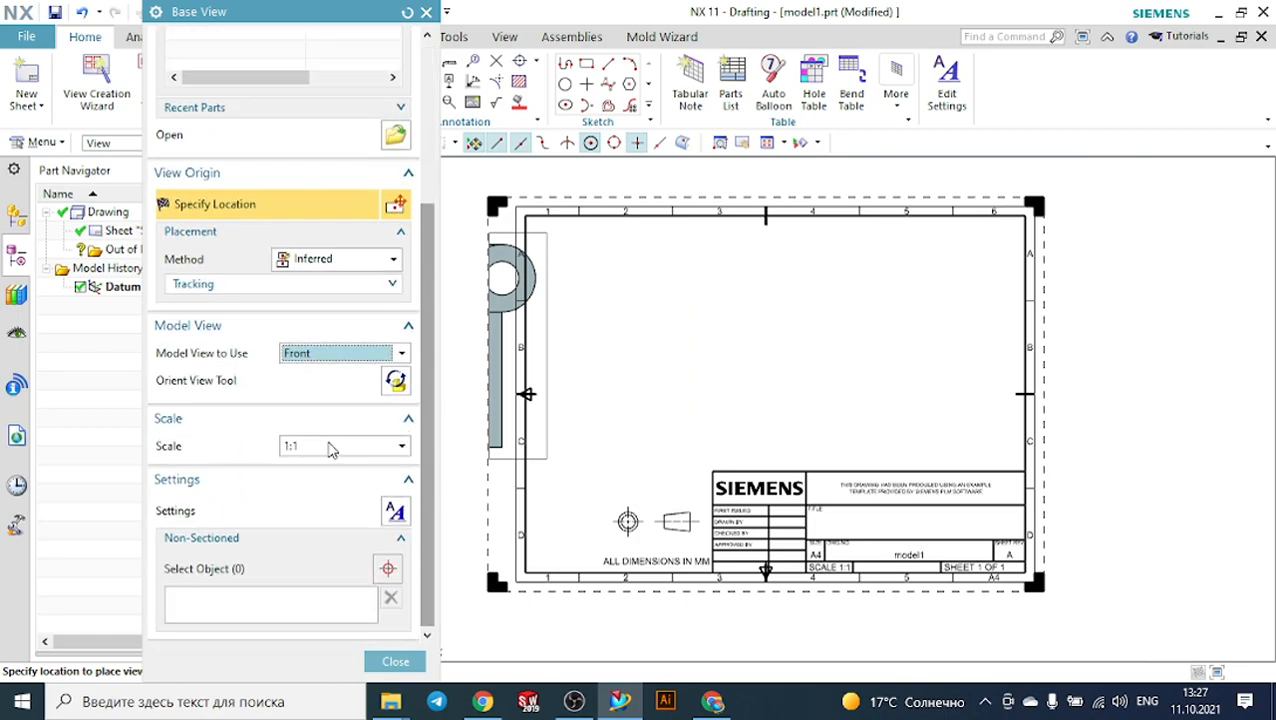
pyautogui.click(331, 447)
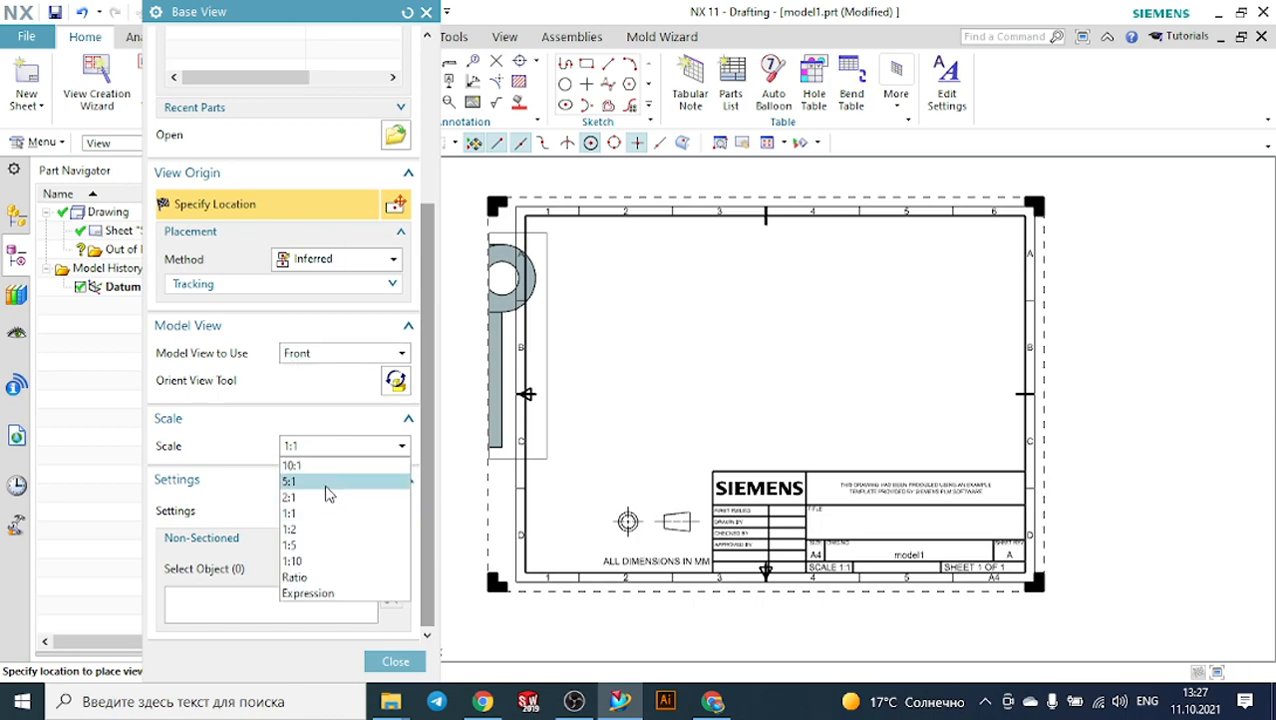
pyautogui.click(328, 497)
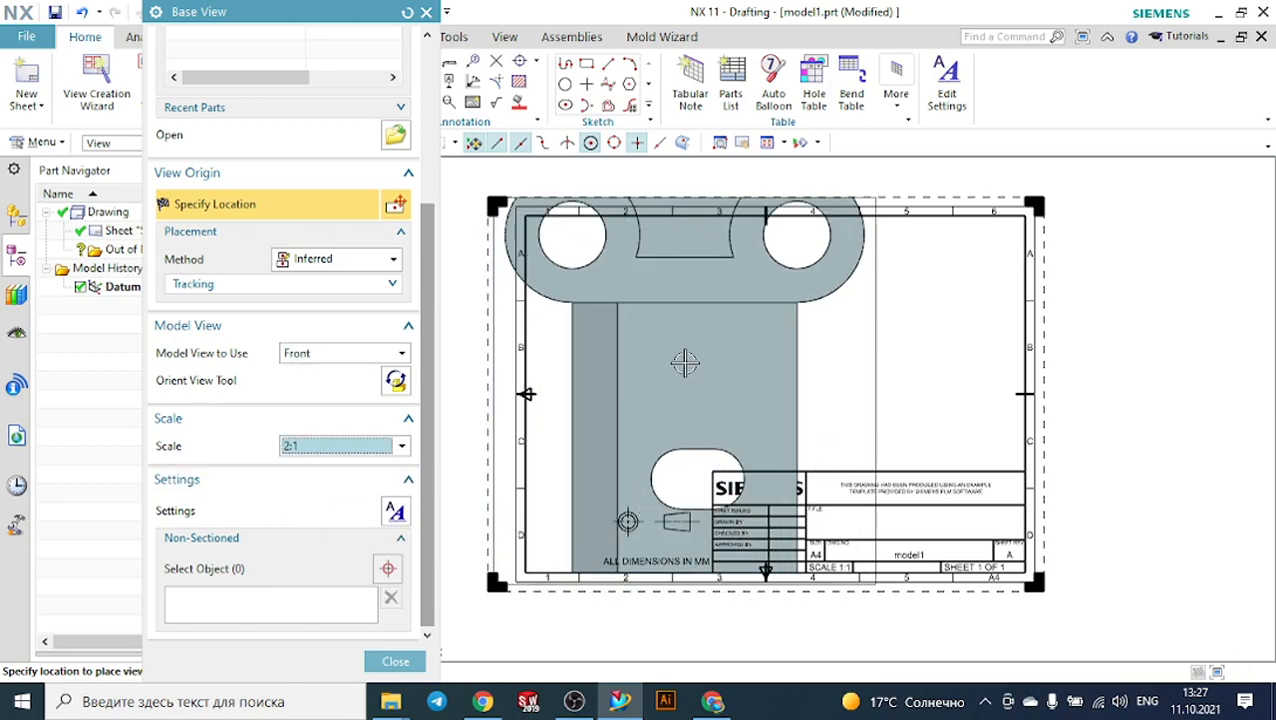
pyautogui.click(336, 455)
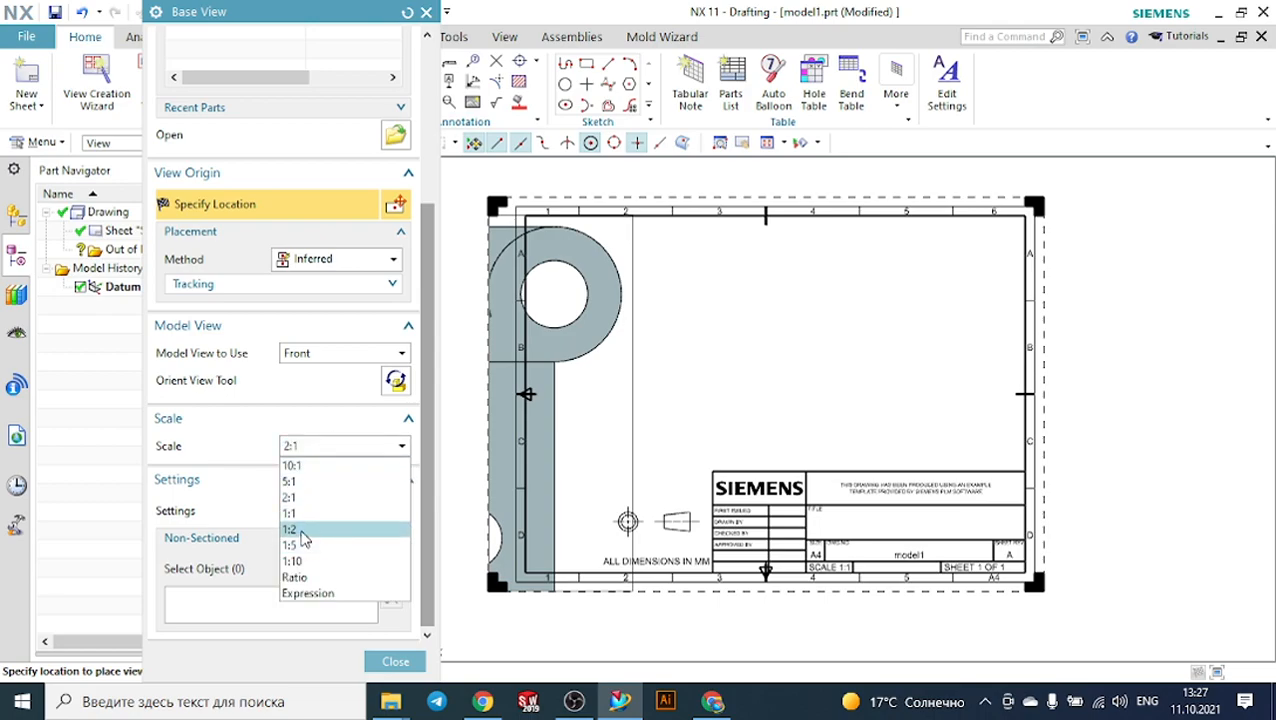
pyautogui.click(302, 531)
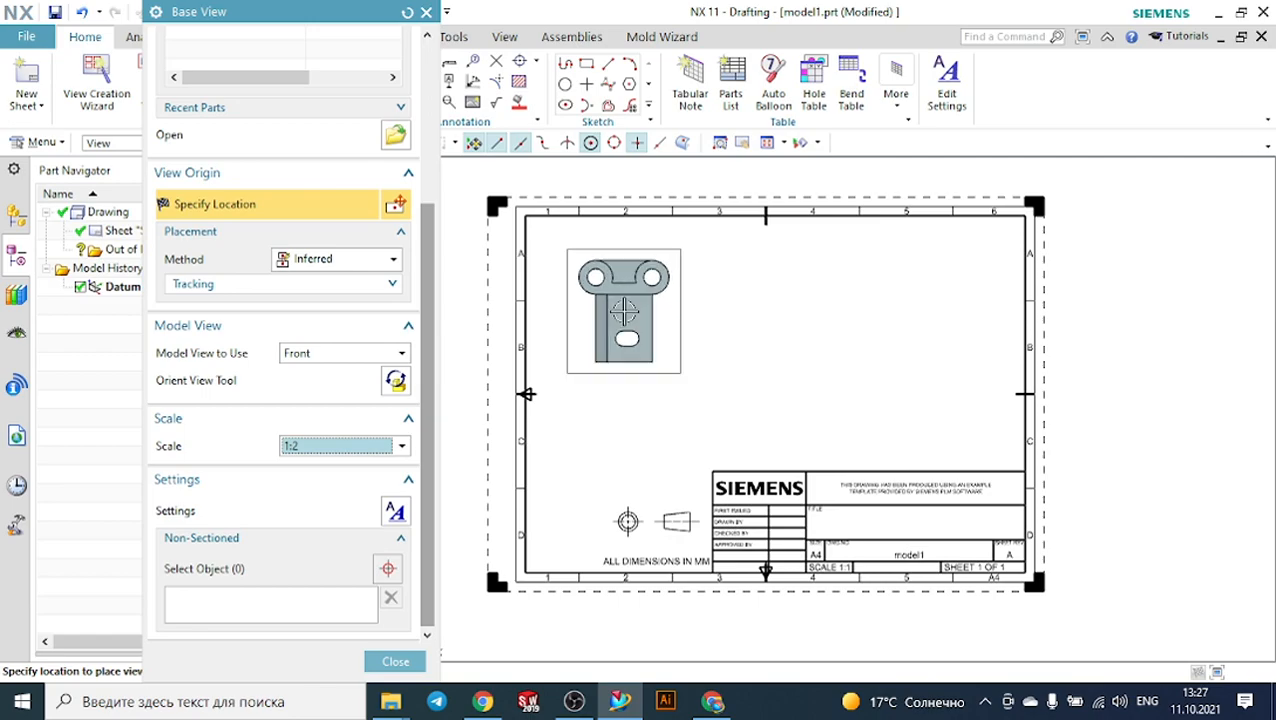
# Place the front view in the sheet's upper-left area and a projected side view aligned to its right, without a projection below.
pyautogui.click(612, 305)
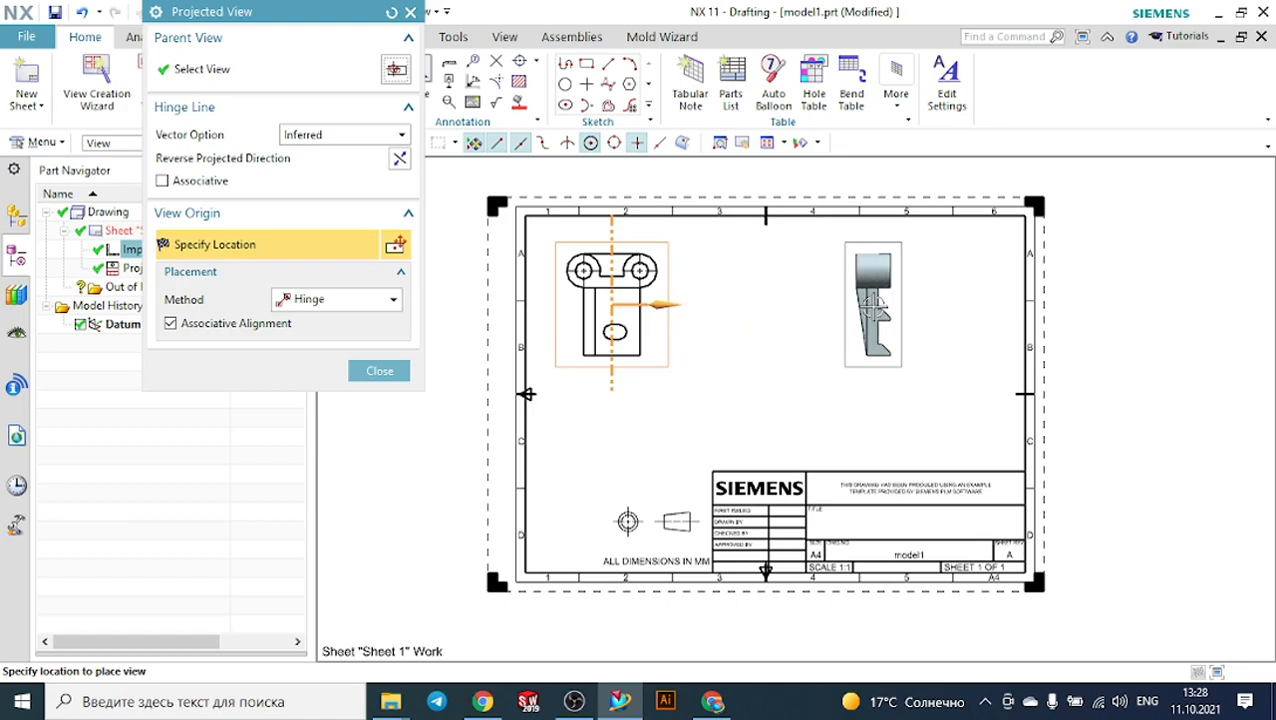
pyautogui.click(882, 298)
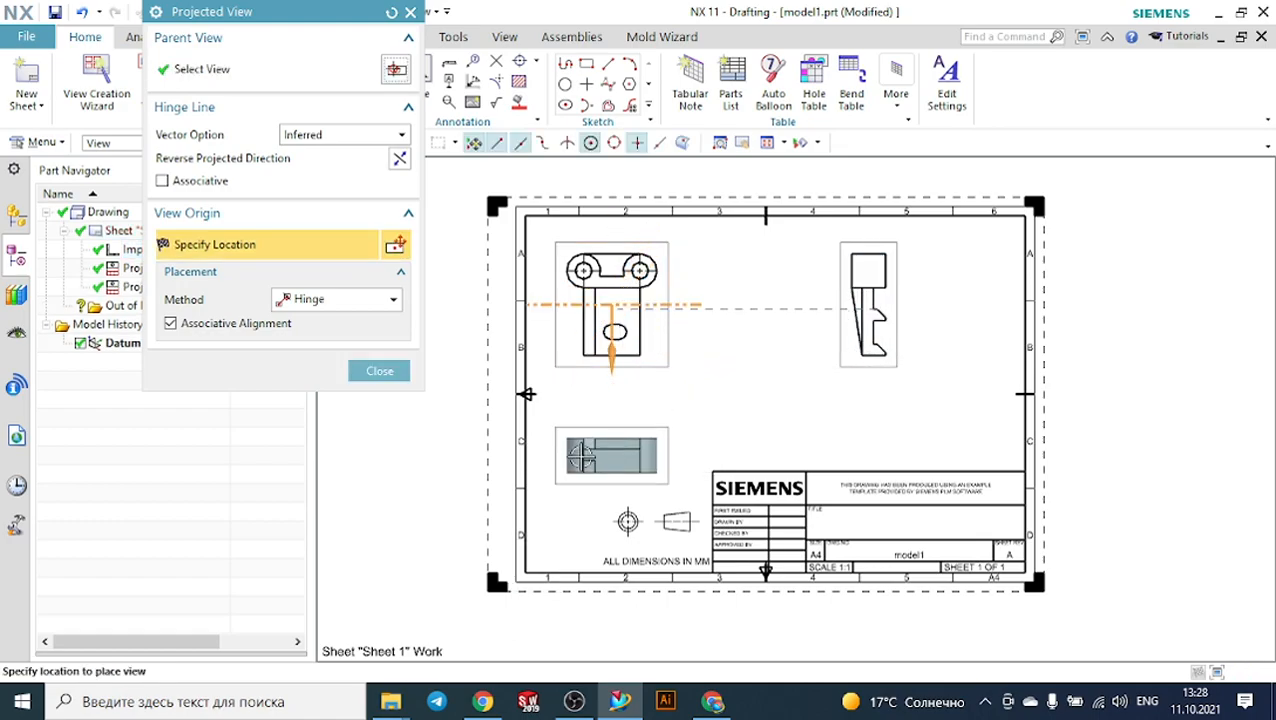
pyautogui.click(381, 372)
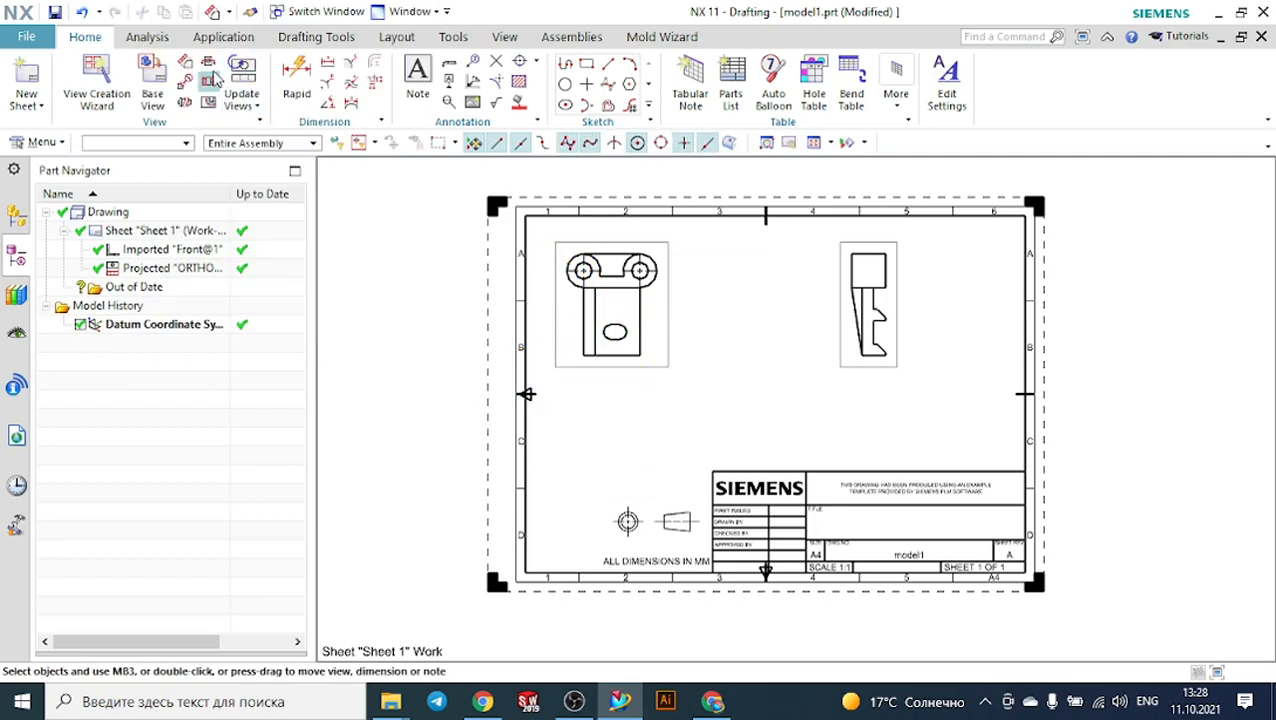
# Start another base view on the sheet.
pyautogui.click(166, 70)
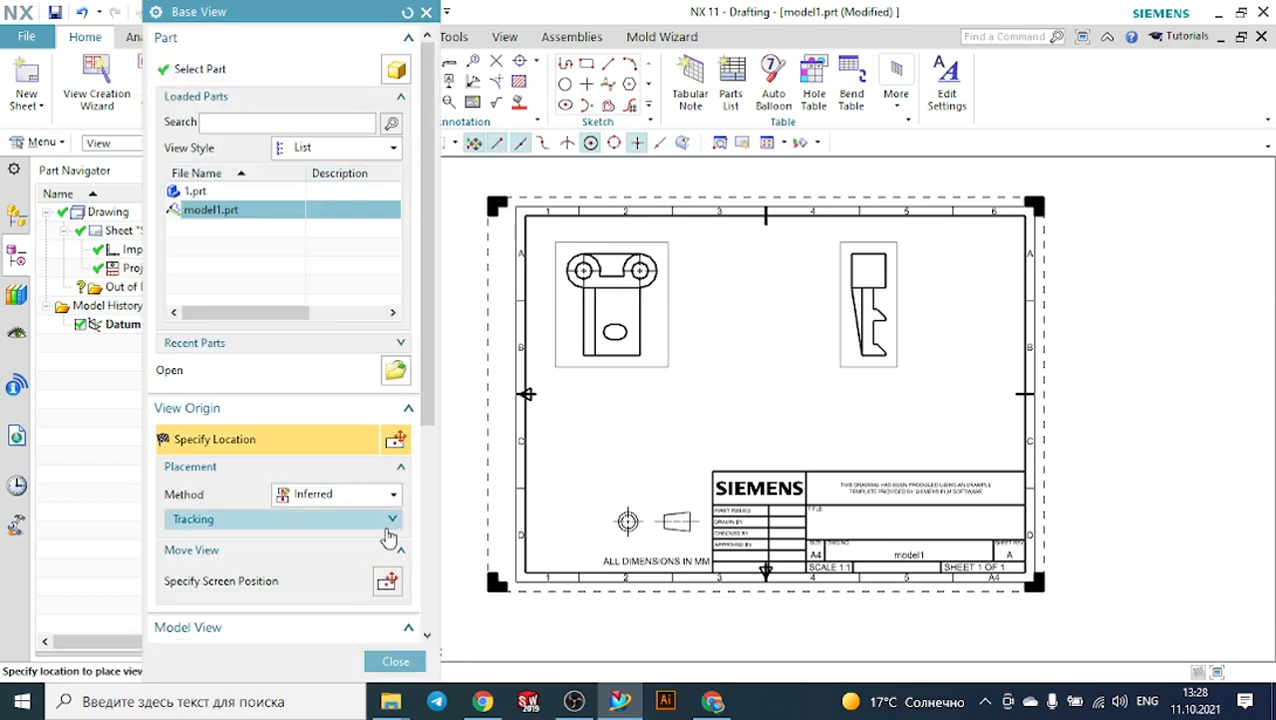
pyautogui.scroll(-3, 384, 532)
pyautogui.click(313, 544)
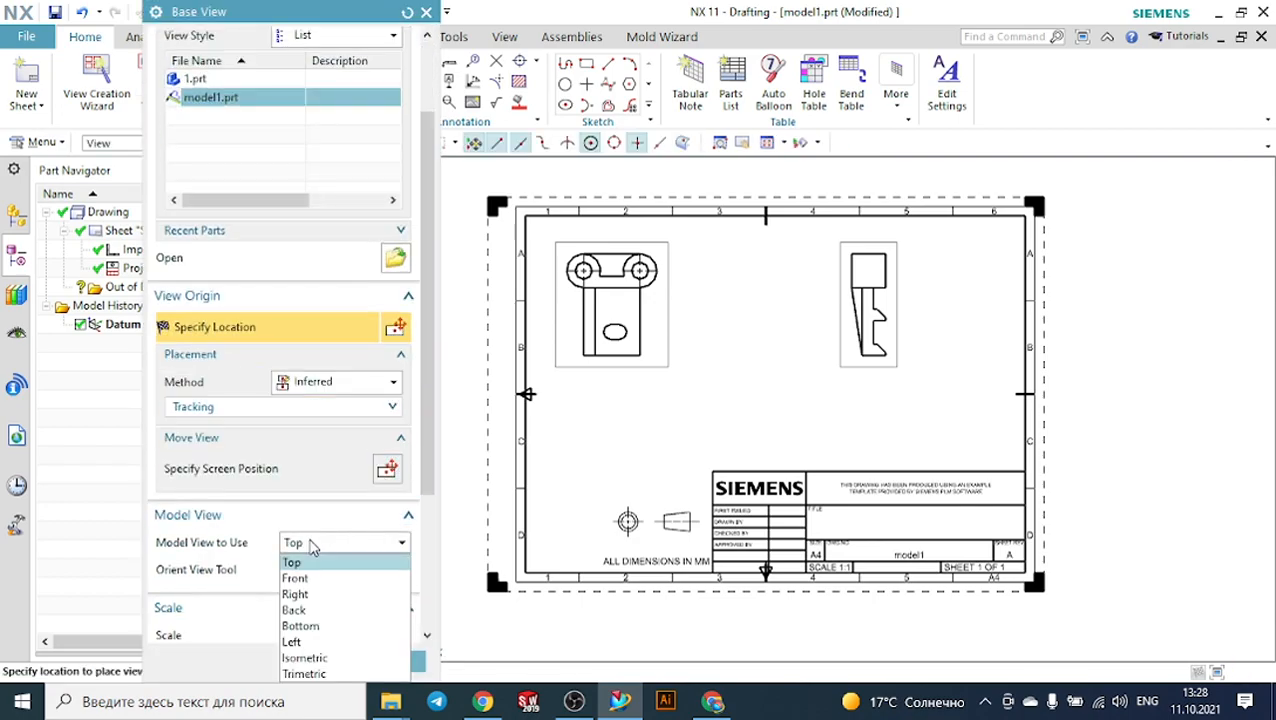
pyautogui.click(310, 626)
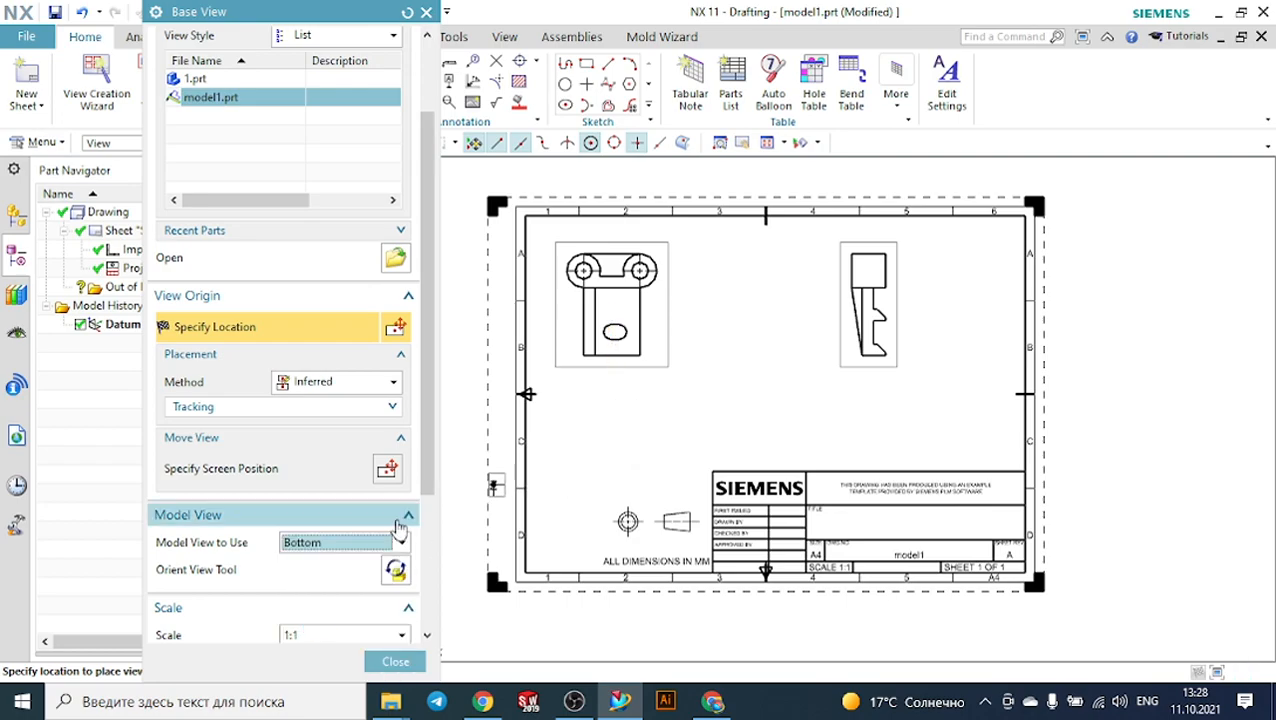
pyautogui.click(205, 79)
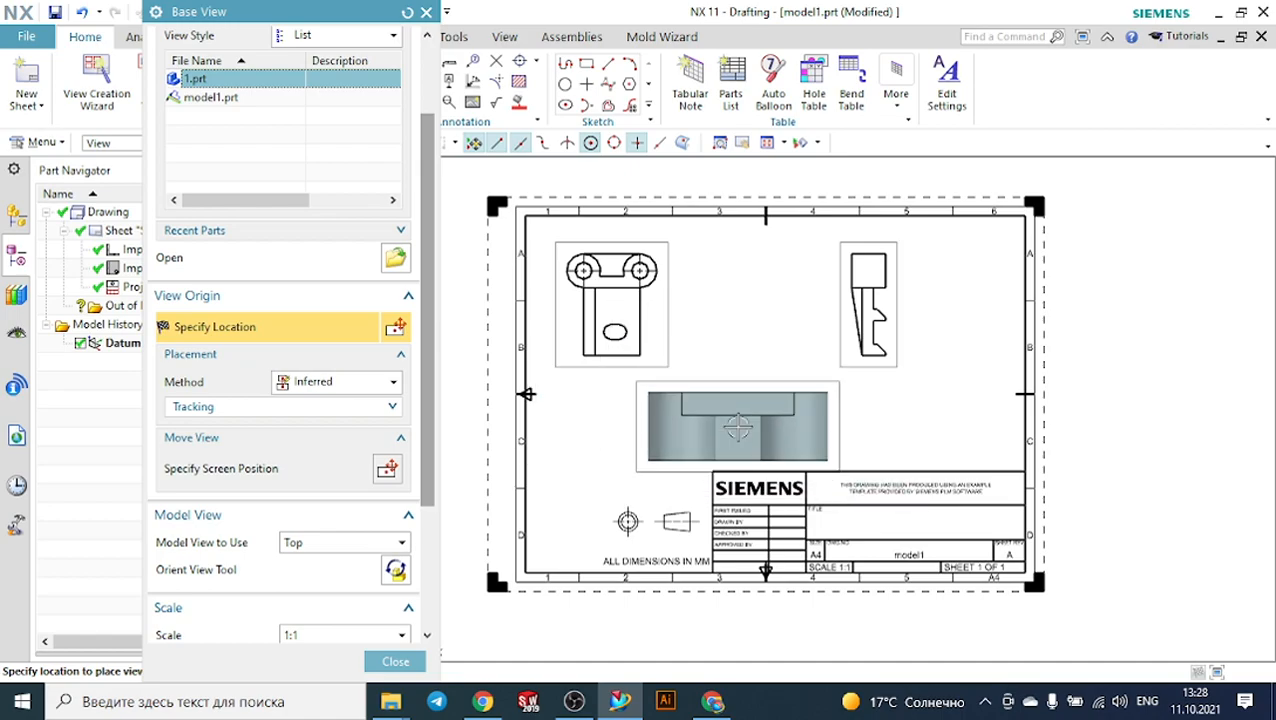
pyautogui.click(395, 661)
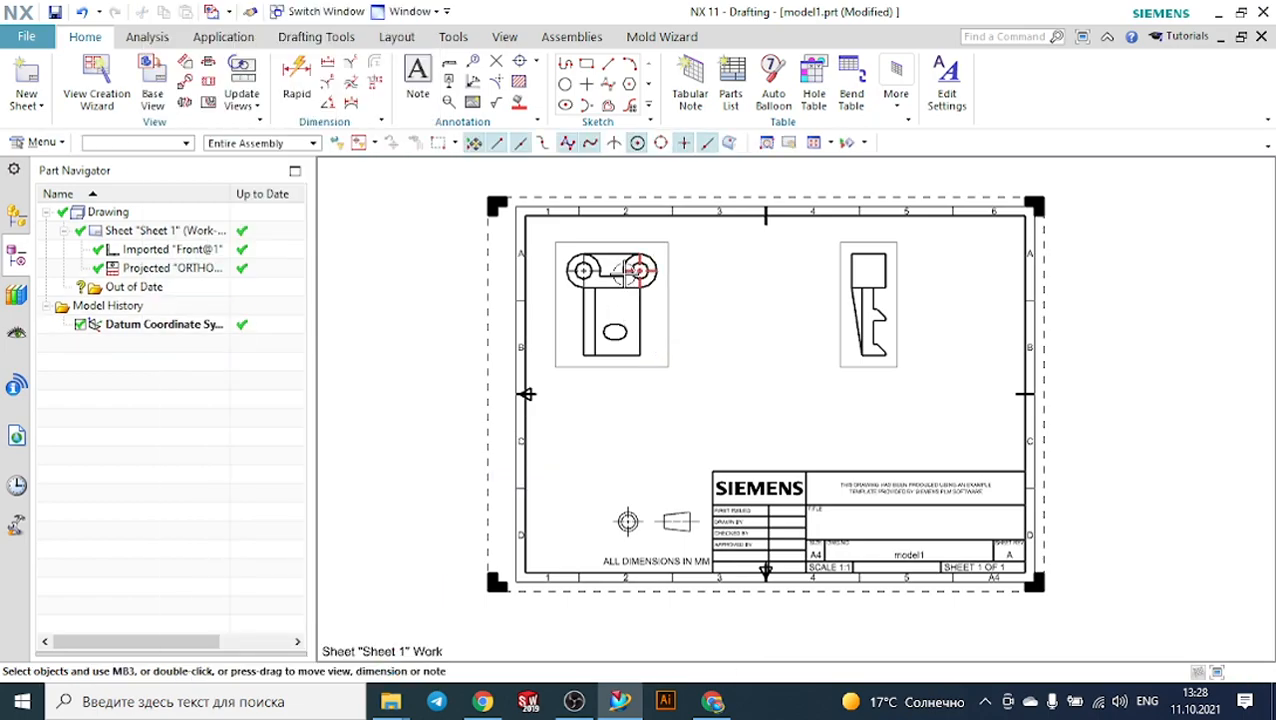
# Move the projected side view closer to the front view, keeping the two aligned.
pyautogui.click(845, 250)
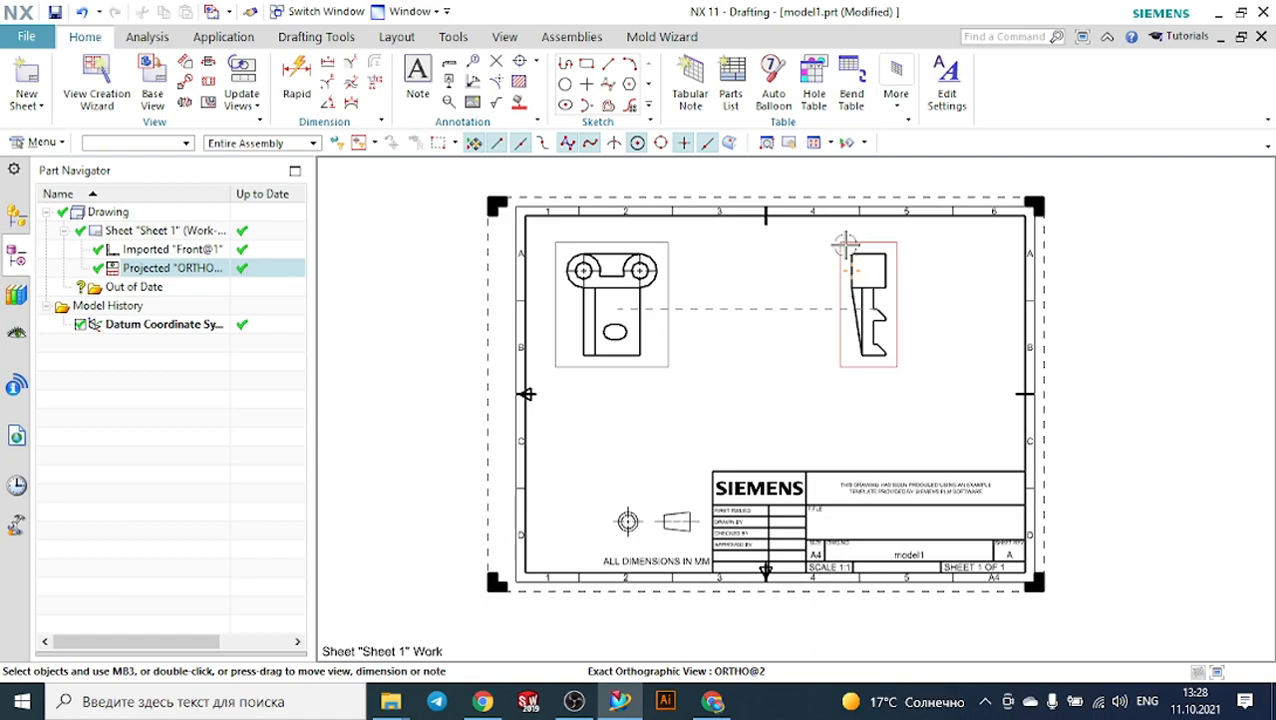
pyautogui.moveTo(845, 245); pyautogui.dragTo(730, 243)
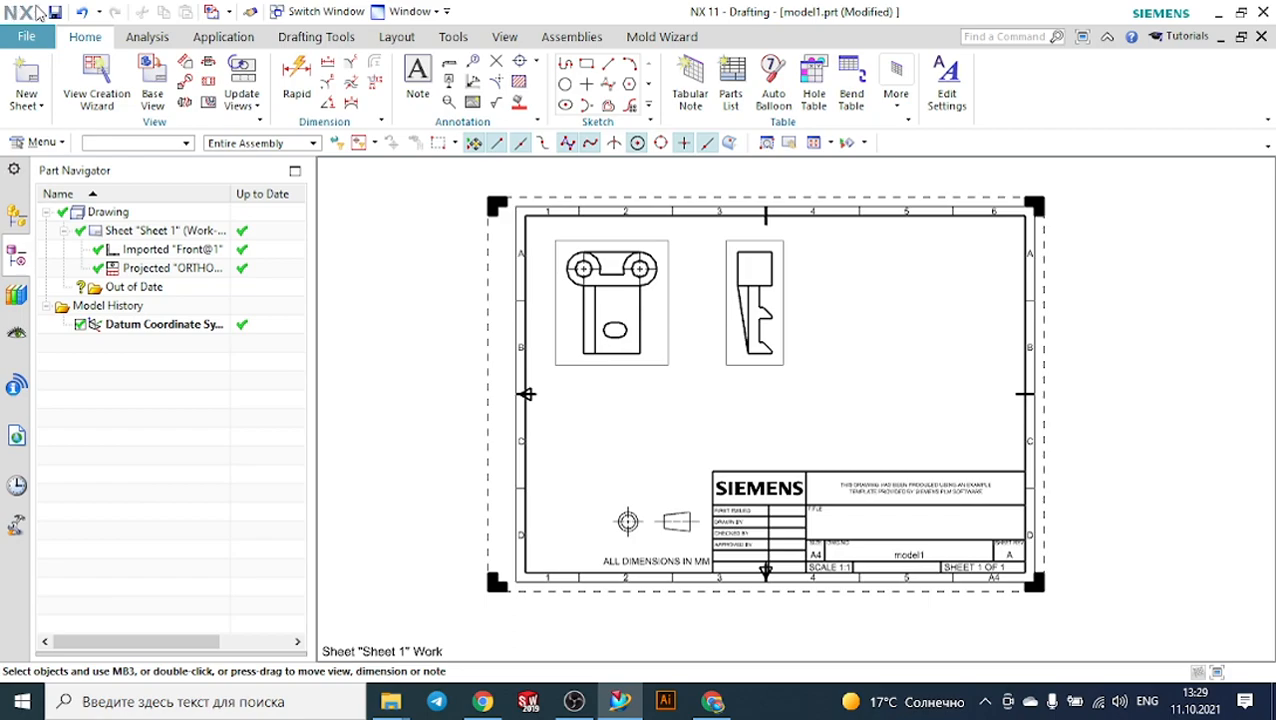
# Place an isometric base view of 1.prt at 1:2 scale in the empty area beyond the side view, above the title block.
pyautogui.click(150, 70)
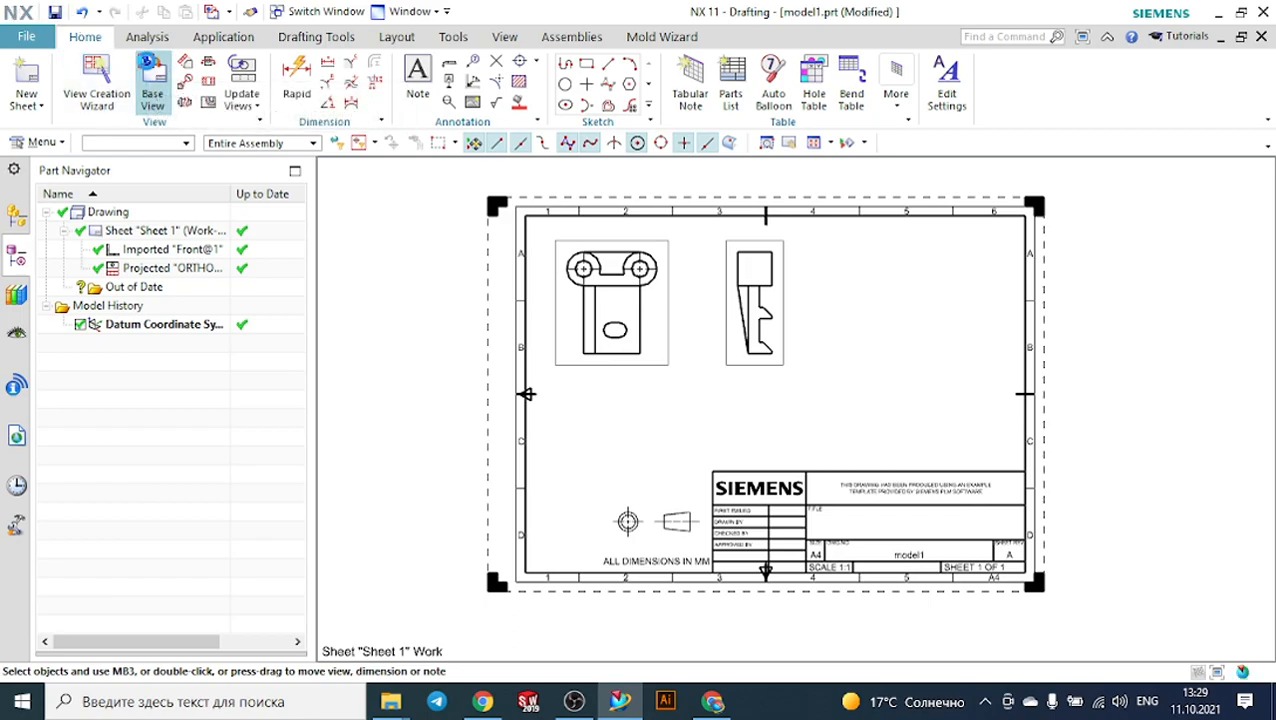
pyautogui.scroll(-3, 303, 447)
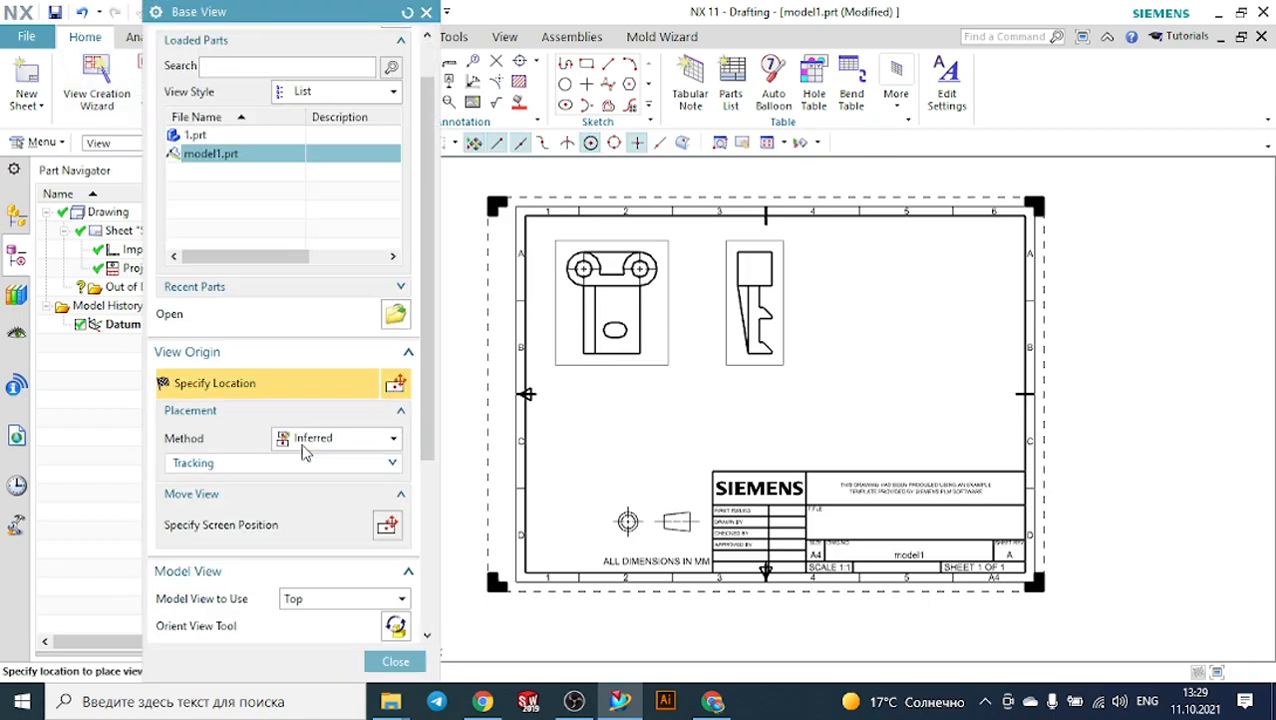
pyautogui.scroll(-1, 306, 453)
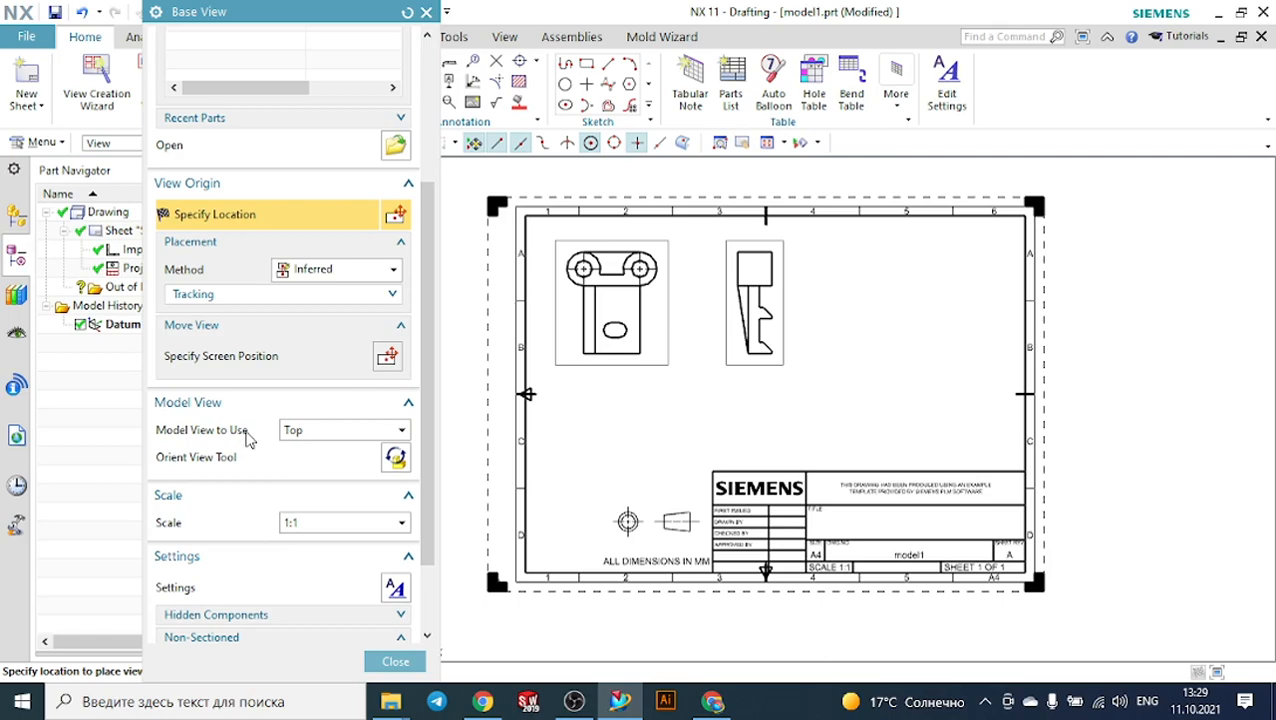
pyautogui.click(316, 438)
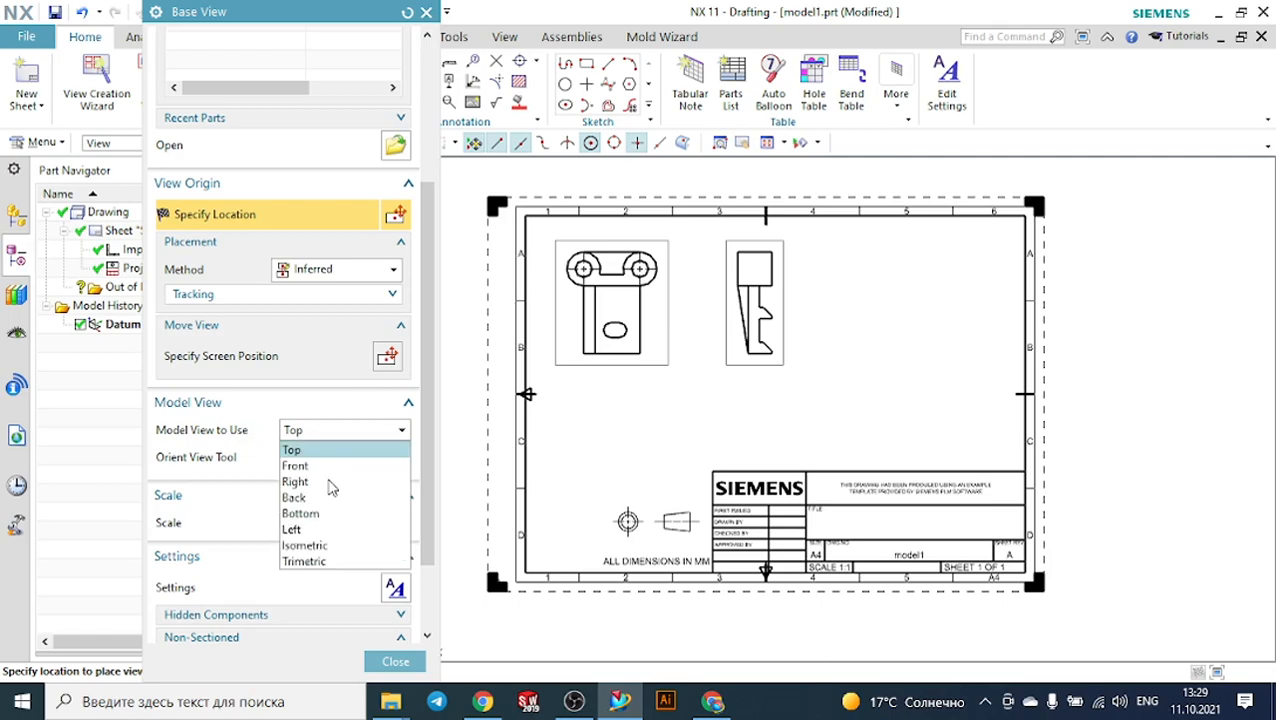
pyautogui.click(322, 549)
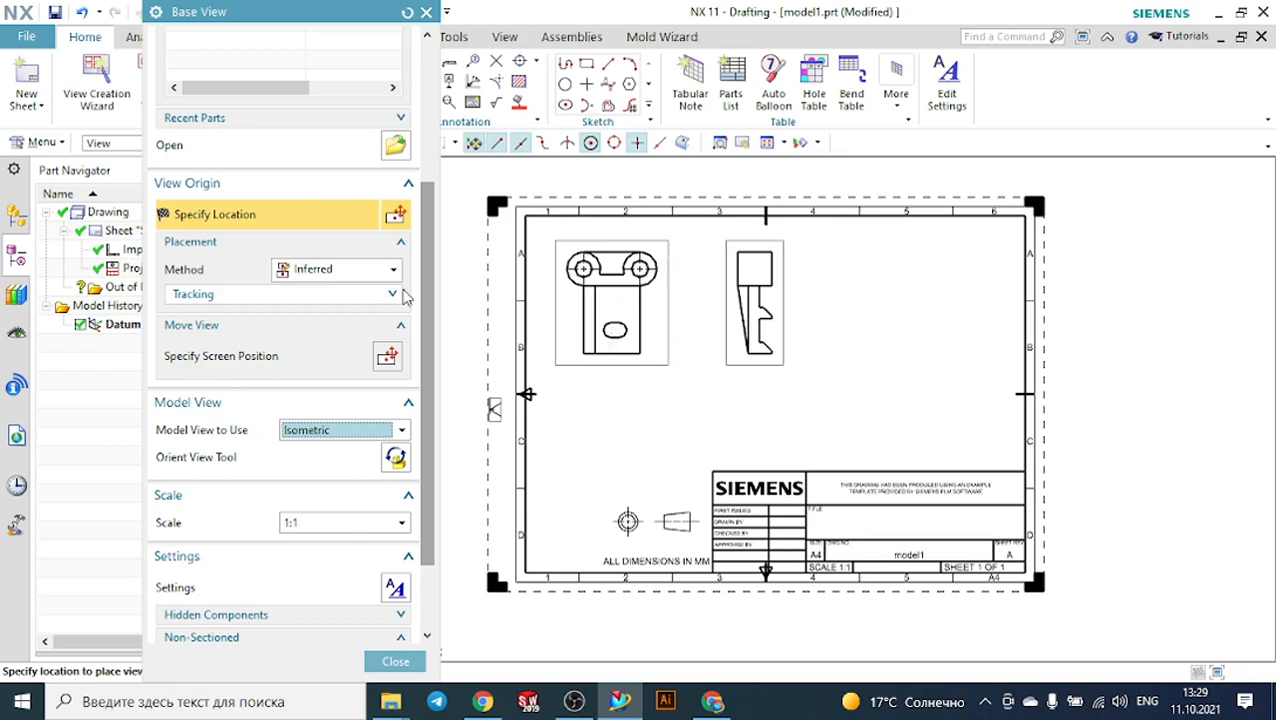
pyautogui.scroll(4, 290, 160)
pyautogui.click(195, 191)
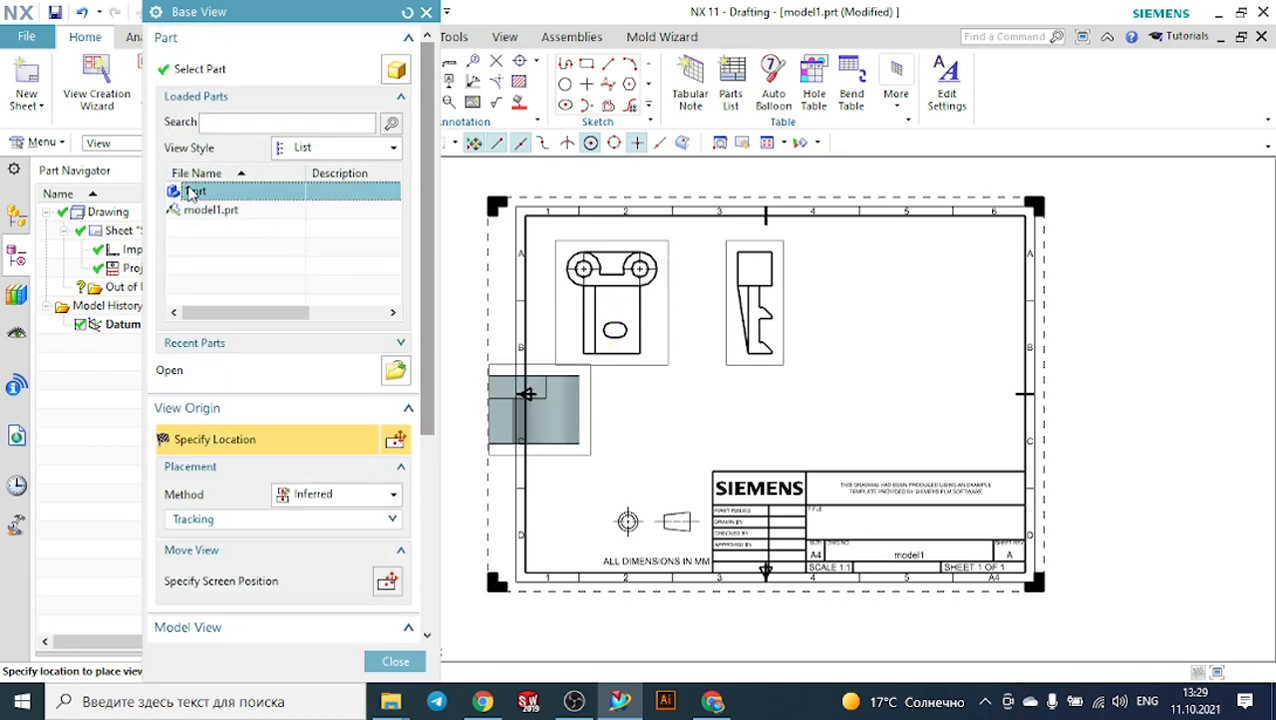
pyautogui.scroll(-2, 340, 520)
pyautogui.click(324, 549)
pyautogui.click(300, 657)
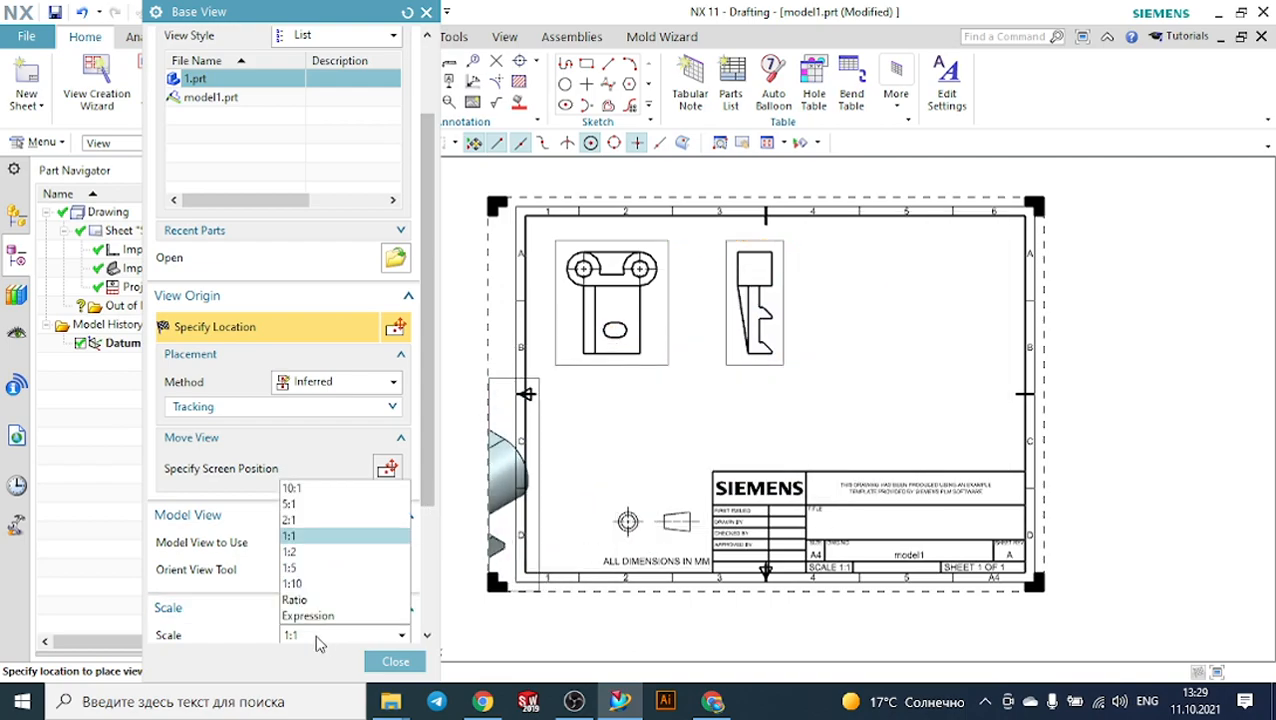
pyautogui.click(303, 553)
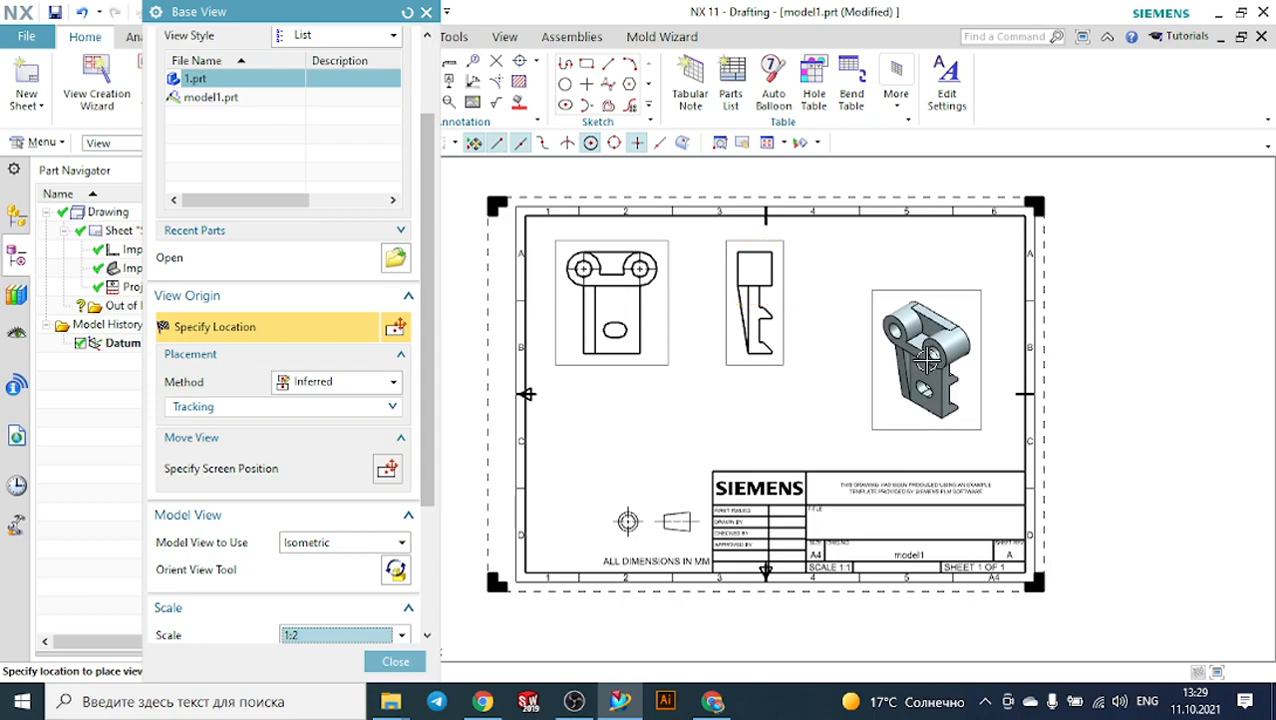
pyautogui.click(926, 360)
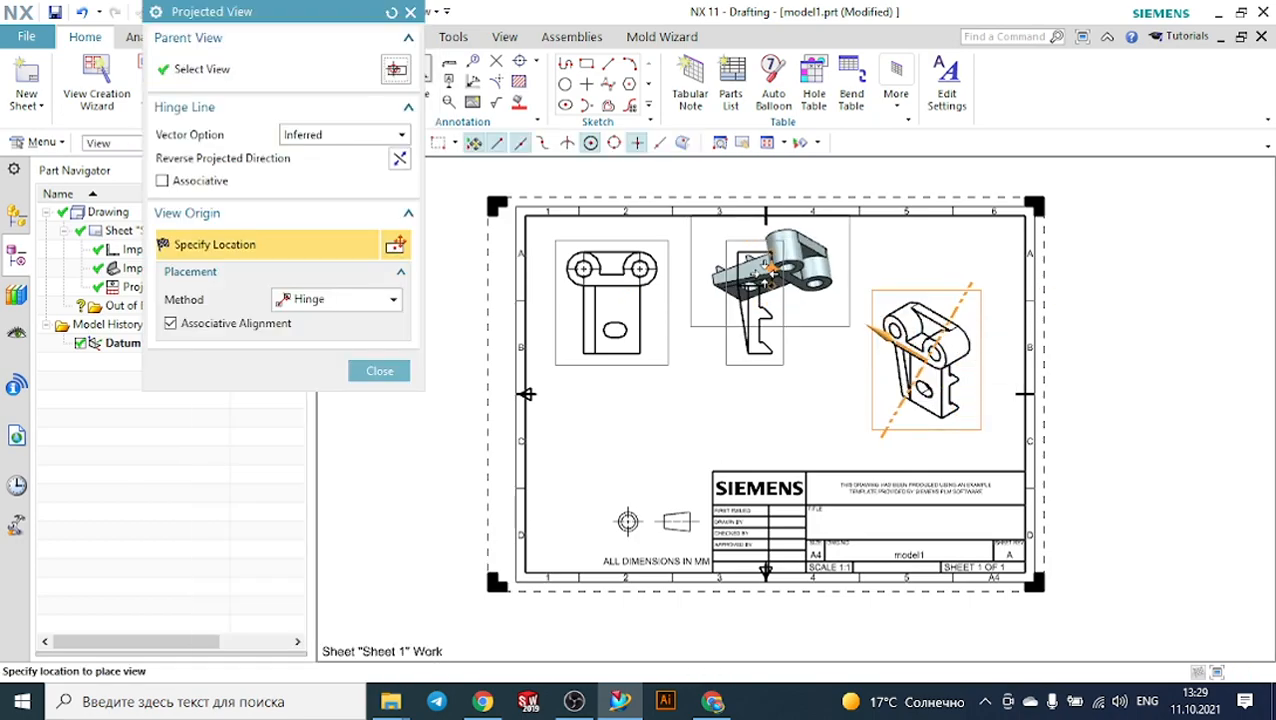
pyautogui.click(494, 356)
pyautogui.click(390, 376)
pyautogui.hotkey('ctrl', 'z')
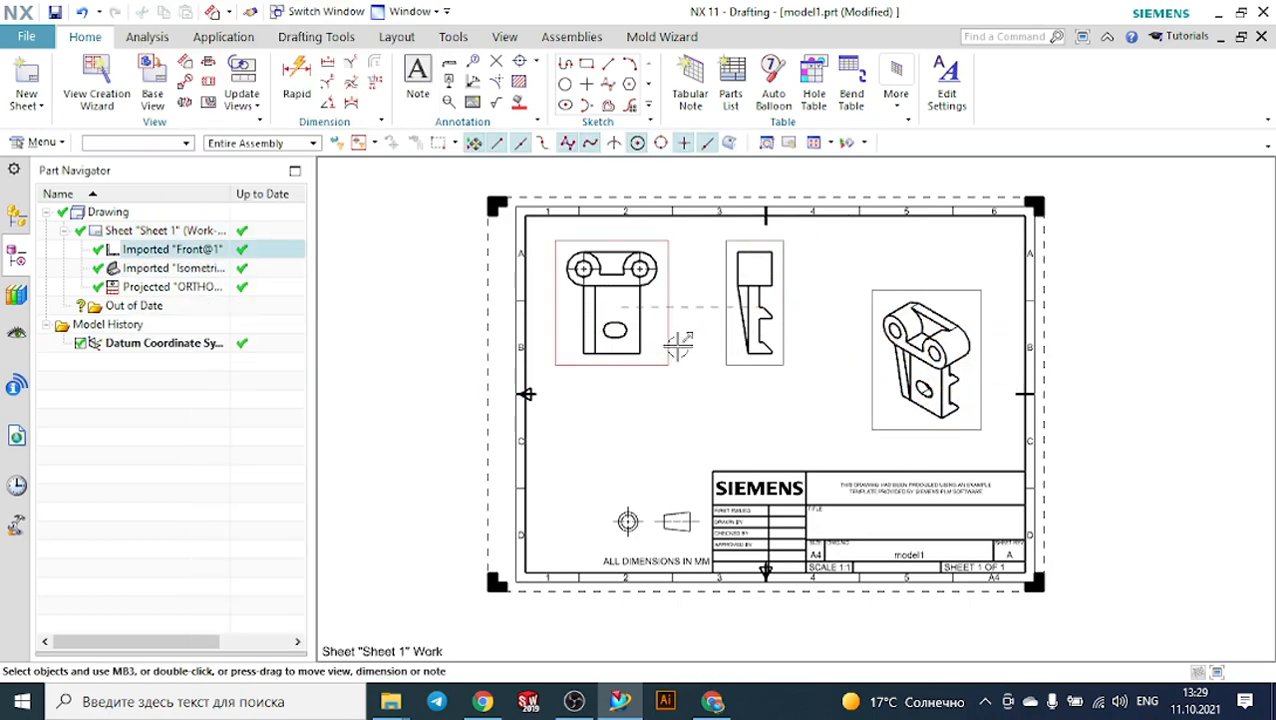
# Move the isometric view slightly upward on the sheet.
pyautogui.moveTo(918, 284)
pyautogui.mouseDown()
pyautogui.moveTo(937, 265)
pyautogui.moveTo(906, 273)
pyautogui.moveTo(931, 259)
pyautogui.moveTo(915, 258)
pyautogui.mouseUp()
pyautogui.scroll(-1, 1134, 288)
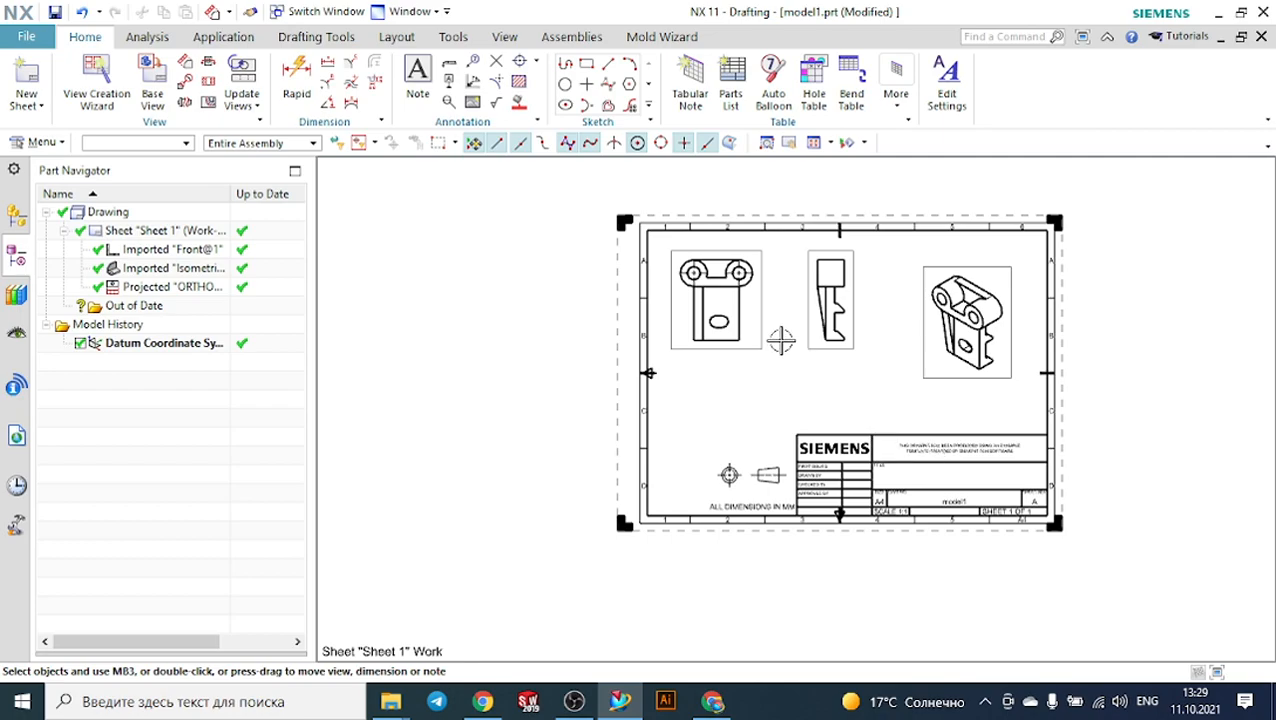
pyautogui.scroll(2, 748, 262)
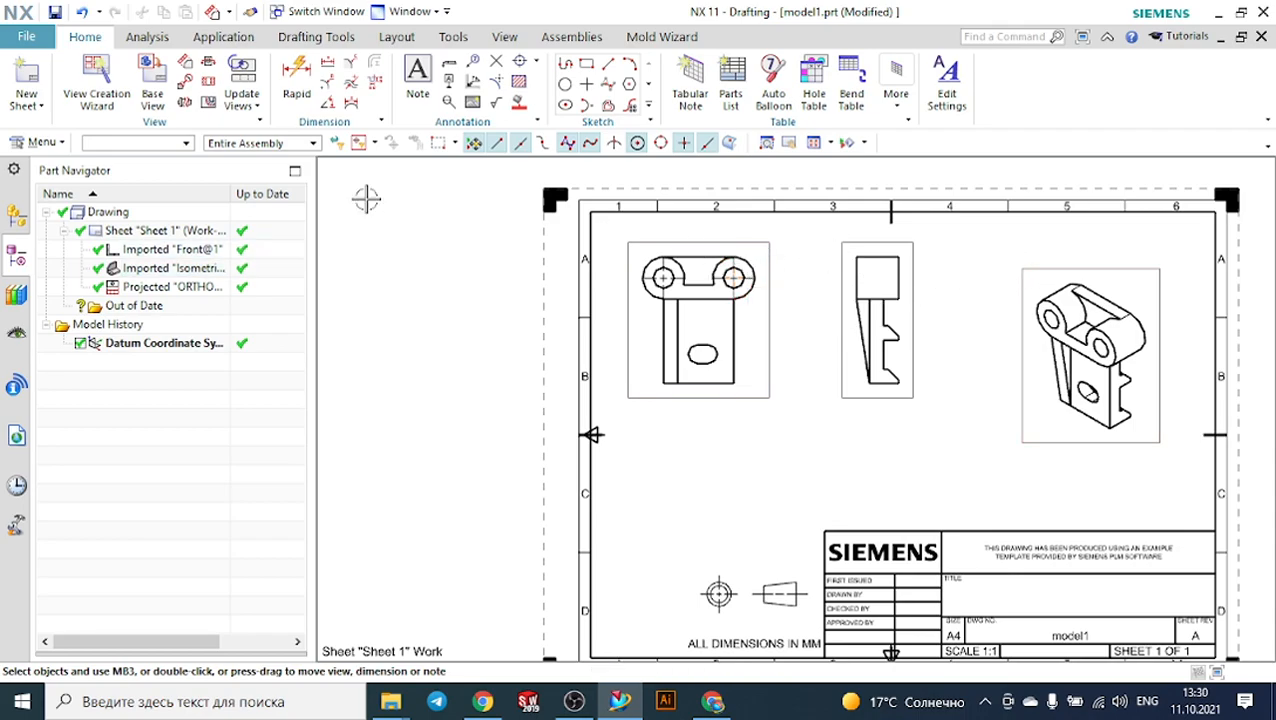
# Start another base view of 1.prt using the Top model view at a scale of 5:1.
pyautogui.click(160, 78)
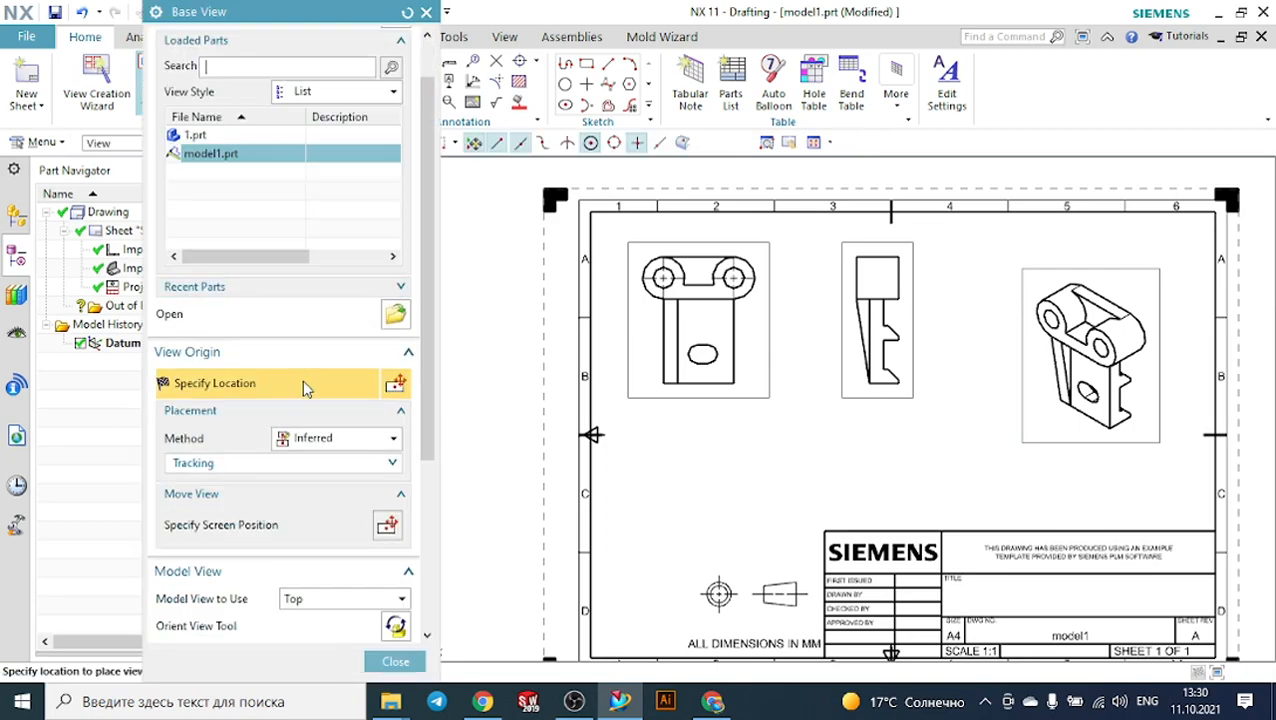
pyautogui.scroll(-3, 305, 410)
pyautogui.click(312, 432)
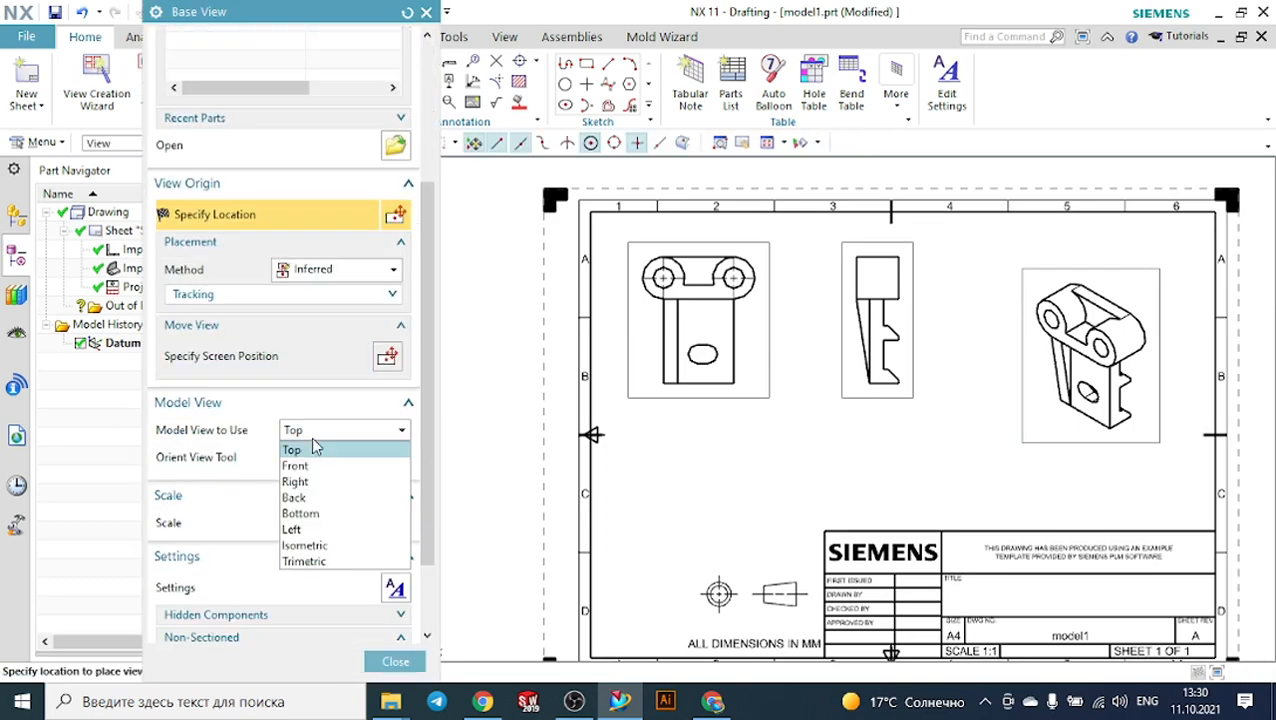
pyautogui.click(313, 446)
pyautogui.click(312, 524)
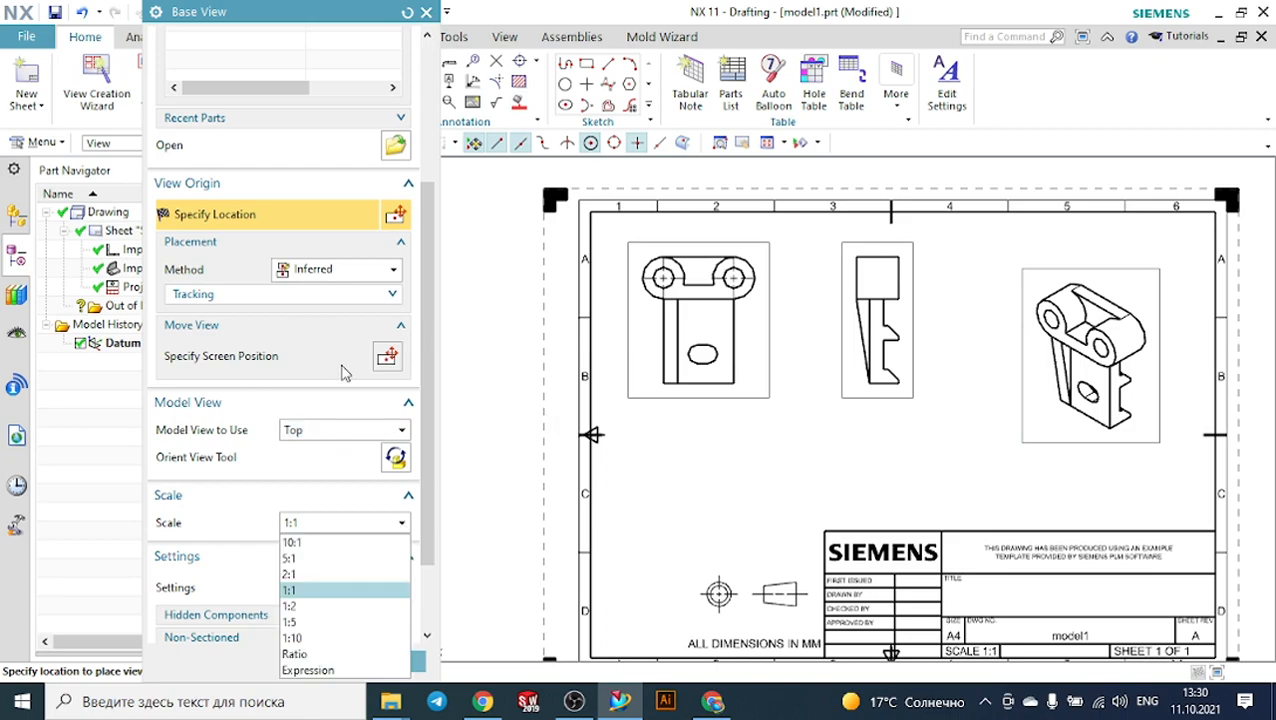
pyautogui.click(319, 559)
pyautogui.scroll(4, 319, 559)
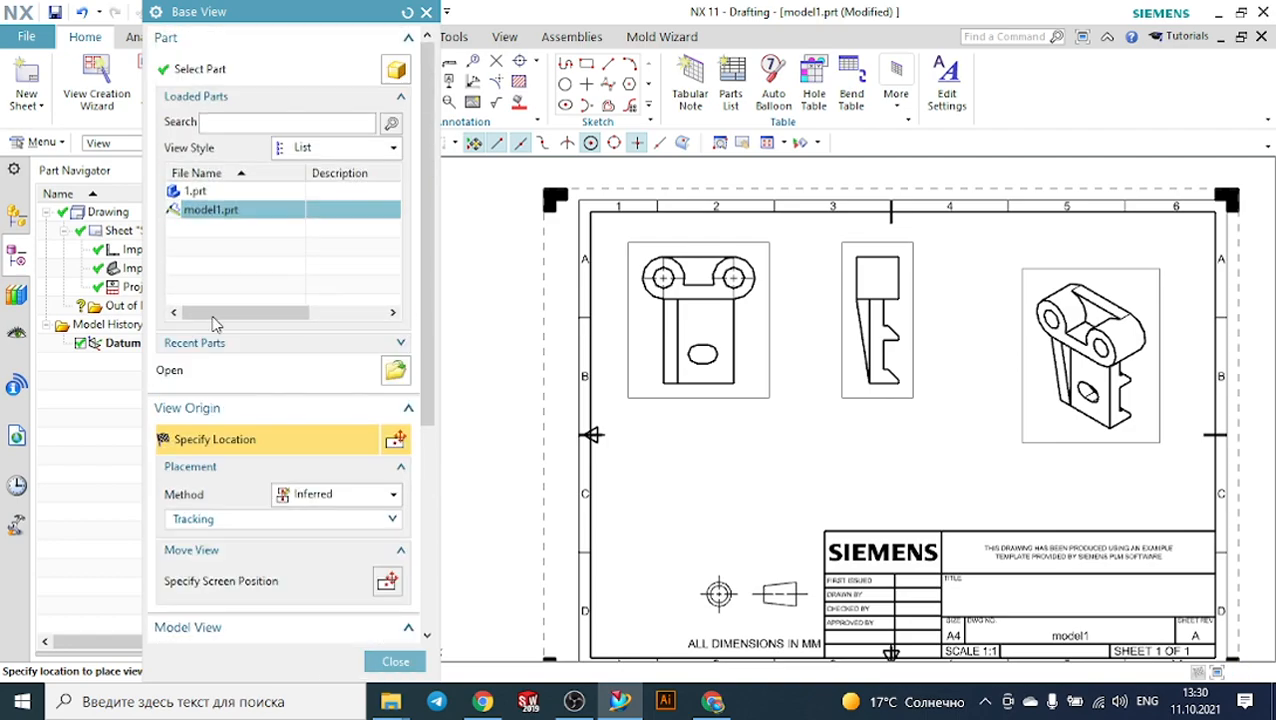
pyautogui.scroll(-5, 291, 244)
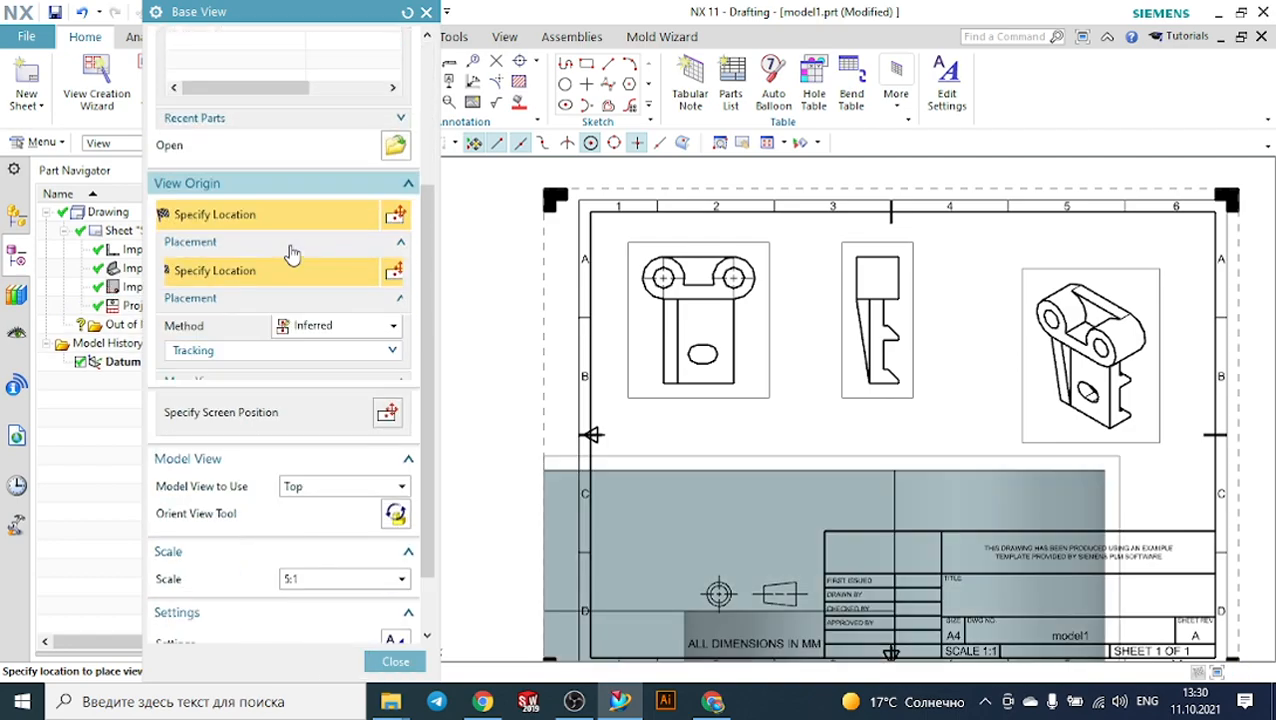
# Preview the top base view at the scales 10:1, 2:1, 1:1 and 1:2.
pyautogui.click(322, 466)
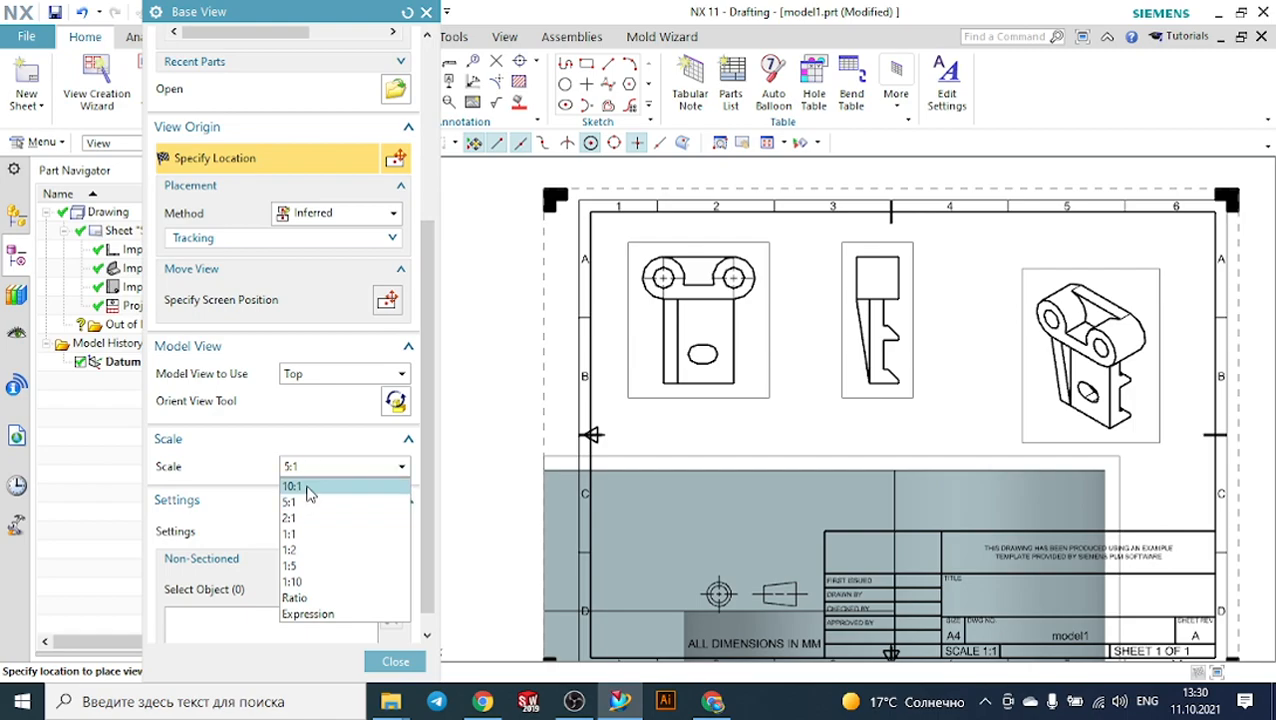
pyautogui.click(310, 489)
pyautogui.click(313, 466)
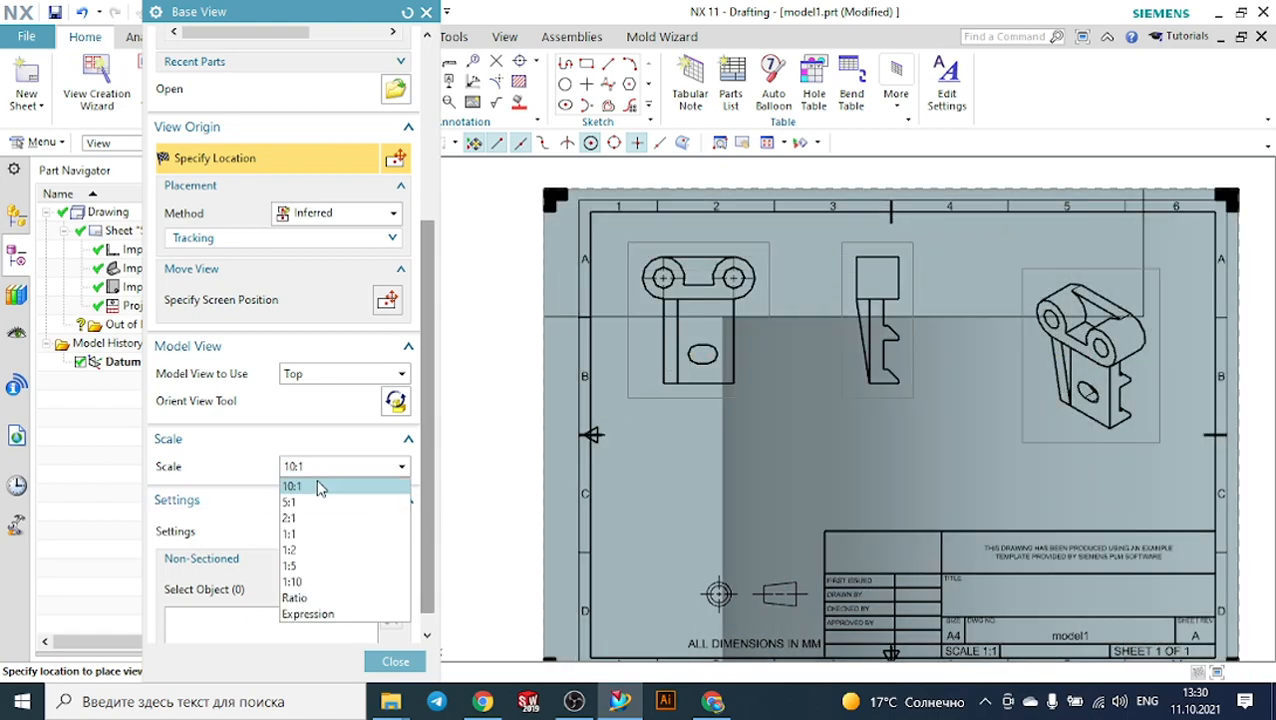
pyautogui.click(298, 518)
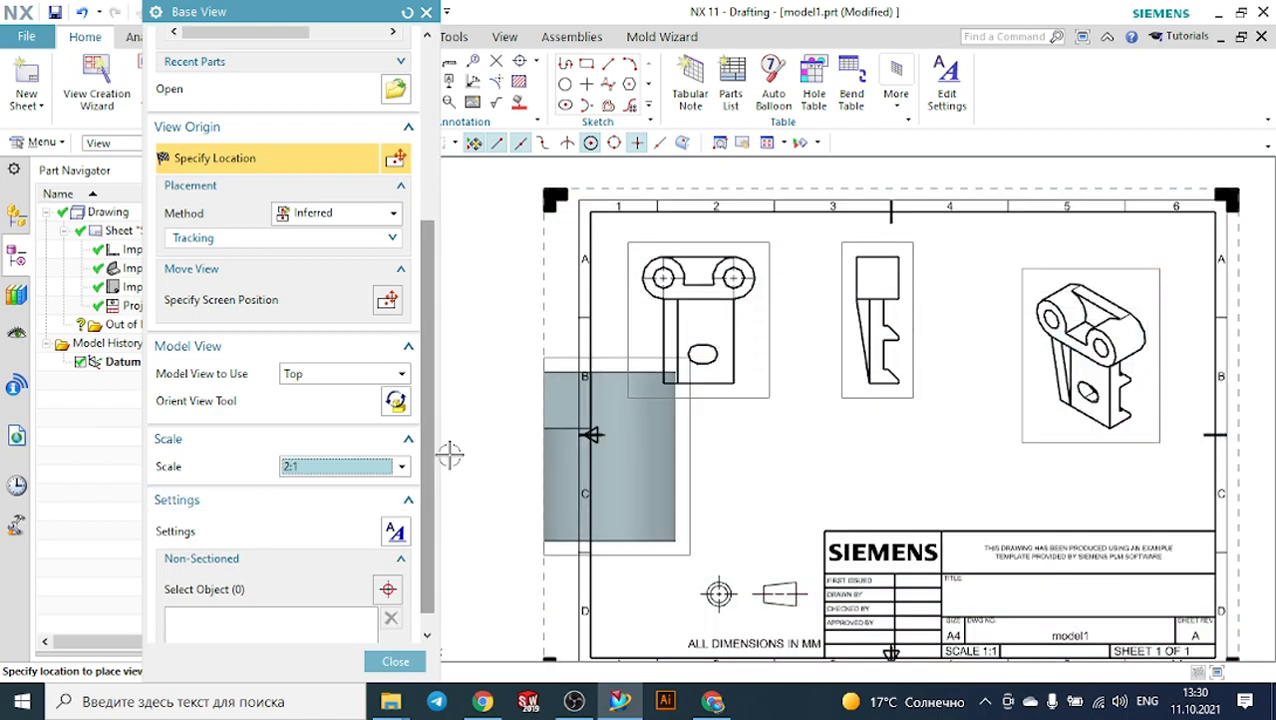
pyautogui.click(343, 467)
pyautogui.click(330, 533)
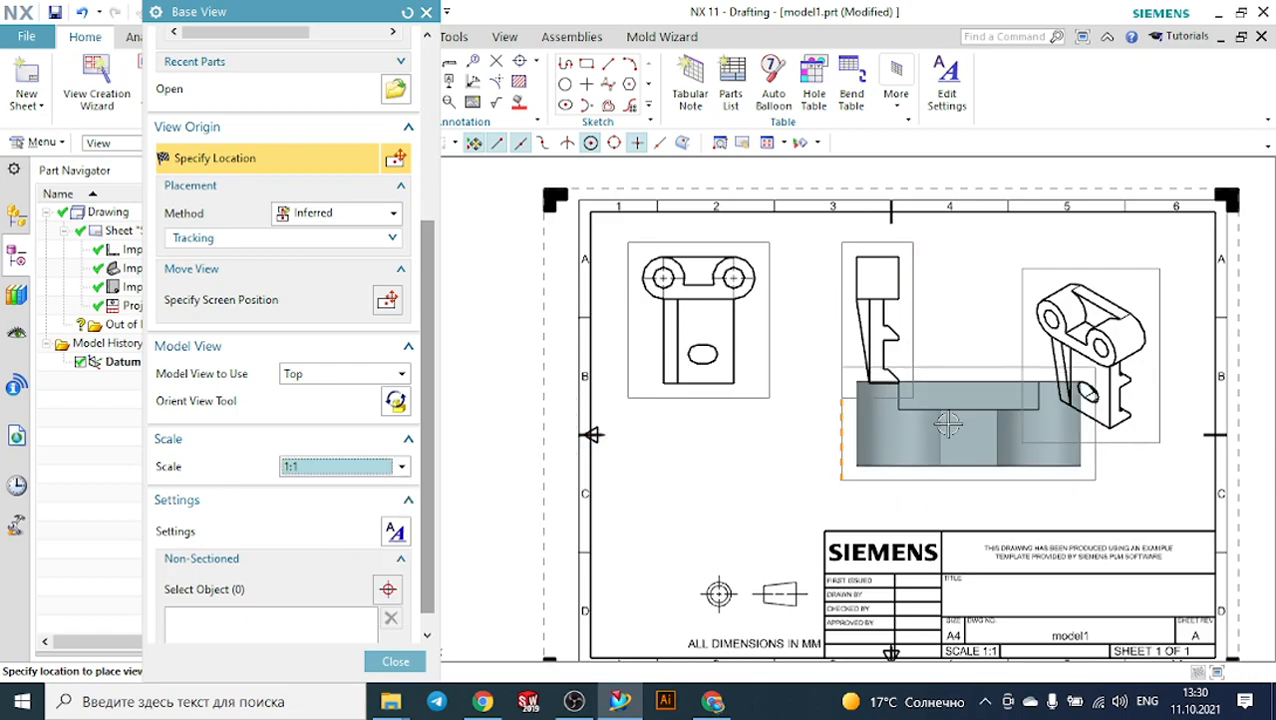
pyautogui.click(347, 467)
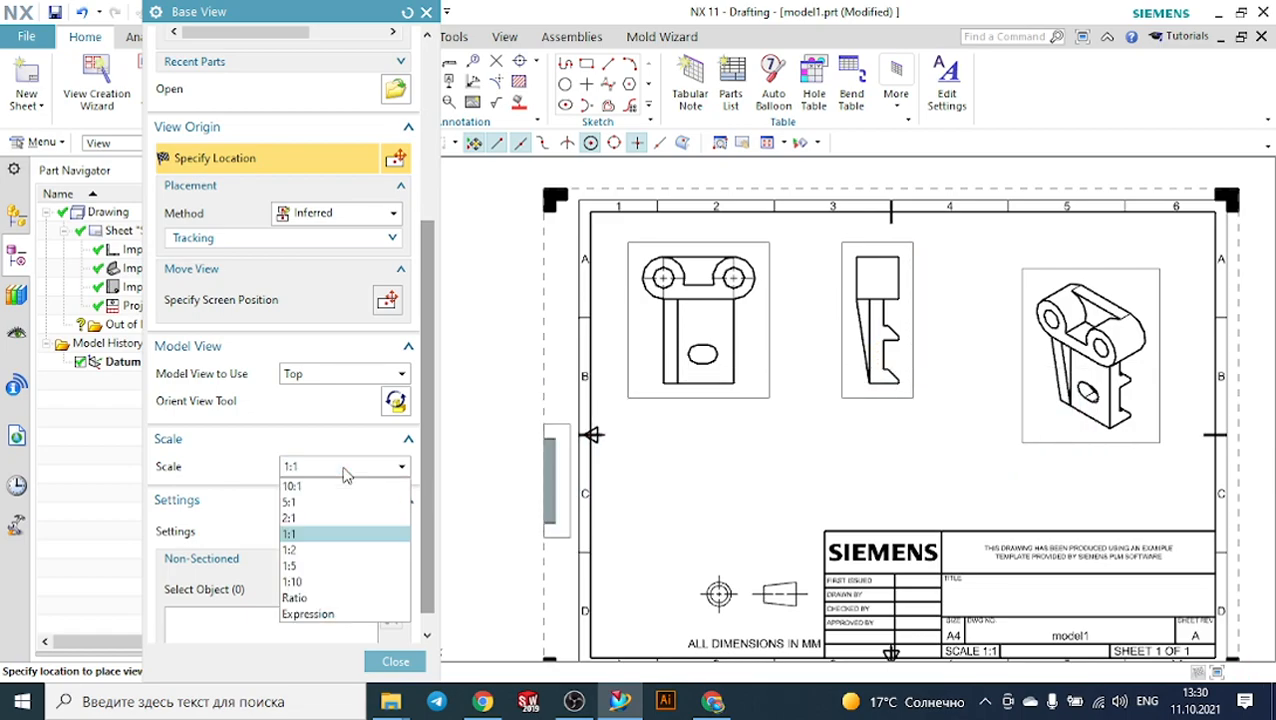
pyautogui.click(314, 552)
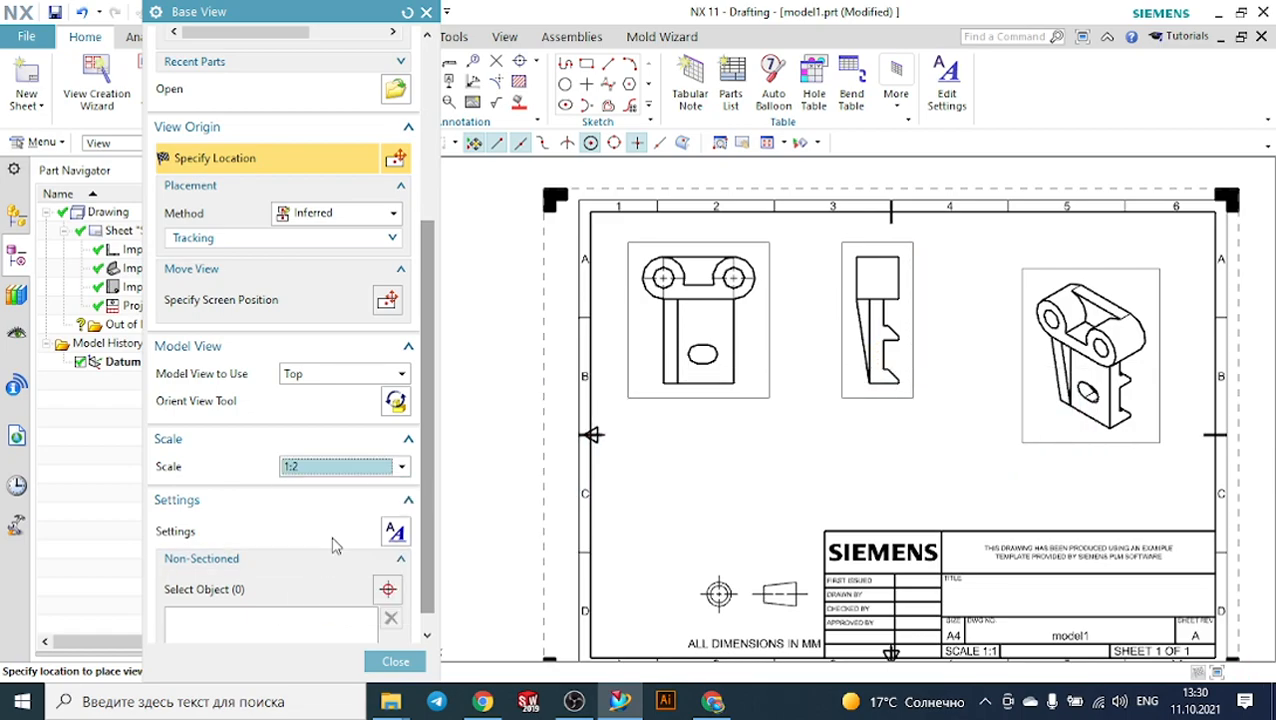
# Set the base view's scale to a custom ratio of 1:3.
pyautogui.click(322, 470)
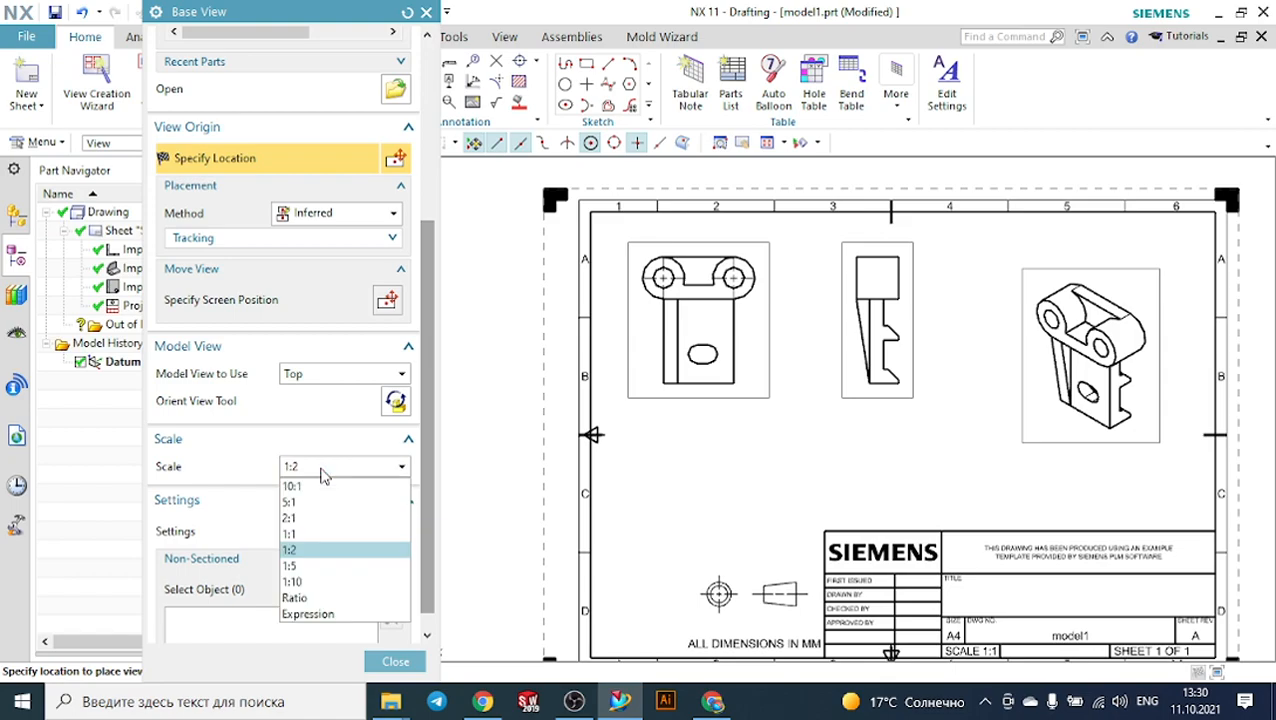
pyautogui.click(295, 598)
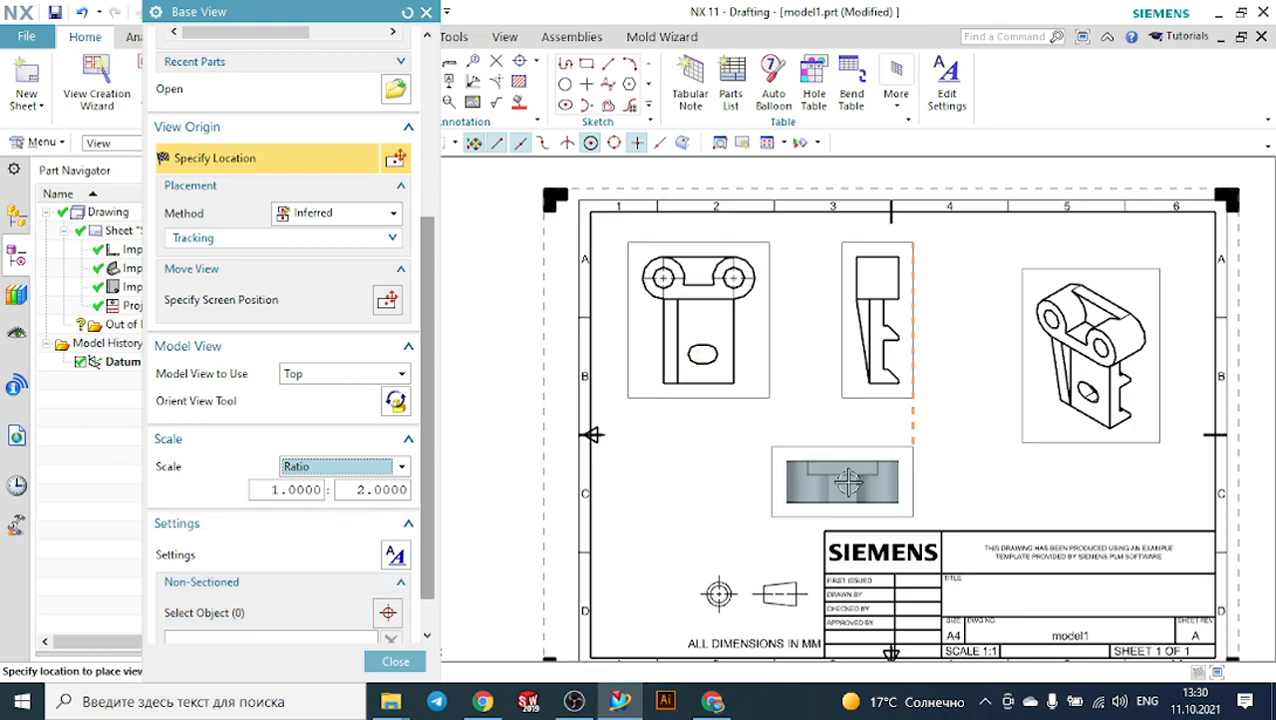
pyautogui.click(366, 489)
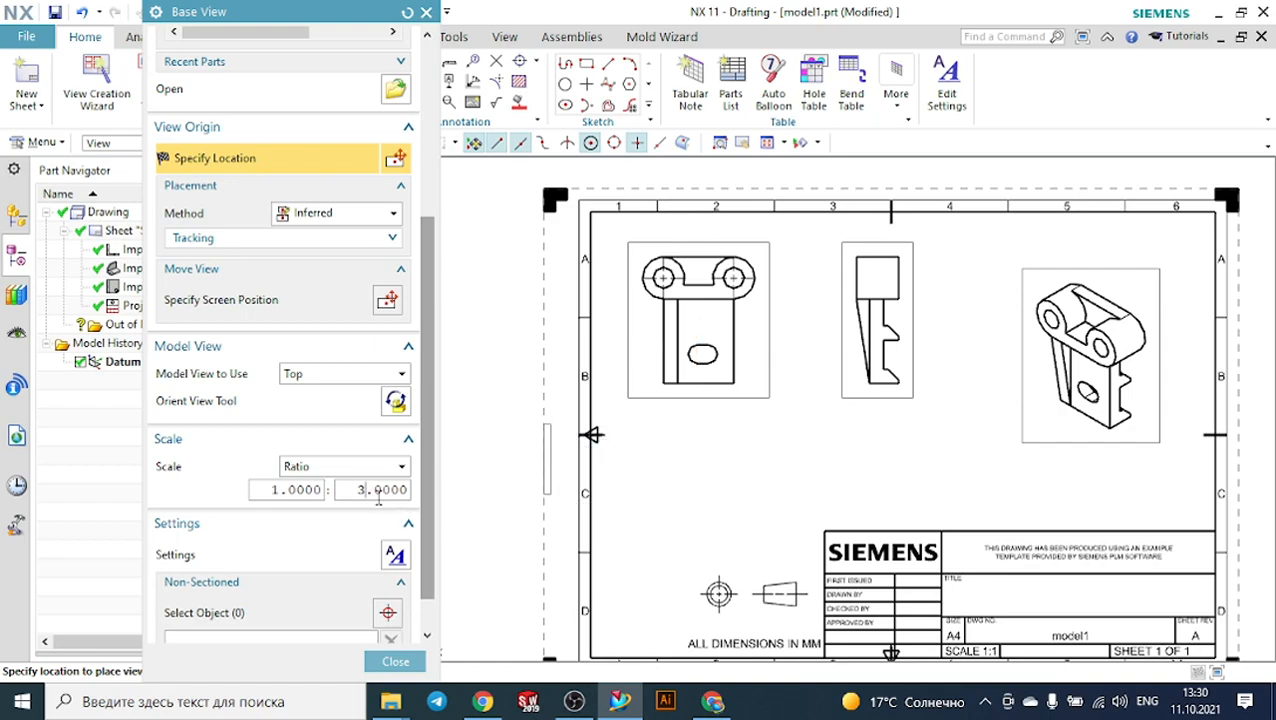
pyautogui.click(340, 470)
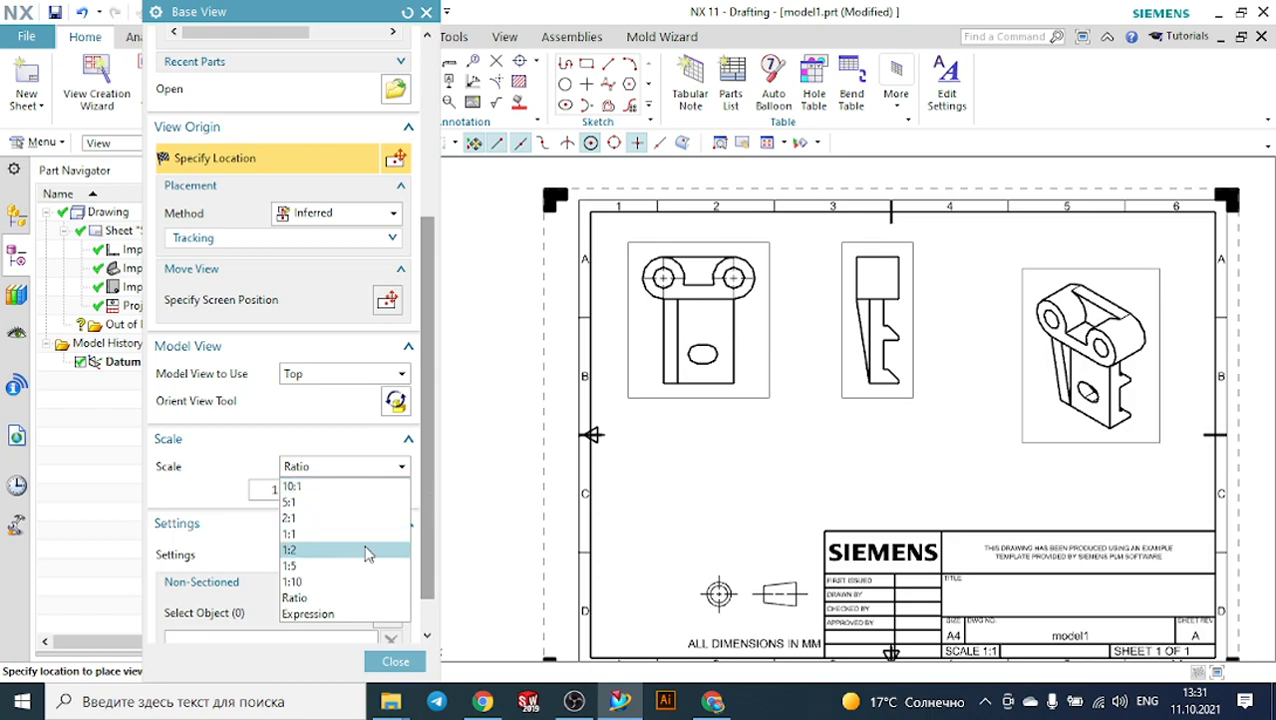
pyautogui.click(308, 613)
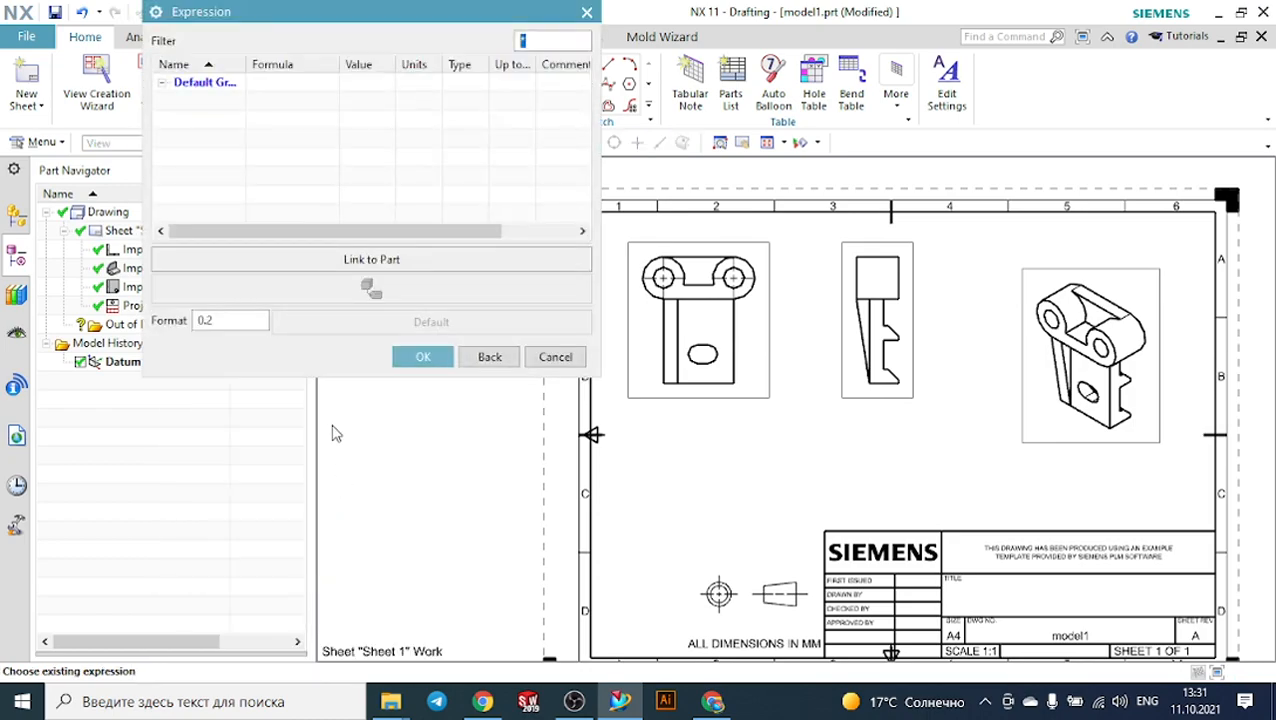
pyautogui.click(555, 357)
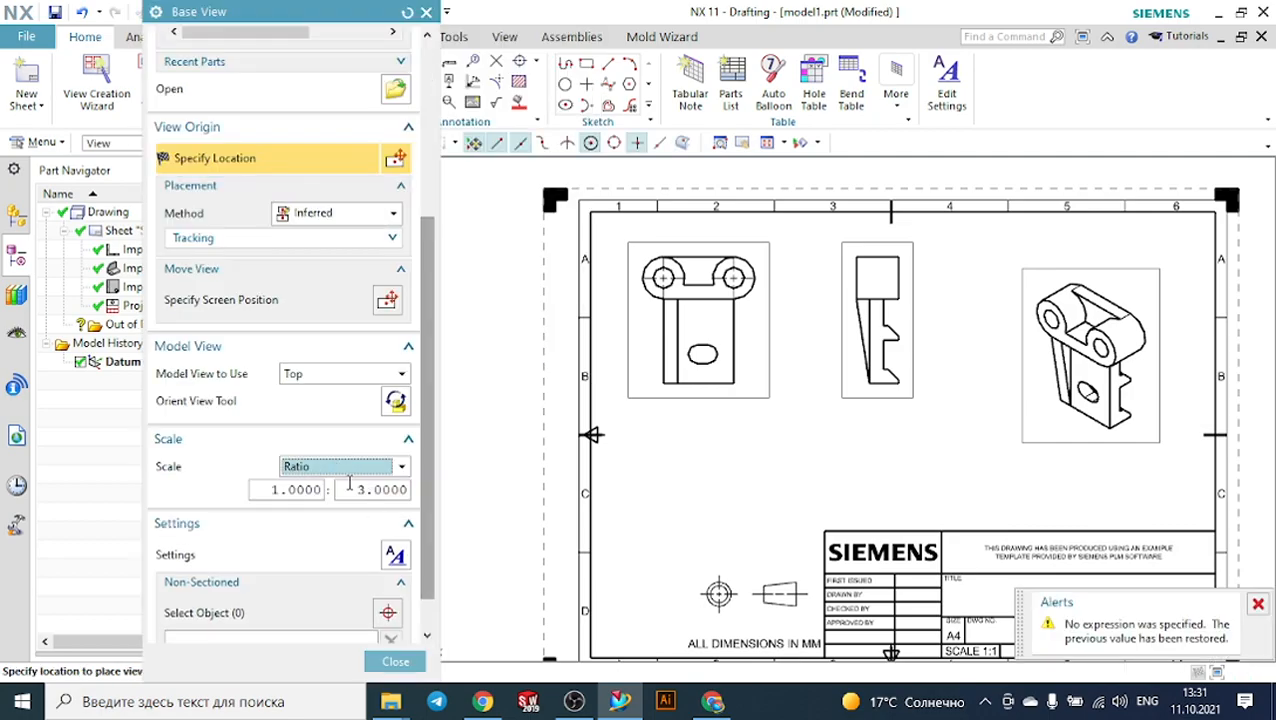
# Try a custom scale ratio of 2:1 for the top base view and leave the Base View command without placing it.
pyautogui.click(342, 468)
pyautogui.click(340, 469)
pyautogui.moveTo(275, 489); pyautogui.dragTo(251, 490)
pyautogui.click(276, 489)
pyautogui.write('1')
pyautogui.moveTo(285, 489); pyautogui.dragTo(267, 489)
pyautogui.write('2')
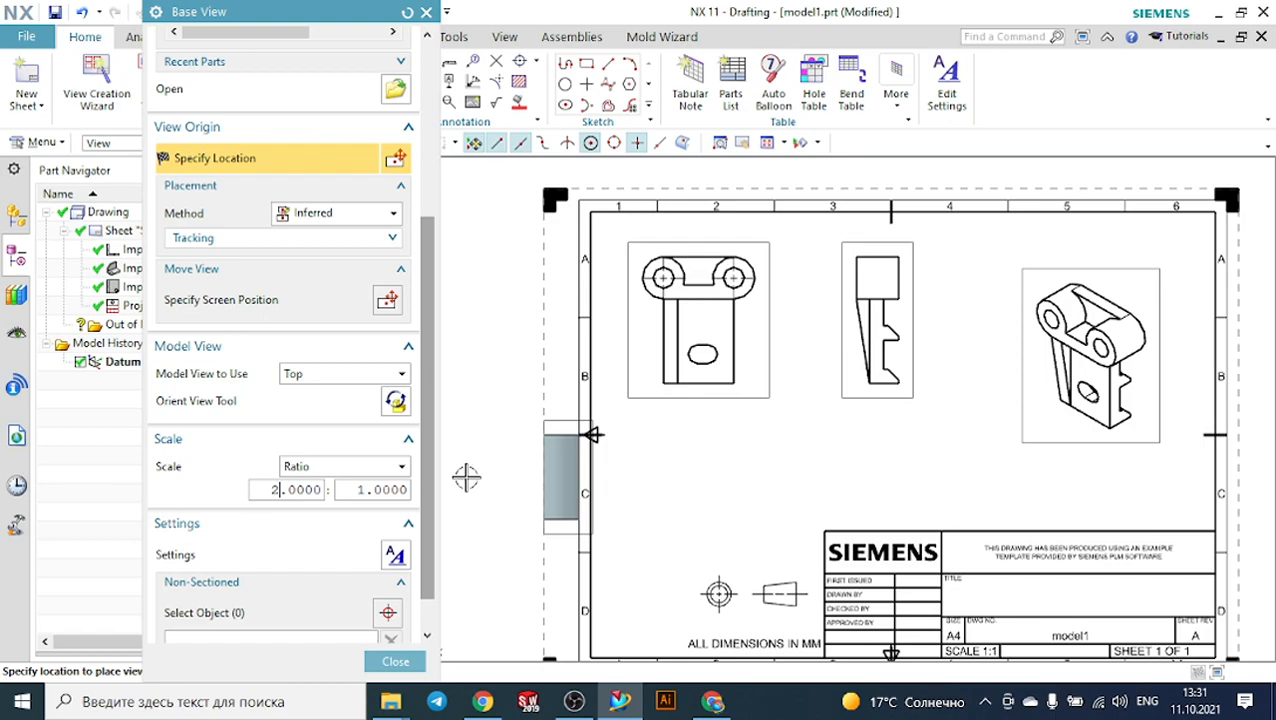
pyautogui.click(396, 662)
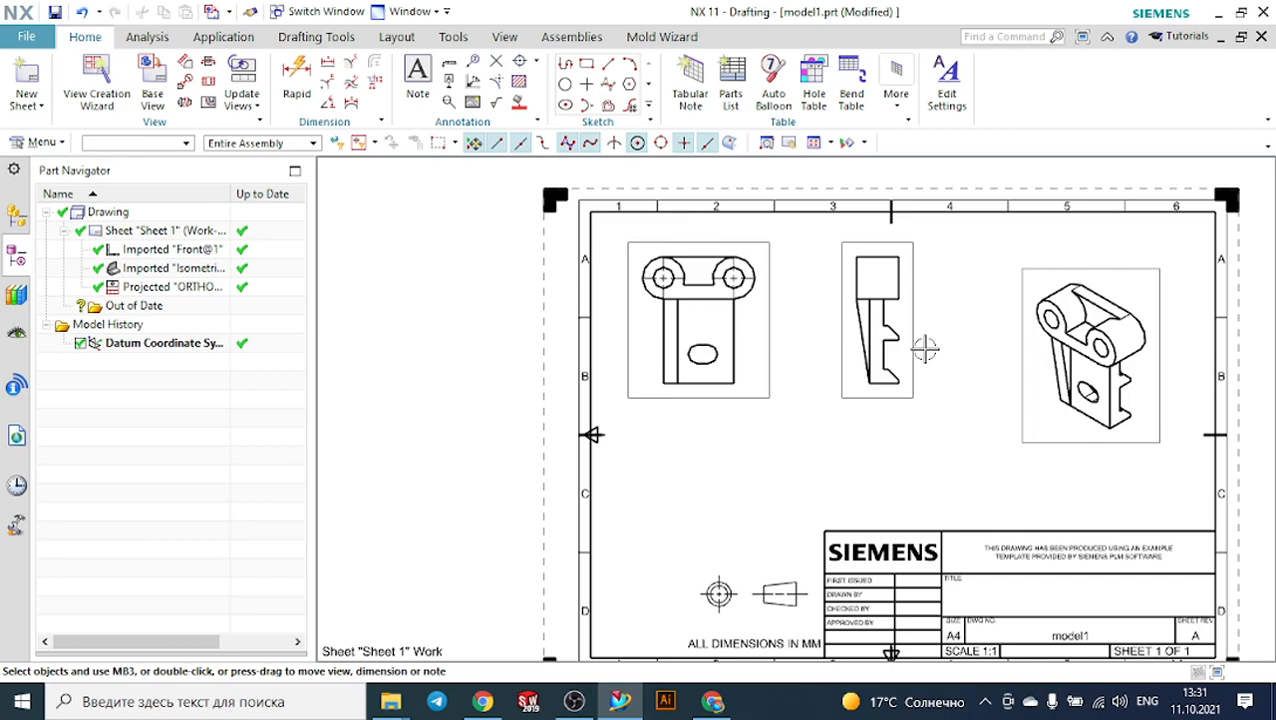
# Reposition the front view slightly on the sheet by its border.
pyautogui.scroll(2, 680, 230)
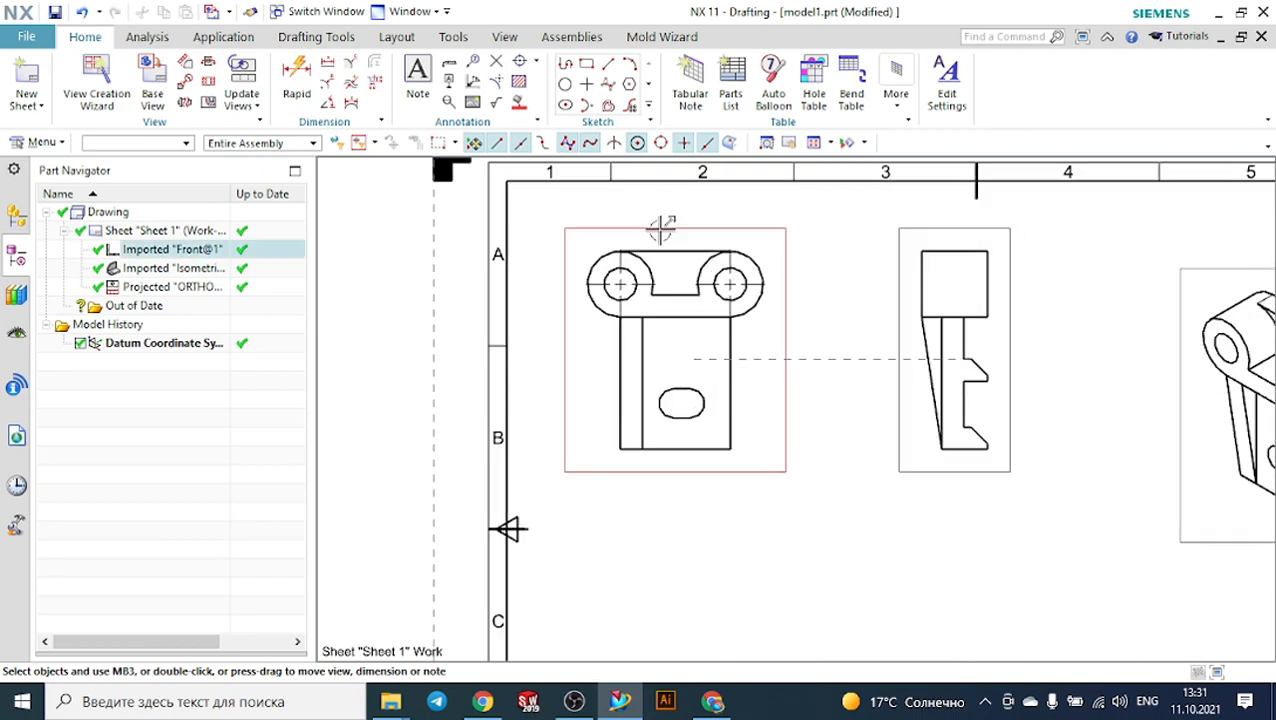
pyautogui.moveTo(659, 293); pyautogui.dragTo(652, 232)
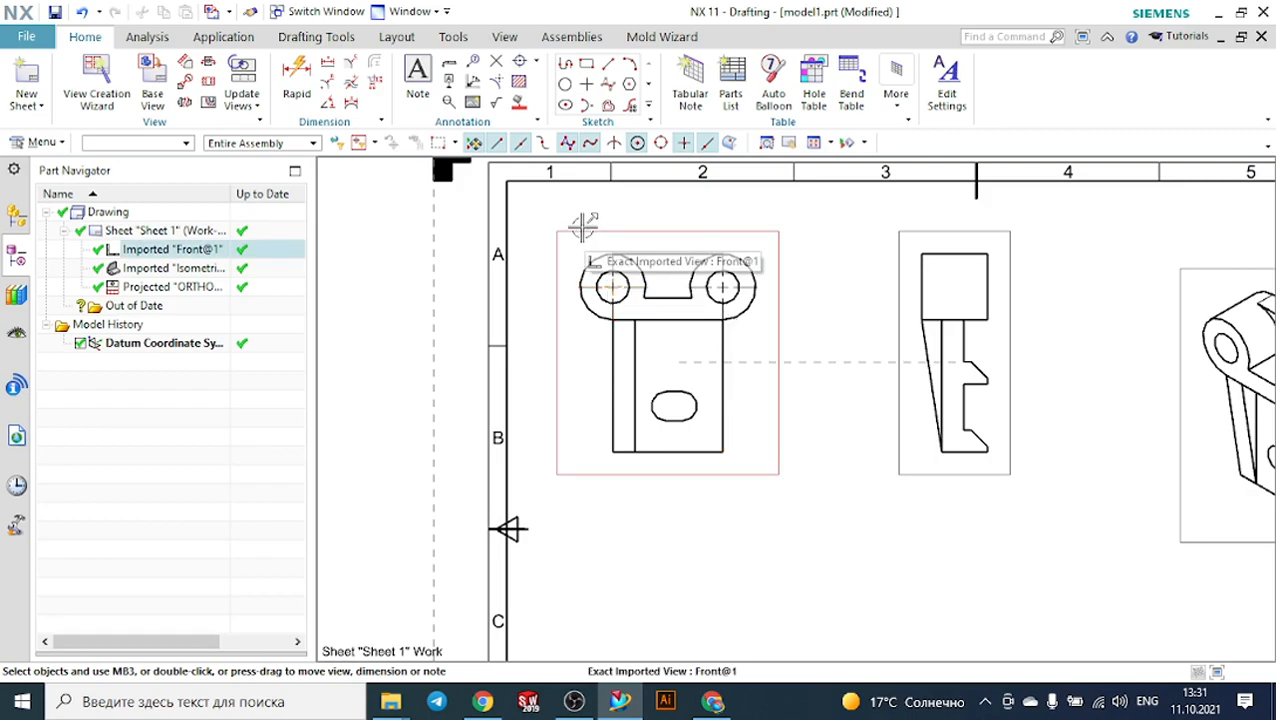
pyautogui.scroll(3, 789, 385)
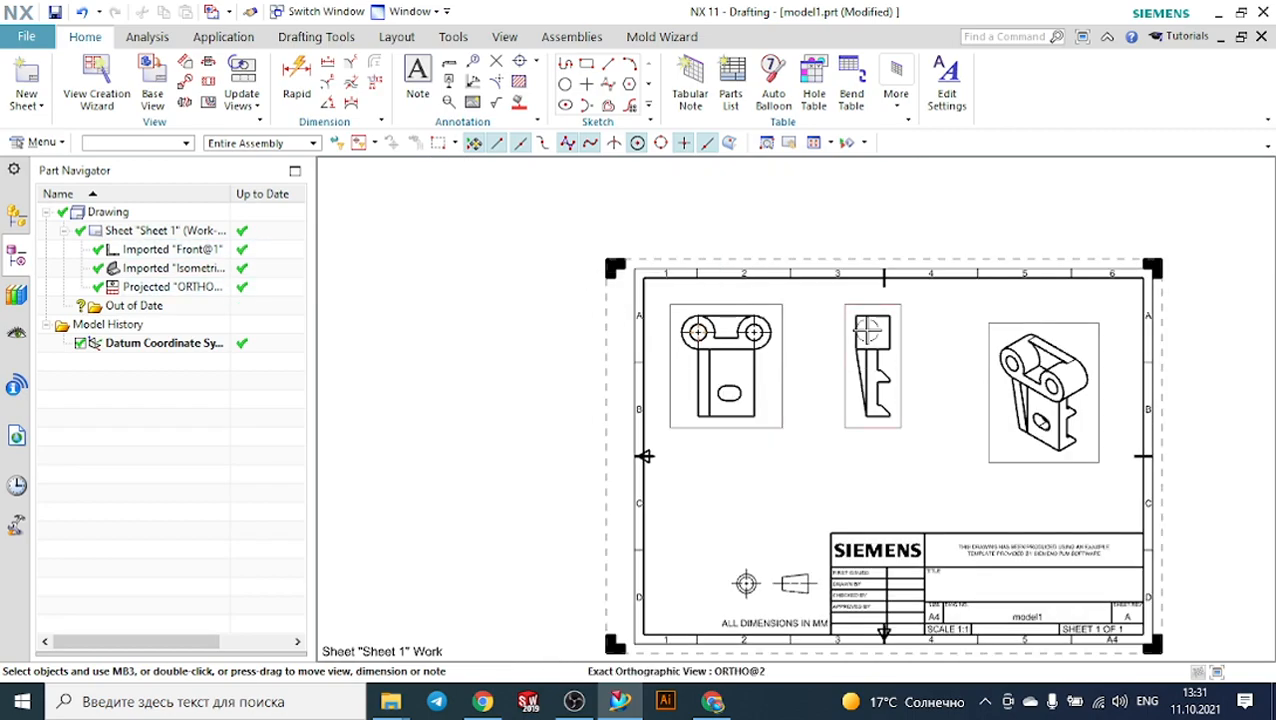
# Turn off the display of view borders in the drafting preferences.
pyautogui.click(50, 144)
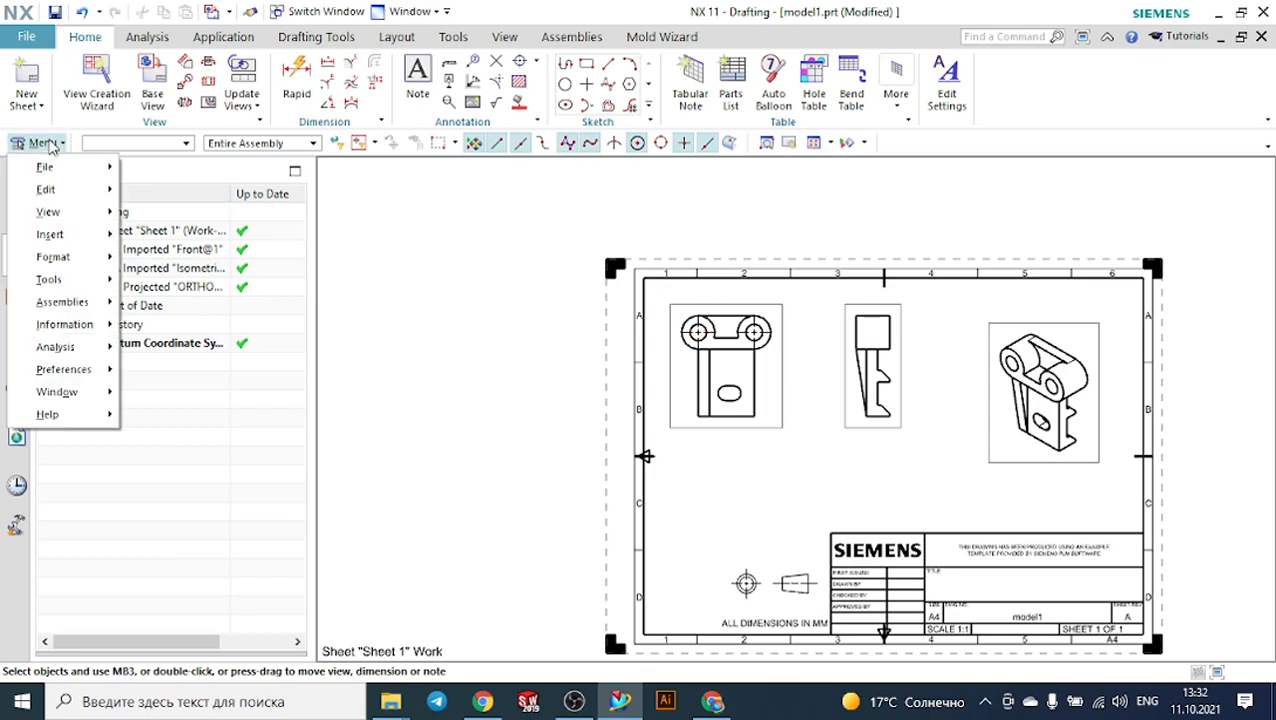
pyautogui.moveTo(85, 369)
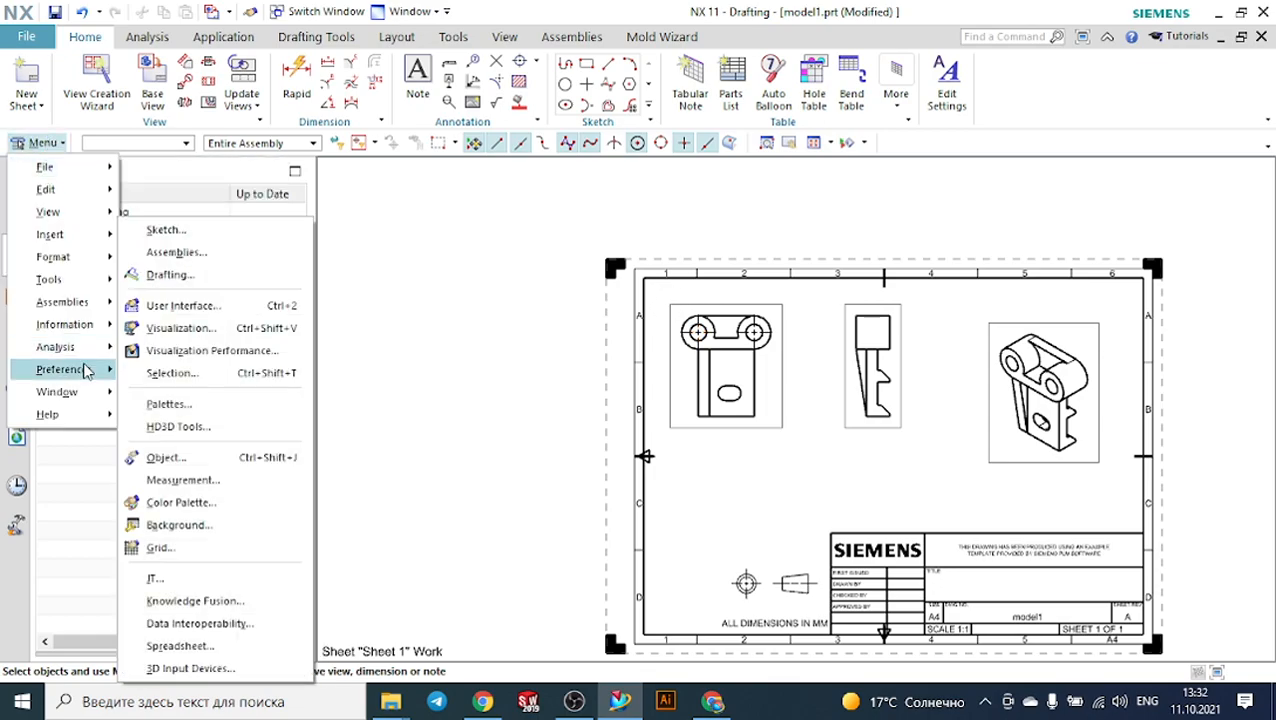
pyautogui.click(178, 272)
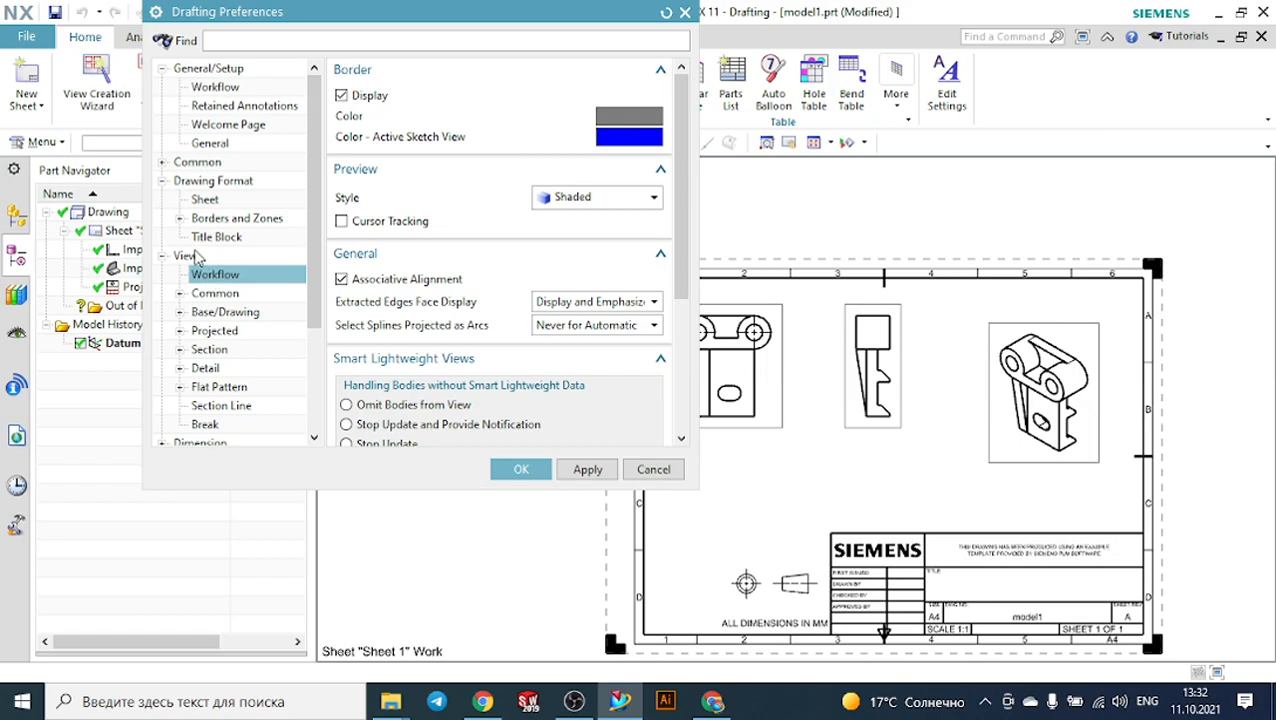
pyautogui.click(342, 96)
pyautogui.click(535, 474)
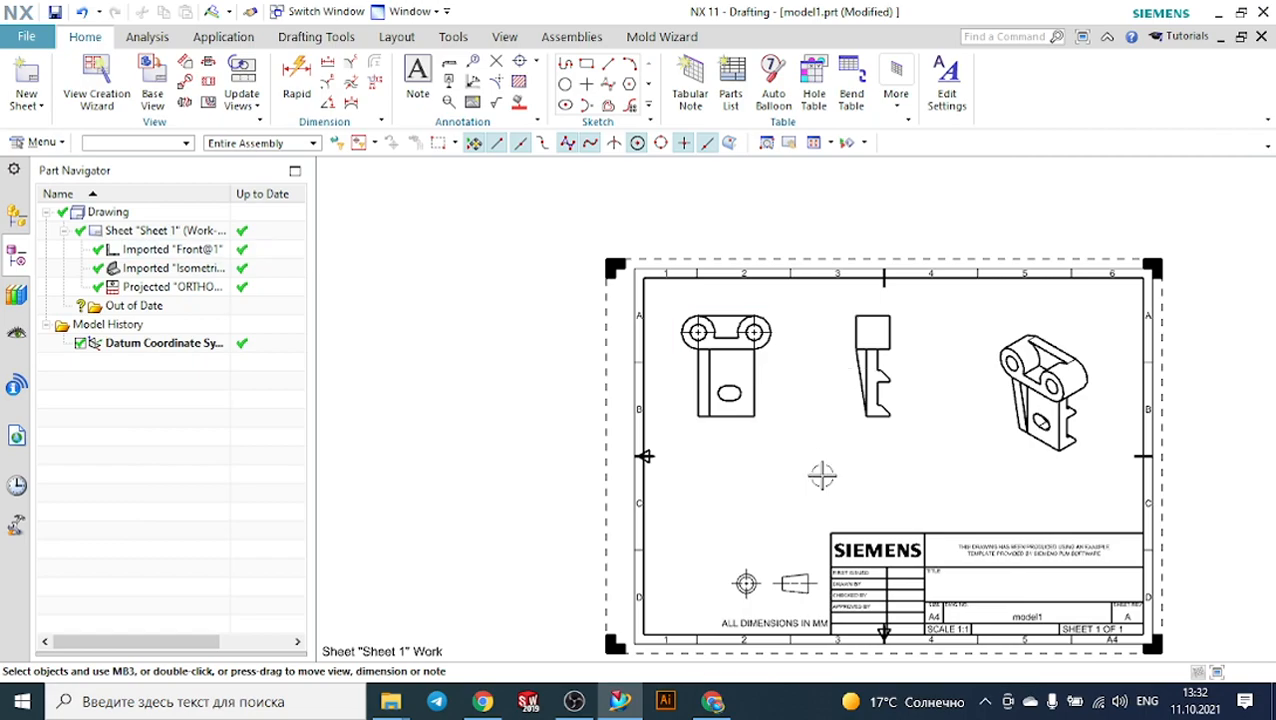
# Shift the borderless front view slightly to the left on the sheet.
pyautogui.scroll(2, 823, 476)
pyautogui.hotkey('ctrl', 'f')
pyautogui.scroll(3, 684, 208)
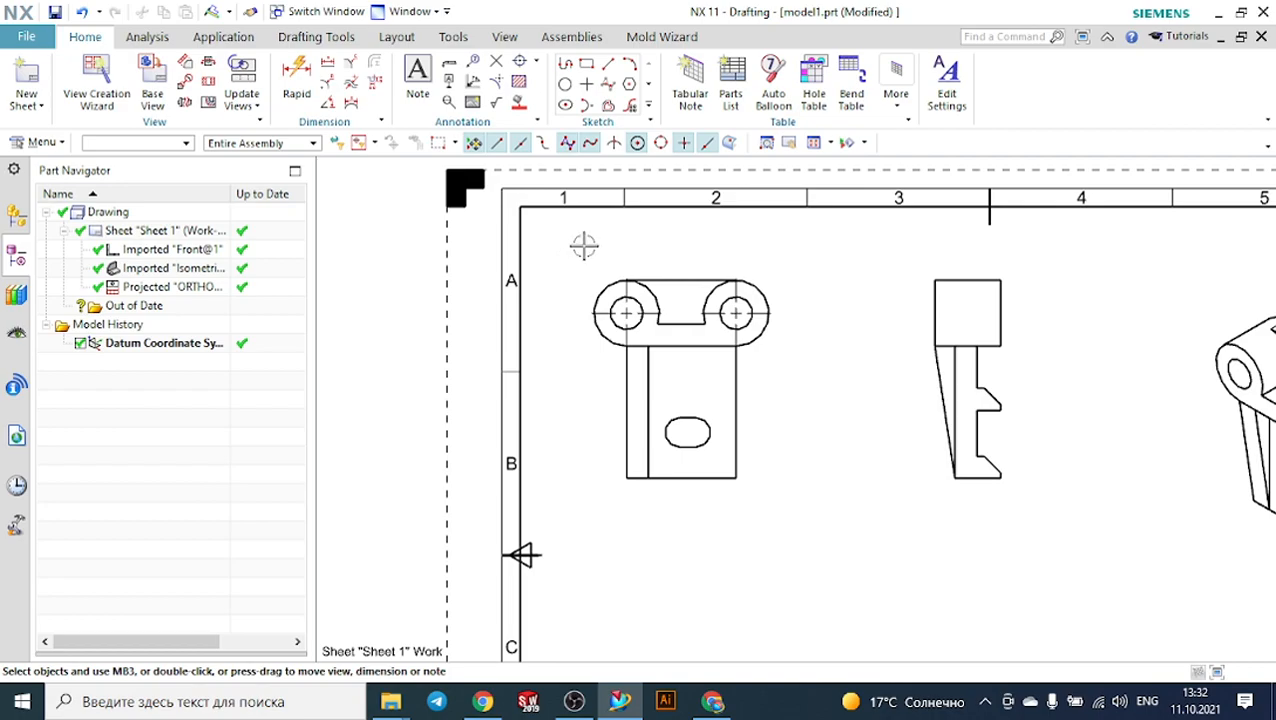
pyautogui.moveTo(595, 259)
pyautogui.mouseDown()
pyautogui.moveTo(598, 313)
pyautogui.moveTo(615, 279)
pyautogui.moveTo(672, 254)
pyautogui.moveTo(553, 262)
pyautogui.moveTo(624, 256)
pyautogui.moveTo(584, 259)
pyautogui.moveTo(610, 276)
pyautogui.mouseUp()
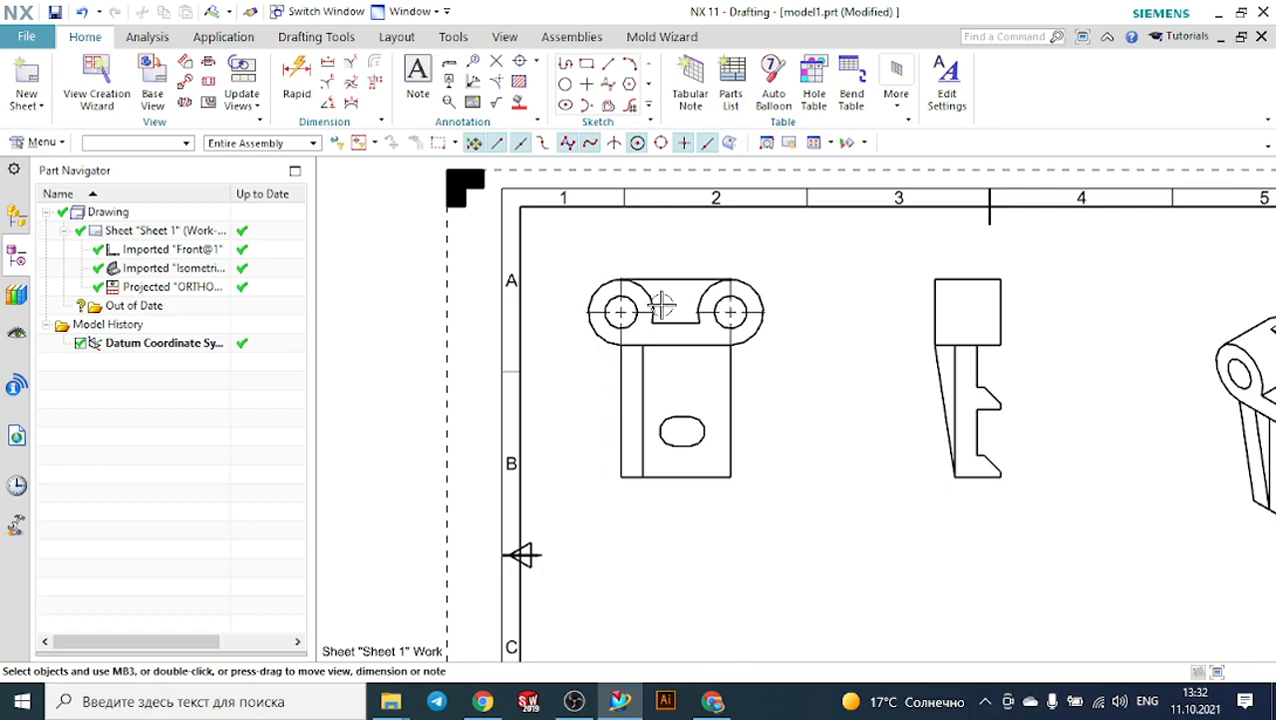
pyautogui.scroll(-2, 832, 345)
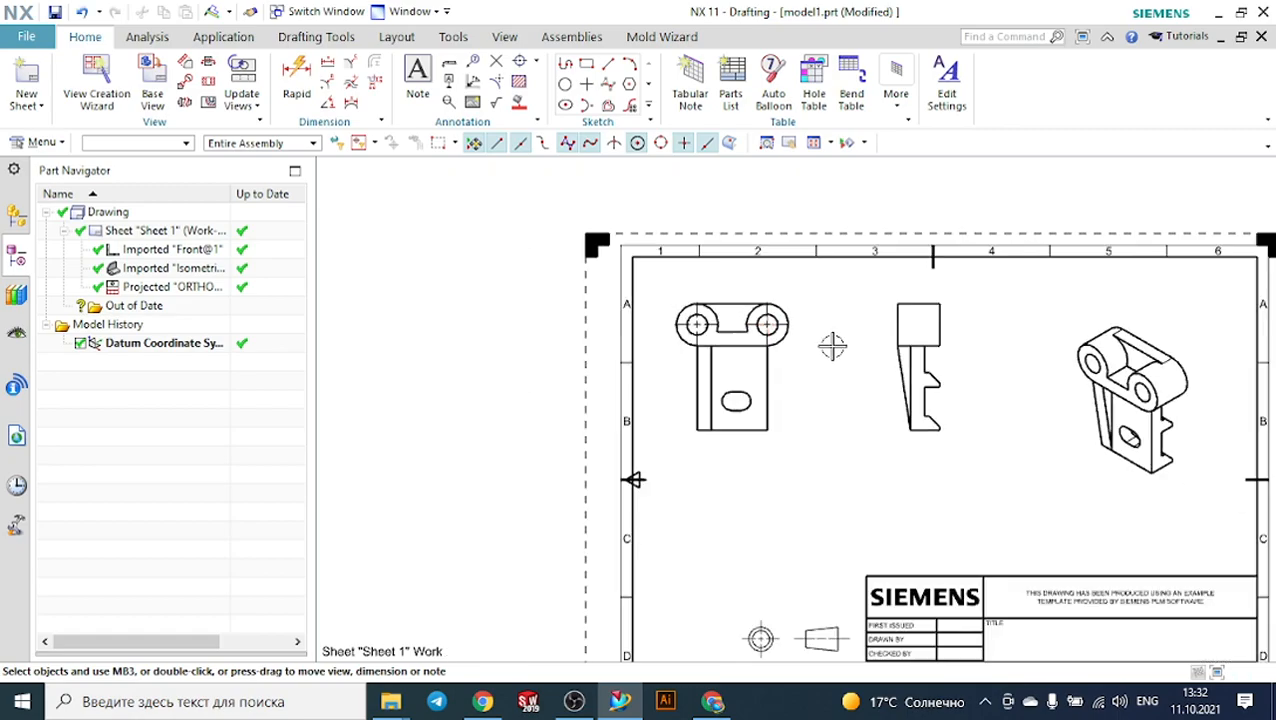
pyautogui.scroll(-2, 822, 404)
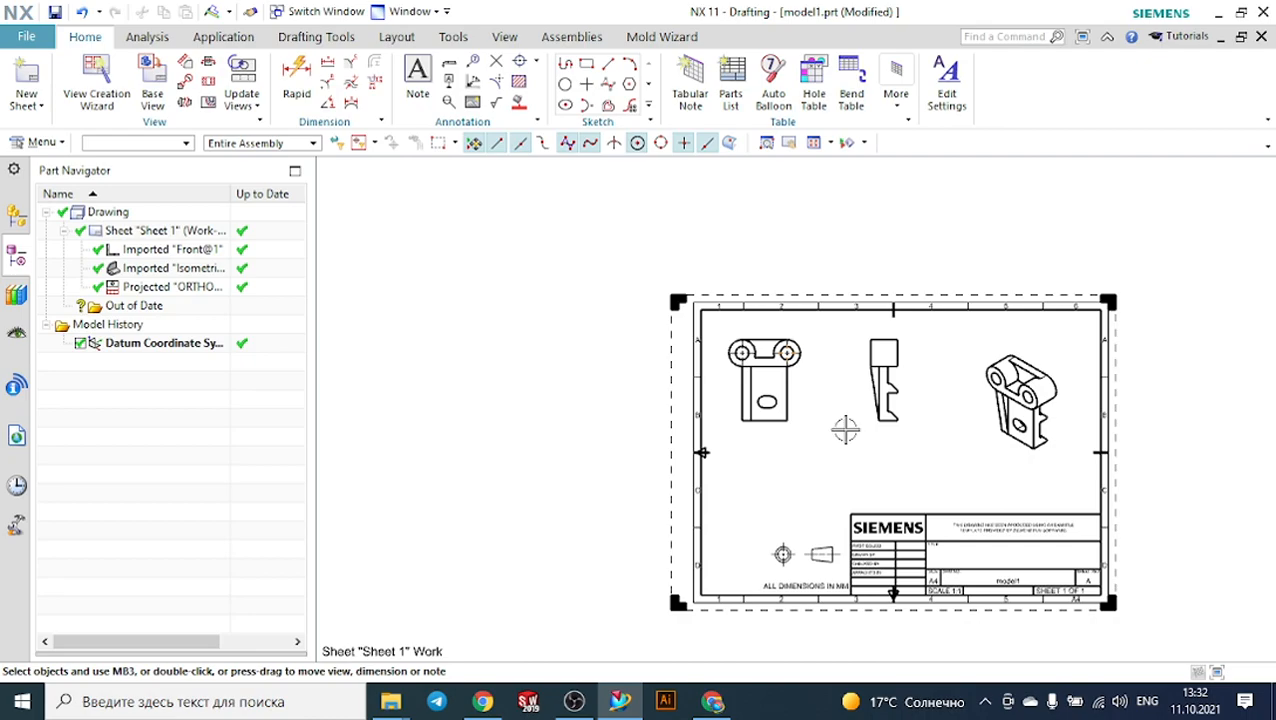
# Set the isometric view's shading rendering style to Fully Shaded.
pyautogui.scroll(4, 960, 400)
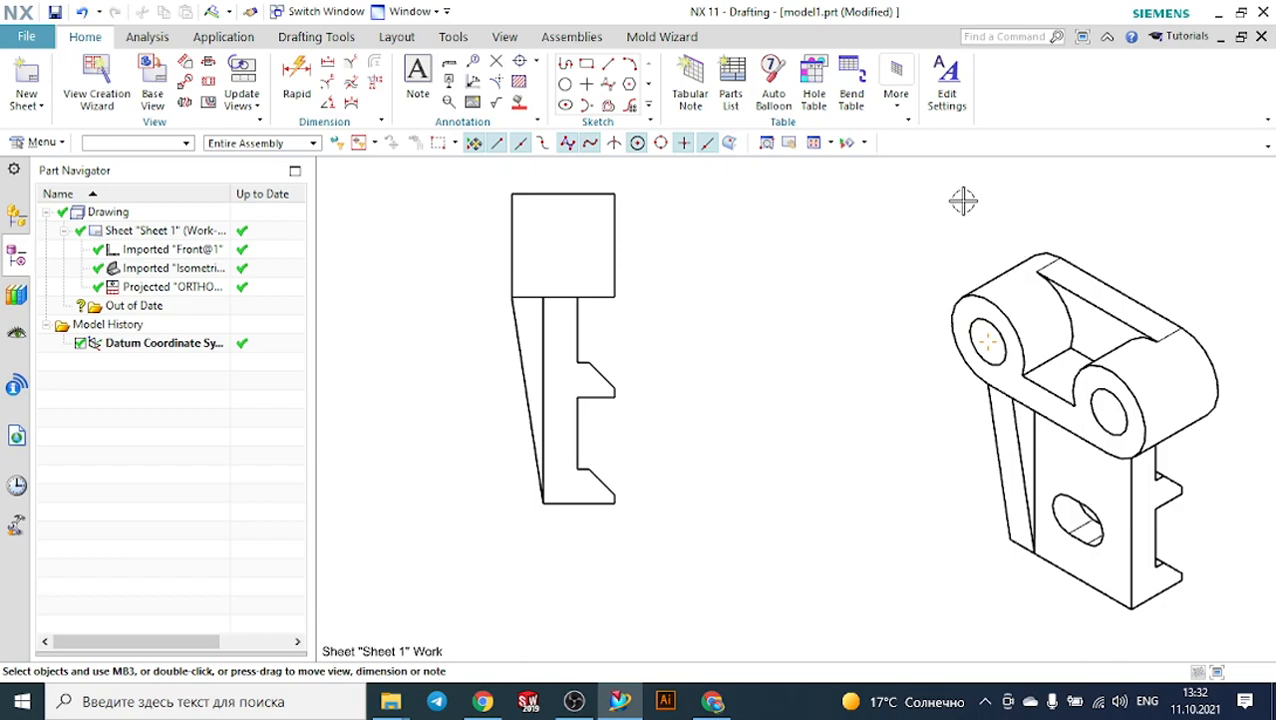
pyautogui.scroll(-2, 974, 404)
pyautogui.scroll(-3, 974, 404)
pyautogui.scroll(4, 1092, 462)
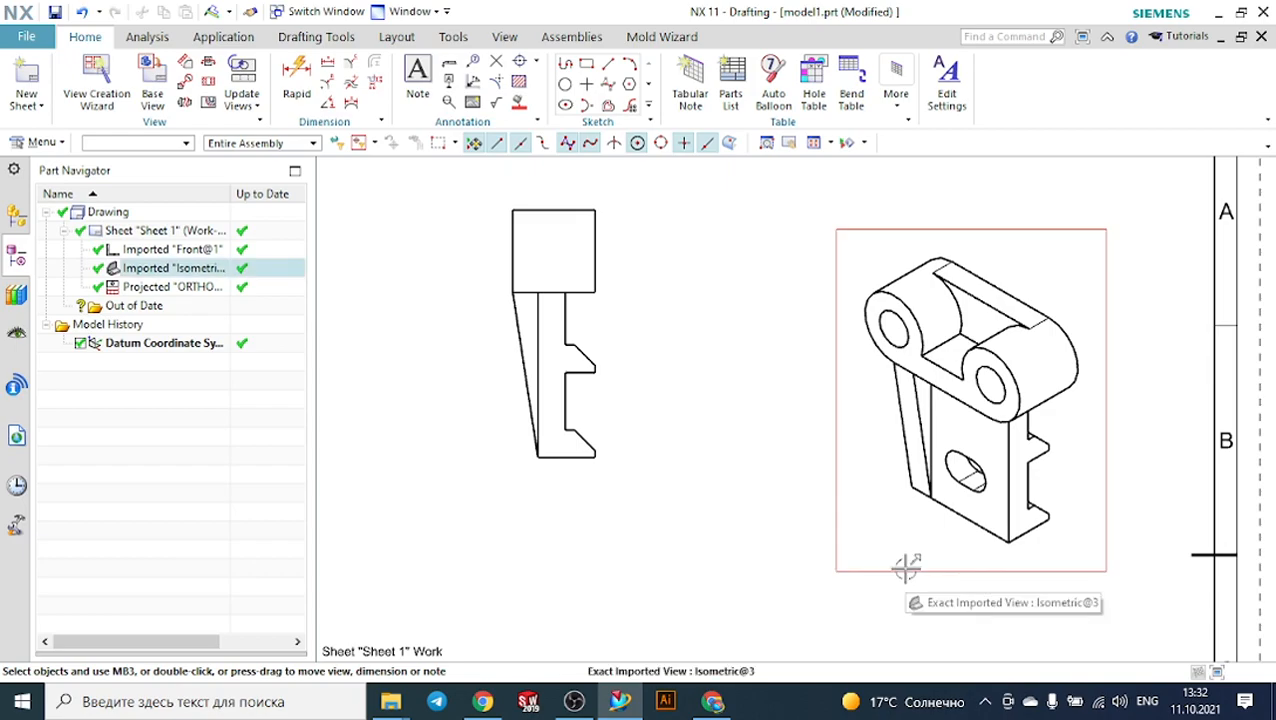
pyautogui.click(906, 567)
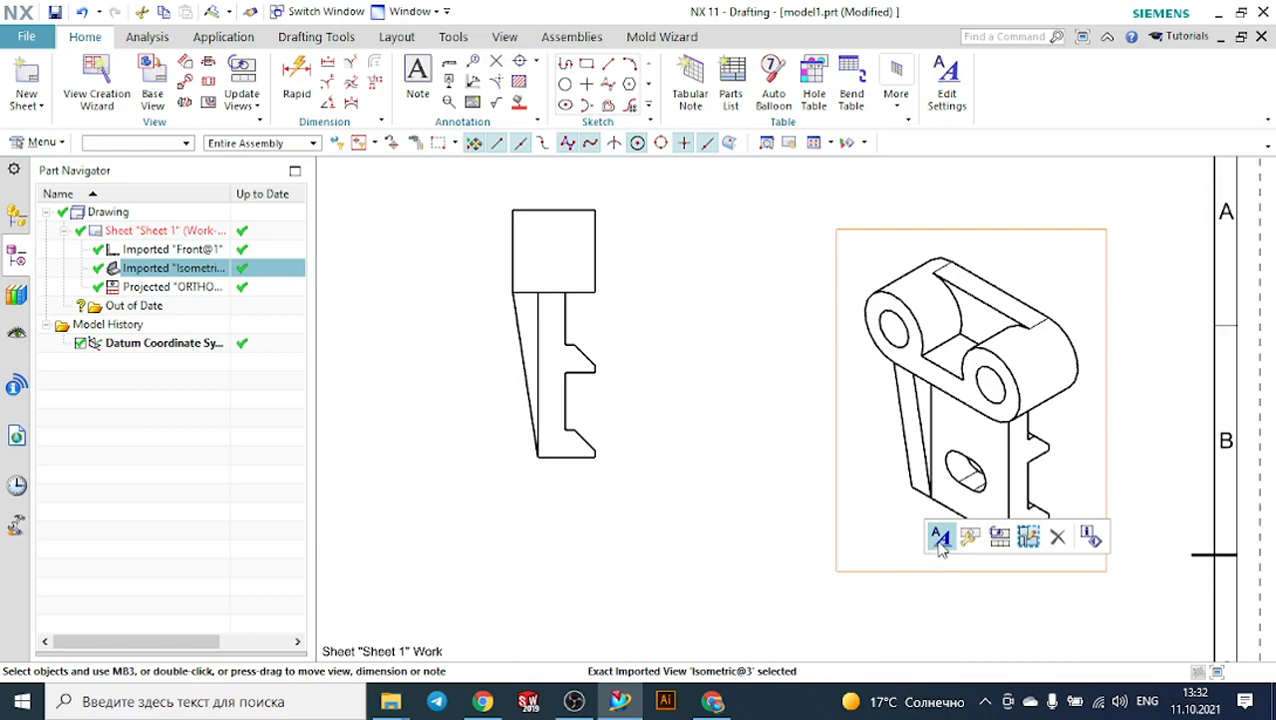
pyautogui.click(940, 538)
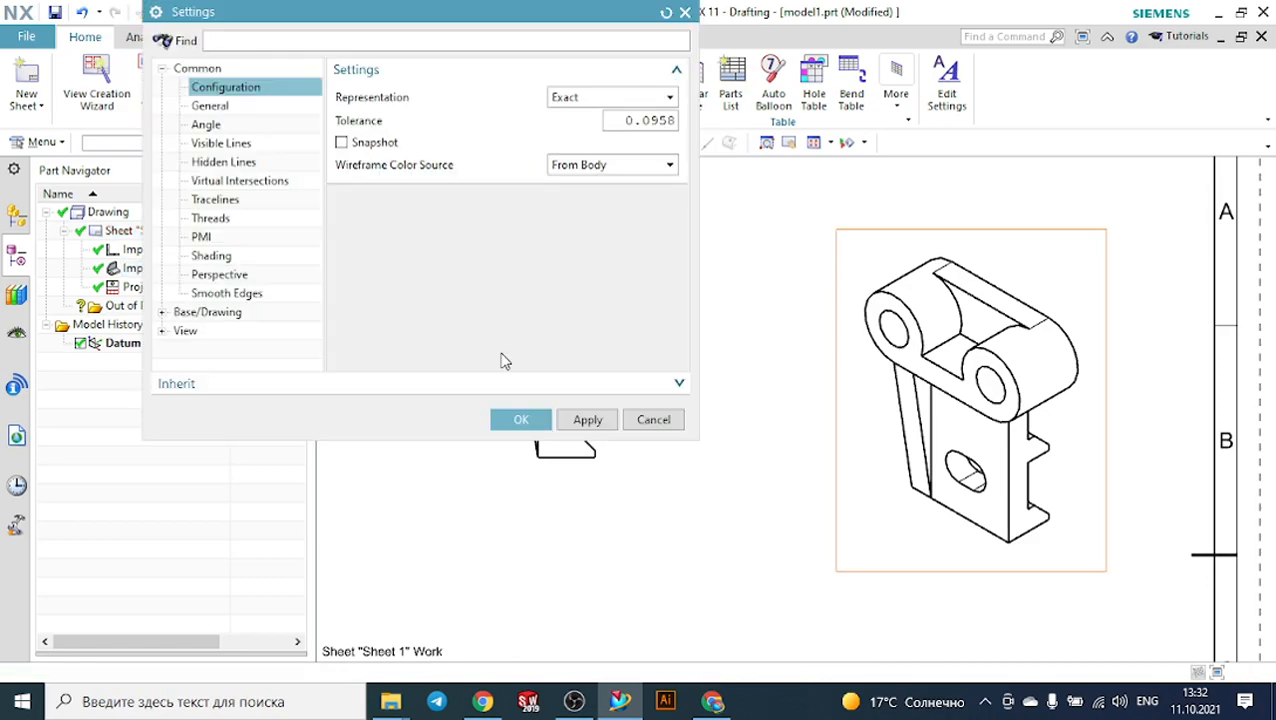
pyautogui.click(219, 260)
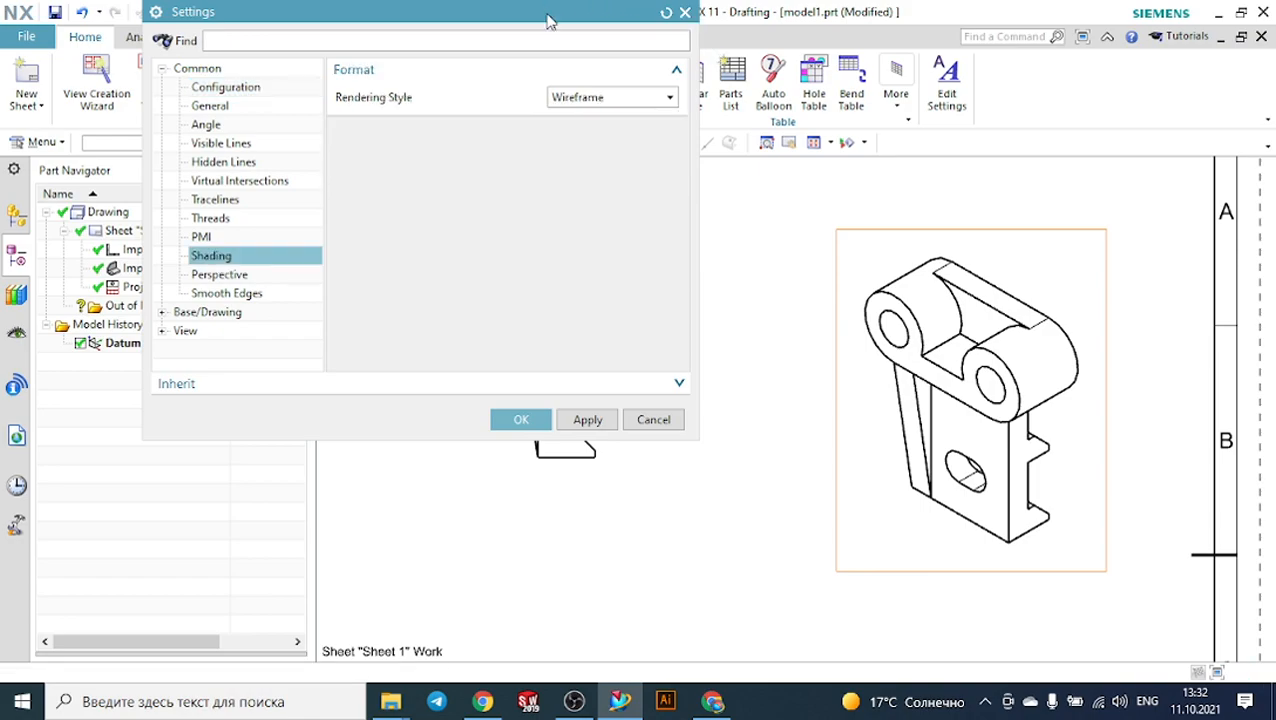
pyautogui.click(587, 100)
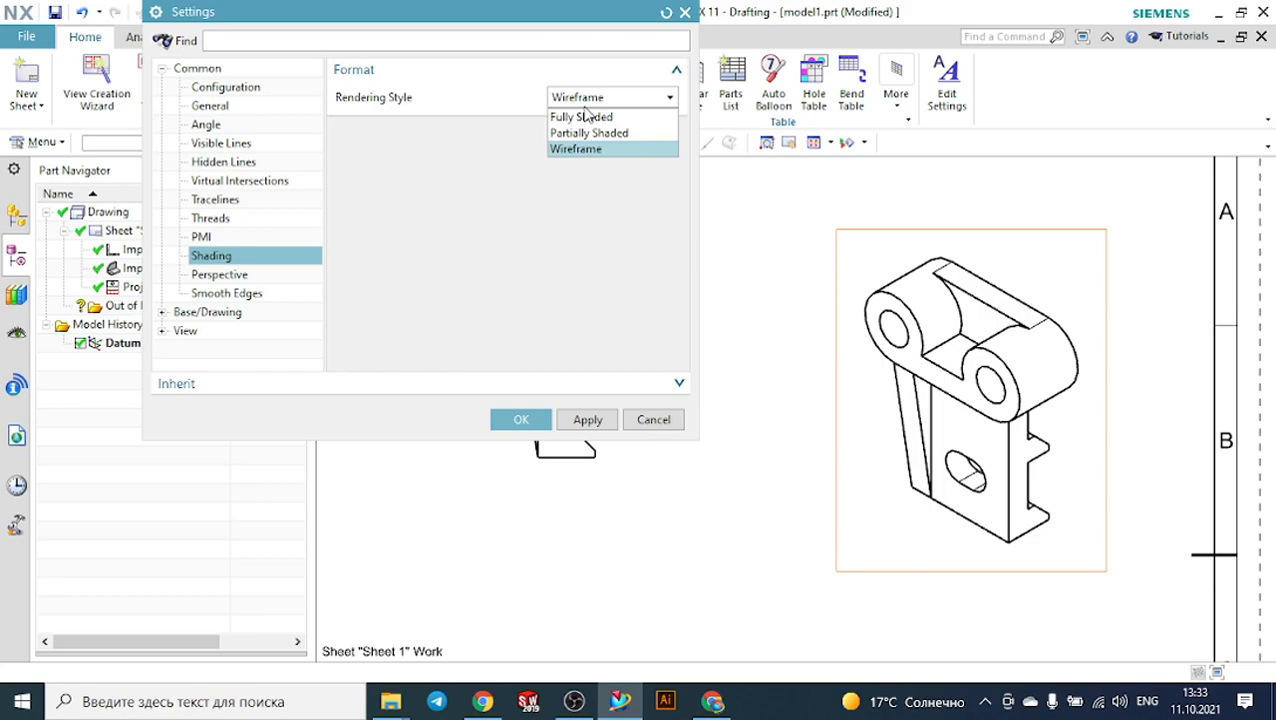
pyautogui.click(588, 118)
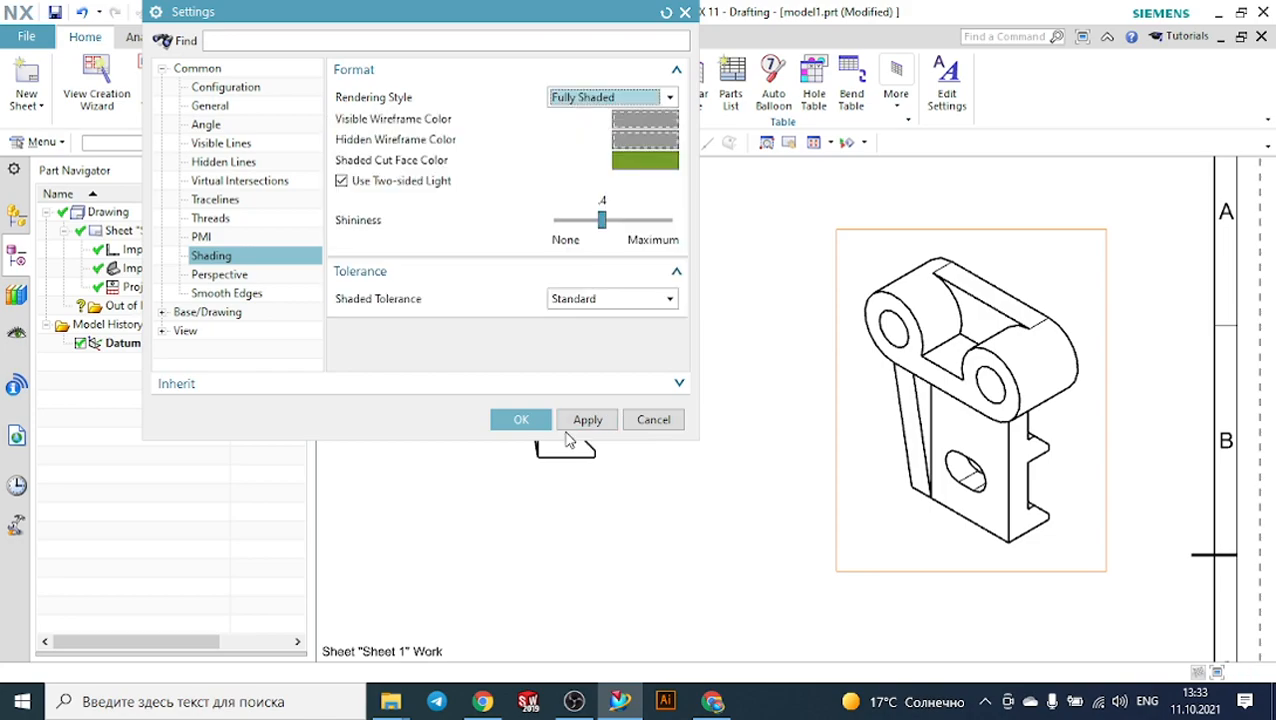
pyautogui.click(521, 419)
pyautogui.scroll(-3, 695, 373)
pyautogui.scroll(3, 870, 335)
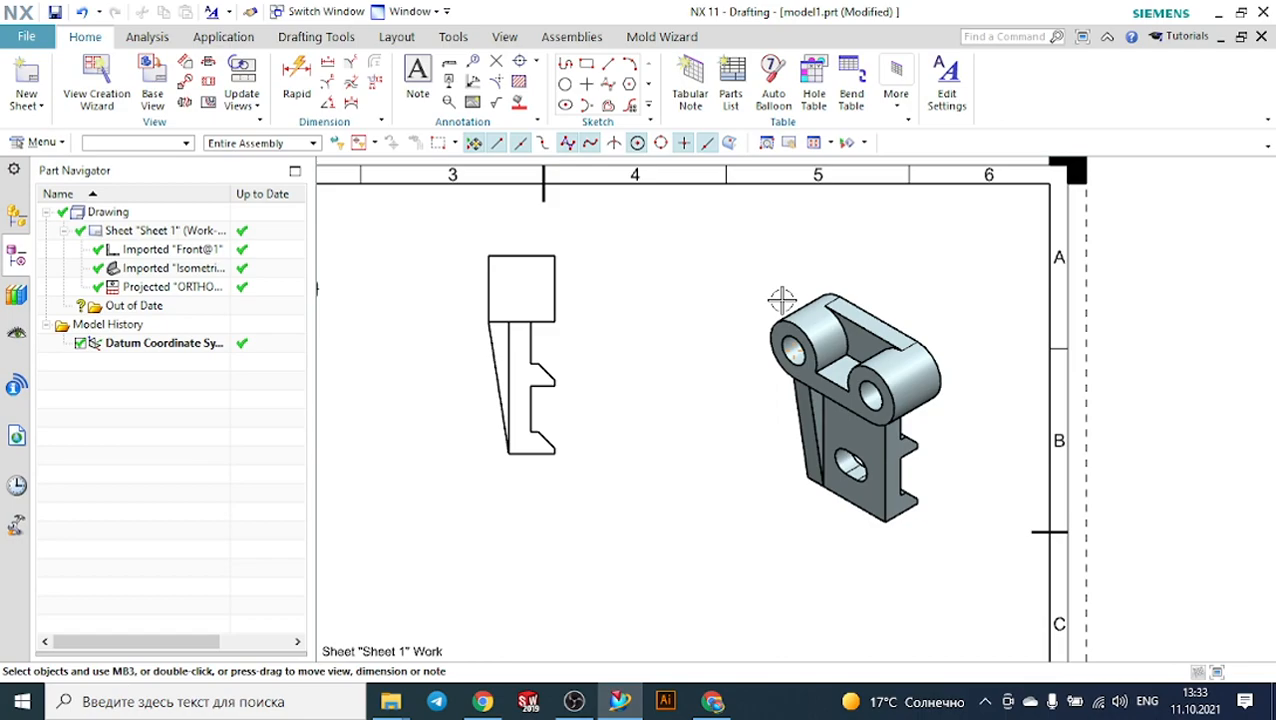
# Add a rapid dimension between the two bottom corners of the front view and place it below the bottom edge.
pyautogui.scroll(-2, 781, 300)
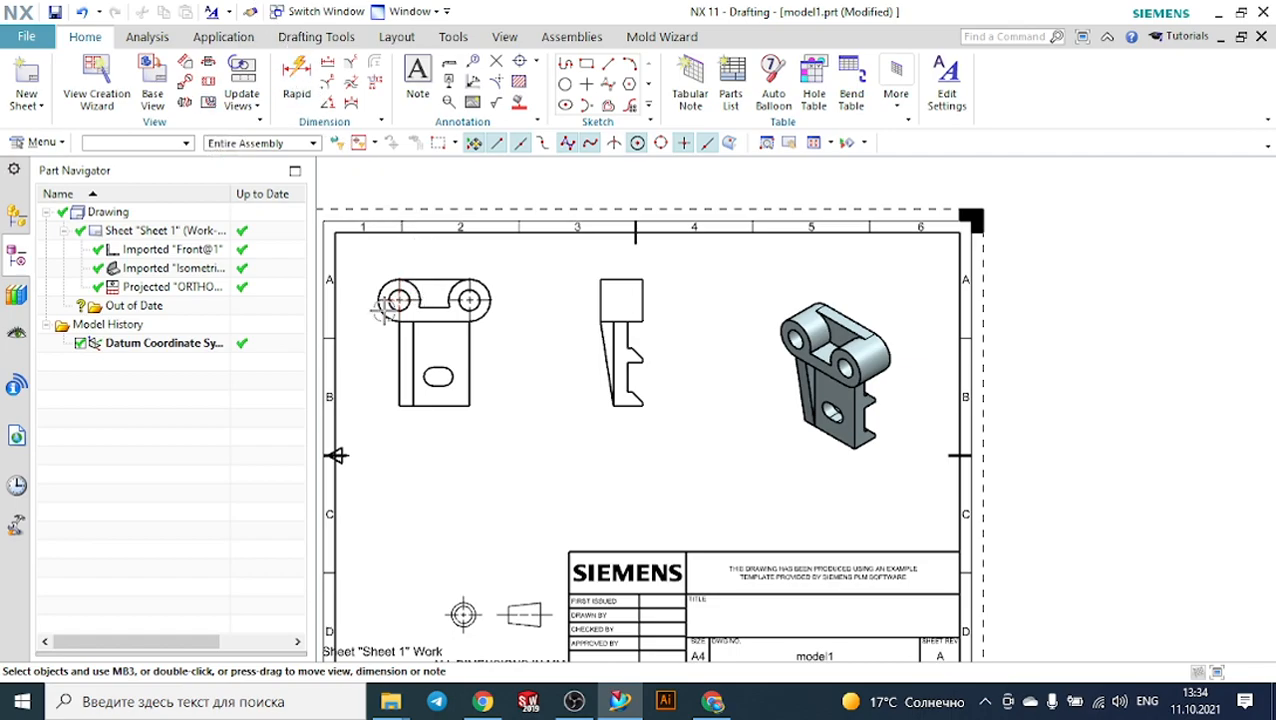
pyautogui.scroll(2, 368, 248)
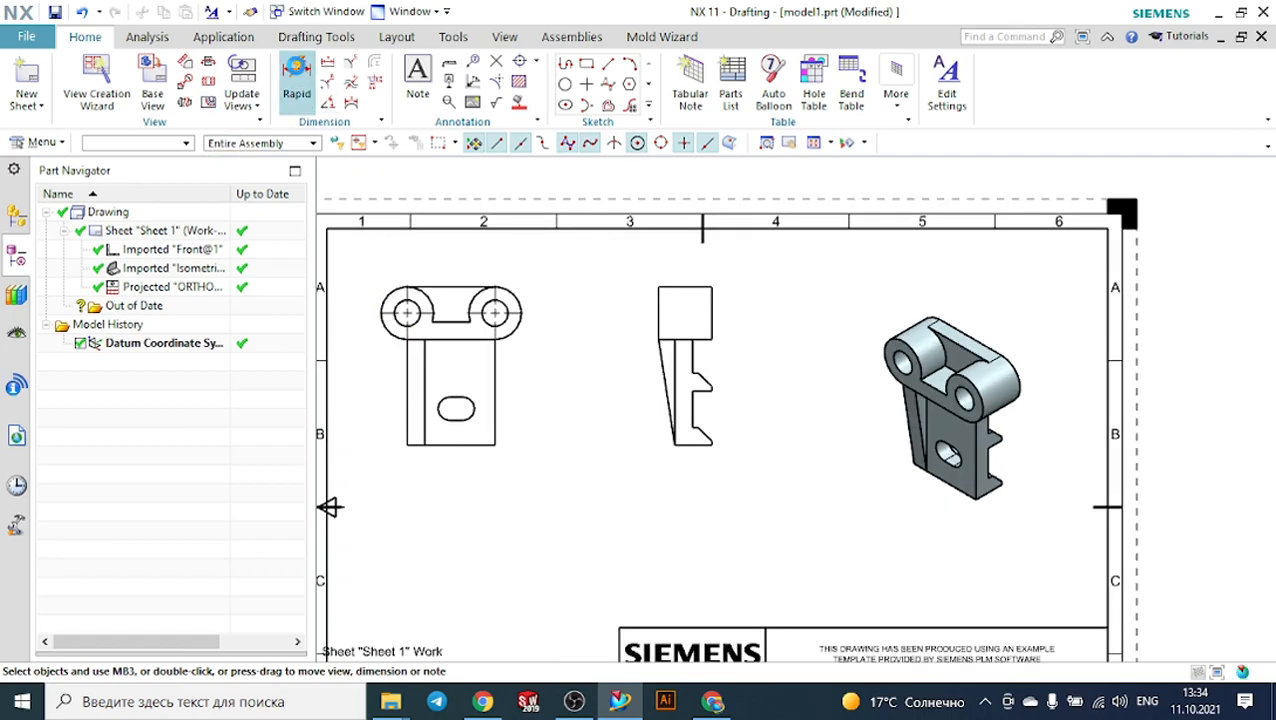
pyautogui.click(296, 78)
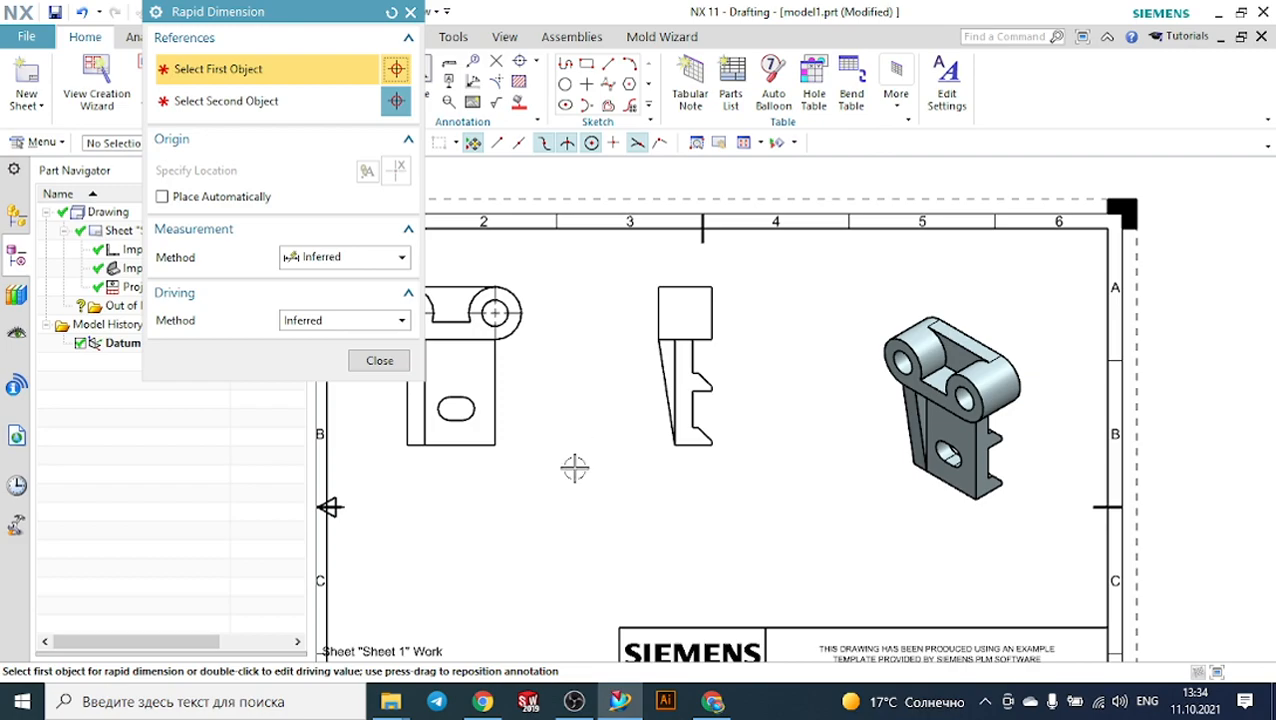
pyautogui.scroll(-1, 567, 477)
pyautogui.scroll(-1, 567, 477)
pyautogui.scroll(2, 435, 451)
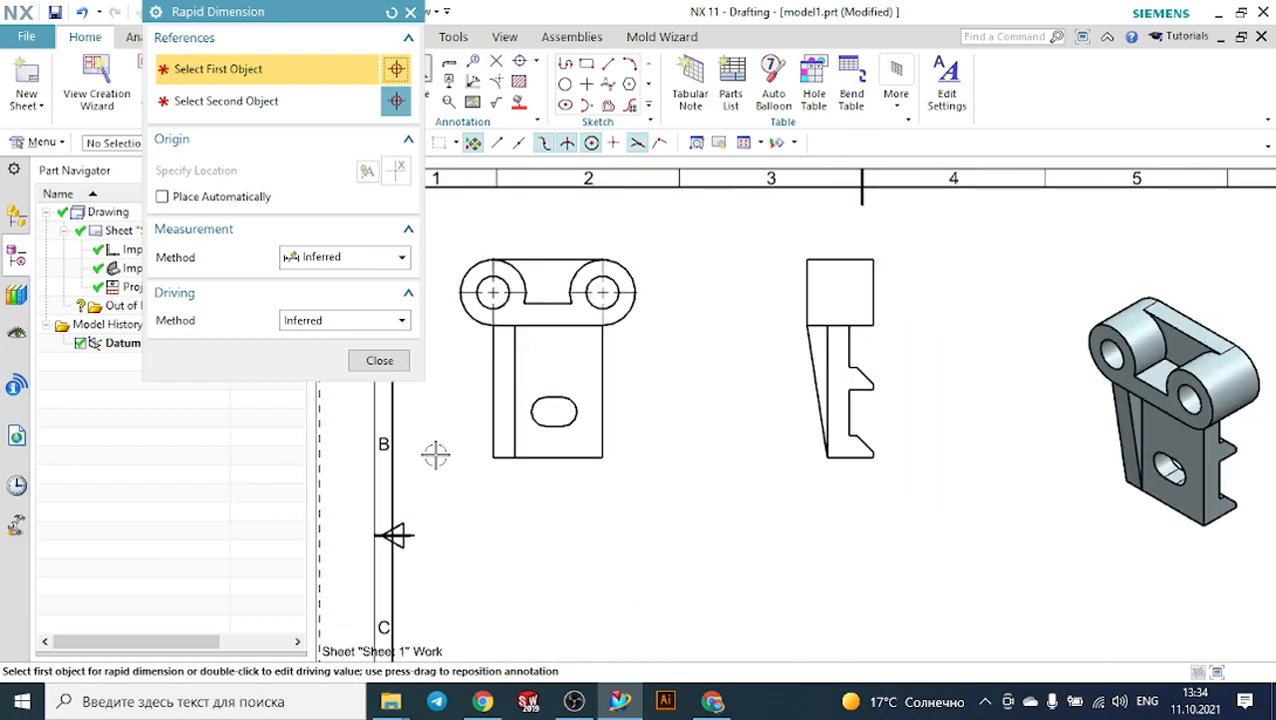
pyautogui.scroll(1, 478, 467)
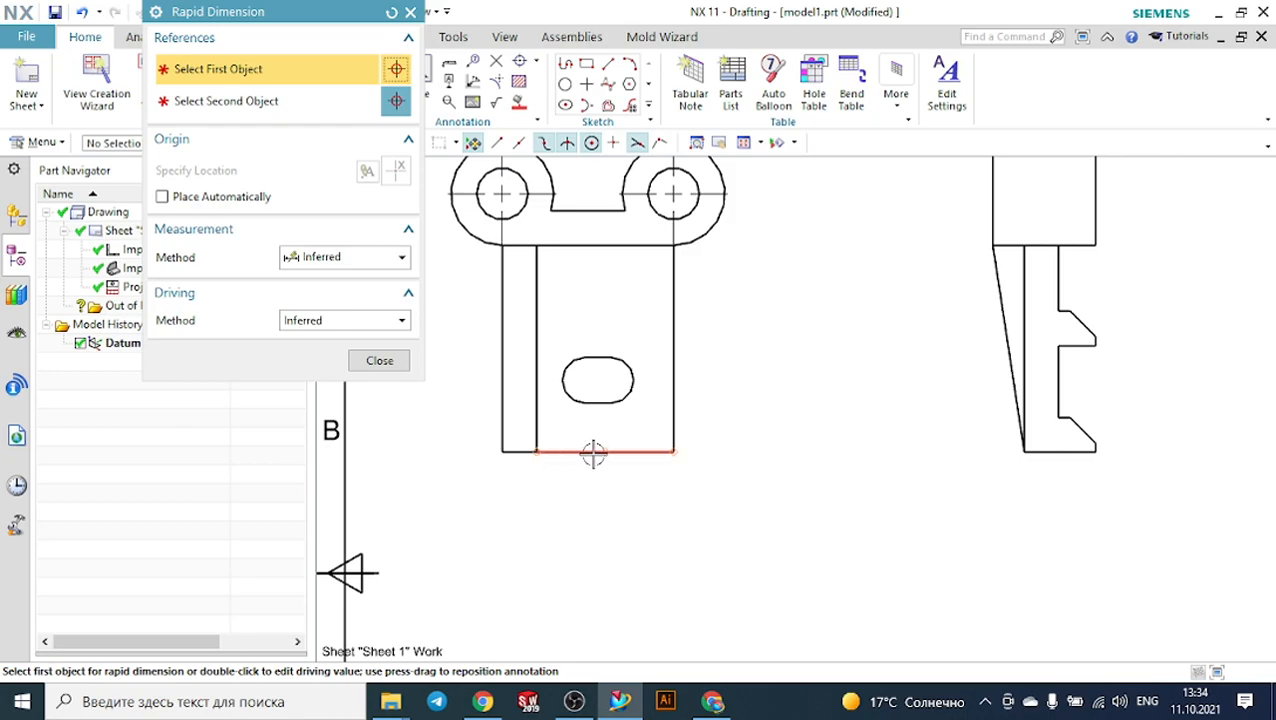
pyautogui.scroll(2, 519, 496)
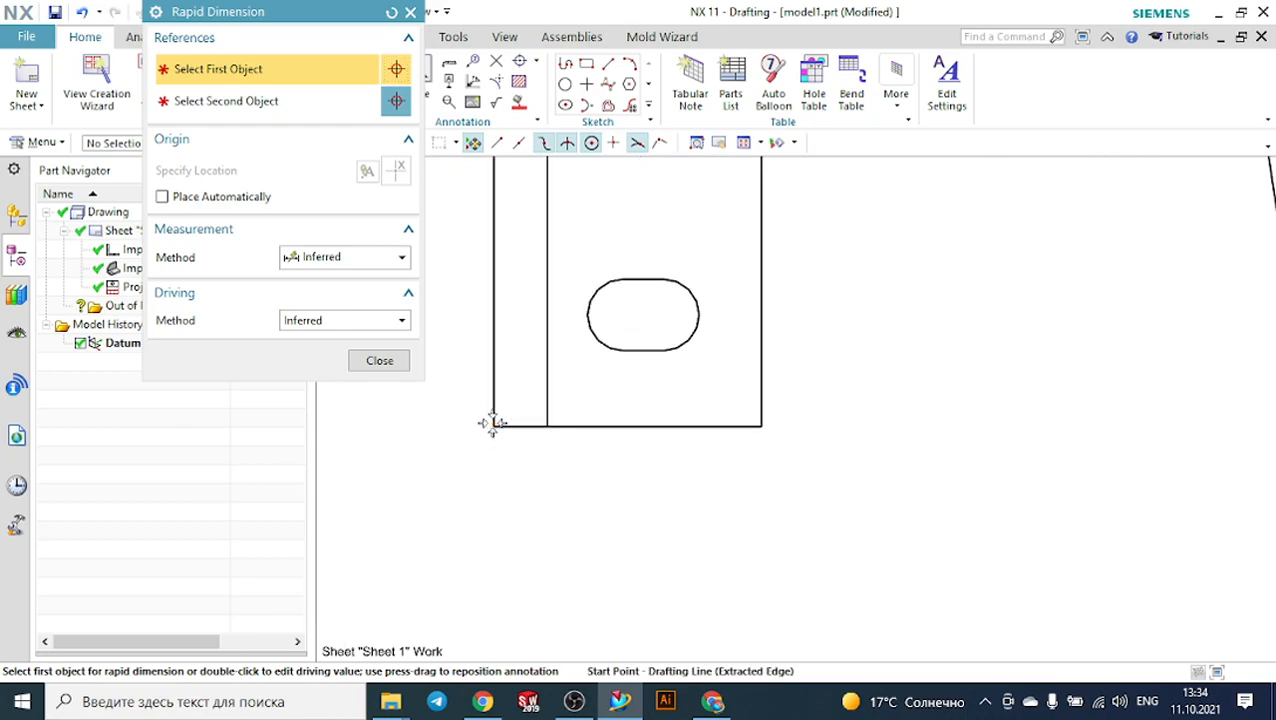
pyautogui.click(493, 427)
pyautogui.click(760, 428)
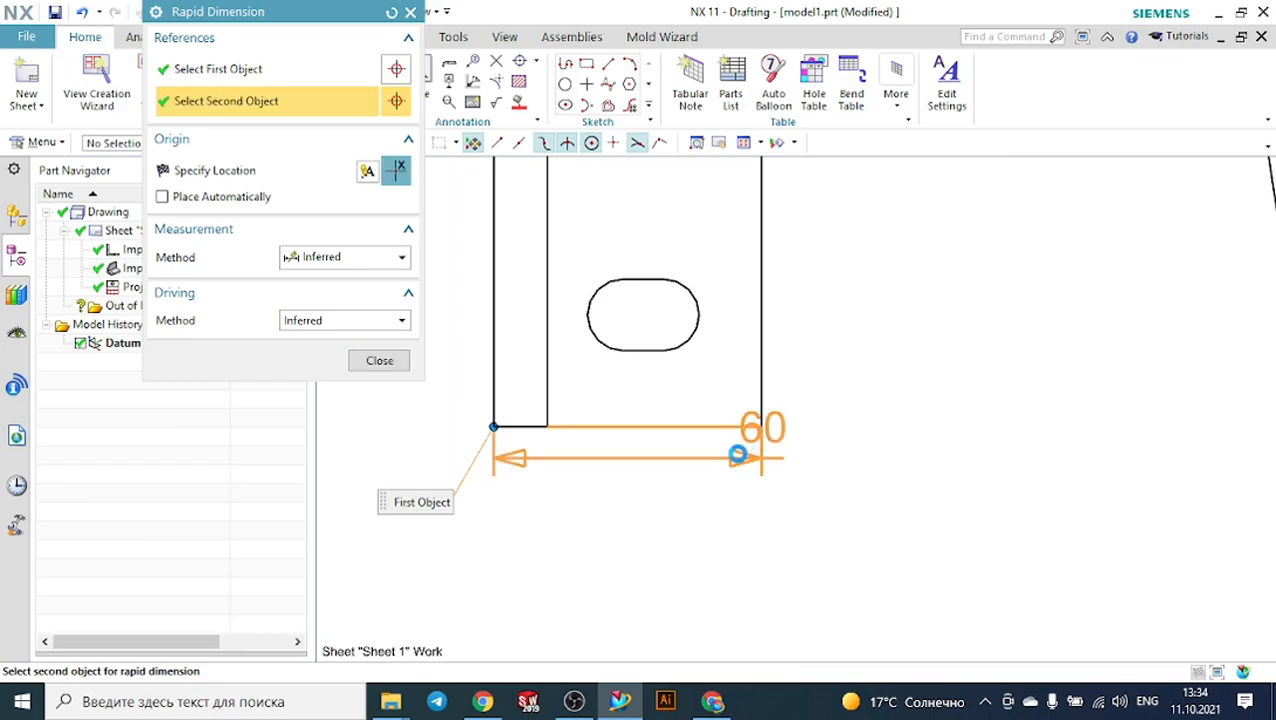
pyautogui.click(650, 506)
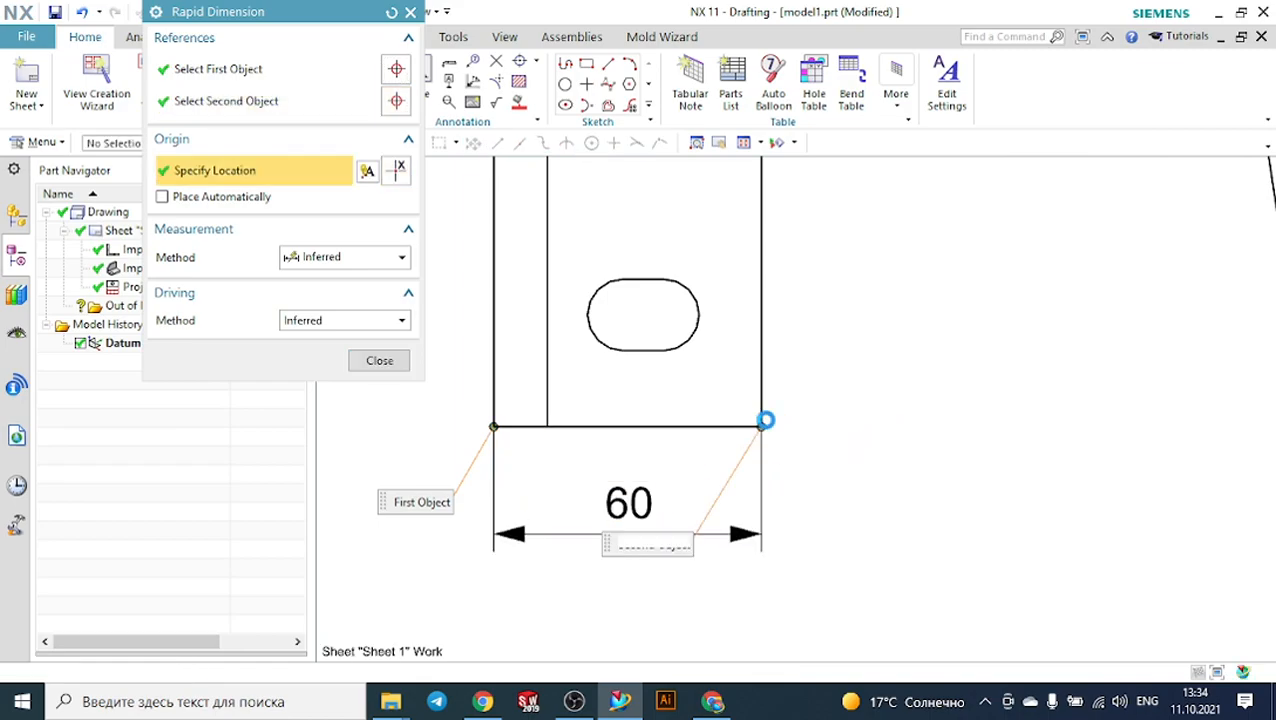
pyautogui.click(379, 362)
pyautogui.scroll(-2, 837, 427)
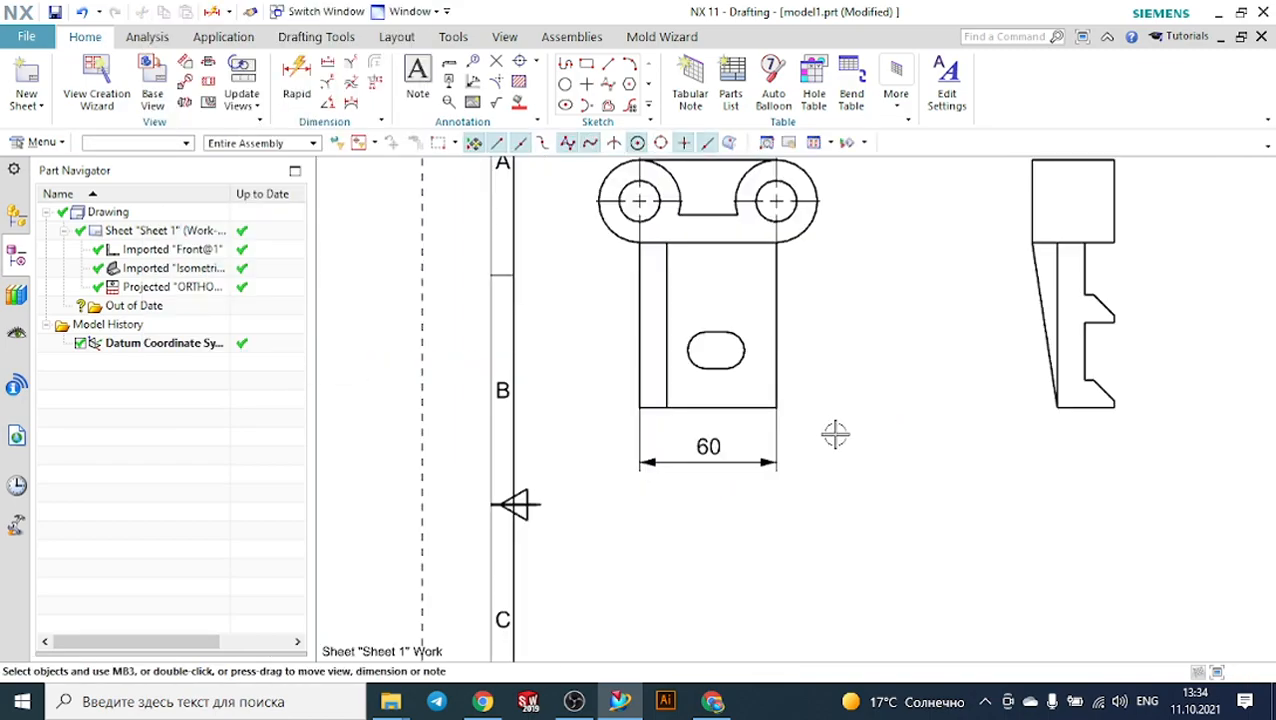
pyautogui.scroll(-1, 585, 488)
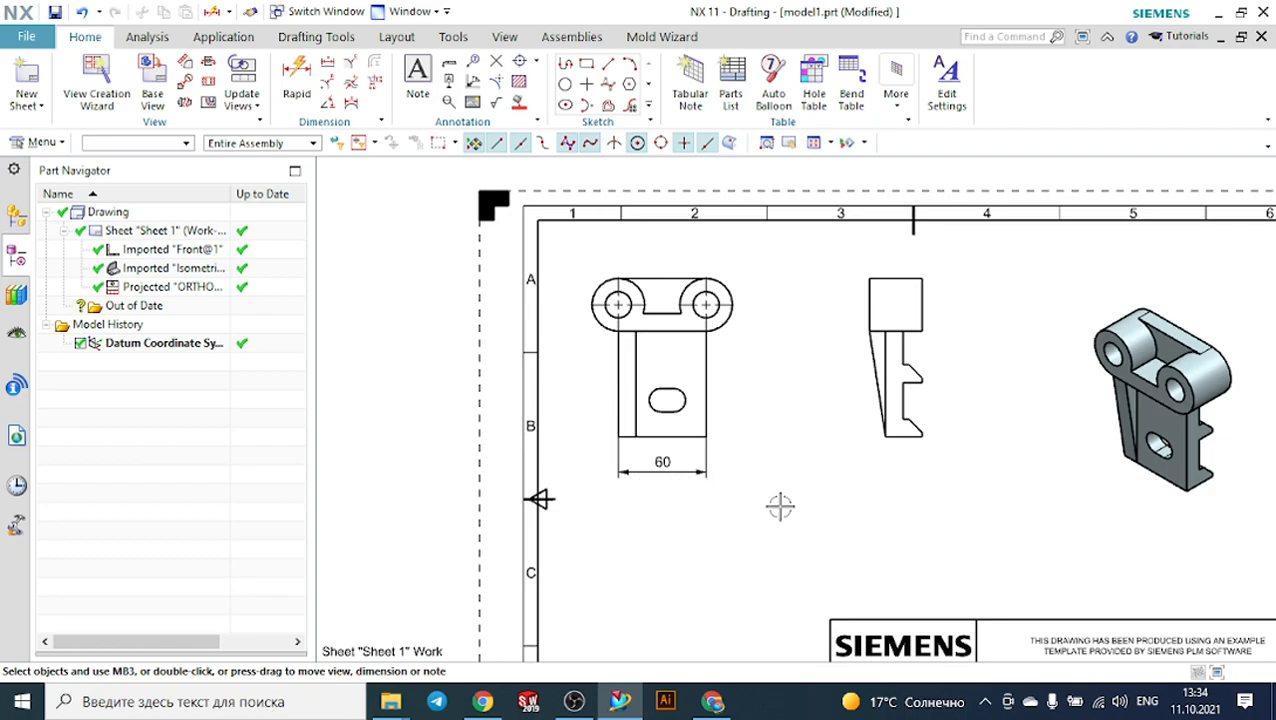
# Try to dimension the front view's left edge and the parallel inner line with chained vertical linear dimensions.
pyautogui.scroll(1, 760, 402)
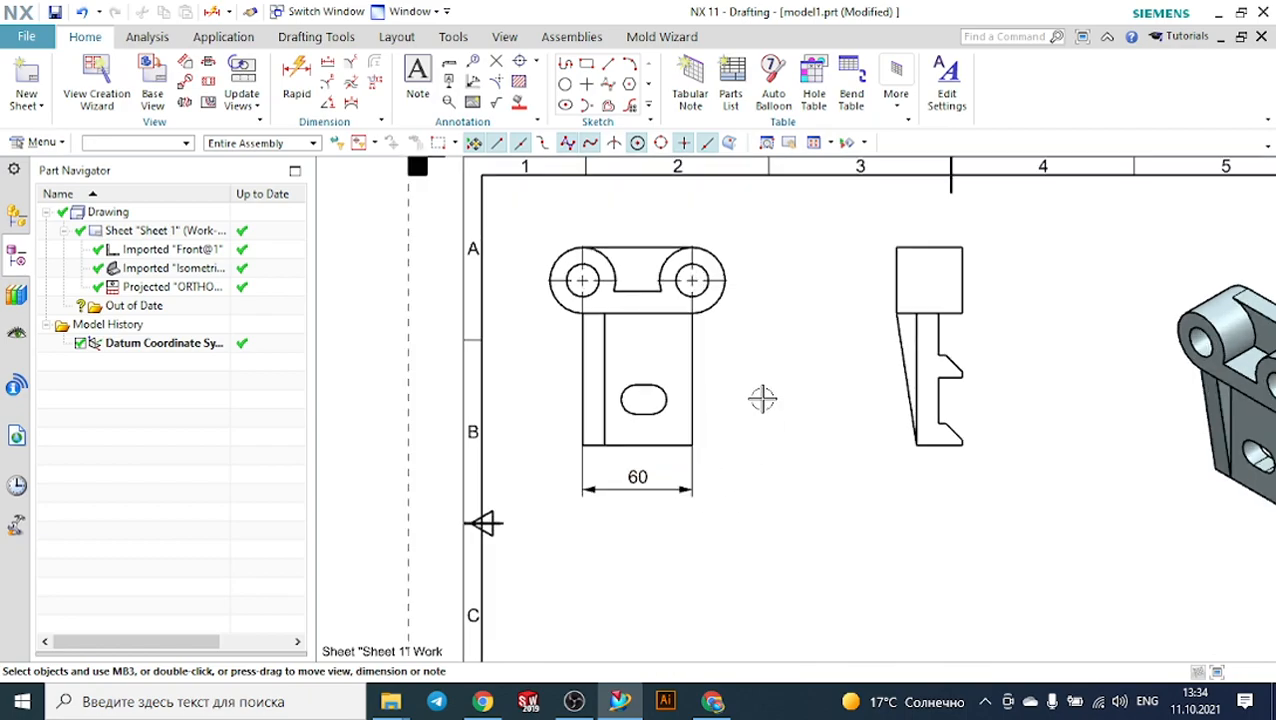
pyautogui.scroll(2, 630, 395)
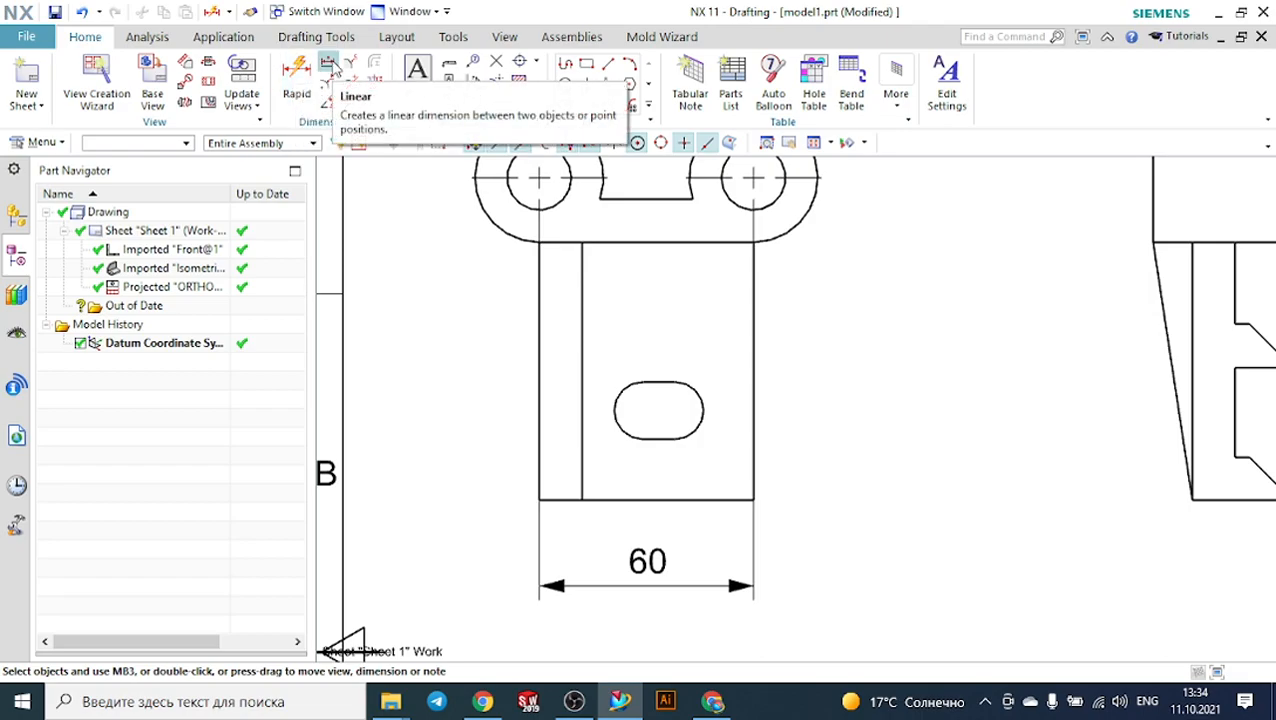
pyautogui.click(329, 66)
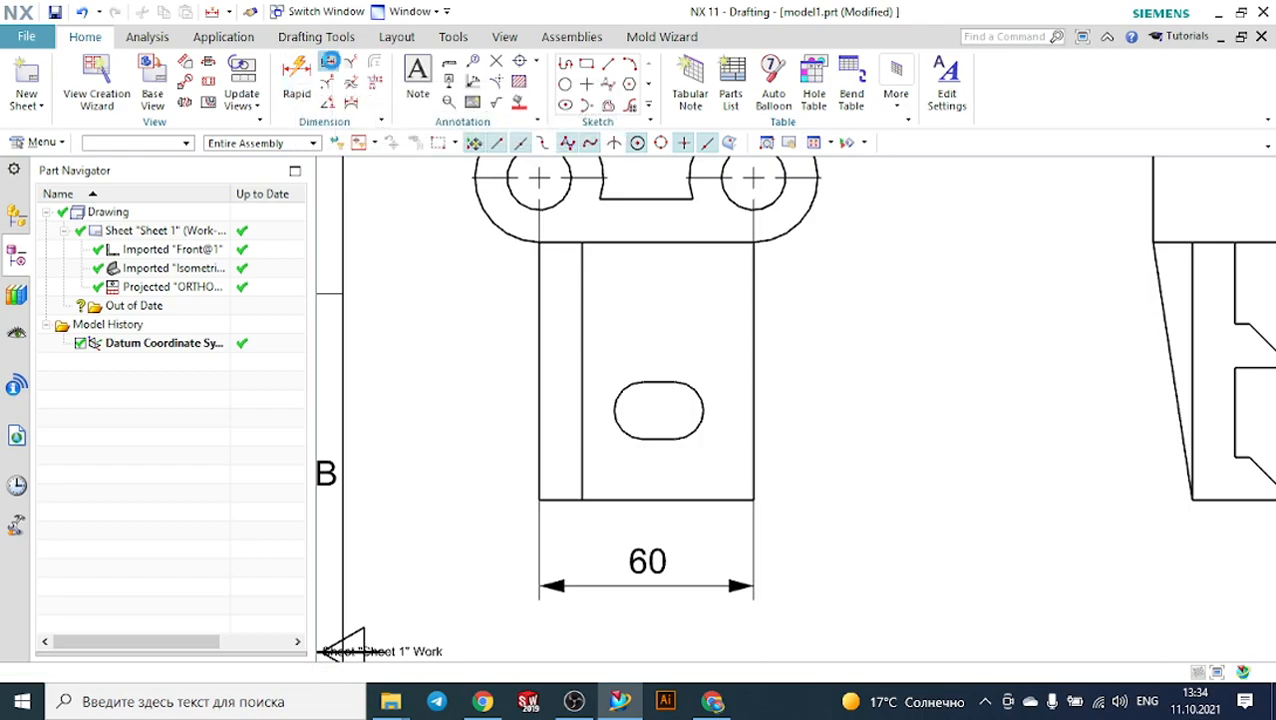
pyautogui.scroll(2, 575, 510)
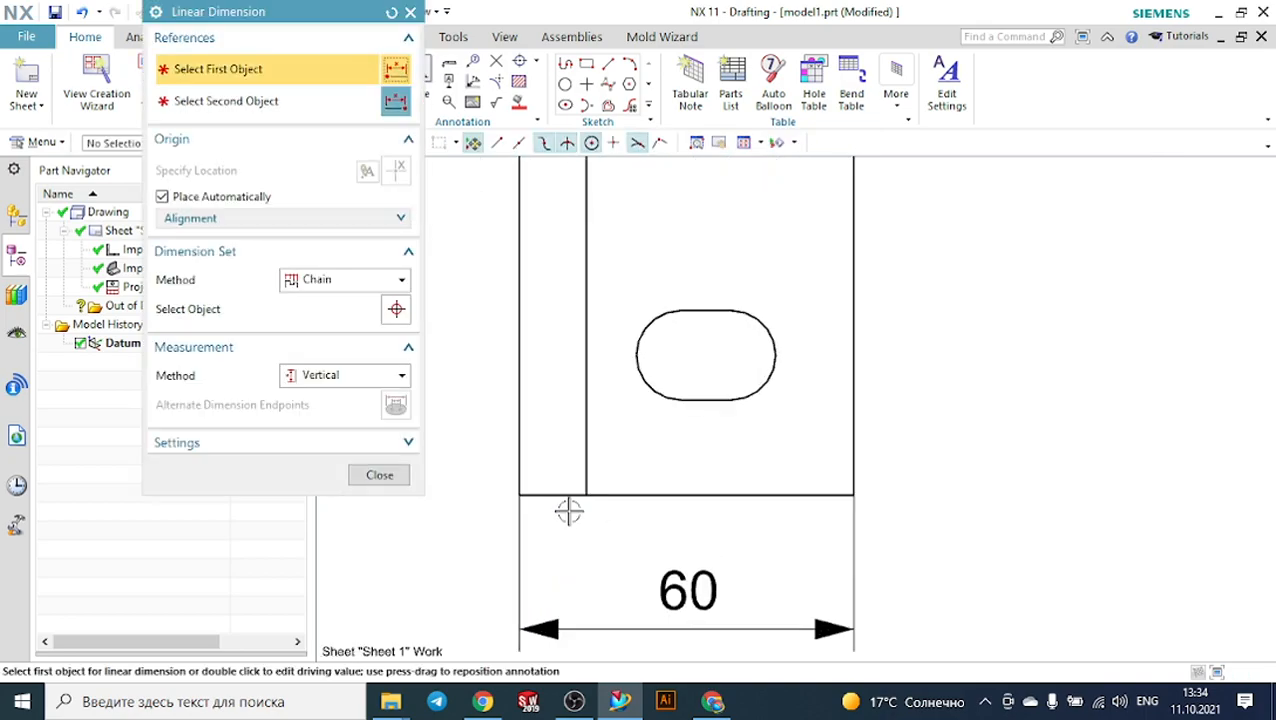
pyautogui.click(519, 480)
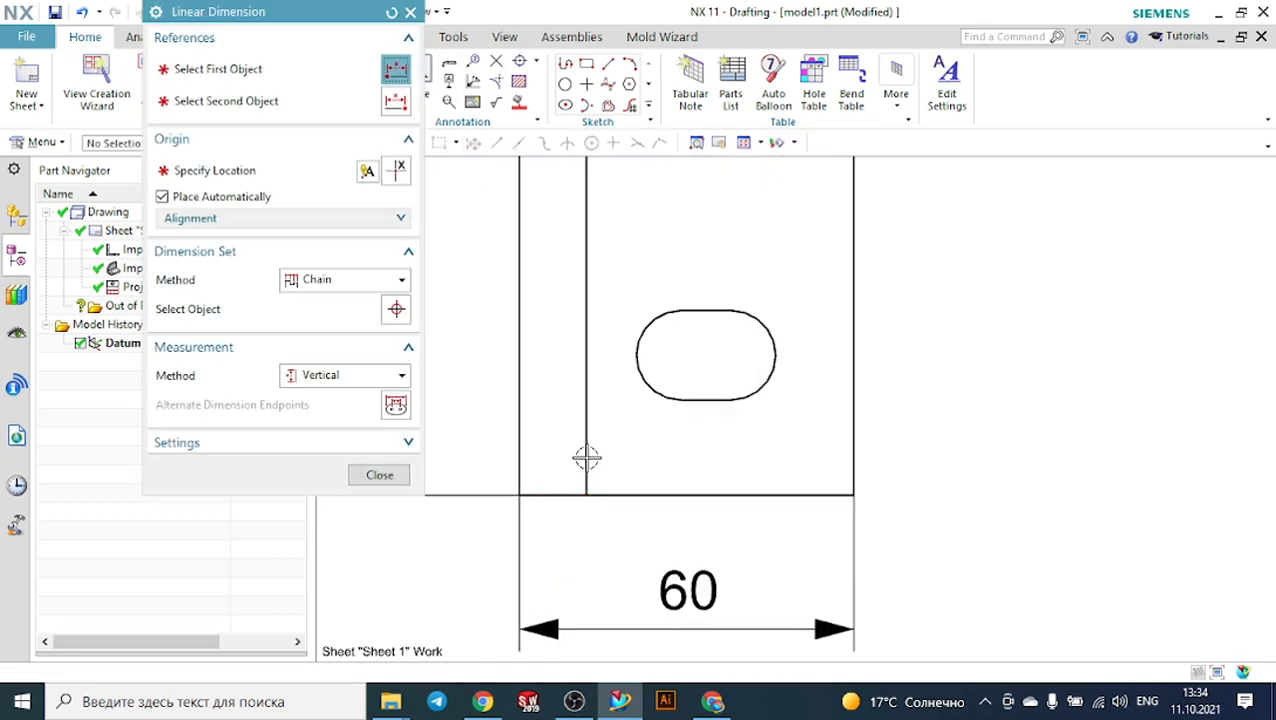
pyautogui.click(588, 482)
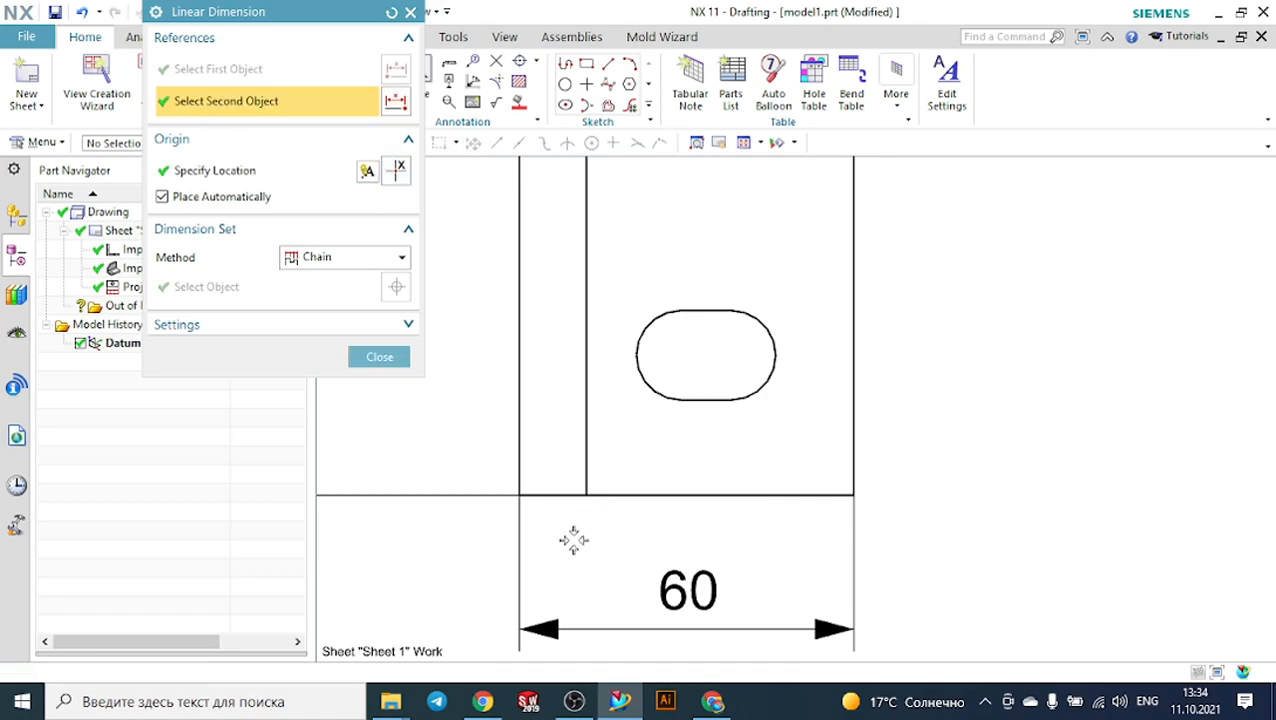
pyautogui.click(378, 357)
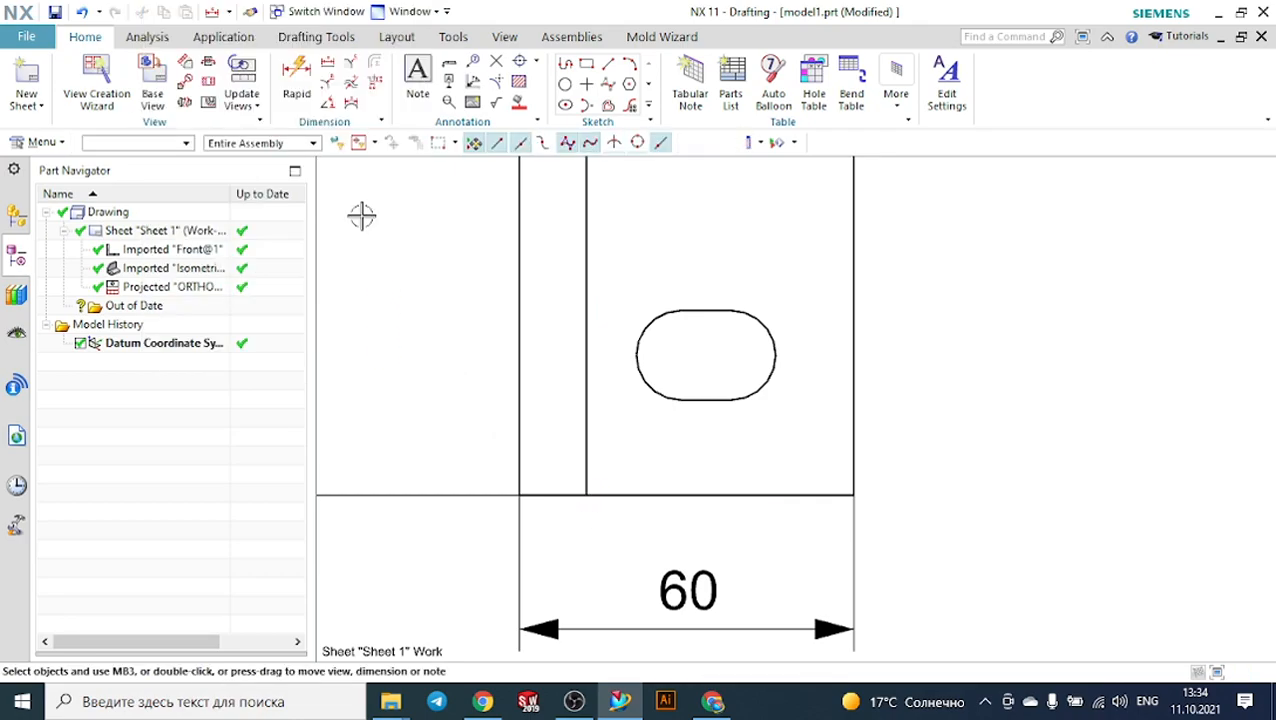
pyautogui.click(525, 382)
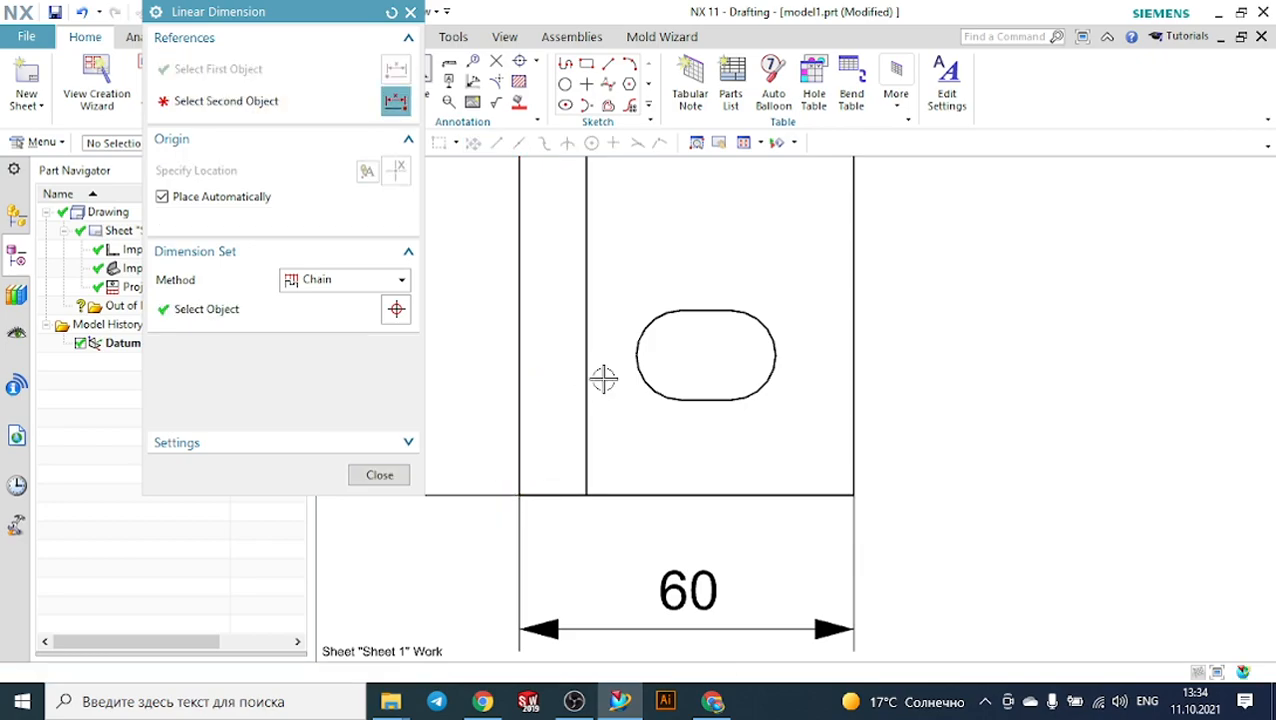
pyautogui.click(589, 383)
pyautogui.click(403, 358)
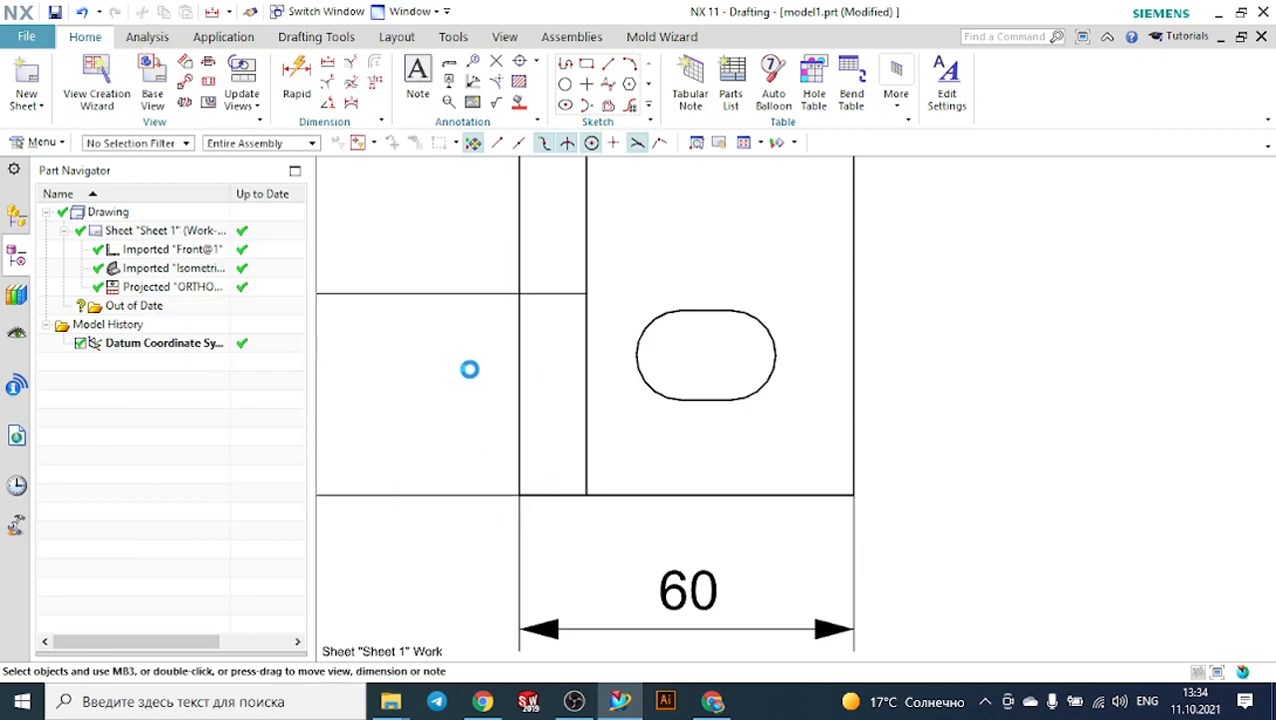
# Undo the chained vertical dimensions on the front view, keeping only the bottom width dimension.
pyautogui.scroll(-5, 638, 407)
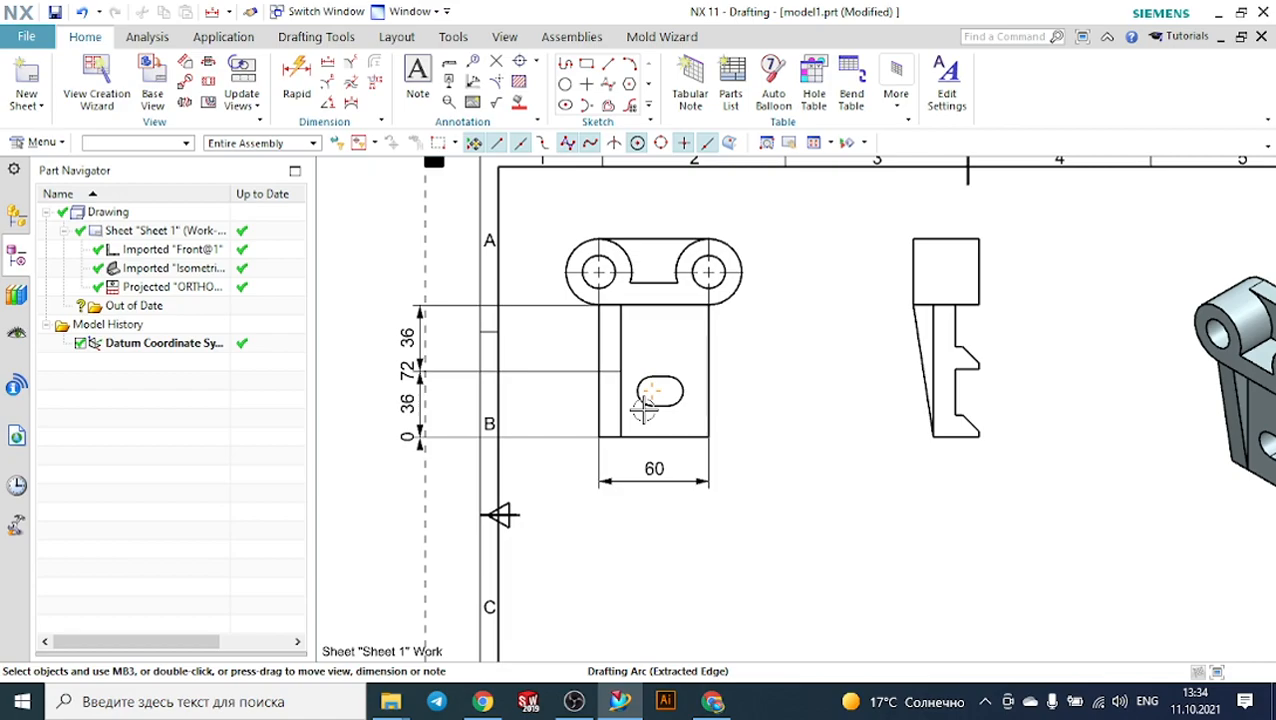
pyautogui.scroll(5, 643, 410)
pyautogui.scroll(-4, 640, 410)
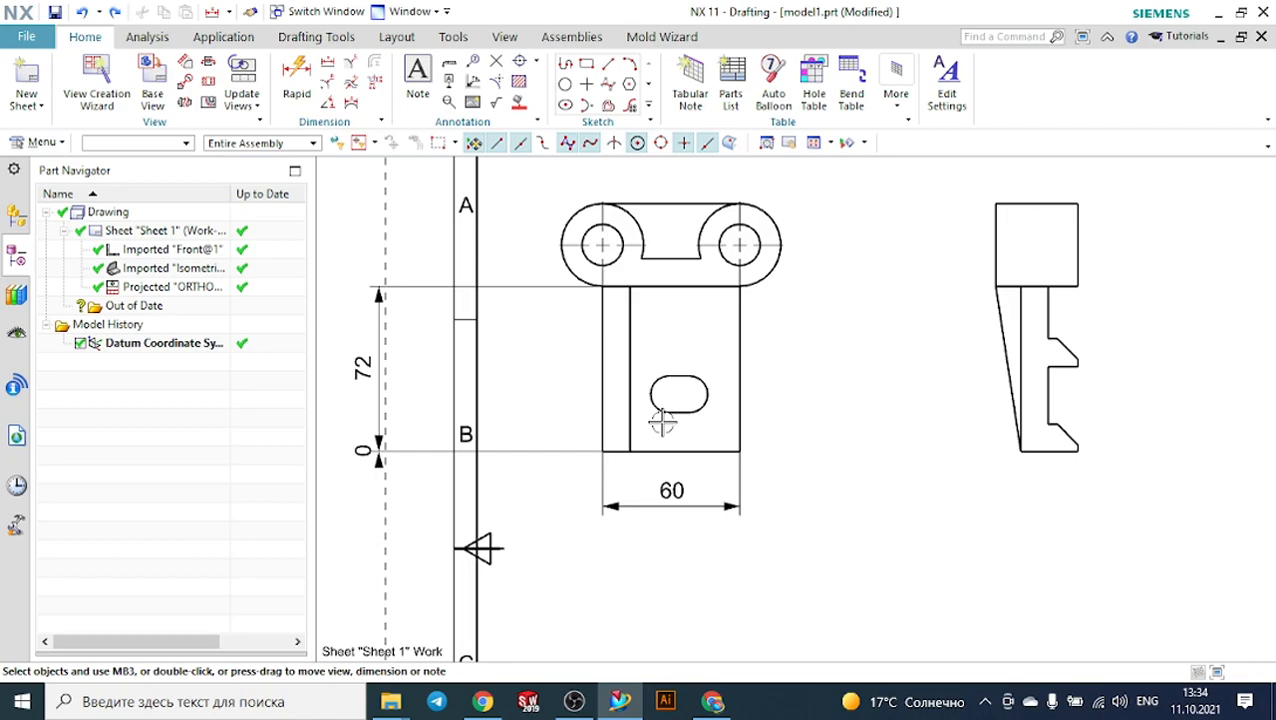
pyautogui.scroll(3, 662, 423)
pyautogui.scroll(-4, 661, 421)
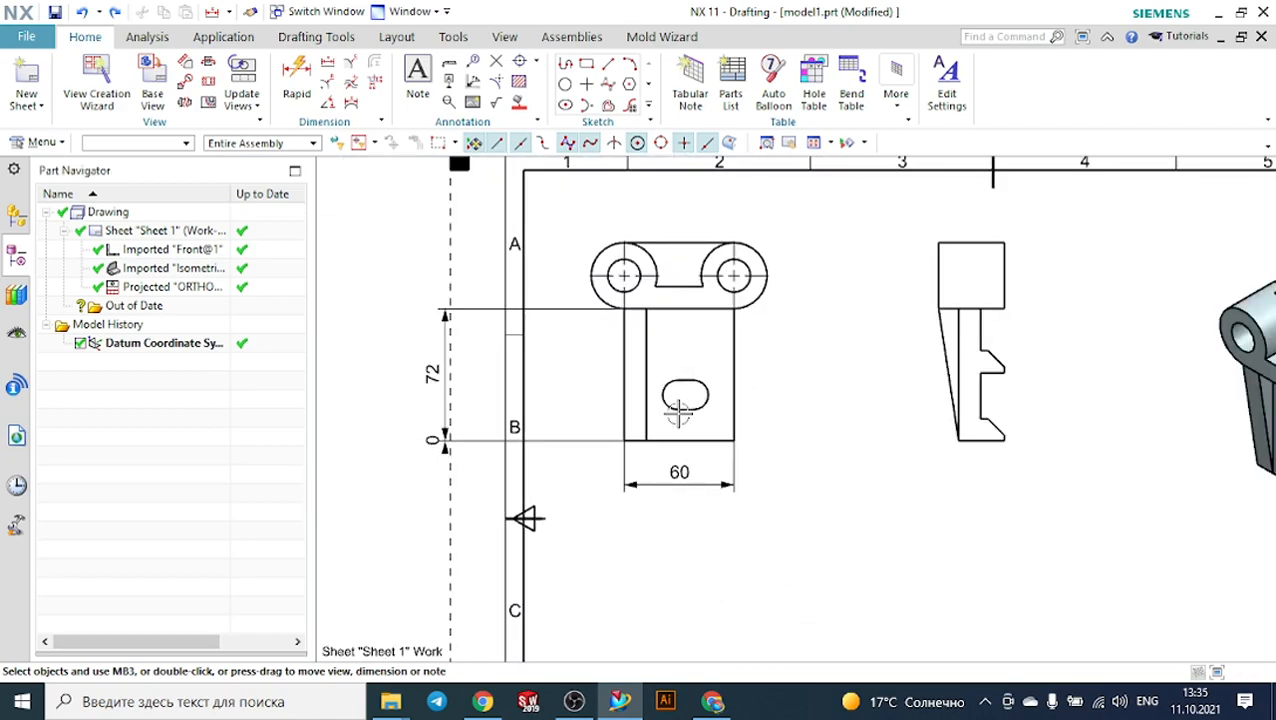
pyautogui.scroll(3, 678, 410)
pyautogui.scroll(-3, 678, 412)
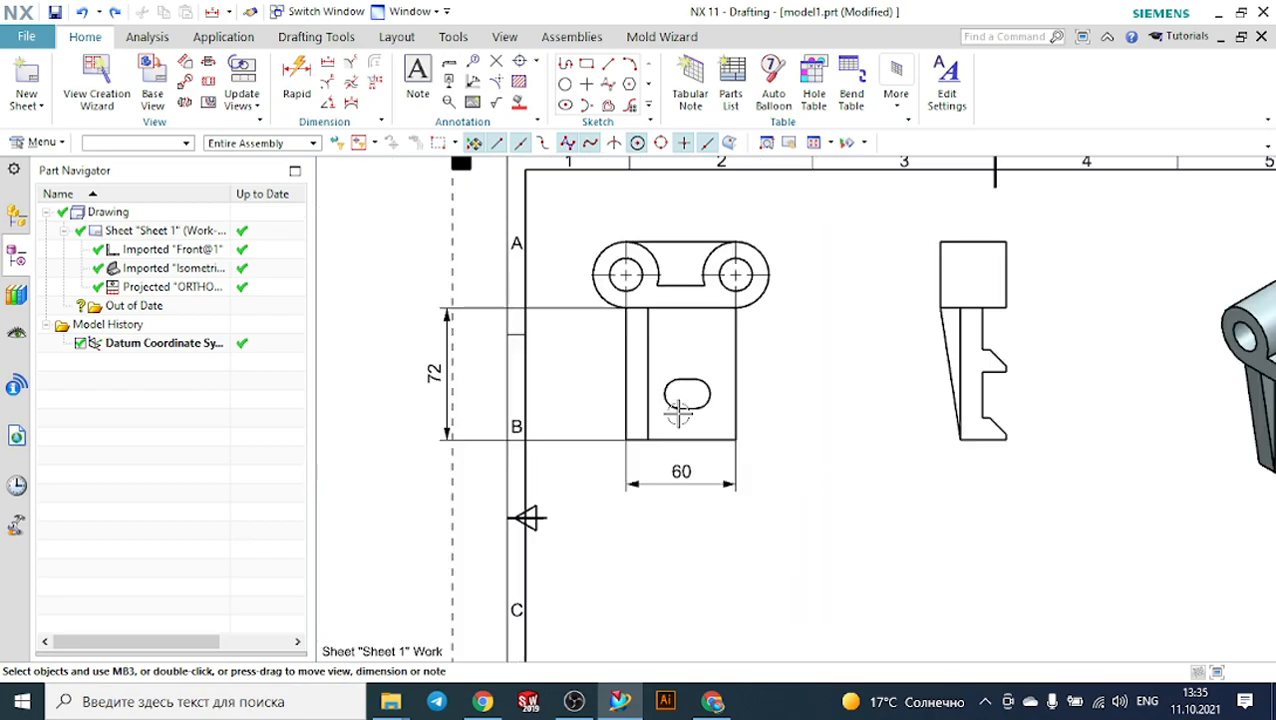
pyautogui.scroll(3, 678, 413)
pyautogui.scroll(-3, 680, 413)
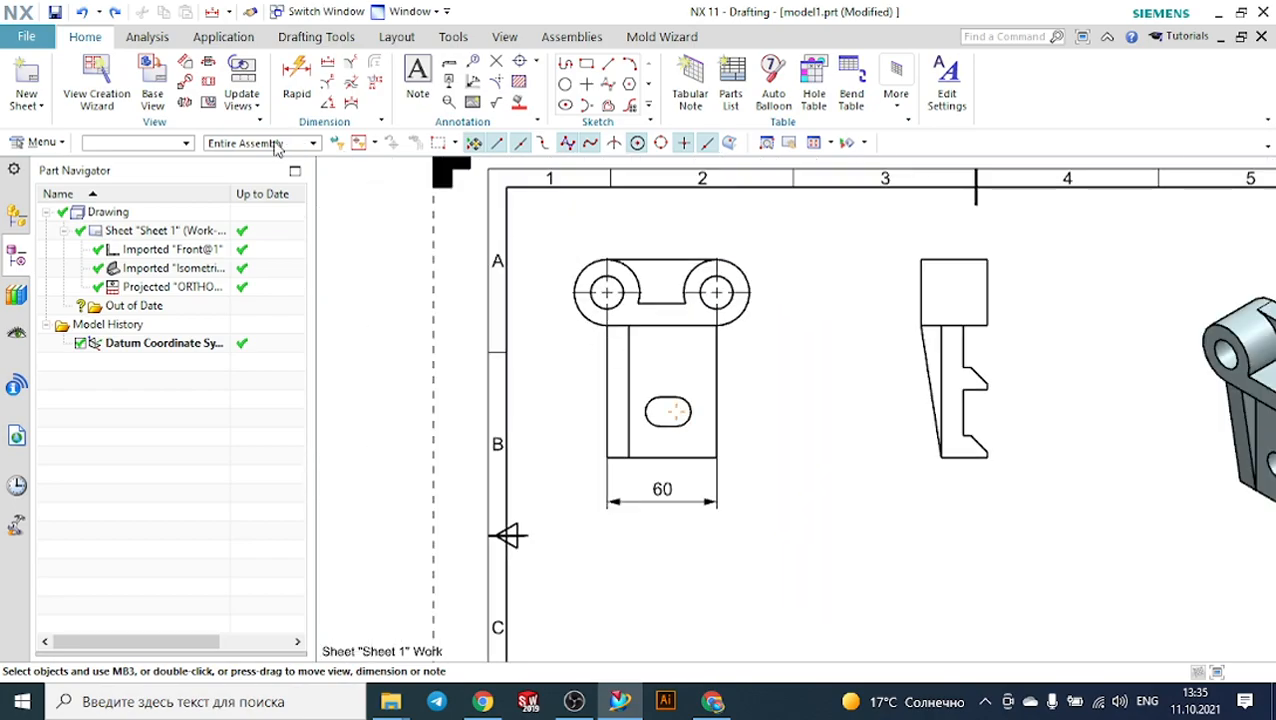
# Try a linear dimension on the front view's left edge with dimension set None, undo it, and set the measurement method to Inferred.
pyautogui.click(328, 66)
pyautogui.click(318, 283)
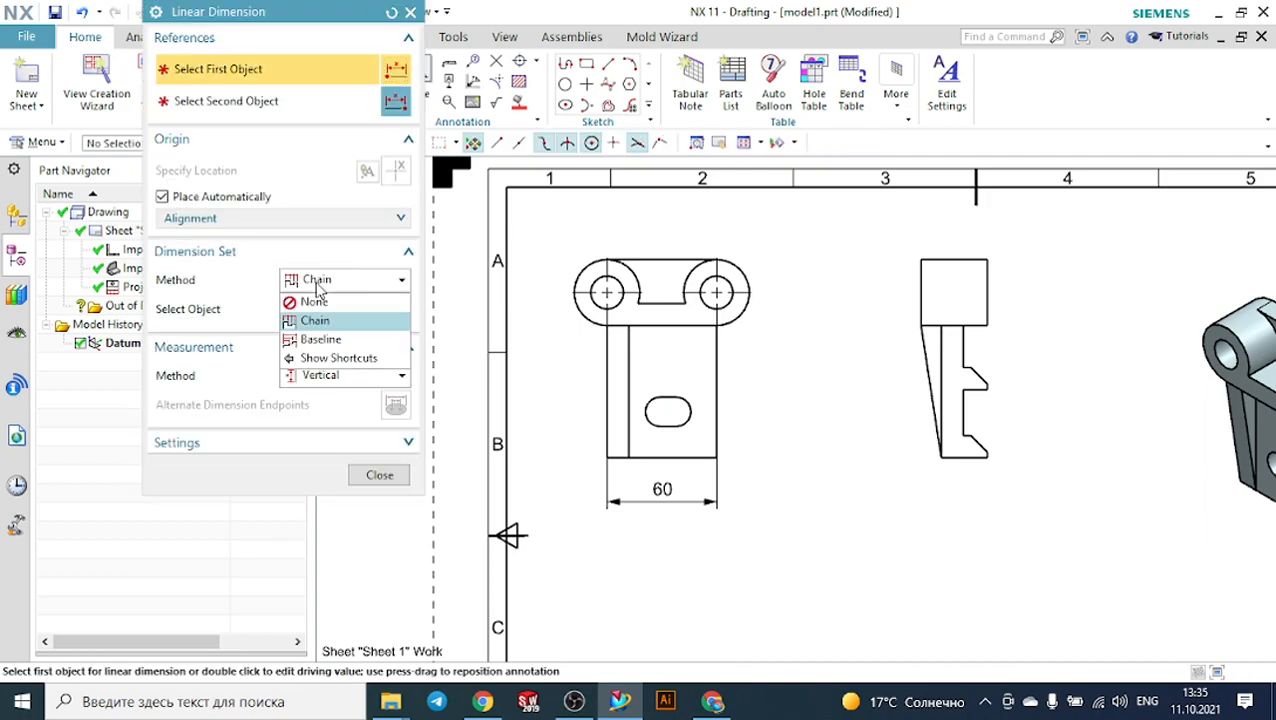
pyautogui.click(318, 302)
pyautogui.scroll(-2, 600, 430)
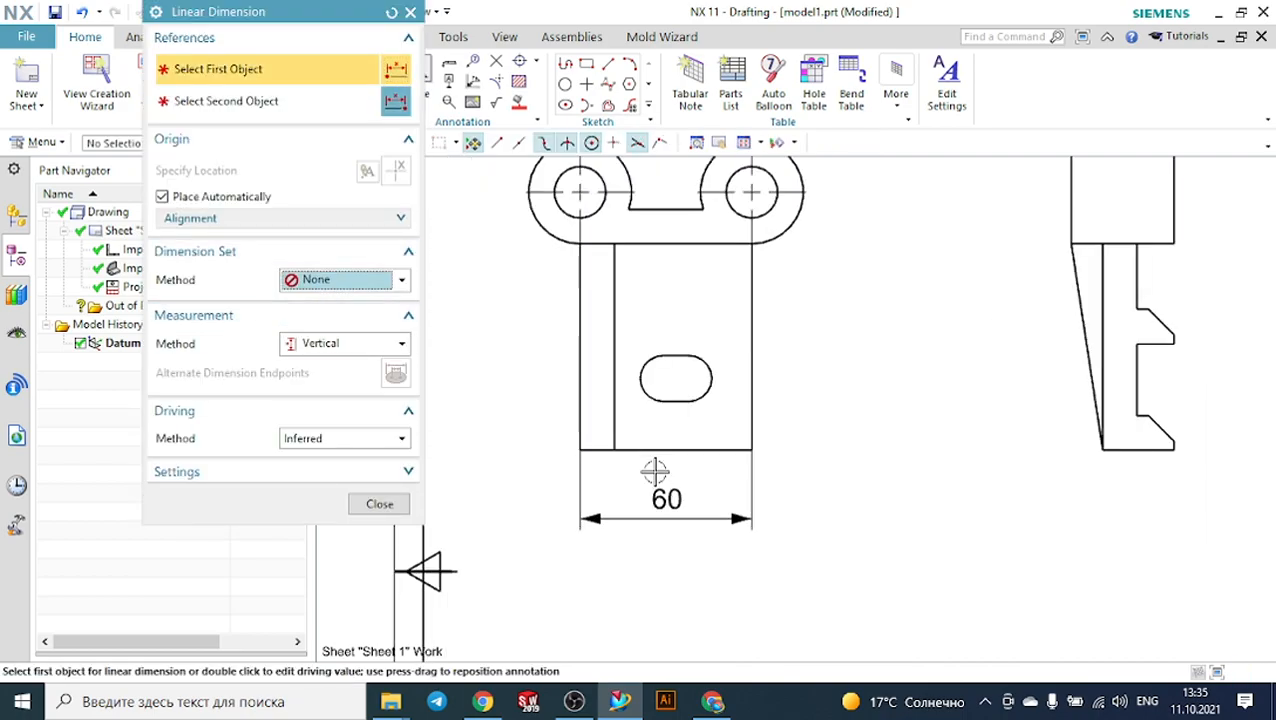
pyautogui.scroll(-2, 541, 424)
pyautogui.click(512, 403)
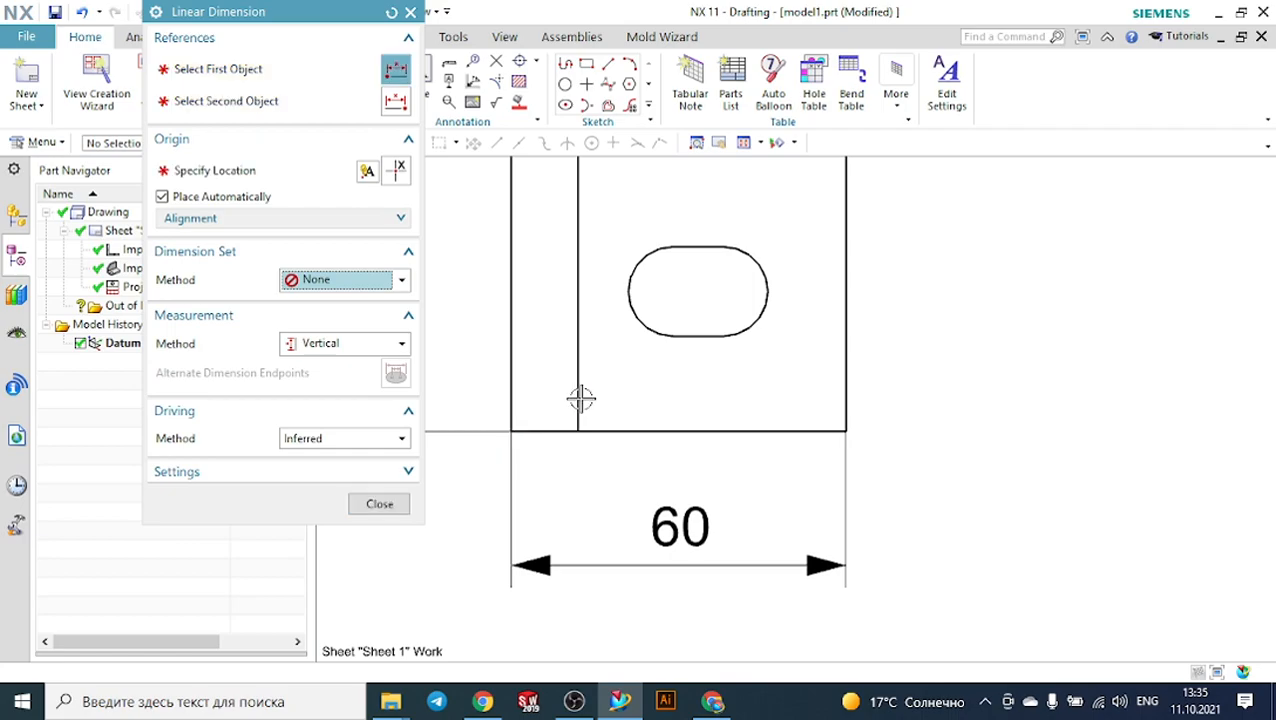
pyautogui.click(345, 342)
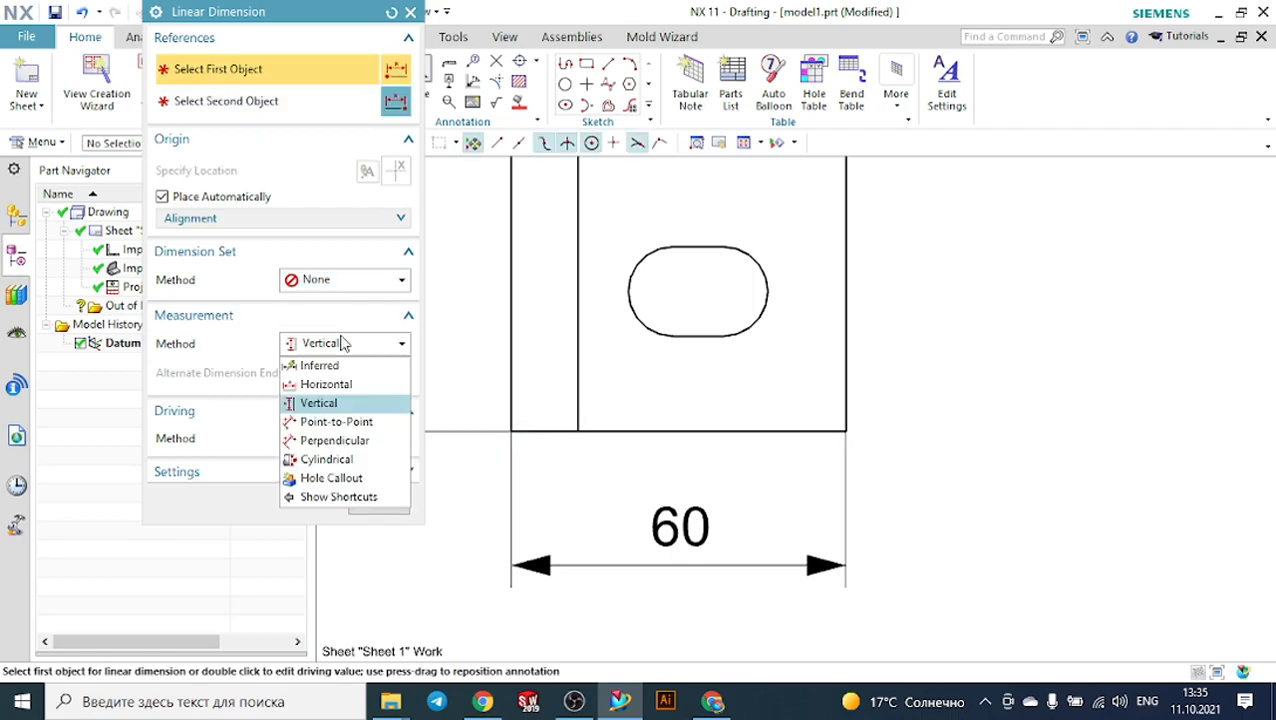
pyautogui.click(320, 366)
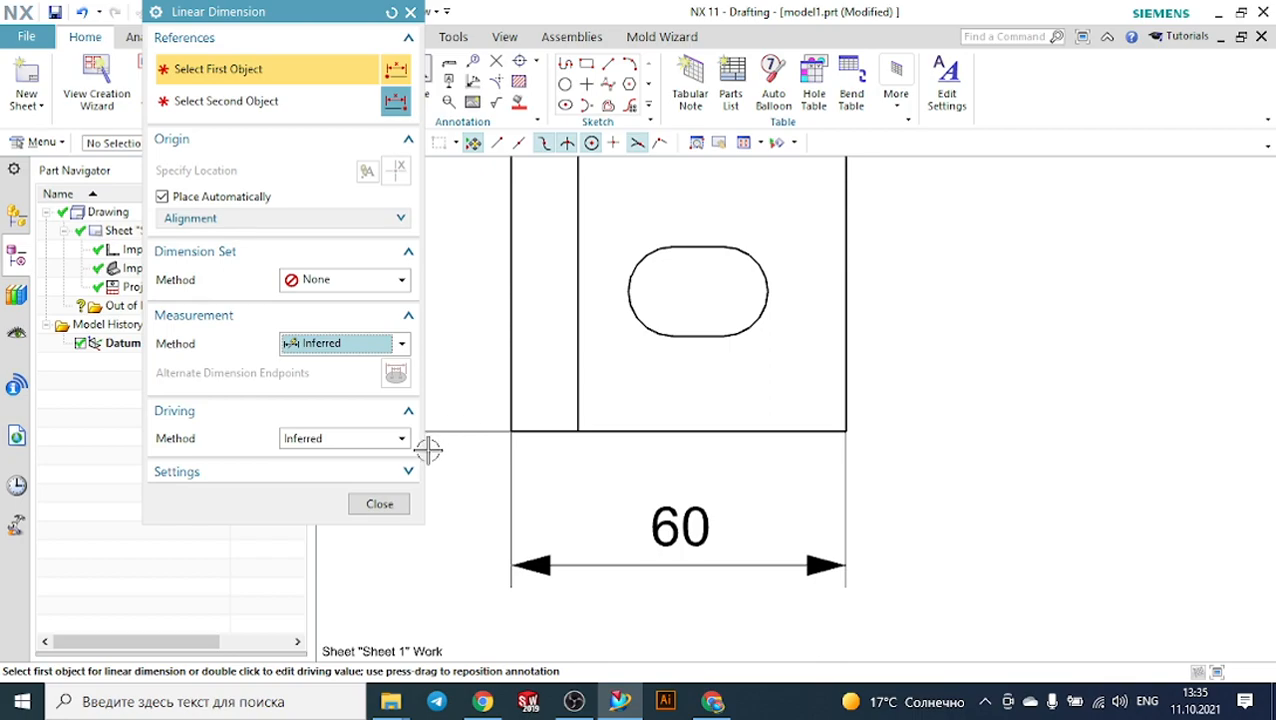
pyautogui.click(395, 505)
pyautogui.scroll(-5, 395, 505)
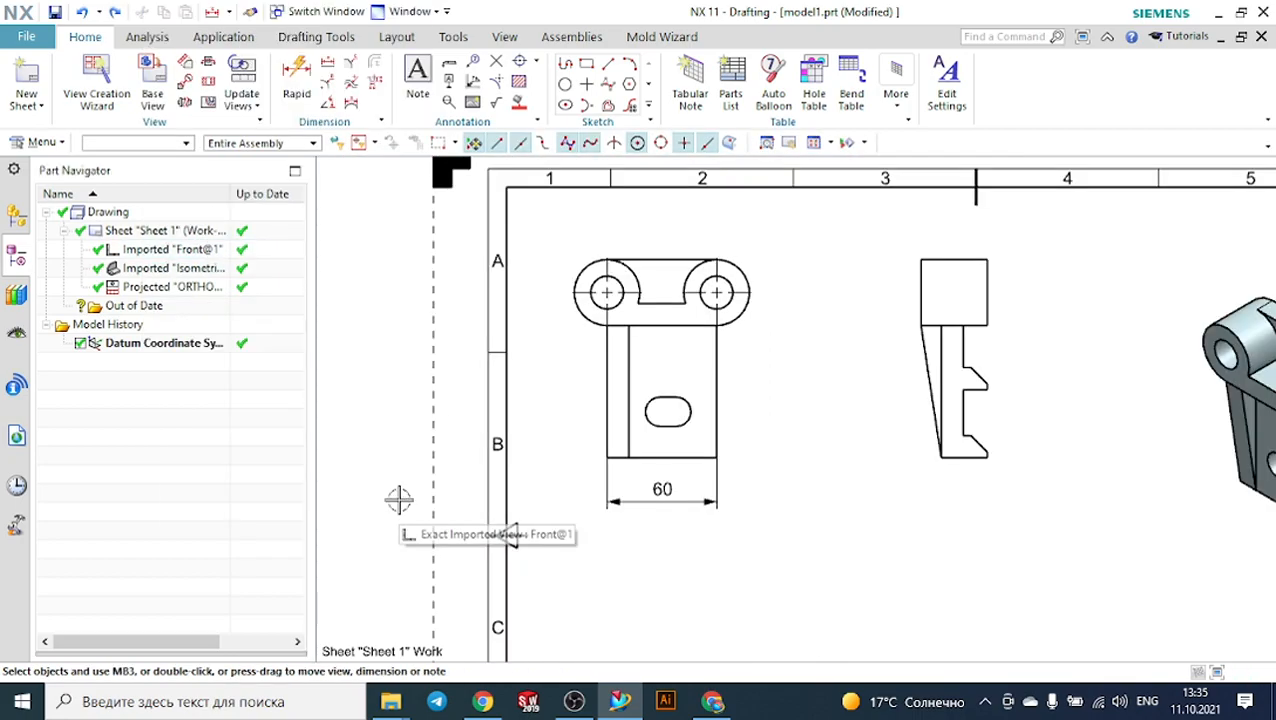
# Try an inferred linear dimension from the front view's left edge with automatic placement, then undo it.
pyautogui.click(334, 76)
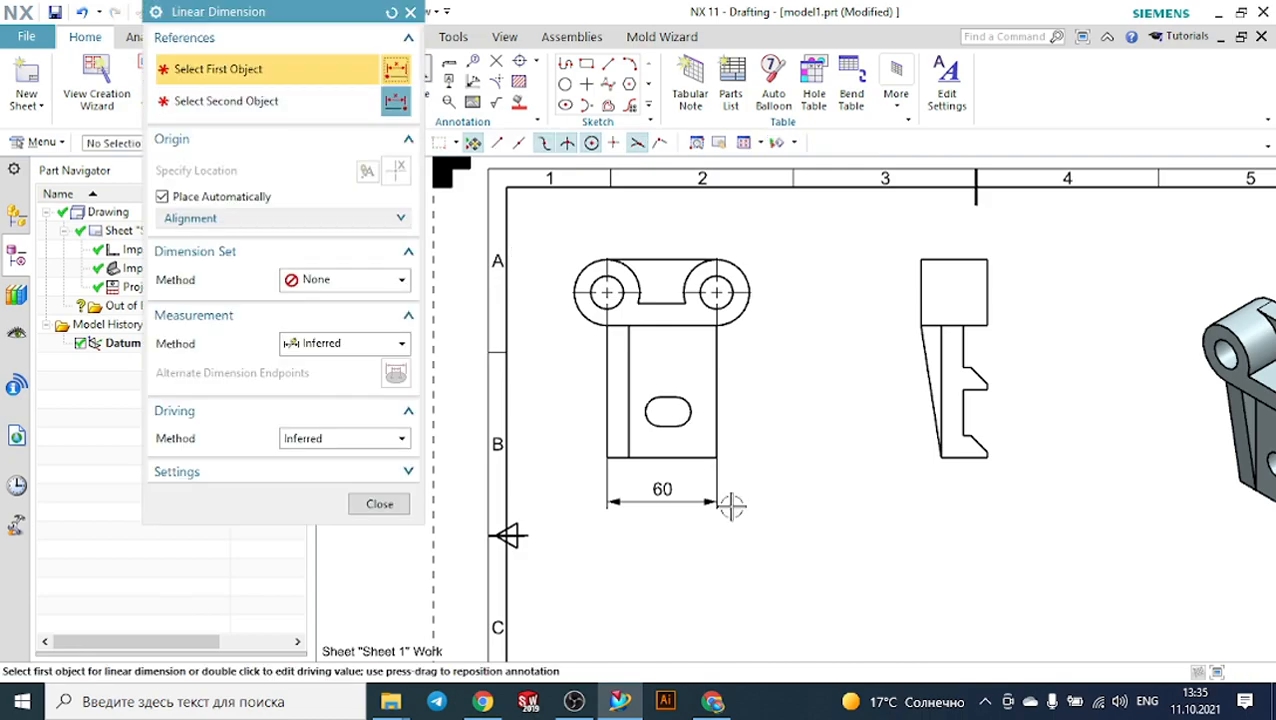
pyautogui.scroll(2, 600, 505)
pyautogui.scroll(3, 600, 505)
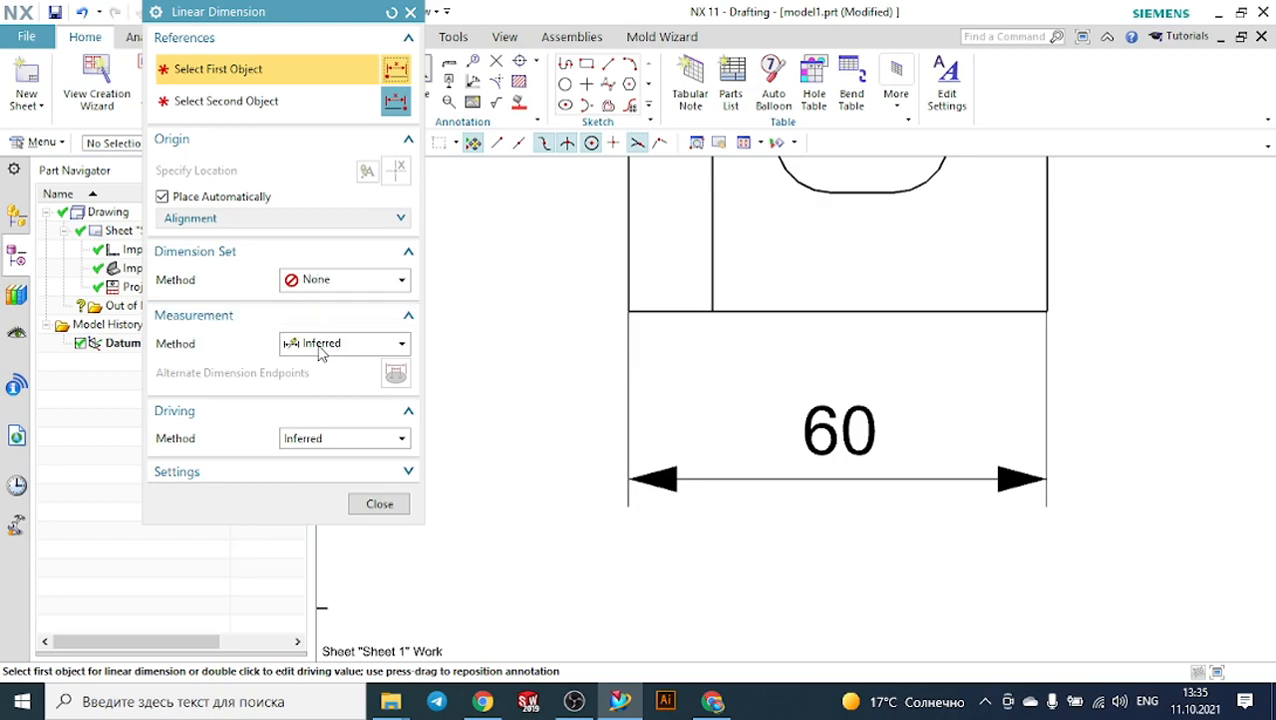
pyautogui.click(630, 296)
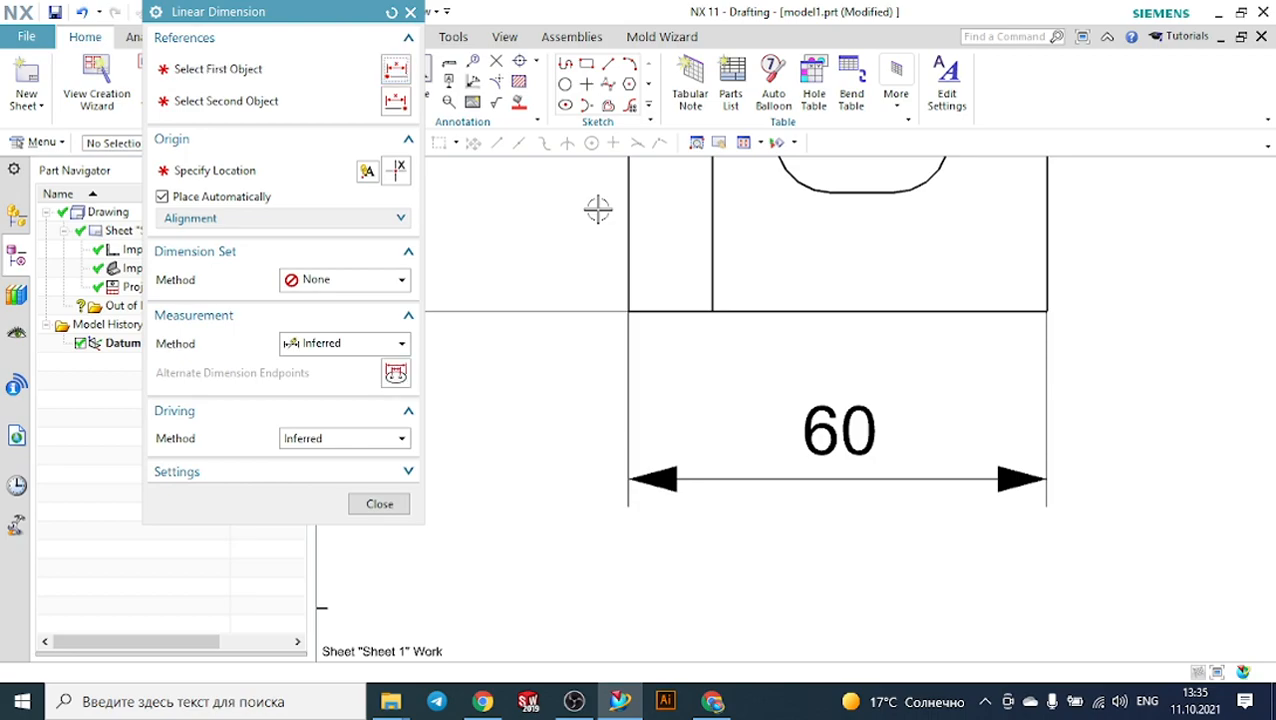
pyautogui.click(410, 12)
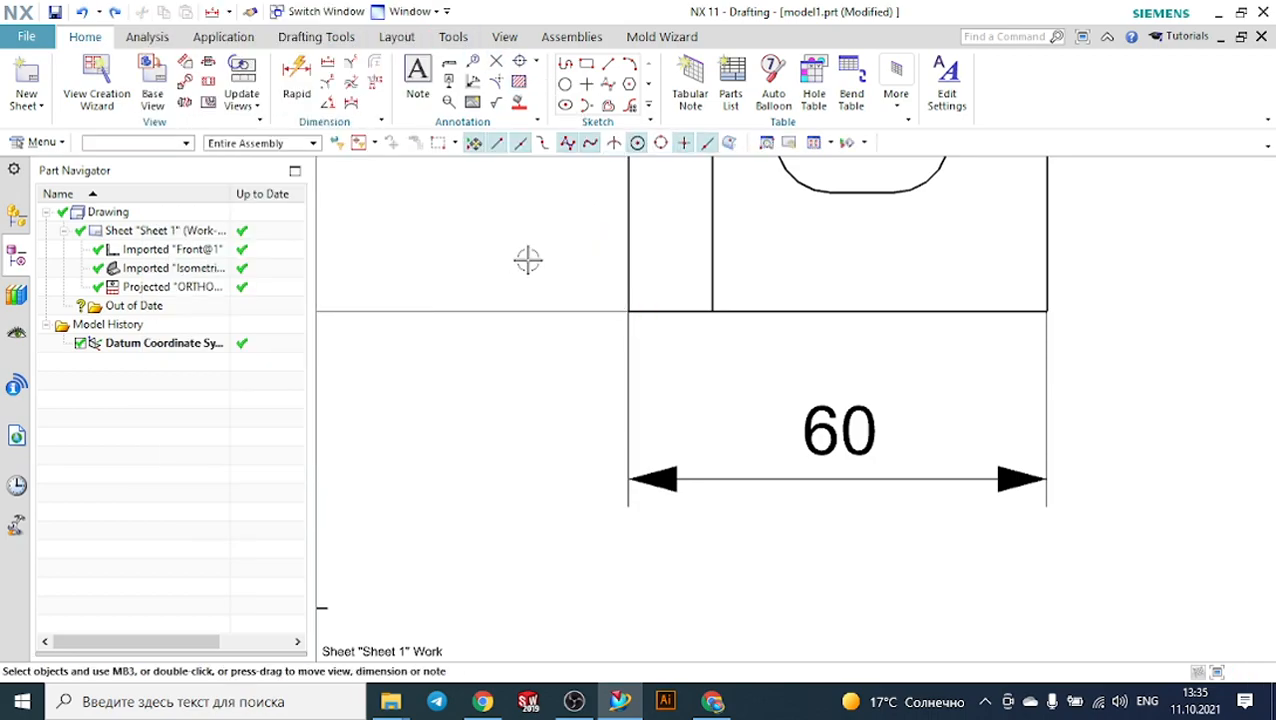
pyautogui.scroll(-5, 528, 260)
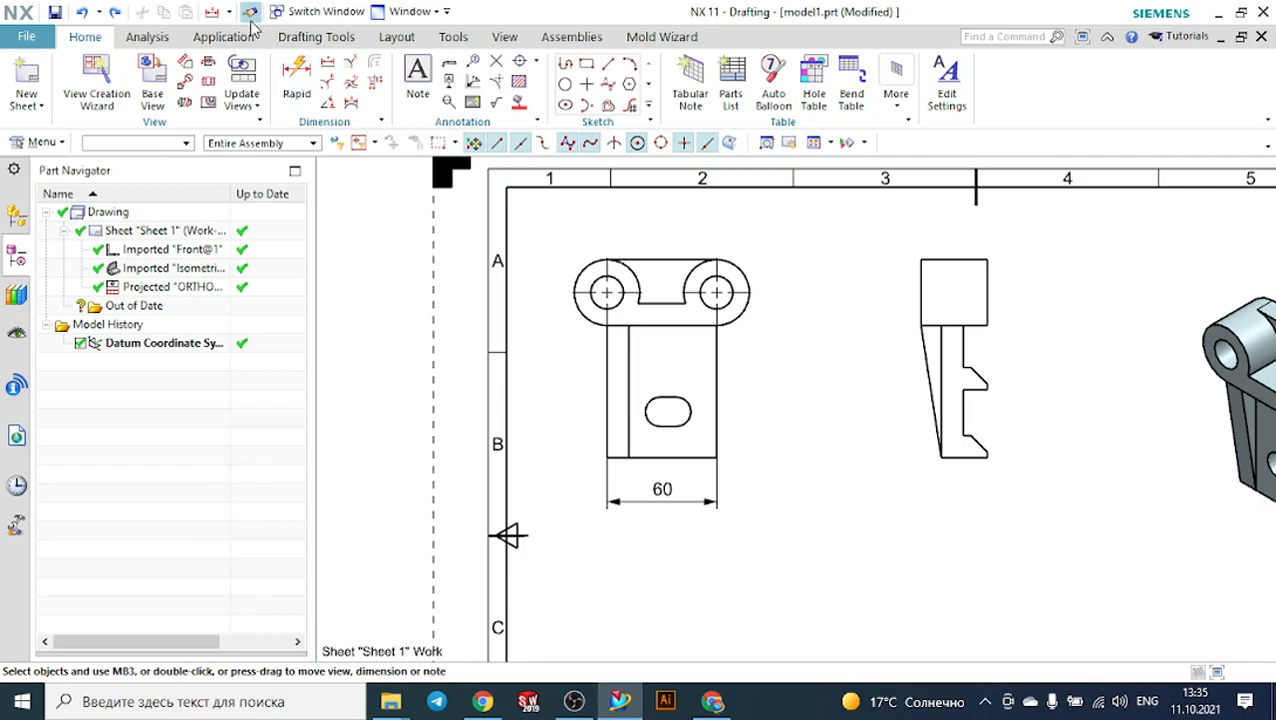
# Add a rapid dimension between the front view's left edge and the parallel inner line, placed below the bottom edge.
pyautogui.click(297, 68)
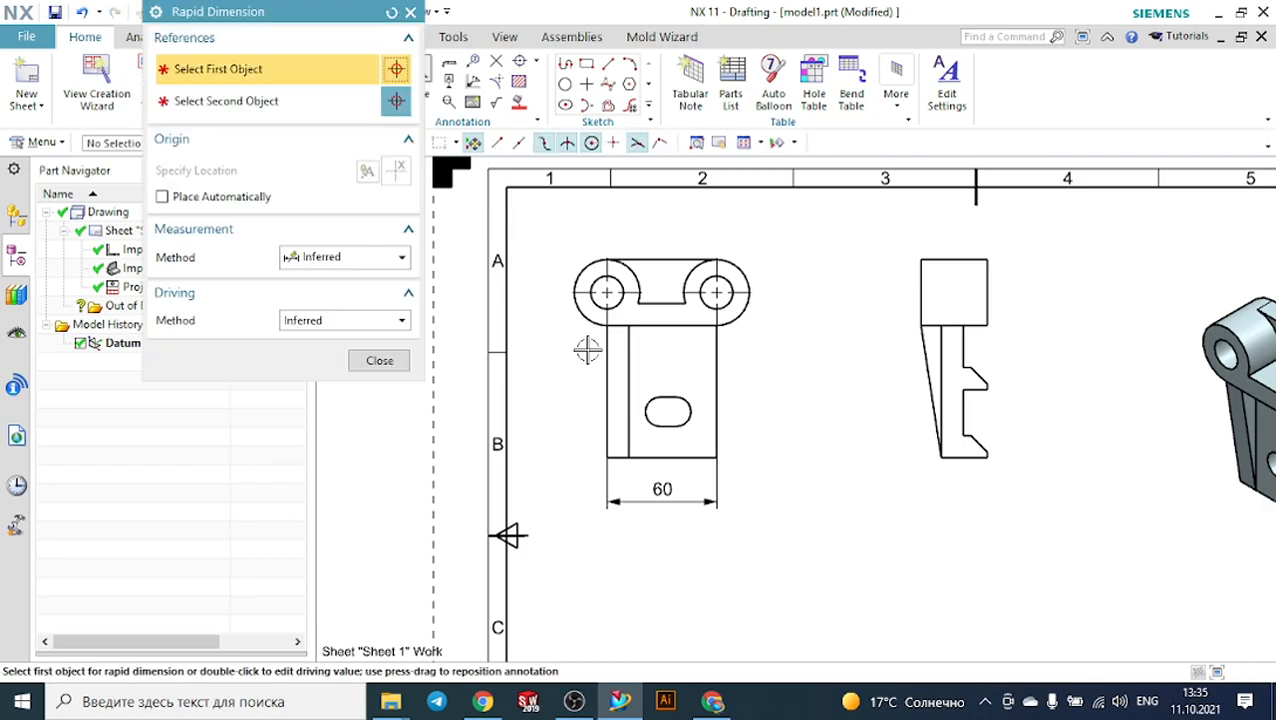
pyautogui.scroll(4, 628, 451)
pyautogui.click(578, 427)
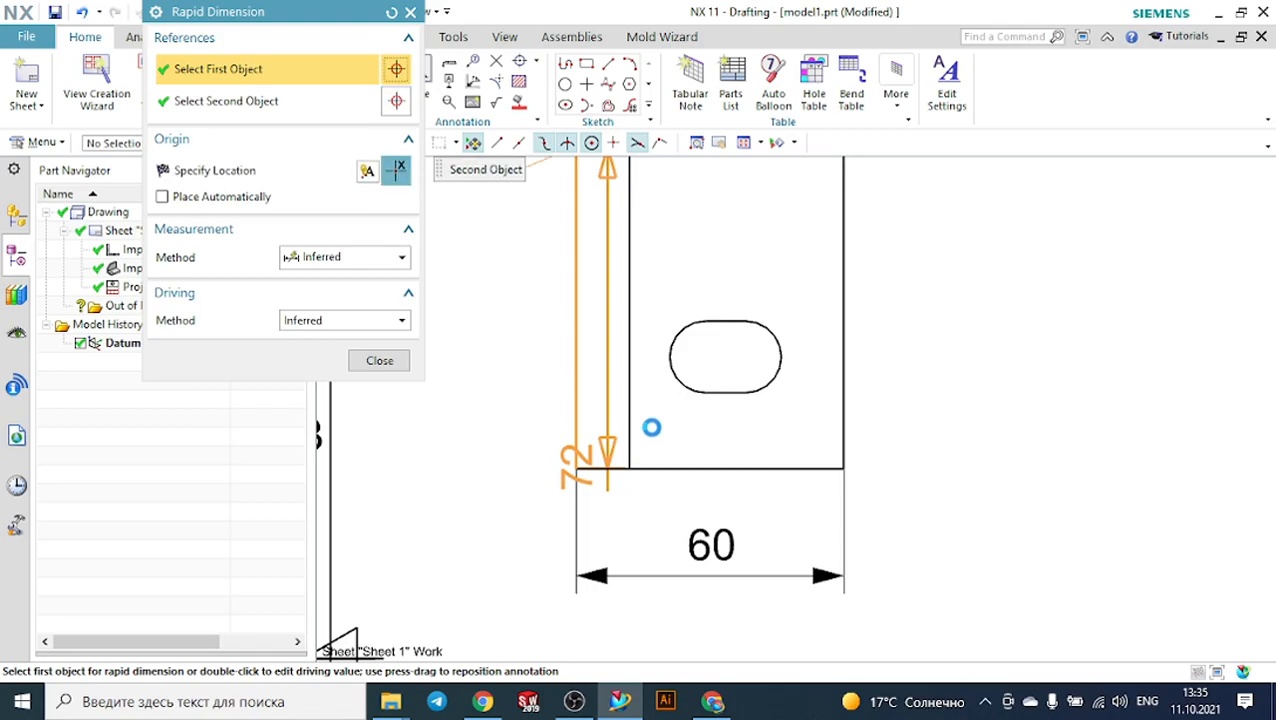
pyautogui.click(629, 427)
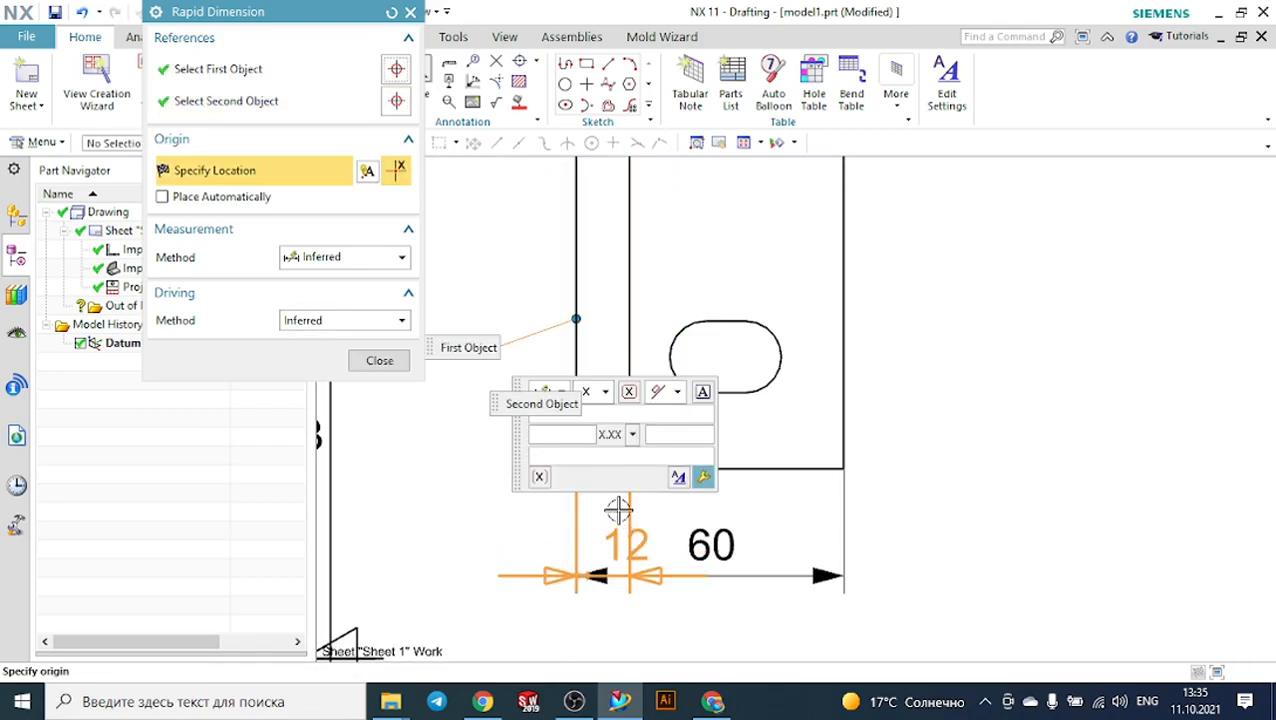
pyautogui.click(622, 513)
pyautogui.scroll(-3, 743, 564)
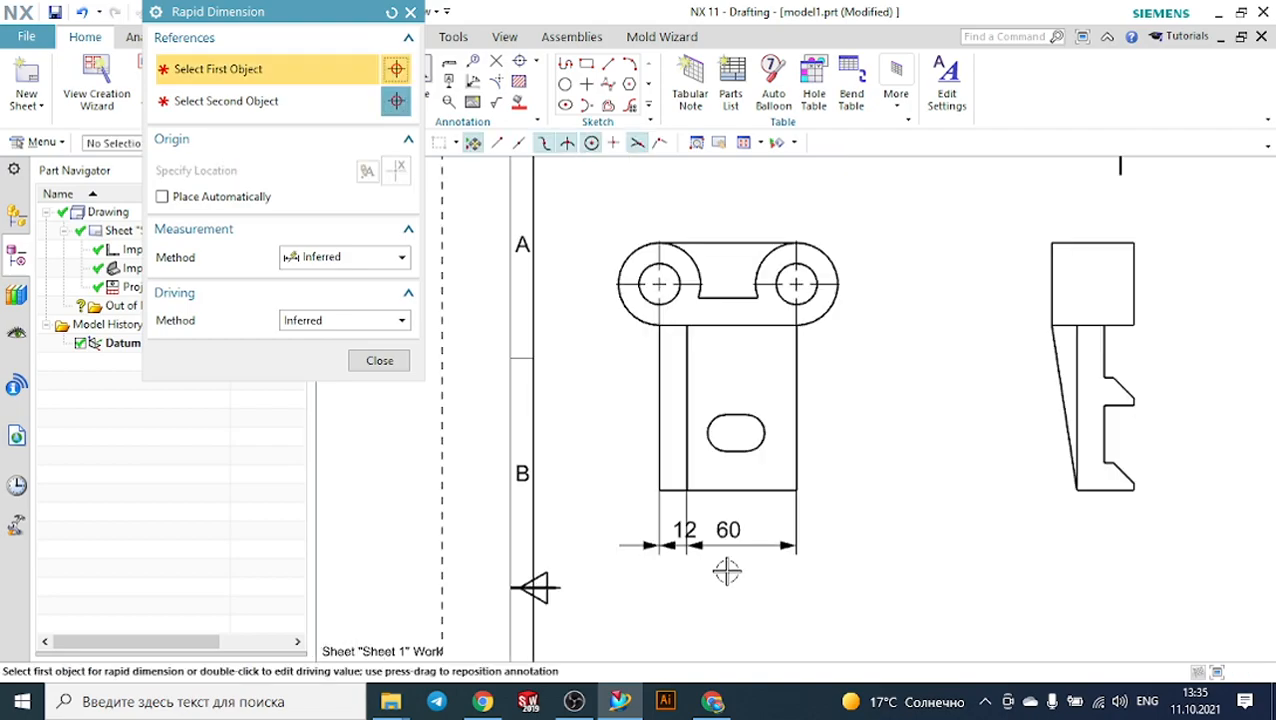
# Separate the overlapping dimensions by moving the 12 text left of its extension lines and the 60 dimension lower.
pyautogui.scroll(2, 726, 575)
pyautogui.scroll(2, 740, 576)
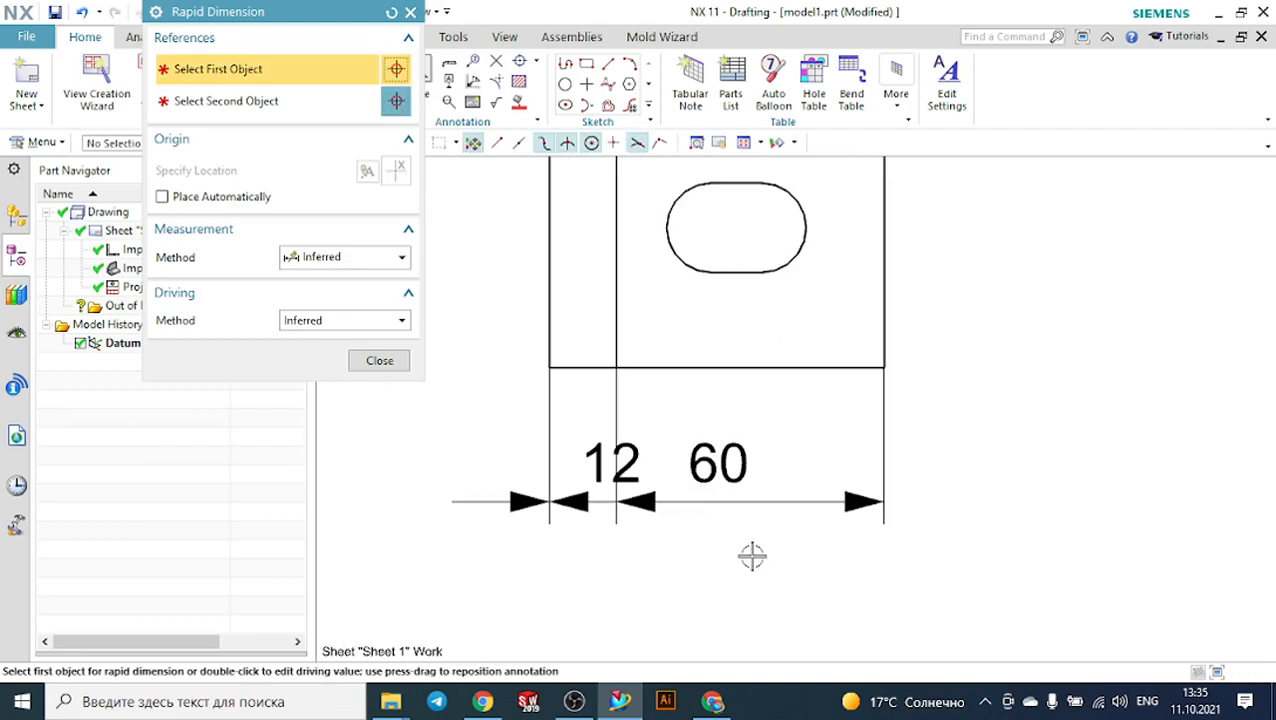
pyautogui.moveTo(731, 464); pyautogui.dragTo(462, 460)
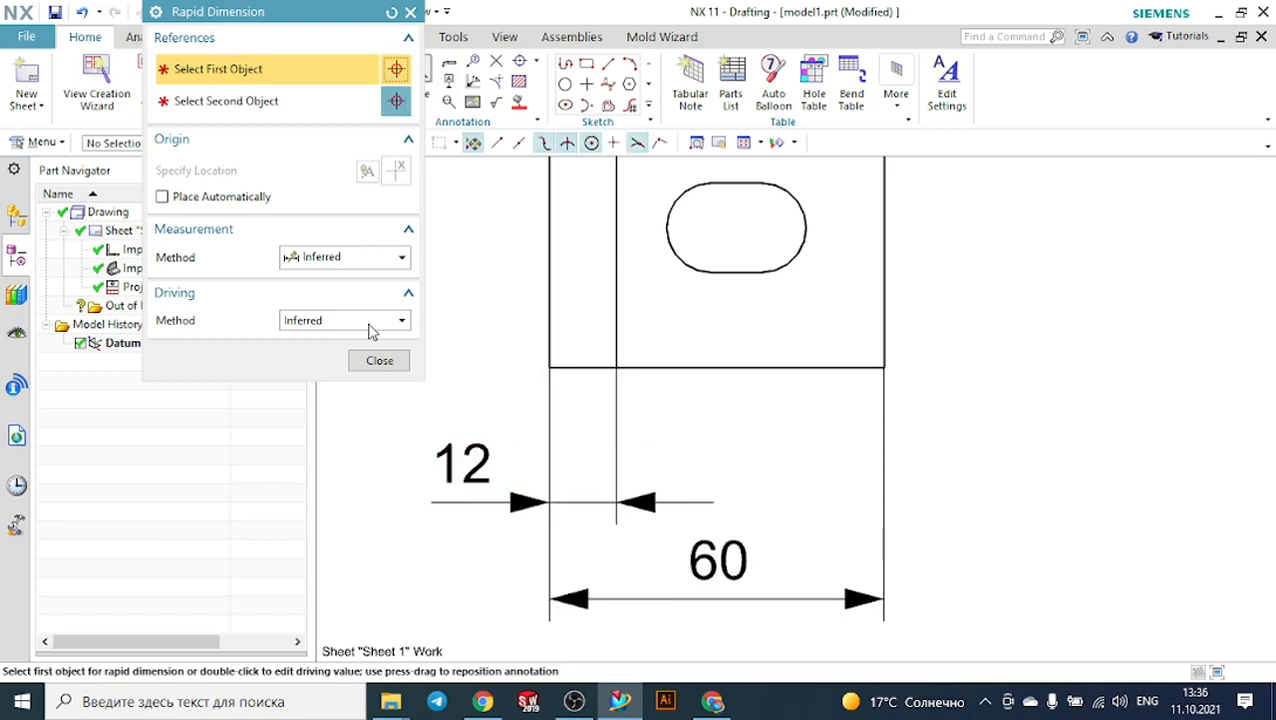
pyautogui.click(379, 359)
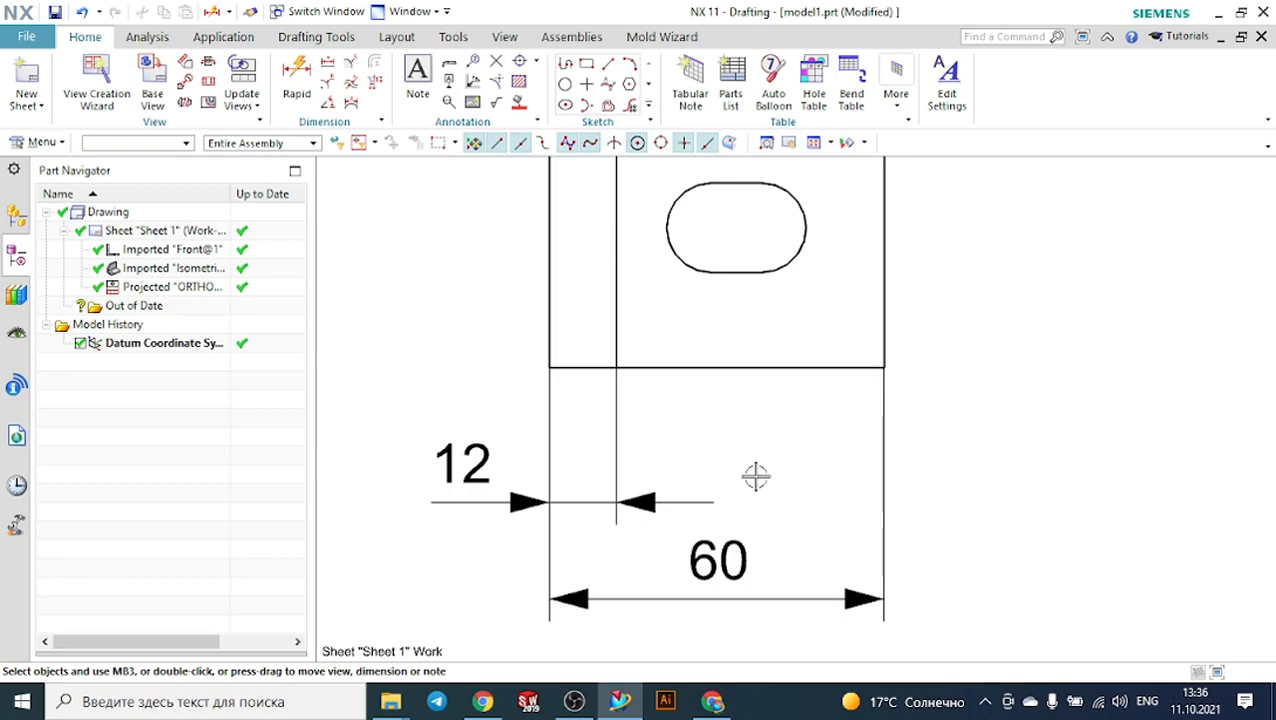
# Edit the front view's 60 dimension so its text sits horizontally within a broken dimension line.
pyautogui.click(698, 580)
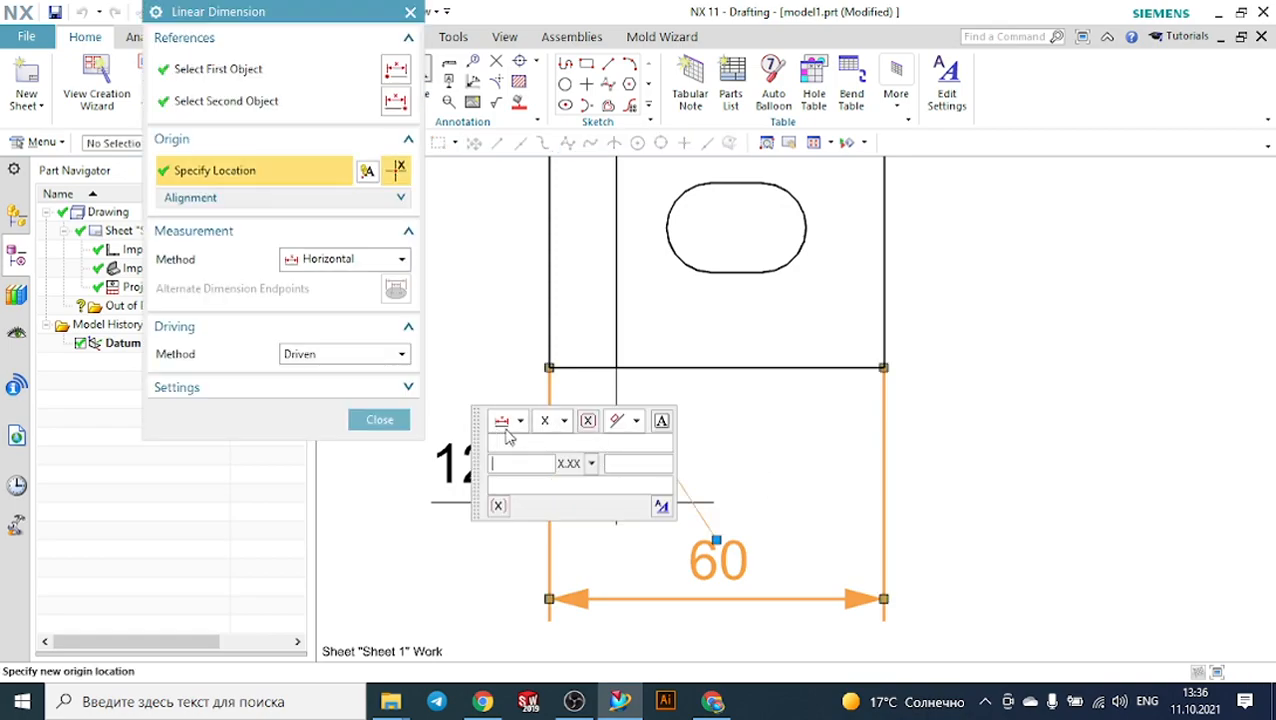
pyautogui.click(636, 421)
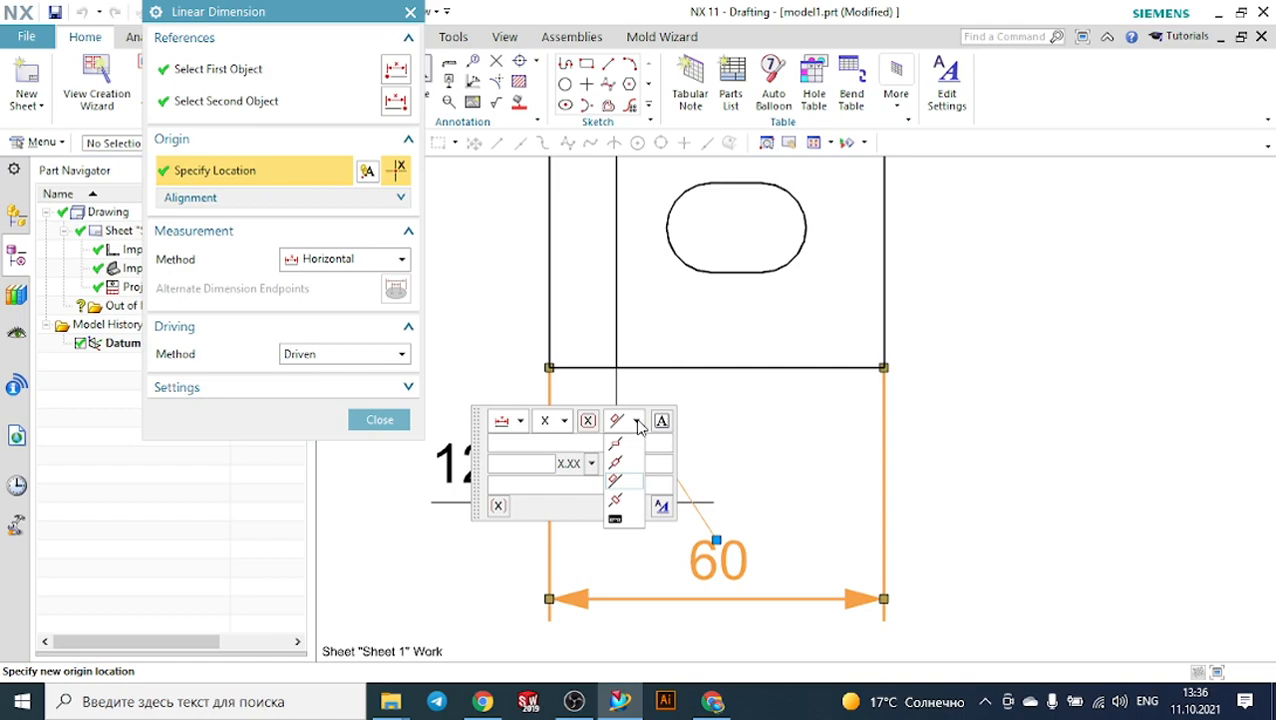
pyautogui.click(622, 442)
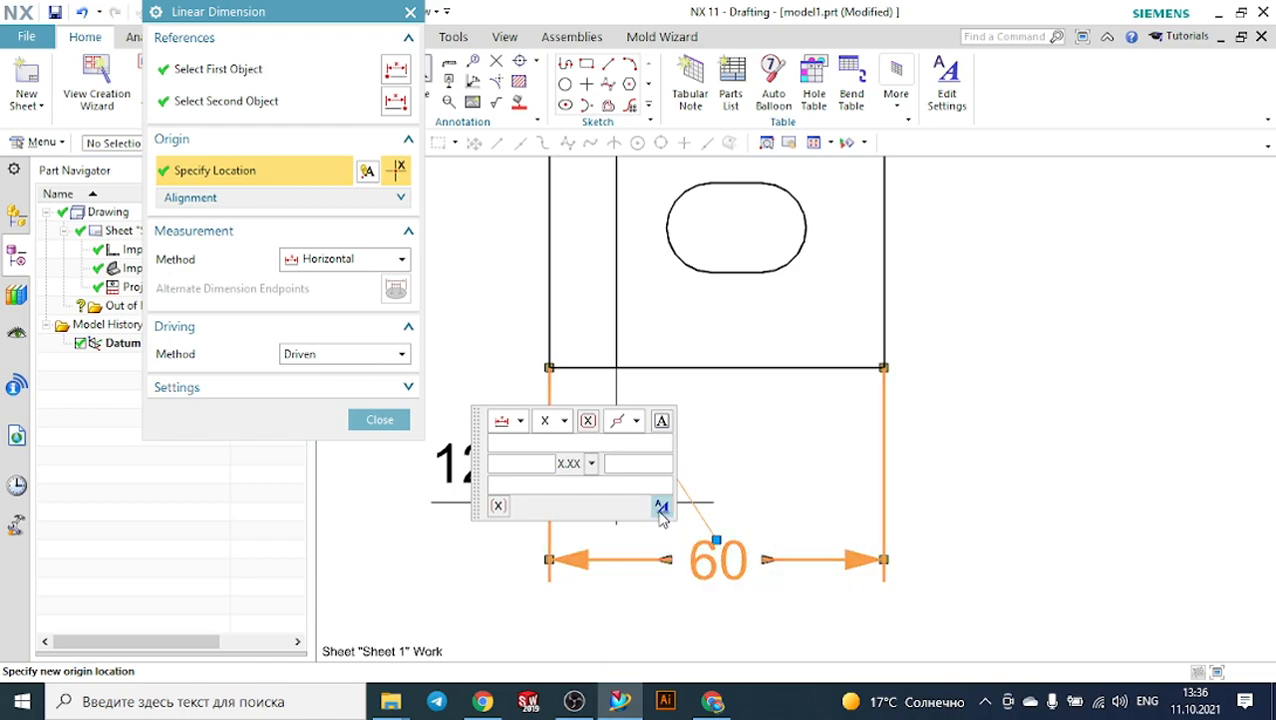
# Try over-line and perpendicular text on the front view's lower 60 dimension, and finish with its text aligned to the dimension line.
pyautogui.click(636, 420)
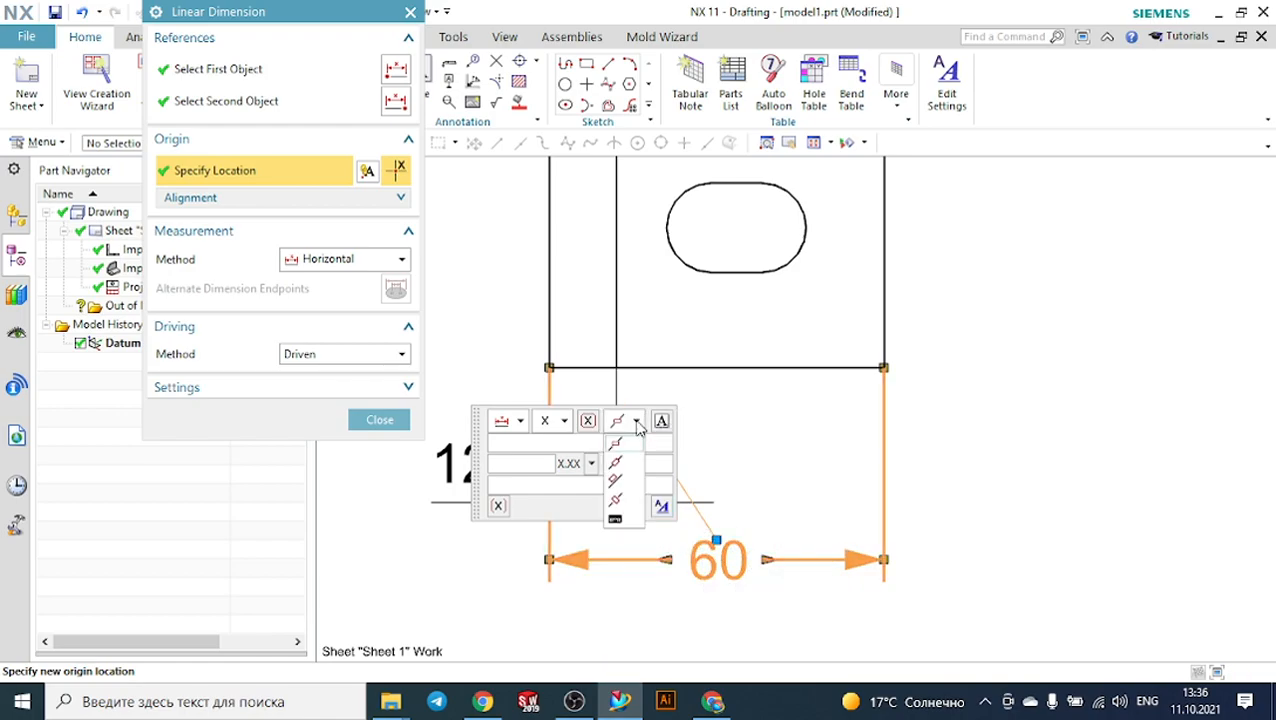
pyautogui.click(630, 470)
pyautogui.click(636, 420)
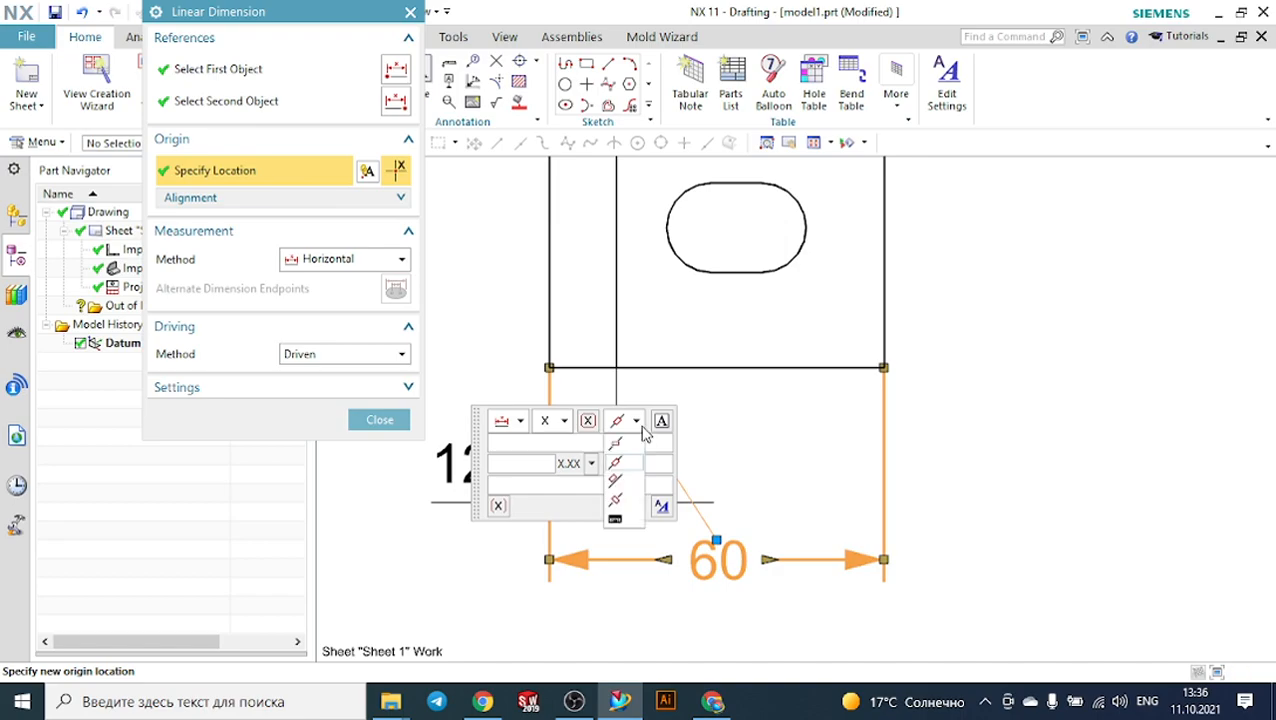
pyautogui.click(628, 487)
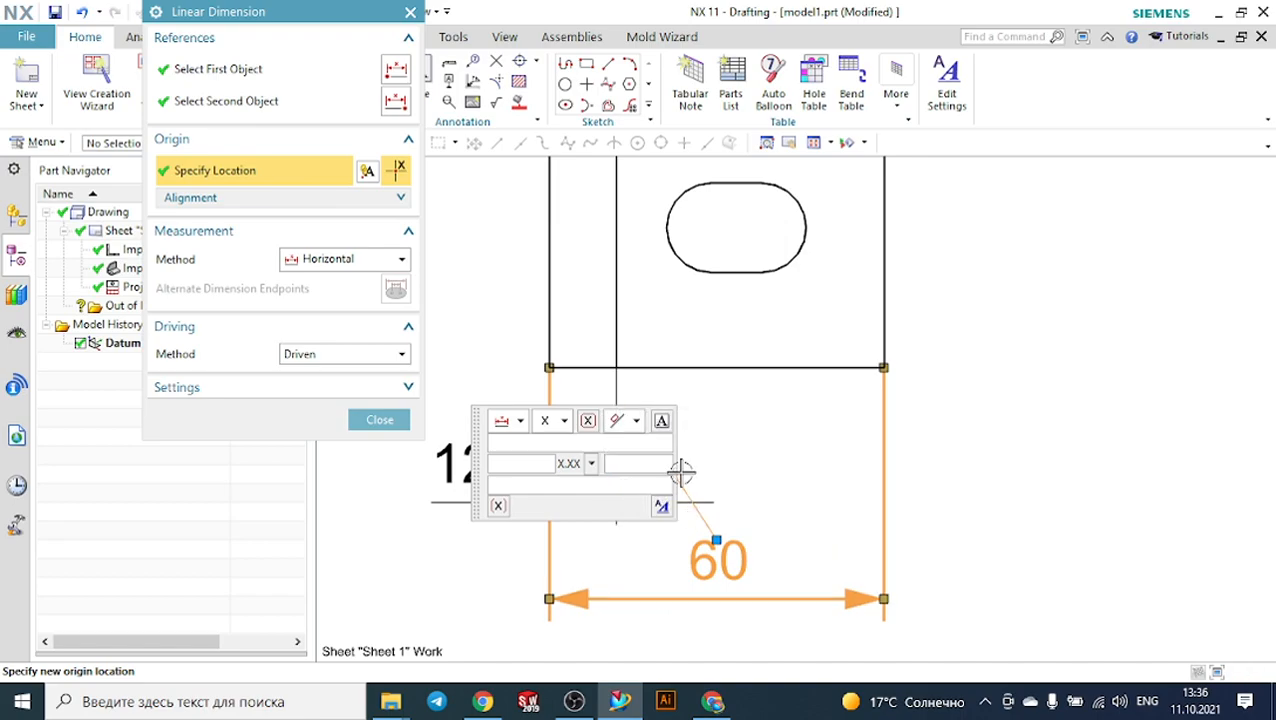
pyautogui.click(636, 420)
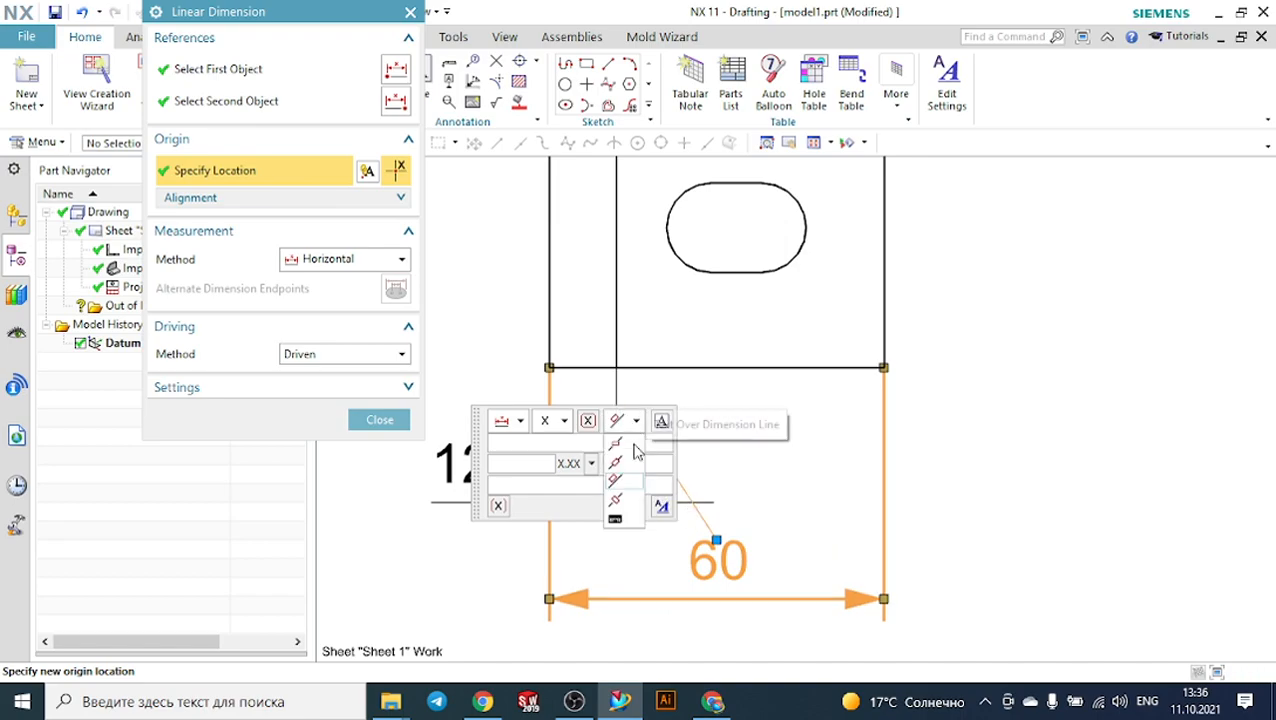
pyautogui.click(618, 500)
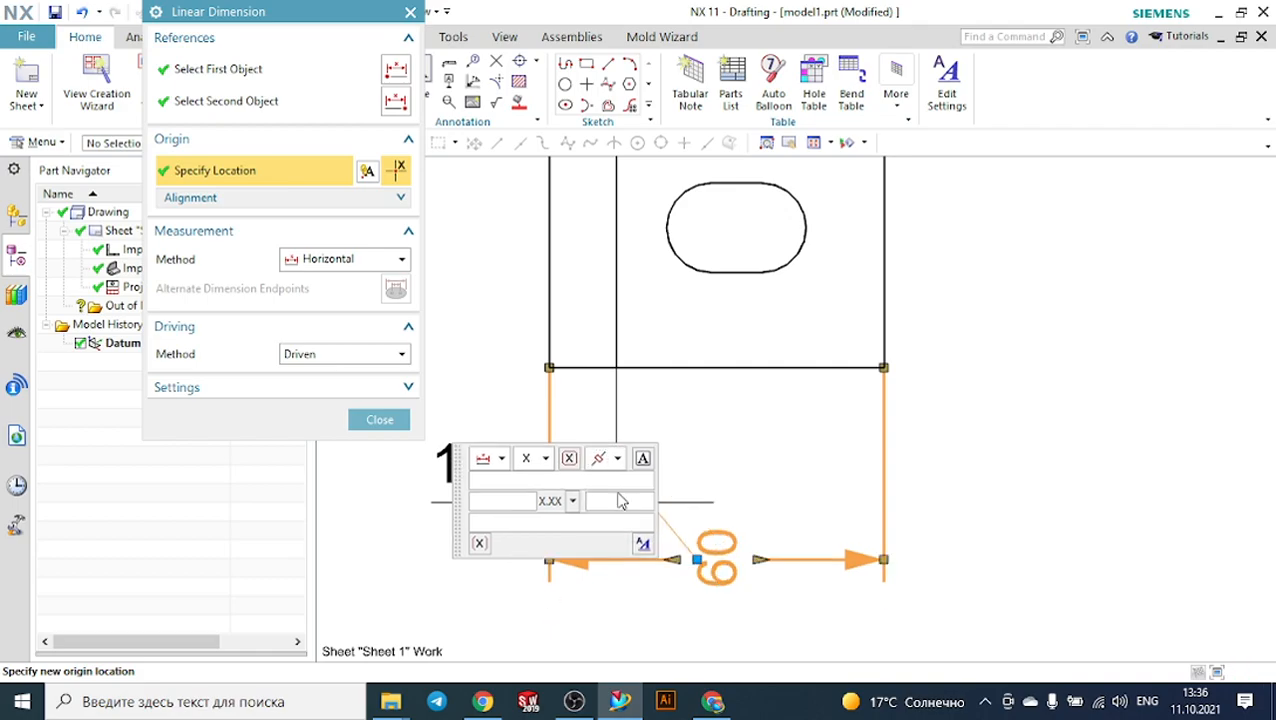
pyautogui.click(620, 460)
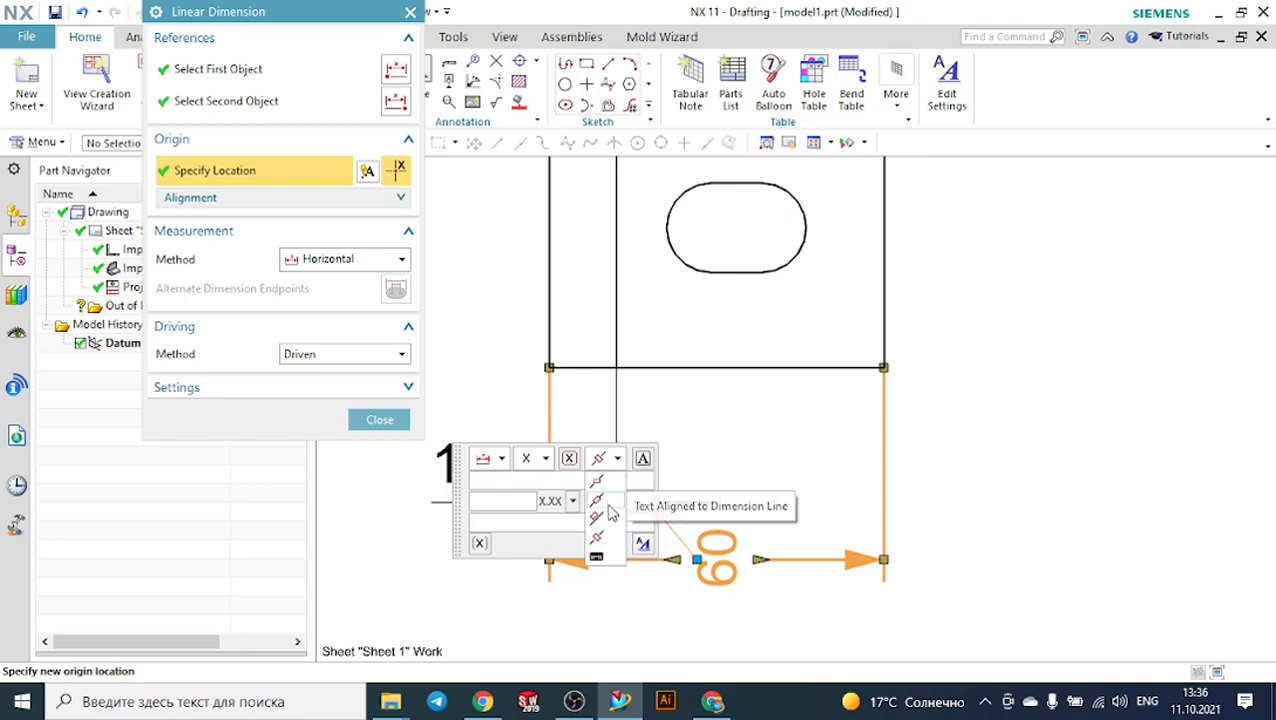
pyautogui.click(611, 511)
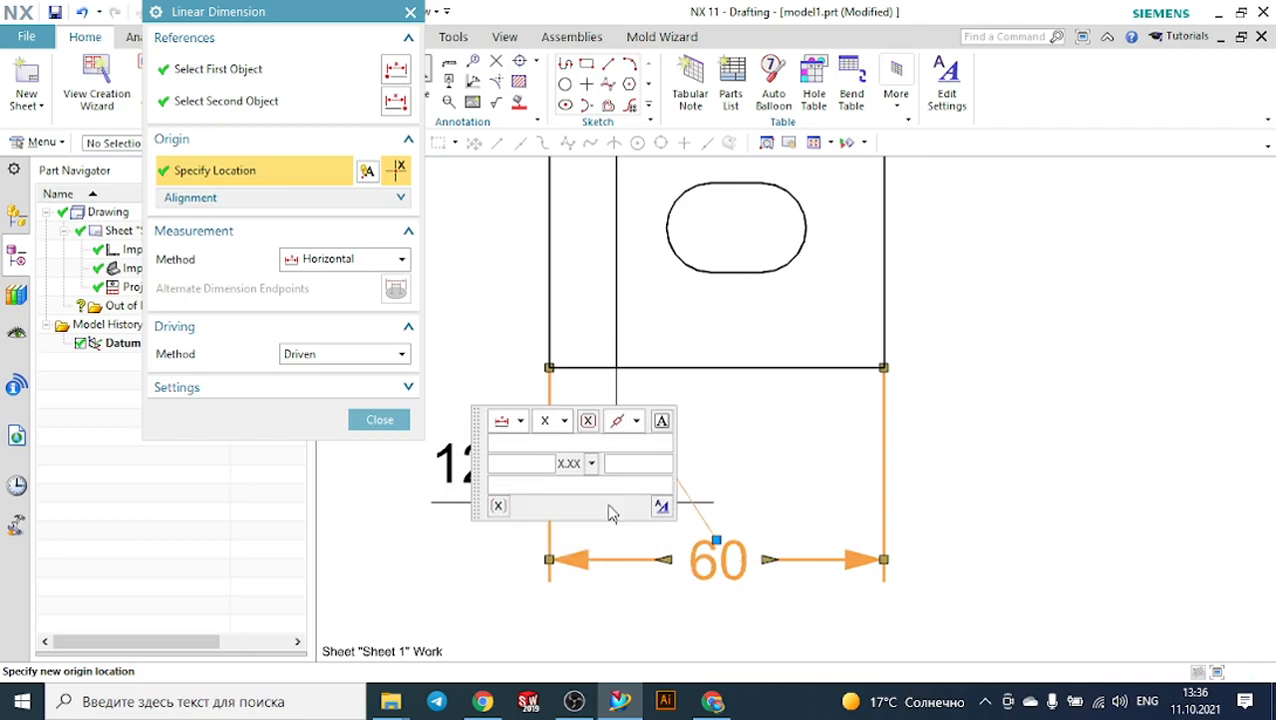
pyautogui.click(379, 421)
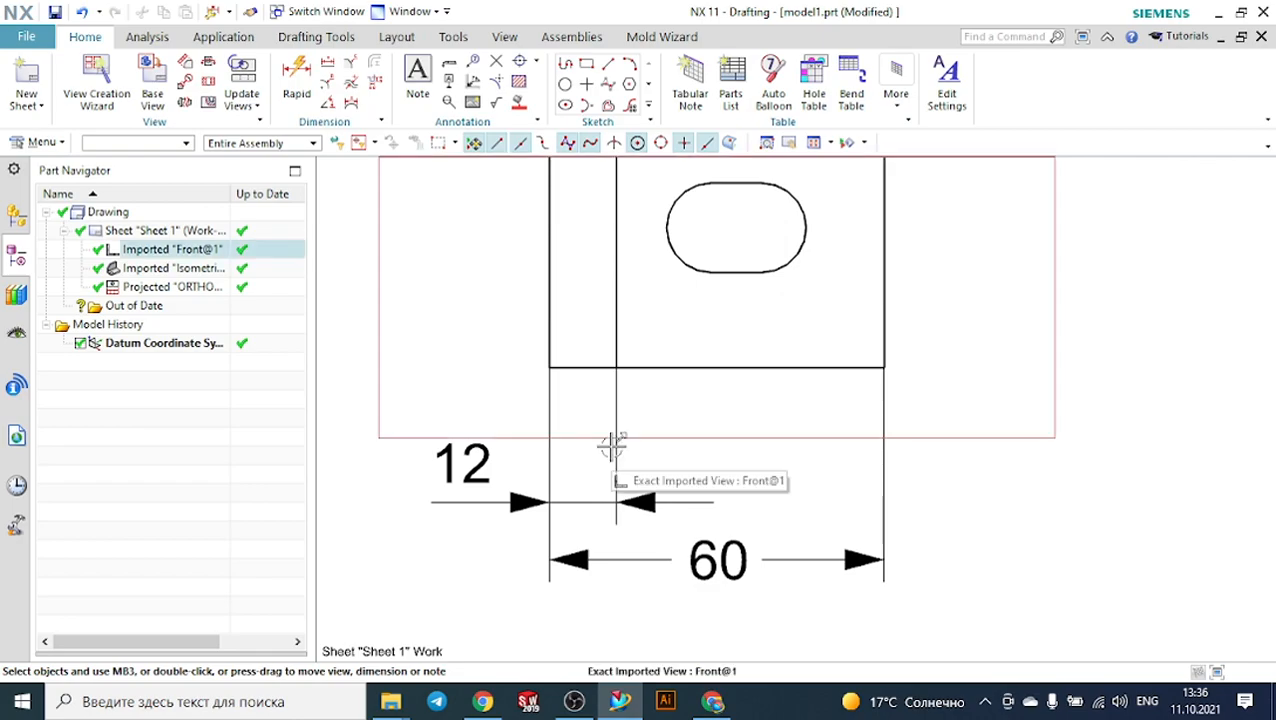
# Add an automatically placed diametral dimension to the front view's upper-right hole and move its text just above and right of the hole.
pyautogui.scroll(-1, 516, 452)
pyautogui.scroll(-4, 516, 452)
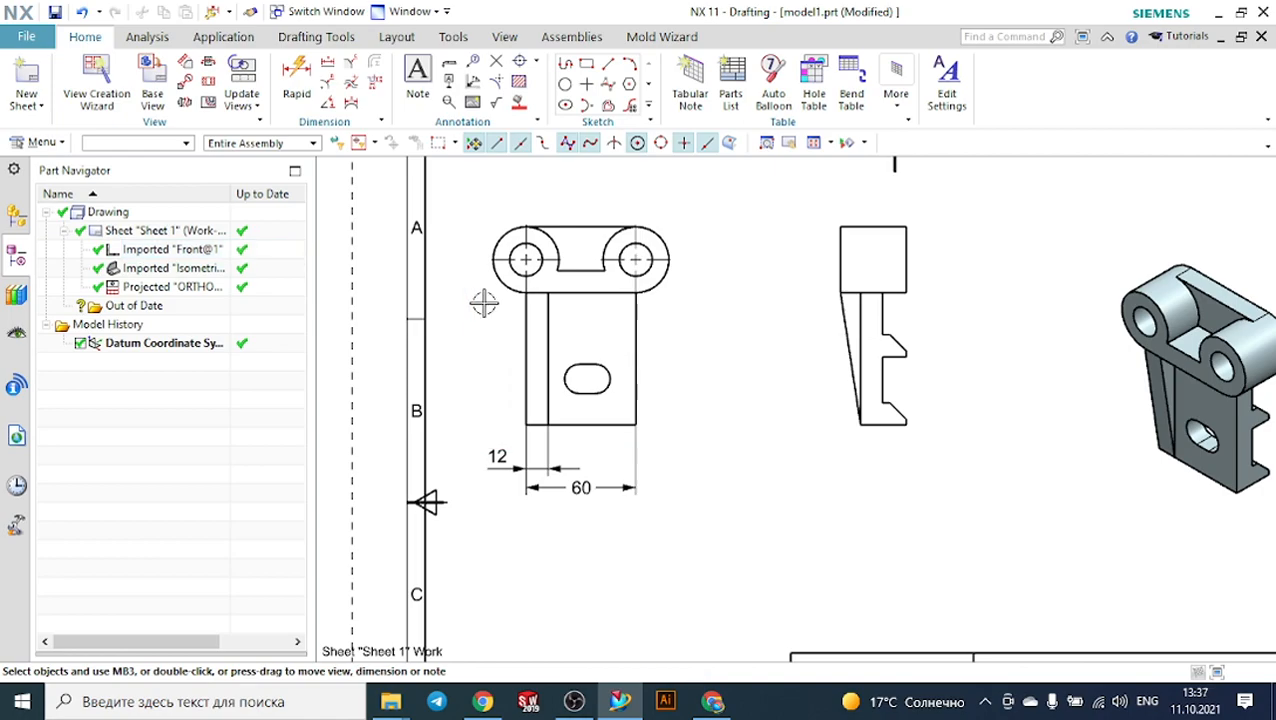
pyautogui.click(331, 90)
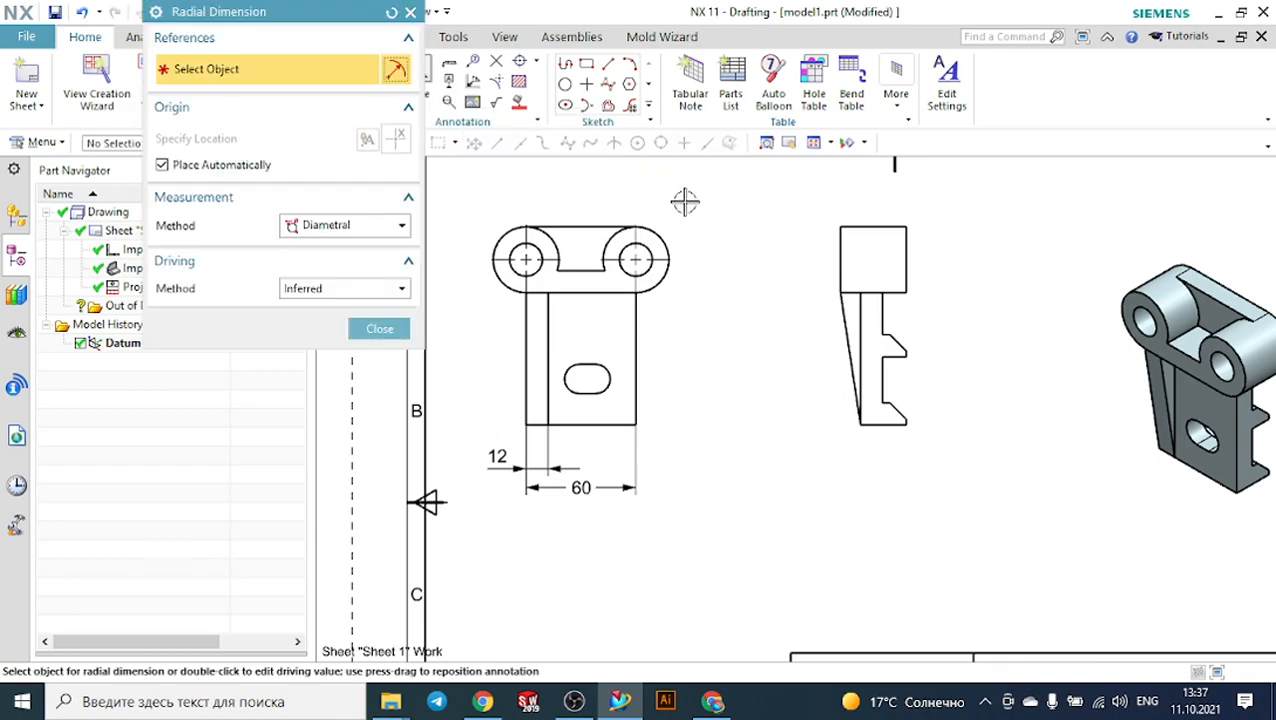
pyautogui.scroll(3, 688, 206)
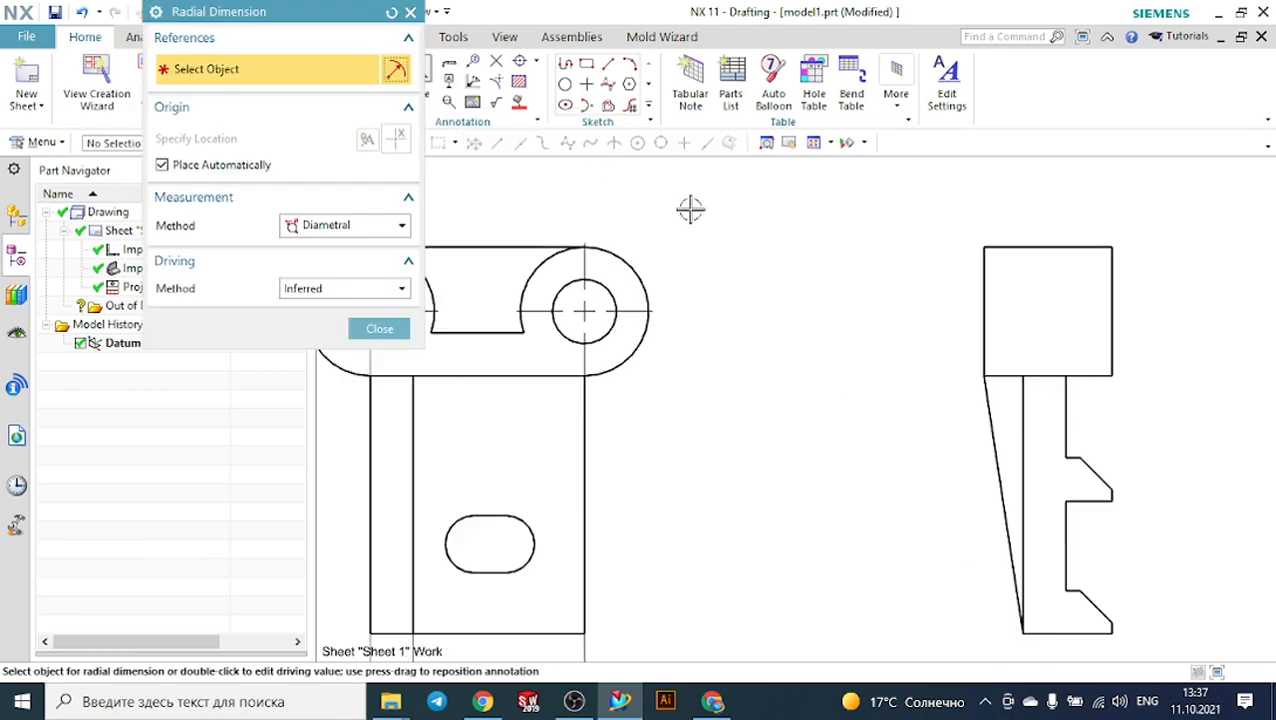
pyautogui.click(616, 287)
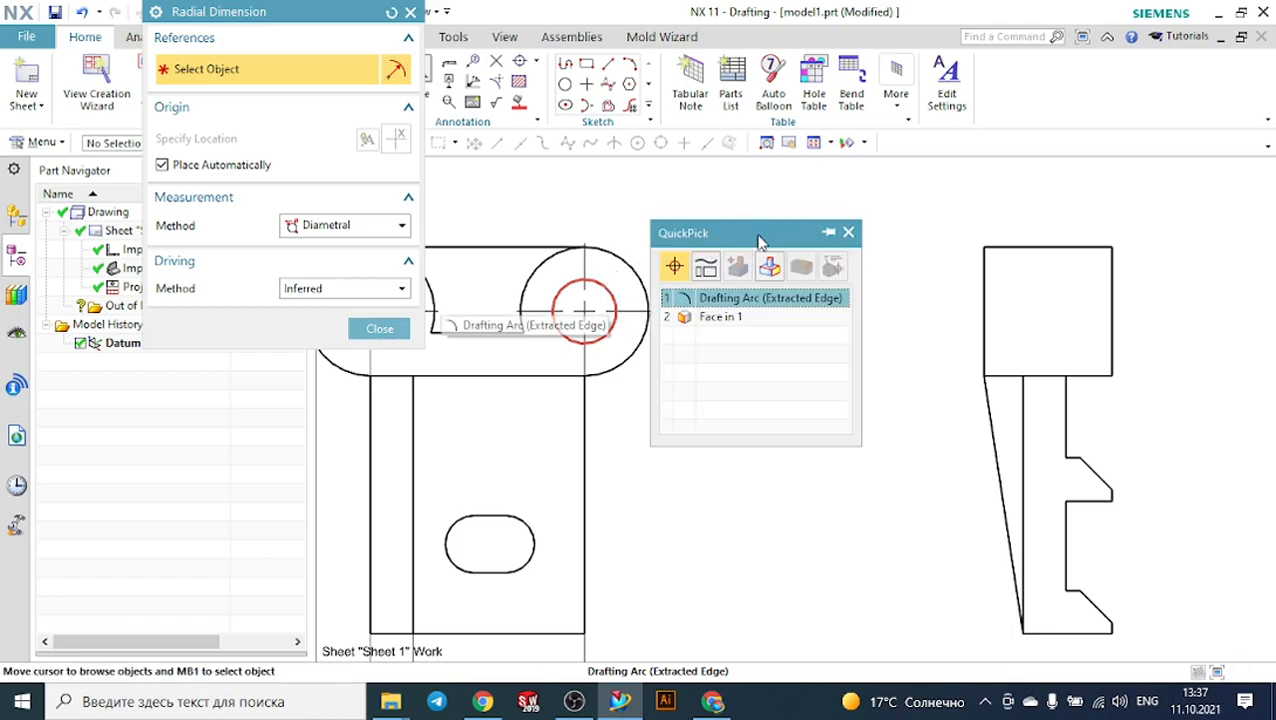
pyautogui.click(725, 293)
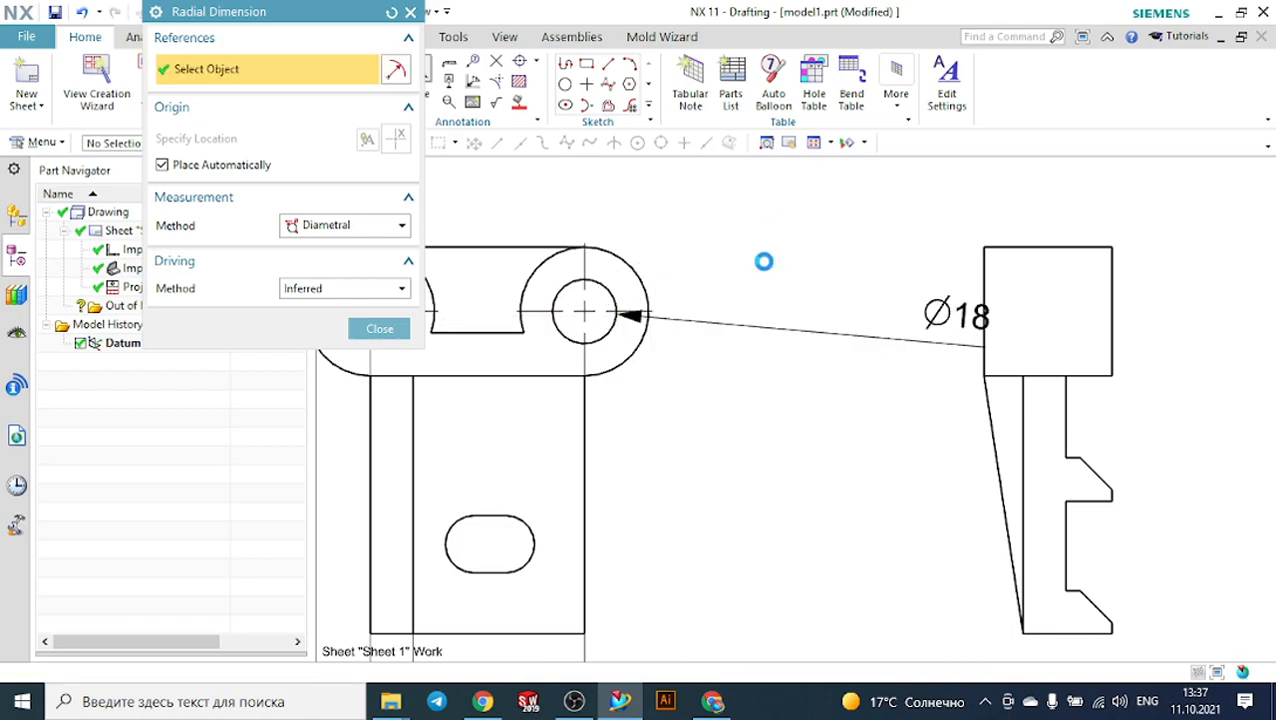
pyautogui.click(396, 328)
pyautogui.moveTo(920, 300); pyautogui.dragTo(690, 212)
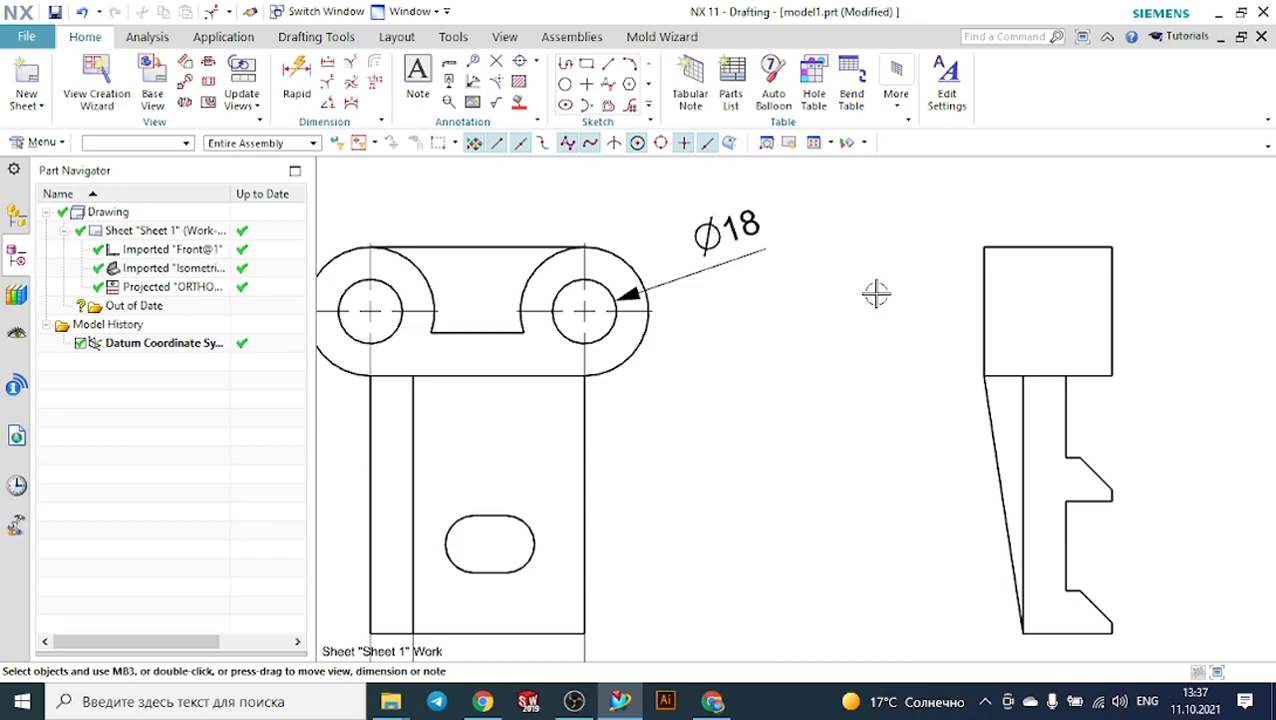
# Change the upper-right hole's diameter dimension to the Radial method and set its text horizontal.
pyautogui.doubleClick(746, 237)
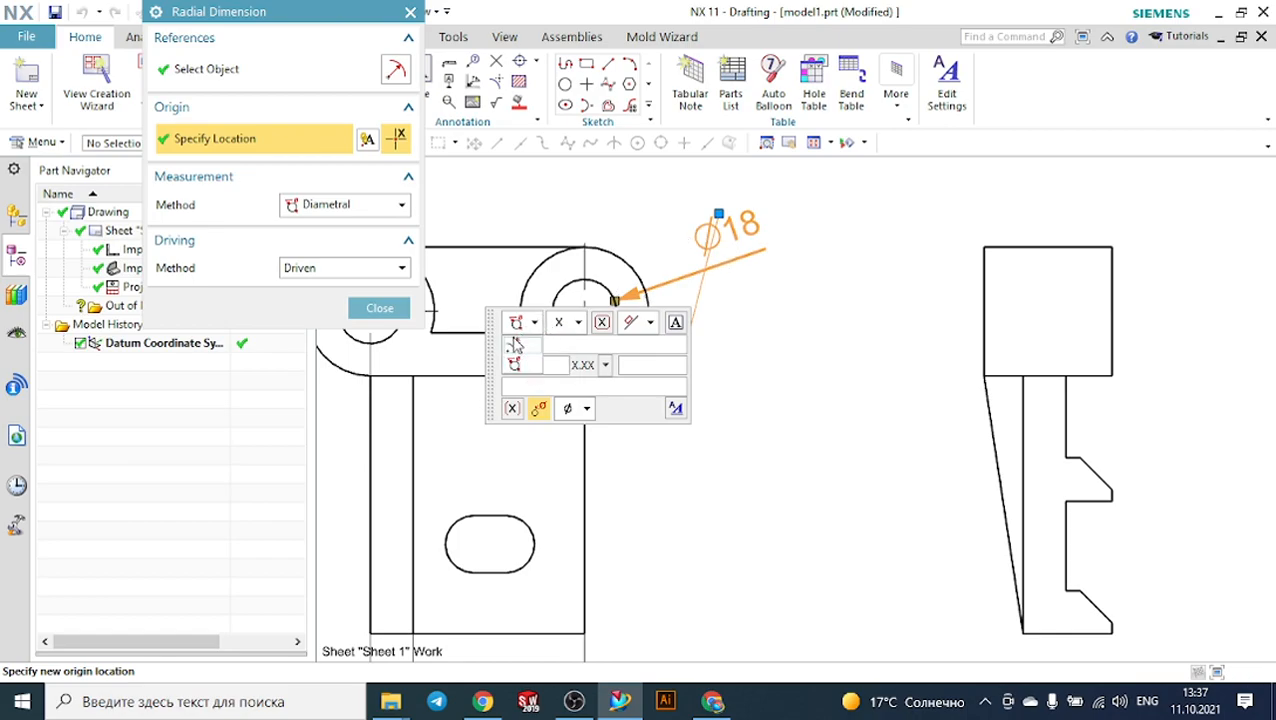
pyautogui.click(515, 344)
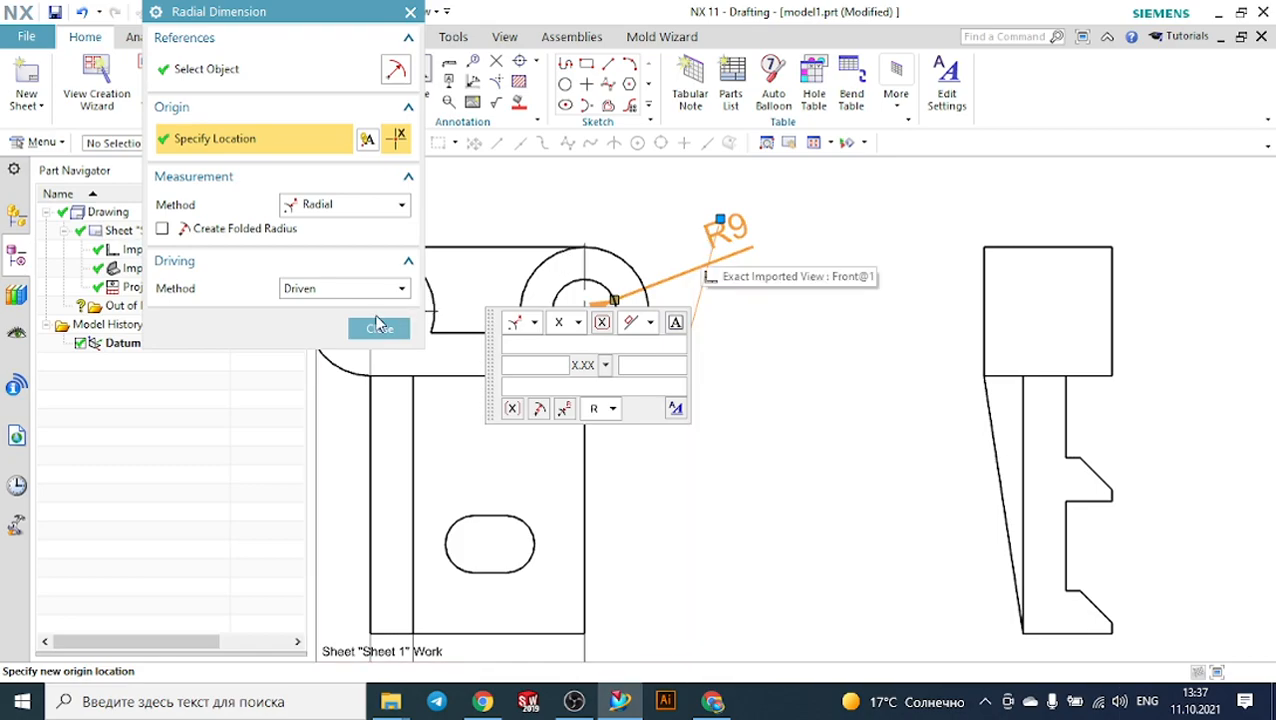
pyautogui.click(379, 328)
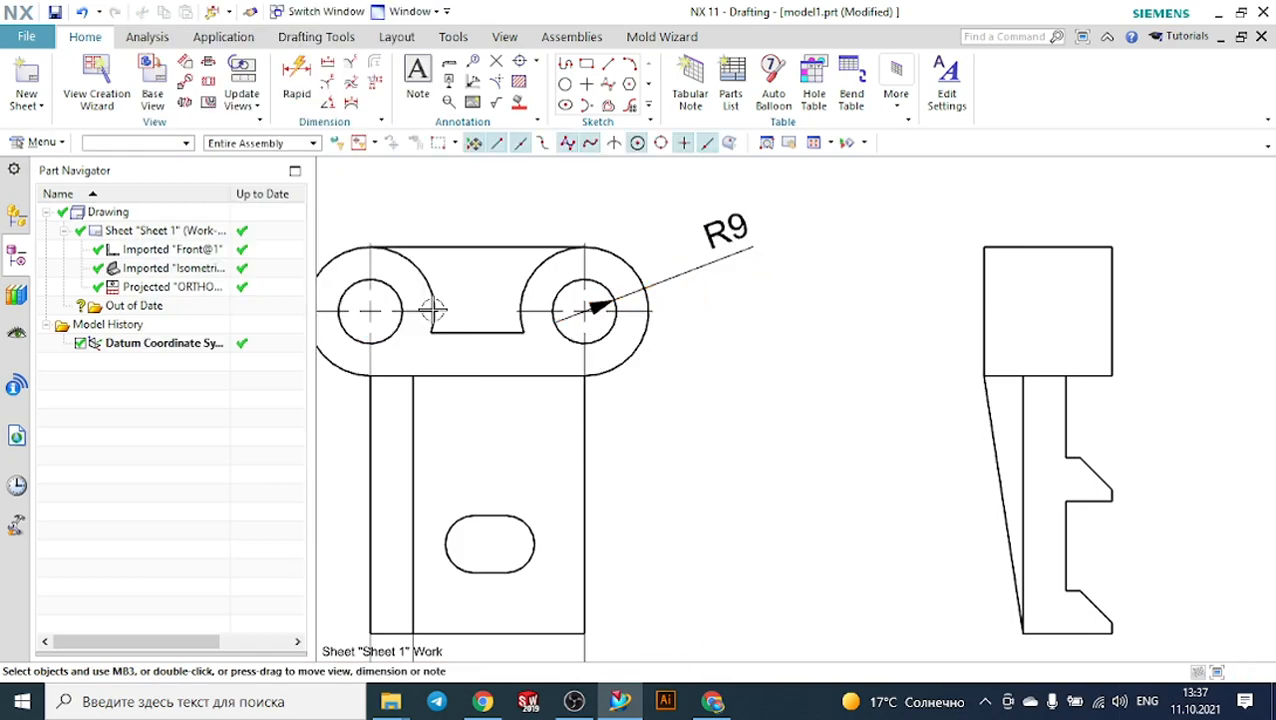
pyautogui.click(738, 235)
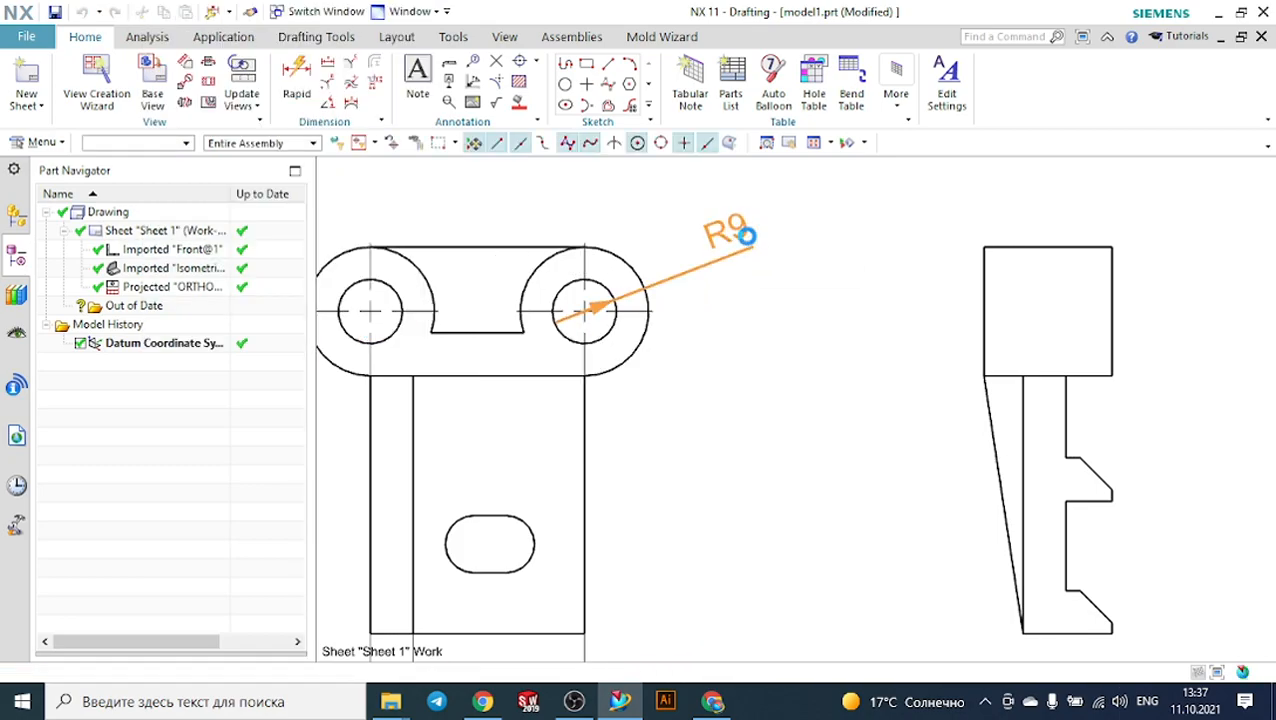
pyautogui.doubleClick(745, 235)
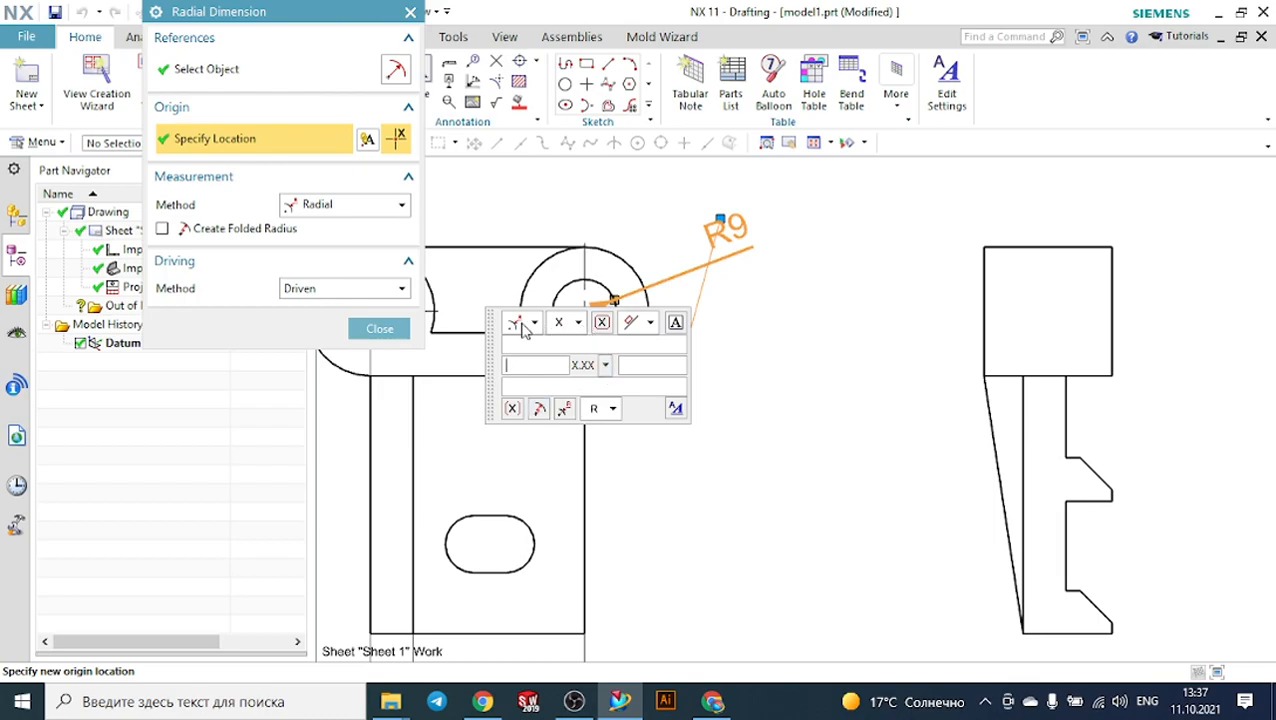
pyautogui.click(651, 329)
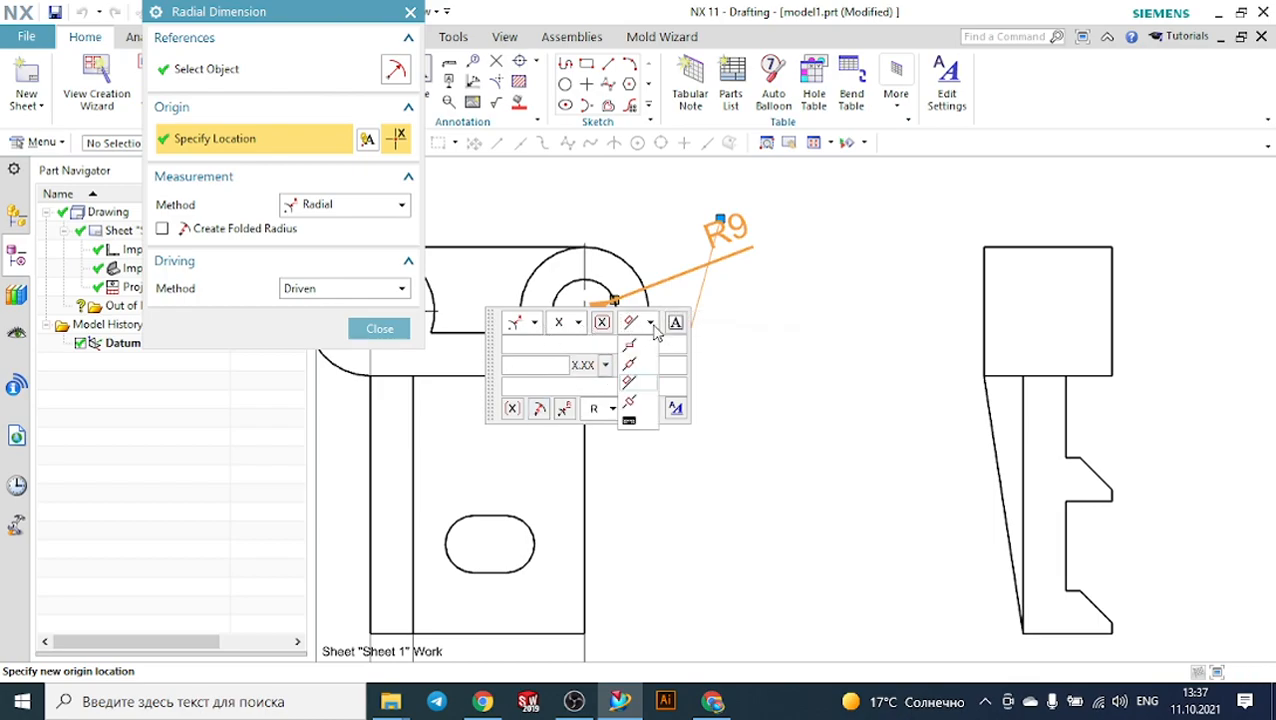
pyautogui.click(637, 345)
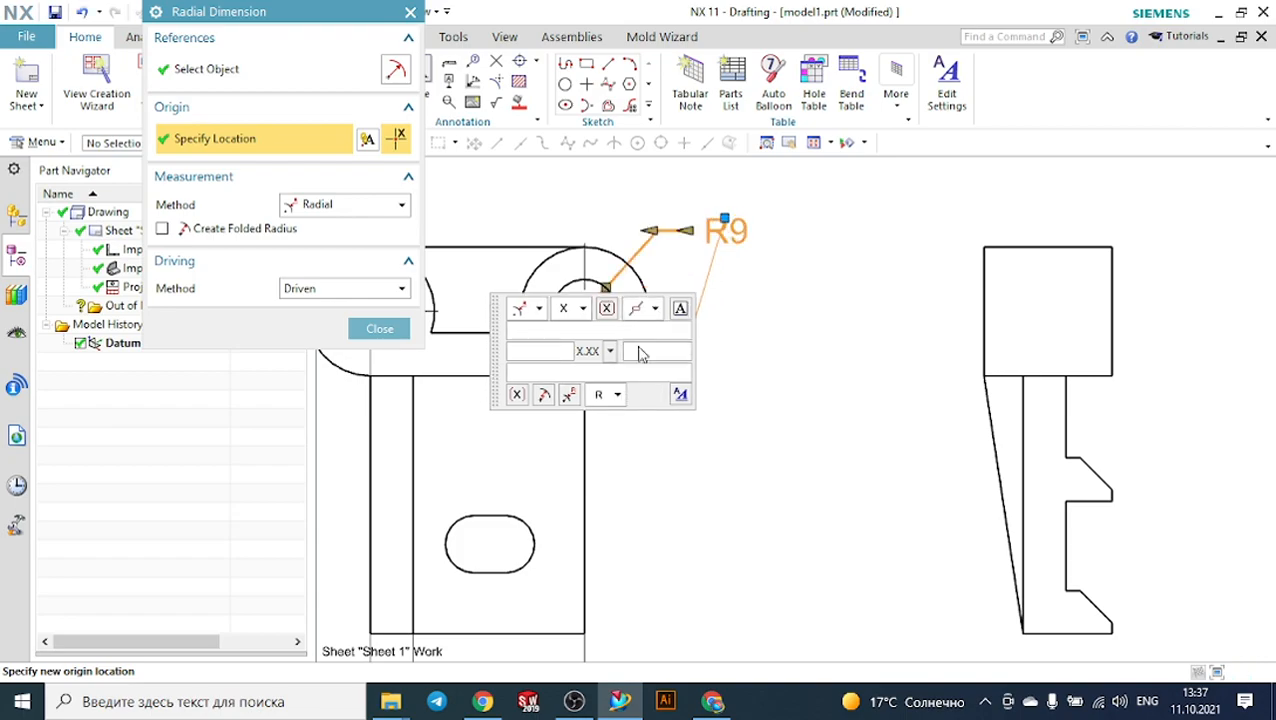
pyautogui.click(405, 331)
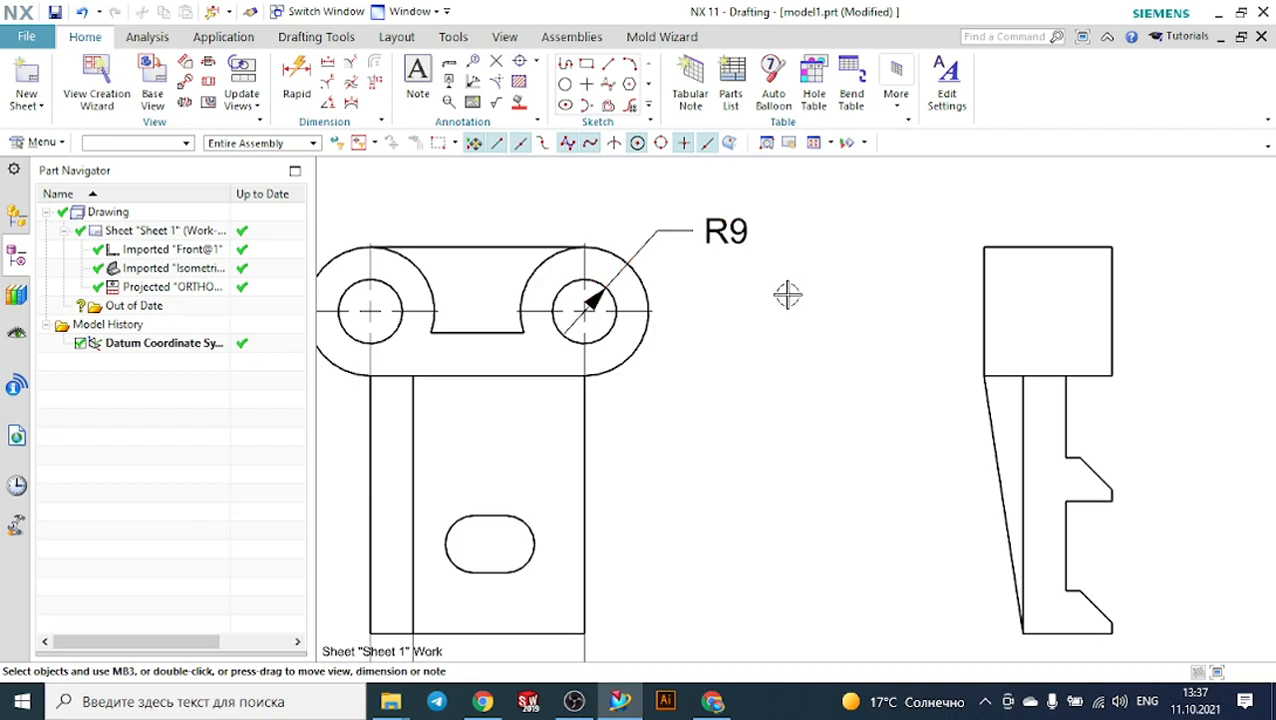
# Try aligned and perpendicular text orientations on the hole's radial dimension, then return it to horizontal text.
pyautogui.doubleClick(700, 230)
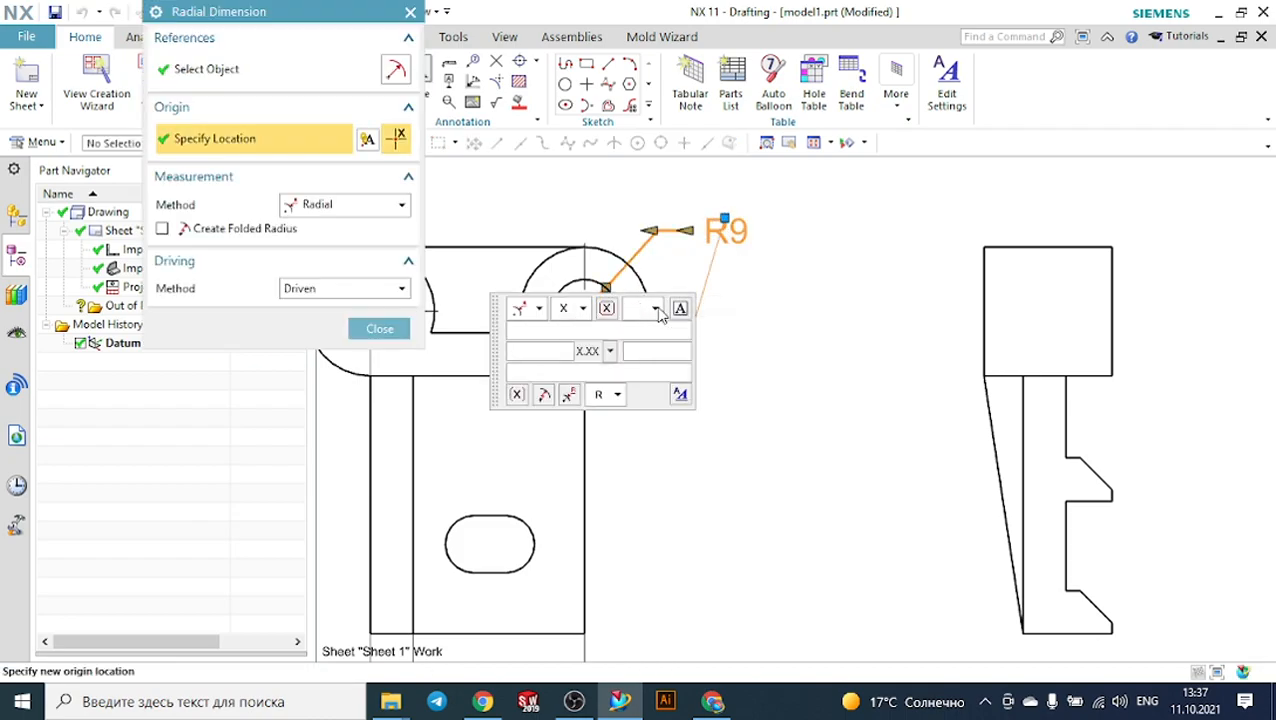
pyautogui.click(656, 310)
pyautogui.click(635, 349)
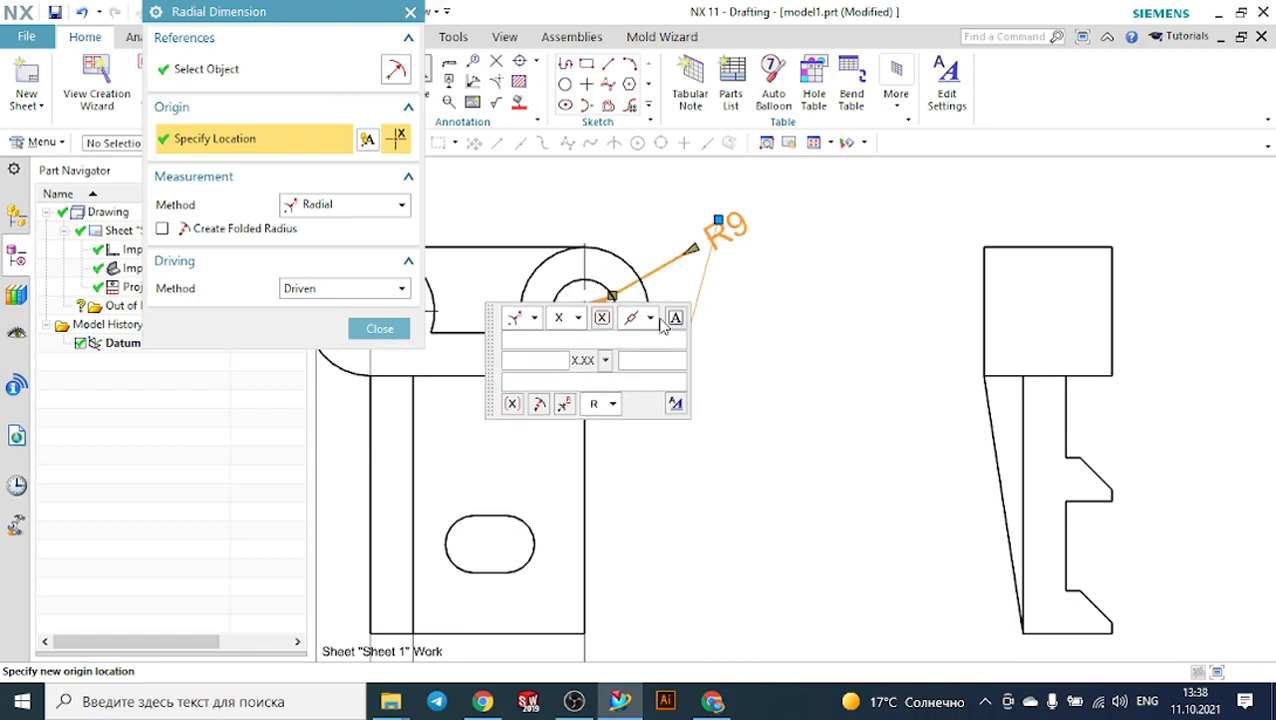
pyautogui.click(650, 318)
pyautogui.click(634, 398)
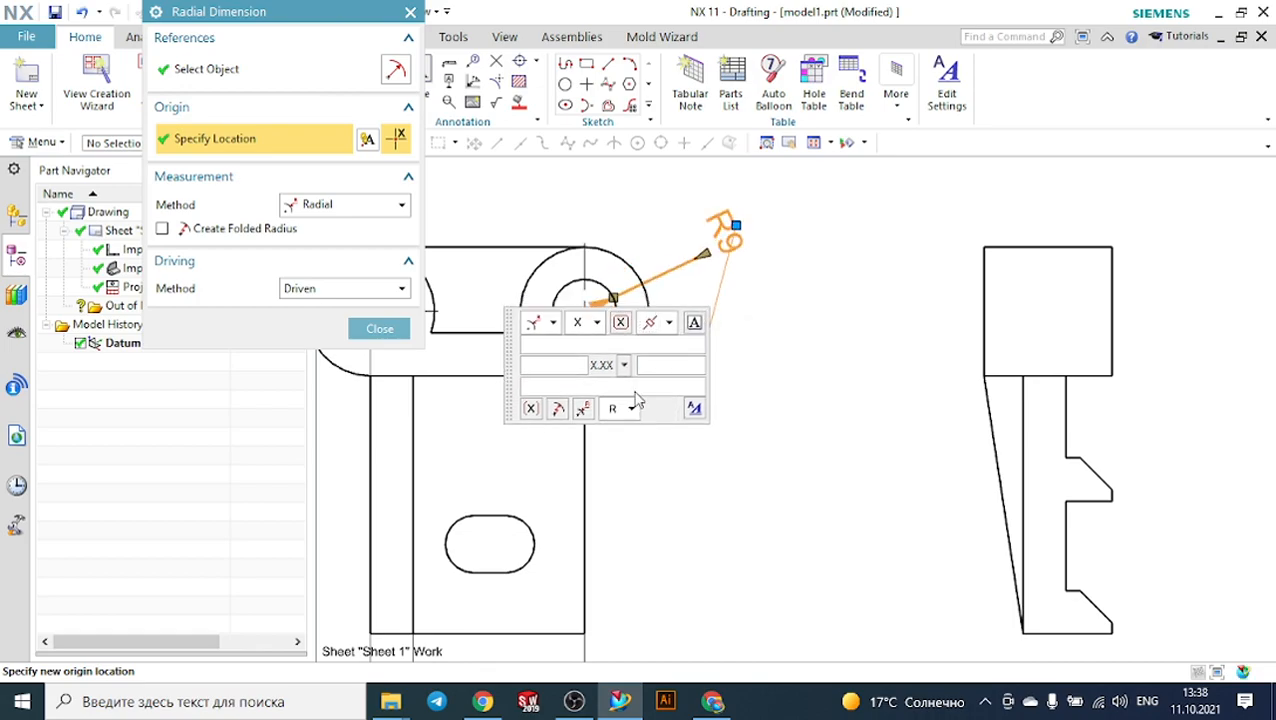
pyautogui.click(670, 323)
pyautogui.click(648, 357)
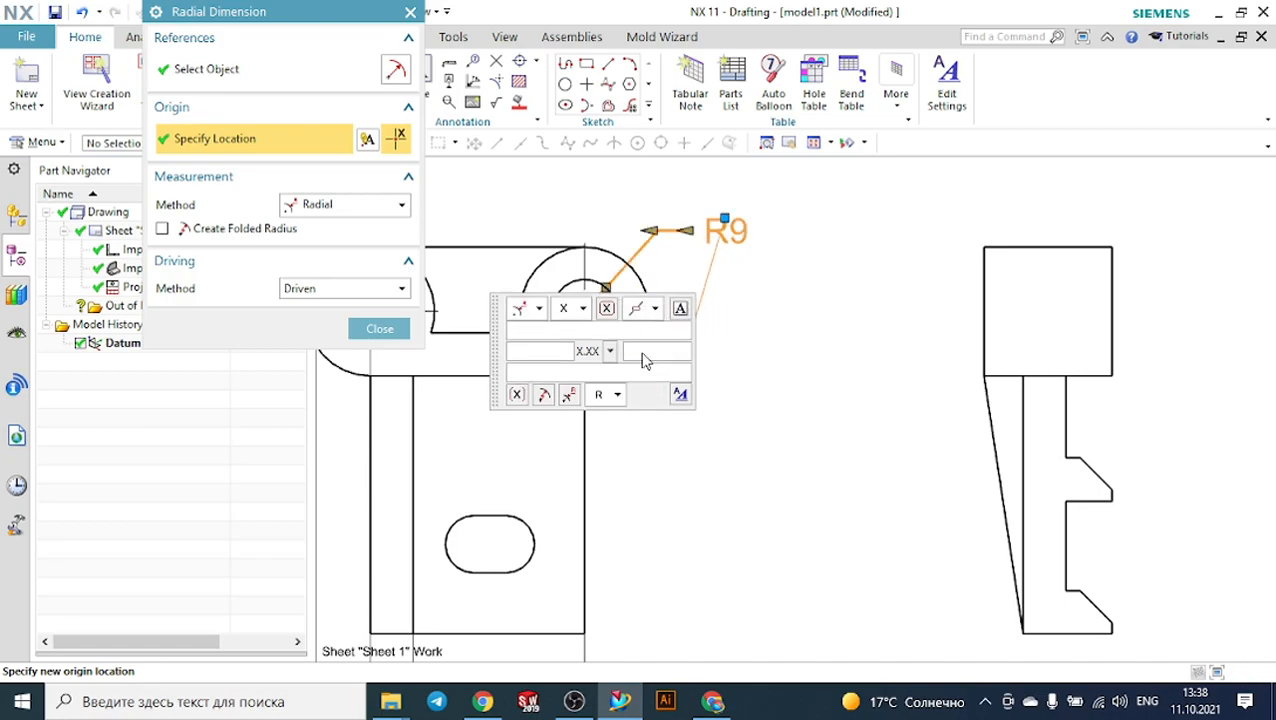
pyautogui.click(380, 328)
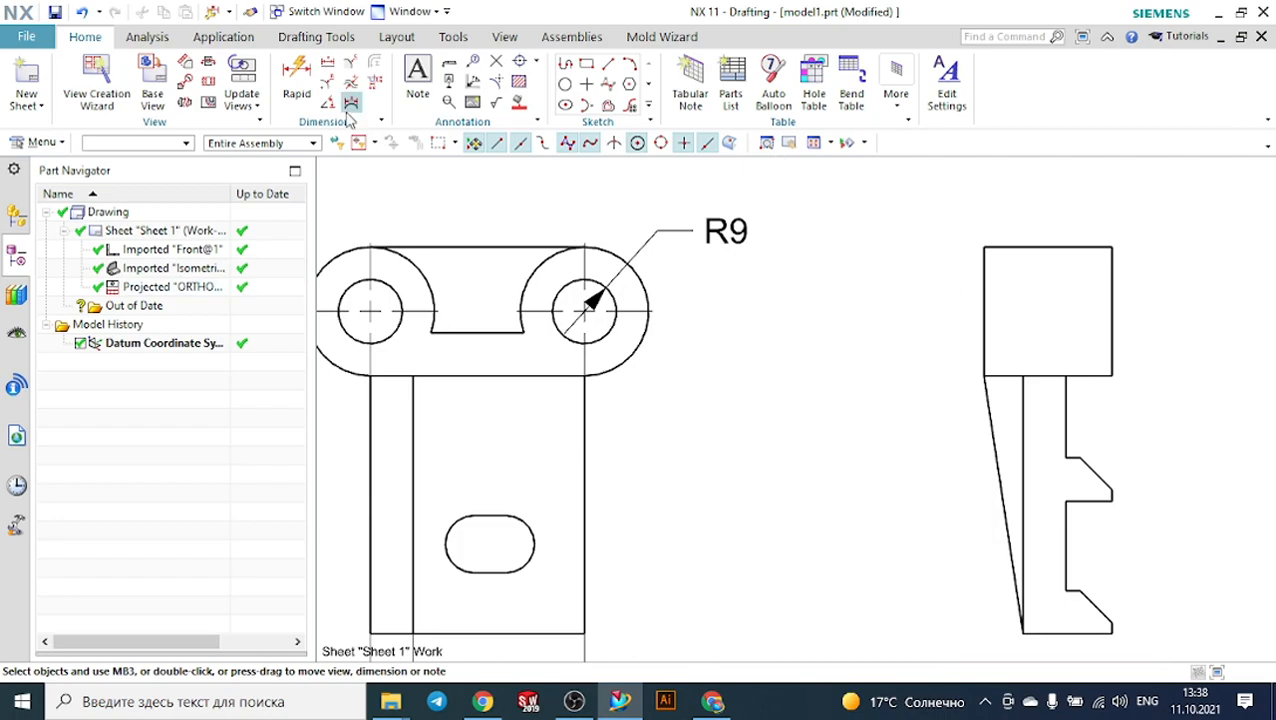
# Add a rapid dimension between the centres of the front view's two upper holes, placed above the view.
pyautogui.click(300, 82)
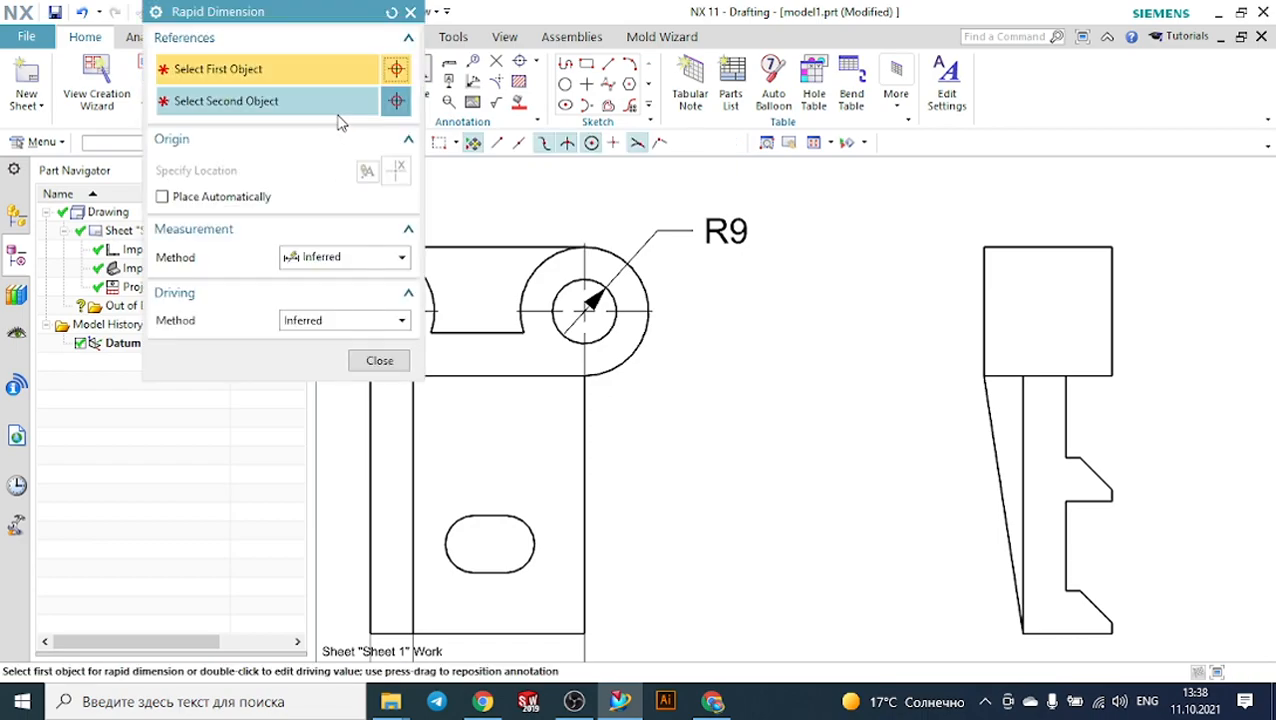
pyautogui.moveTo(302, 14); pyautogui.dragTo(198, 40)
pyautogui.click(369, 310)
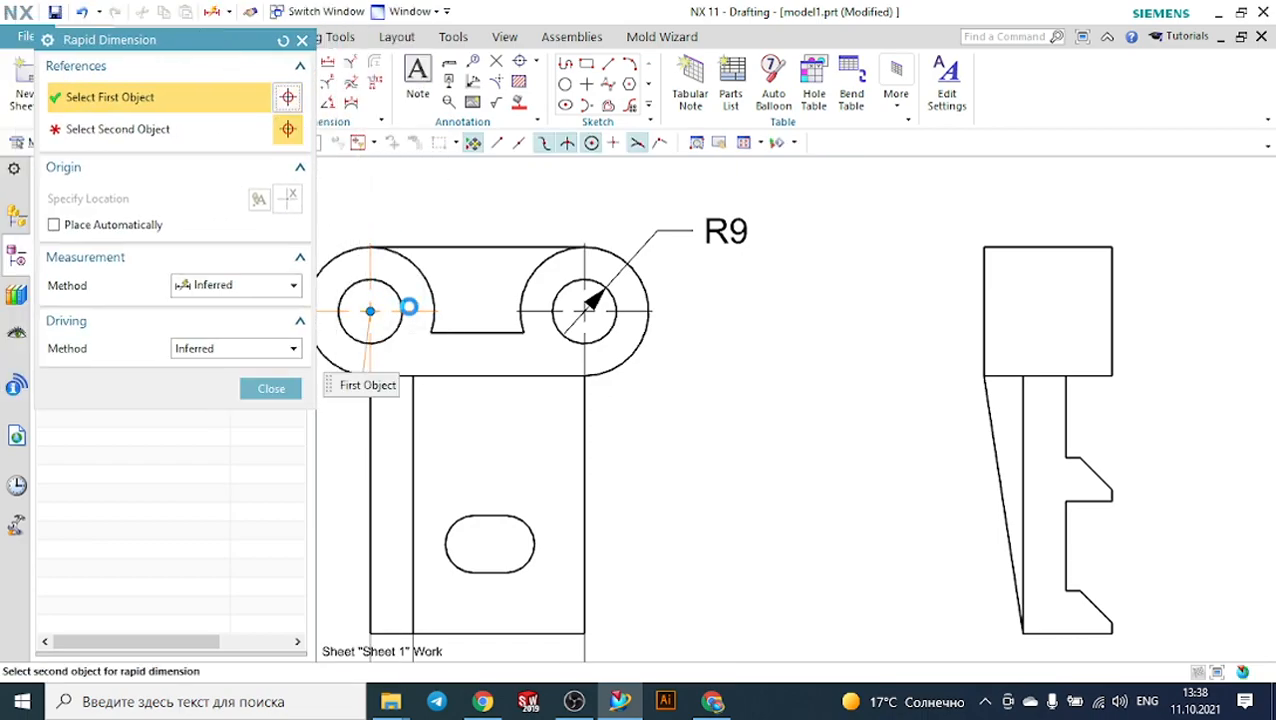
pyautogui.click(585, 310)
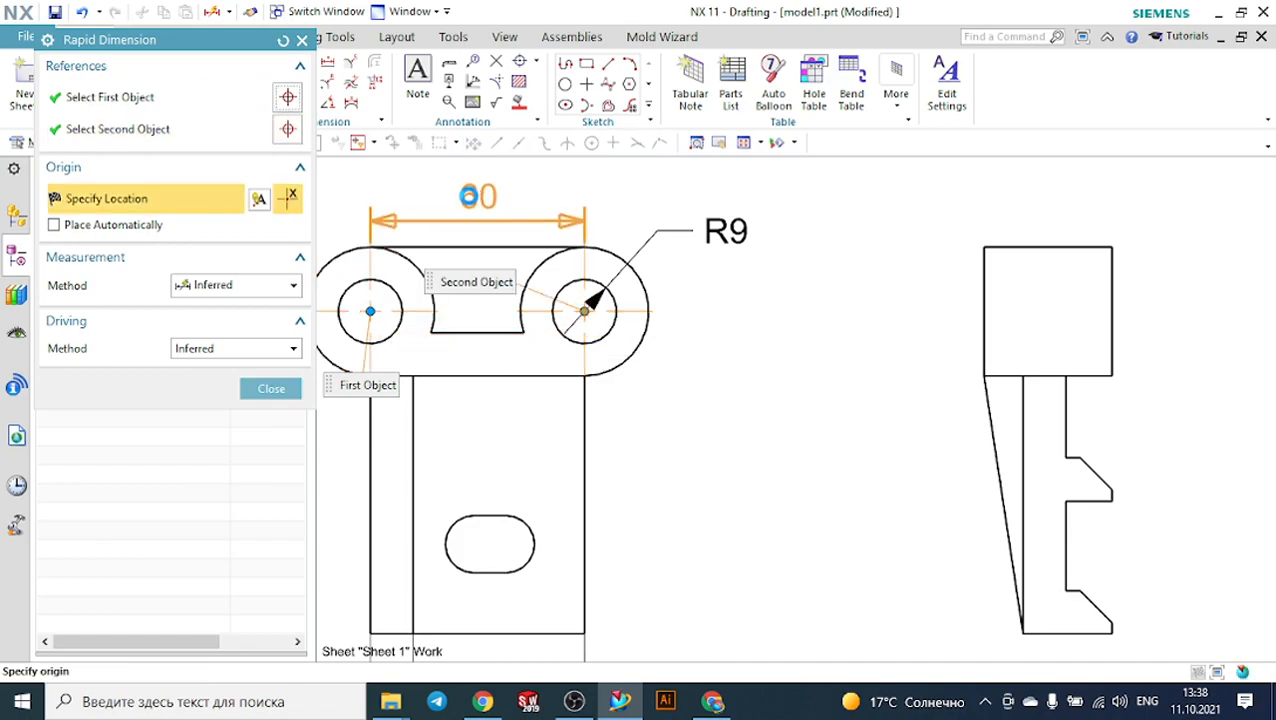
pyautogui.click(469, 196)
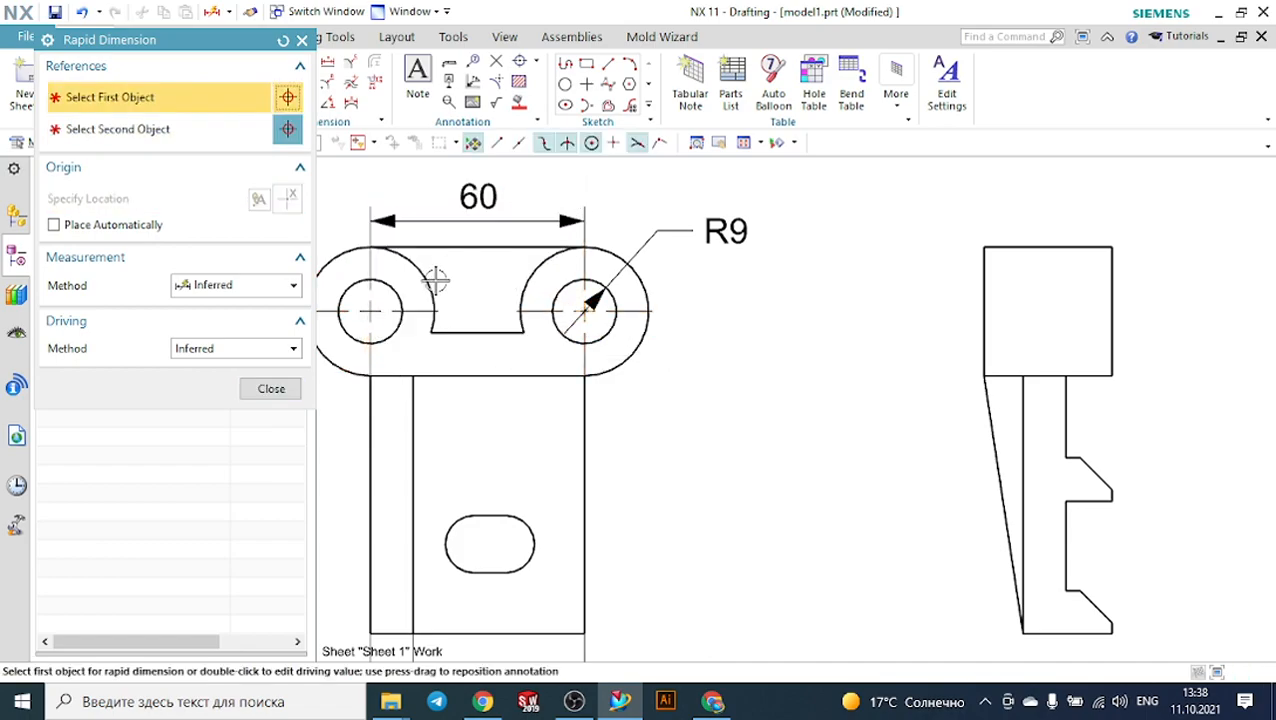
pyautogui.click(286, 389)
# Try a chamfer dimension on the side view's upper hook using its short vertical edge, and undo it.
pyautogui.scroll(-3, 652, 245)
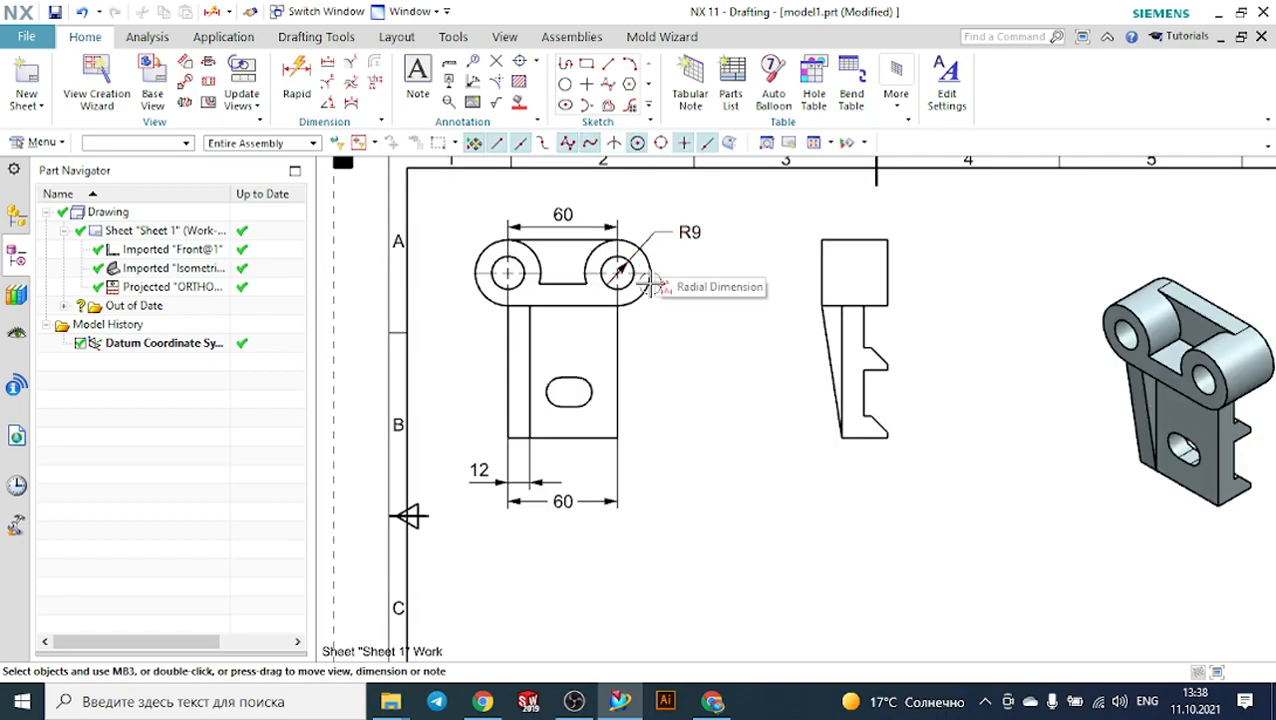
pyautogui.scroll(1, 692, 345)
pyautogui.scroll(-1, 692, 345)
pyautogui.scroll(2, 930, 282)
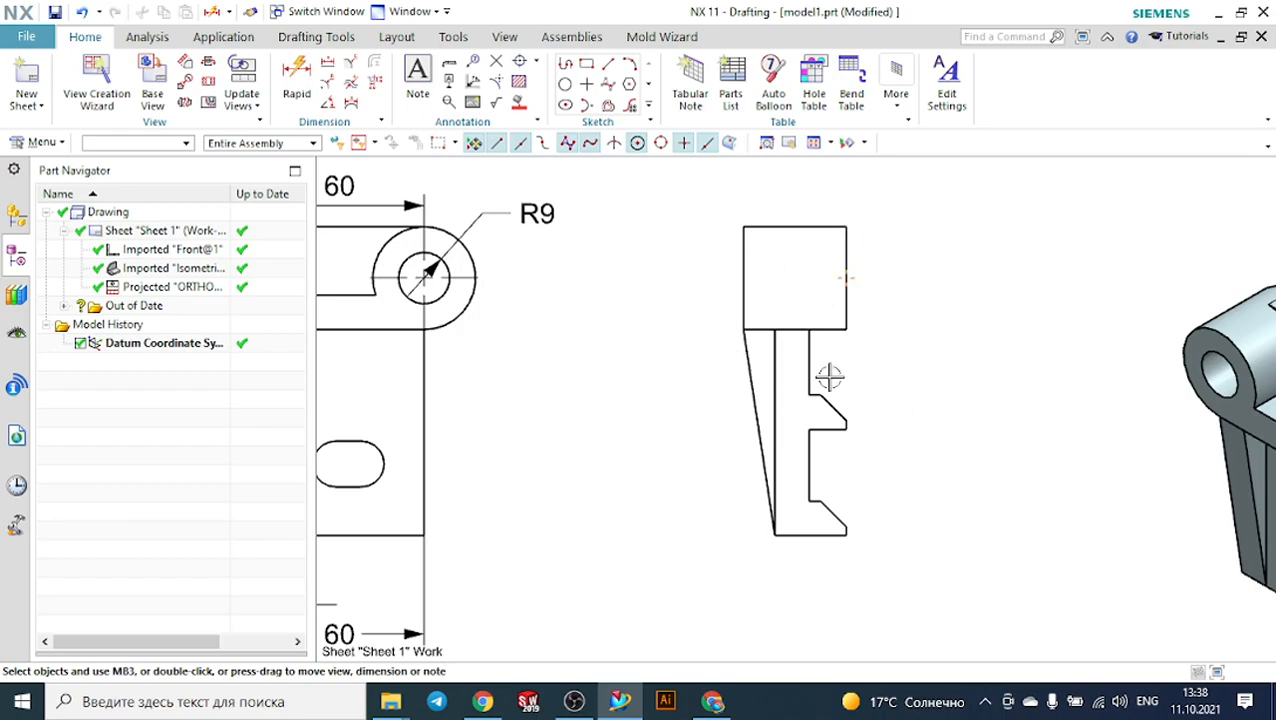
pyautogui.click(351, 66)
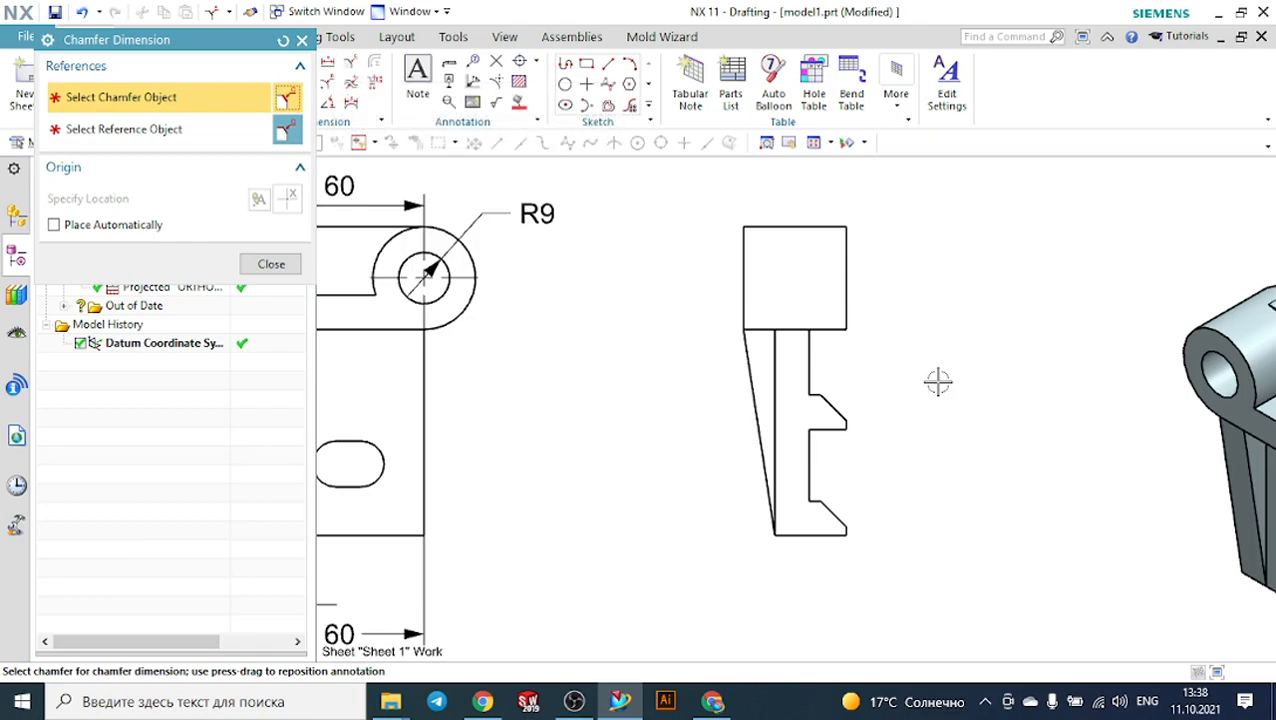
pyautogui.scroll(3, 880, 441)
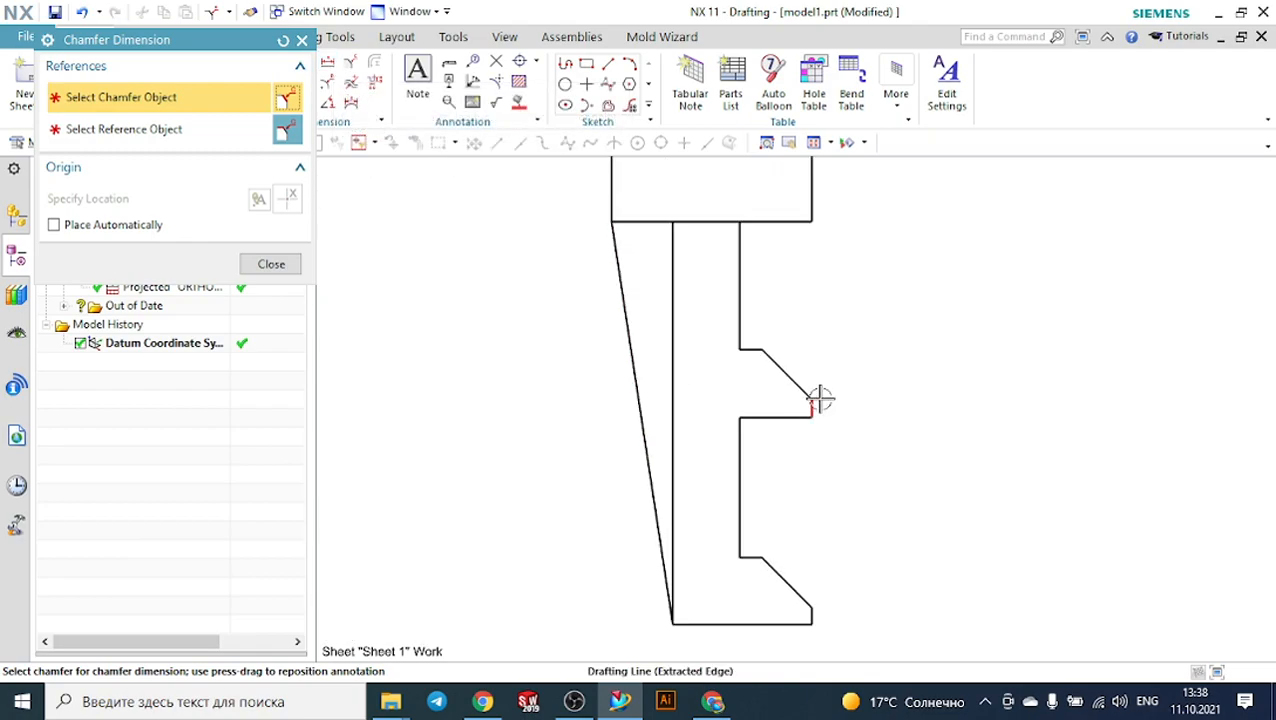
pyautogui.scroll(2, 815, 410)
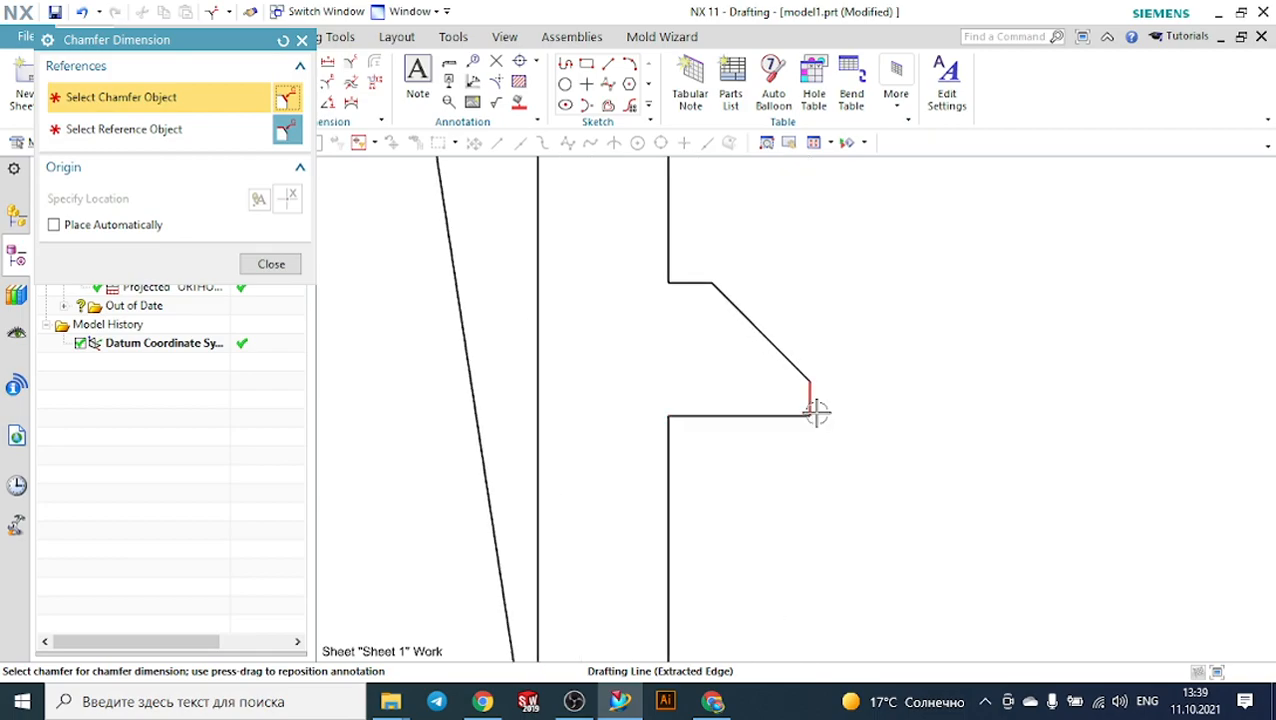
pyautogui.click(806, 372)
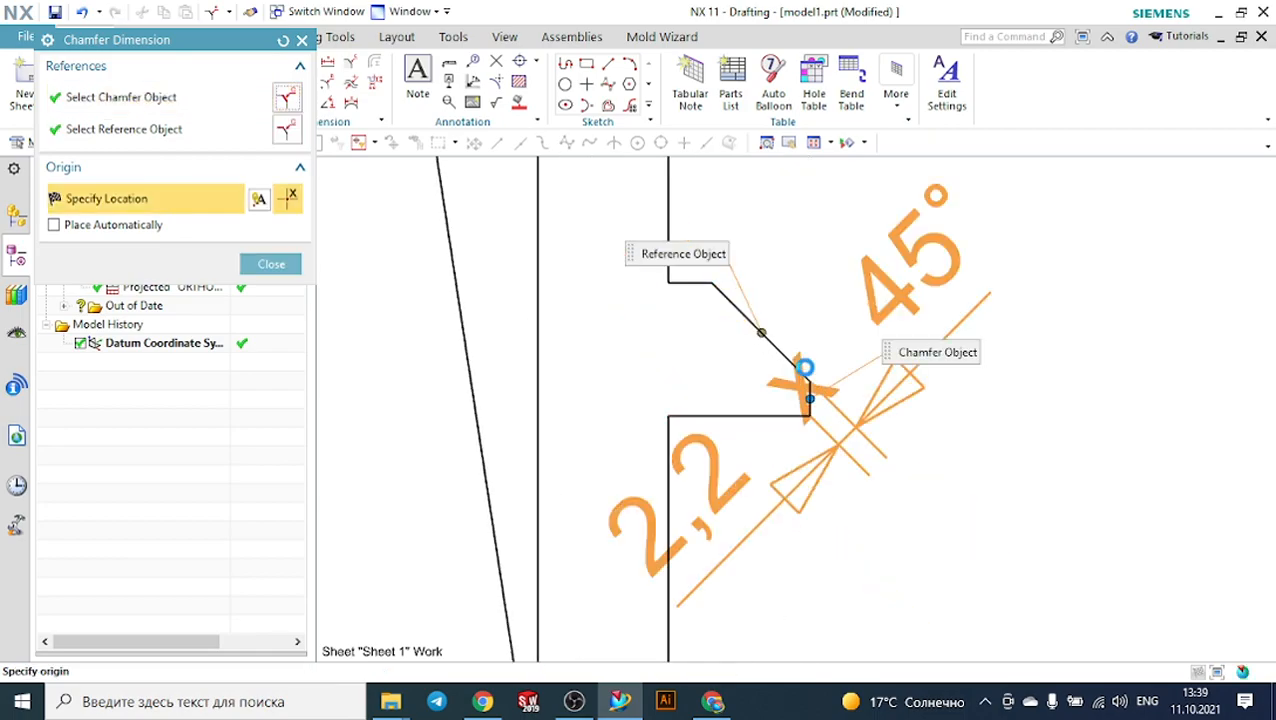
pyautogui.click(690, 277)
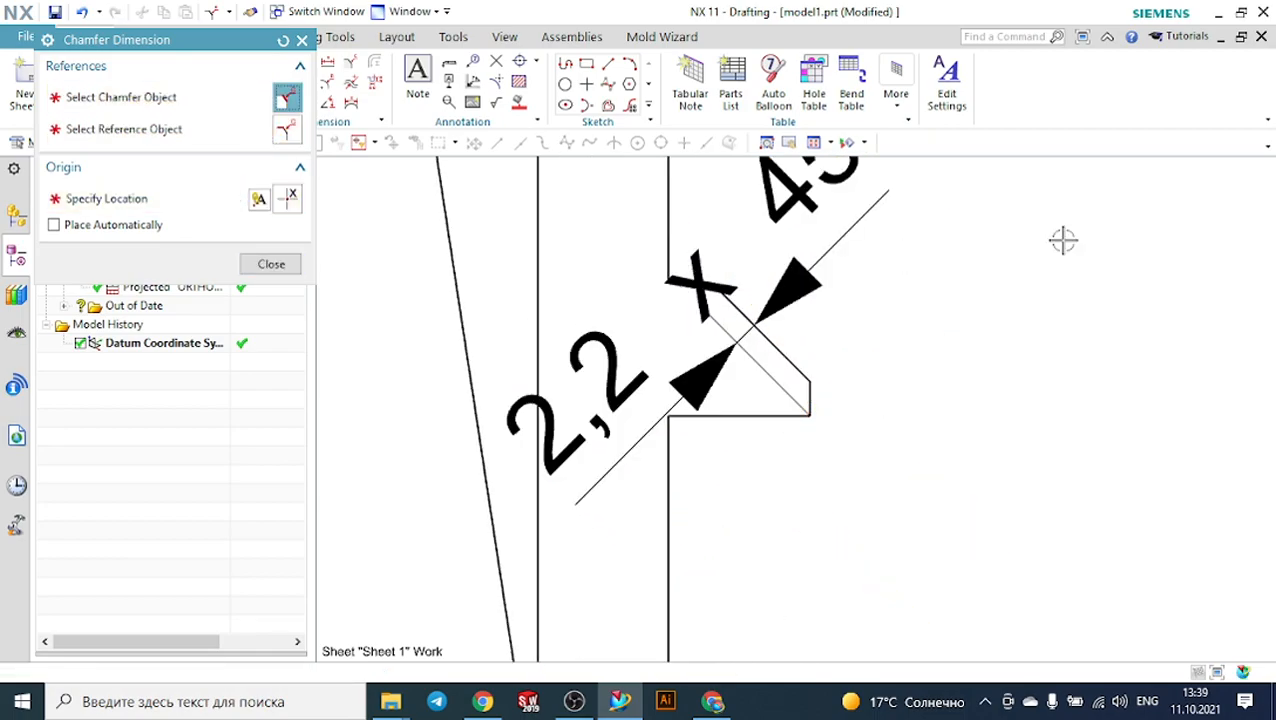
pyautogui.click(271, 264)
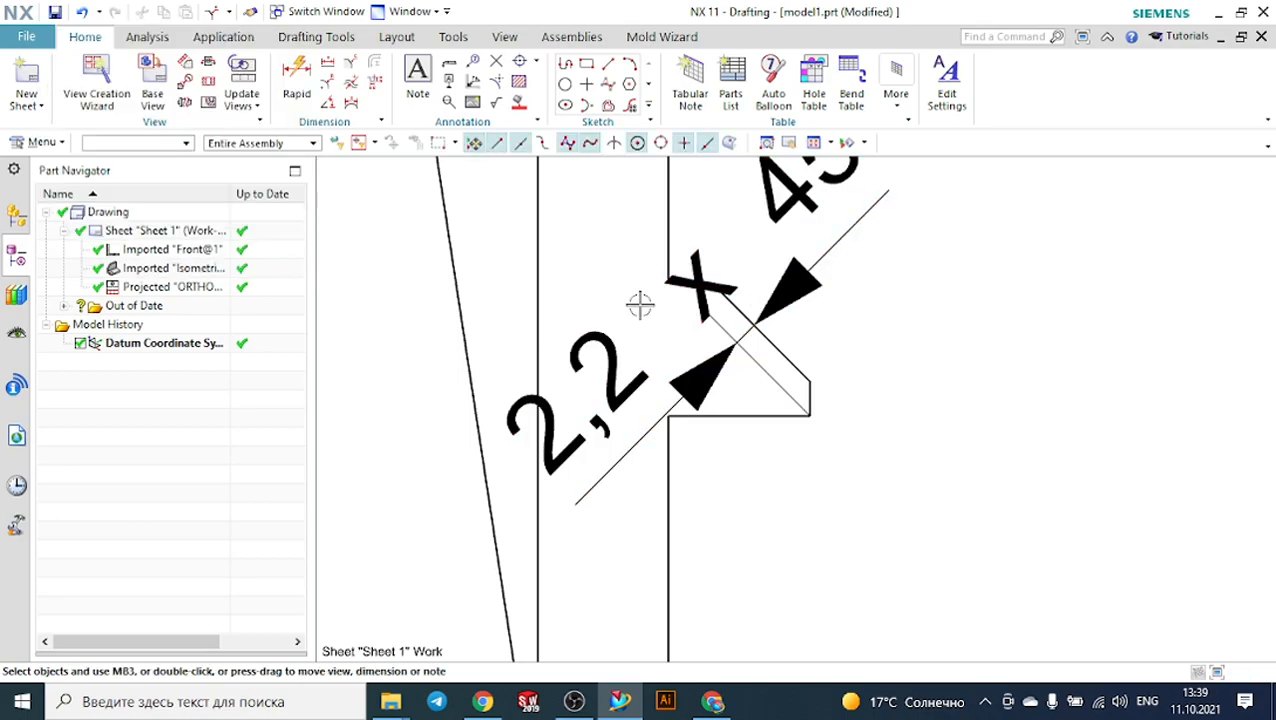
pyautogui.scroll(-5, 640, 304)
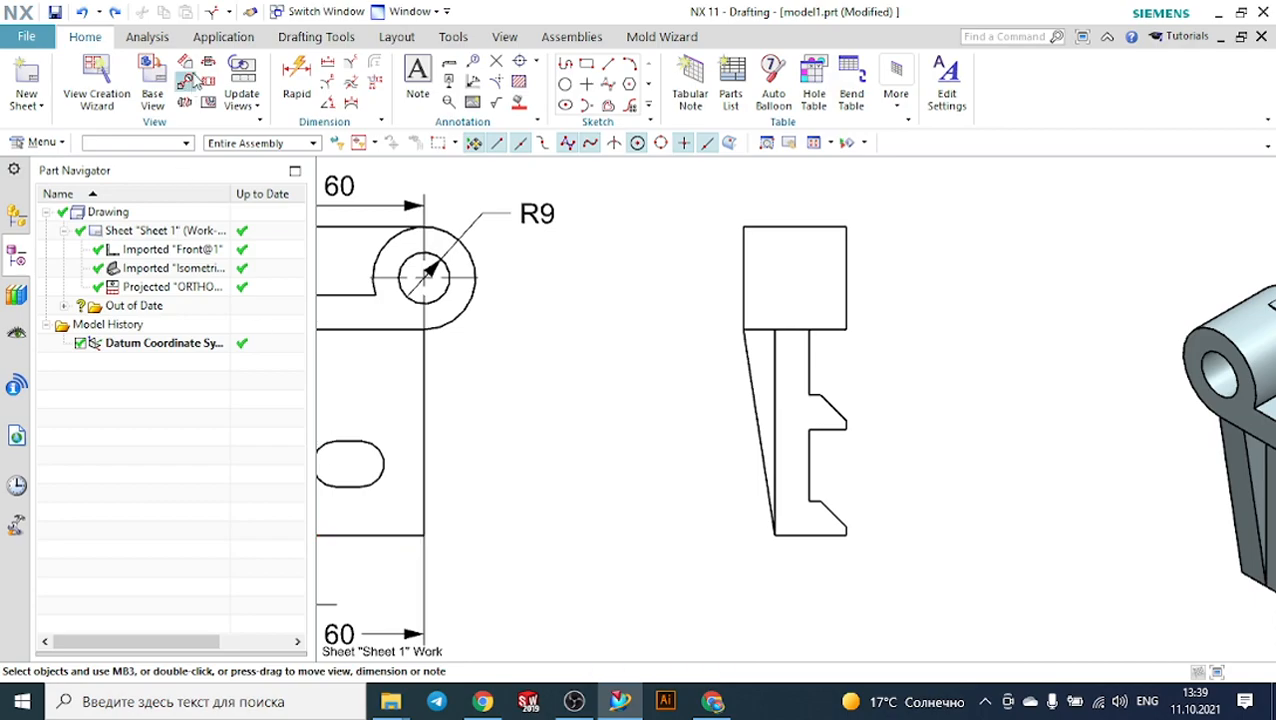
# Add a chamfer dimension to the upper hook's slanted edge in the side view, using the short horizontal edge as reference and placing it beside the hook.
pyautogui.click(385, 87)
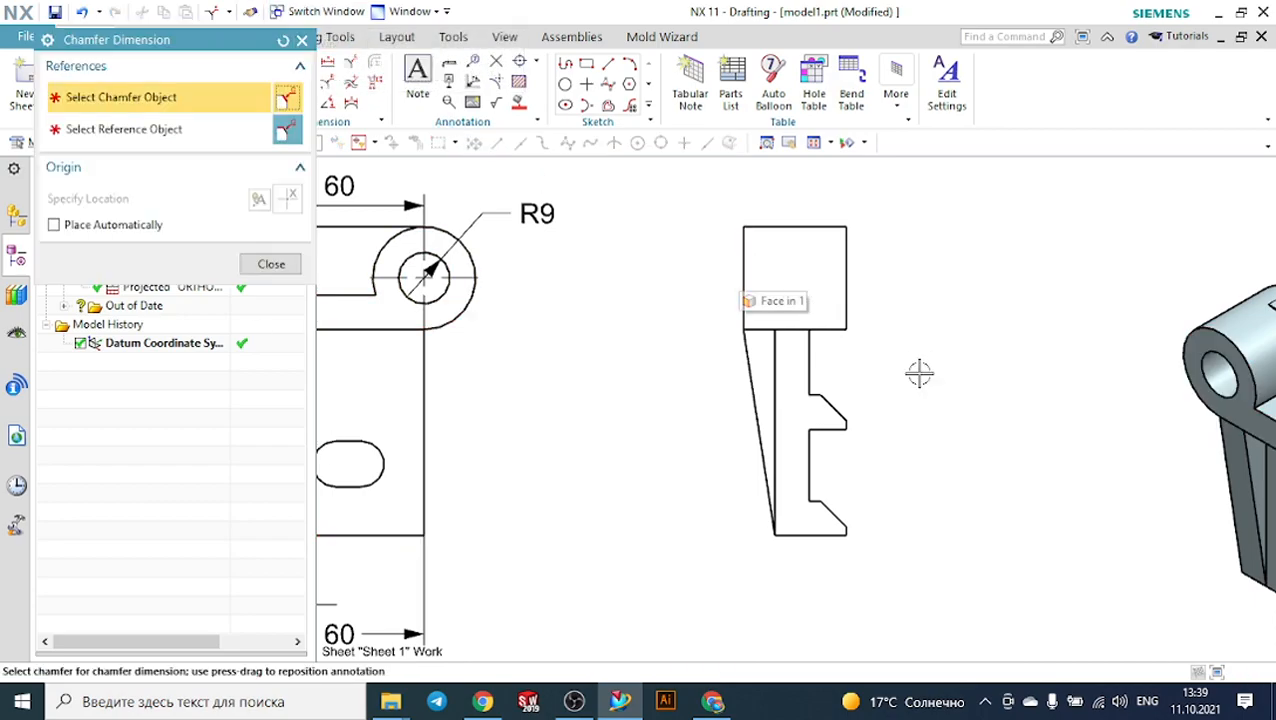
pyautogui.scroll(4, 885, 400)
pyautogui.click(724, 428)
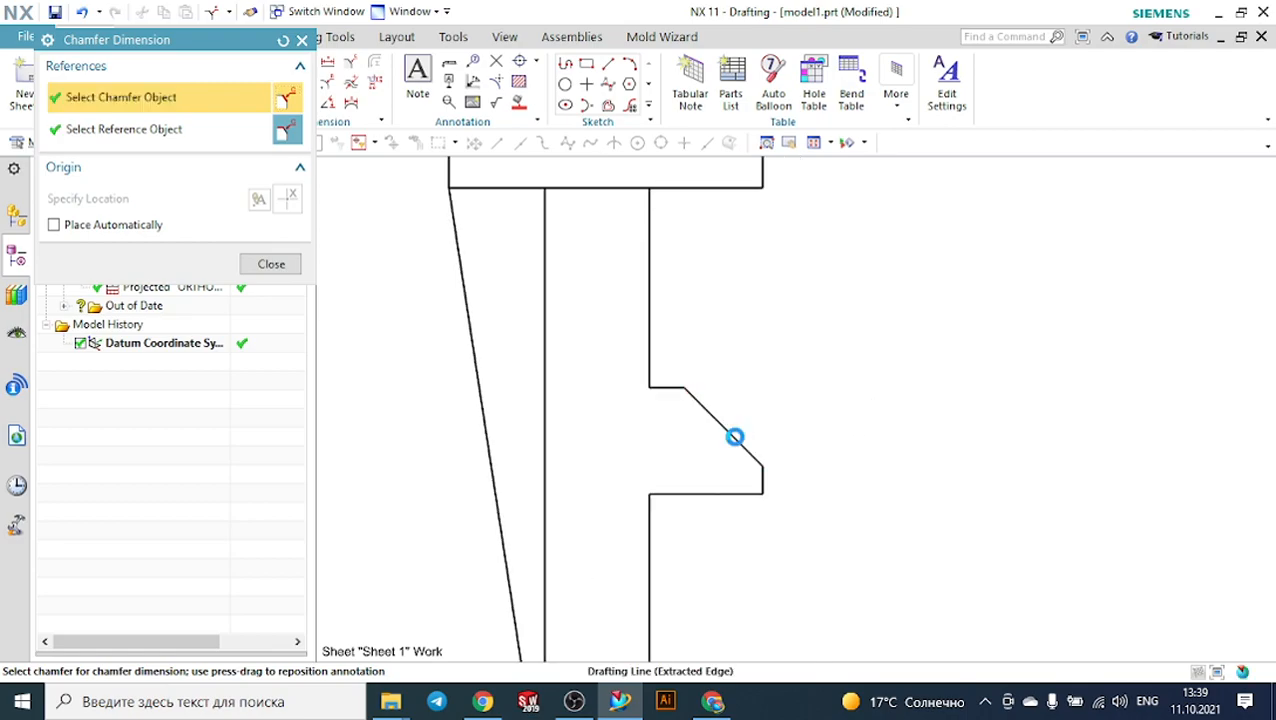
pyautogui.scroll(4, 707, 391)
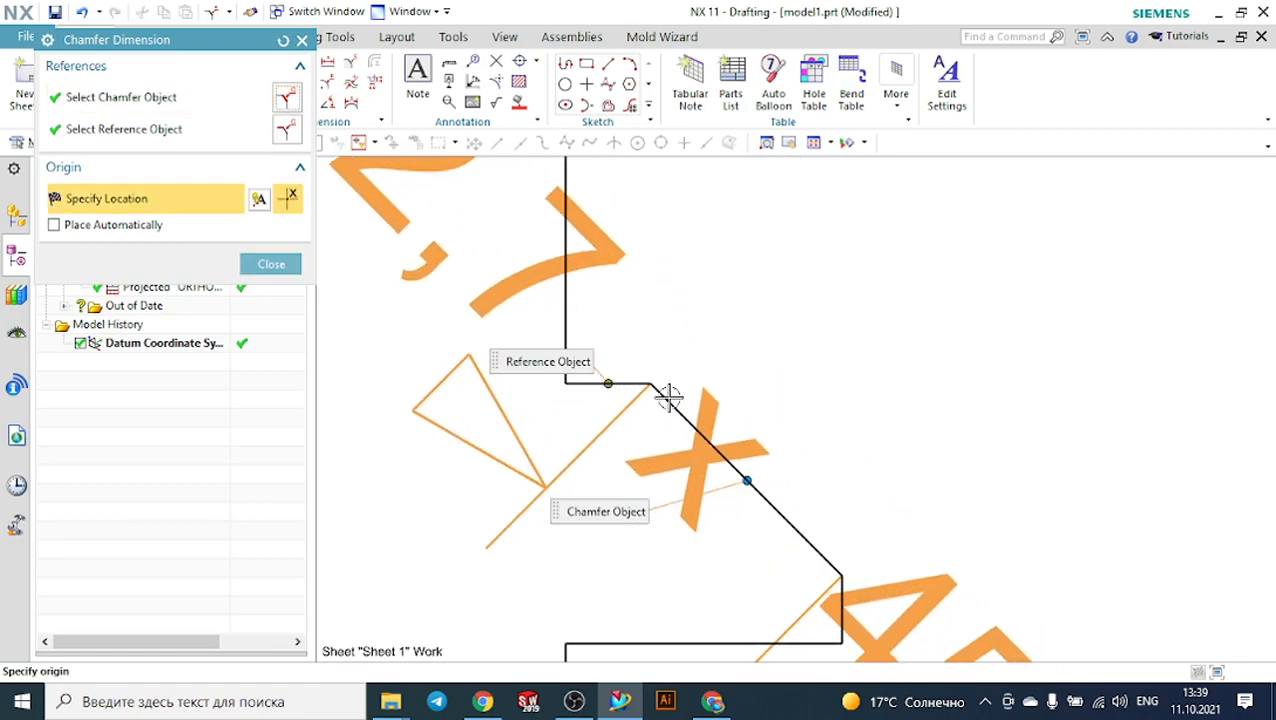
pyautogui.click(638, 382)
pyautogui.click(648, 377)
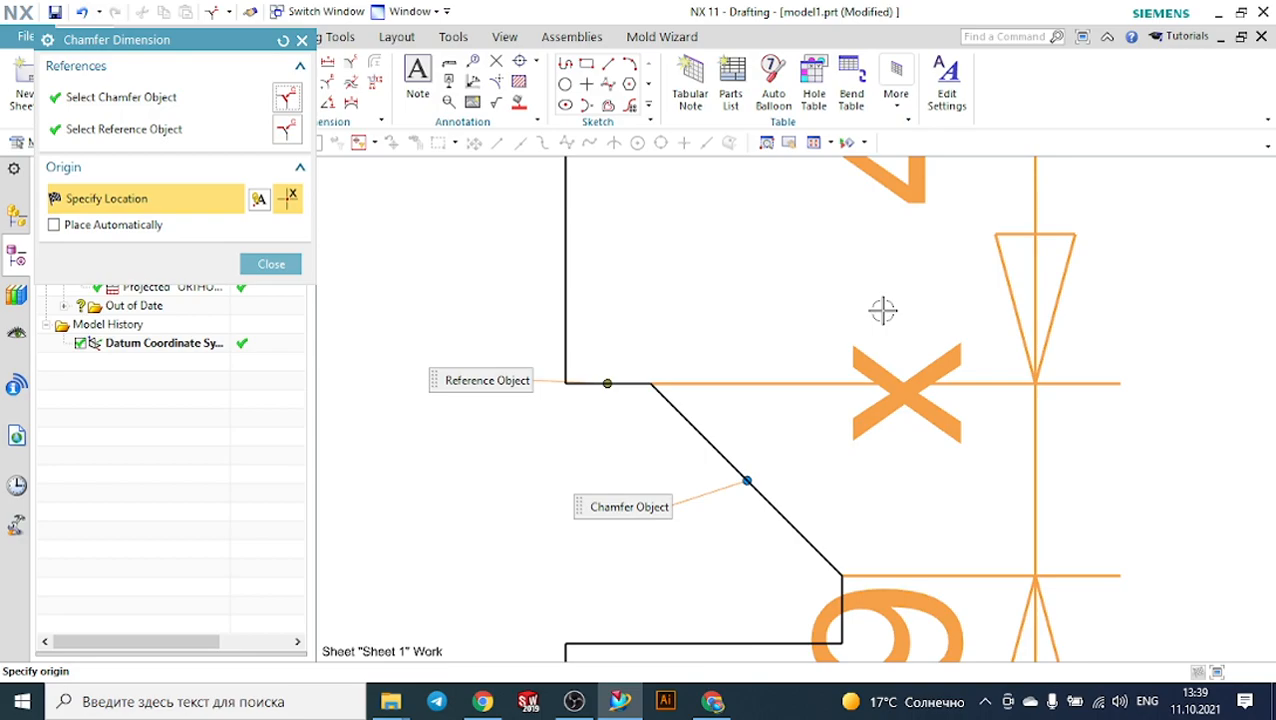
pyautogui.click(884, 309)
pyautogui.scroll(-3, 887, 311)
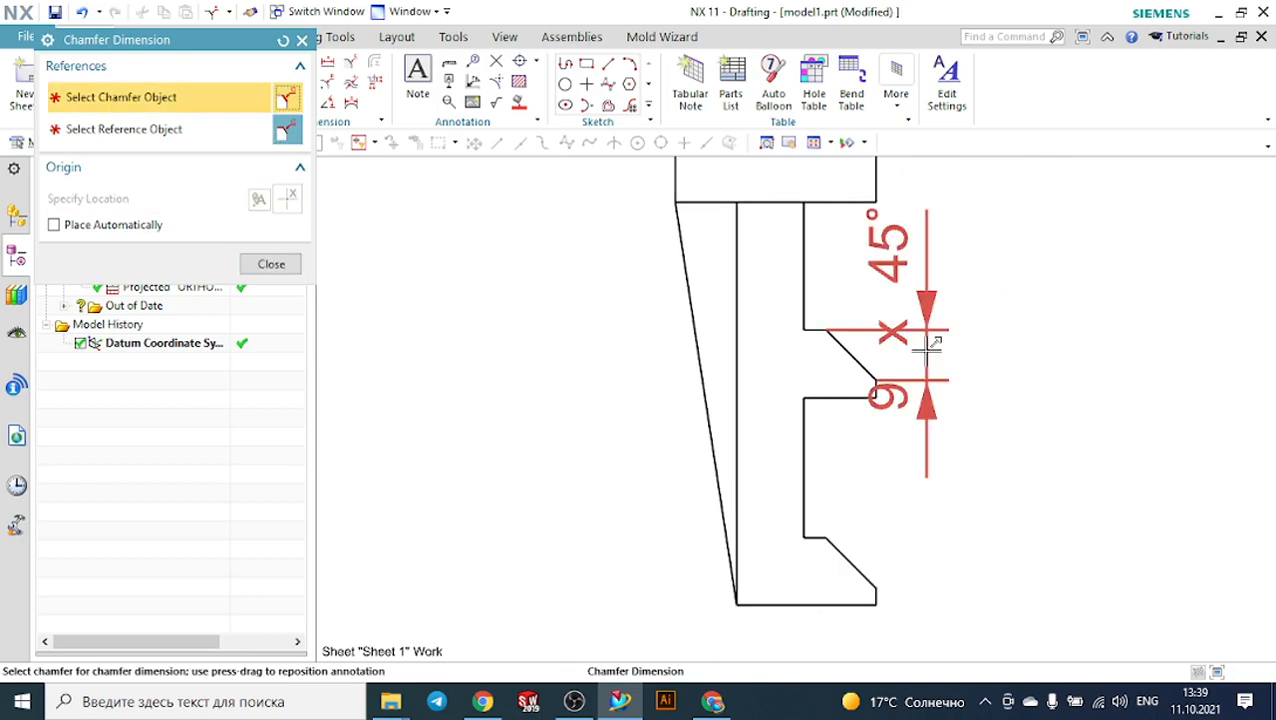
# Move the chamfer dimension farther away from the side view's outline and finish the chamfer dimension command.
pyautogui.scroll(1, 1057, 362)
pyautogui.moveTo(853, 275); pyautogui.dragTo(922, 340)
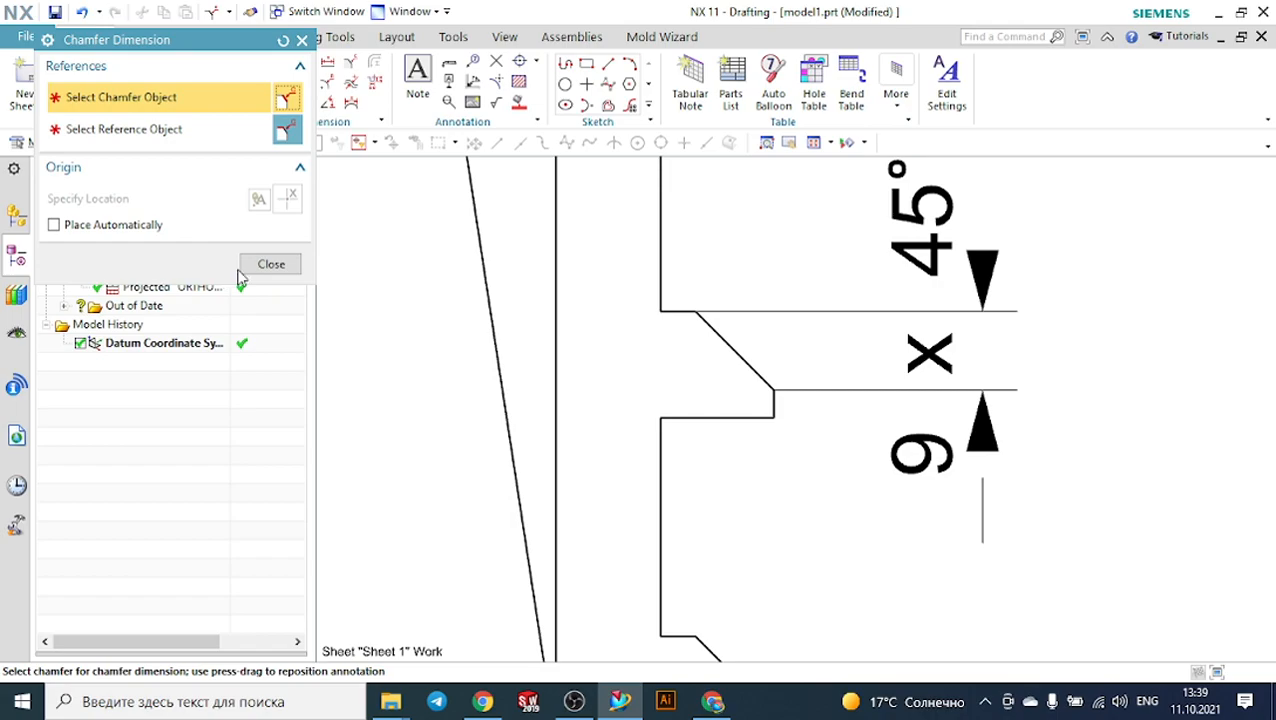
pyautogui.click(271, 264)
# Add a rapid dimension to the right vertical edge of the front view's lower plate, placed to the right of the view.
pyautogui.scroll(-5, 840, 339)
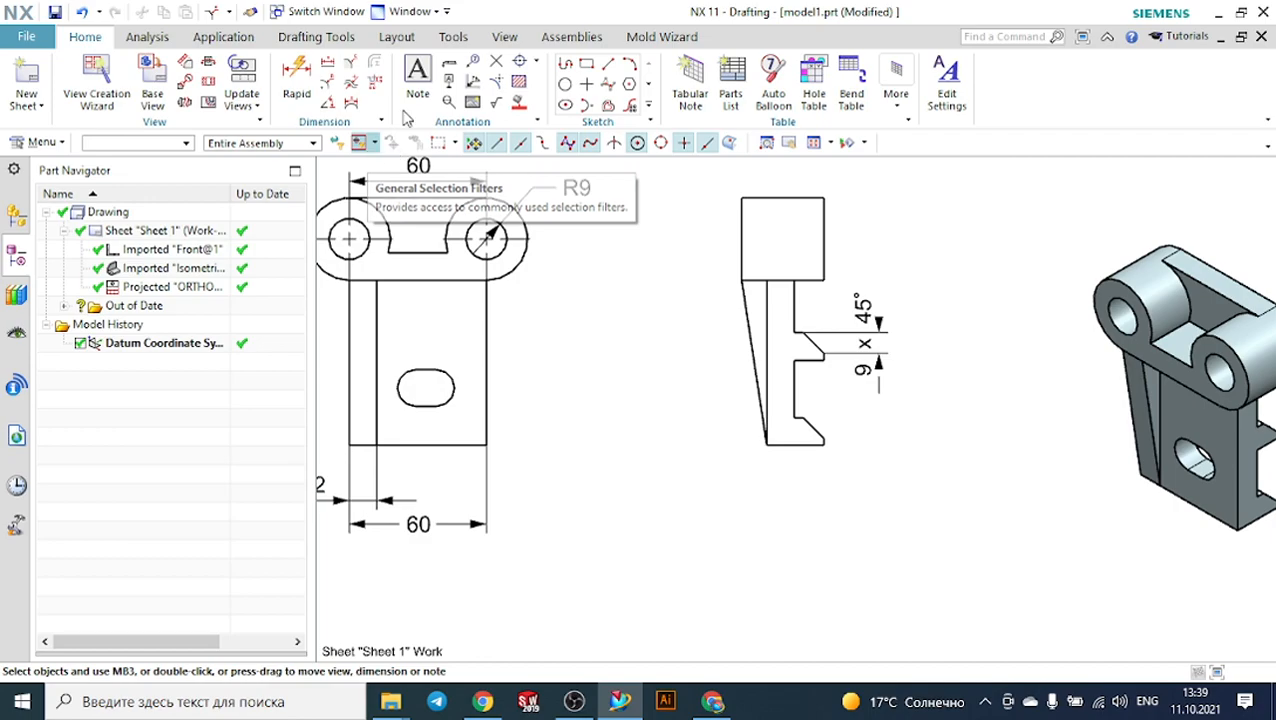
pyautogui.scroll(-1, 500, 348)
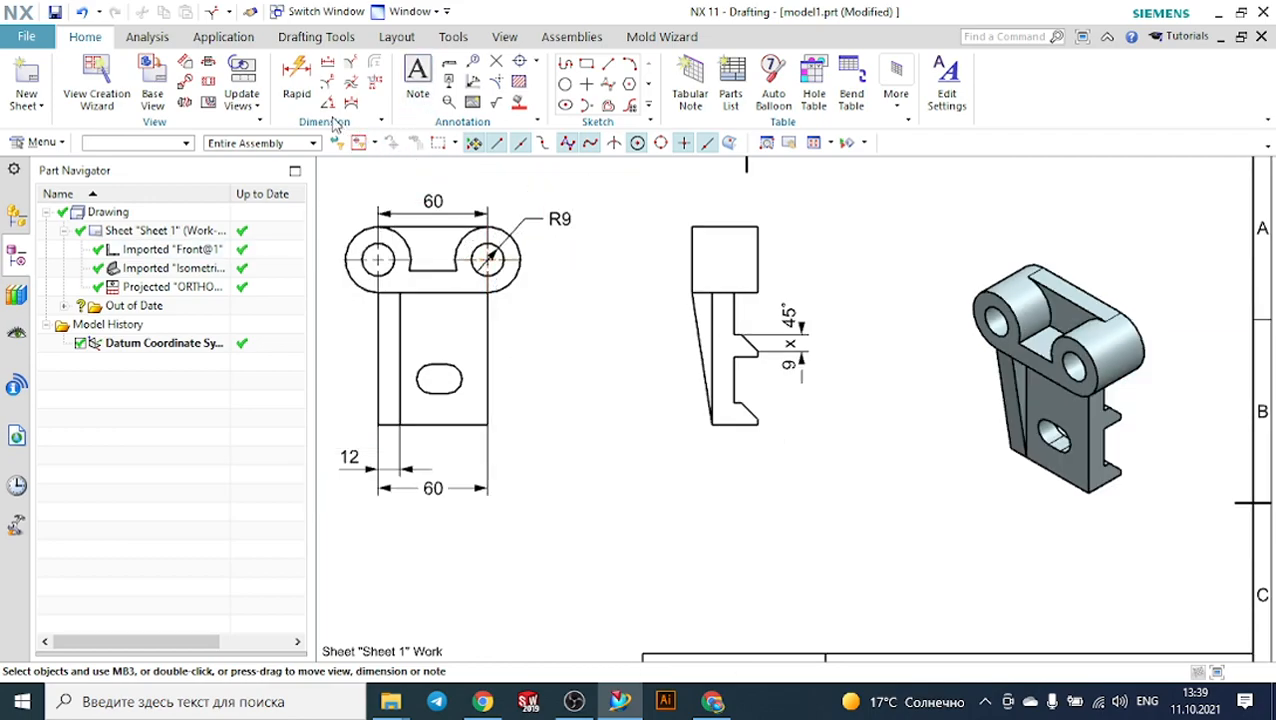
pyautogui.click(298, 78)
pyautogui.scroll(1, 570, 343)
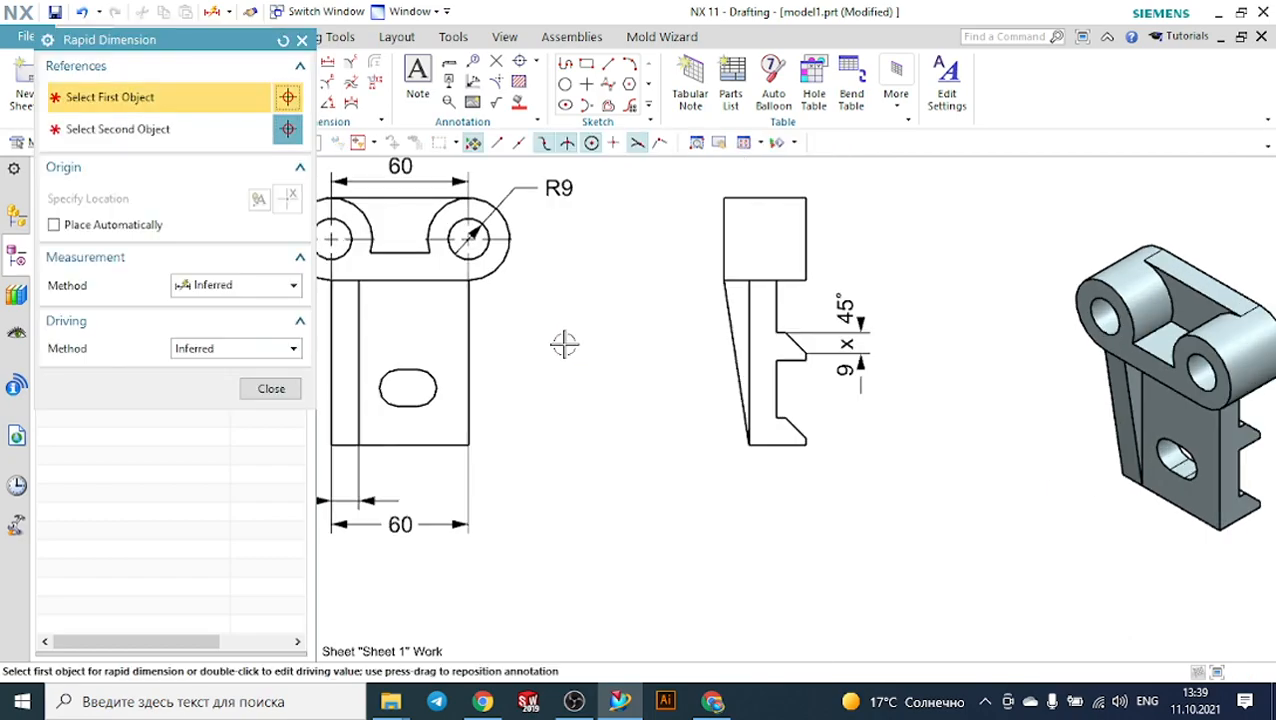
pyautogui.click(472, 350)
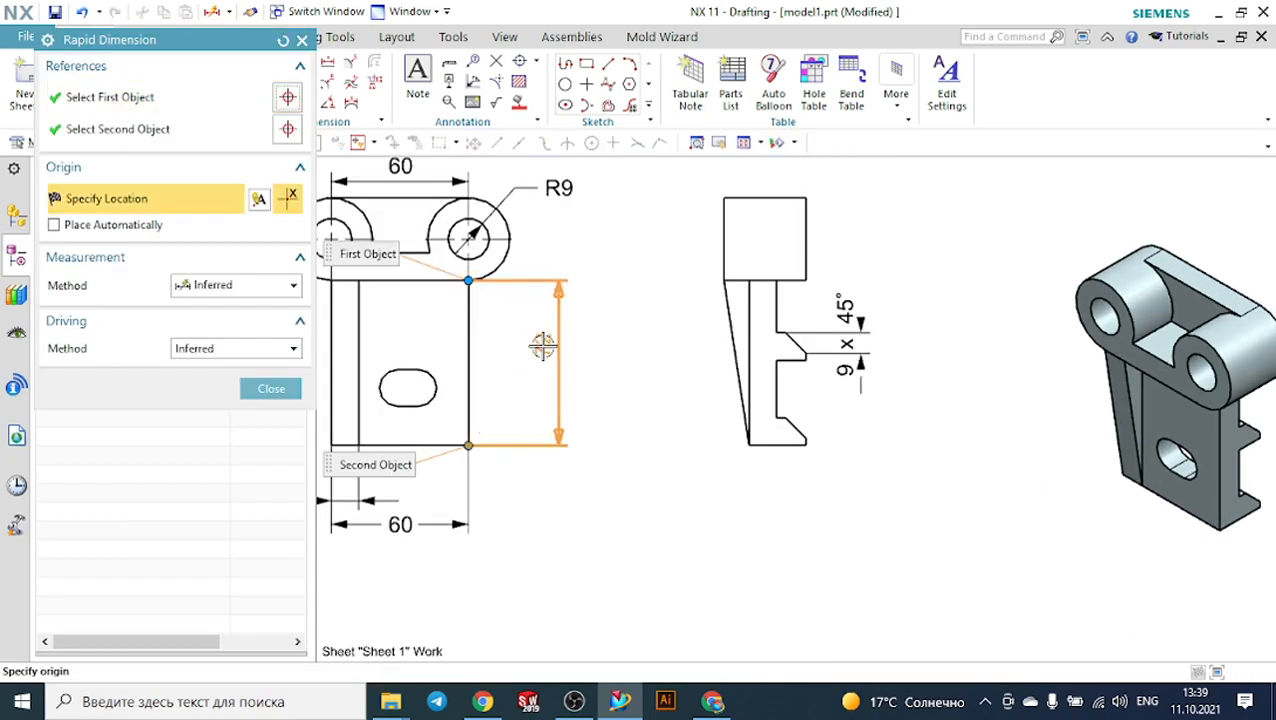
pyautogui.click(592, 360)
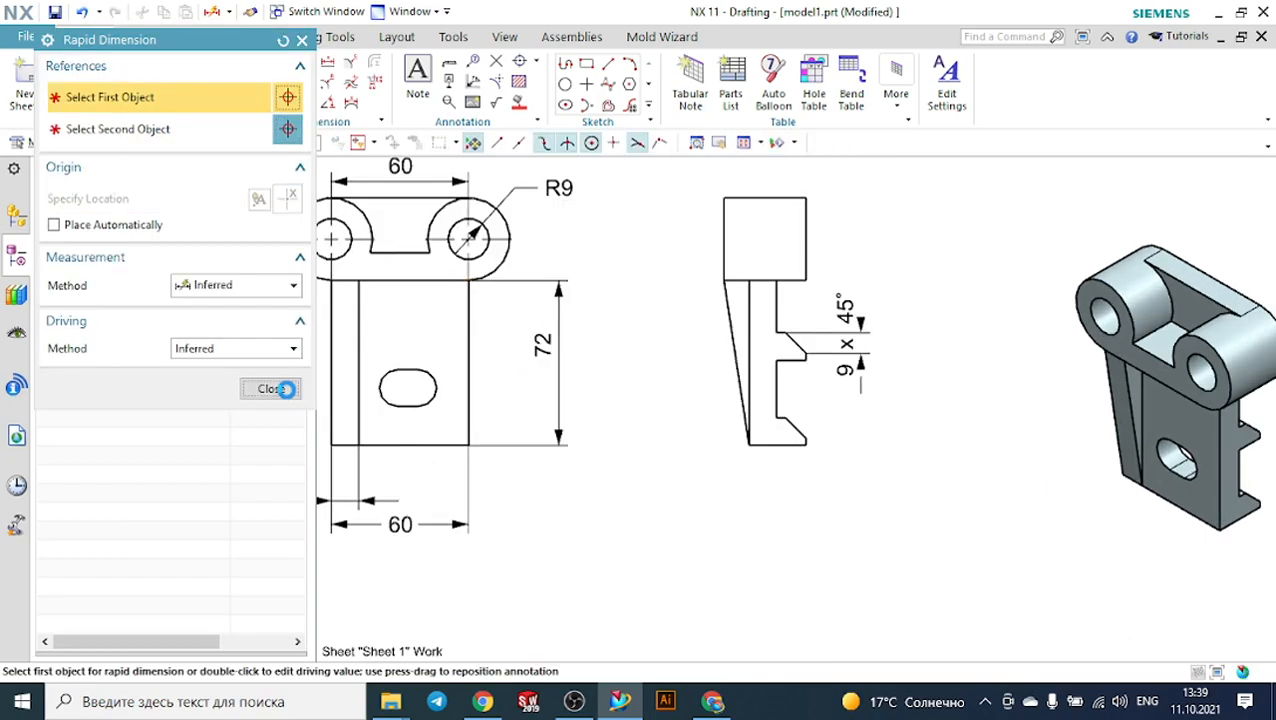
pyautogui.click(278, 388)
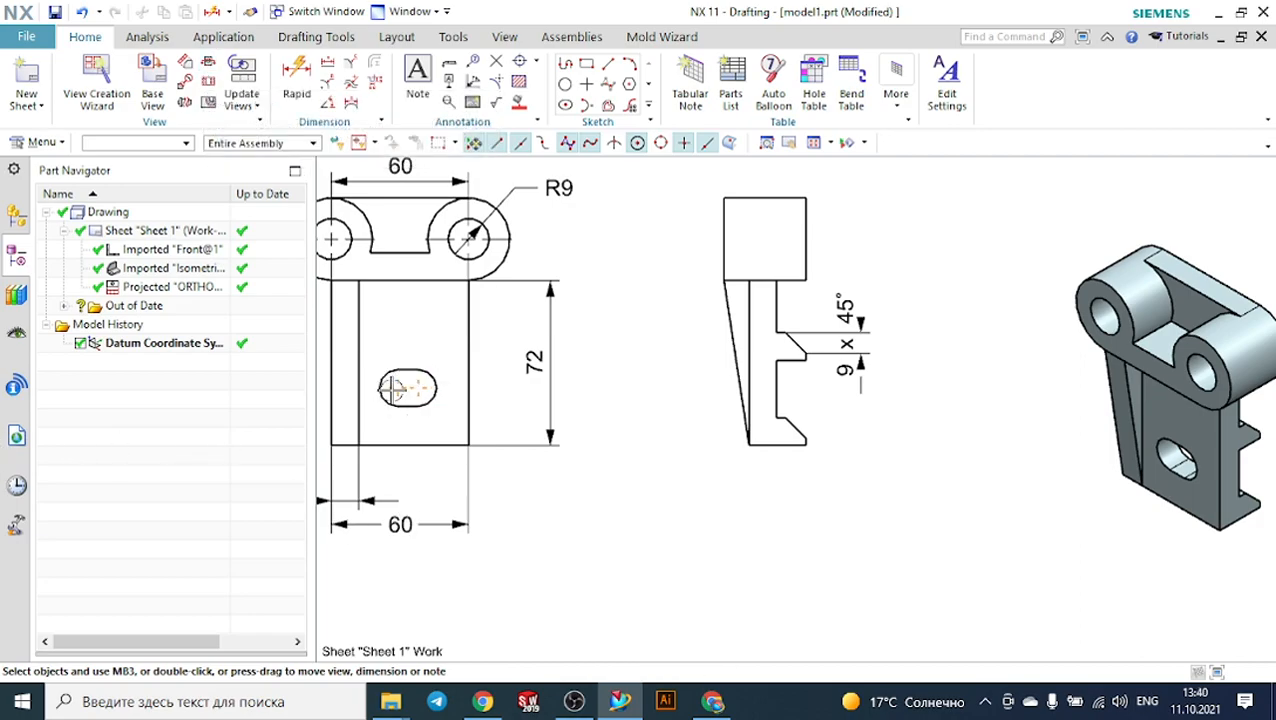
# Add a rapid dimension between the slot's two arc centres in the front view, placed above the slot.
pyautogui.click(296, 80)
pyautogui.scroll(3, 409, 405)
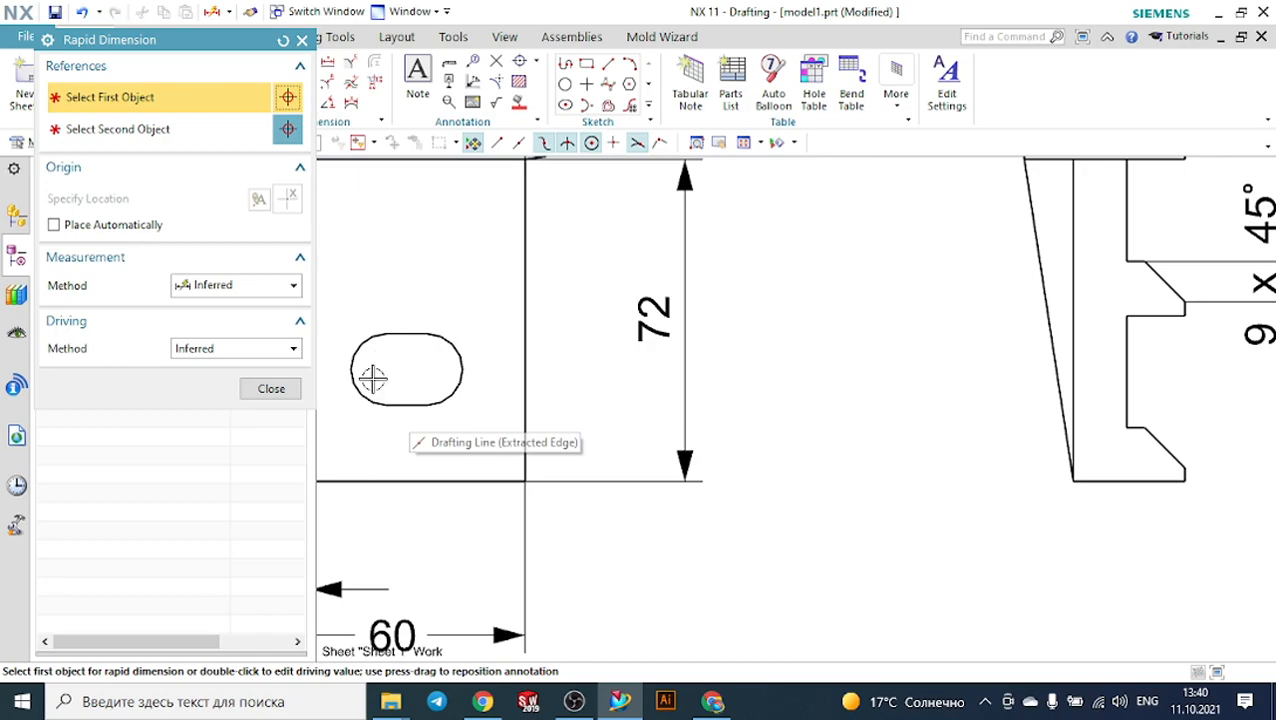
pyautogui.click(432, 370)
pyautogui.click(432, 368)
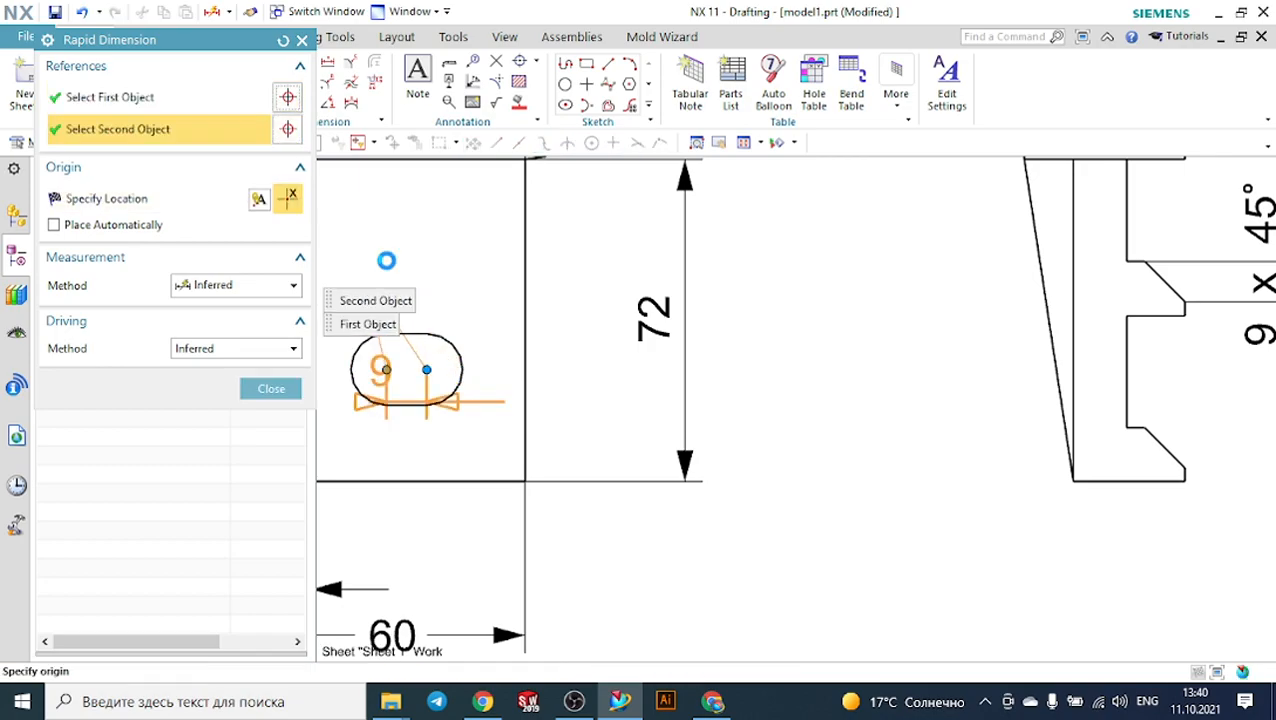
pyautogui.click(407, 200)
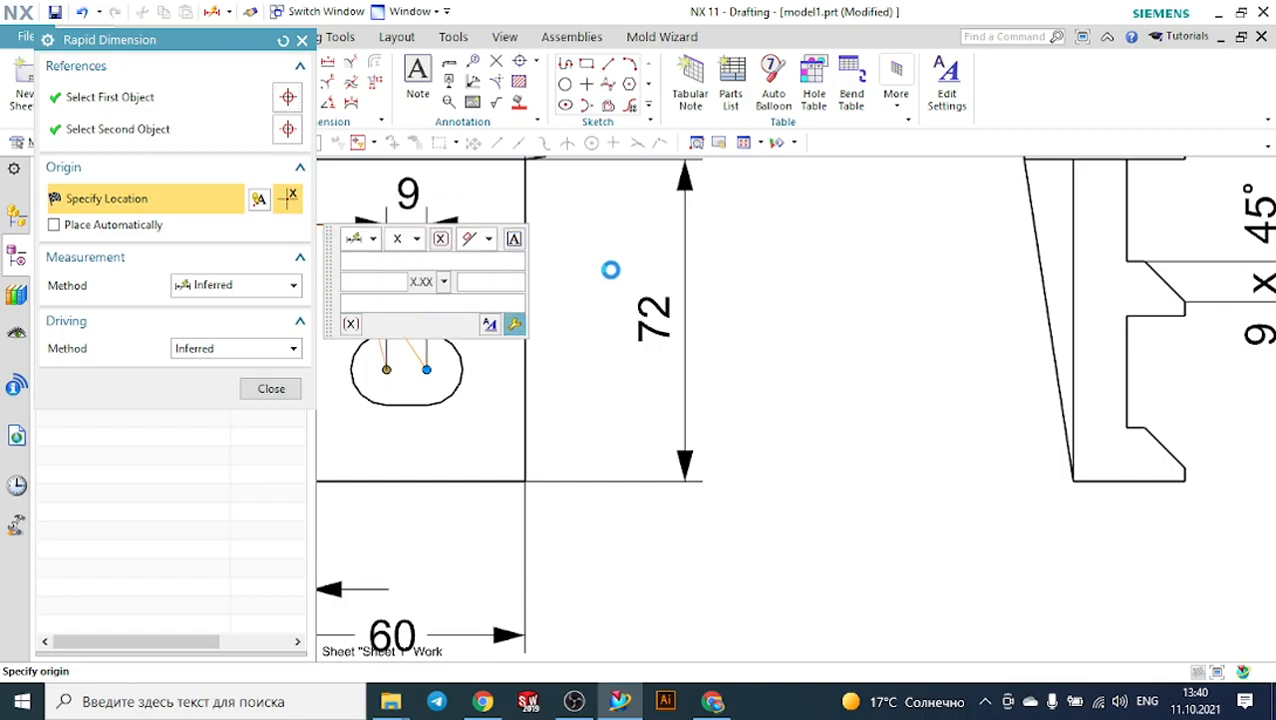
pyautogui.click(675, 300)
pyautogui.scroll(-1, 675, 300)
# Add an automatically placed diametral dimension to the slot's right arc and move its text below and right of the slot.
pyautogui.click(328, 84)
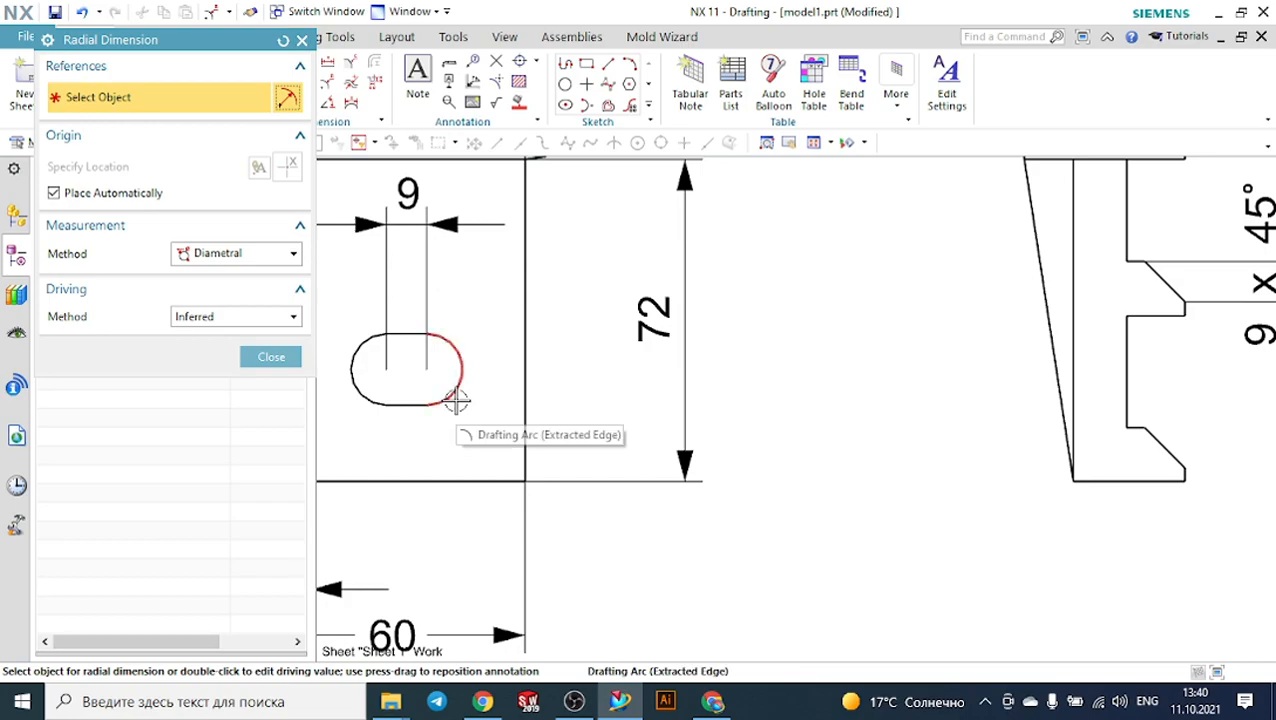
pyautogui.click(456, 398)
pyautogui.click(271, 357)
pyautogui.scroll(-3, 575, 390)
pyautogui.moveTo(592, 540); pyautogui.dragTo(630, 448)
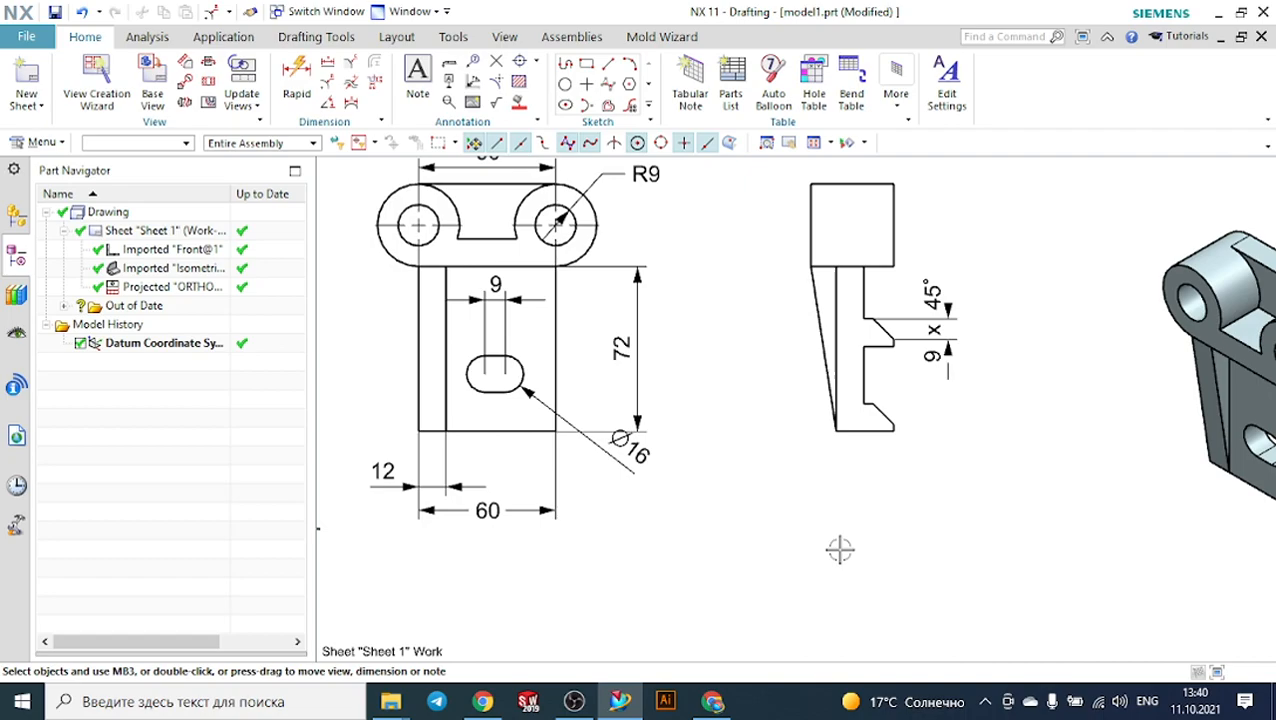
# Add an automatically placed diametral dimension to the front view's upper-left outer arc and move its text just above and left of the arc.
pyautogui.scroll(2, 855, 282)
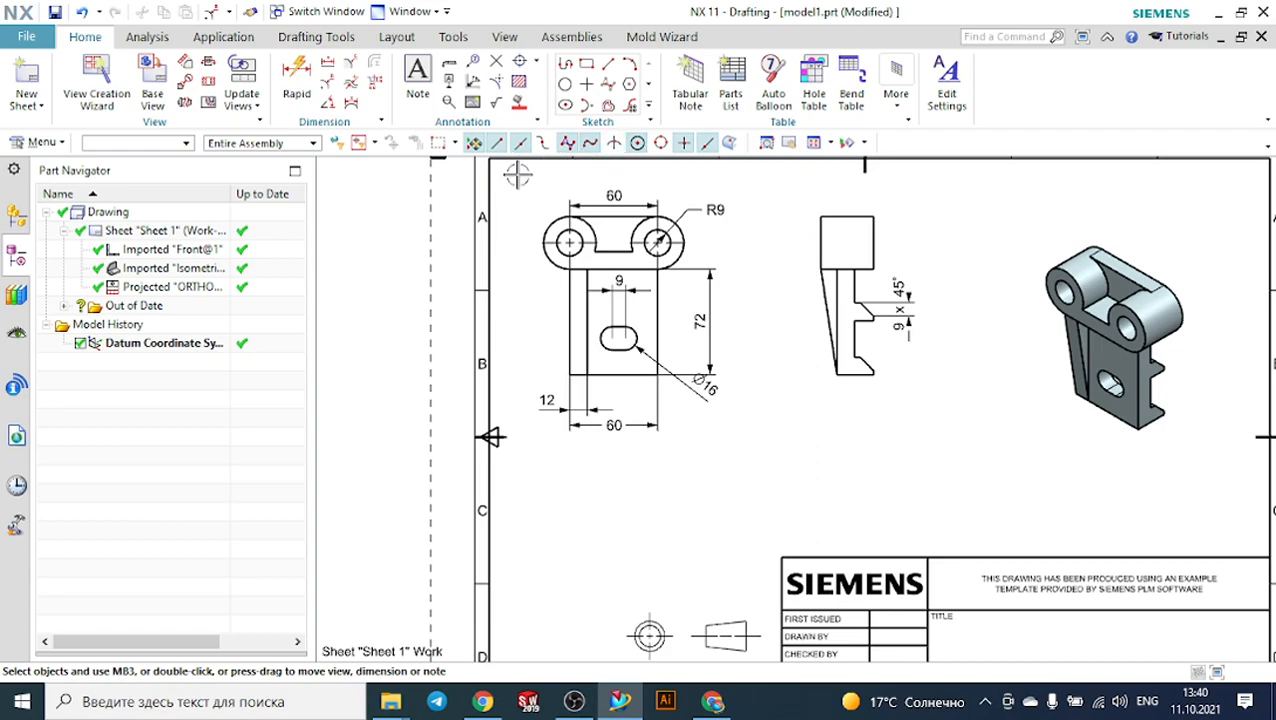
pyautogui.scroll(-2, 520, 180)
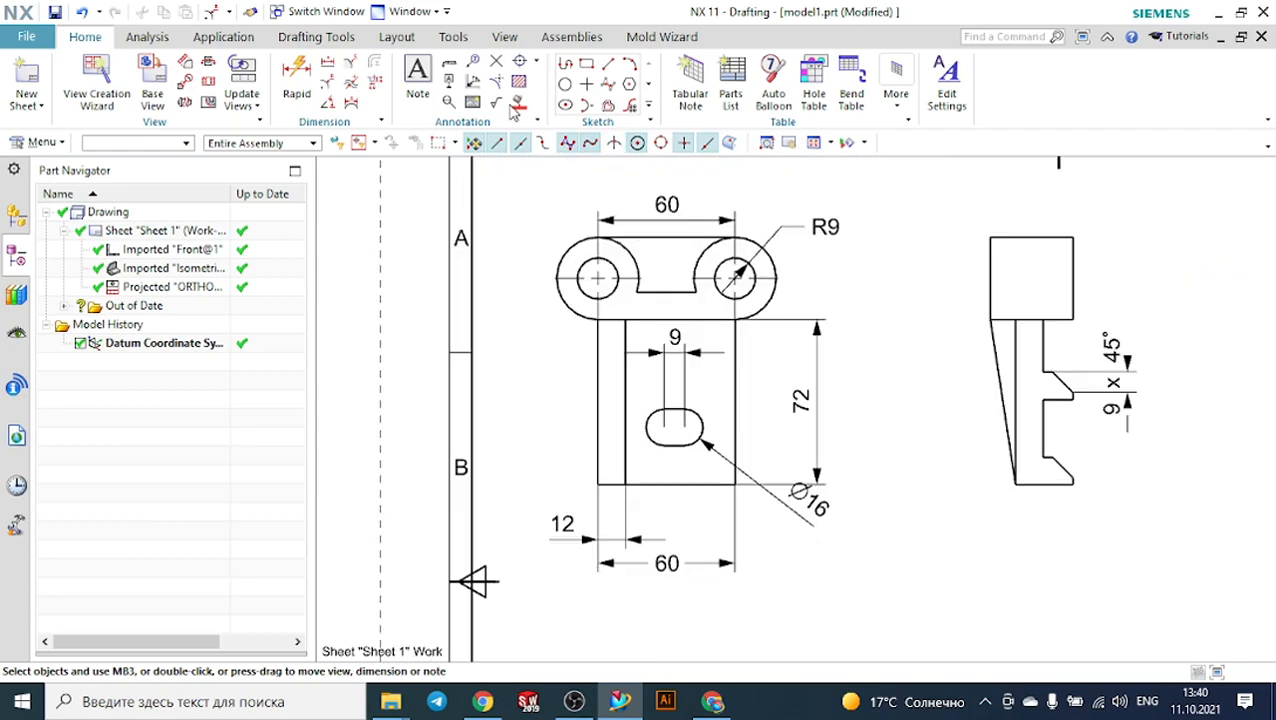
pyautogui.click(331, 84)
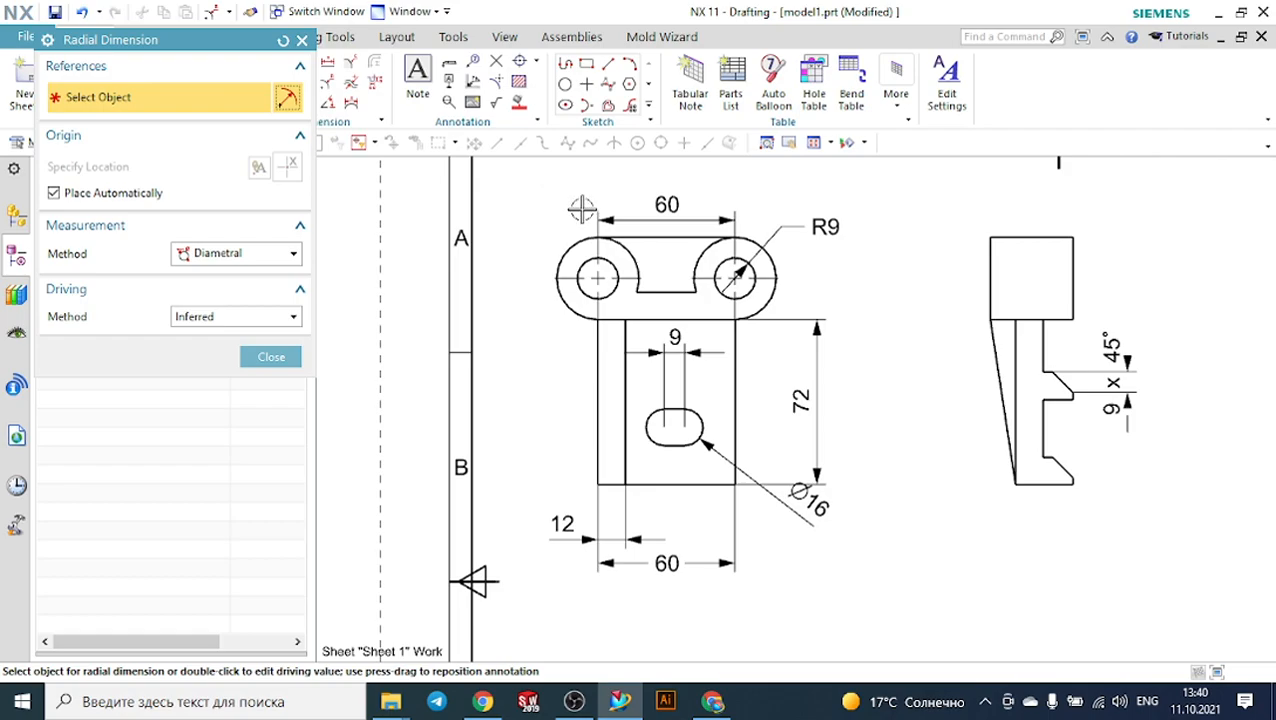
pyautogui.scroll(-1, 580, 211)
pyautogui.click(556, 278)
pyautogui.click(412, 282)
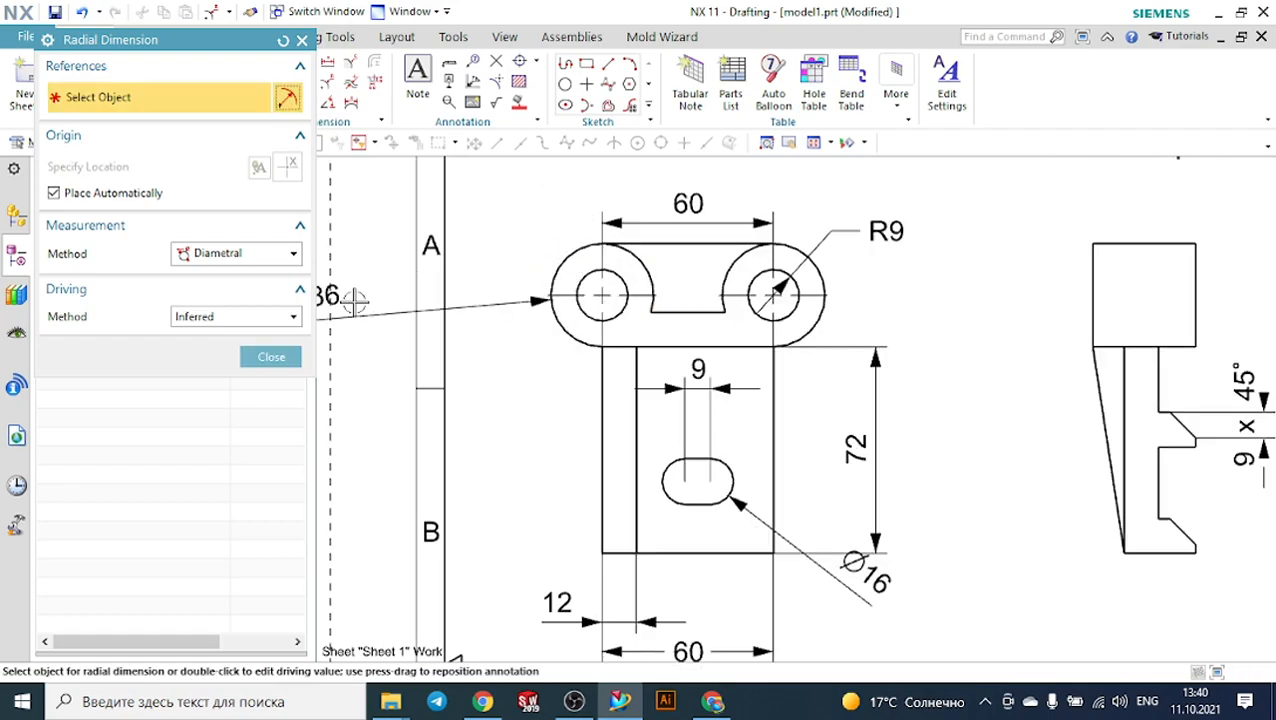
pyautogui.moveTo(333, 285); pyautogui.dragTo(508, 238)
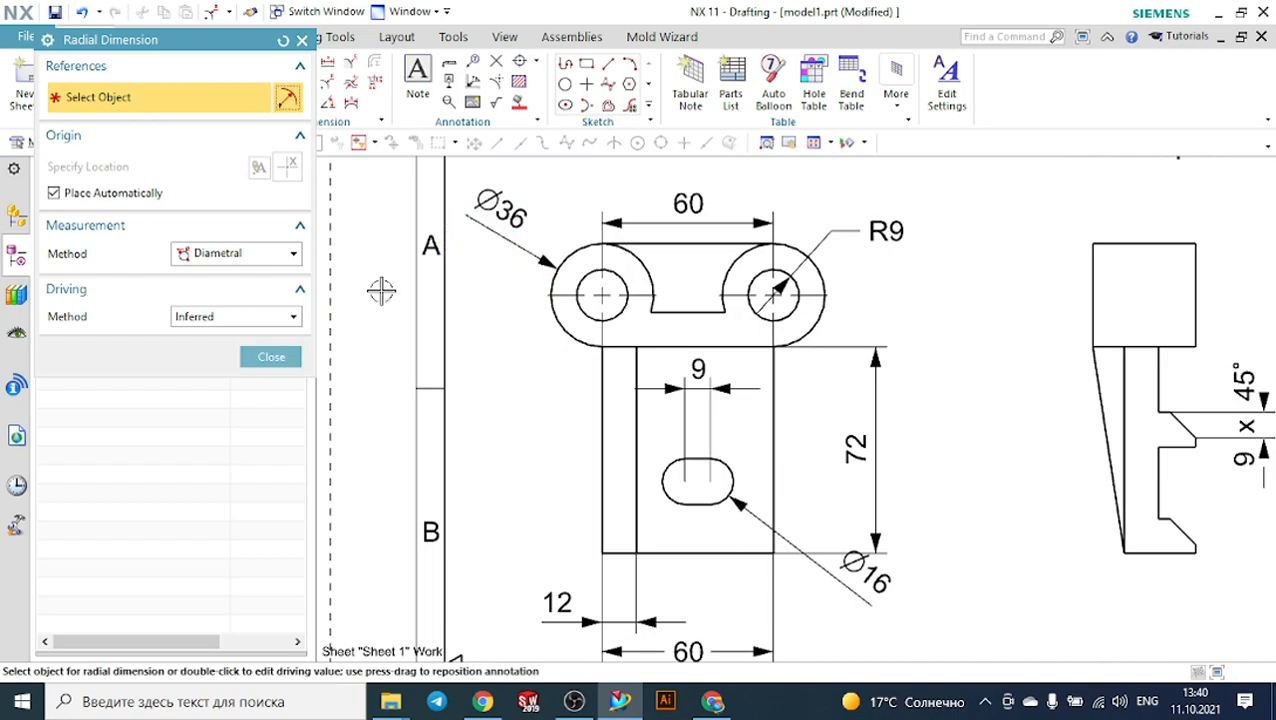
pyautogui.click(298, 350)
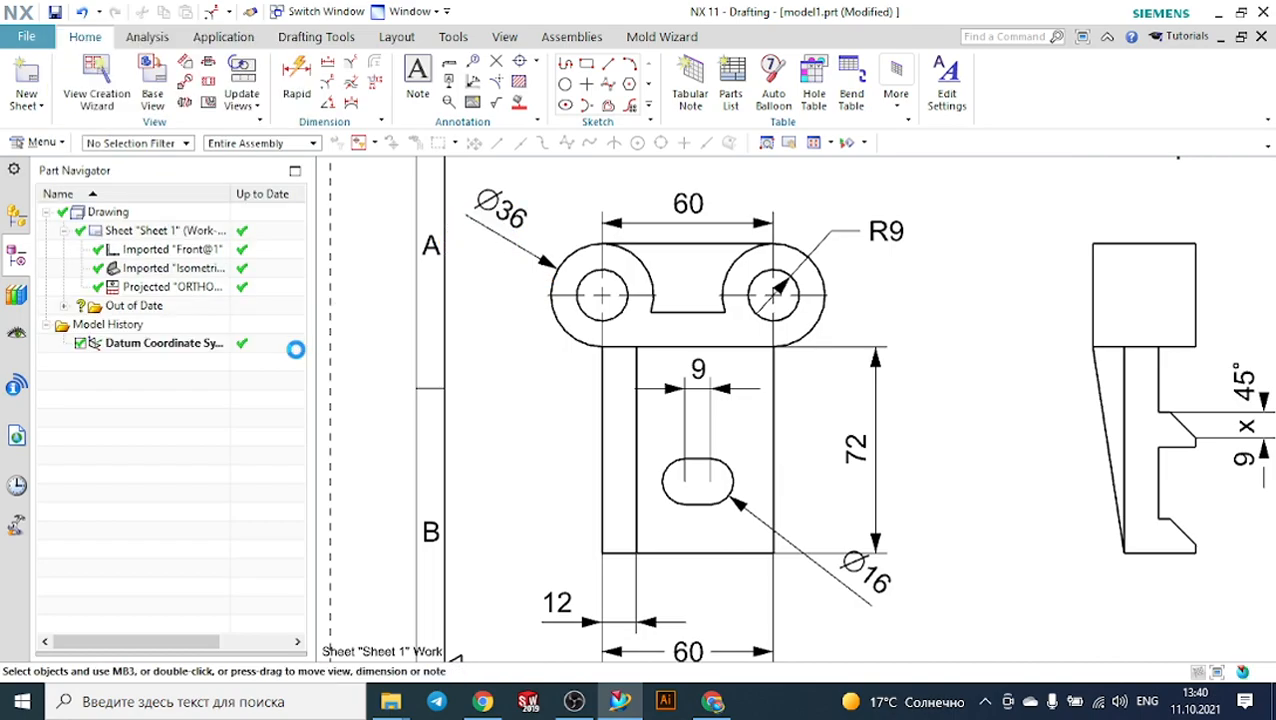
# Edit the upper-left outer arc's dimension, try the radial method, return to diametral and set its diameter symbol to DIA.
pyautogui.click(497, 204)
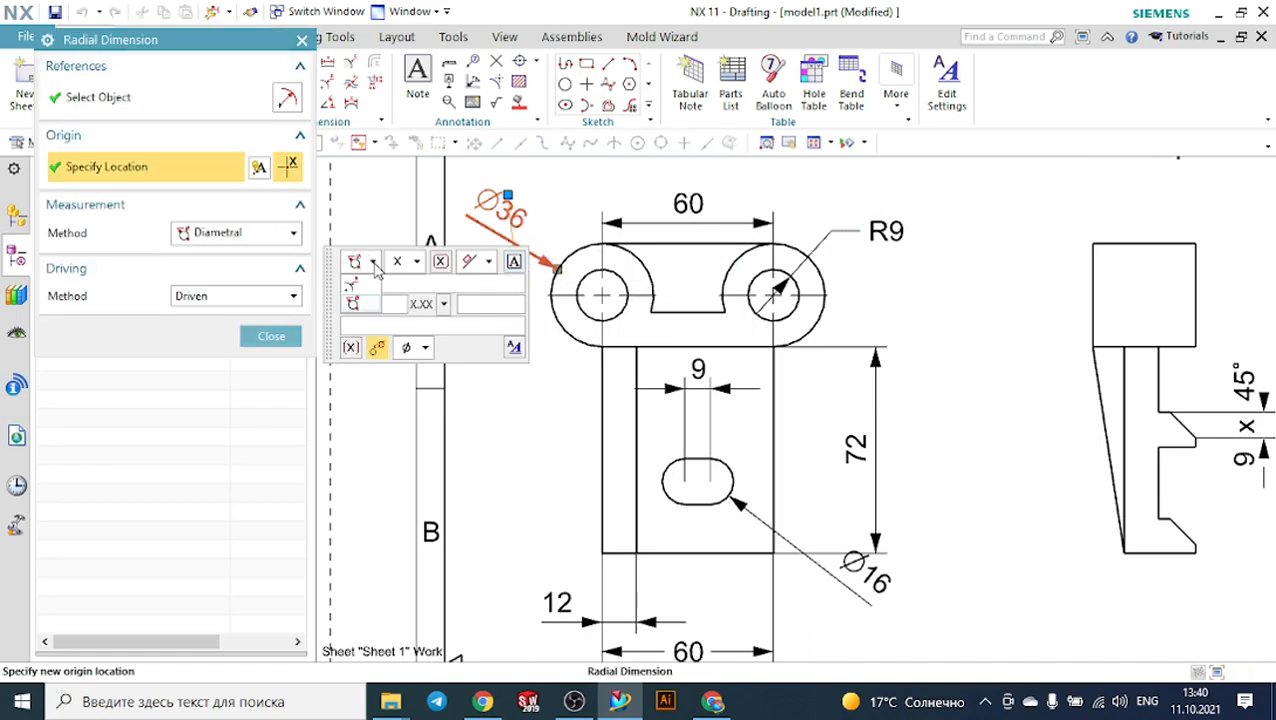
pyautogui.click(373, 290)
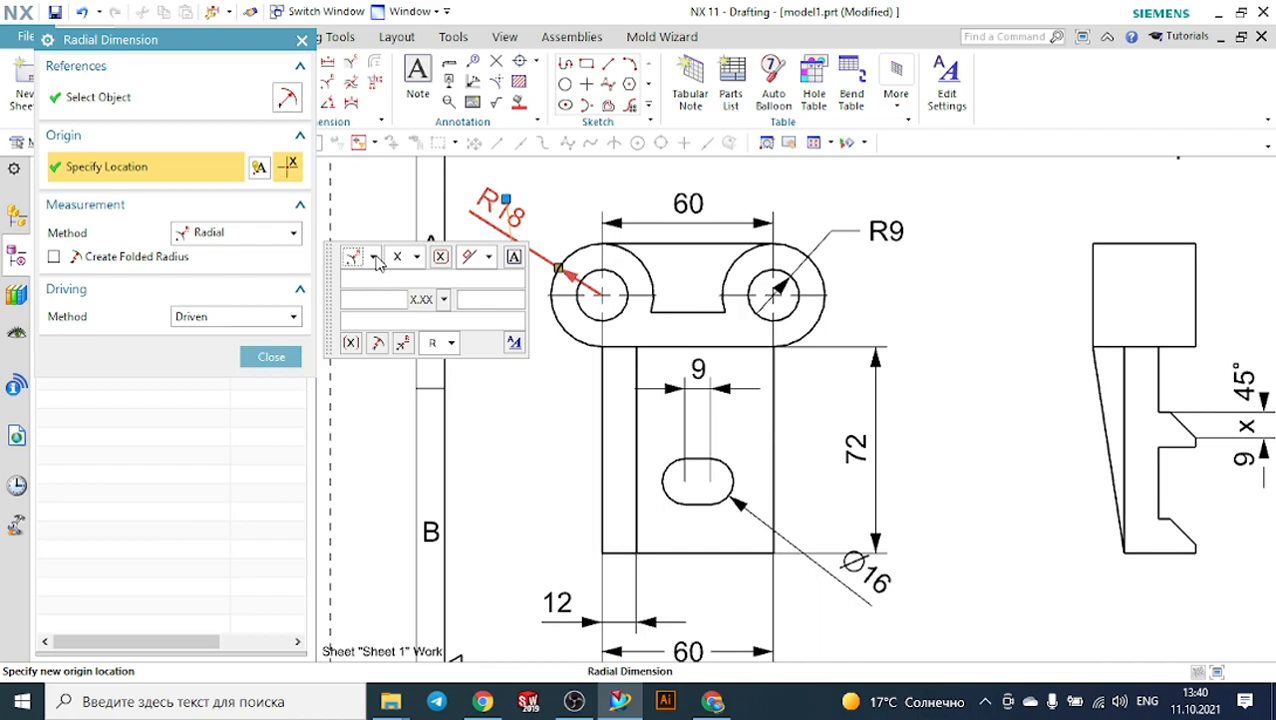
pyautogui.click(366, 300)
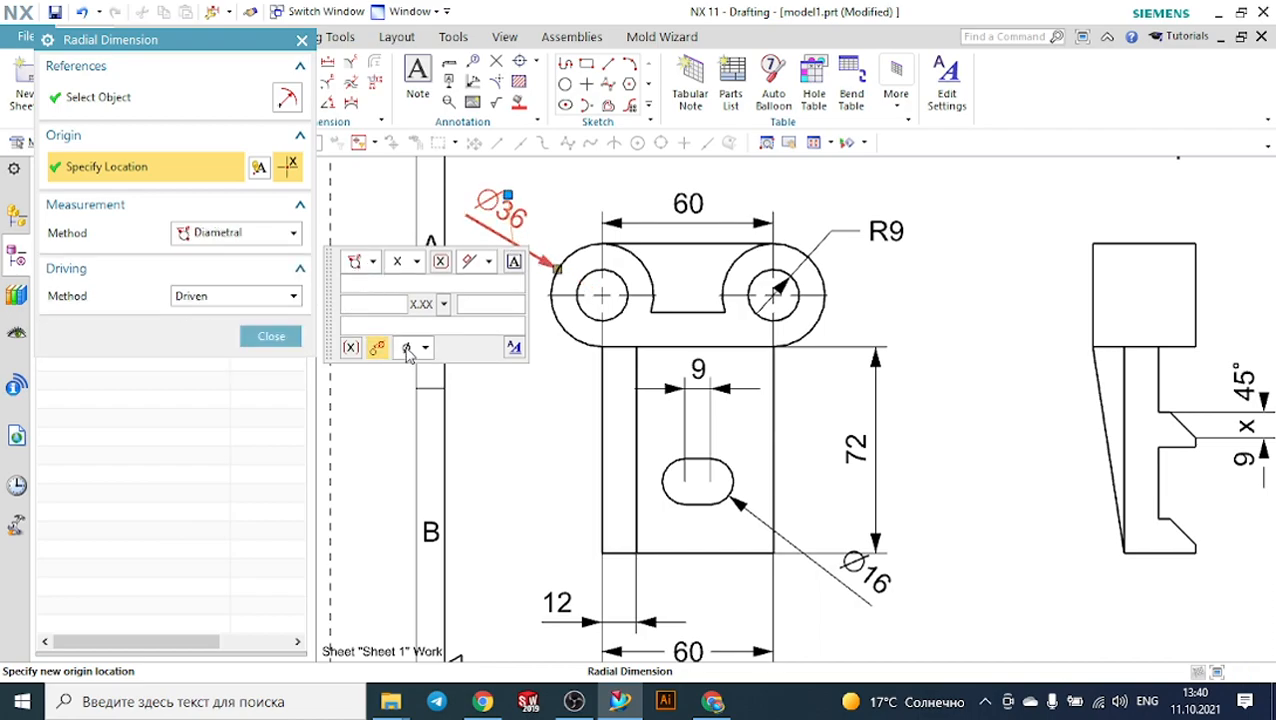
pyautogui.click(424, 350)
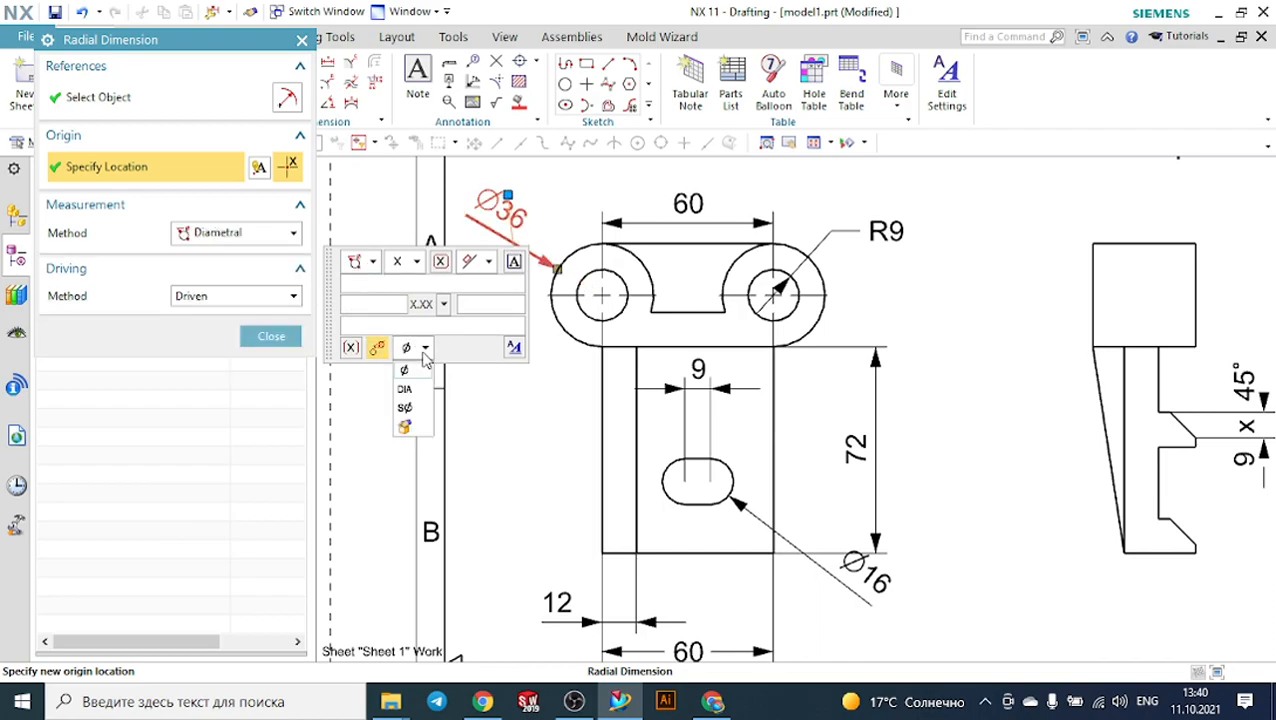
pyautogui.click(408, 390)
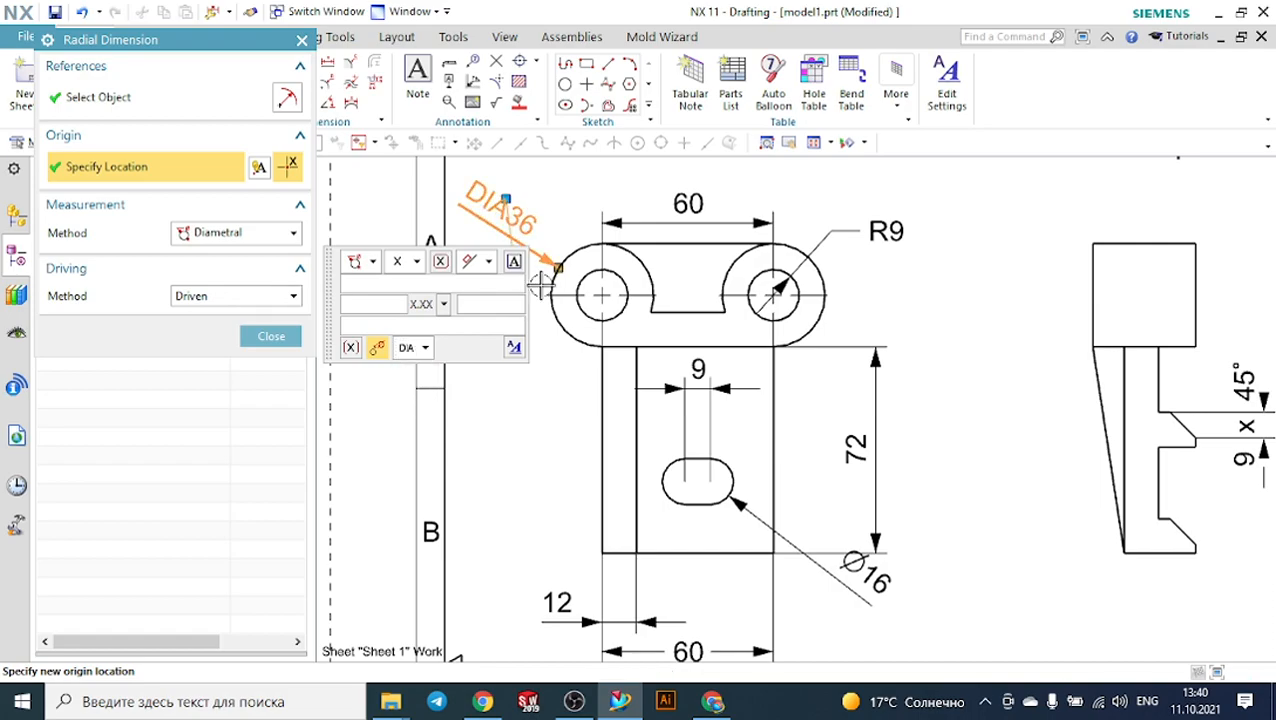
pyautogui.click(276, 336)
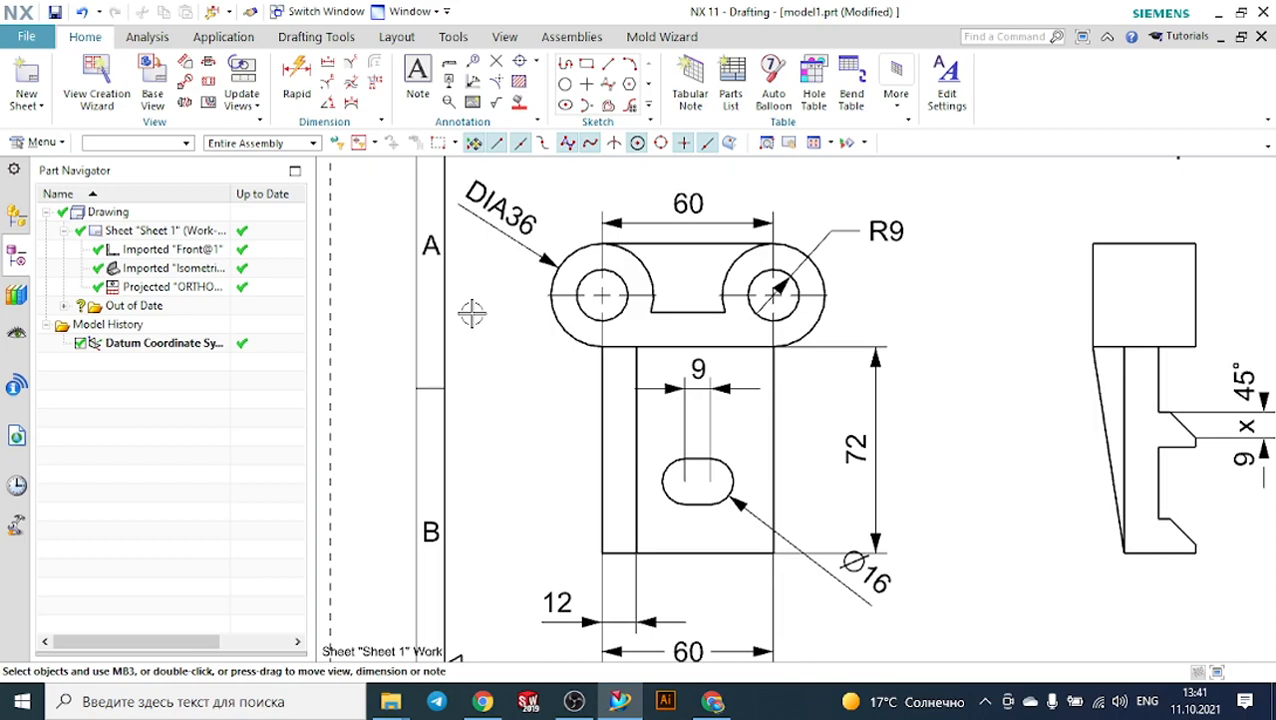
# Set the upper-left arc's dimension symbol to Ø and extend its dimension line across the full diameter with arrows at both ends.
pyautogui.click(478, 208)
pyautogui.doubleClick(478, 208)
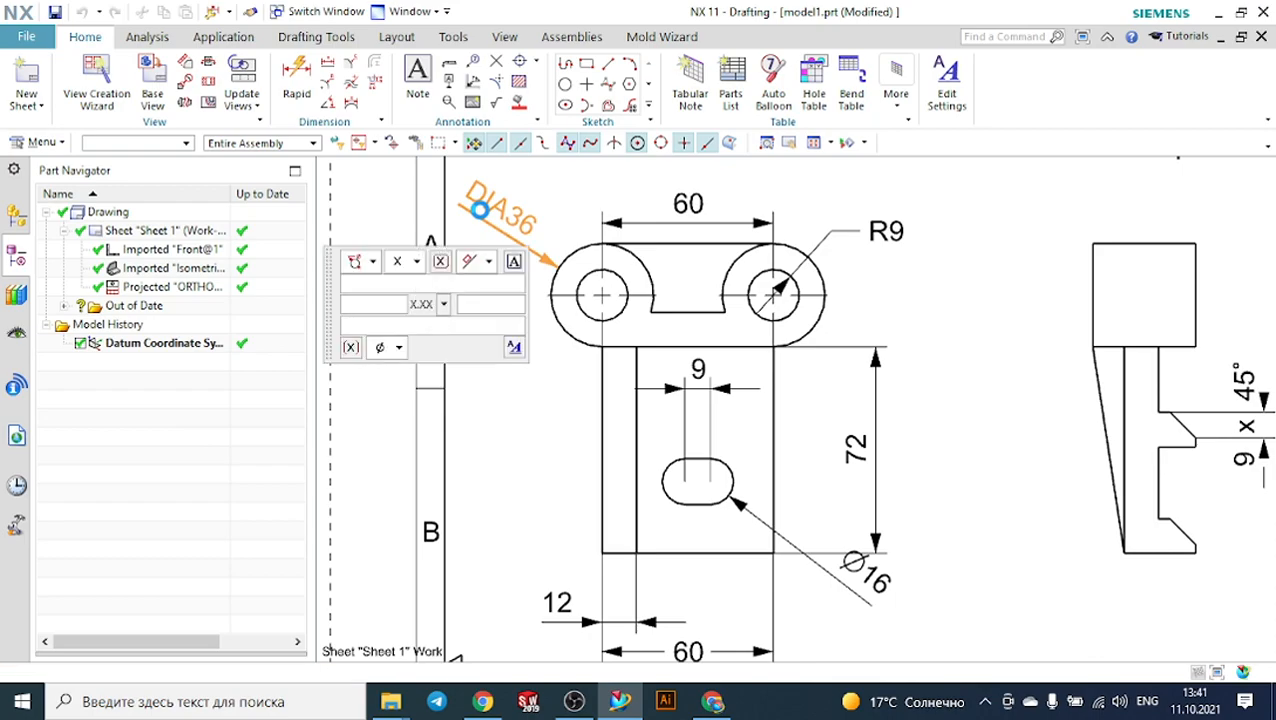
pyautogui.click(386, 351)
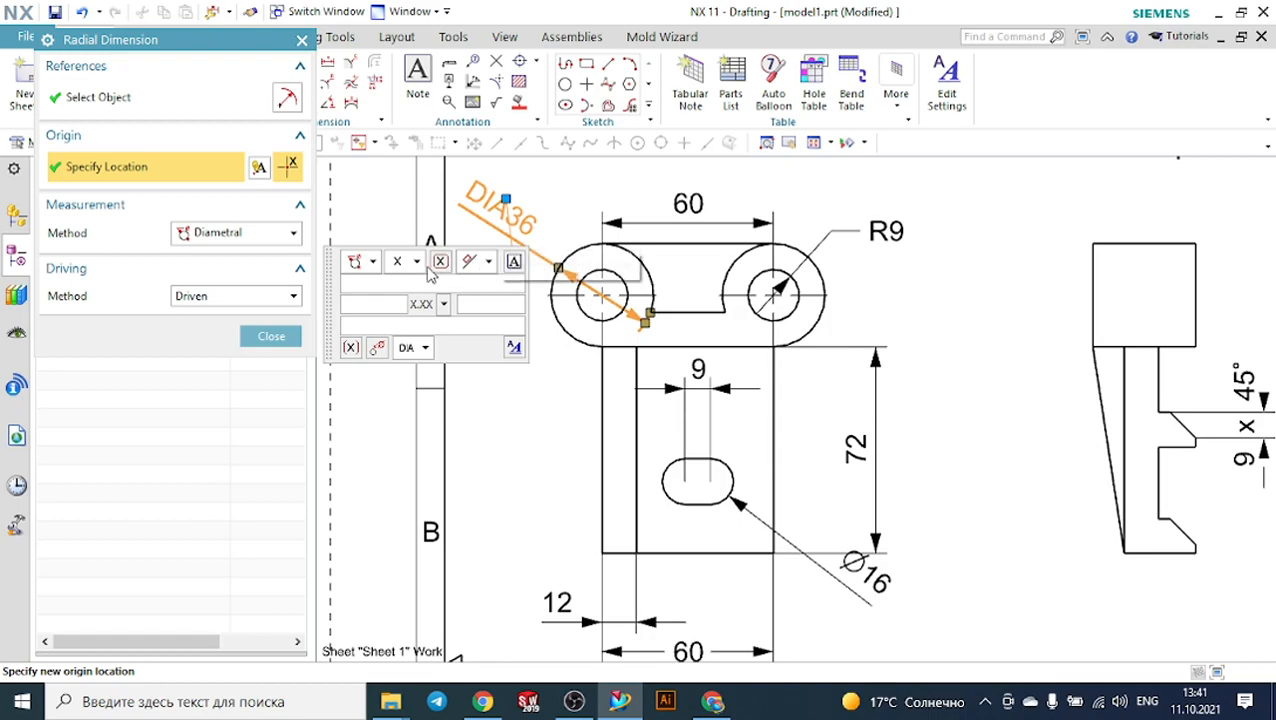
pyautogui.click(425, 347)
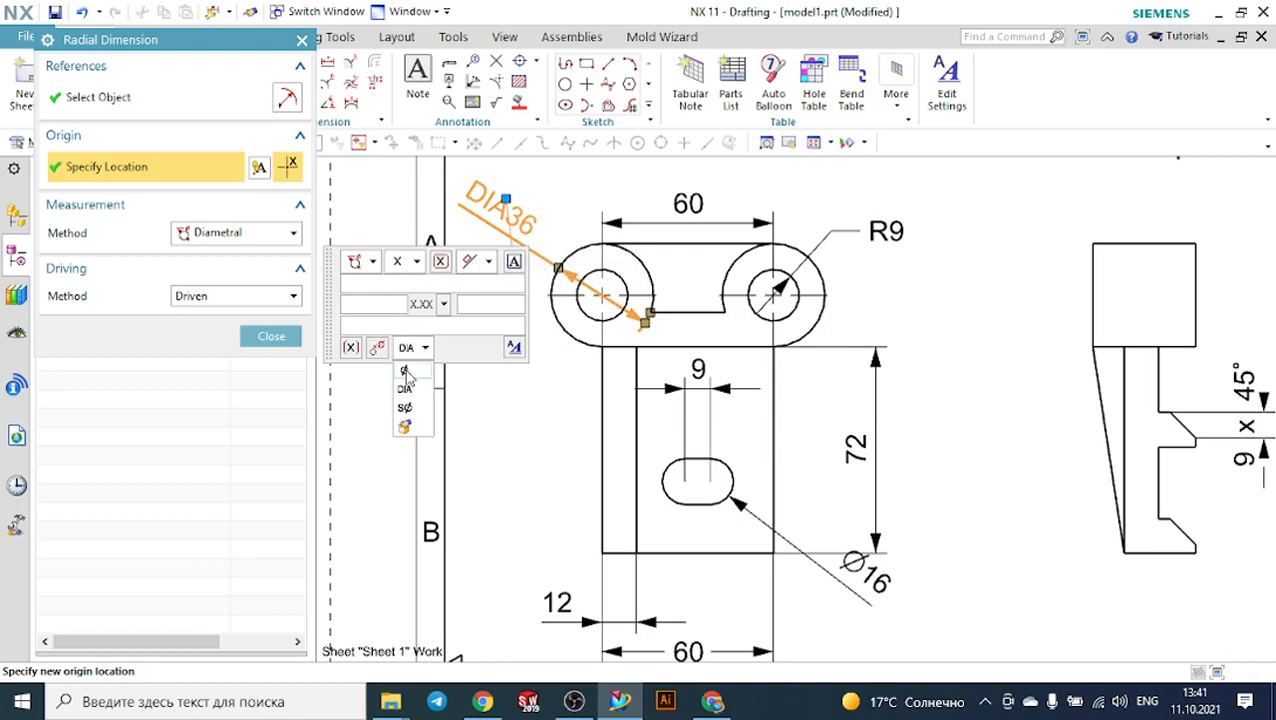
pyautogui.click(404, 370)
pyautogui.click(379, 348)
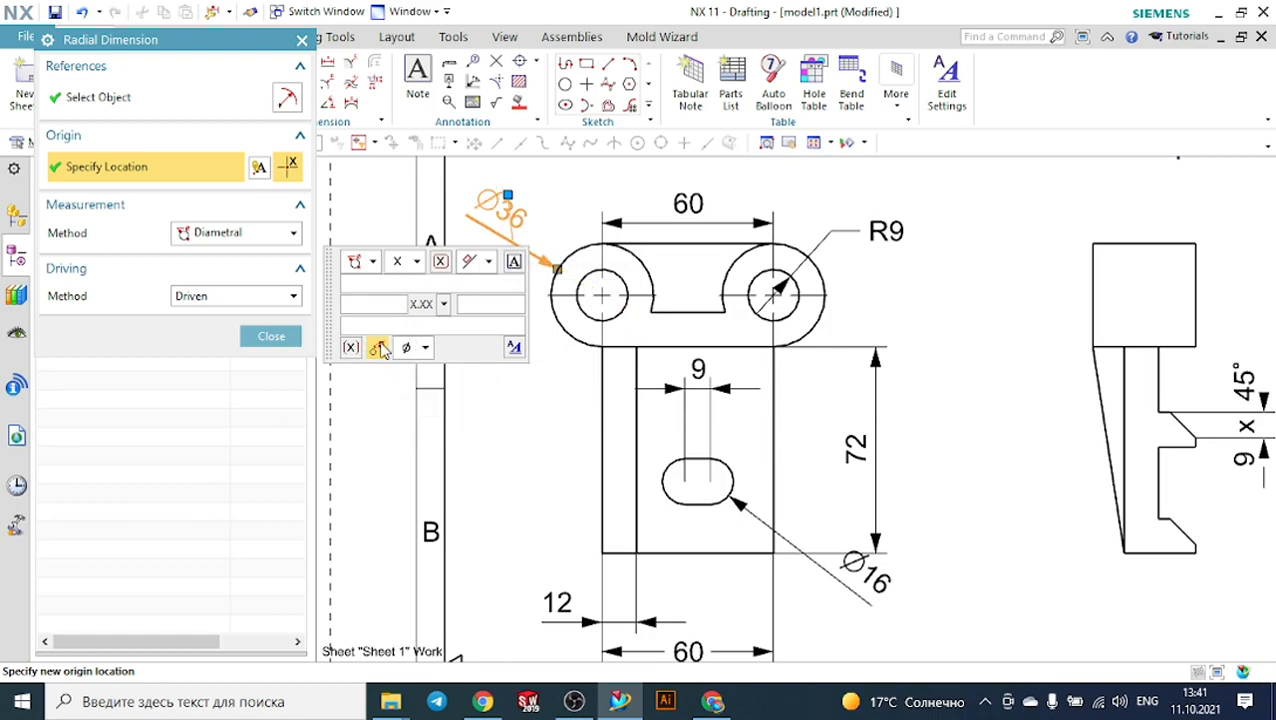
pyautogui.click(544, 267)
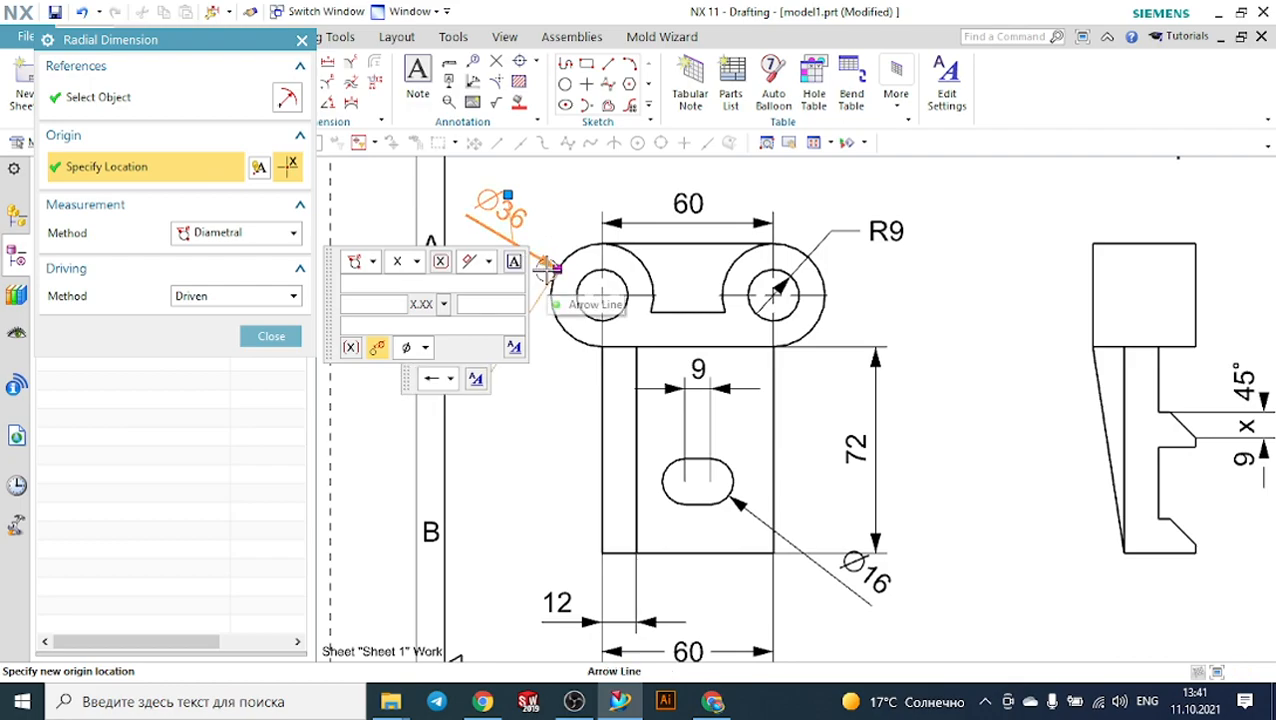
pyautogui.click(379, 348)
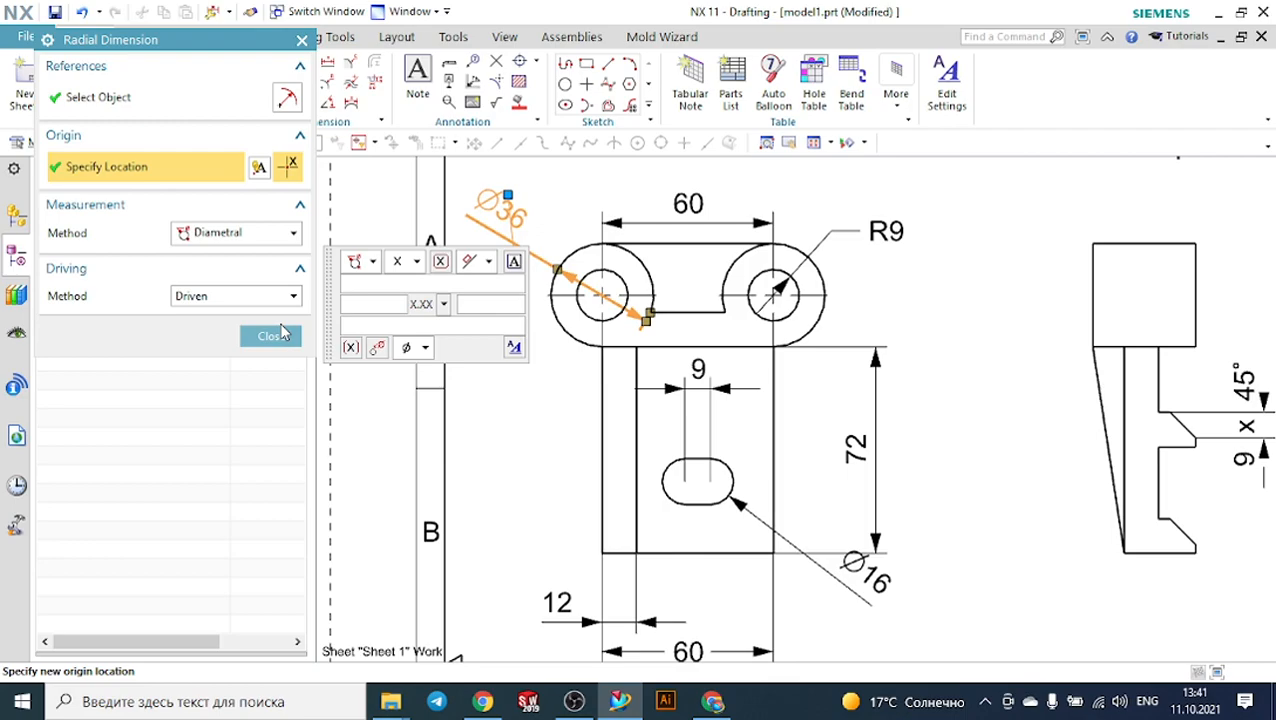
pyautogui.click(270, 335)
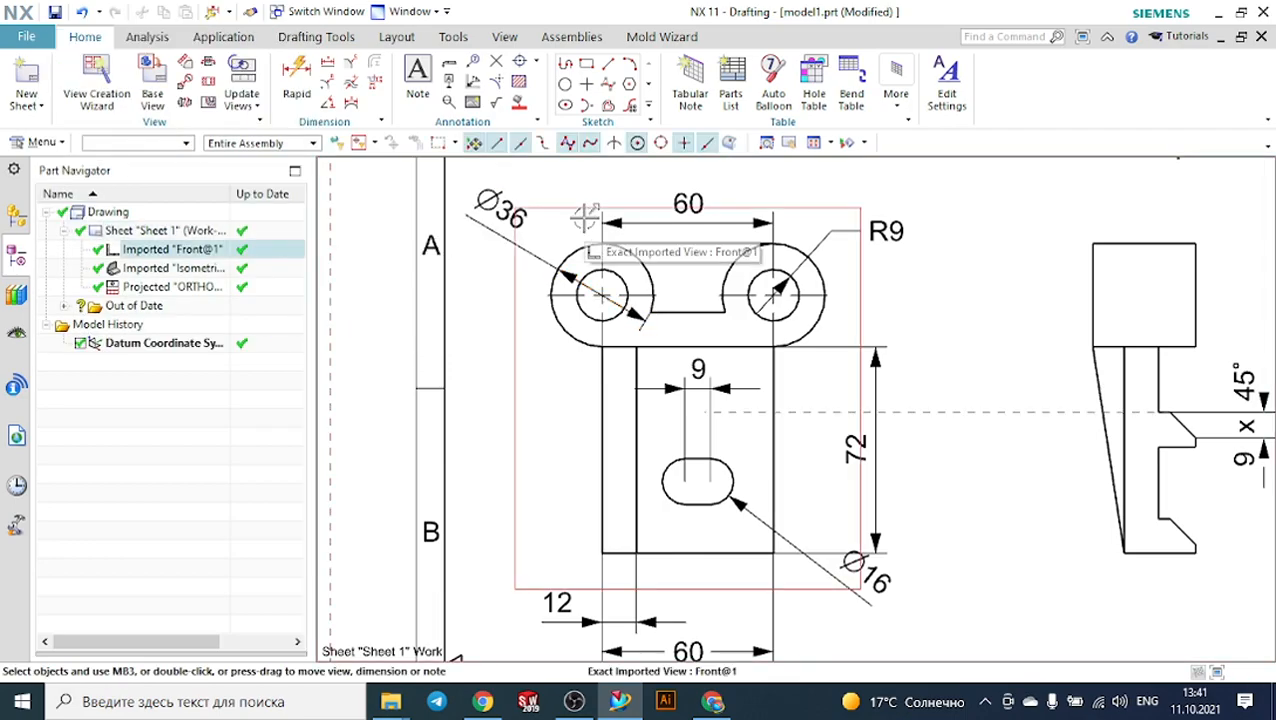
# Add an automatically placed linear dimension for the width of the side view's upper block, between its two vertical edges.
pyautogui.scroll(-2, 585, 217)
pyautogui.scroll(1, 1037, 249)
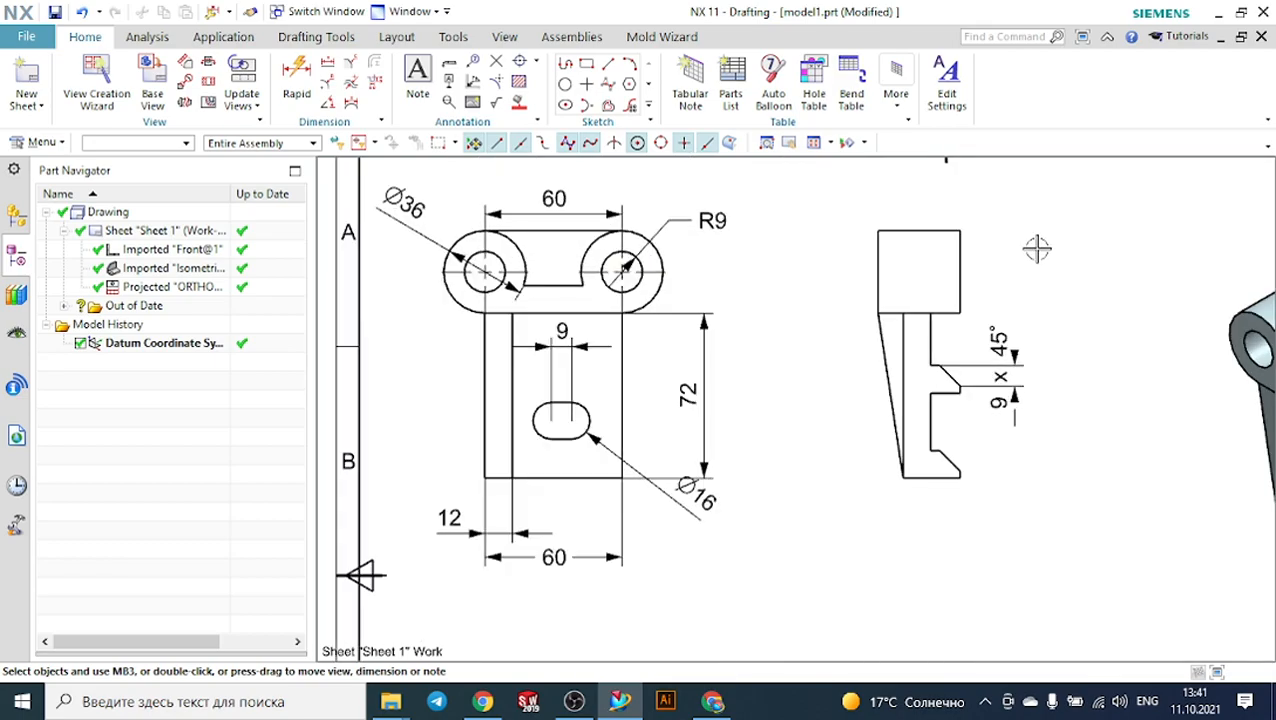
pyautogui.click(326, 66)
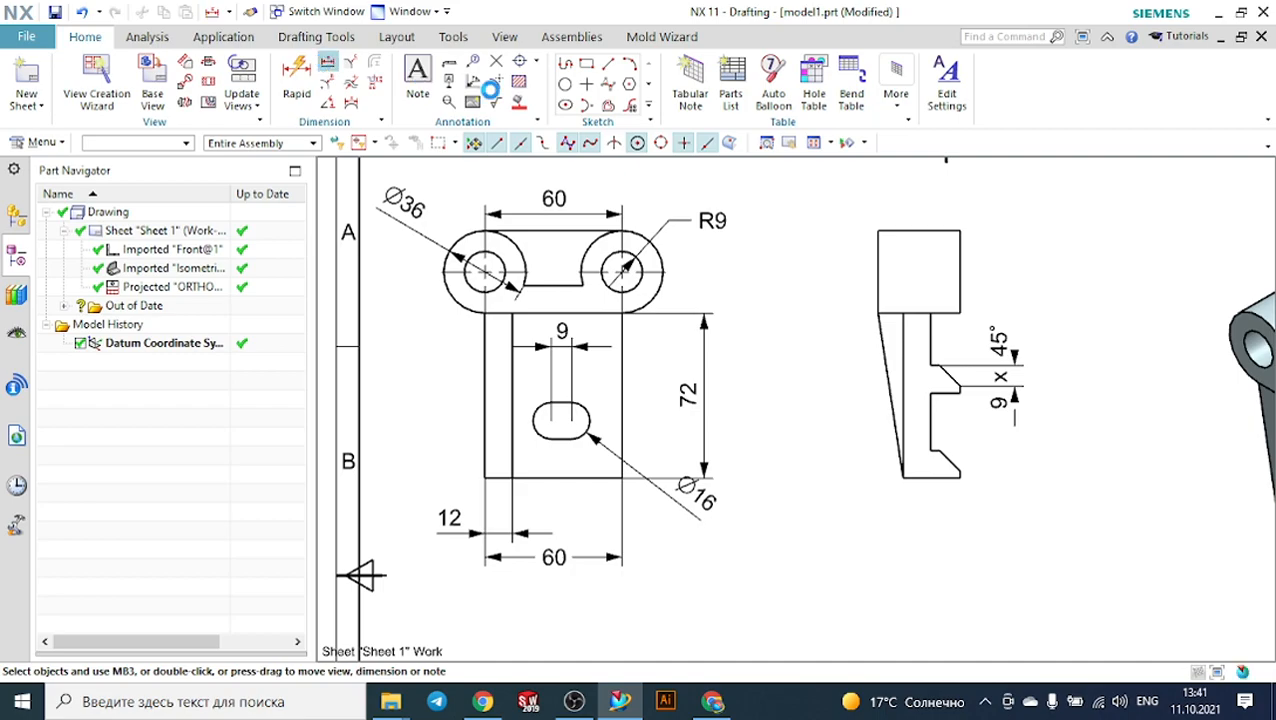
pyautogui.scroll(2, 926, 172)
pyautogui.click(848, 275)
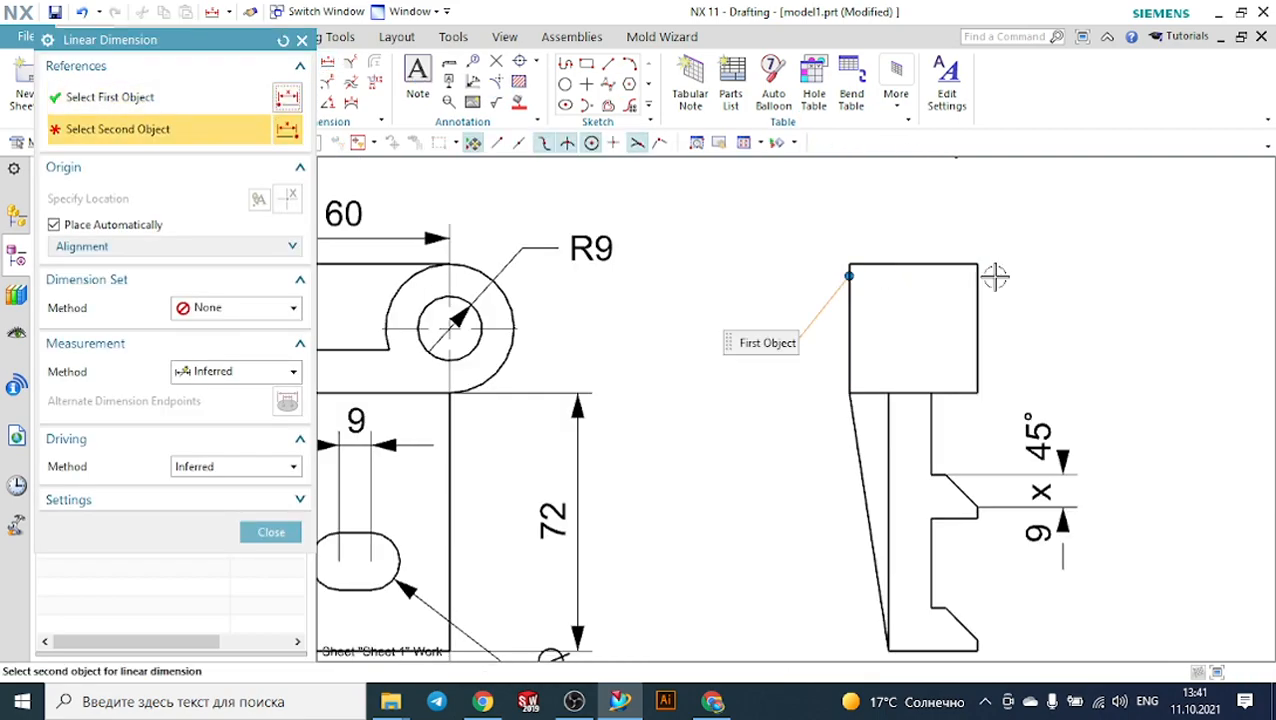
pyautogui.click(980, 278)
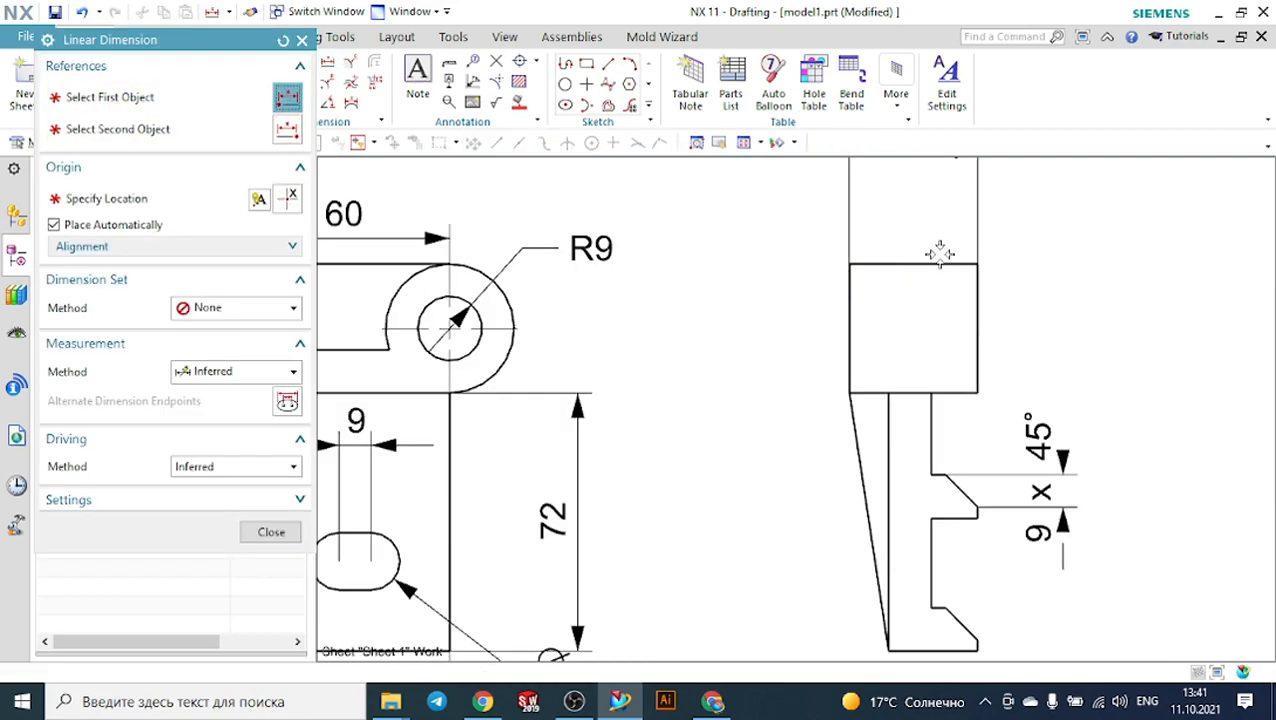
pyautogui.click(937, 245)
pyautogui.scroll(-2, 937, 245)
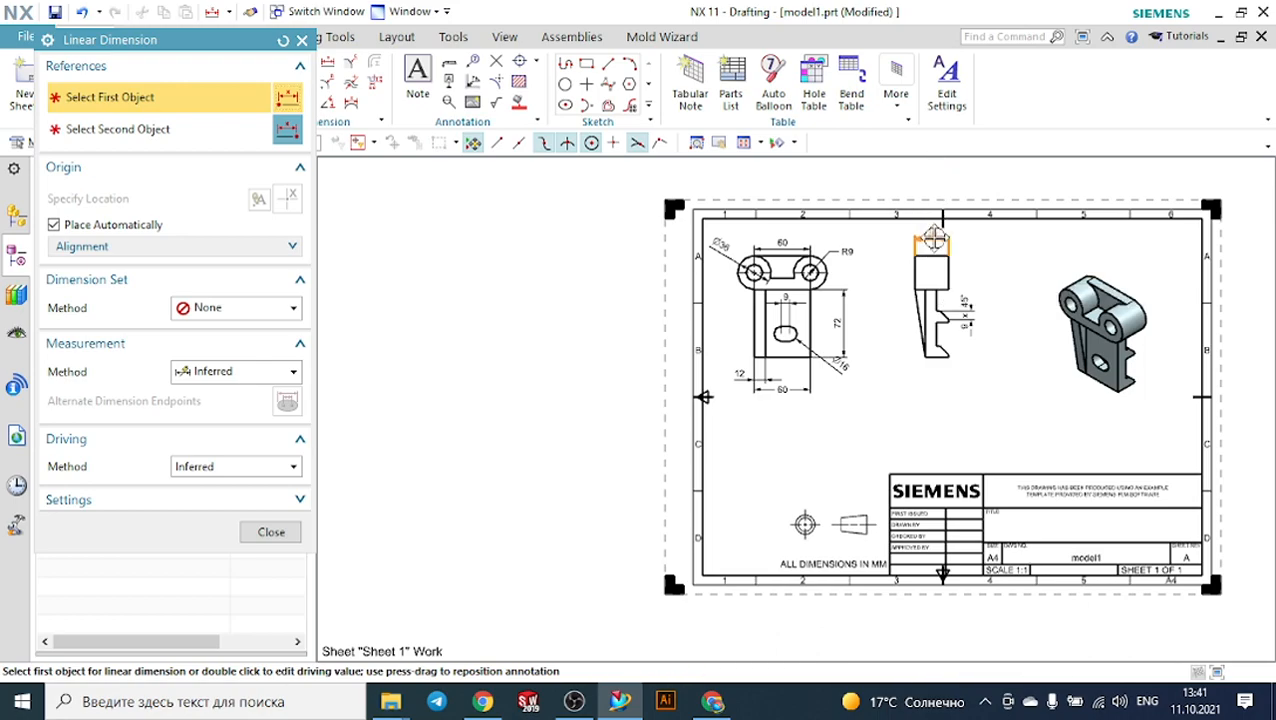
pyautogui.scroll(4, 977, 245)
pyautogui.scroll(2, 977, 245)
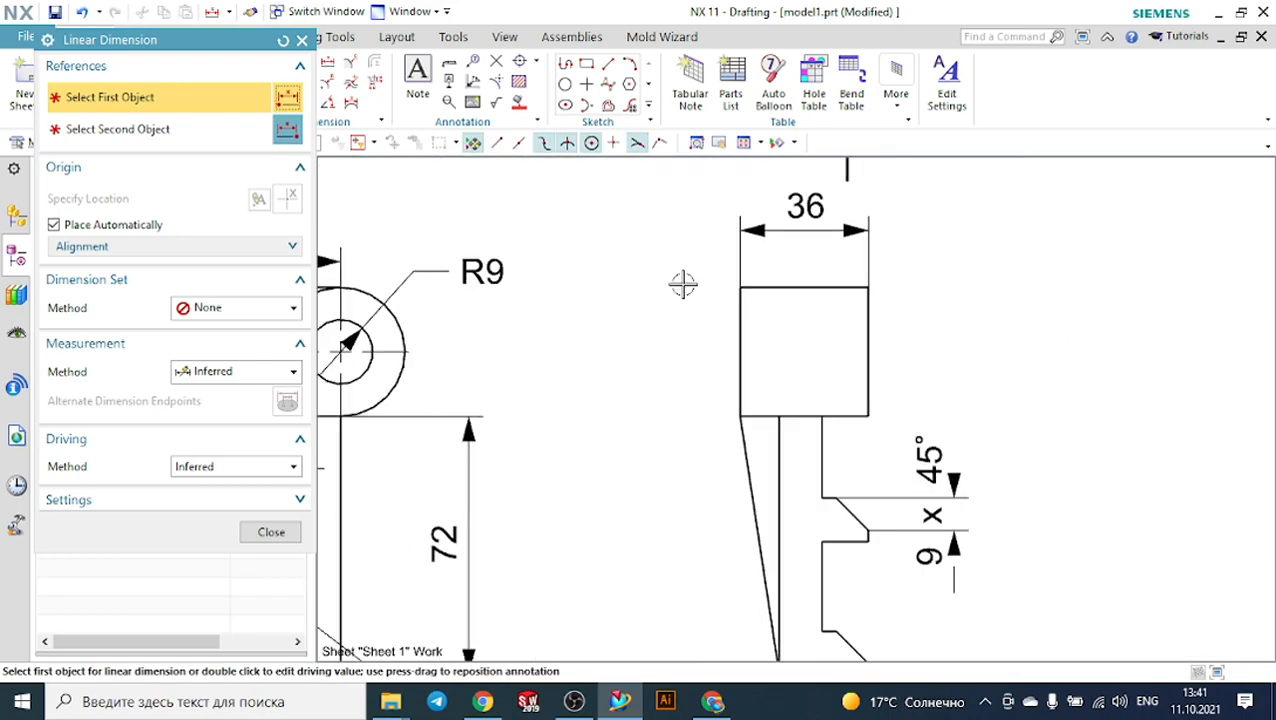
pyautogui.click(282, 533)
# Change the text orientation of the side view's upper width dimension from over the line to horizontal text within the dimension line.
pyautogui.scroll(-5, 923, 290)
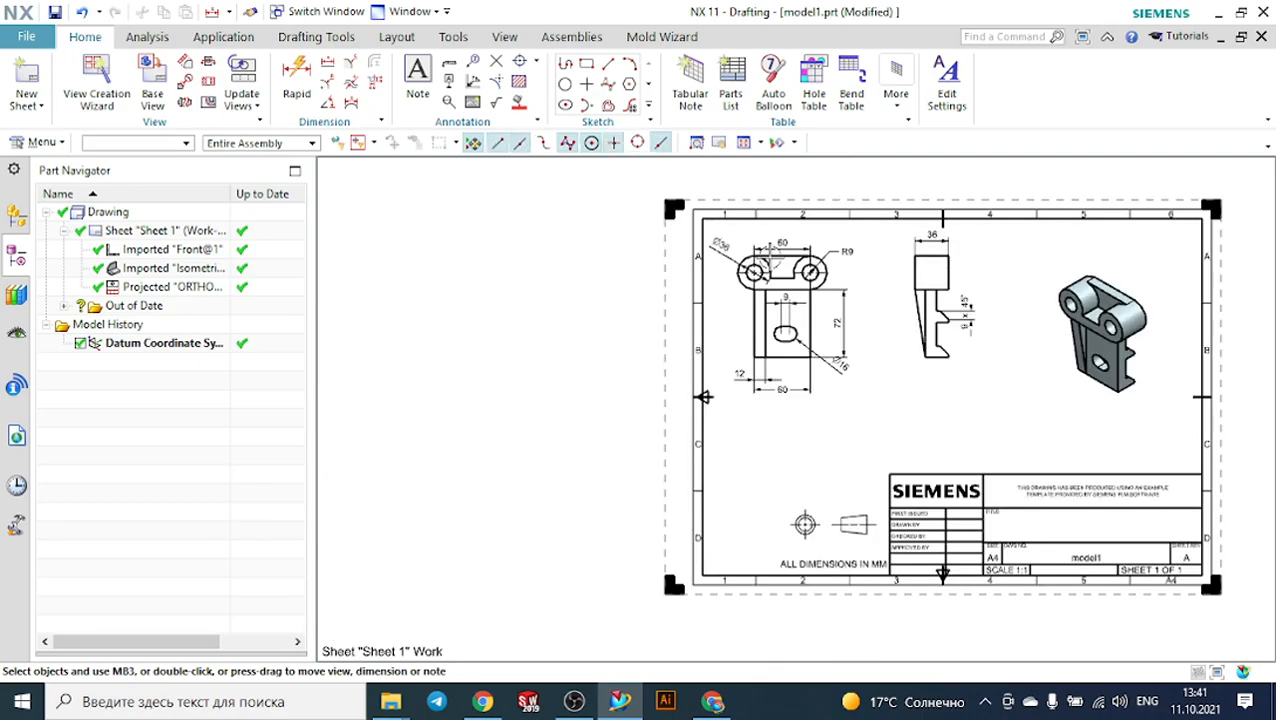
pyautogui.scroll(-2, 923, 290)
pyautogui.scroll(3, 923, 290)
pyautogui.scroll(4, 923, 290)
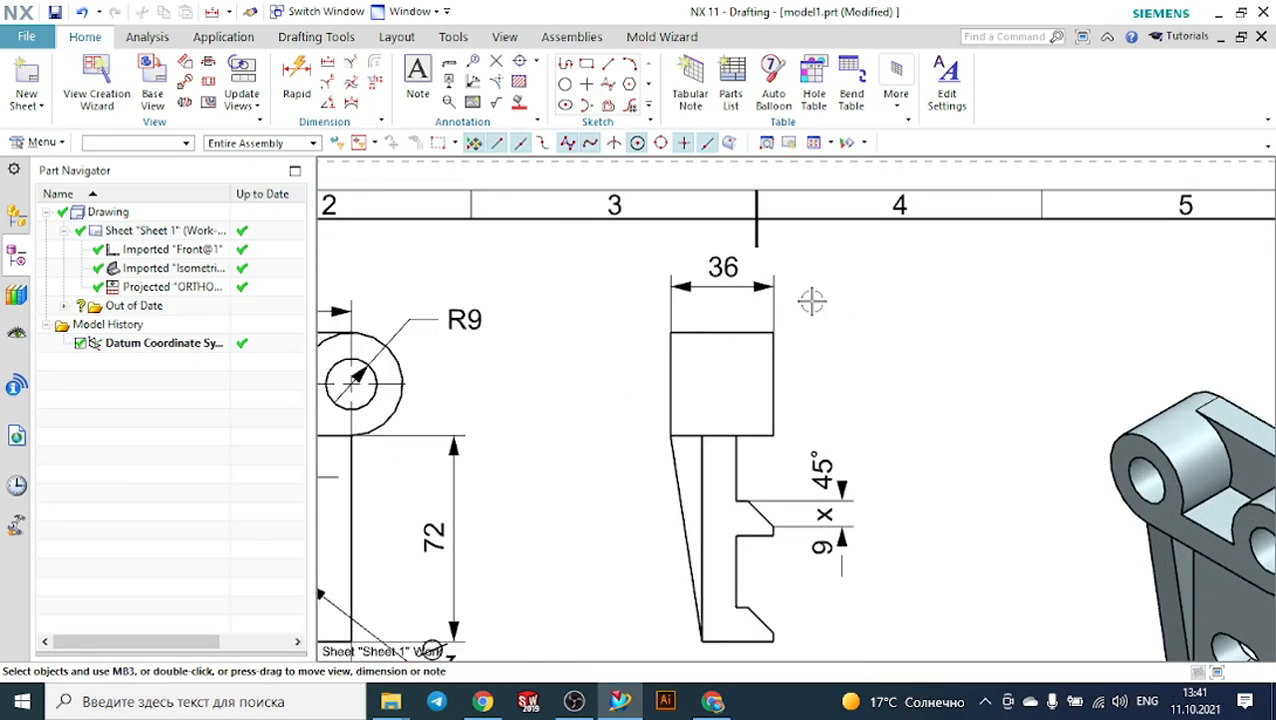
pyautogui.click(748, 280)
pyautogui.doubleClick(748, 280)
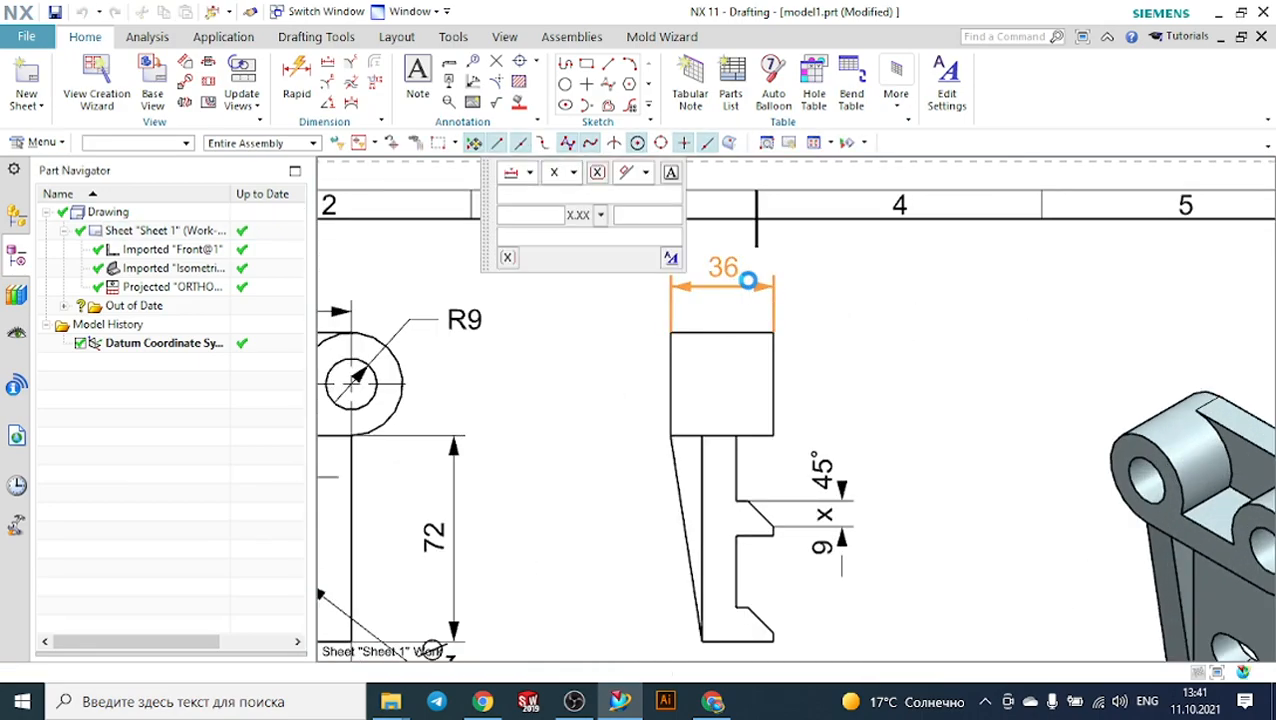
pyautogui.click(645, 174)
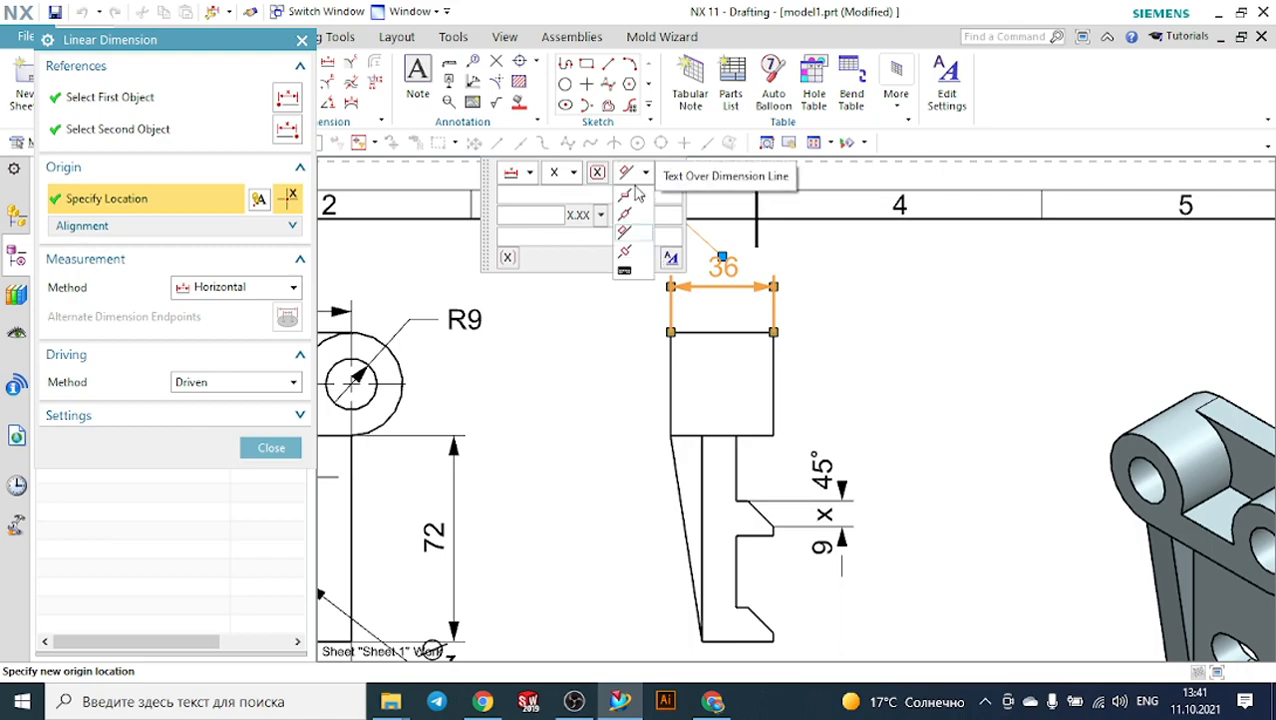
pyautogui.click(625, 196)
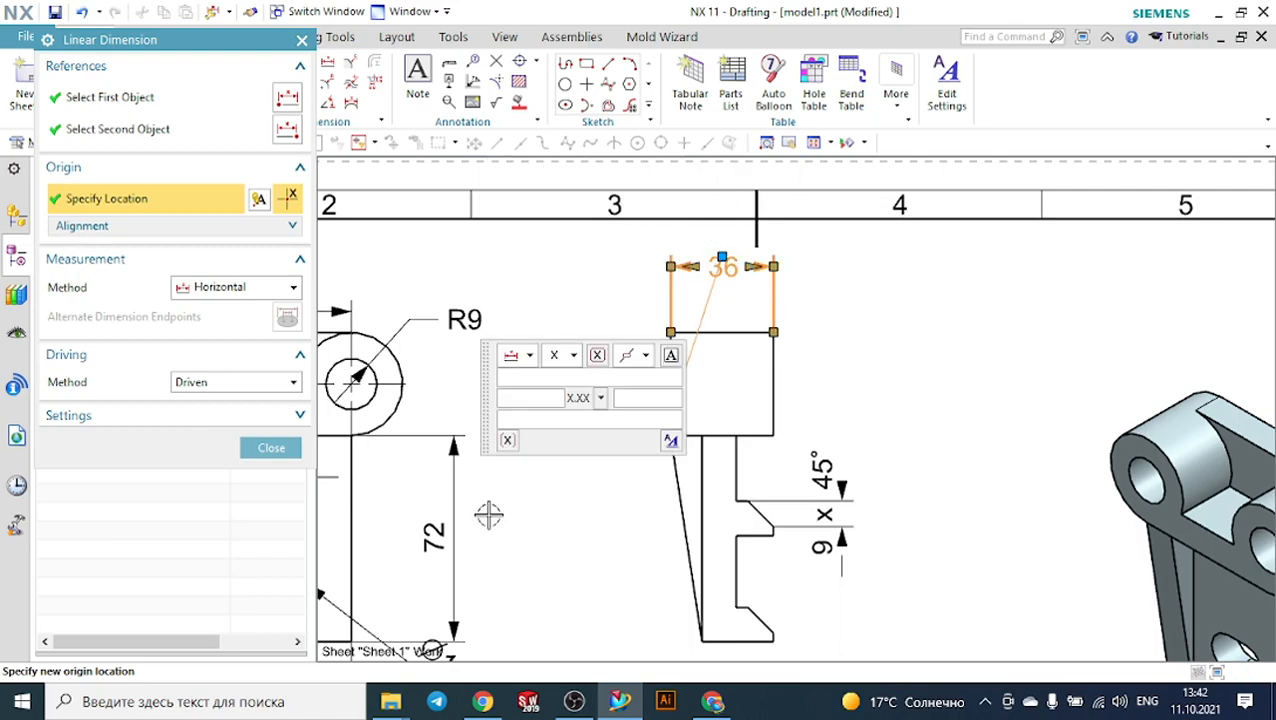
pyautogui.click(265, 449)
# Move the 45° chamfer dimension to the left side of the side view.
pyautogui.scroll(-2, 918, 328)
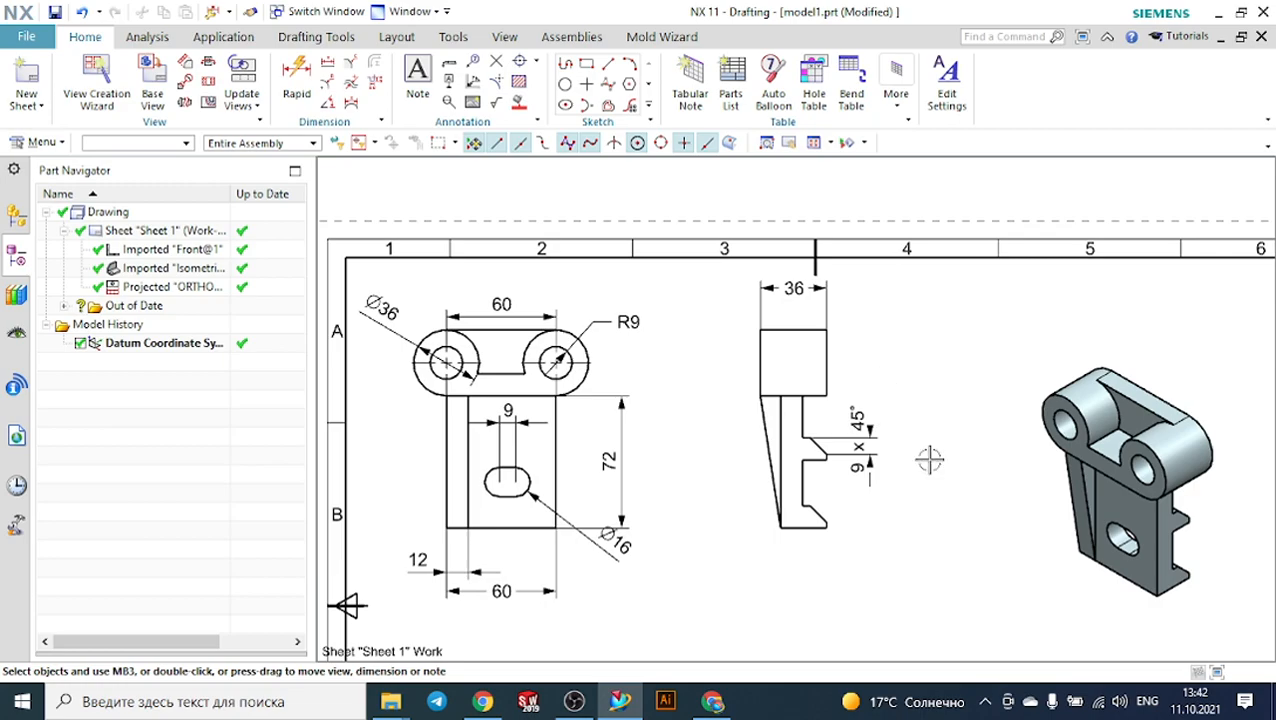
pyautogui.scroll(3, 917, 460)
pyautogui.moveTo(853, 415); pyautogui.dragTo(572, 421)
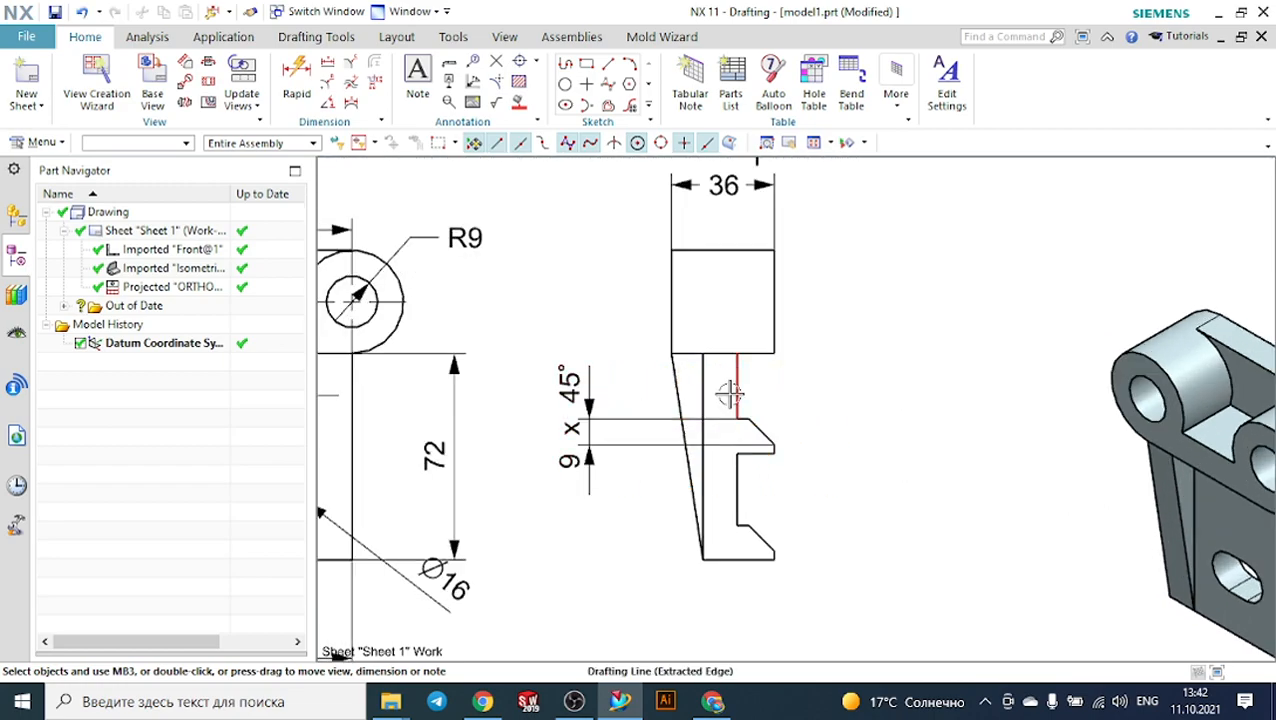
# Start a baseline linear dimension set from the side view's lower-right corner to the upper end of the lower tooth's chamfer, placed automatically.
pyautogui.click(329, 62)
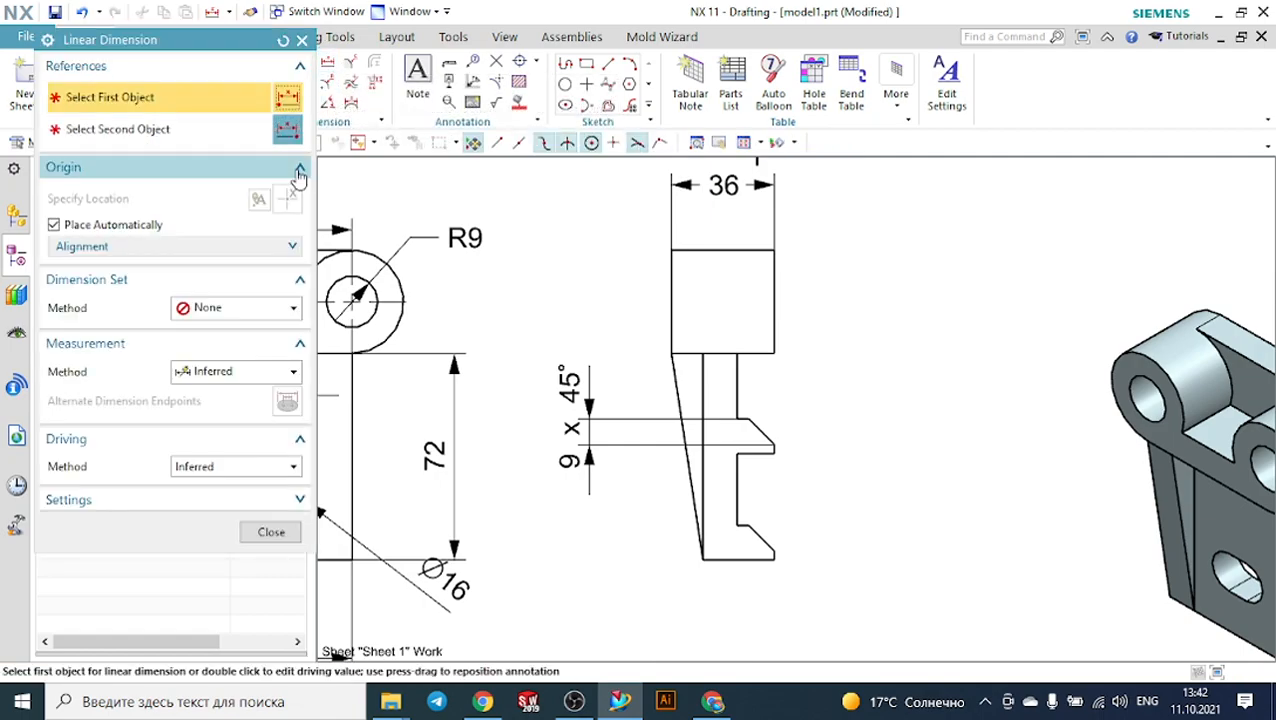
pyautogui.click(205, 308)
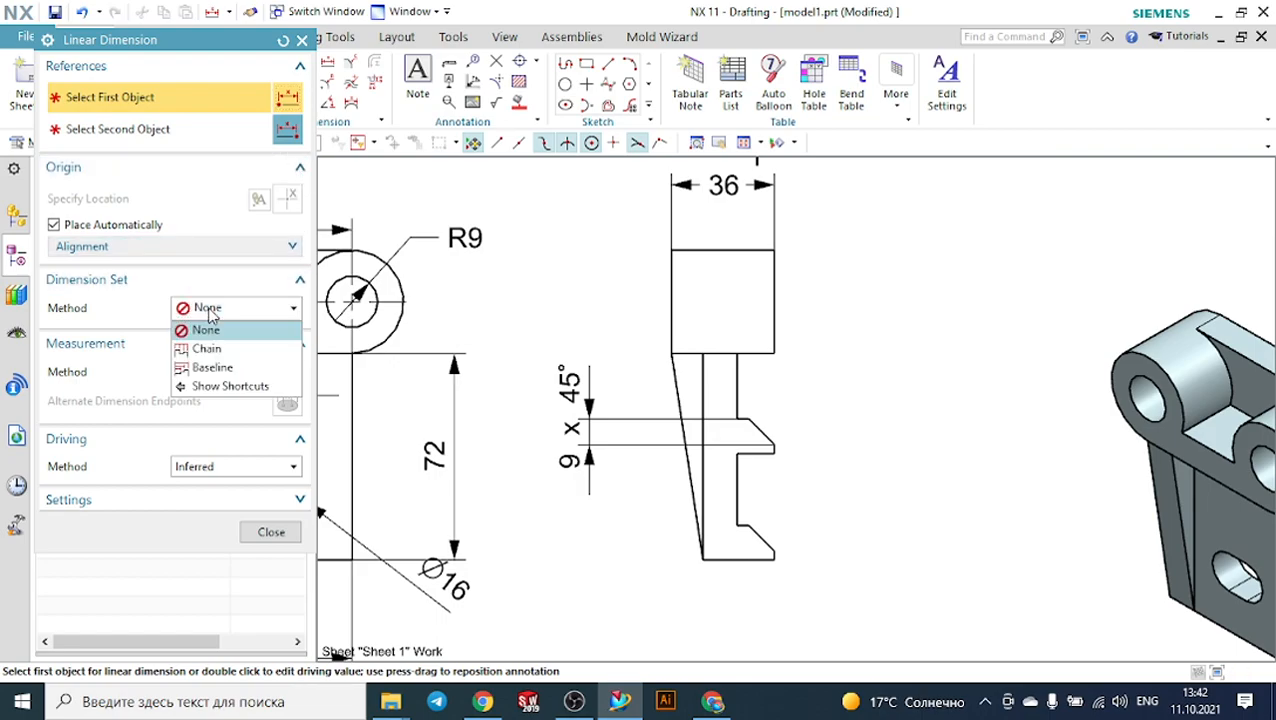
pyautogui.click(212, 367)
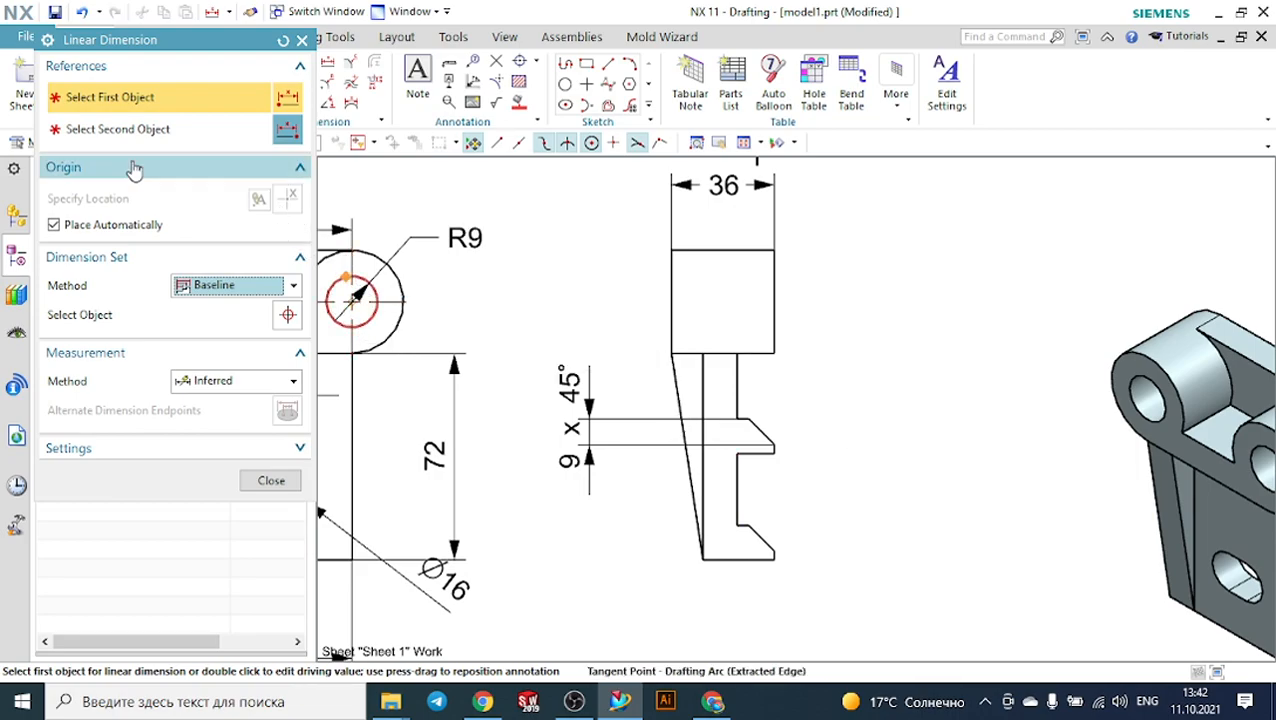
pyautogui.scroll(2, 840, 572)
pyautogui.scroll(2, 794, 580)
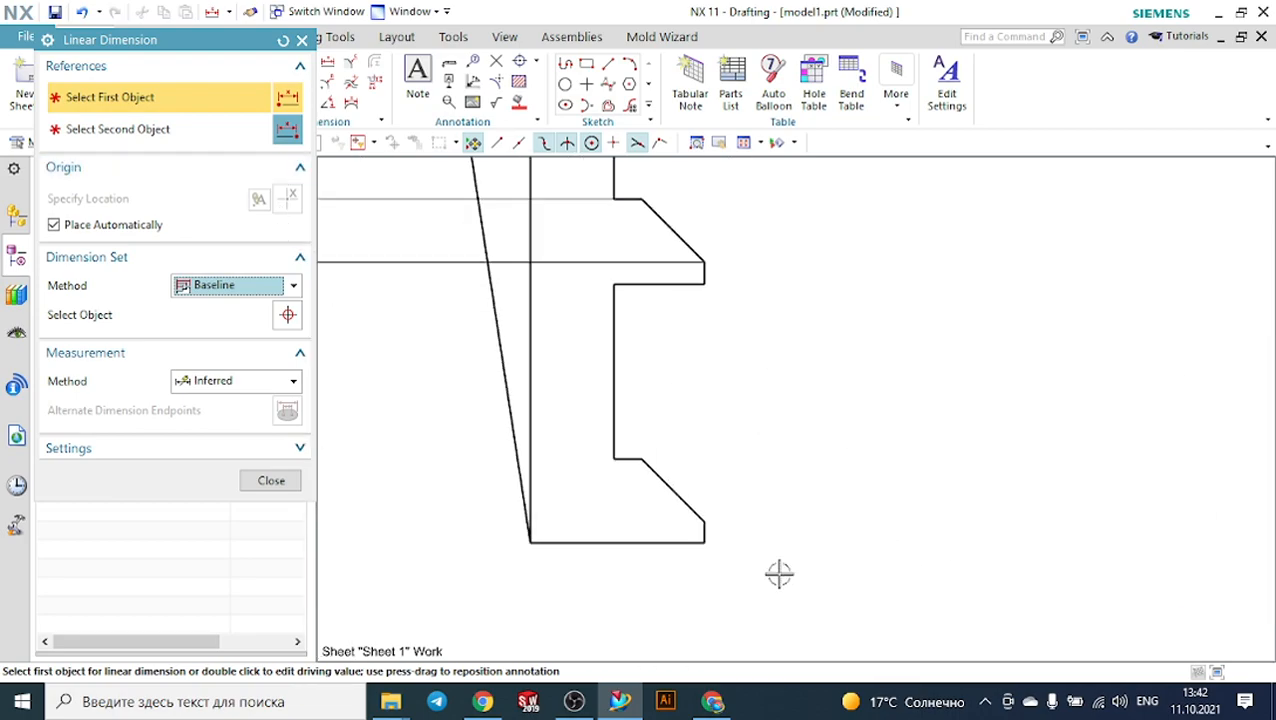
pyautogui.click(706, 544)
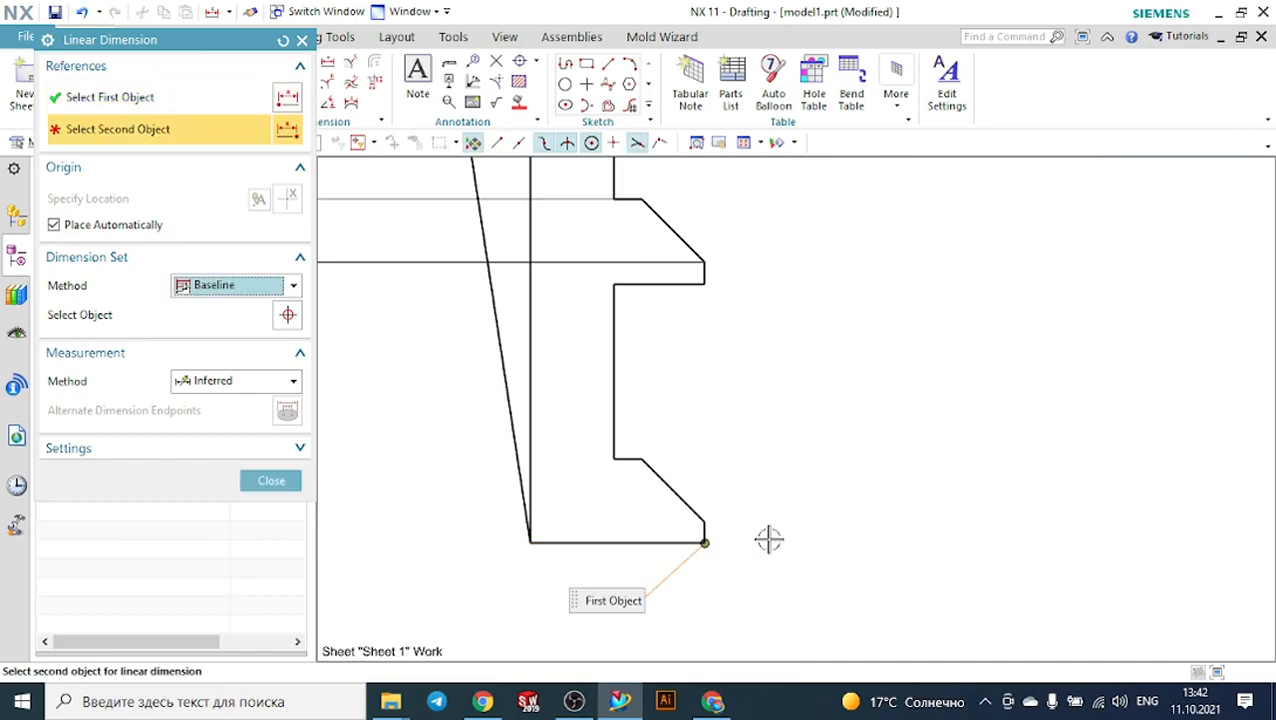
pyautogui.click(648, 452)
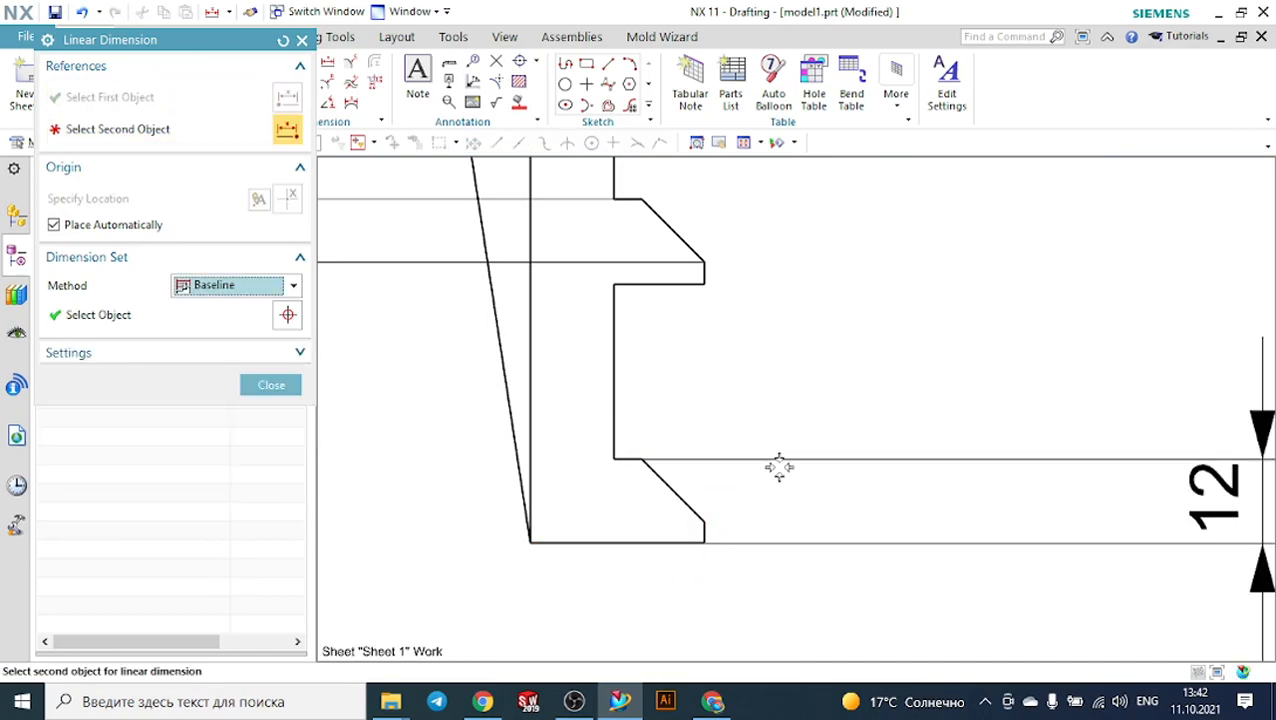
# Extend the baseline set with a dimension to the lower-right corner of the side view's upper tooth.
pyautogui.scroll(-6, 760, 446)
pyautogui.scroll(3, 914, 414)
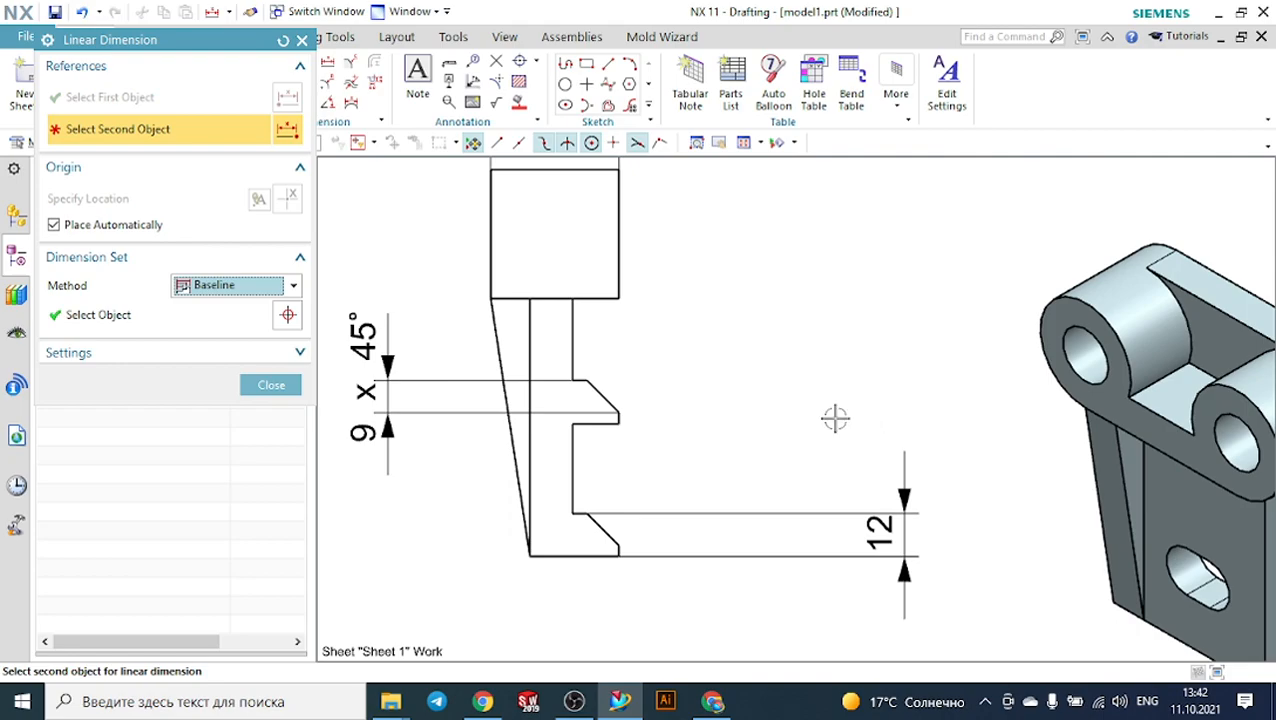
pyautogui.click(618, 421)
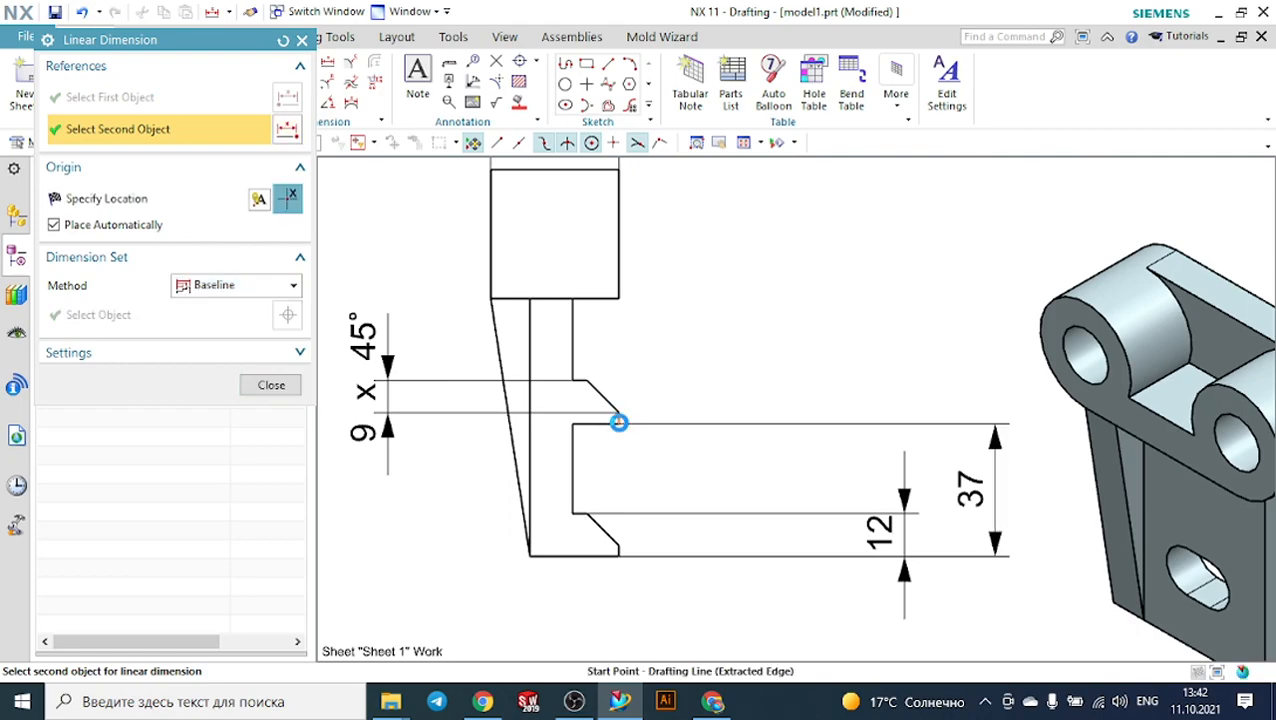
pyautogui.click(958, 448)
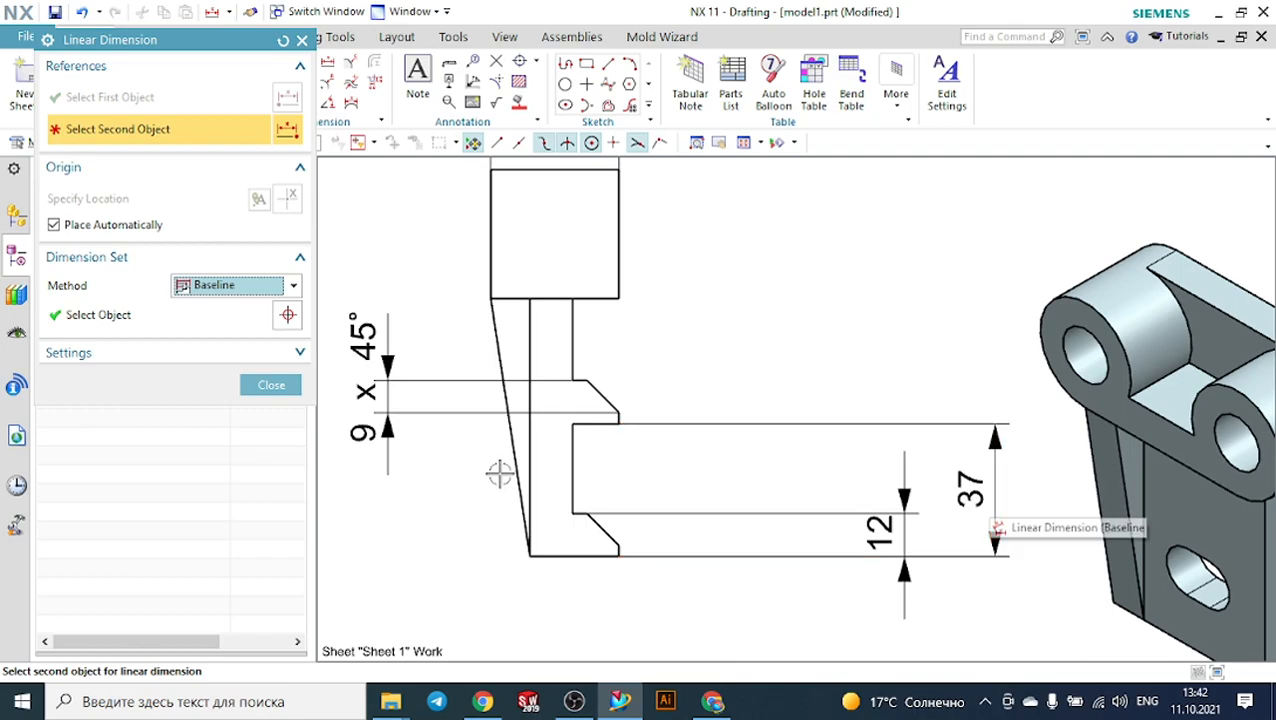
# Extend the baseline set with dimensions to the upper end of the upper tooth's chamfer and the upper block's lower-right corner.
pyautogui.scroll(1, 608, 380)
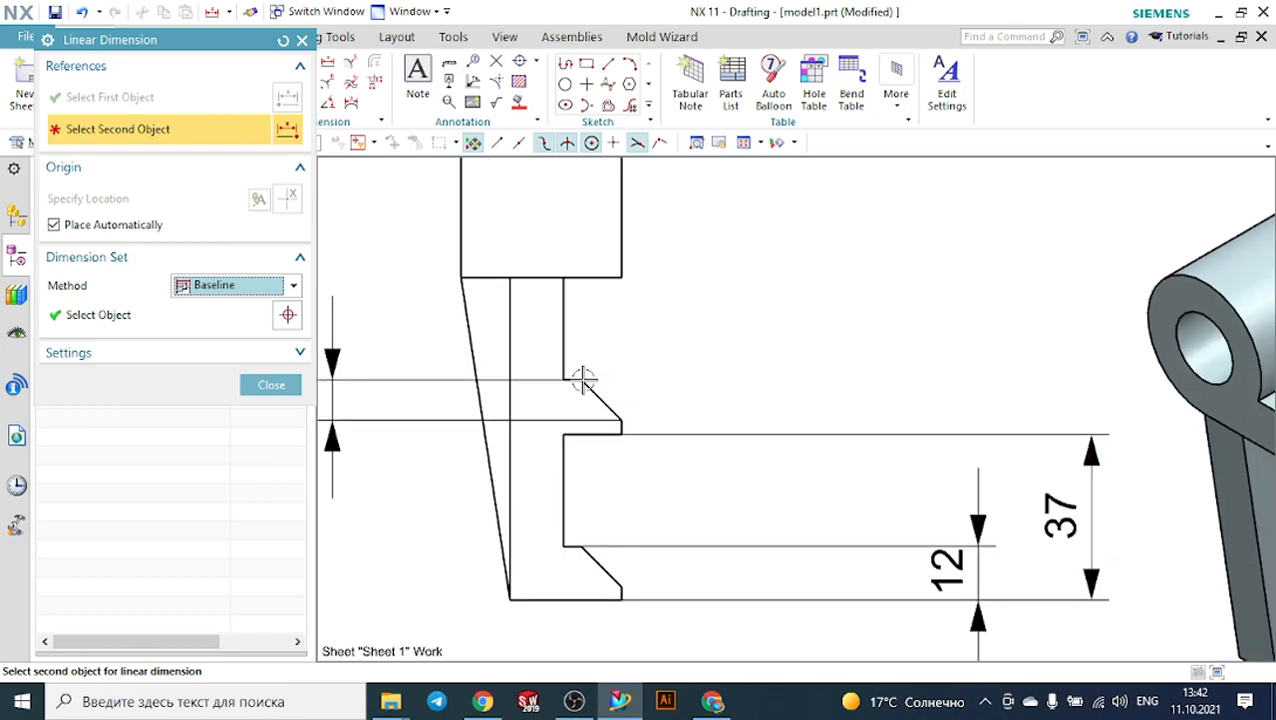
pyautogui.click(590, 380)
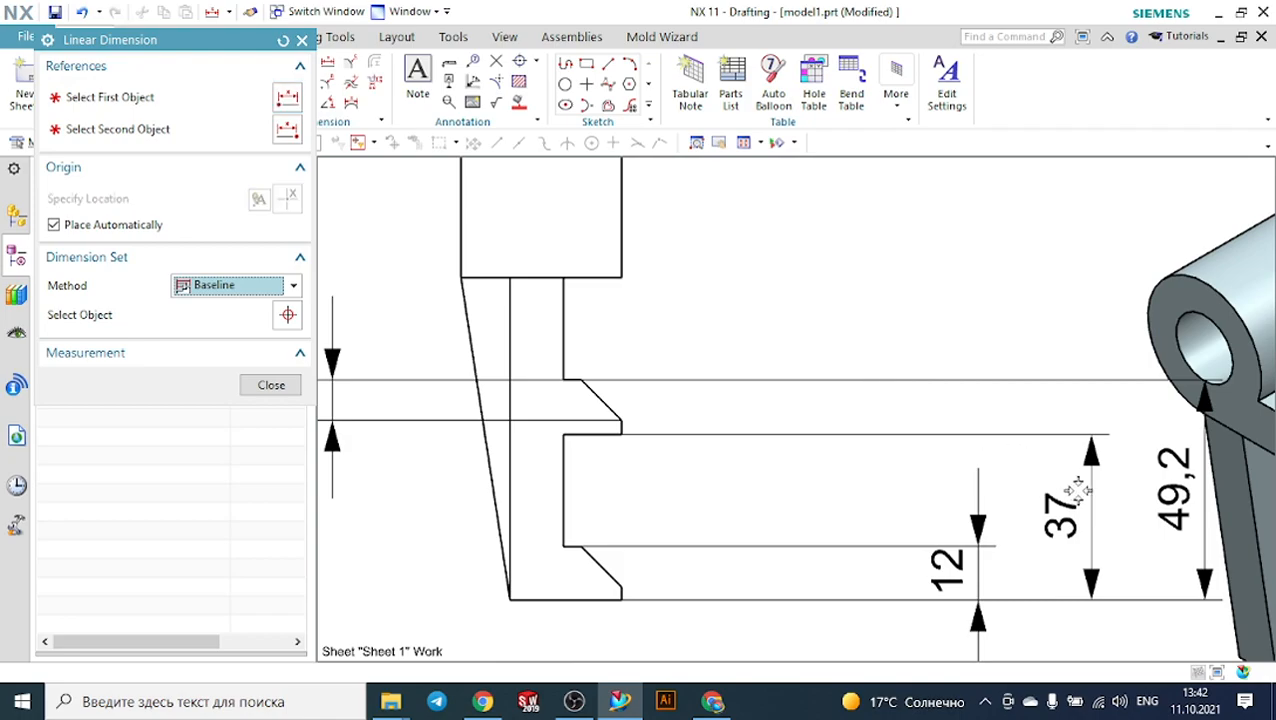
pyautogui.scroll(-2, 1078, 491)
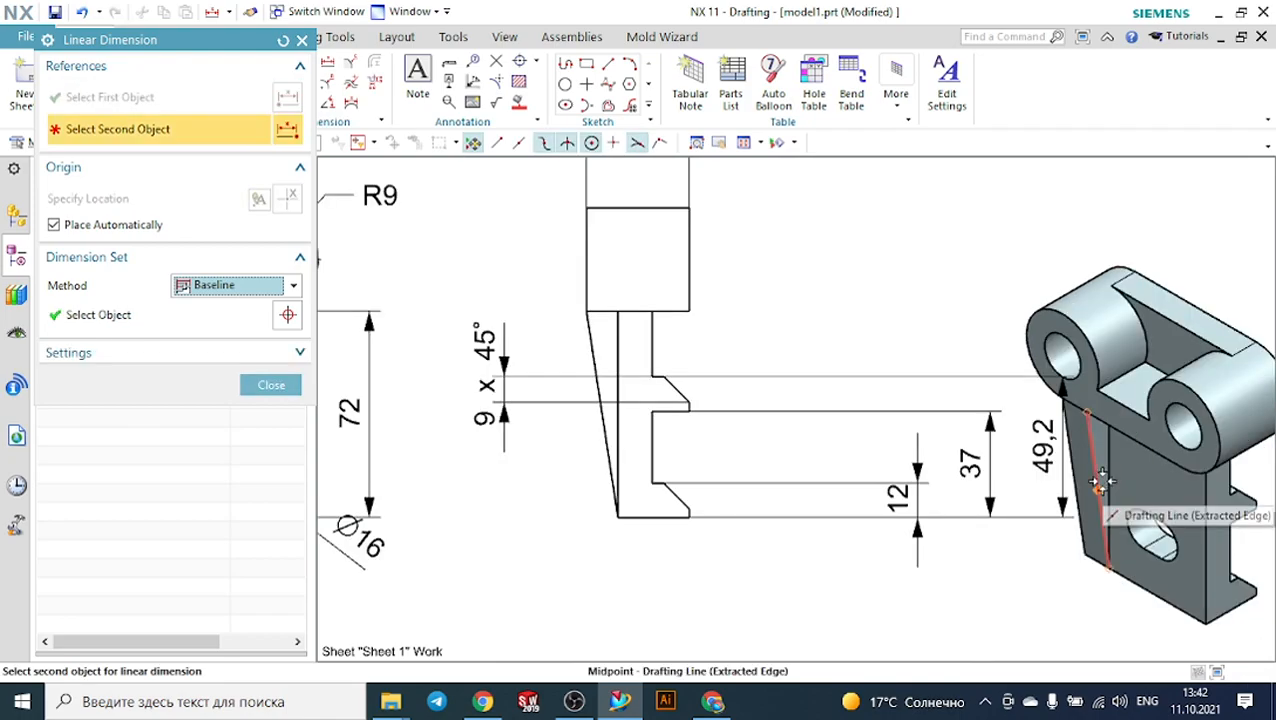
pyautogui.click(693, 312)
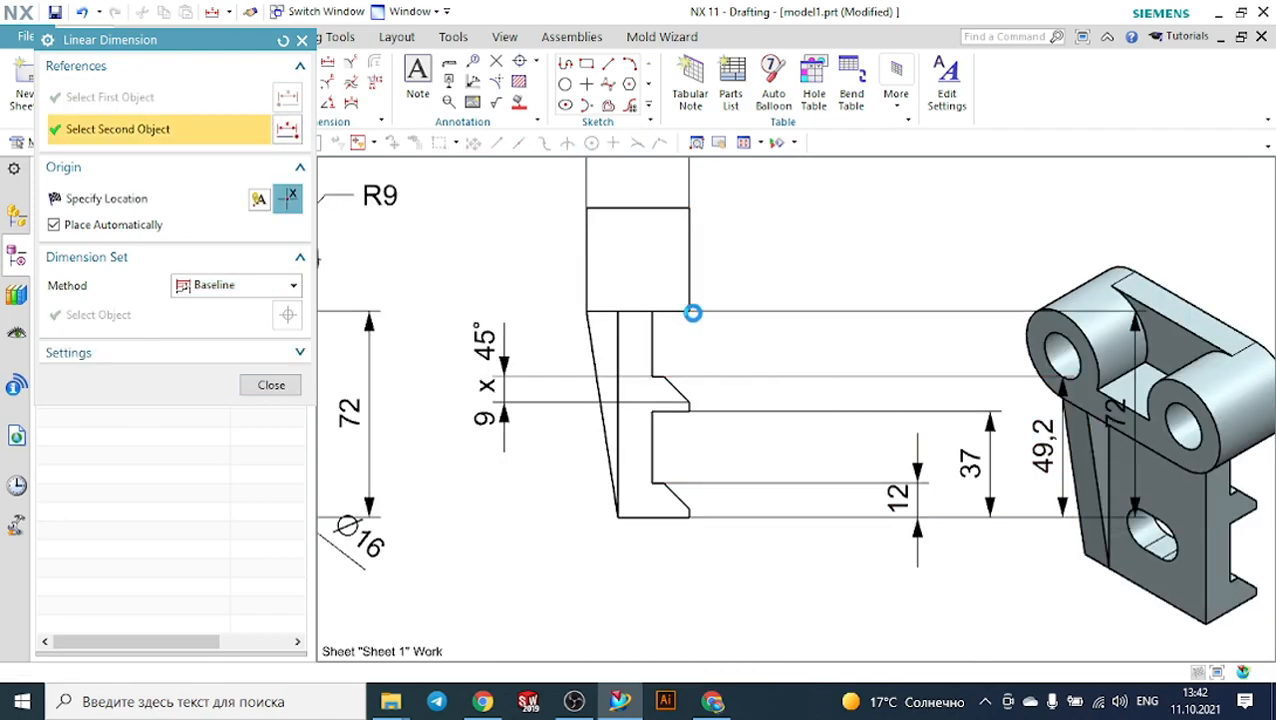
pyautogui.scroll(-1, 768, 414)
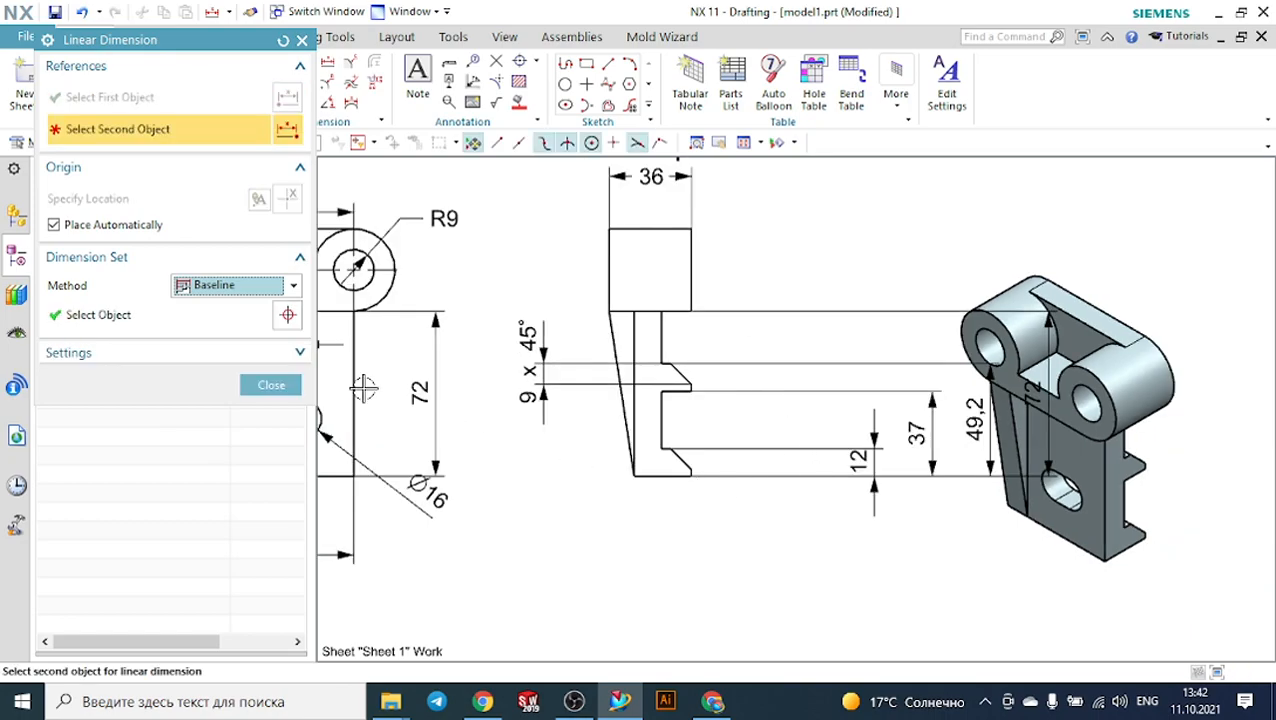
# Finish the baseline dimension set and move it closer to the side view, clear of the isometric view.
pyautogui.click(296, 388)
pyautogui.scroll(1, 707, 410)
pyautogui.moveTo(915, 464); pyautogui.dragTo(742, 466)
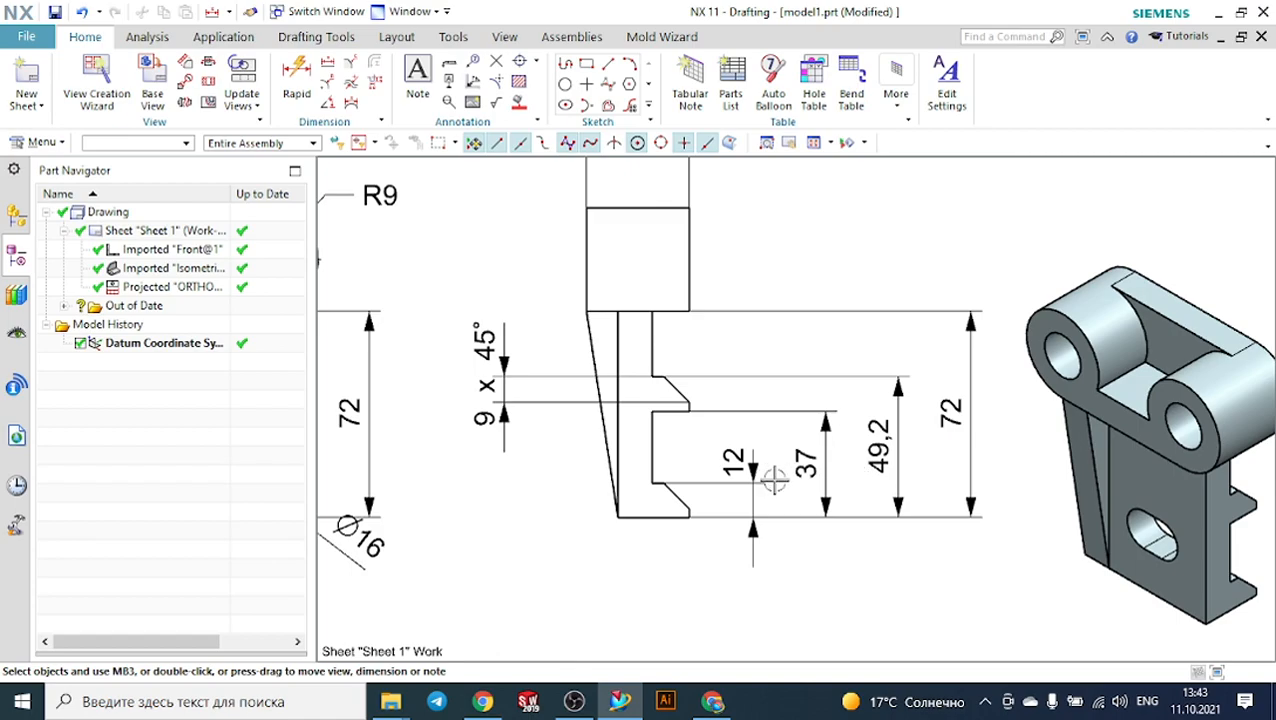
pyautogui.scroll(-2, 940, 413)
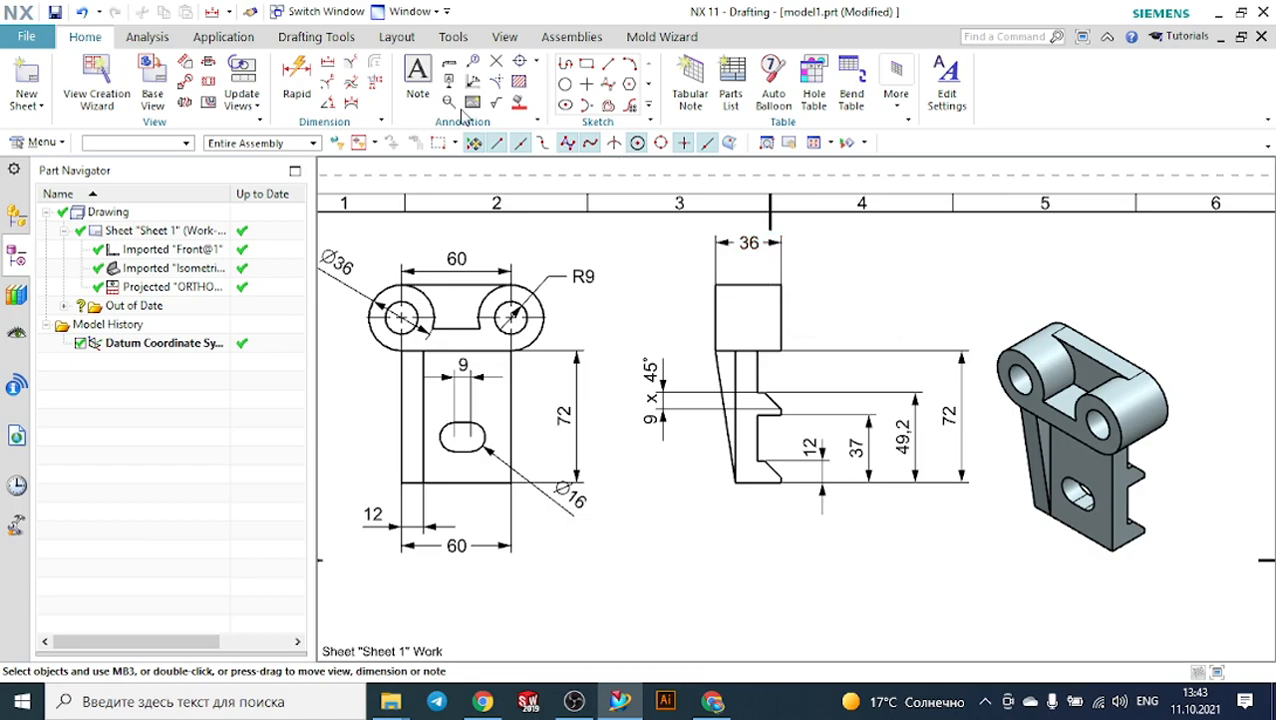
# Set the linear dimension measurement method to Inferred while keeping the dimension set method at Baseline.
pyautogui.click(327, 64)
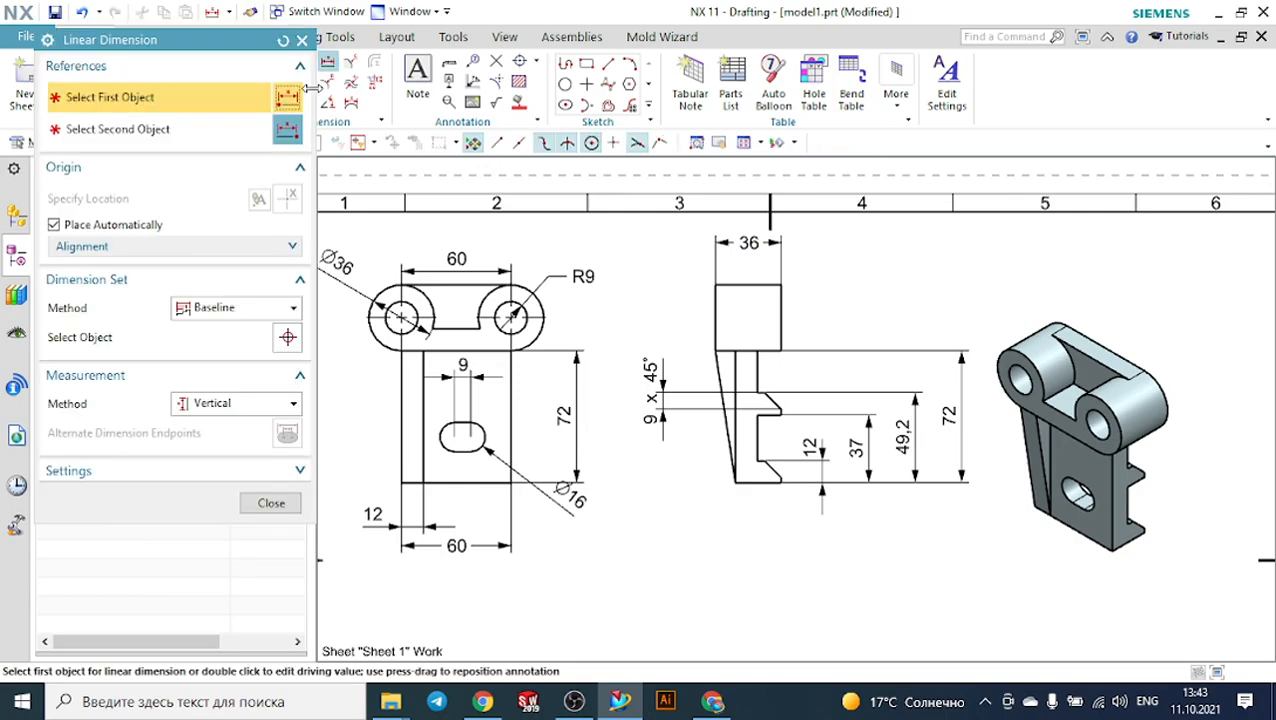
pyautogui.click(226, 310)
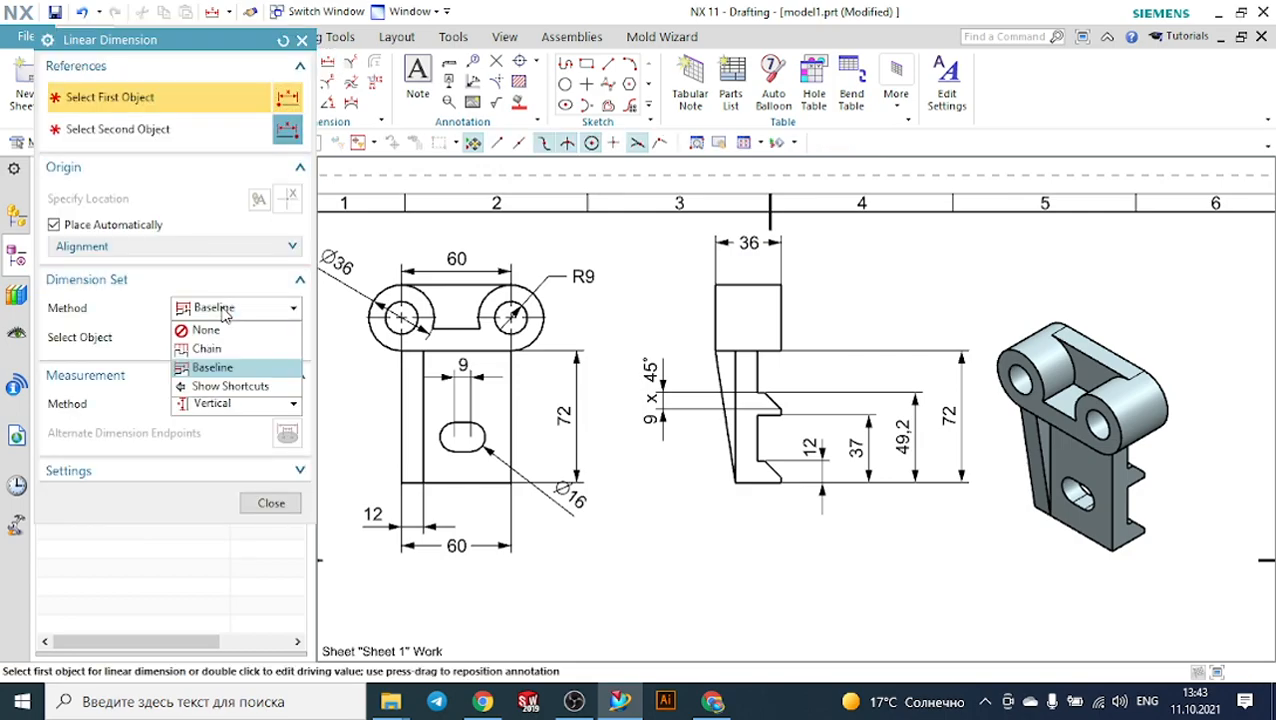
pyautogui.click(211, 368)
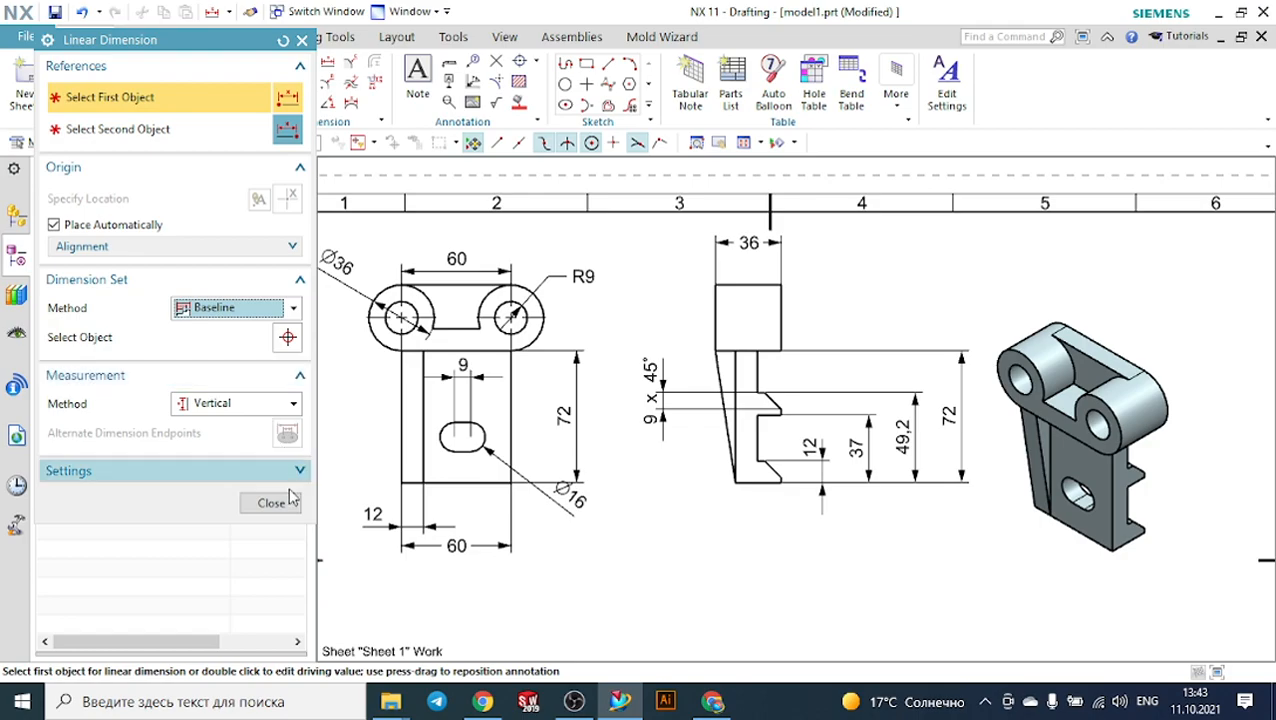
pyautogui.click(210, 405)
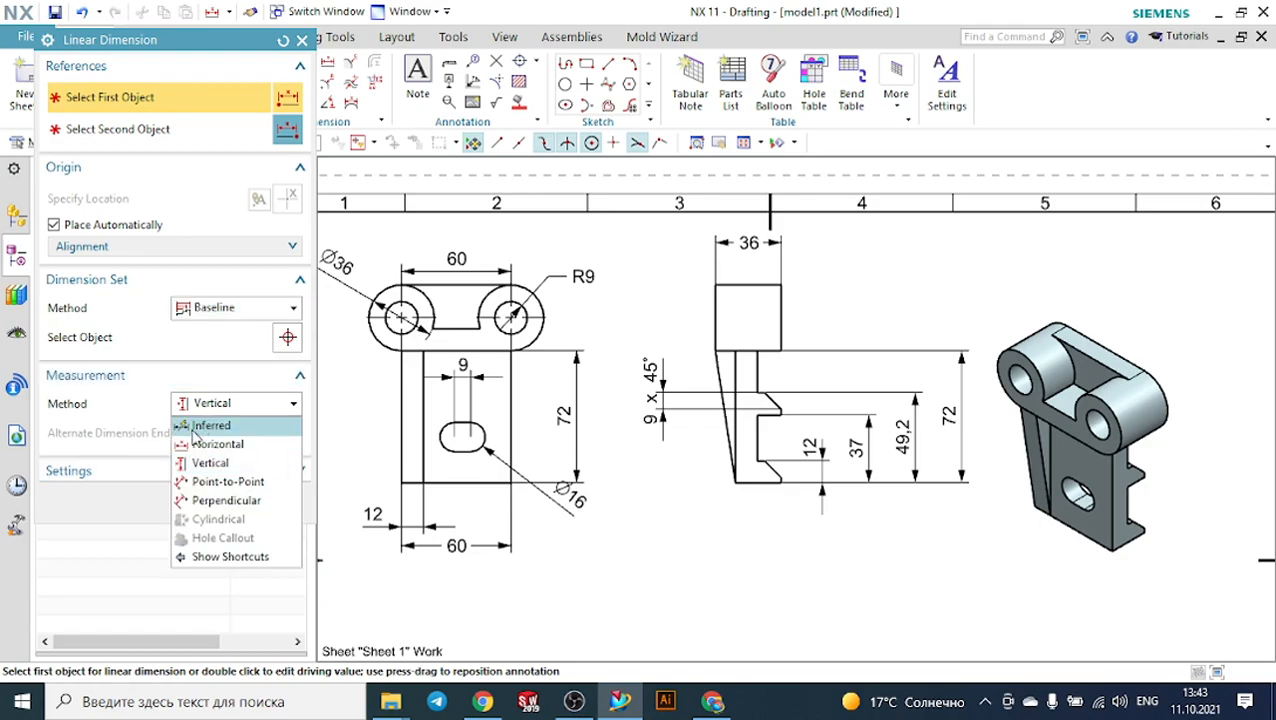
pyautogui.click(210, 425)
pyautogui.click(271, 481)
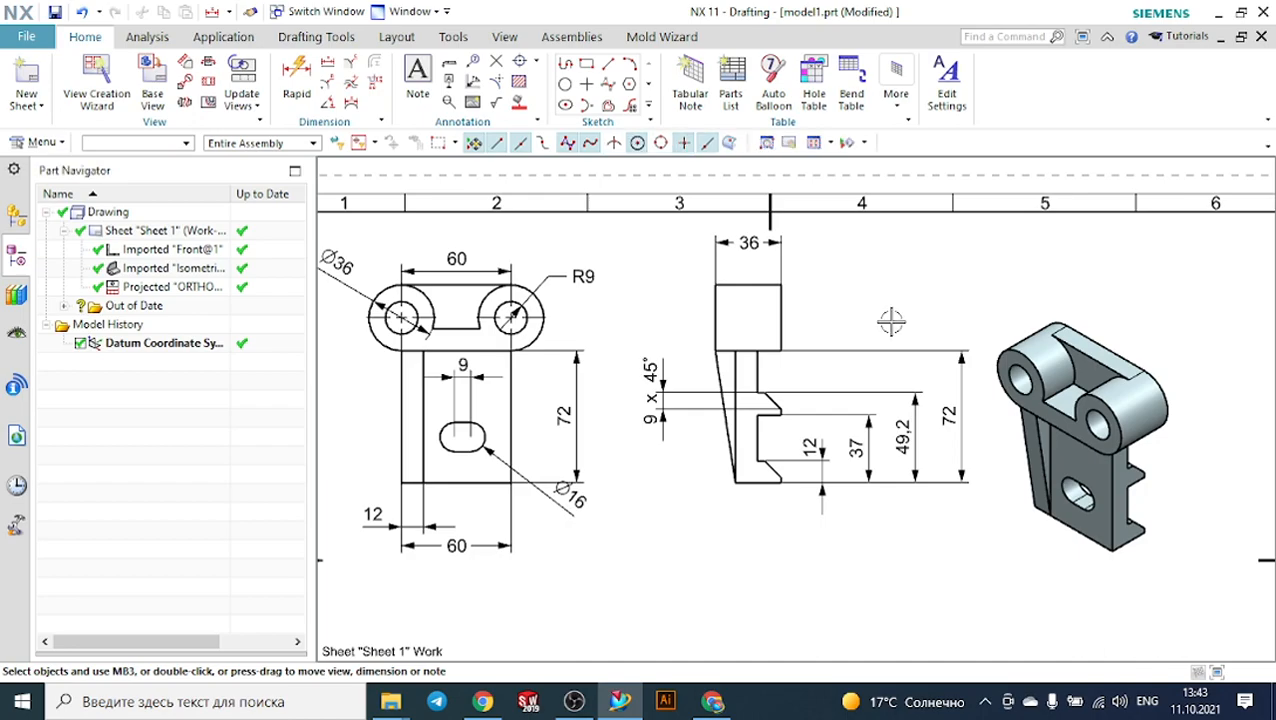
# Move the slot's Ø16 dimension text farther down, beyond the lower-right corner of the front view.
pyautogui.scroll(1, 600, 530)
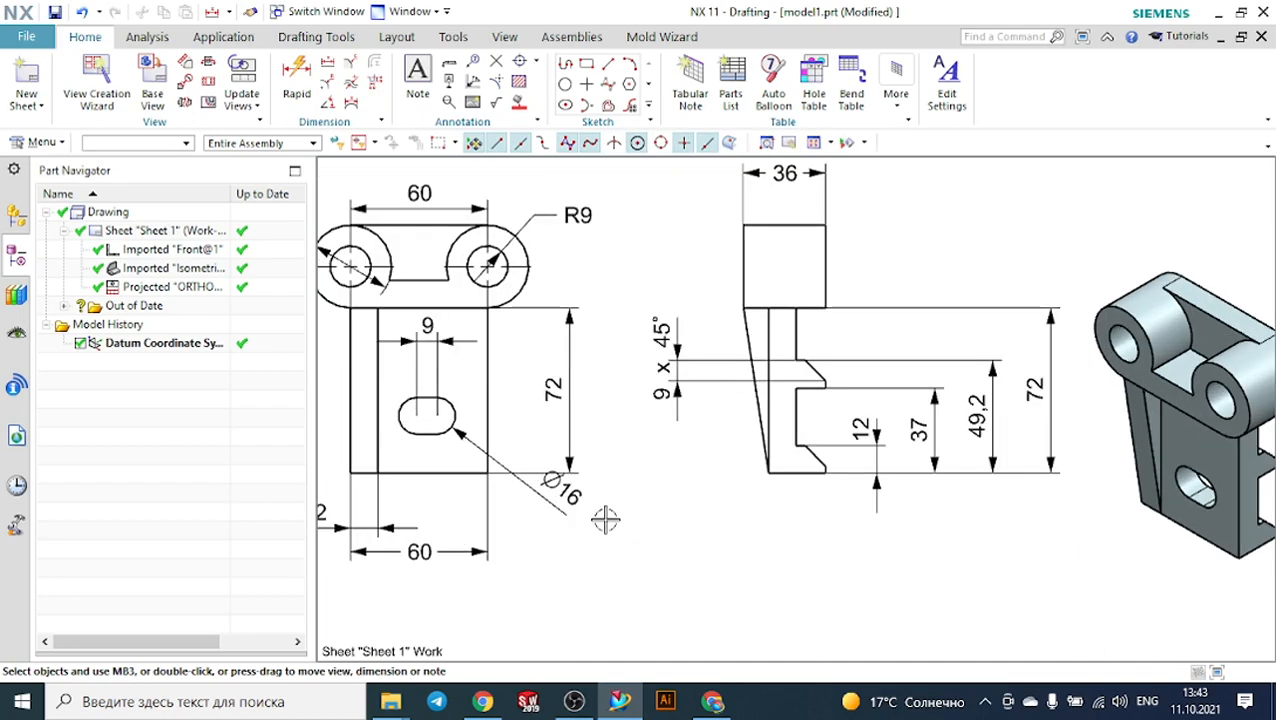
pyautogui.scroll(-2, 588, 505)
pyautogui.scroll(2, 585, 510)
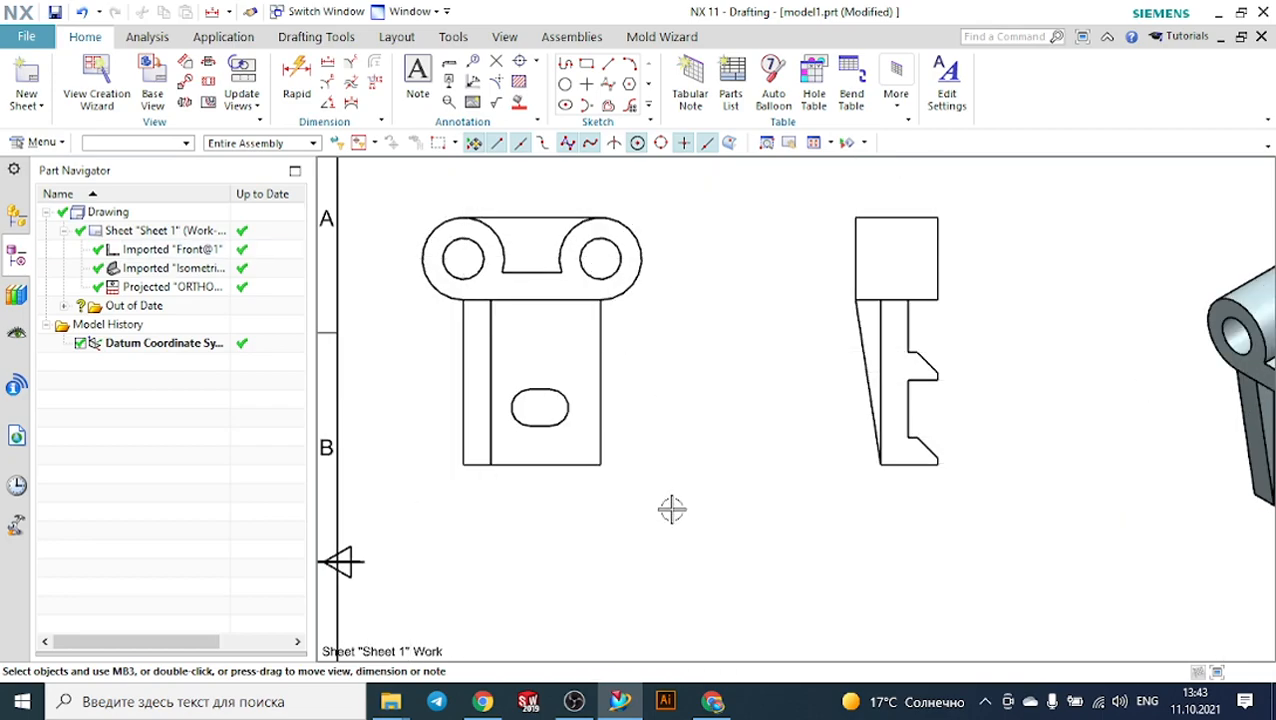
pyautogui.moveTo(680, 525); pyautogui.dragTo(688, 574)
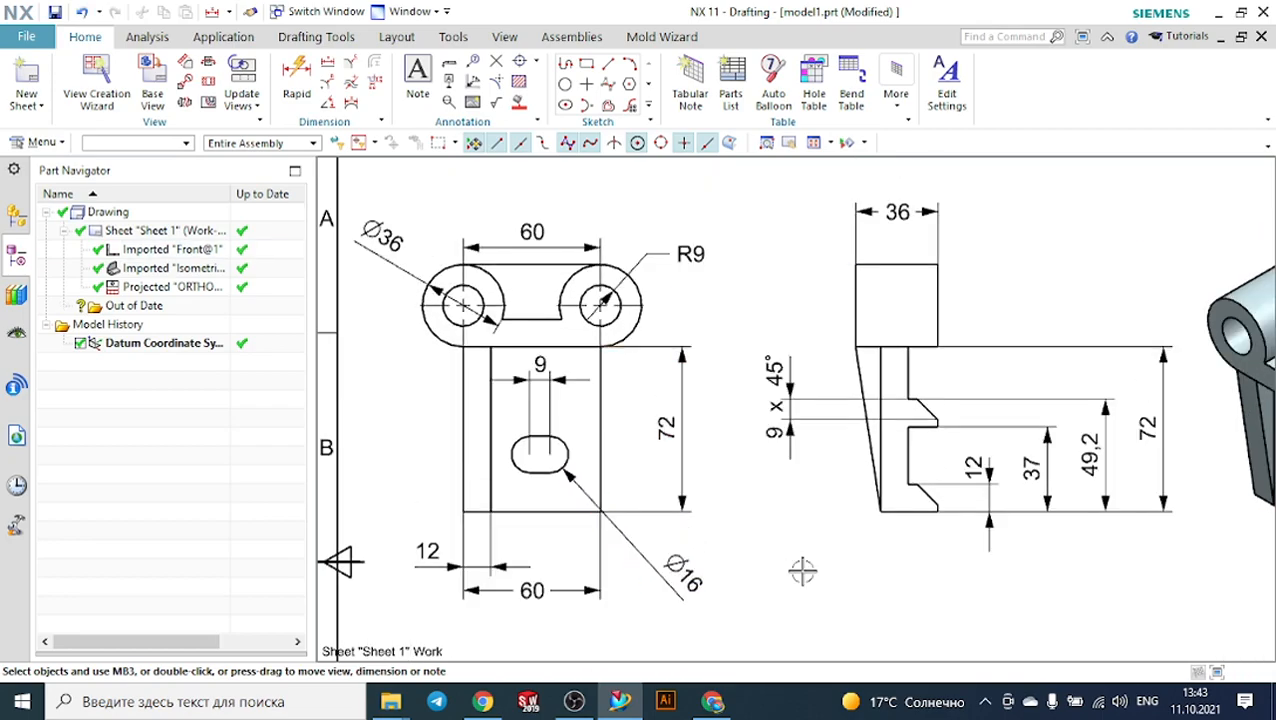
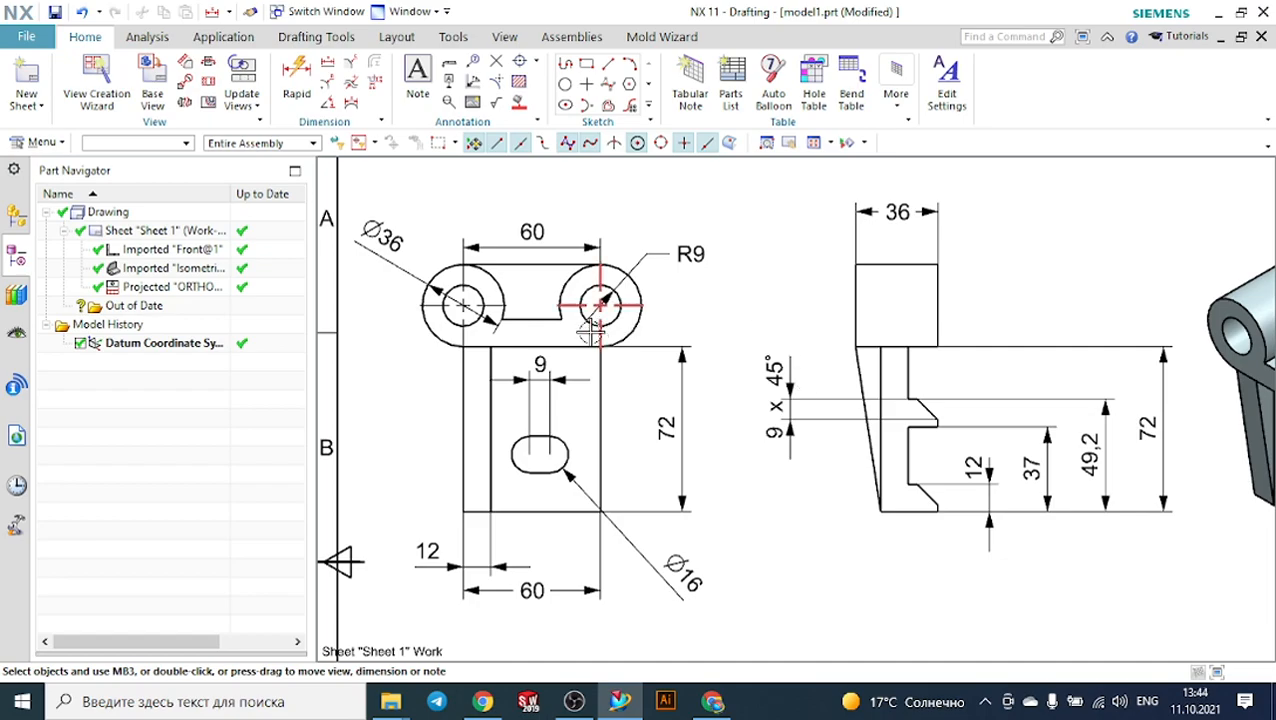
# Add a single linear dimension with set method None between the front view's notch floor and the lower edge of the lug body.
pyautogui.scroll(1, 565, 333)
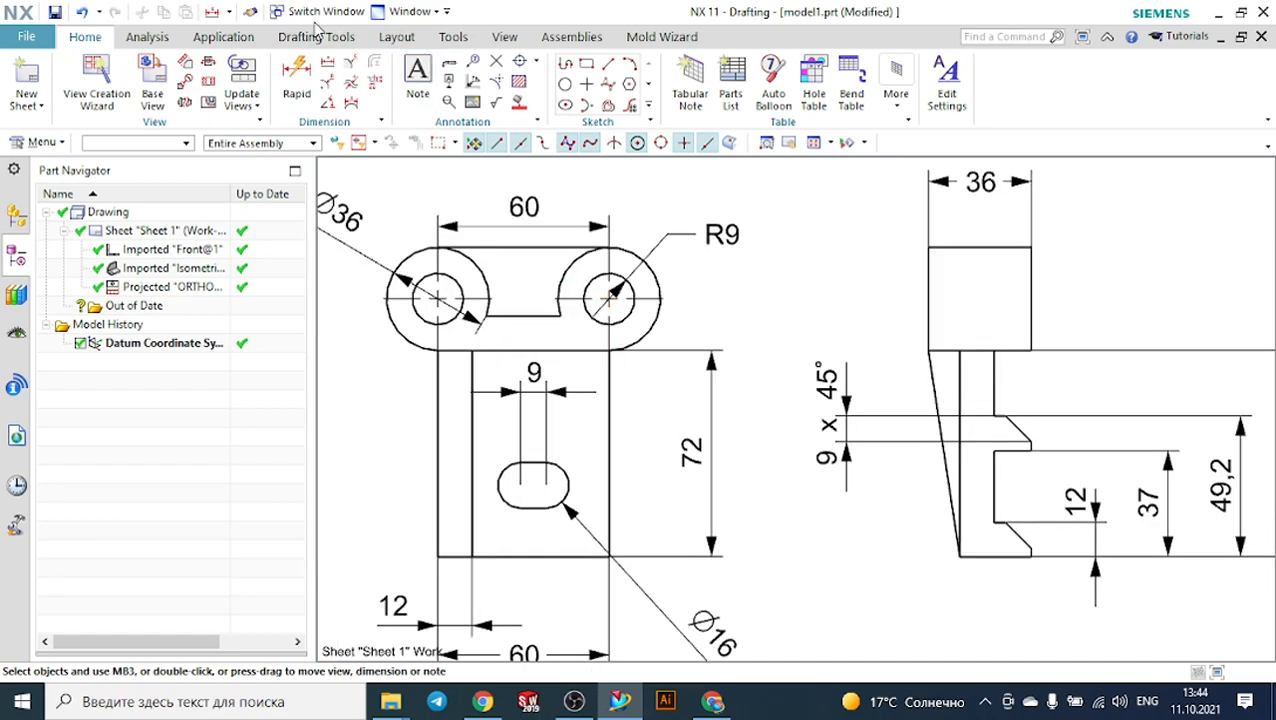
pyautogui.click(329, 63)
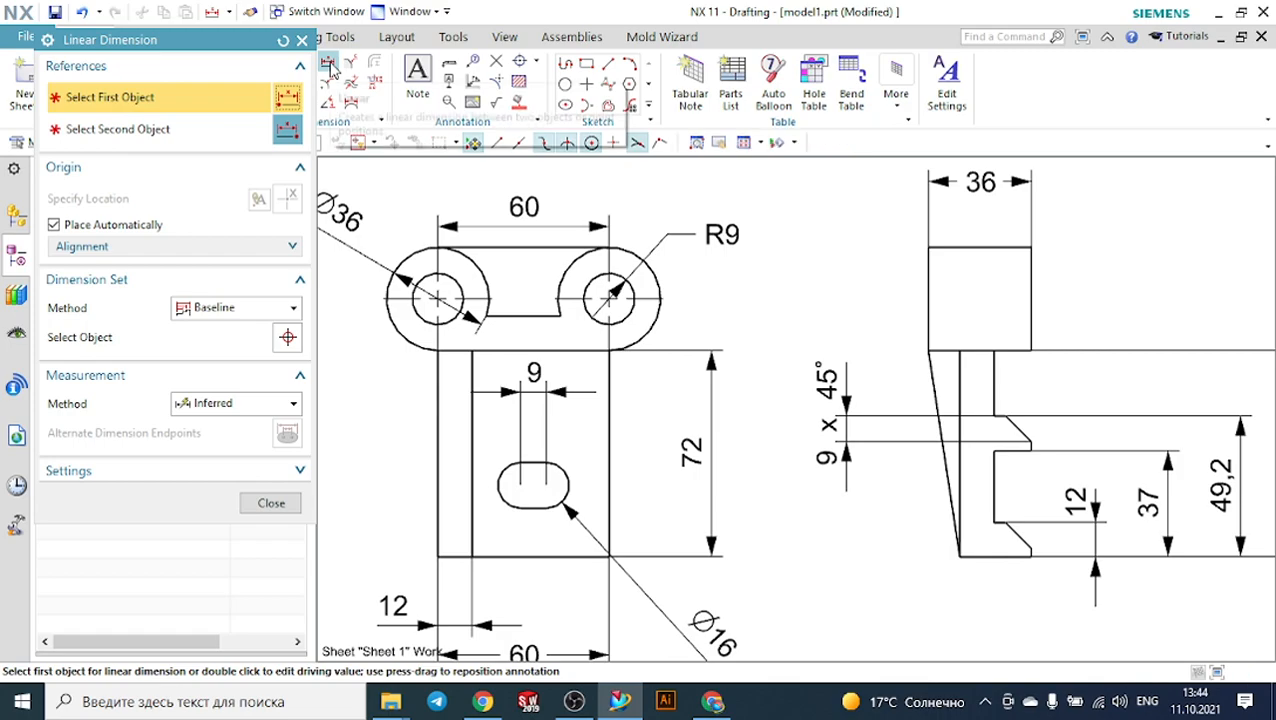
pyautogui.click(214, 312)
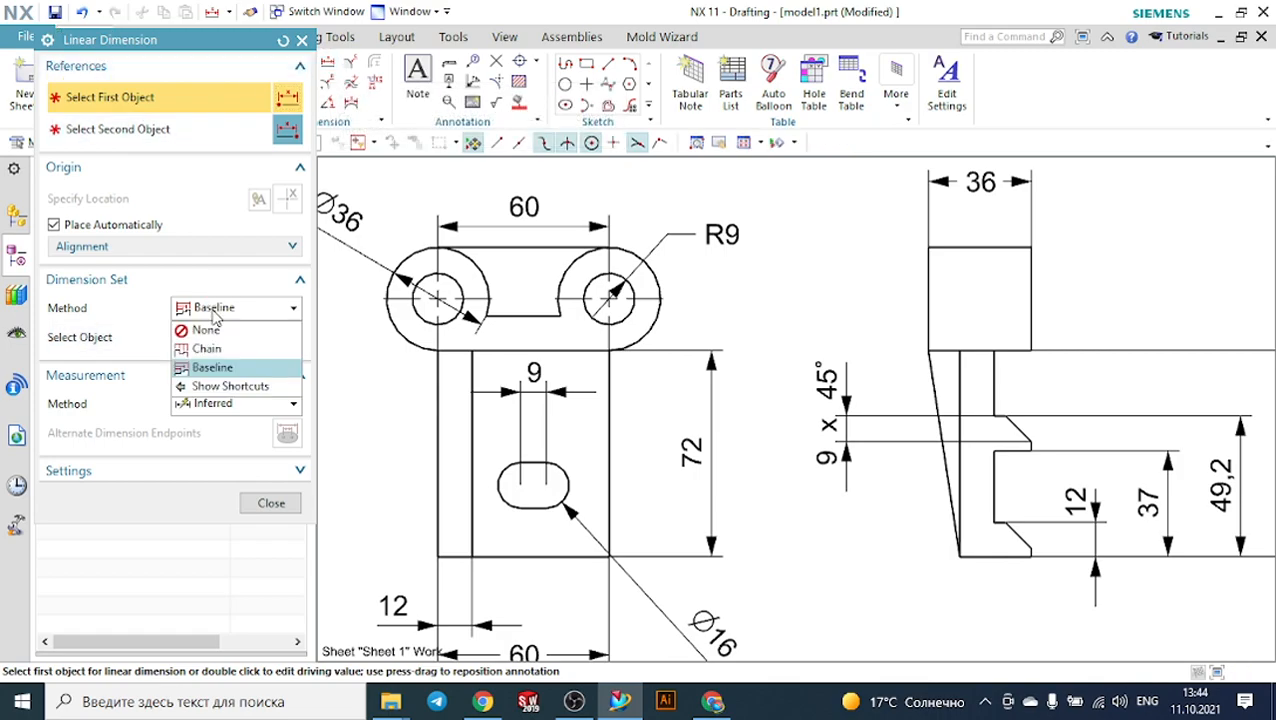
pyautogui.click(205, 330)
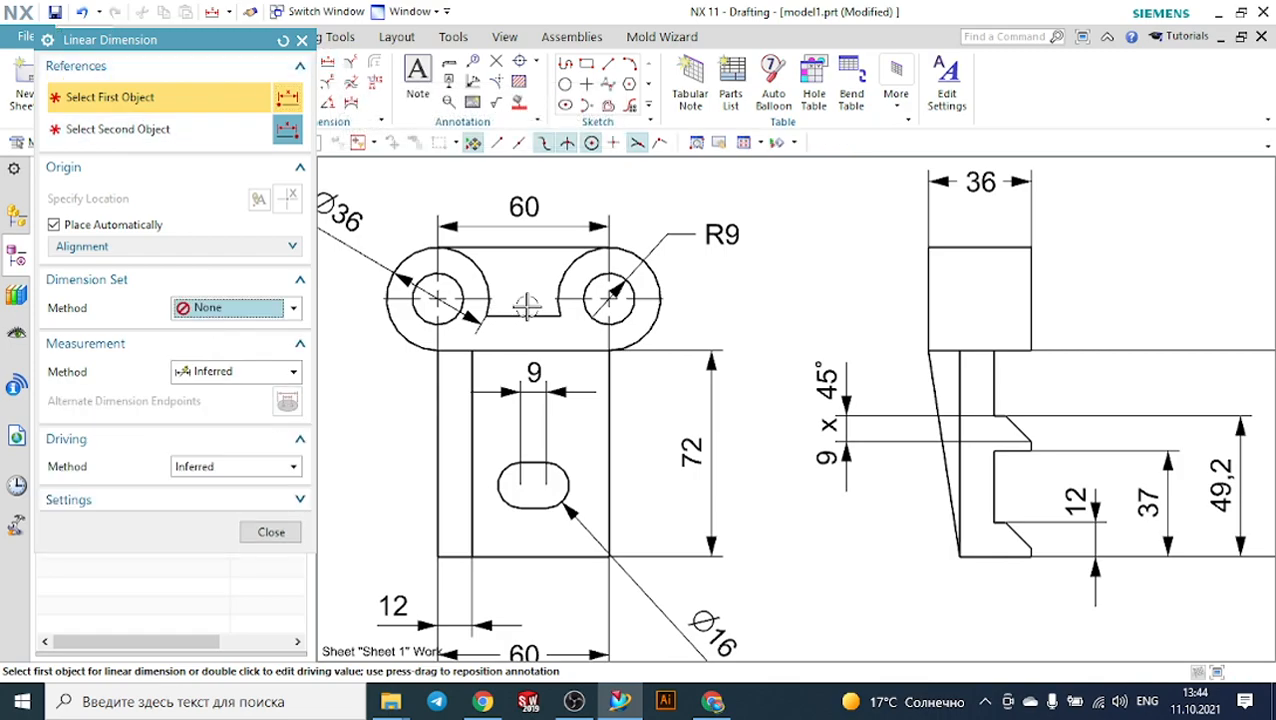
pyautogui.scroll(2, 547, 340)
pyautogui.click(530, 358)
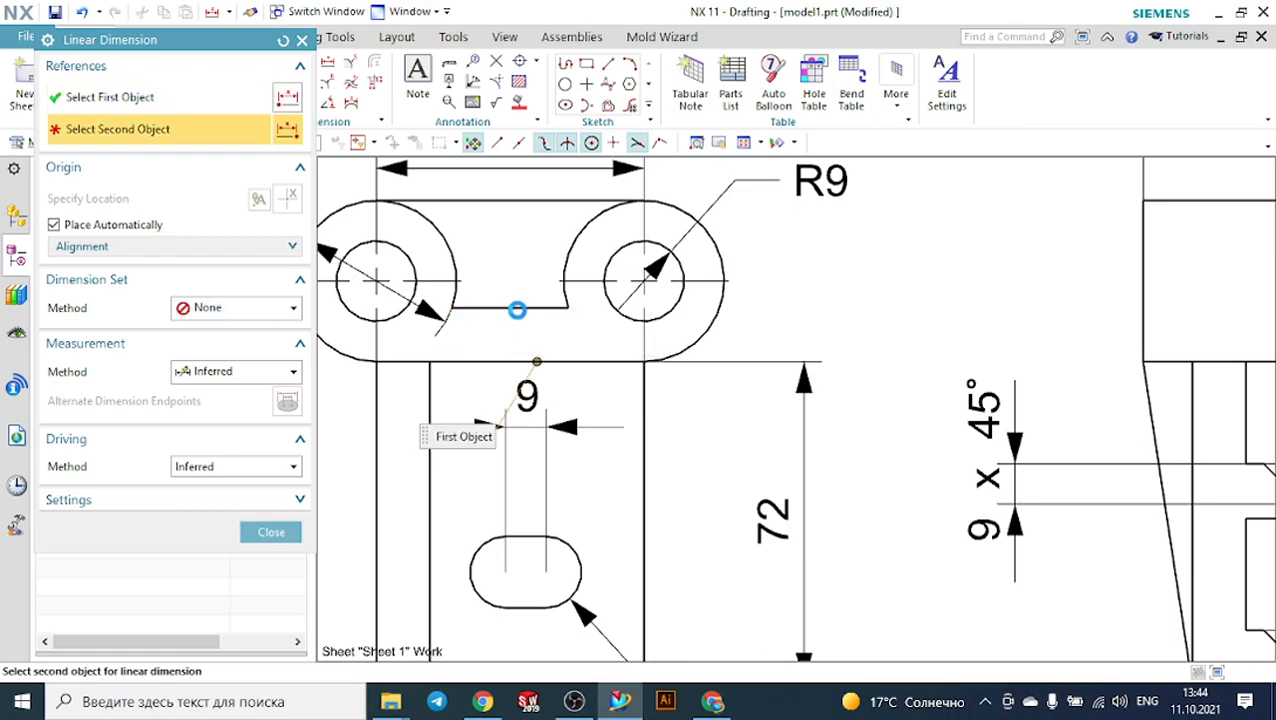
pyautogui.click(507, 307)
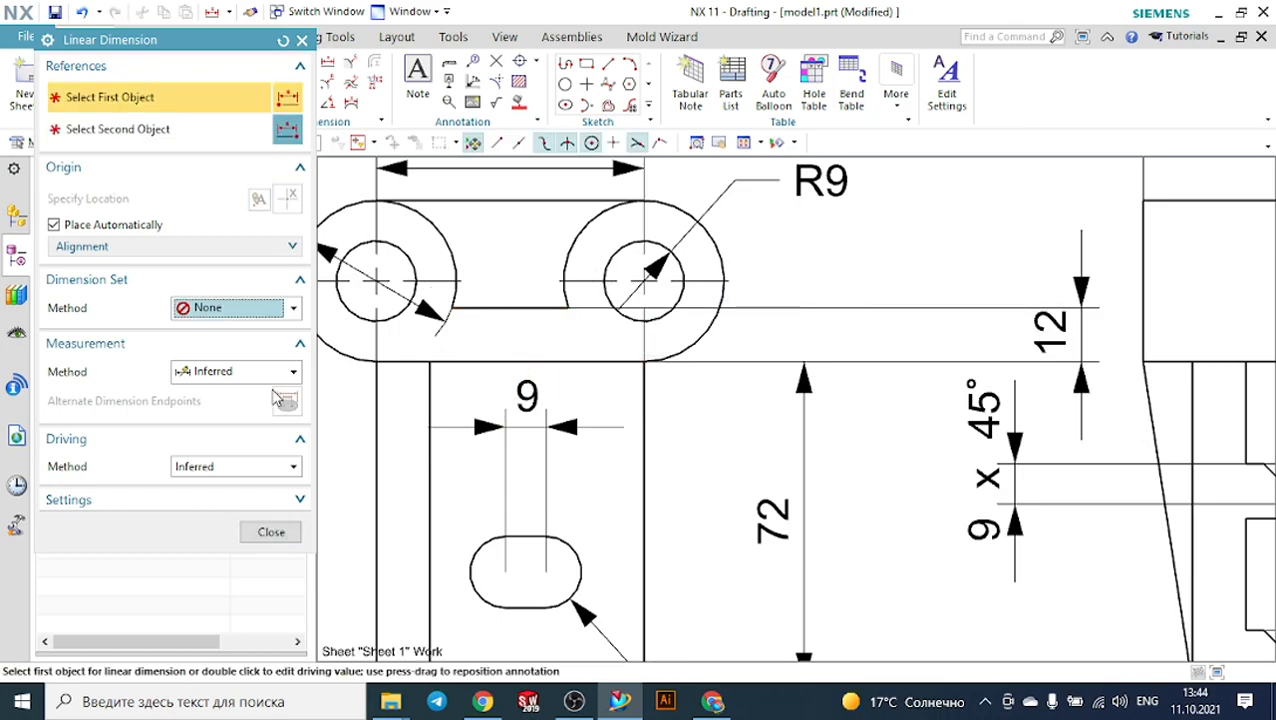
pyautogui.click(271, 532)
# Shift the side view slightly toward the front view and align the notch's 12 dimension above the front view's 72 dimension.
pyautogui.moveTo(1085, 285); pyautogui.dragTo(1010, 321)
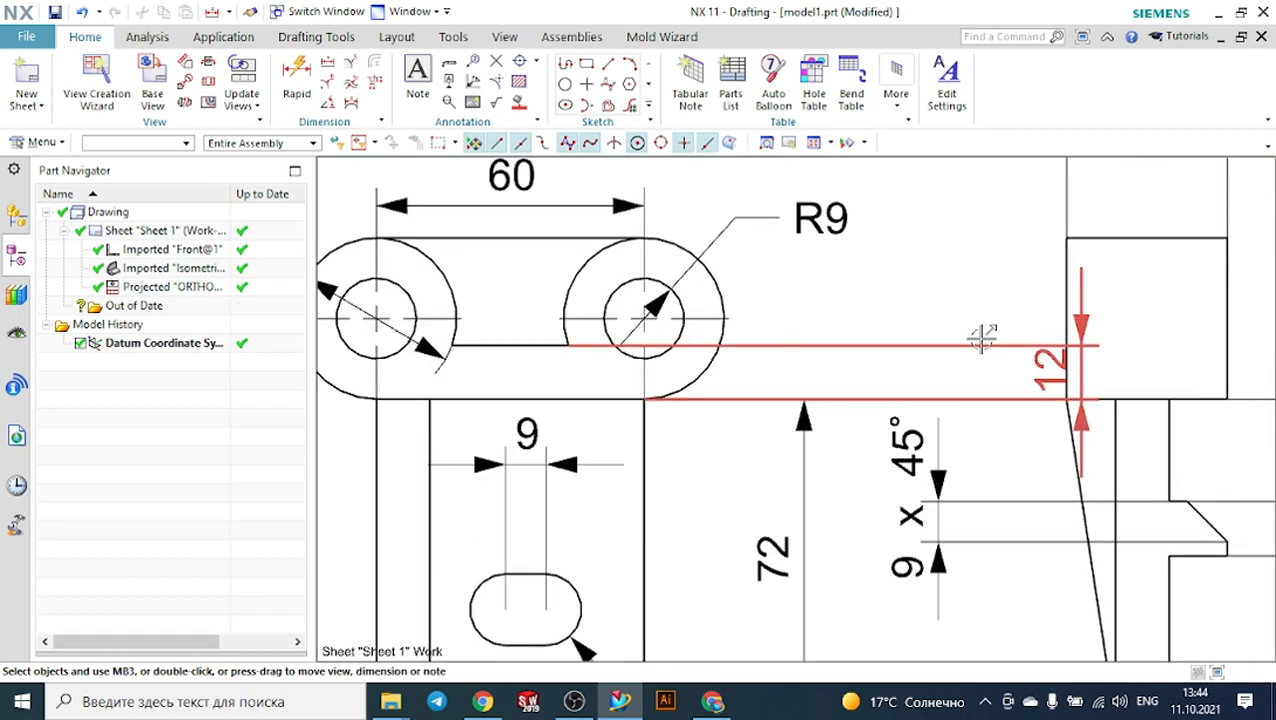
pyautogui.moveTo(1088, 316); pyautogui.dragTo(764, 313)
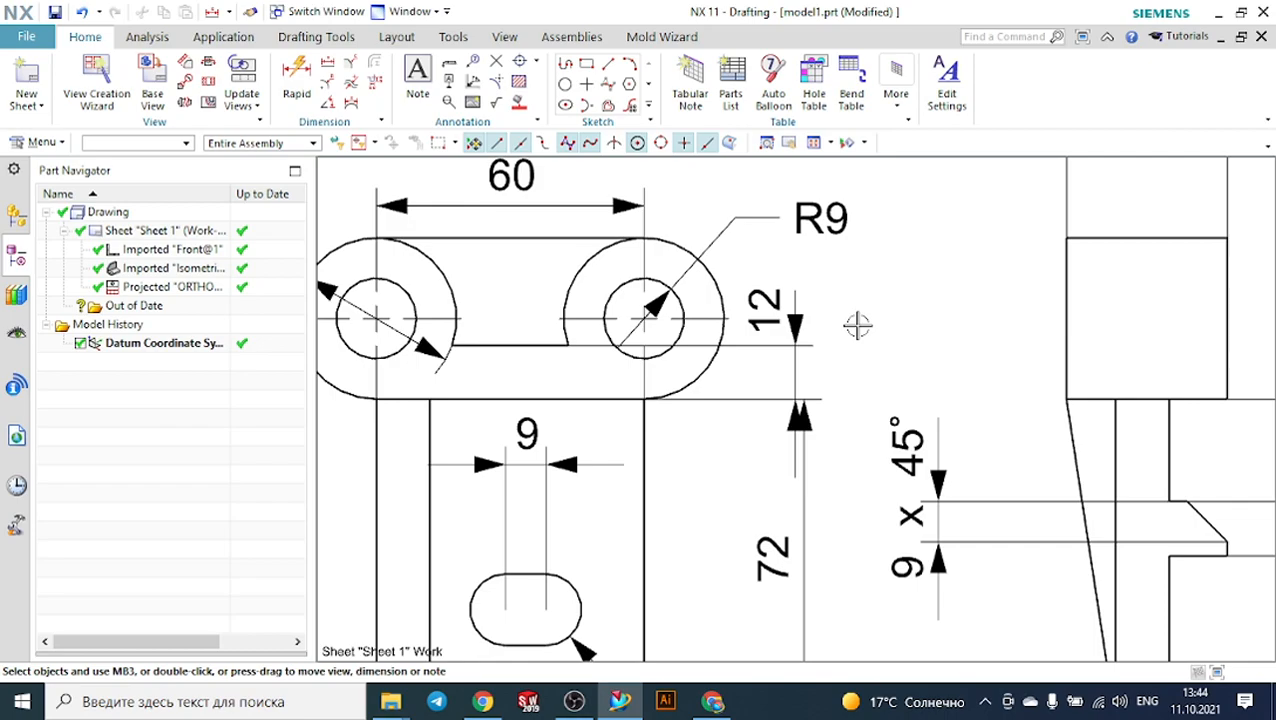
pyautogui.scroll(2, 771, 326)
pyautogui.moveTo(771, 326)
pyautogui.mouseDown()
pyautogui.moveTo(817, 321)
pyautogui.moveTo(779, 311)
pyautogui.mouseUp()
pyautogui.scroll(-3, 948, 289)
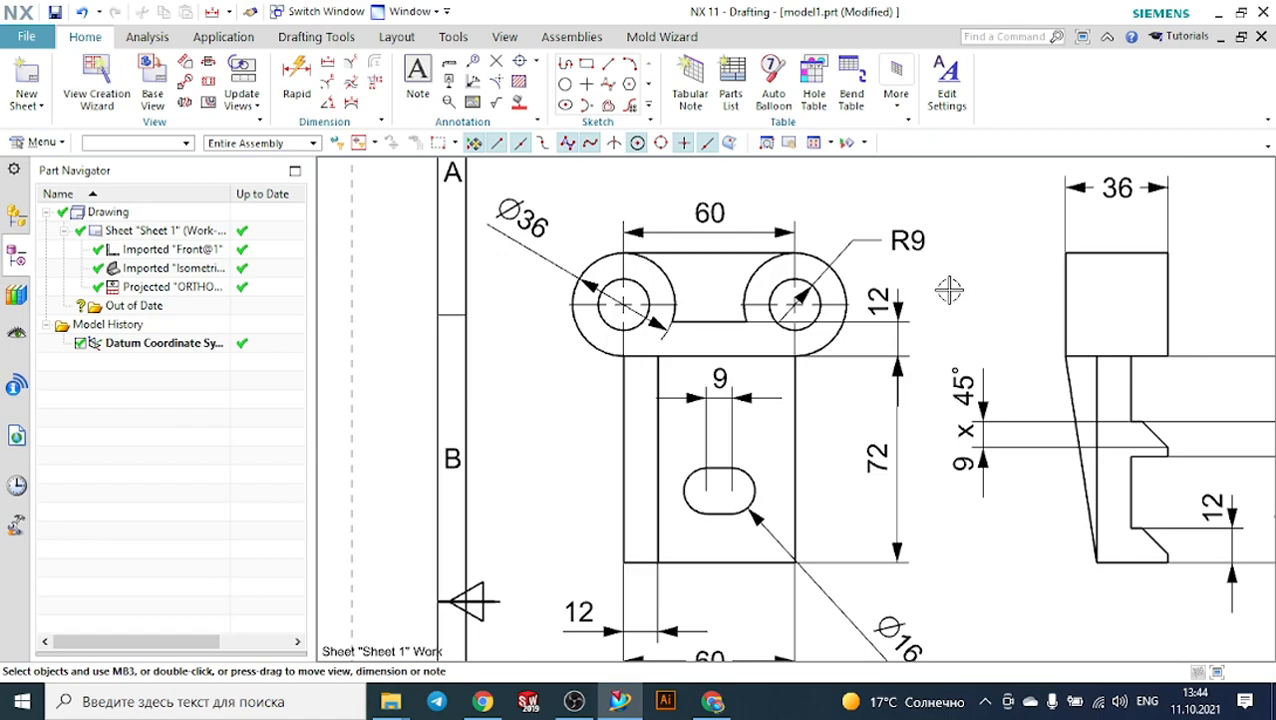
# Move the slot's Ø16 dimension to the lower-left side of the front view.
pyautogui.scroll(-1, 949, 289)
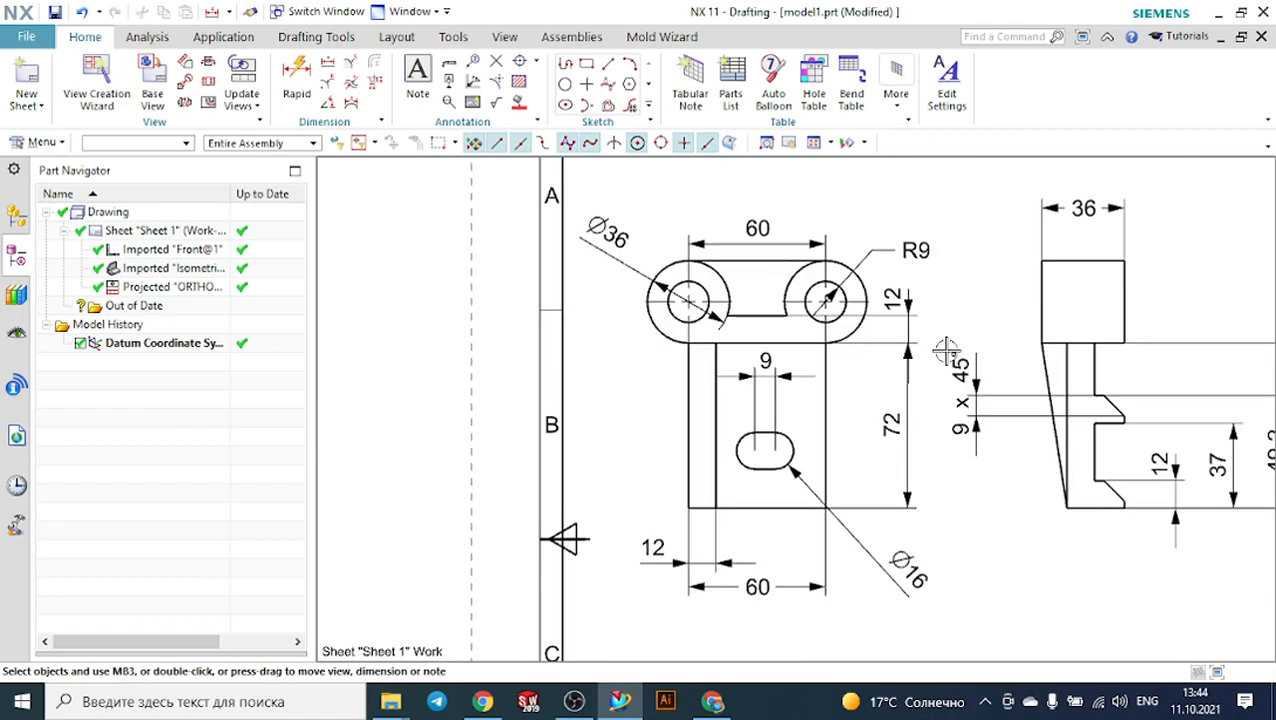
pyautogui.scroll(-1, 918, 380)
pyautogui.moveTo(914, 541)
pyautogui.mouseDown()
pyautogui.moveTo(826, 527)
pyautogui.moveTo(655, 427)
pyautogui.moveTo(668, 456)
pyautogui.mouseUp()
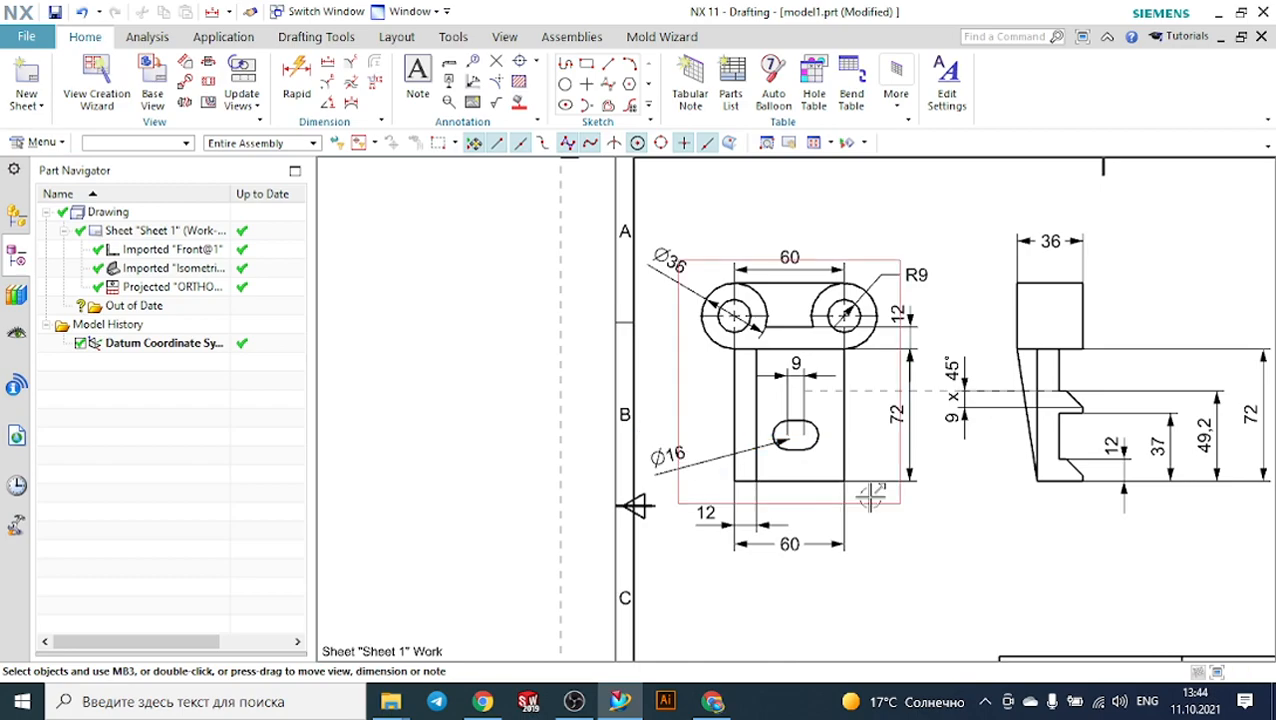
# Add an automatically placed linear dimension to the right vertical edge of the front view's plate.
pyautogui.scroll(2, 869, 490)
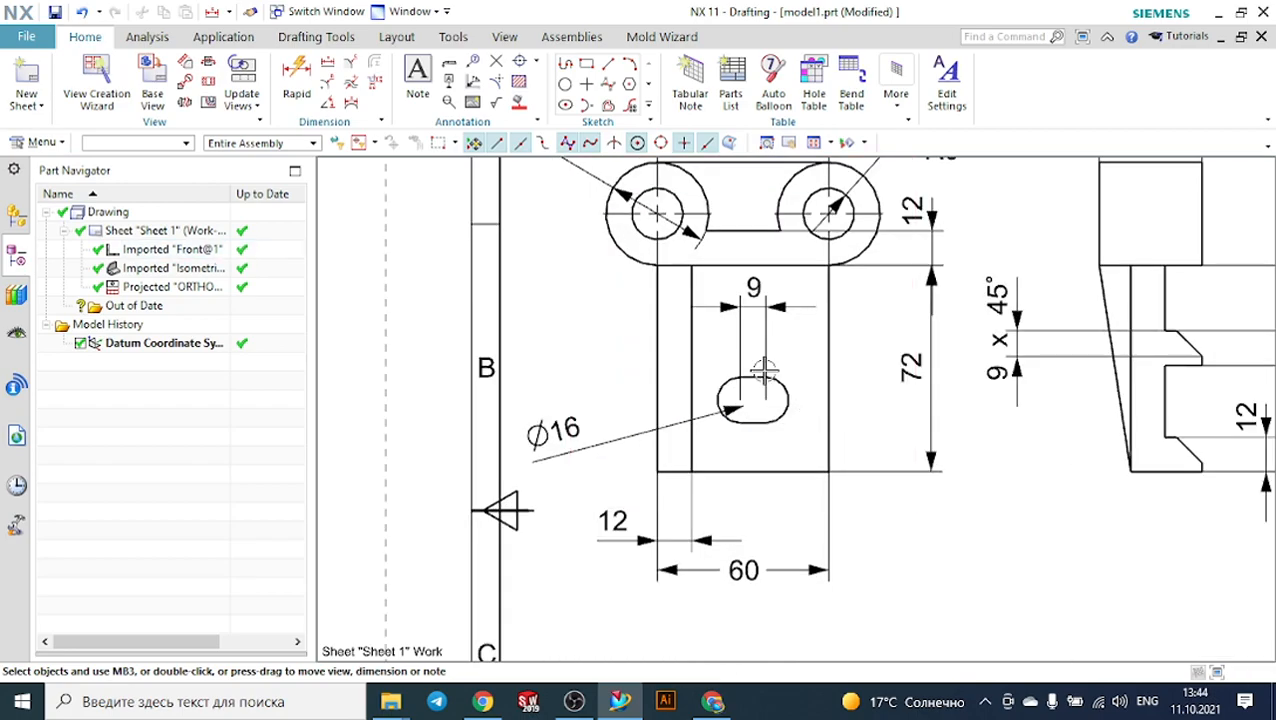
pyautogui.click(330, 65)
pyautogui.scroll(2, 880, 525)
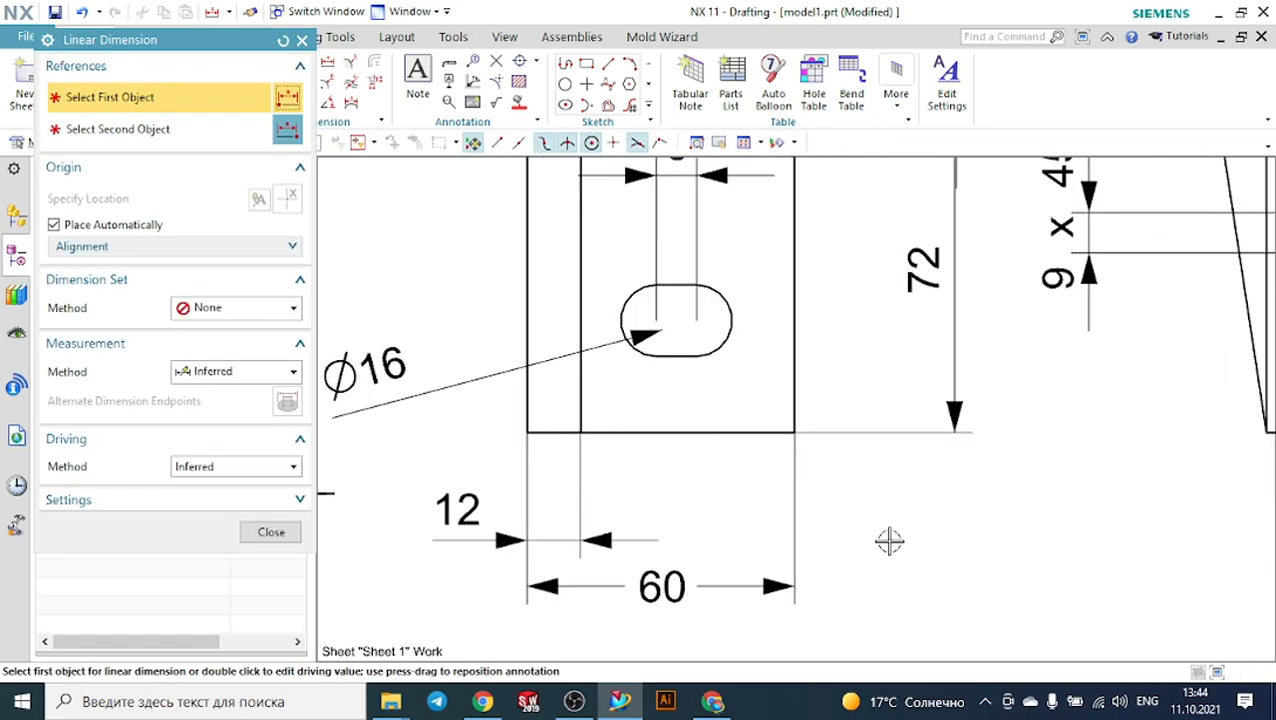
pyautogui.click(768, 380)
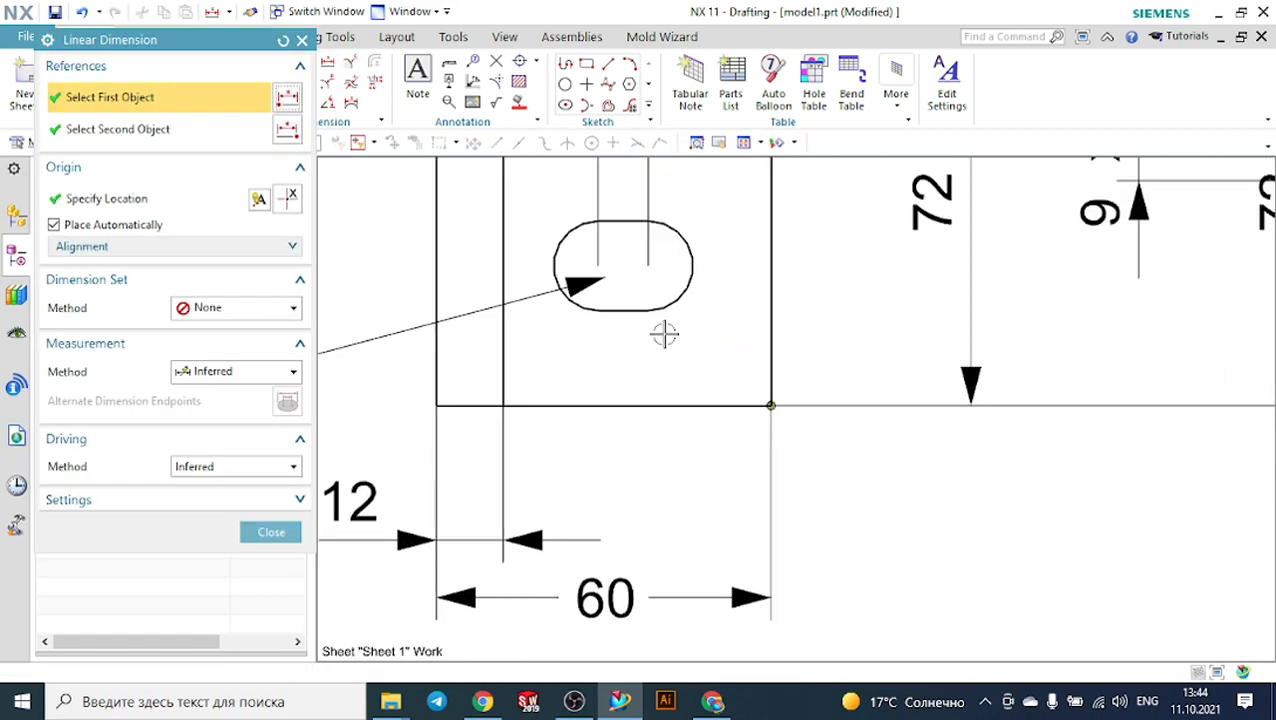
pyautogui.click(648, 265)
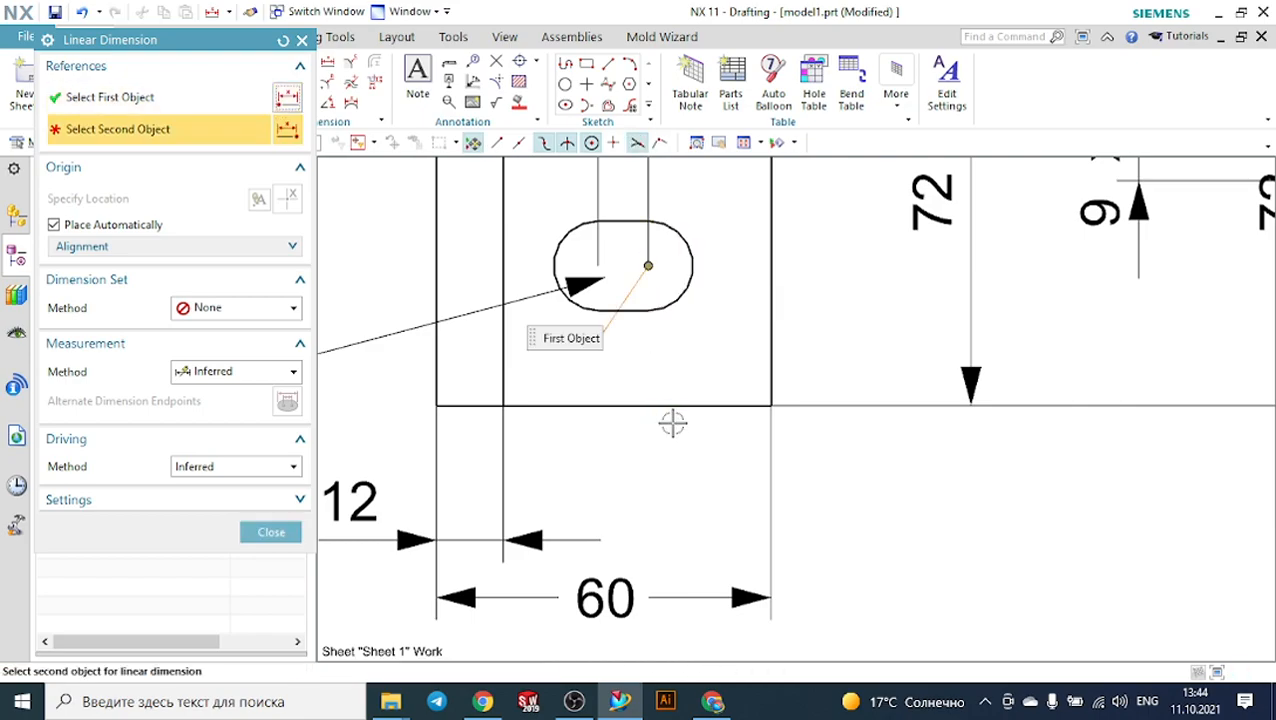
pyautogui.click(301, 40)
# Dimension the height of the slot's right arc center above the plate's bottom edge, placing it in line with the 72 dimension.
pyautogui.click(332, 62)
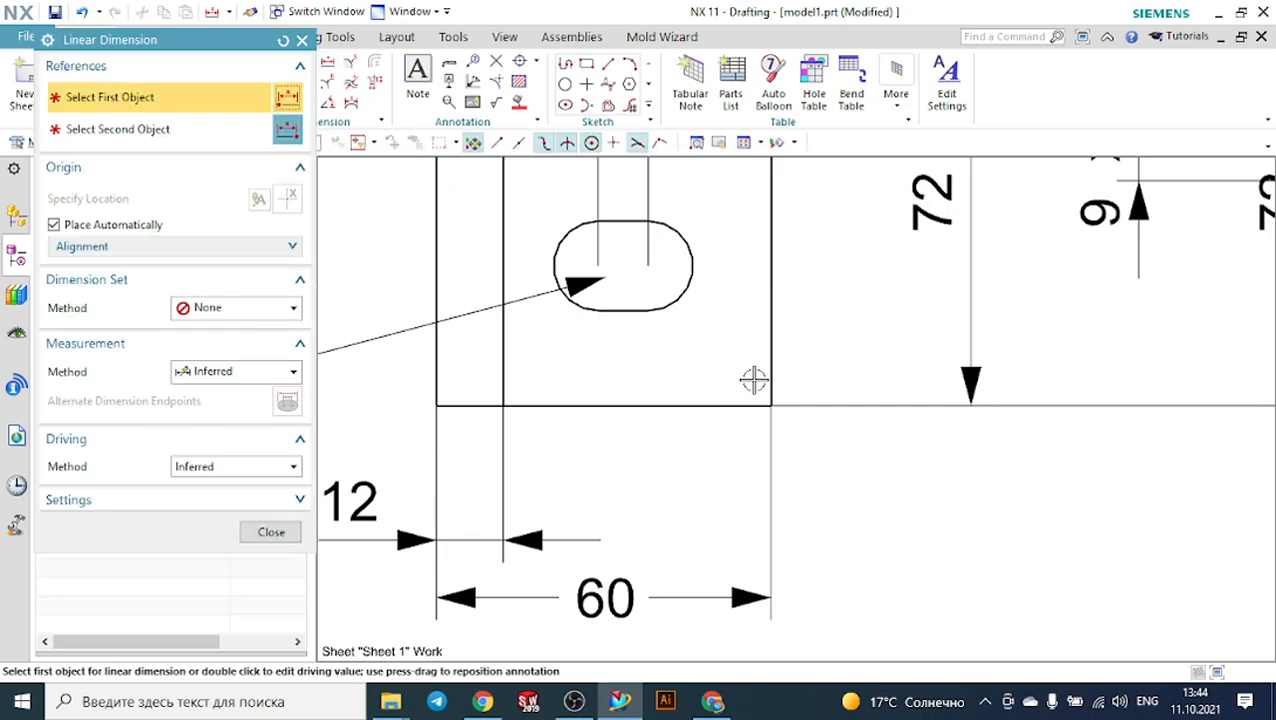
pyautogui.click(648, 265)
pyautogui.click(694, 397)
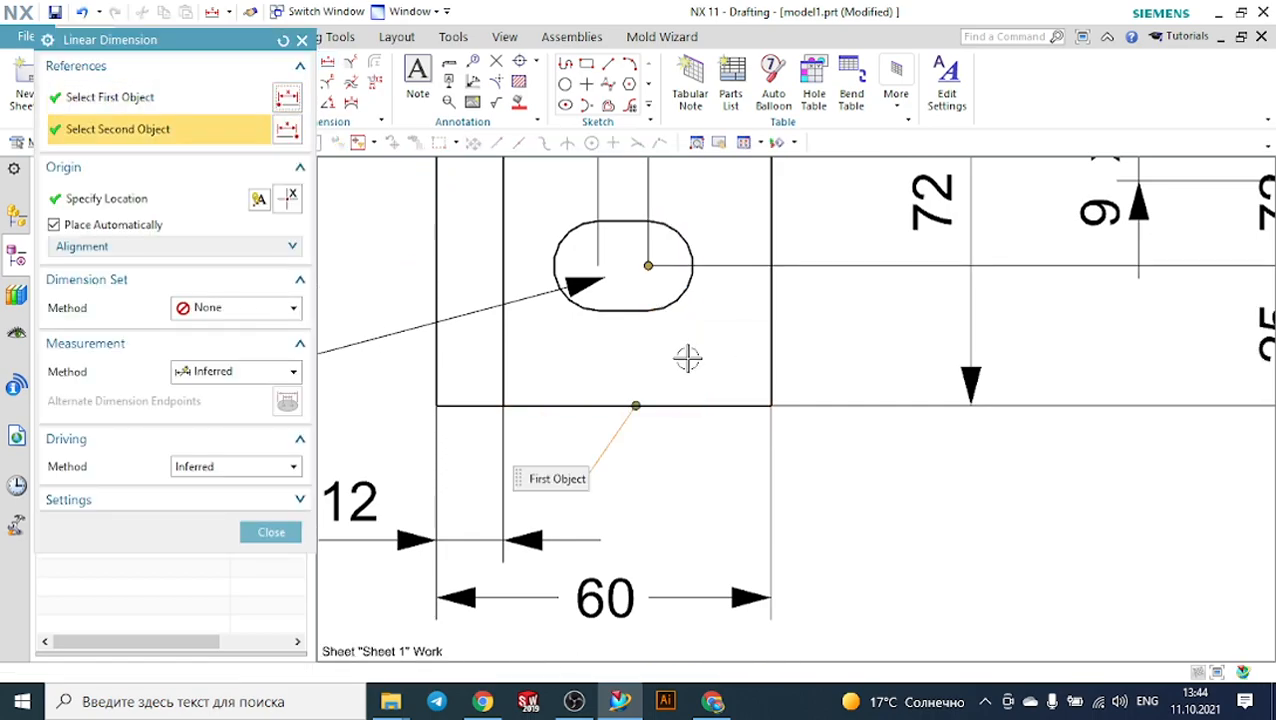
pyautogui.scroll(-3, 843, 344)
pyautogui.moveTo(1040, 340); pyautogui.dragTo(863, 333)
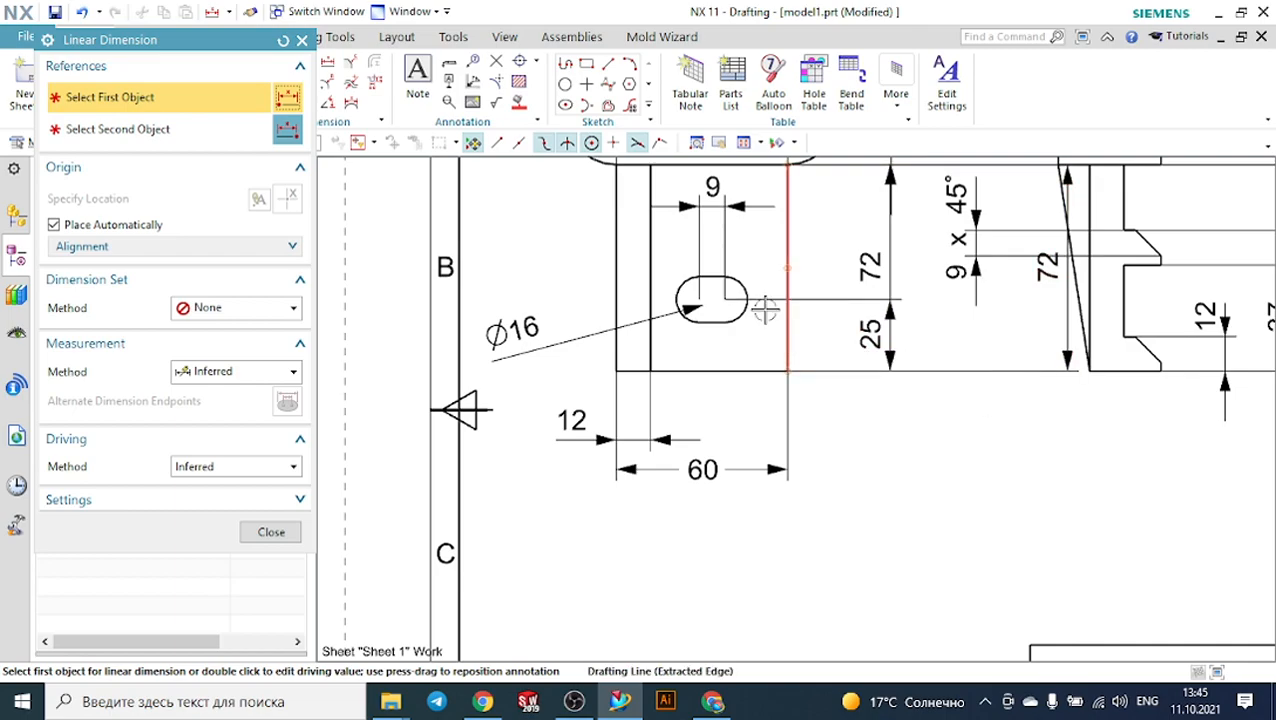
# Dimension the horizontal distance from the slot's right arc center to the plate's right edge, placing it below the 60 dimension with outside text.
pyautogui.click(723, 298)
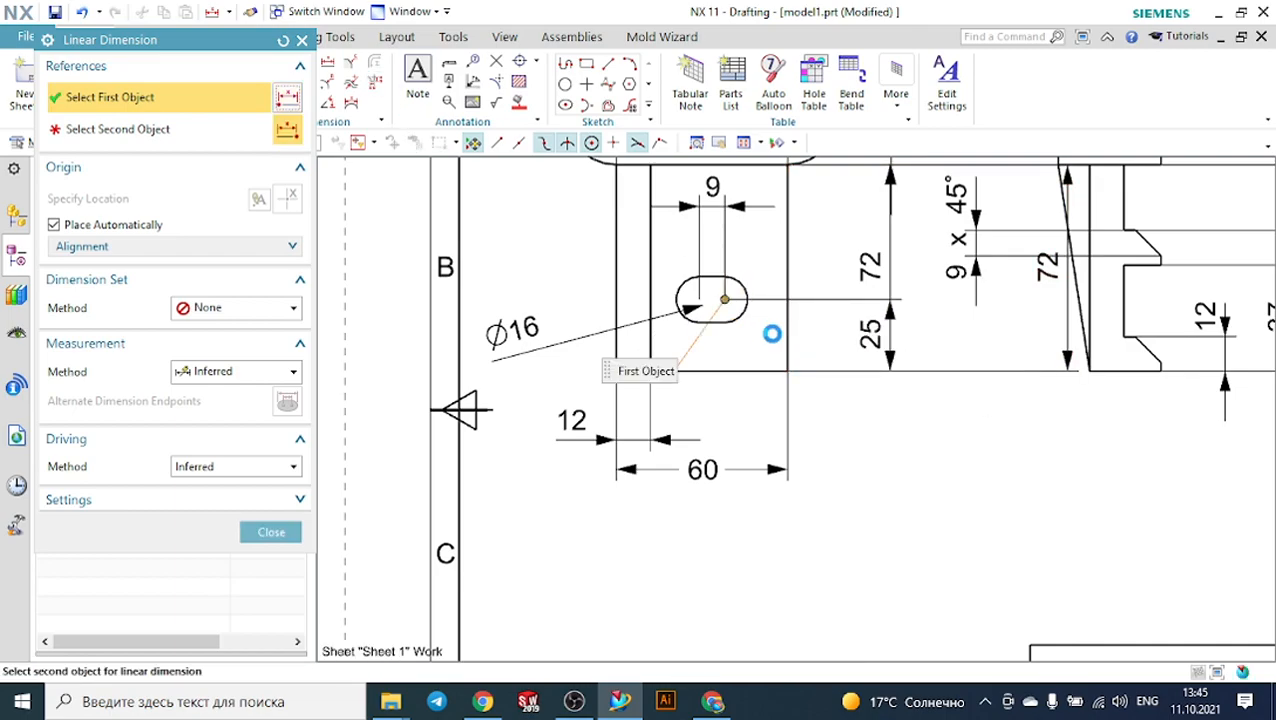
pyautogui.click(788, 322)
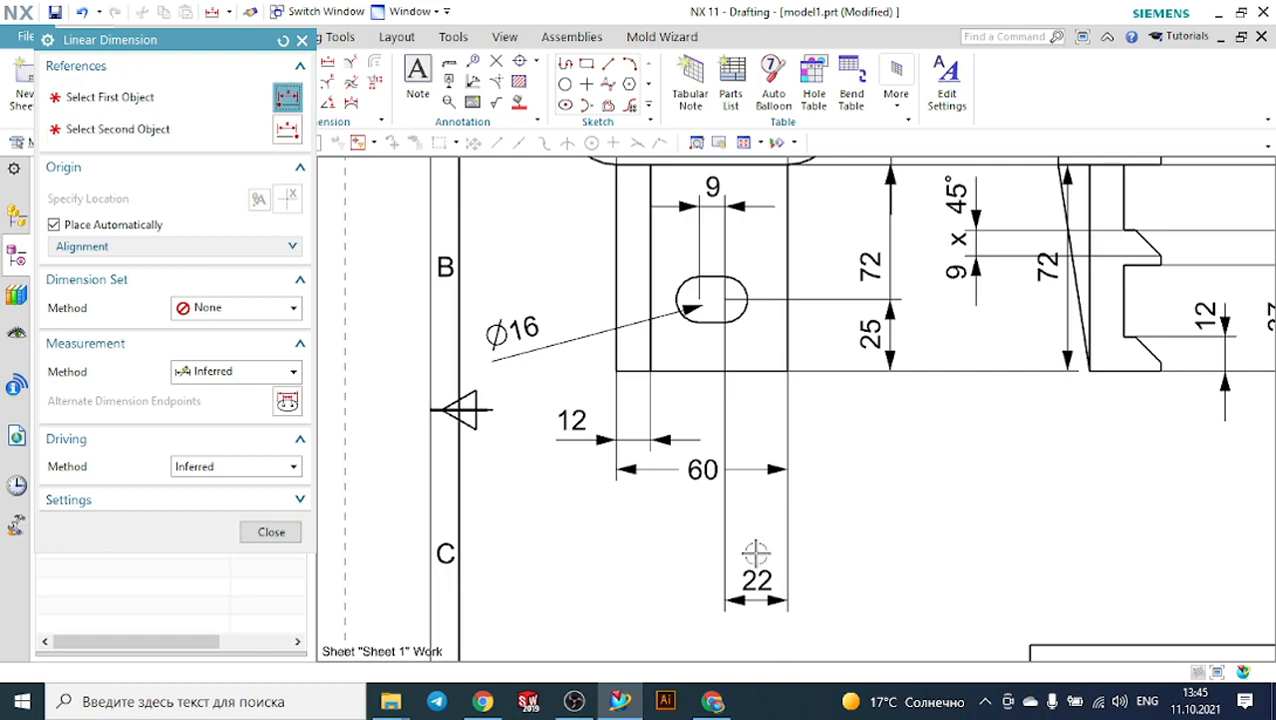
pyautogui.click(779, 589)
pyautogui.moveTo(779, 589)
pyautogui.mouseDown()
pyautogui.moveTo(874, 444)
pyautogui.moveTo(898, 491)
pyautogui.mouseUp()
pyautogui.scroll(-3, 792, 435)
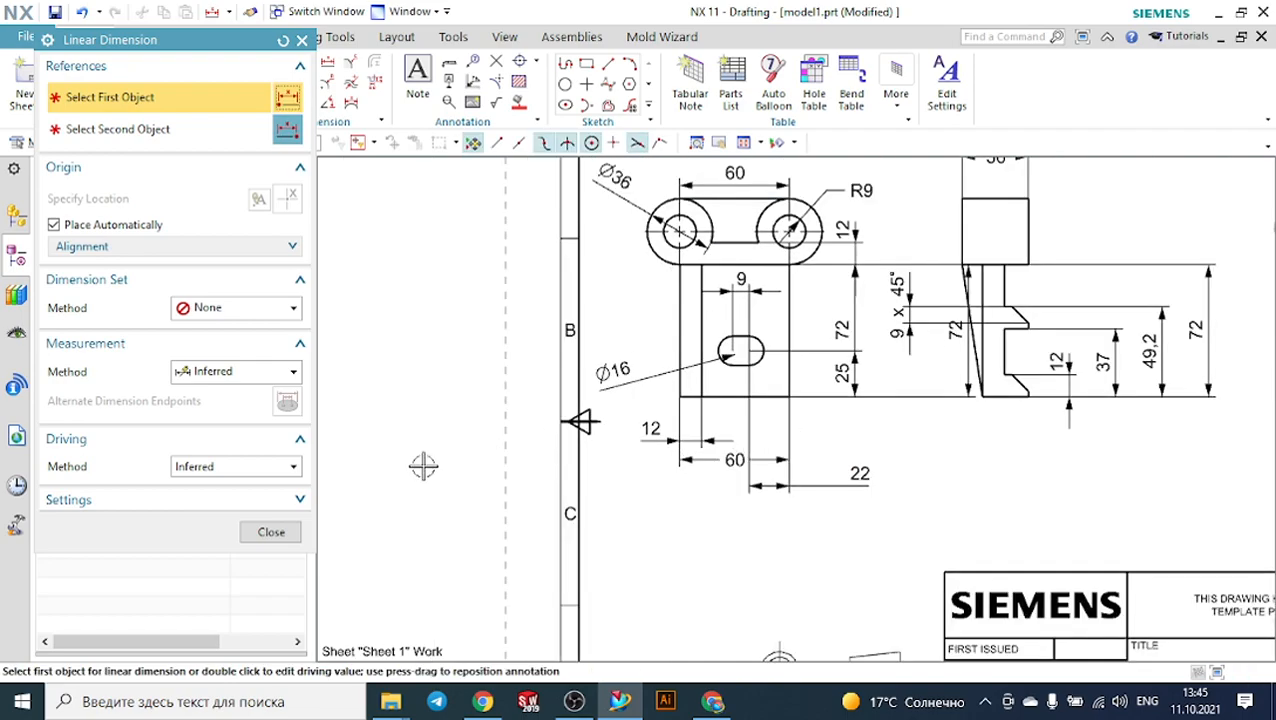
pyautogui.click(290, 538)
# Set the side view's hidden lines to the dashed line style.
pyautogui.scroll(1, 806, 382)
pyautogui.scroll(-3, 815, 390)
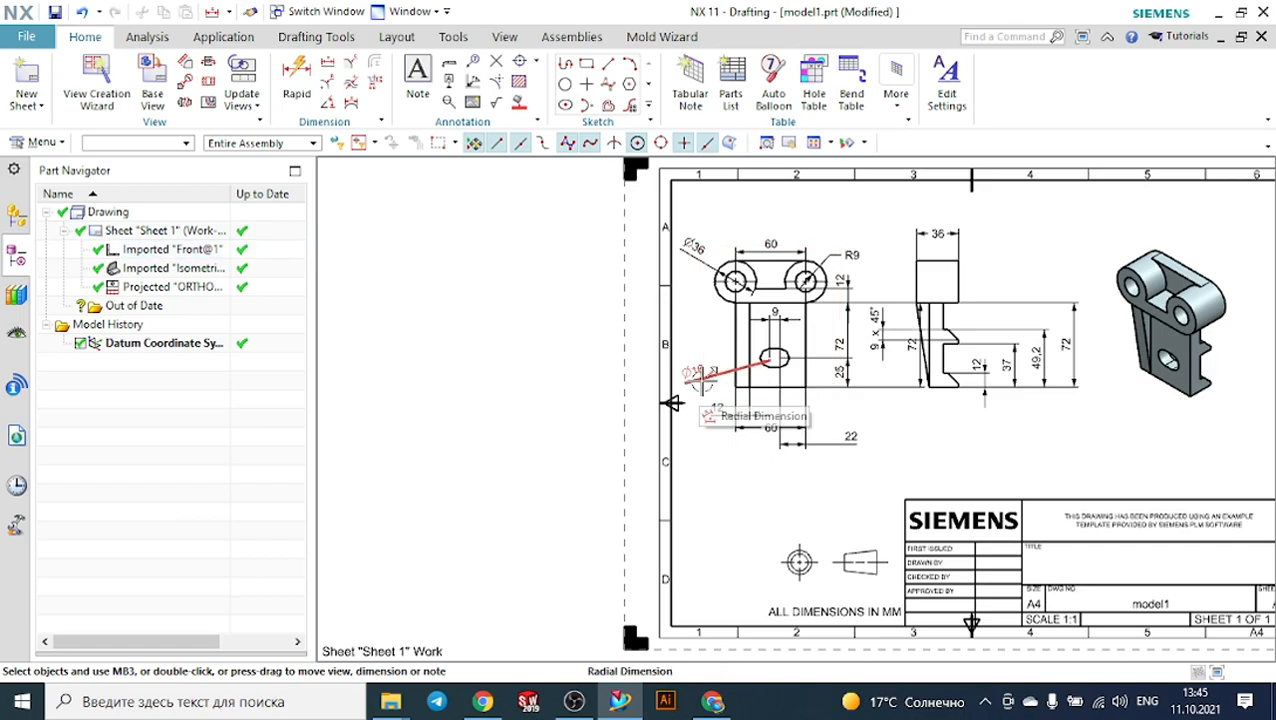
pyautogui.scroll(-1, 1000, 320)
pyautogui.scroll(3, 1000, 290)
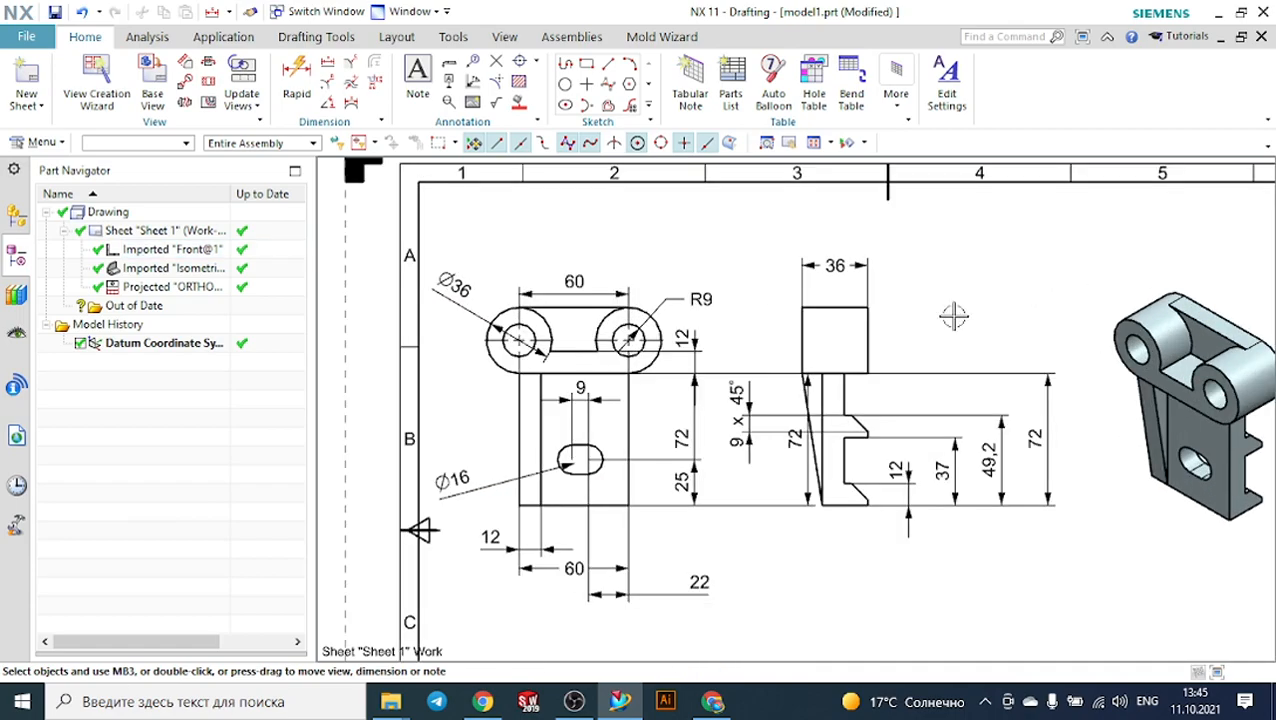
pyautogui.click(798, 282)
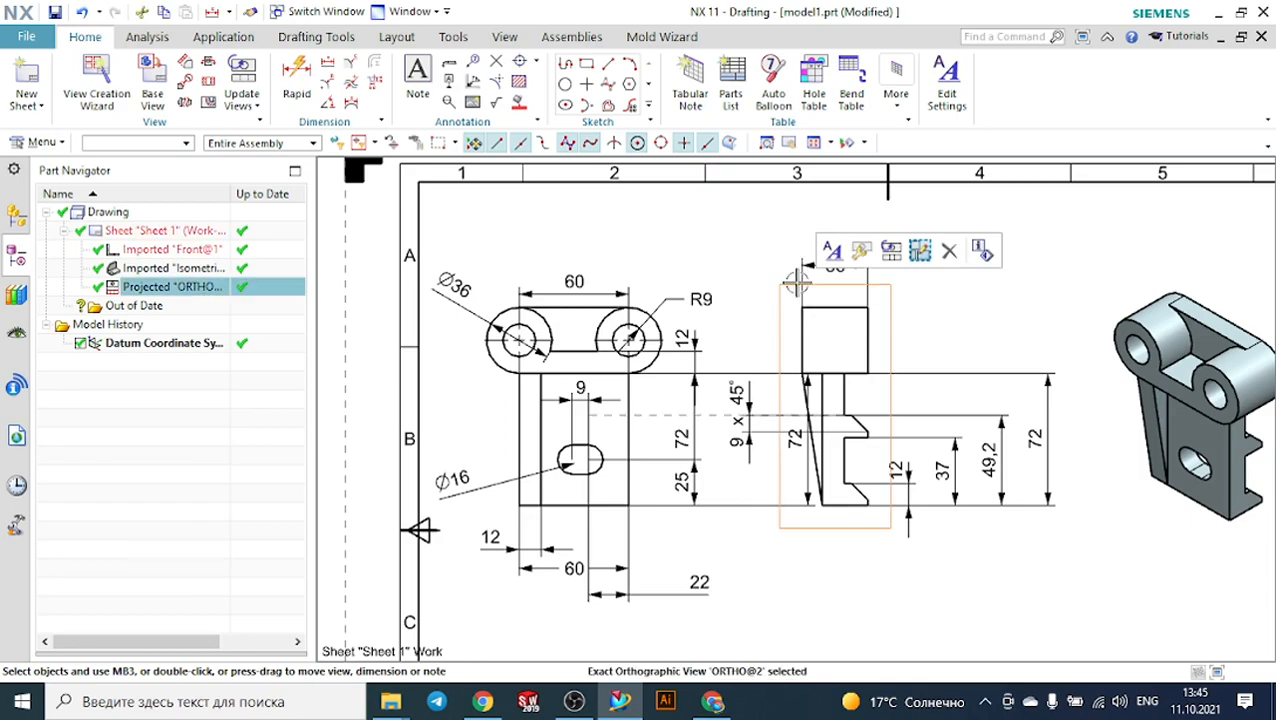
pyautogui.click(831, 252)
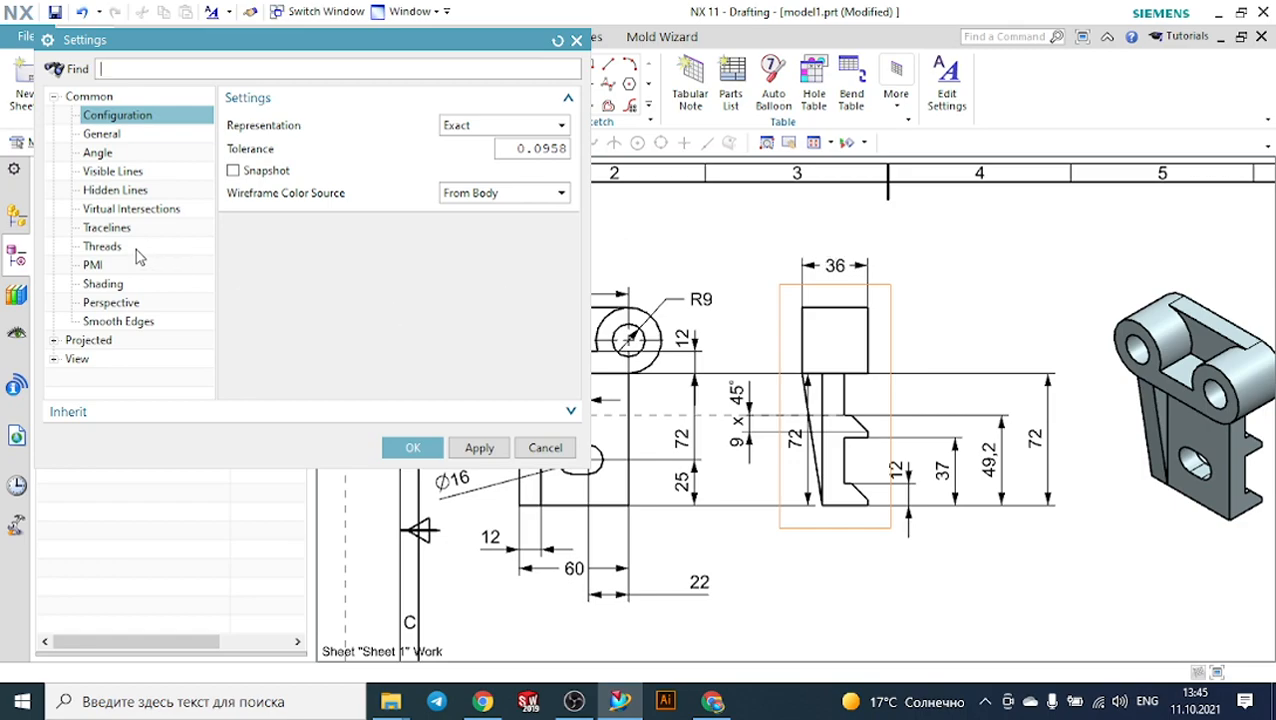
pyautogui.click(104, 191)
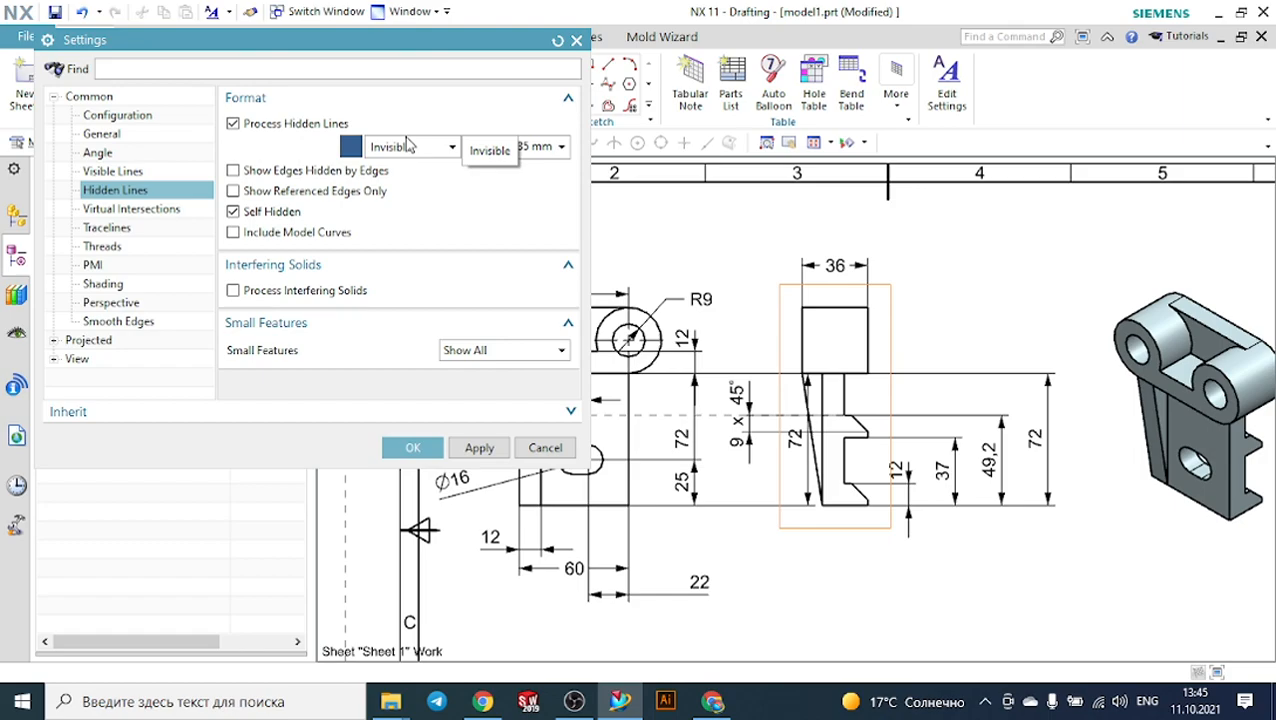
pyautogui.click(408, 150)
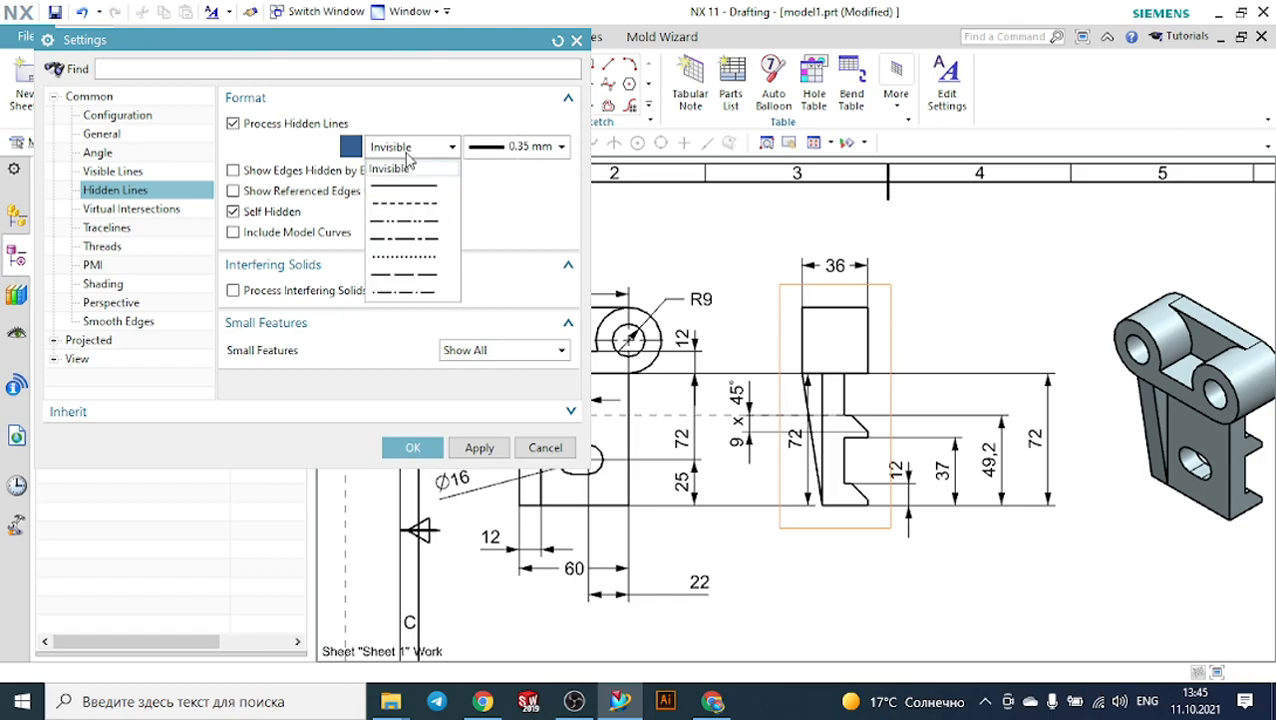
pyautogui.click(418, 210)
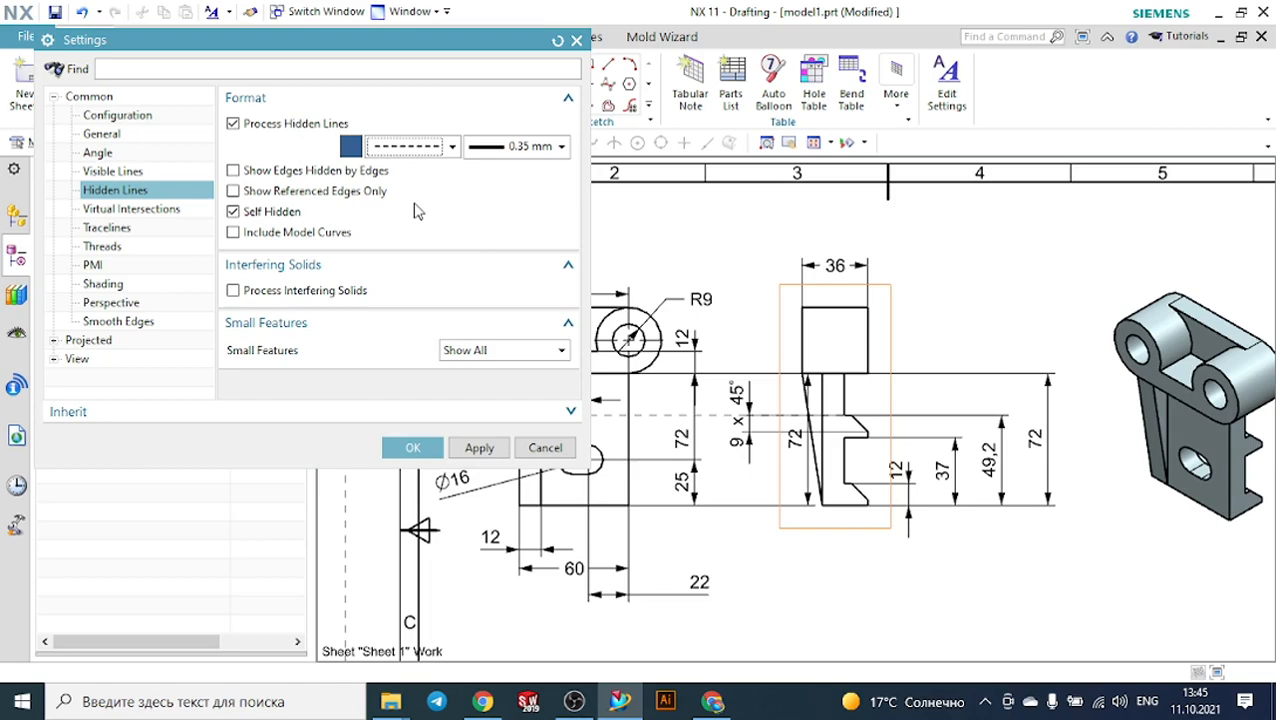
pyautogui.click(413, 447)
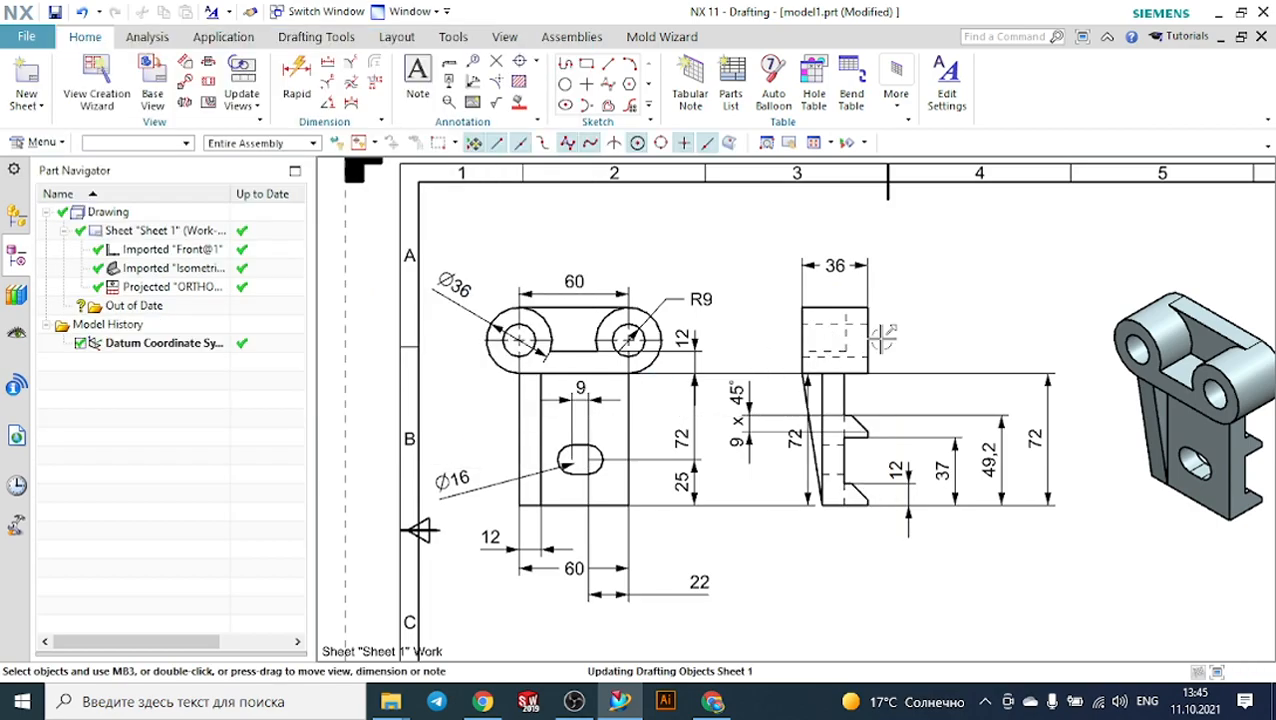
# Set the front view's hidden lines to the dashed line style.
pyautogui.scroll(-2, 953, 335)
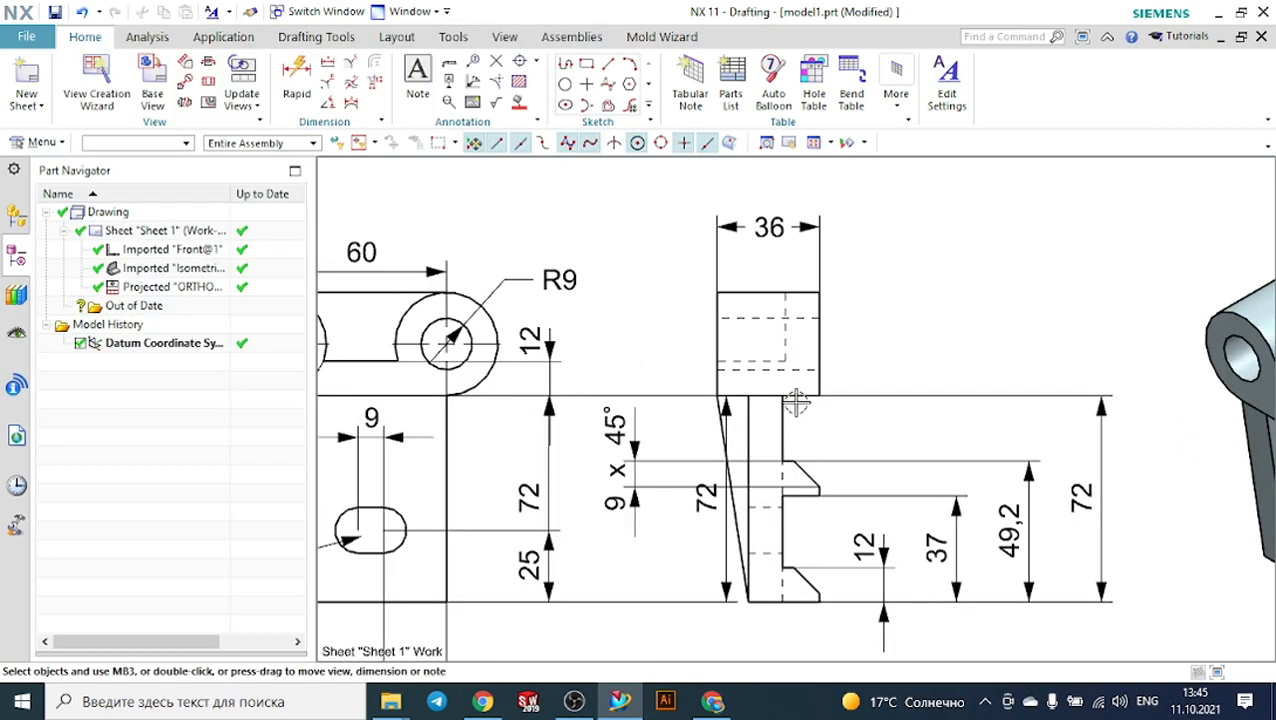
pyautogui.scroll(2, 800, 395)
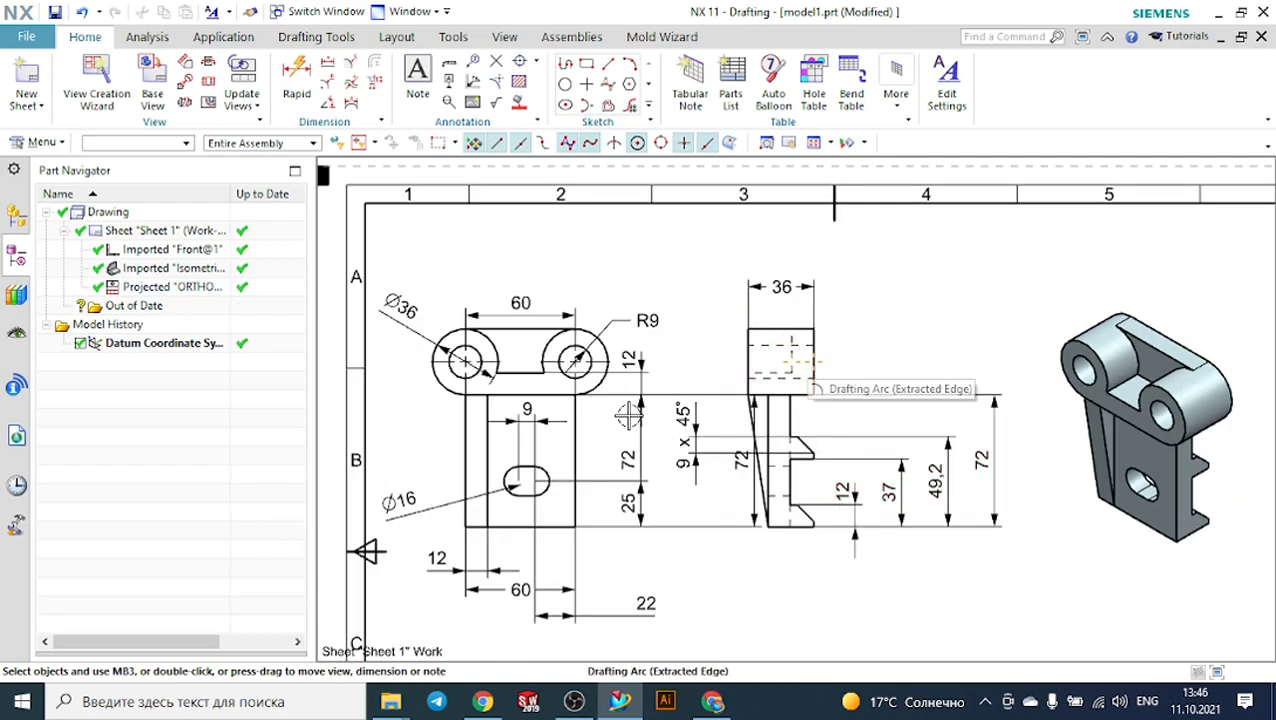
pyautogui.click(450, 305)
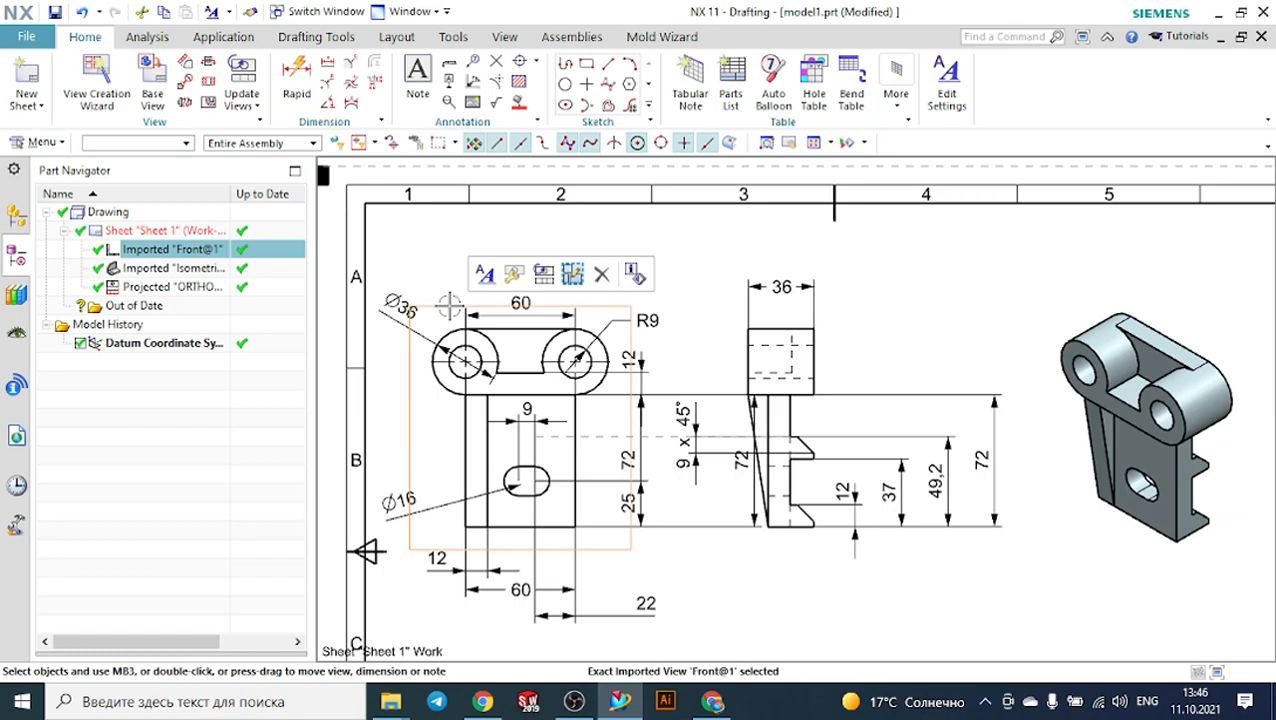
pyautogui.click(484, 274)
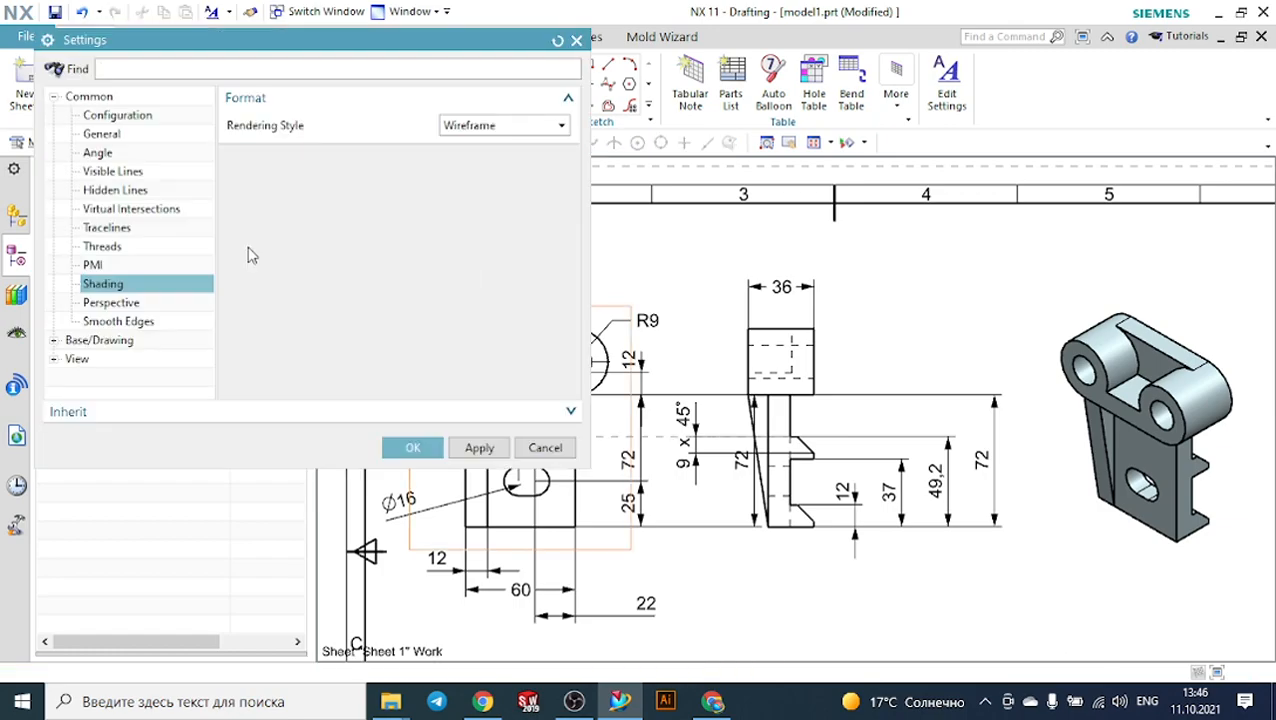
pyautogui.click(98, 192)
pyautogui.click(444, 147)
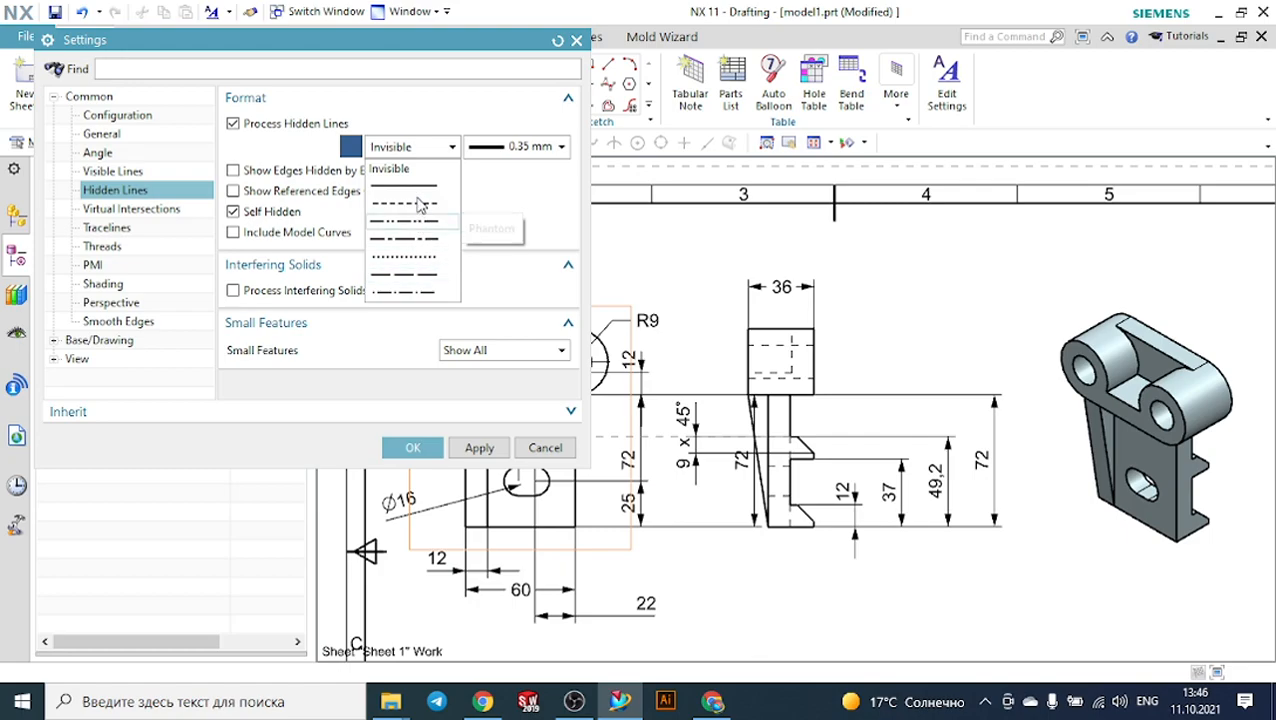
pyautogui.click(420, 204)
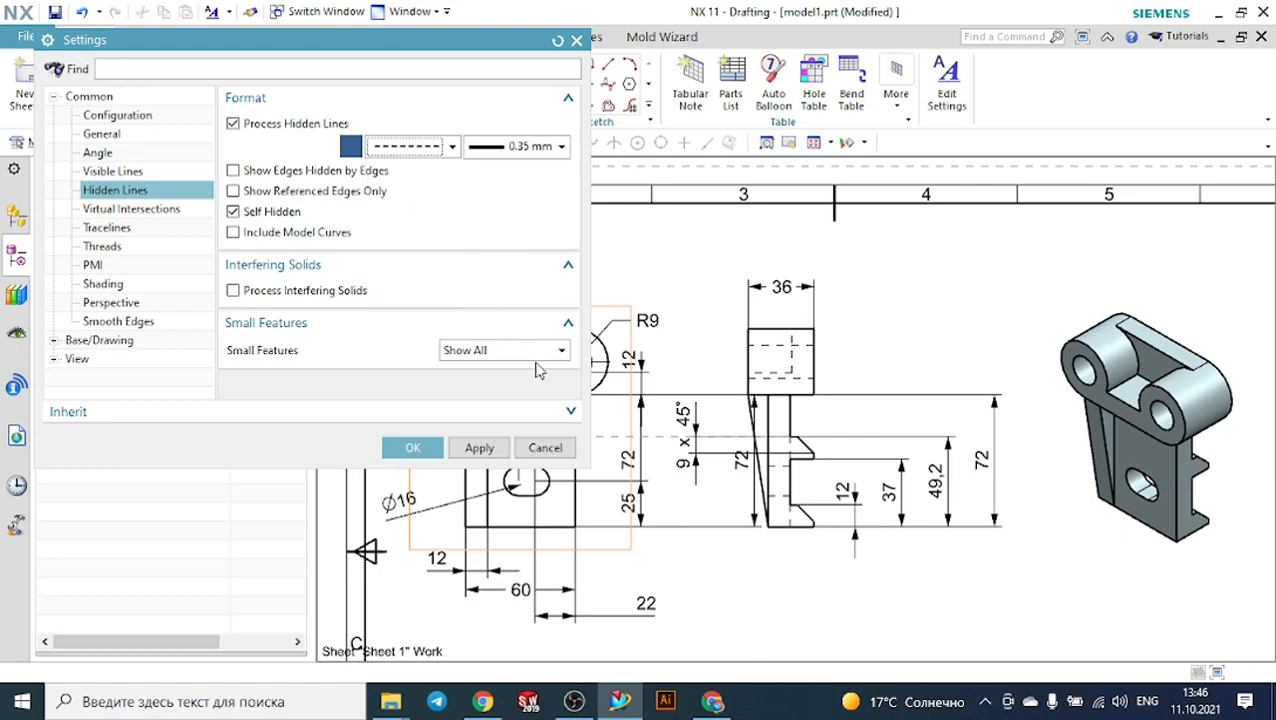
pyautogui.click(416, 449)
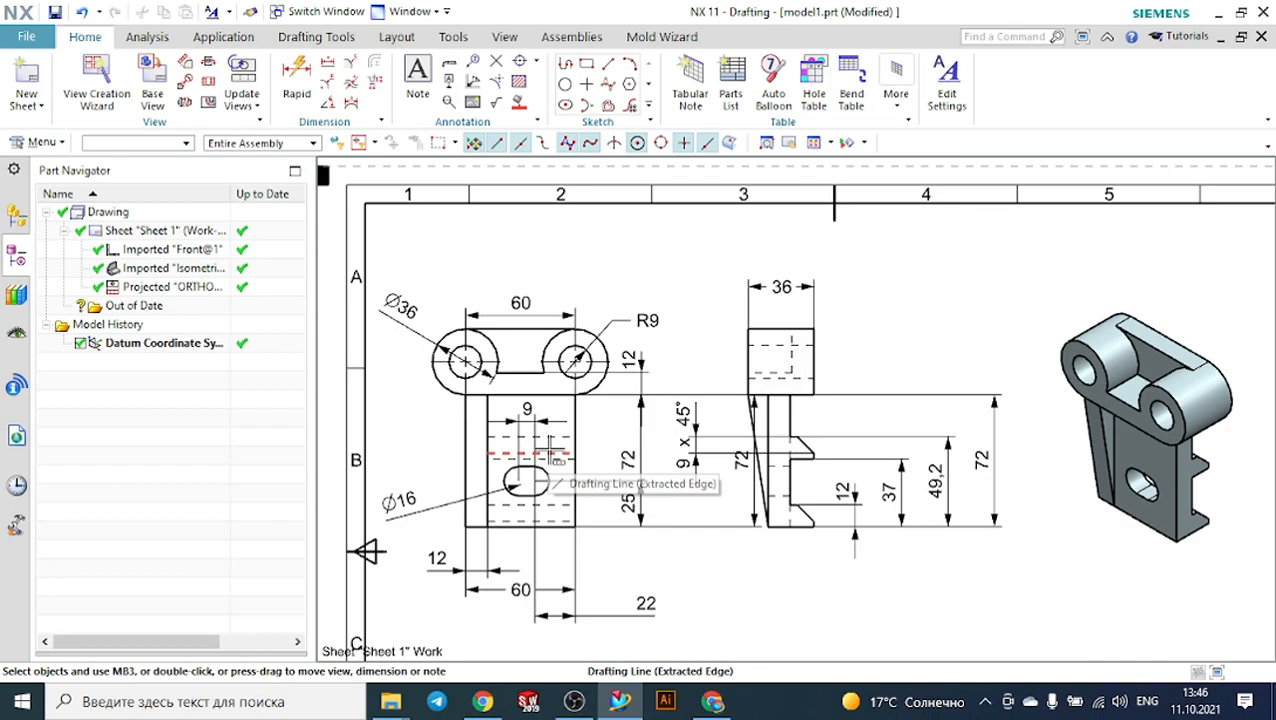
# Move the 9 x 45° dimension closer to the side view and delete the redundant 72 dimension overlapping the view's sloped edge.
pyautogui.scroll(1, 735, 515)
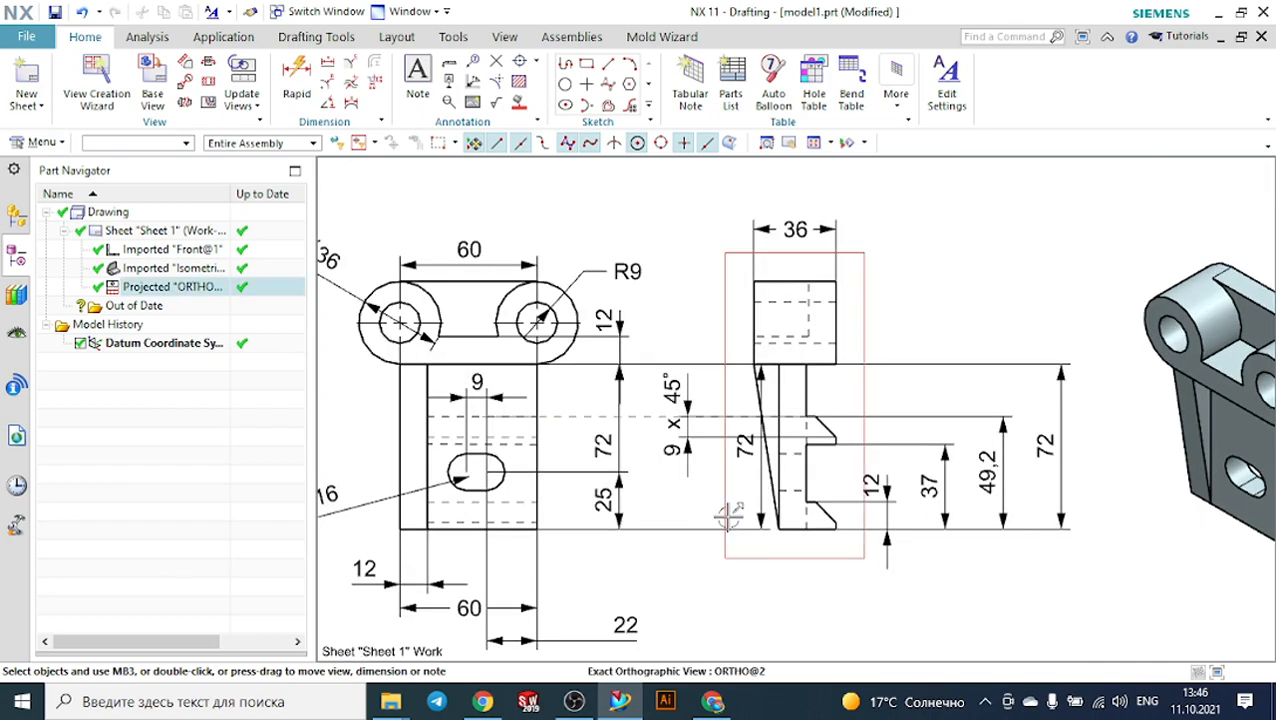
pyautogui.click(717, 412)
pyautogui.moveTo(717, 412); pyautogui.dragTo(698, 416)
pyautogui.moveTo(754, 455); pyautogui.dragTo(648, 467)
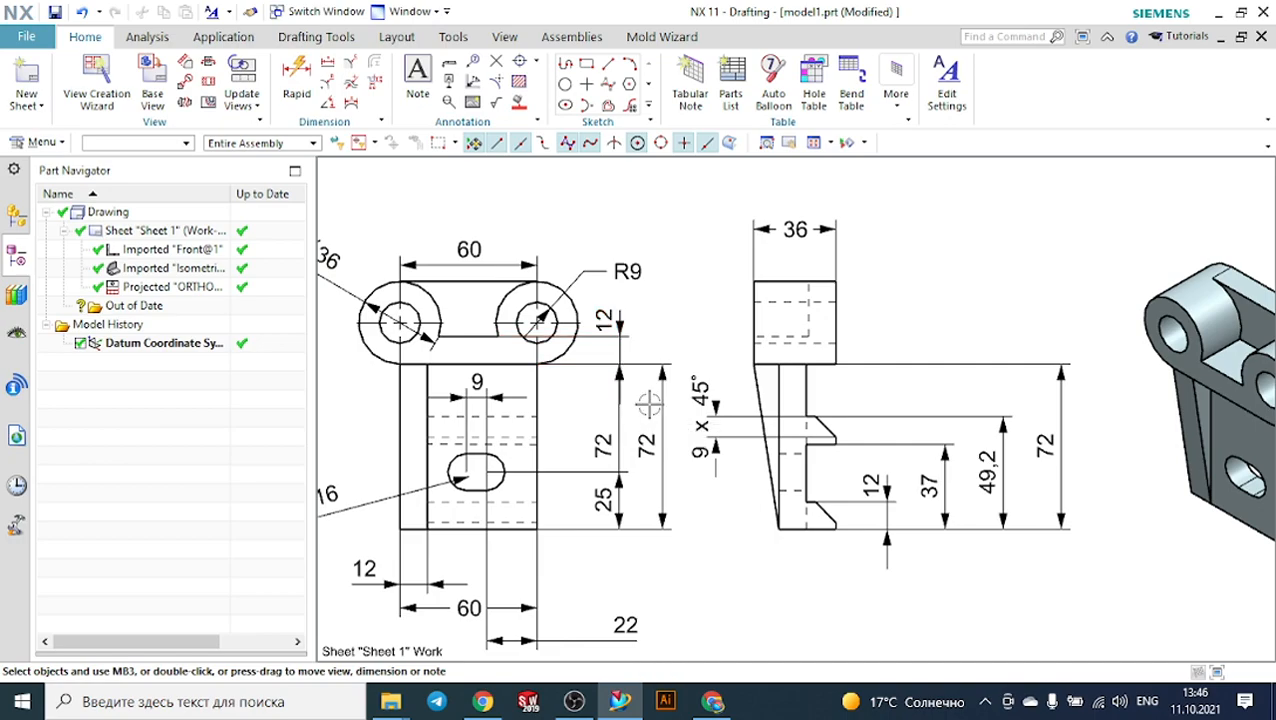
pyautogui.click(664, 397)
pyautogui.press('Delete')
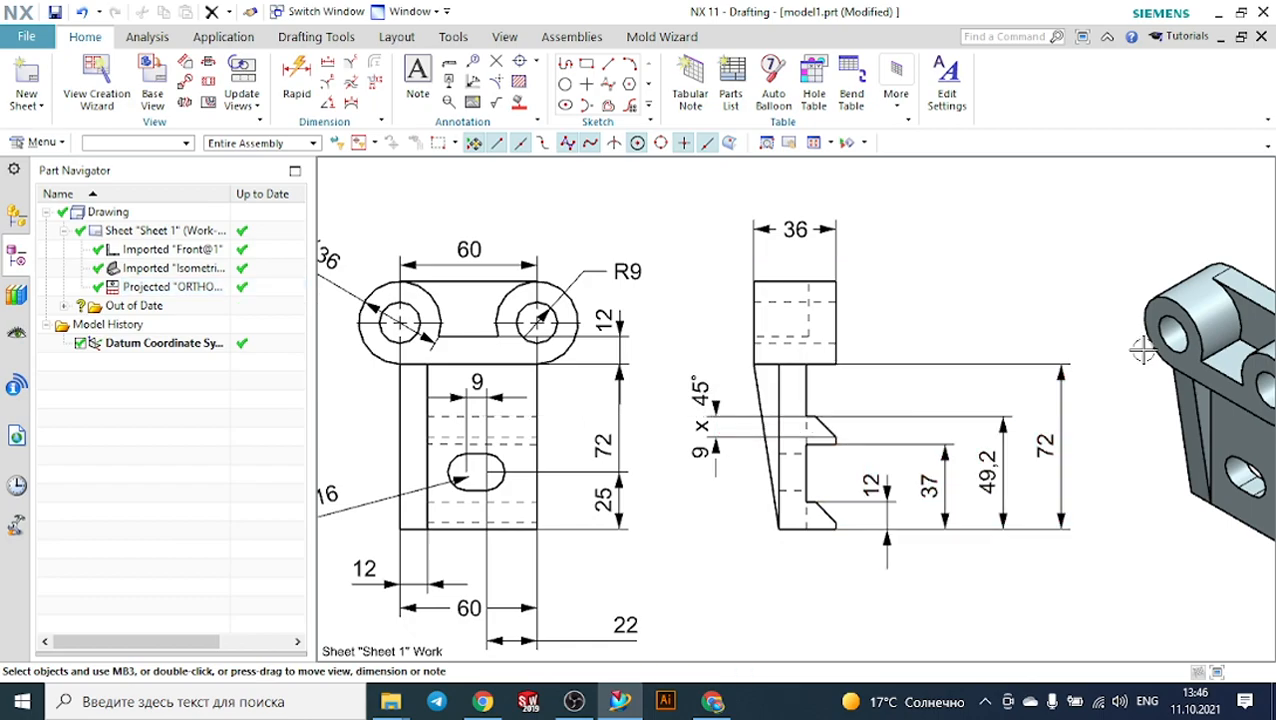
# Examine the whole A4 sheet with its dimensioned front and side views and shaded isometric view.
pyautogui.scroll(5, 698, 455)
pyautogui.scroll(1, 943, 456)
pyautogui.scroll(-2, 902, 469)
pyautogui.scroll(2, 902, 469)
pyautogui.scroll(-1, 1001, 483)
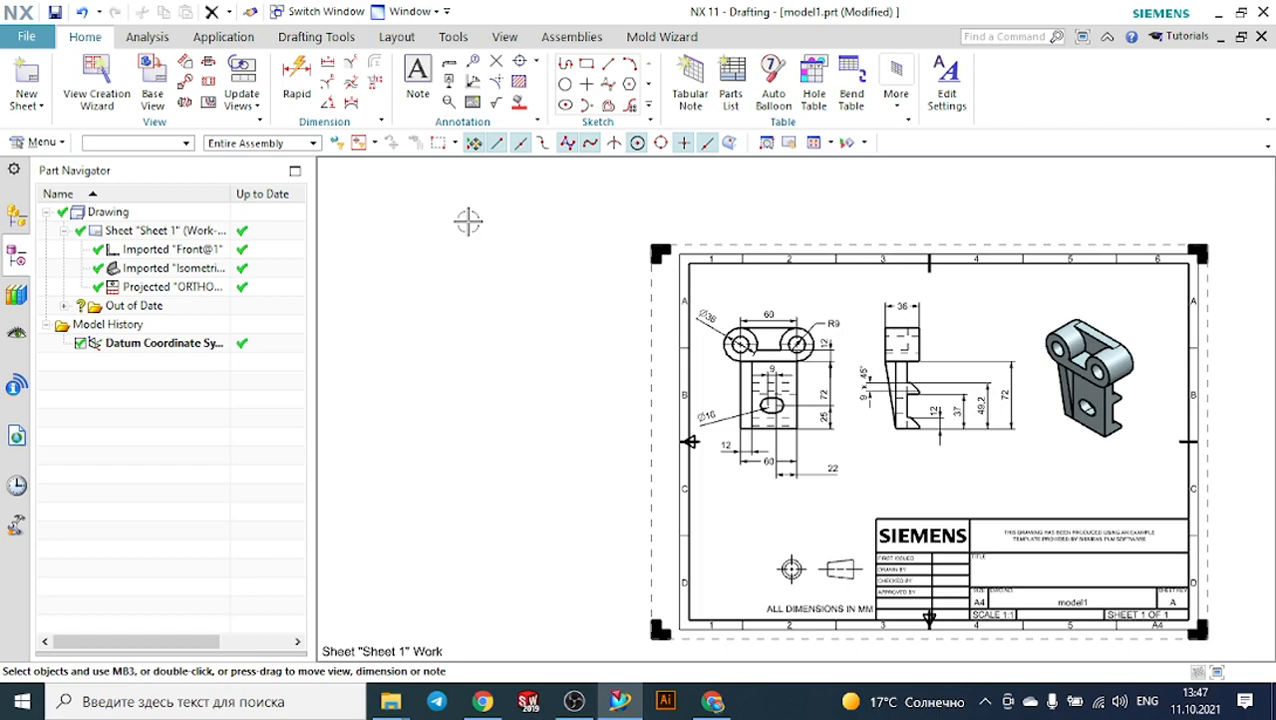
pyautogui.scroll(-1, 504, 342)
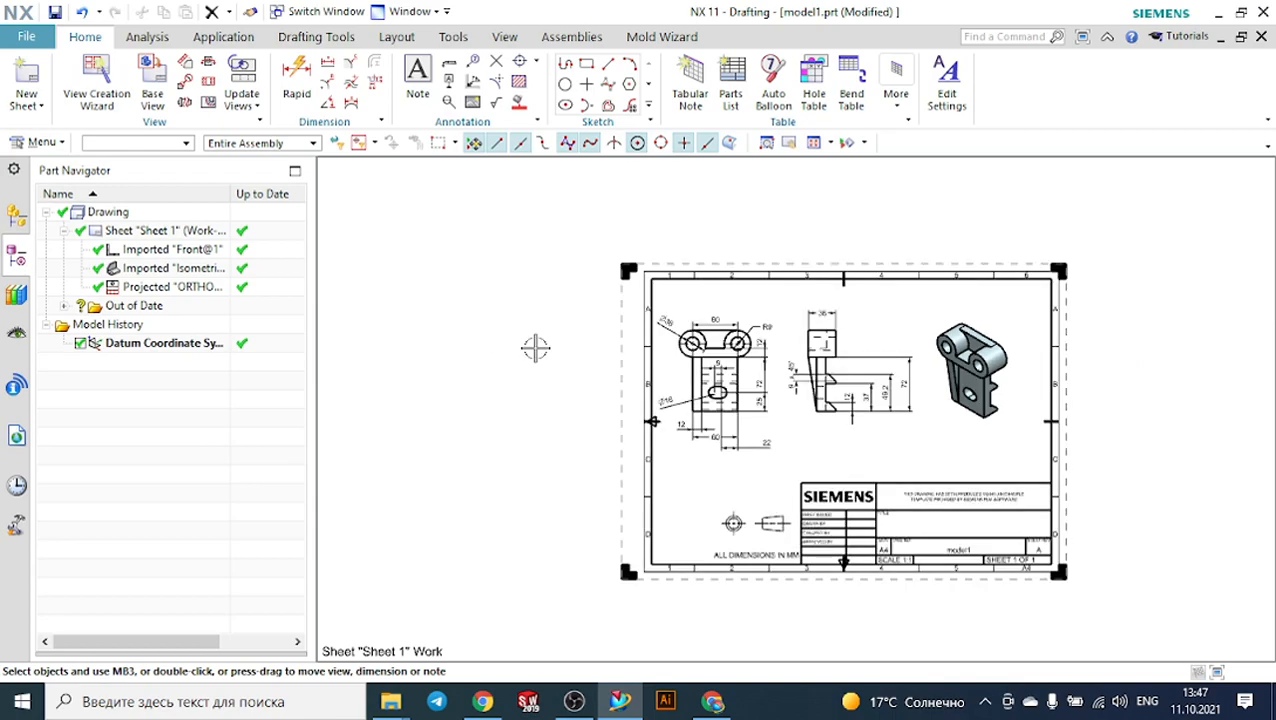
pyautogui.scroll(2, 918, 460)
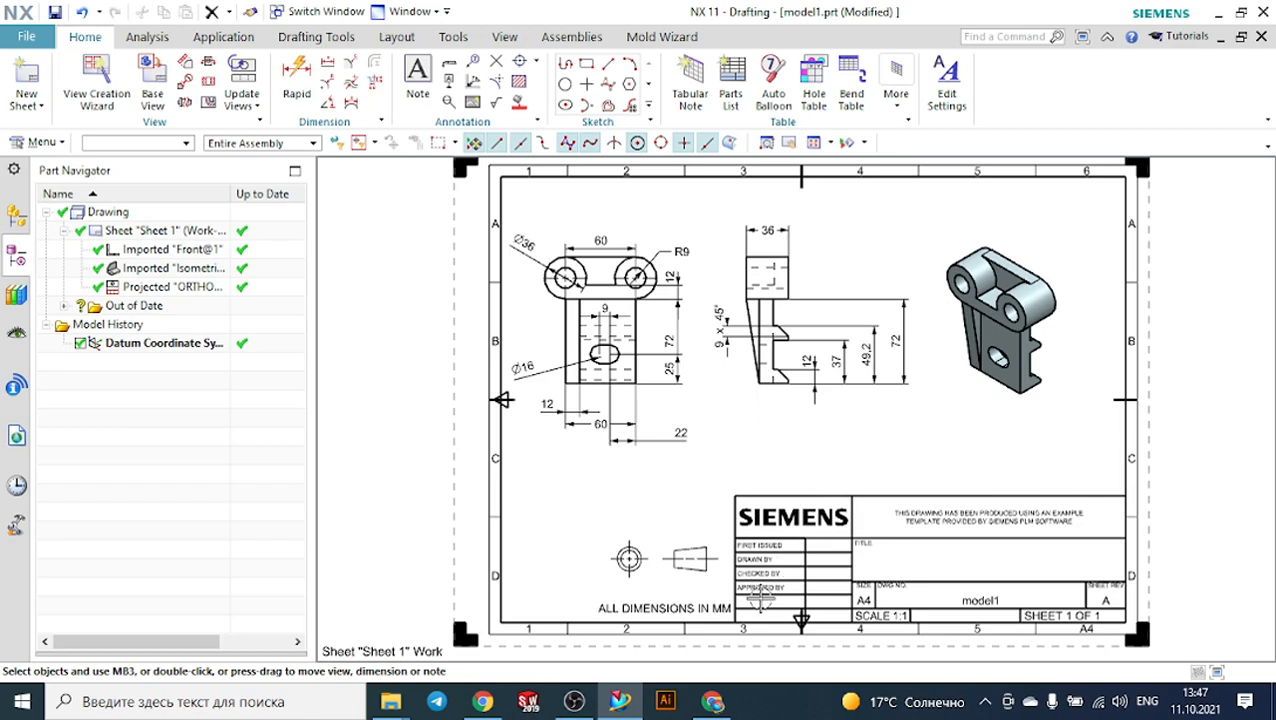
pyautogui.click(735, 636)
# Switch to the Google Meet call in Chrome and stop presenting the screen.
pyautogui.moveTo(712, 700)
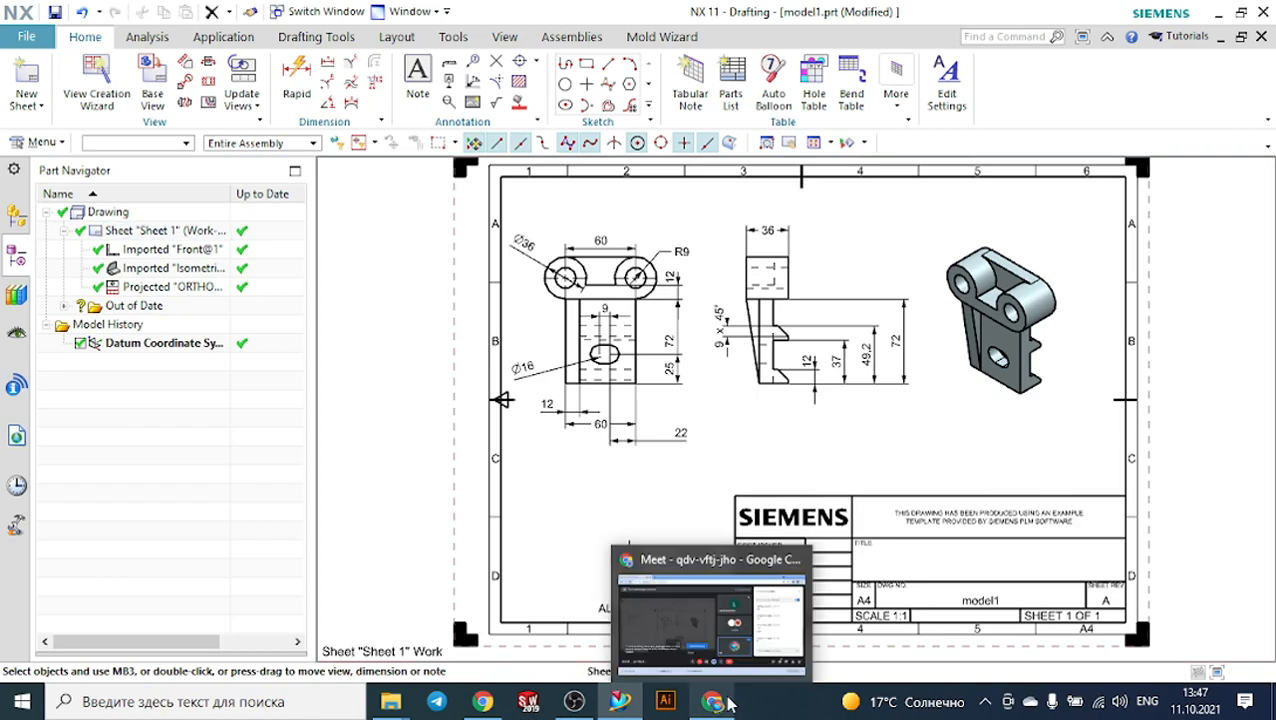
pyautogui.click(672, 615)
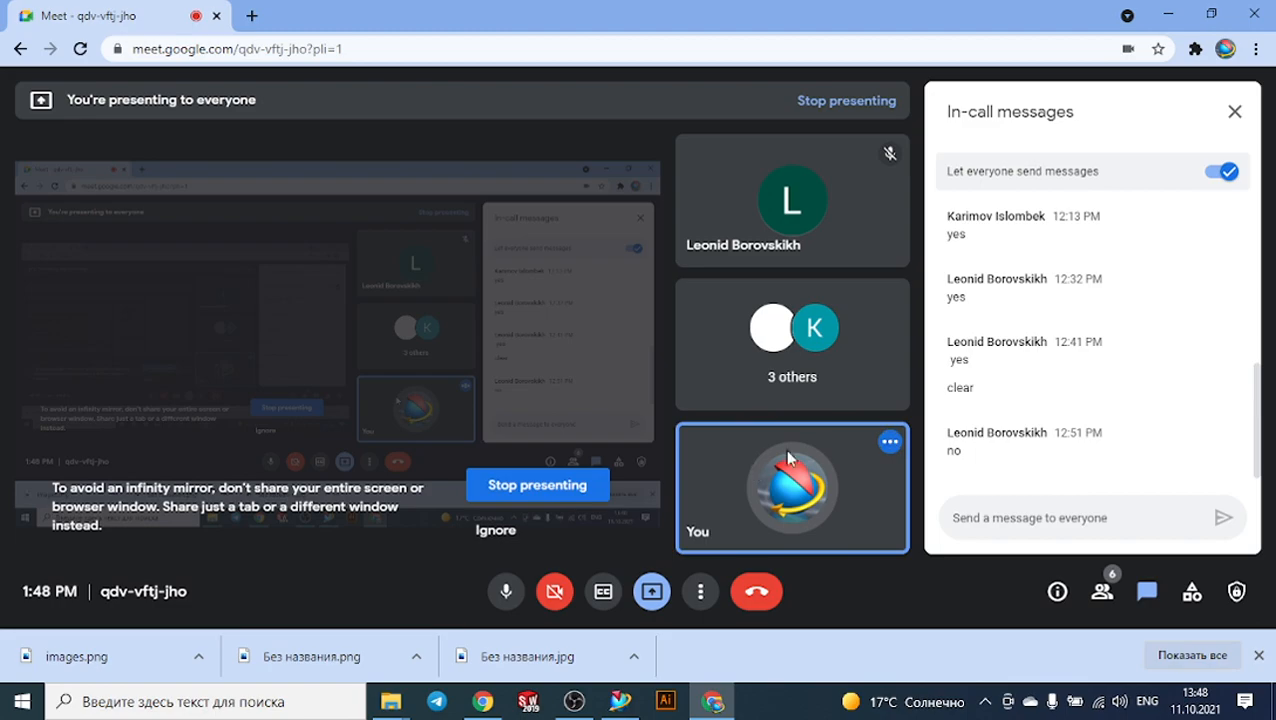
pyautogui.click(514, 592)
pyautogui.click(508, 592)
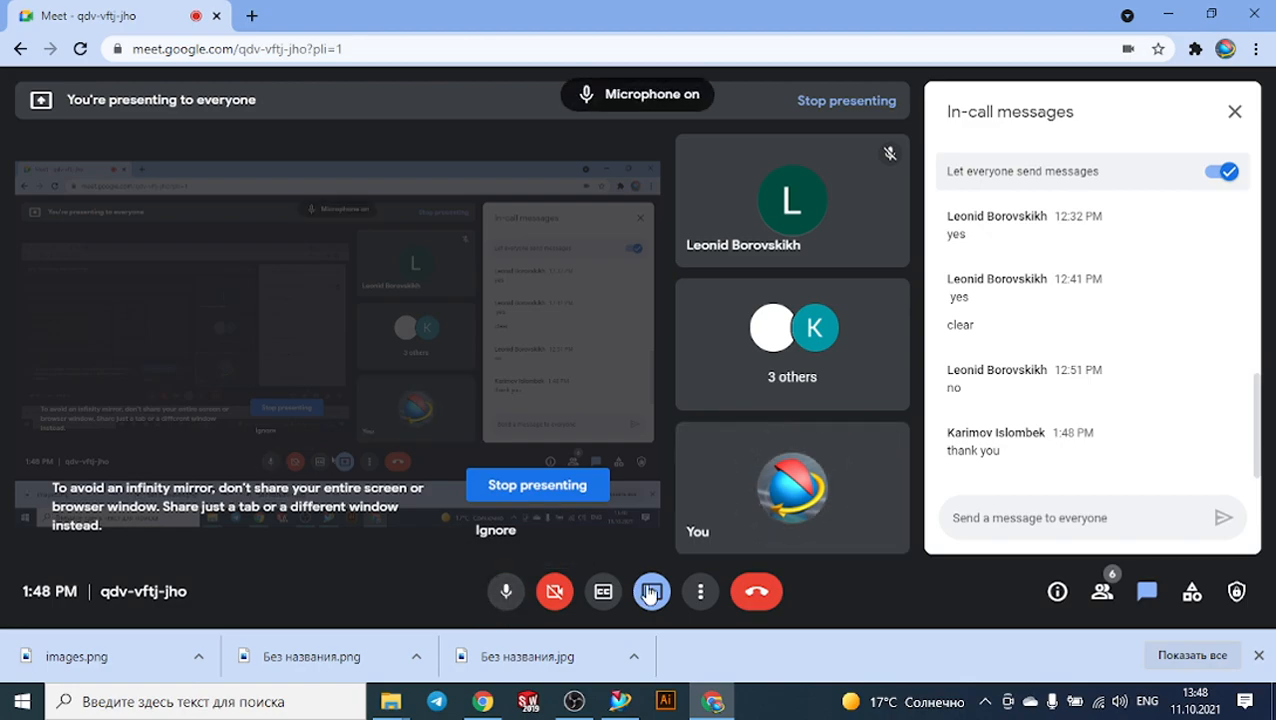
pyautogui.click(651, 591)
pyautogui.click(662, 532)
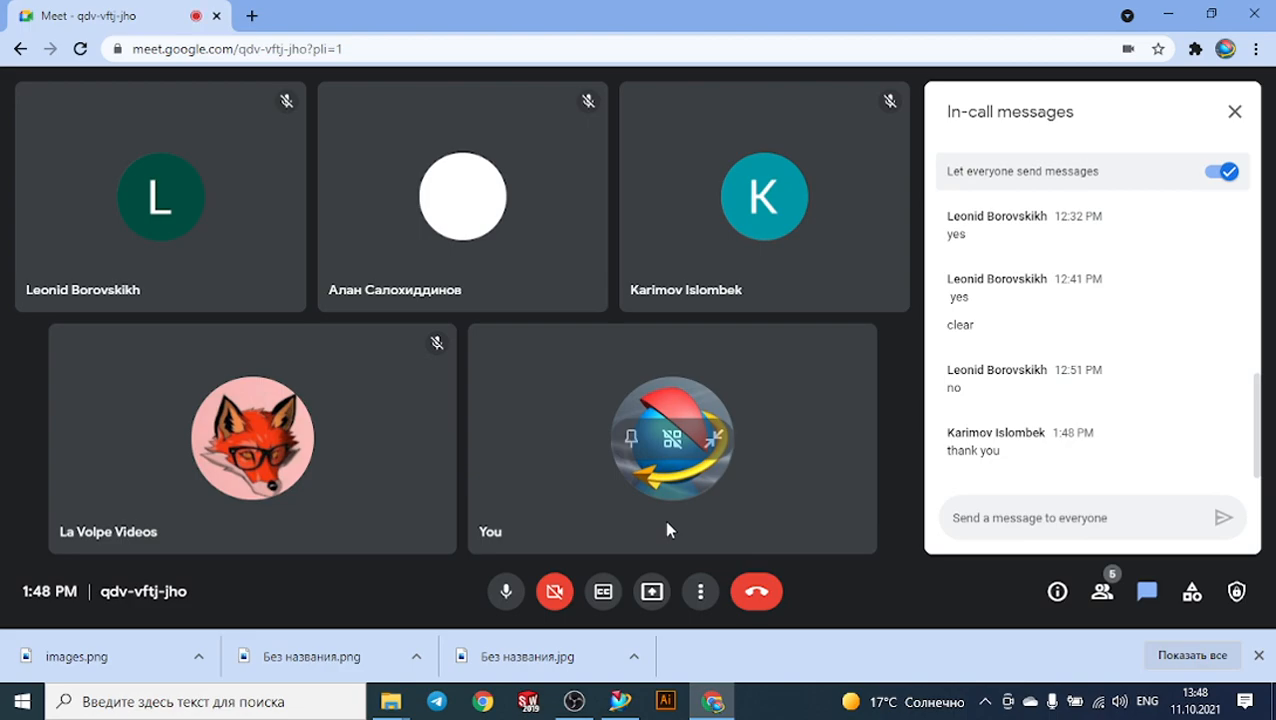
pyautogui.moveTo(618, 703)
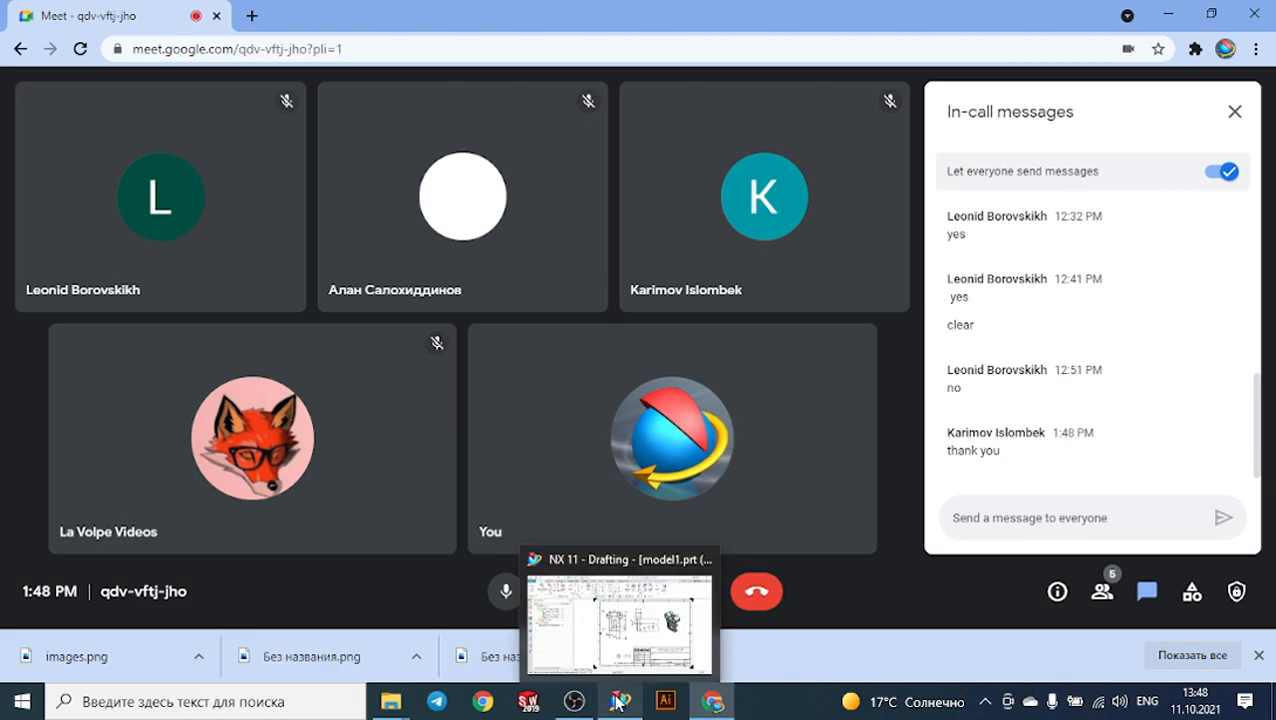
pyautogui.click(574, 701)
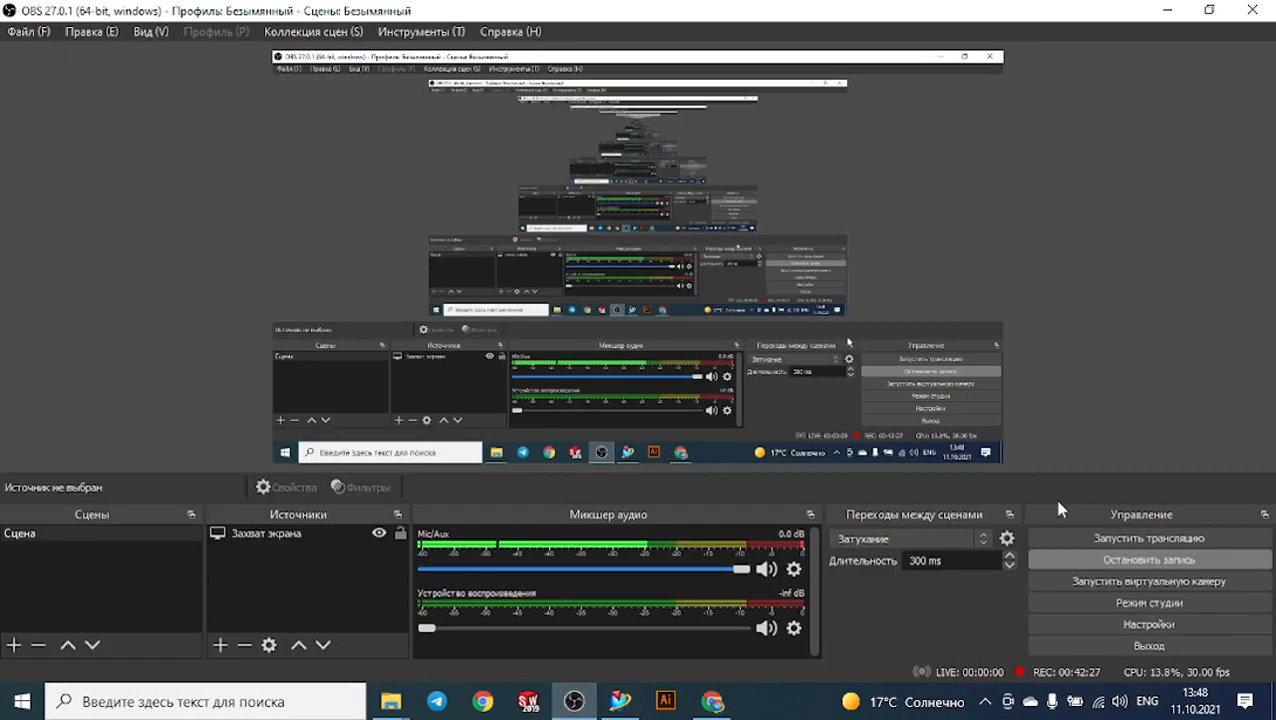